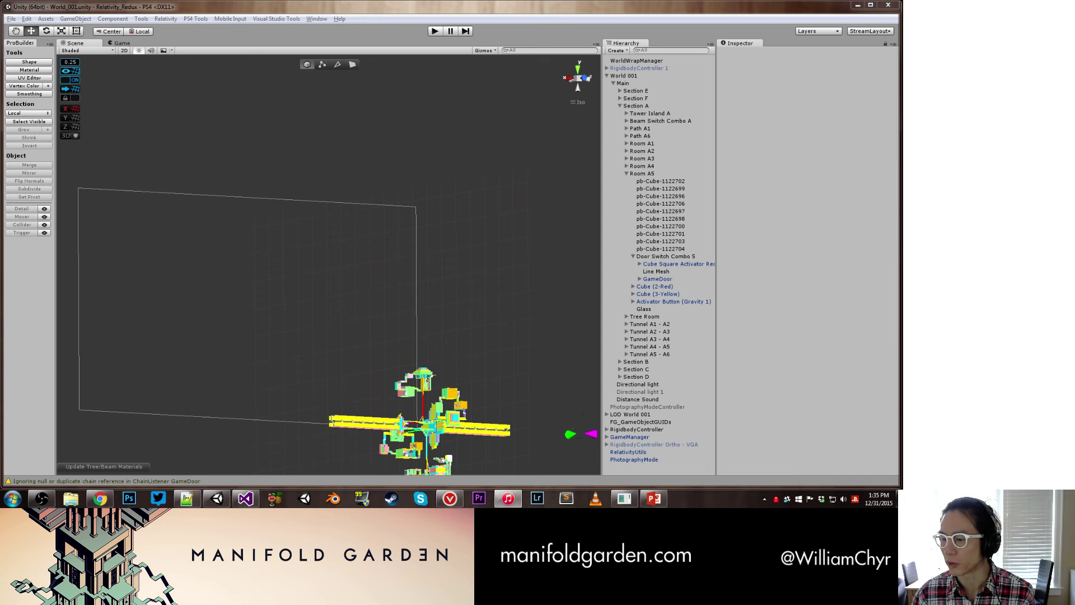
Step: Check the taskbar clock, then start the World_002 scene in play mode
click(872, 499)
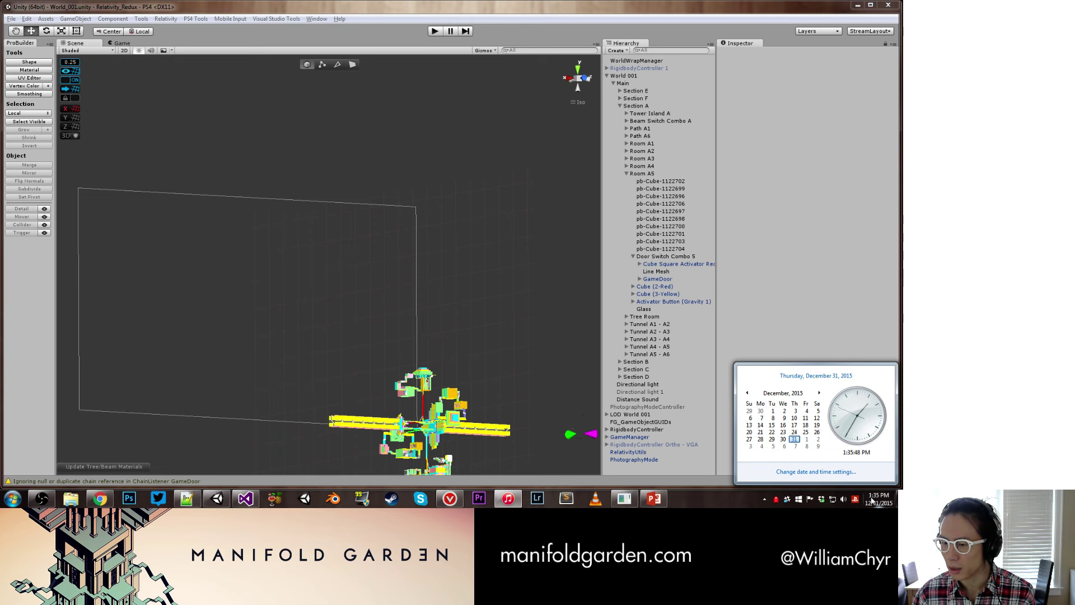
click(871, 500)
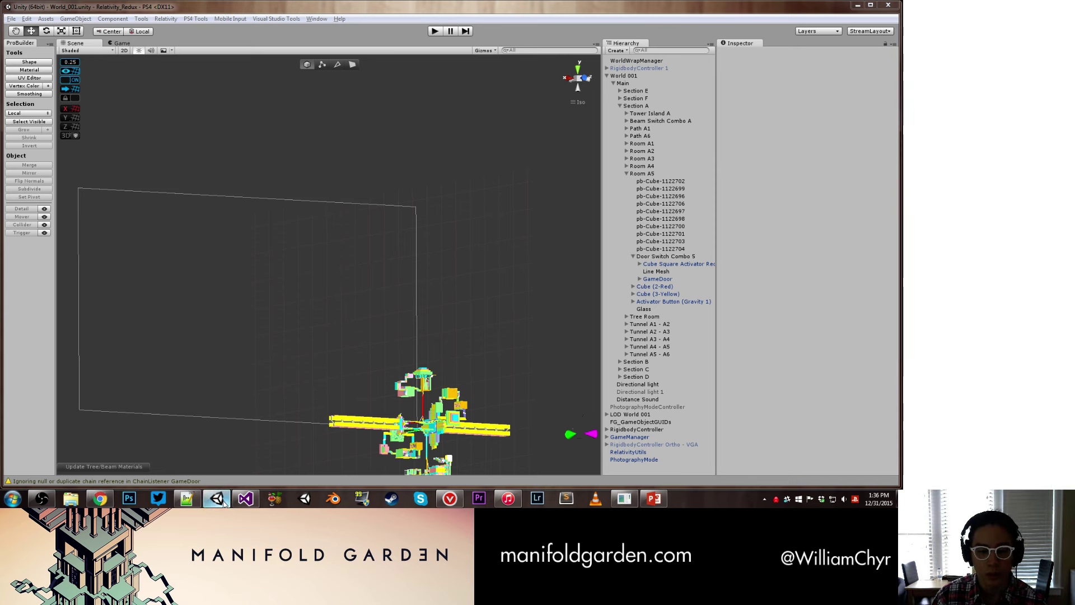
click(434, 31)
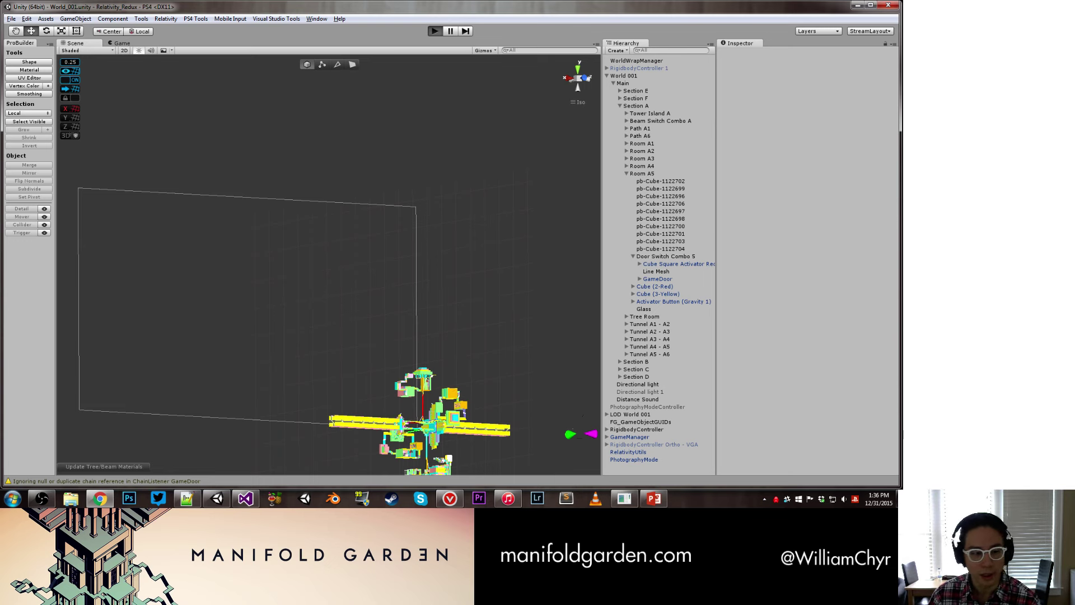
Step: Playtest: walk forward, invert colours, shift gravity, walk off the green floor's edge, then stop
key(ctrl+p)
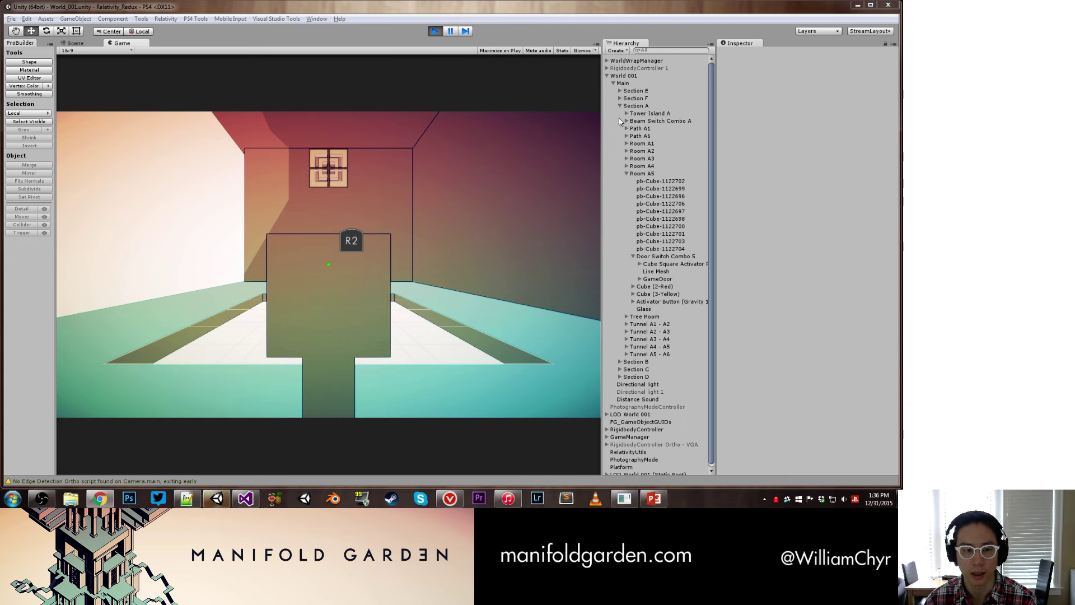
click(353, 173)
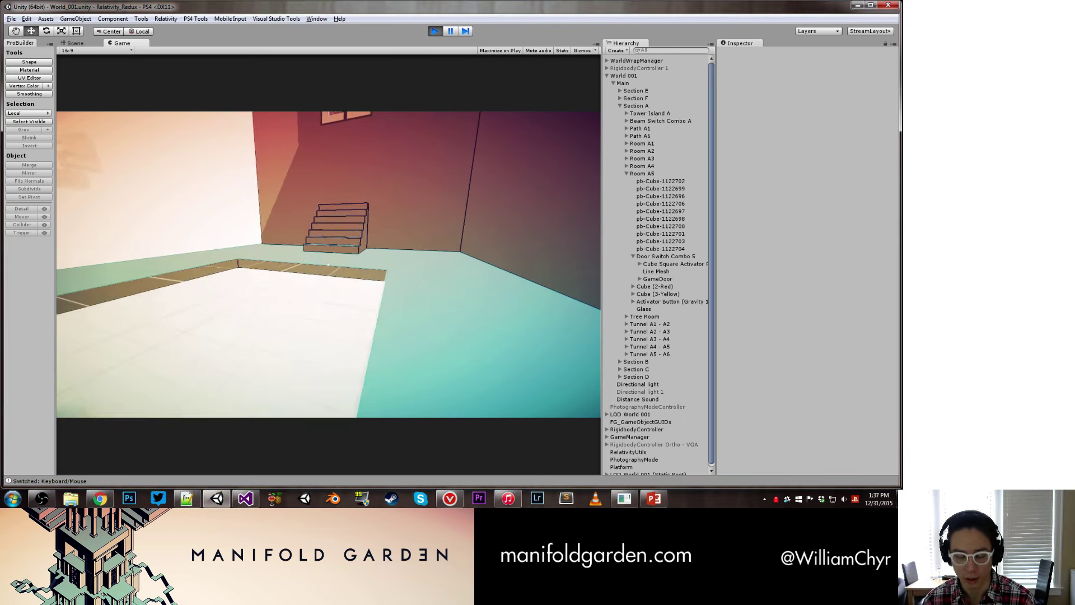
key(w)
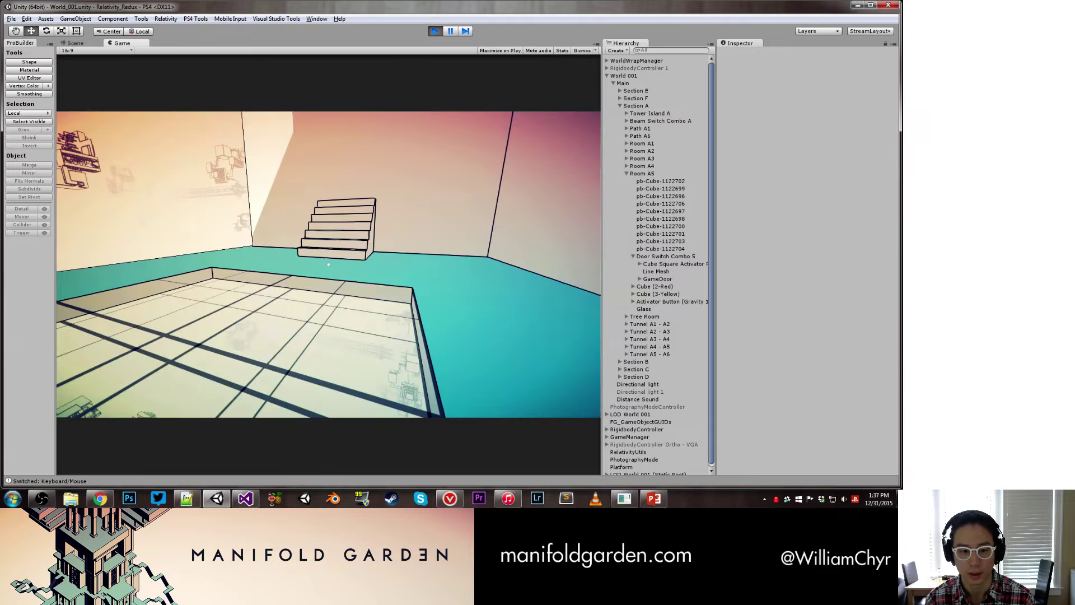
key(w)
key(space)
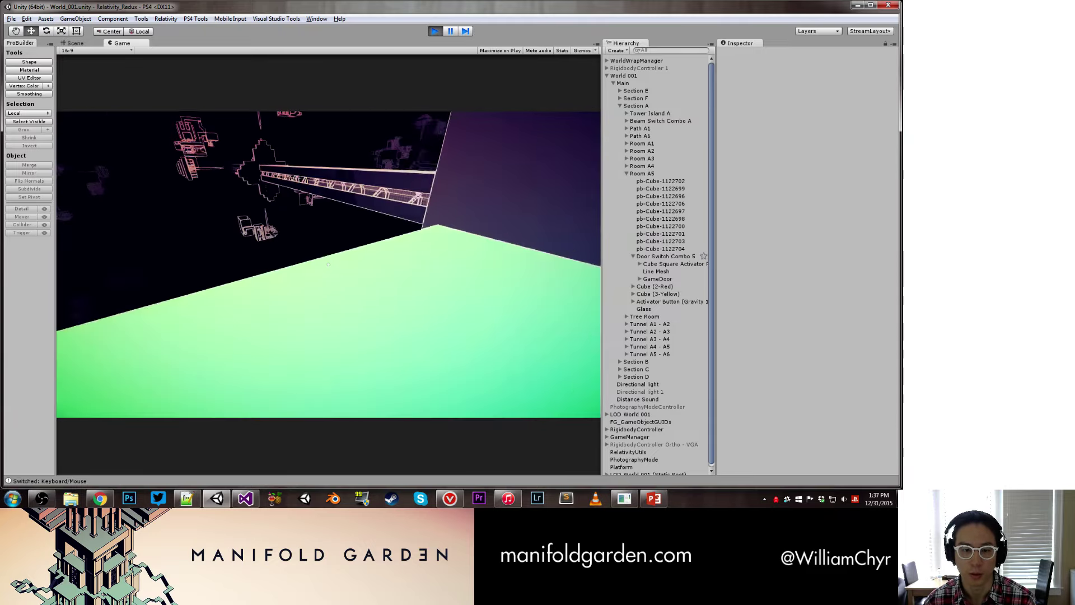
key(w)
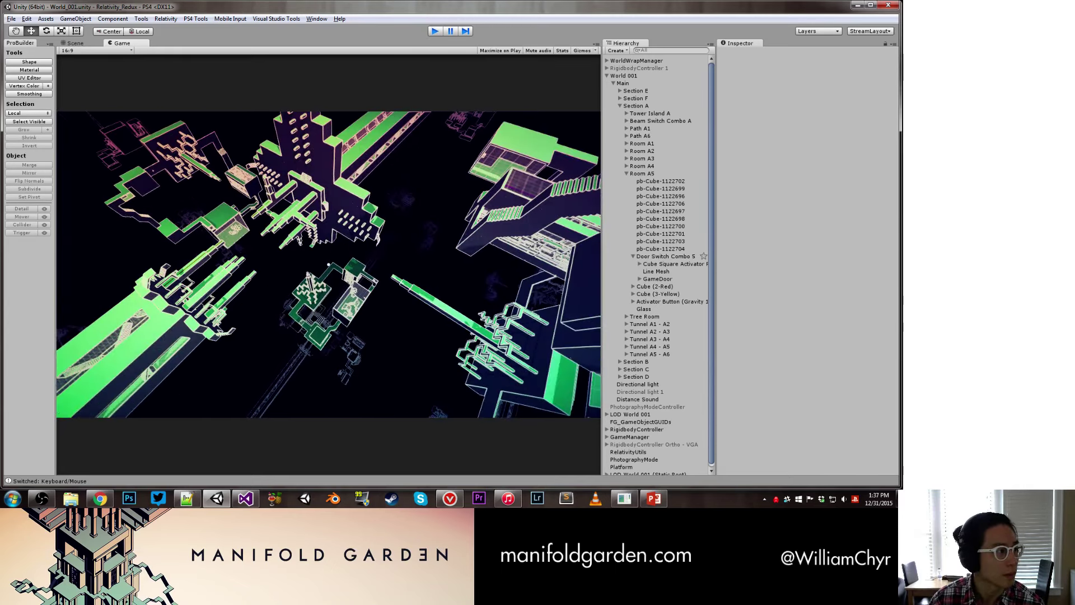
key(alt+Tab)
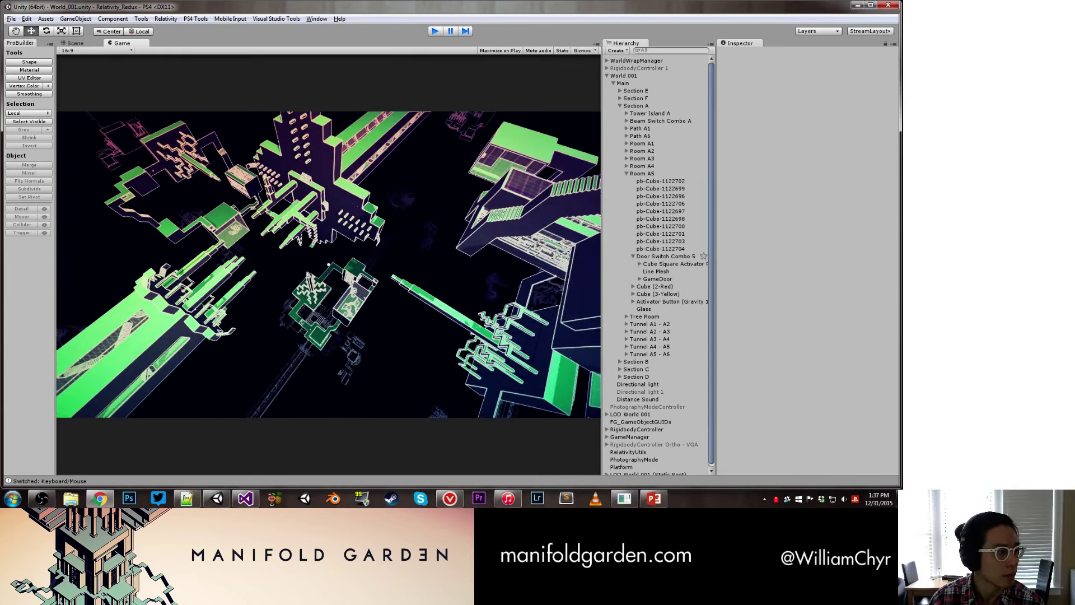
key(ctrl+p)
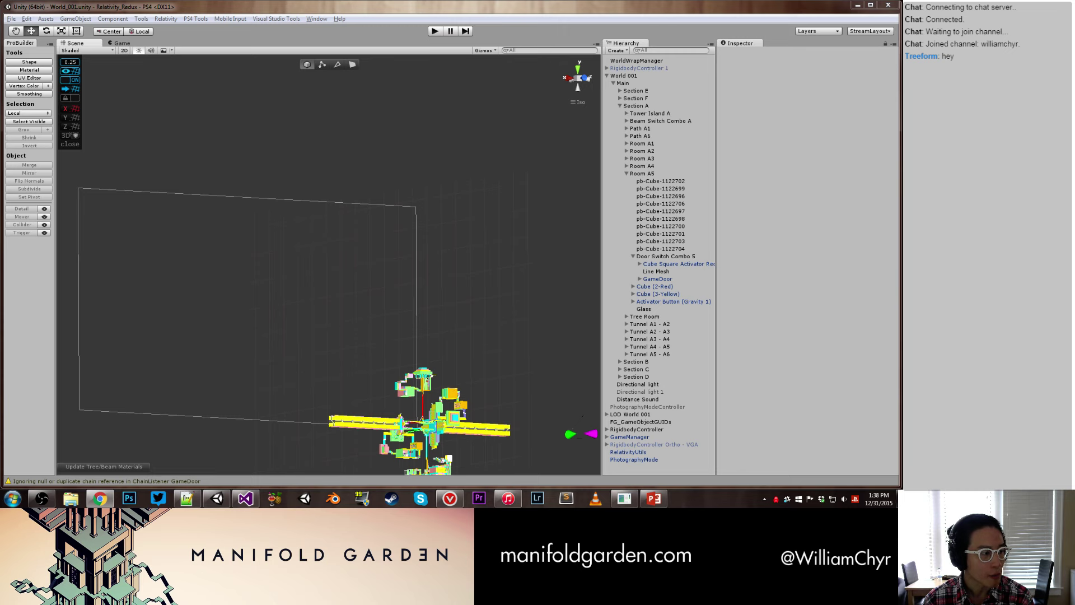
Step: Orbit and zoom the Scene view to look down on the structure, then rerun play mode
scroll(403, 173, up, 5)
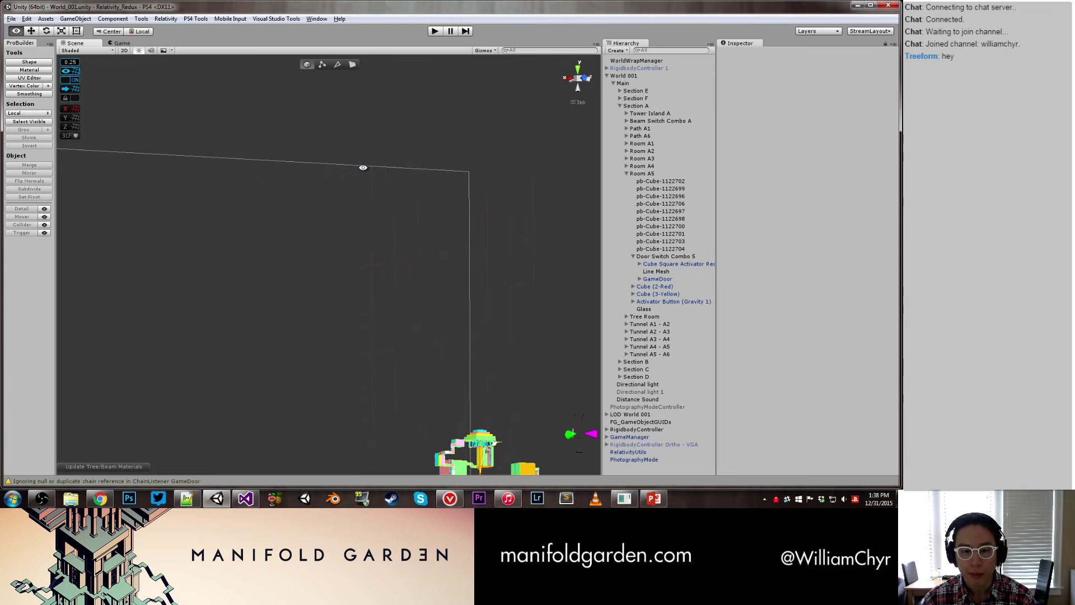
alt+drag(362, 166, 448, 289)
scroll(396, 149, down, 4)
click(434, 31)
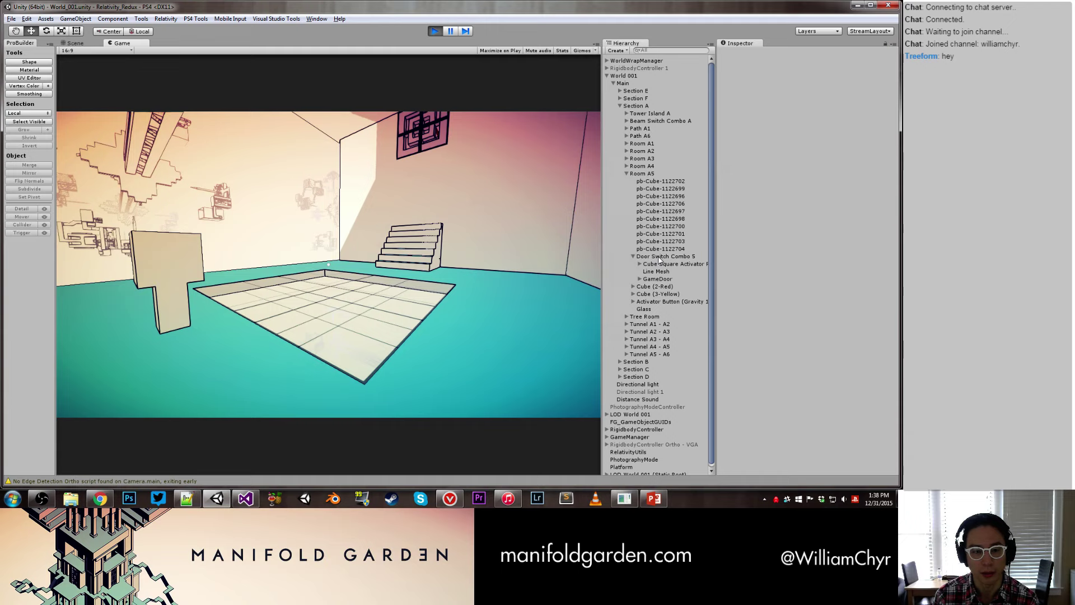
Step: Trigger the invert-mode white fade in play, stop, and bring up RigidbodyController.cs in Visual Studio
key(w)
key(a)
key(d)
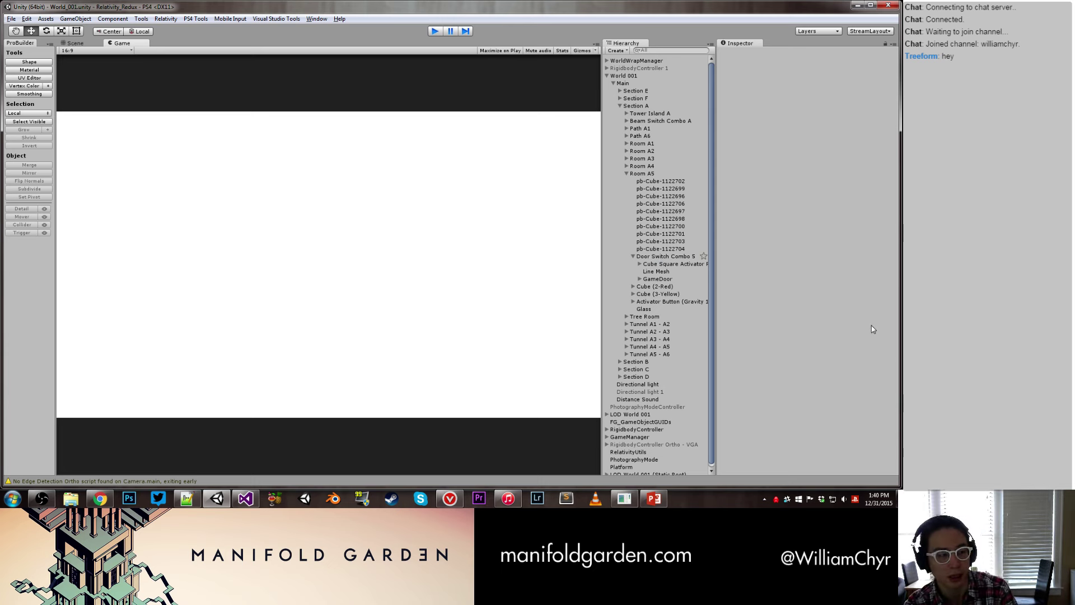
key(ctrl+p)
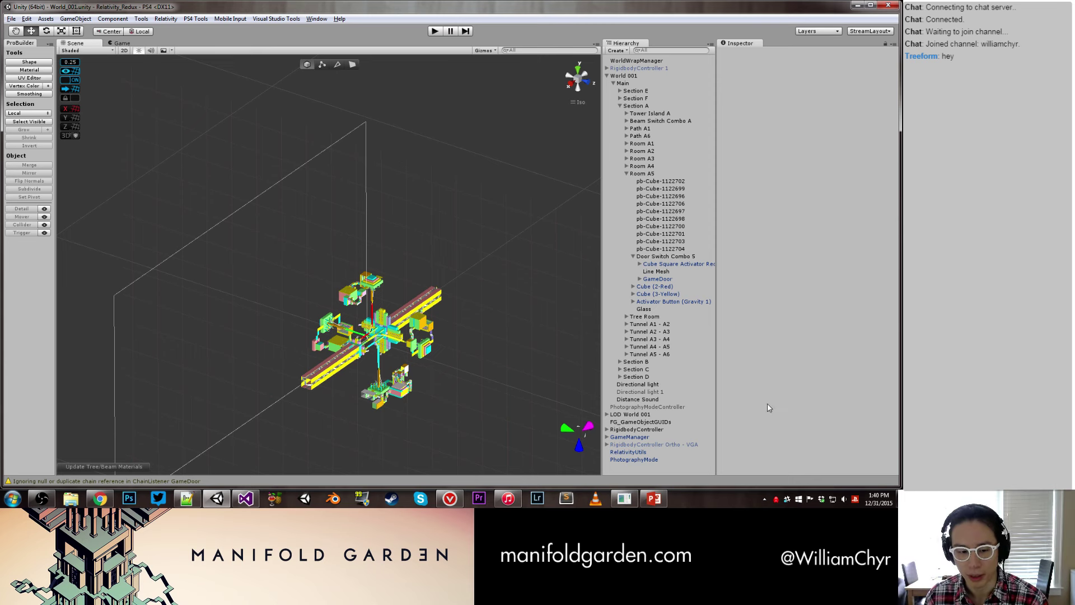
click(245, 497)
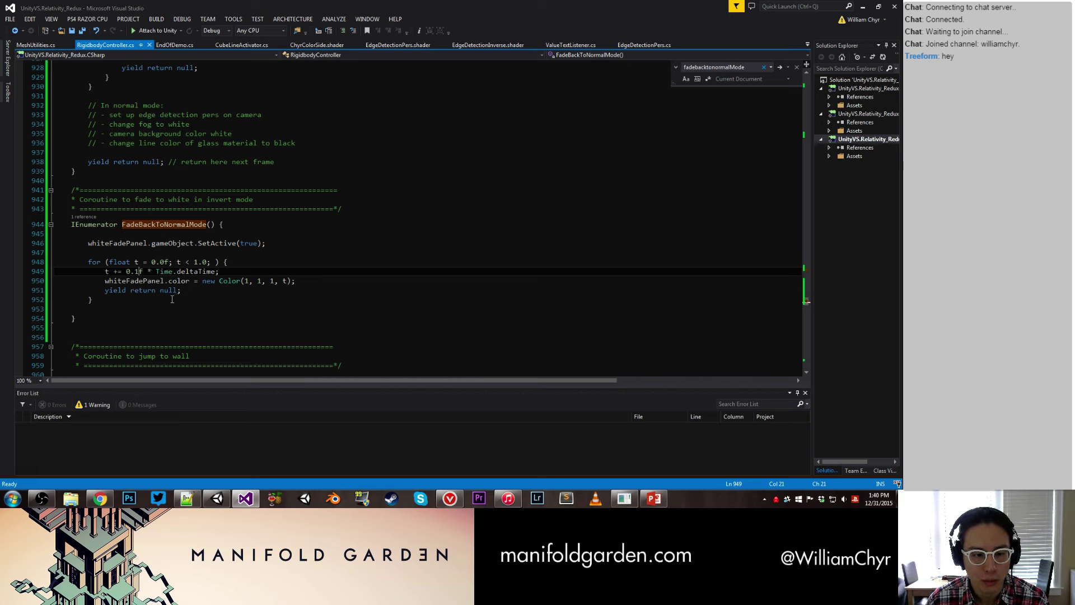
Step: Add 'public float invertModeFadeTime = 0.01f;' below whiteFadePanel in the INVERT MODE fields
scroll(171, 299, up, 19)
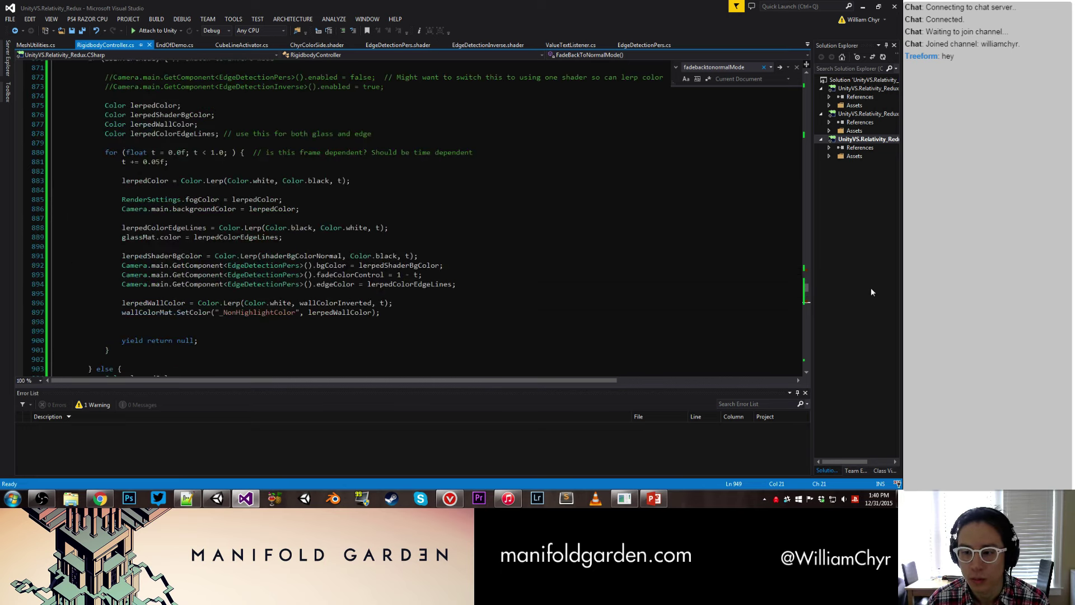
drag(806, 286, 809, 86)
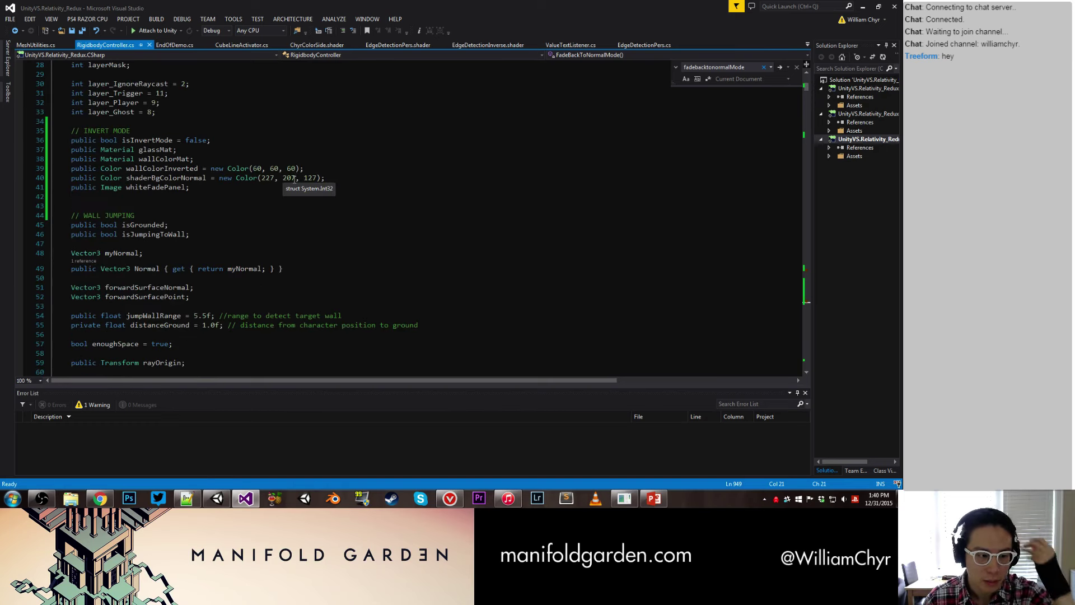
click(201, 191)
key(Return)
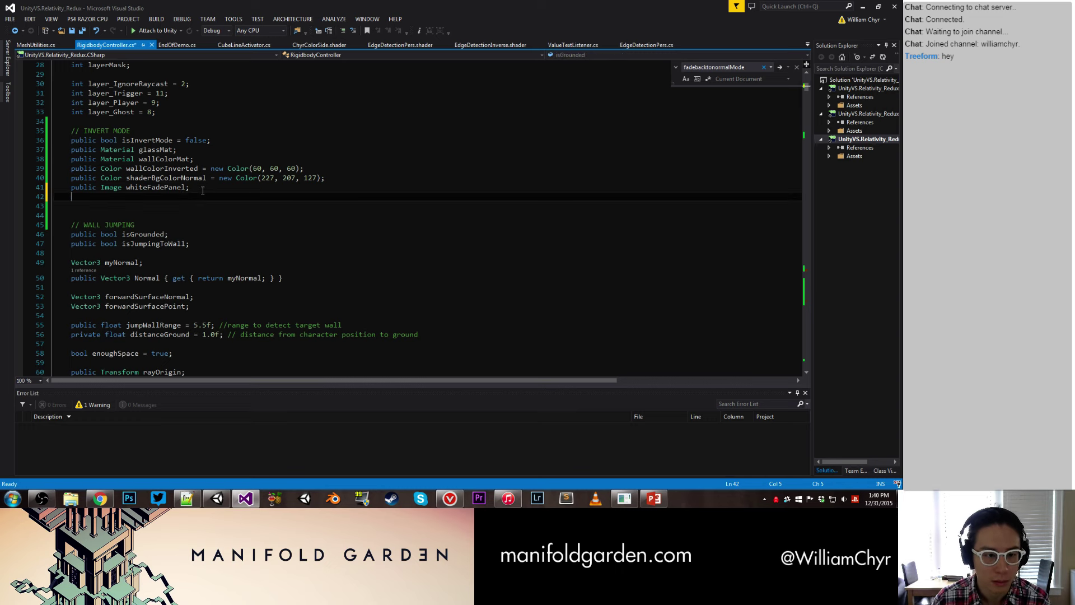
text(public float )
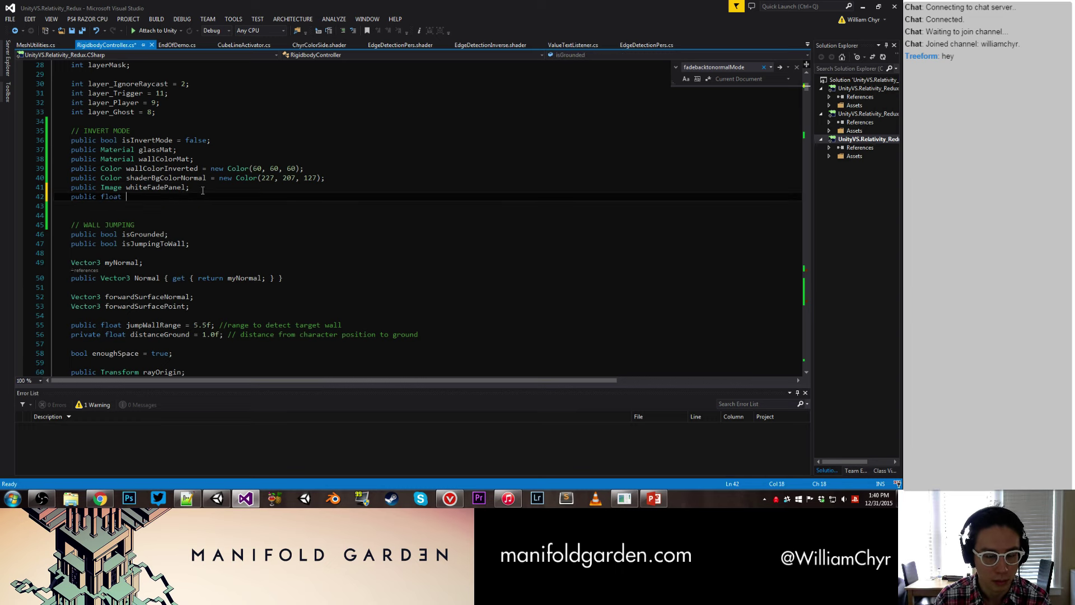
text(invertModeFad)
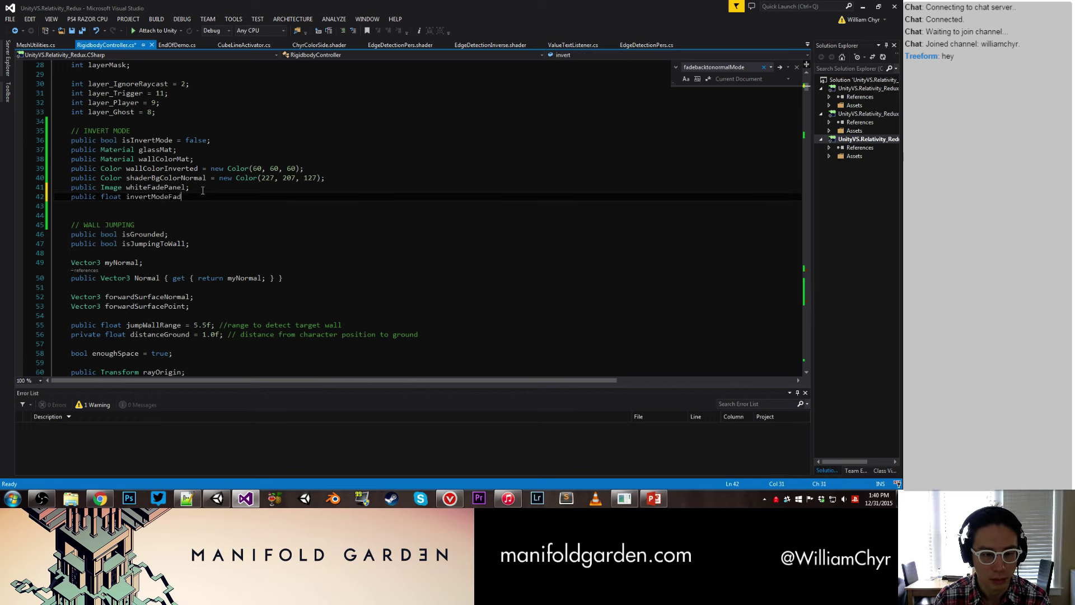
text(eTime)
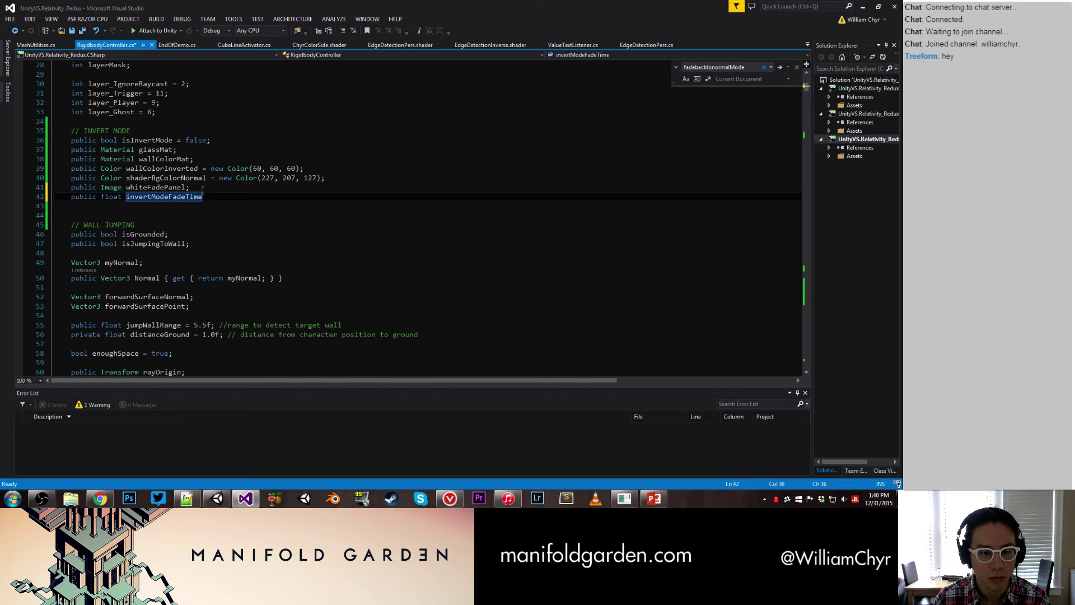
key(BackSpace)
key(BackSpace)
key(BackSpace)
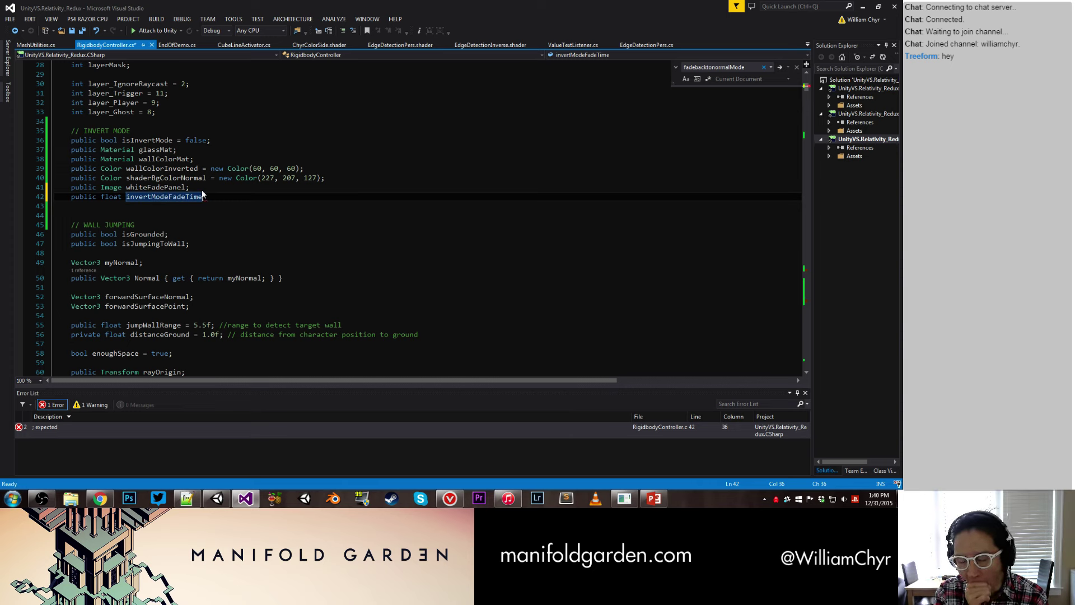
text(;)
key(ctrl+s)
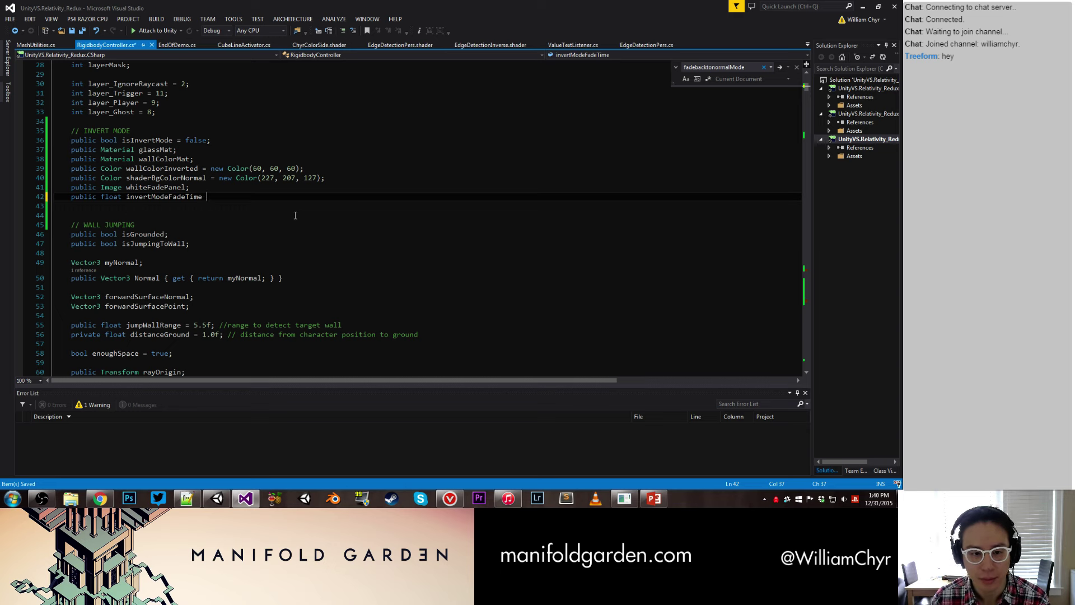
key(BackSpace)
text(= 0)
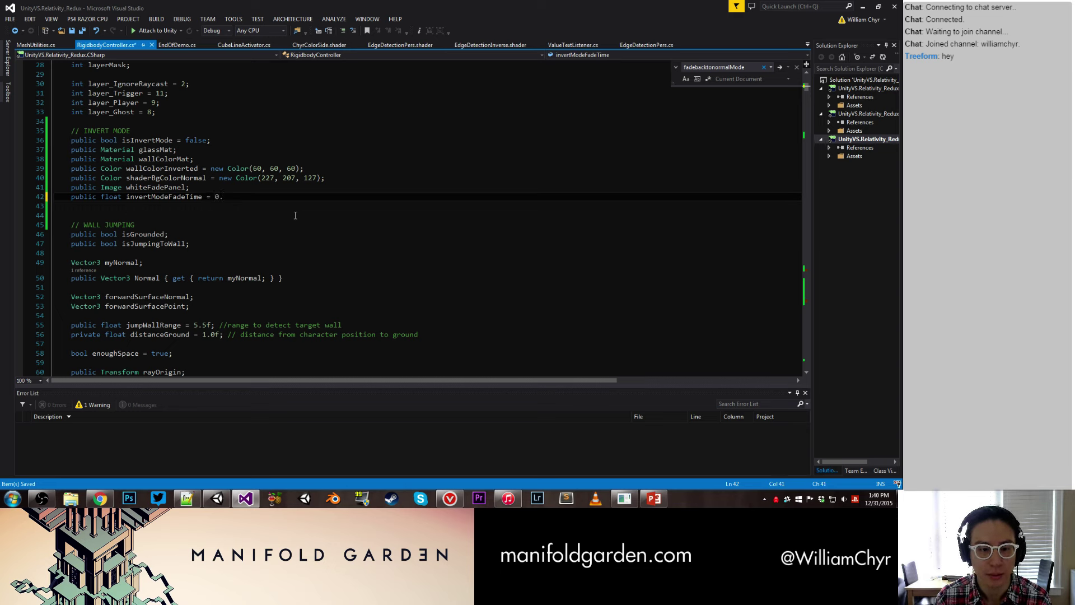
text(.01)
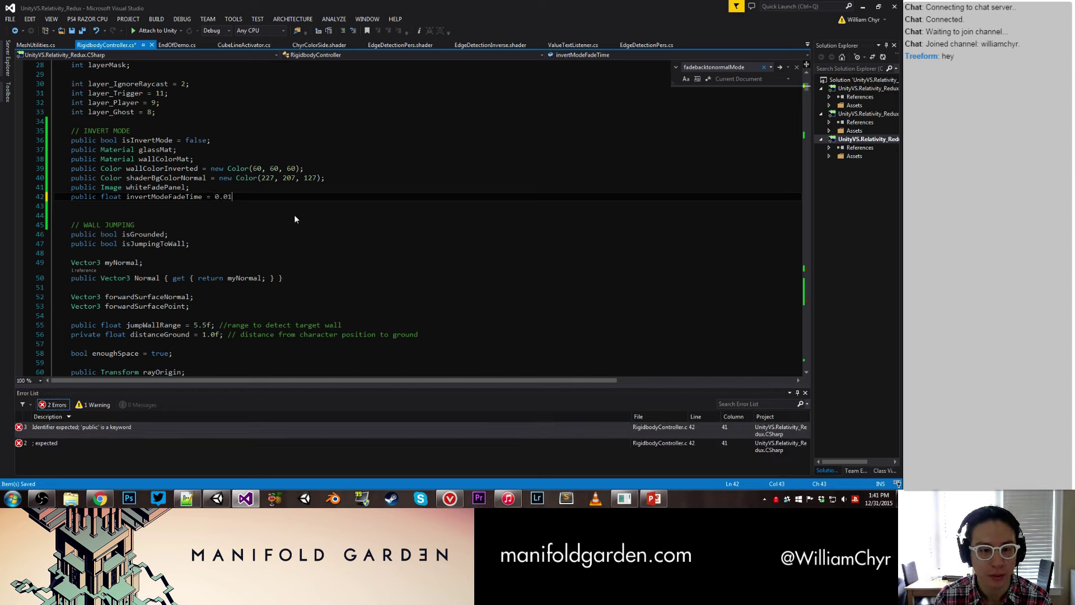
text(f;)
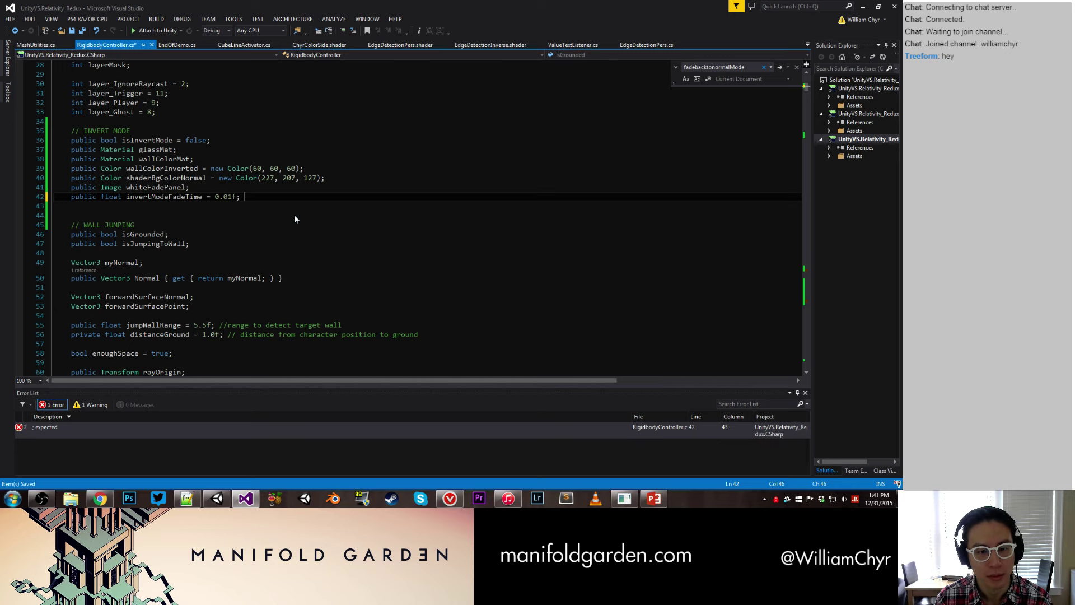
Step: Save the 0.01f field and search 'whitefadepanel' to reach the FadeBackToNormalMode coroutine
key(ctrl+s)
scroll(359, 173, down, 20)
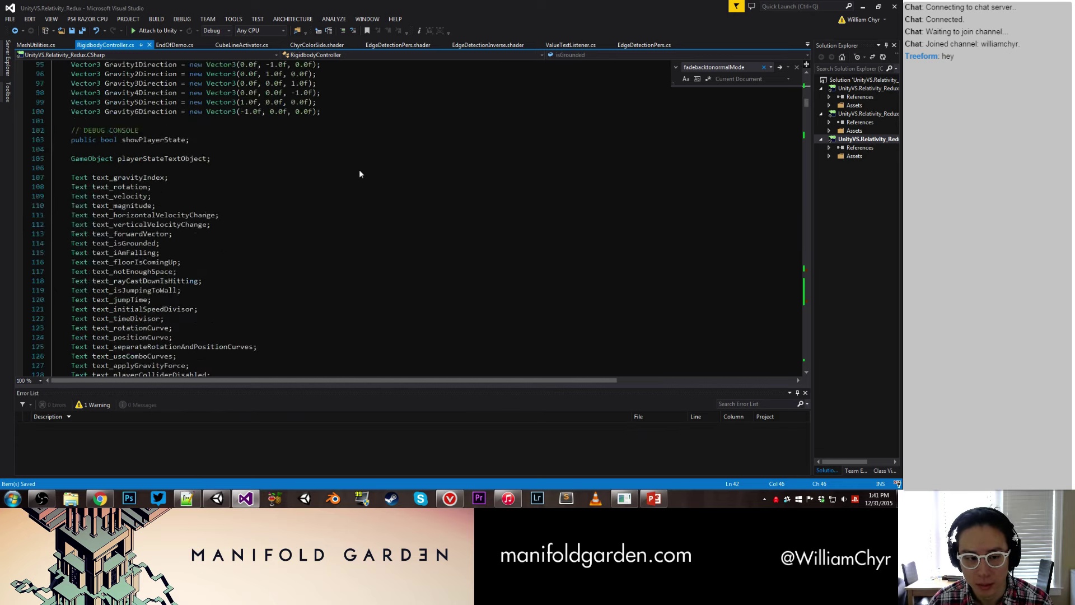
scroll(359, 171, down, 20)
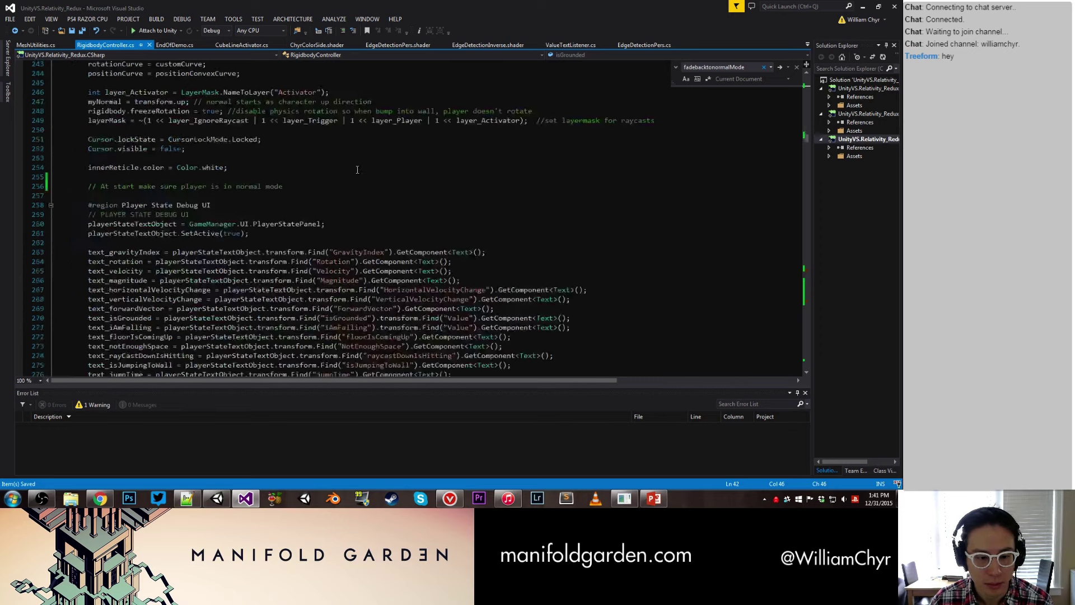
scroll(356, 170, down, 20)
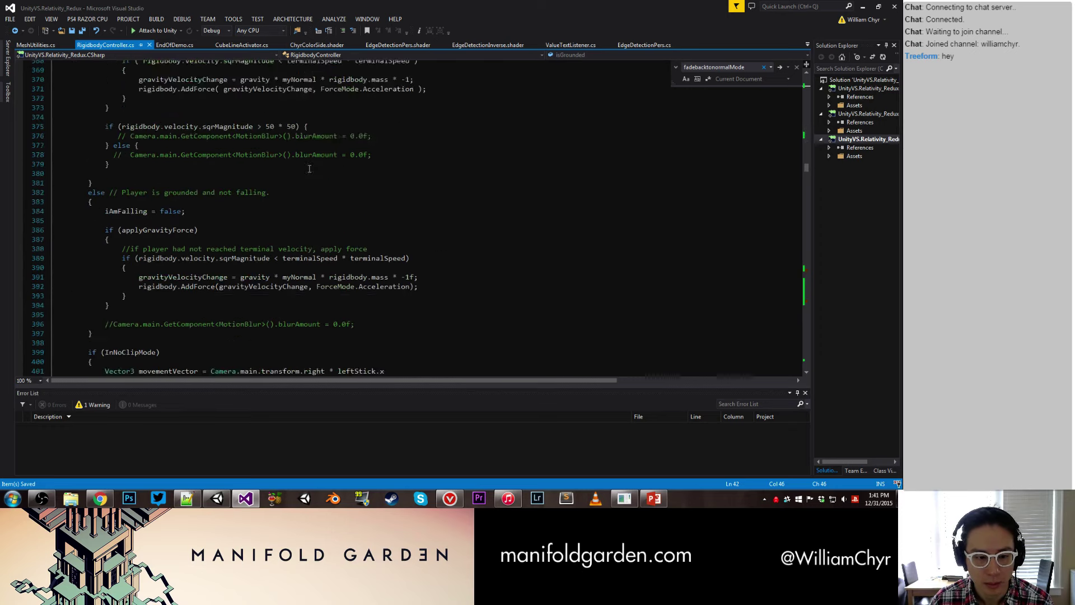
key(ctrl+f)
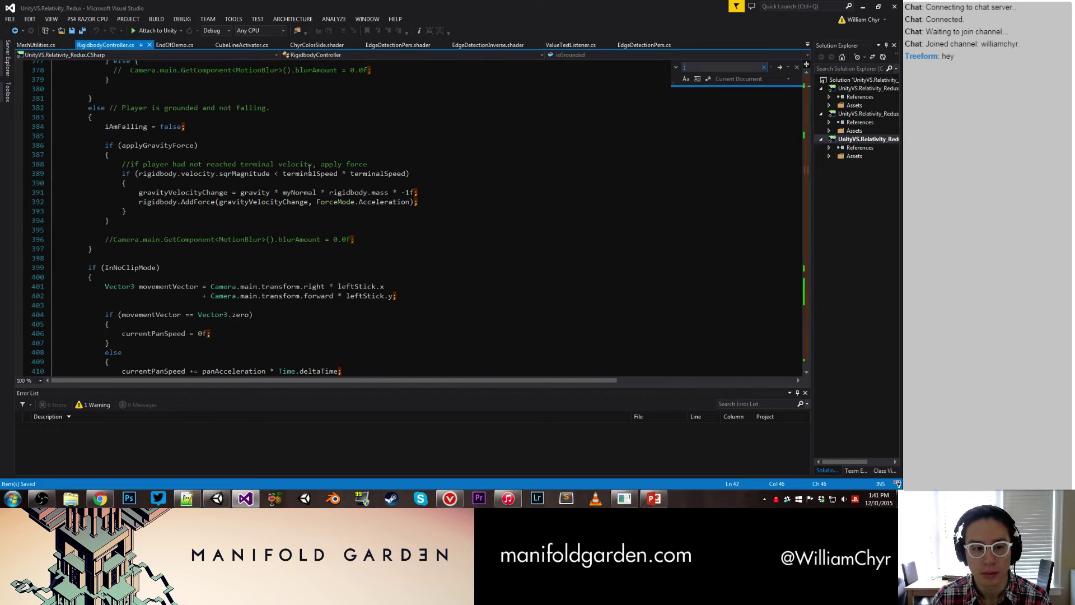
text(w)
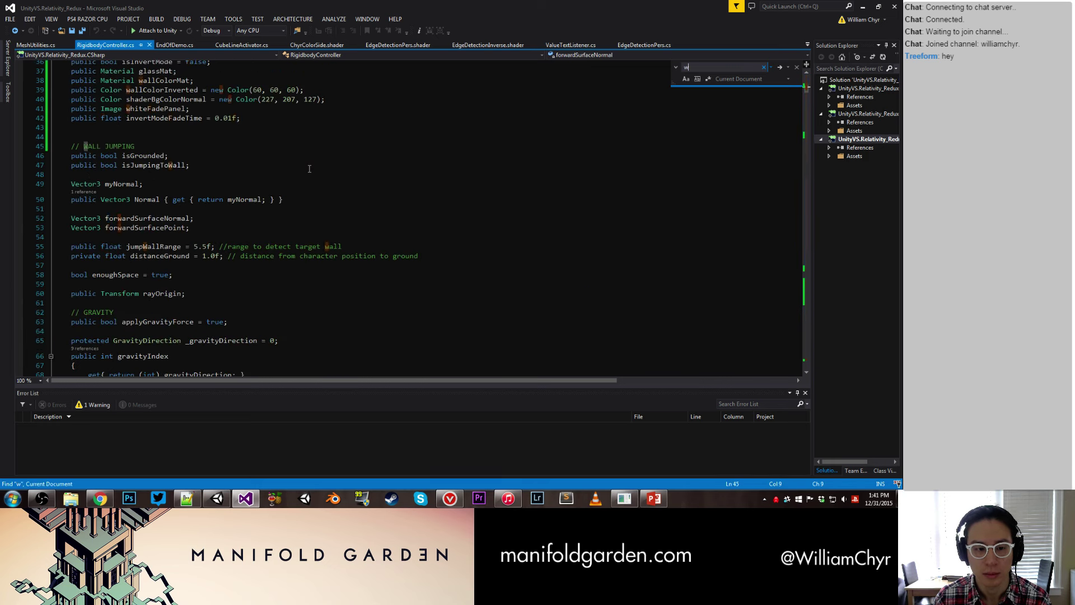
text(hitefadepanel)
key(Return)
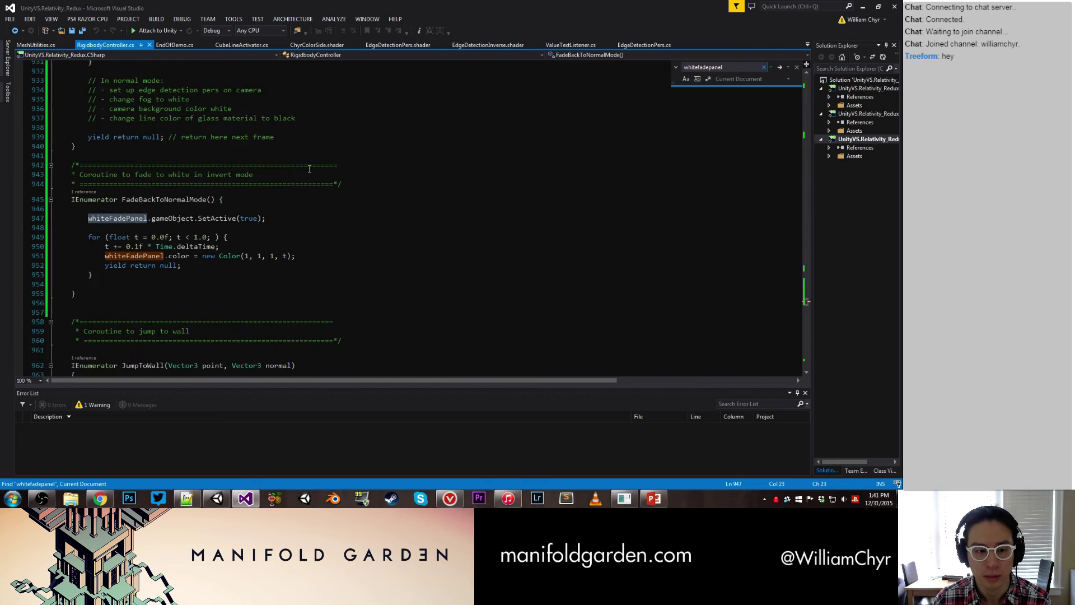
Step: Replace the fade loop's hard-coded 0.1f step with invertModeFadeTime and save the script
click(129, 246)
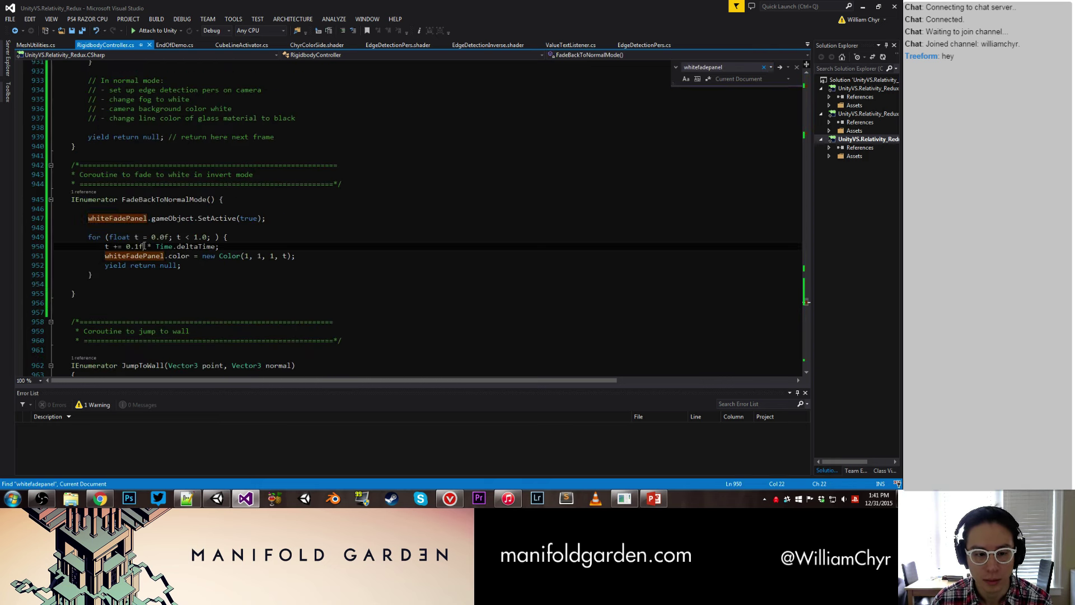
key(Delete)
key(Delete)
key(Delete)
key(Delete)
text(inver)
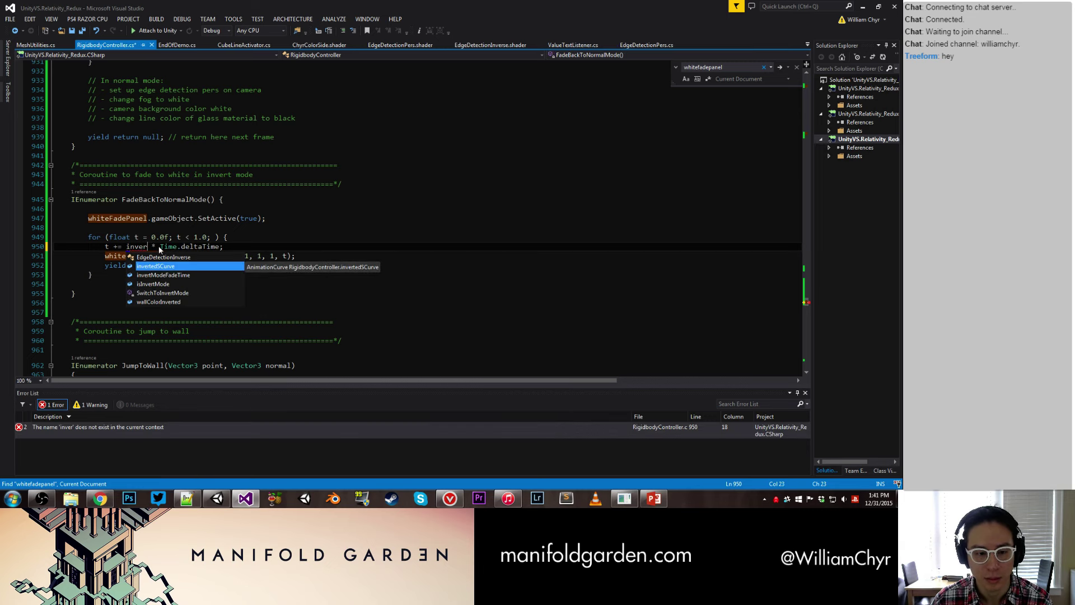
key(Down)
key(Tab)
key(ctrl+s)
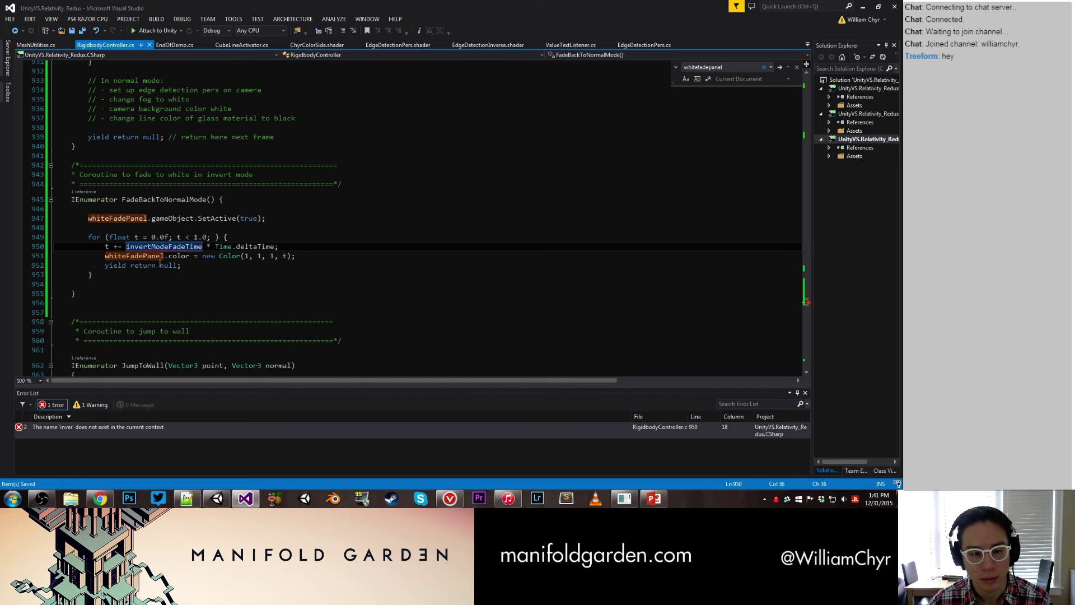
Step: Switch back to Unity and enter play mode once the updated script compiles
click(216, 498)
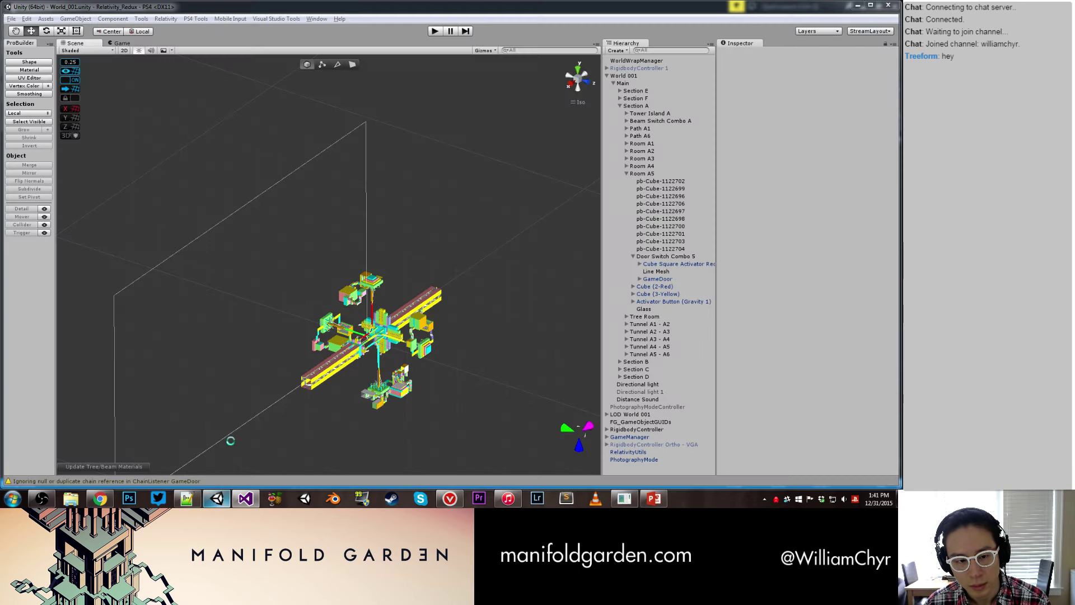
click(434, 30)
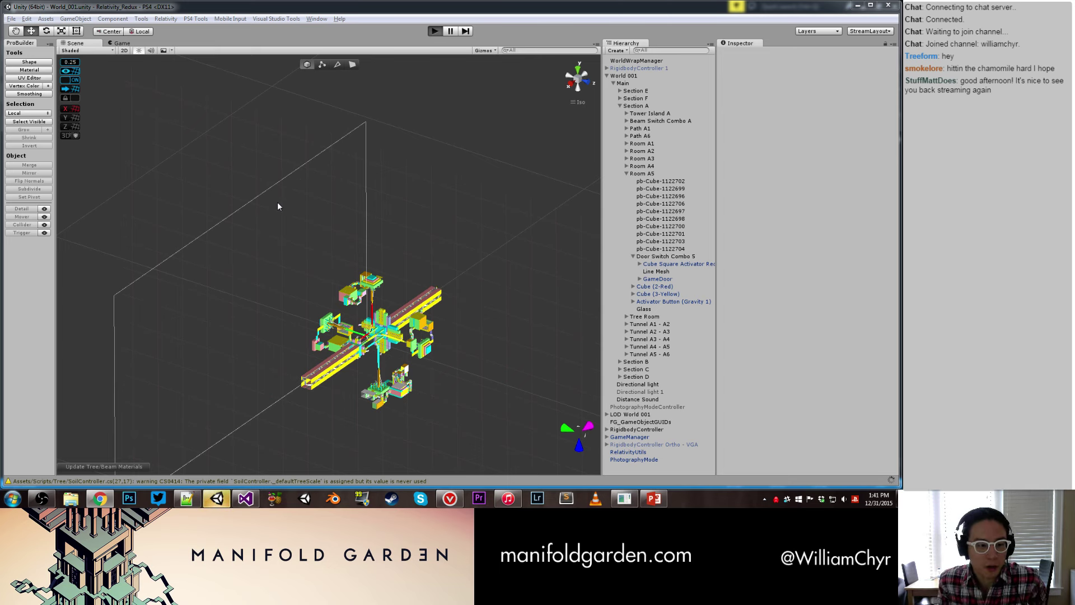
key(ctrl+p)
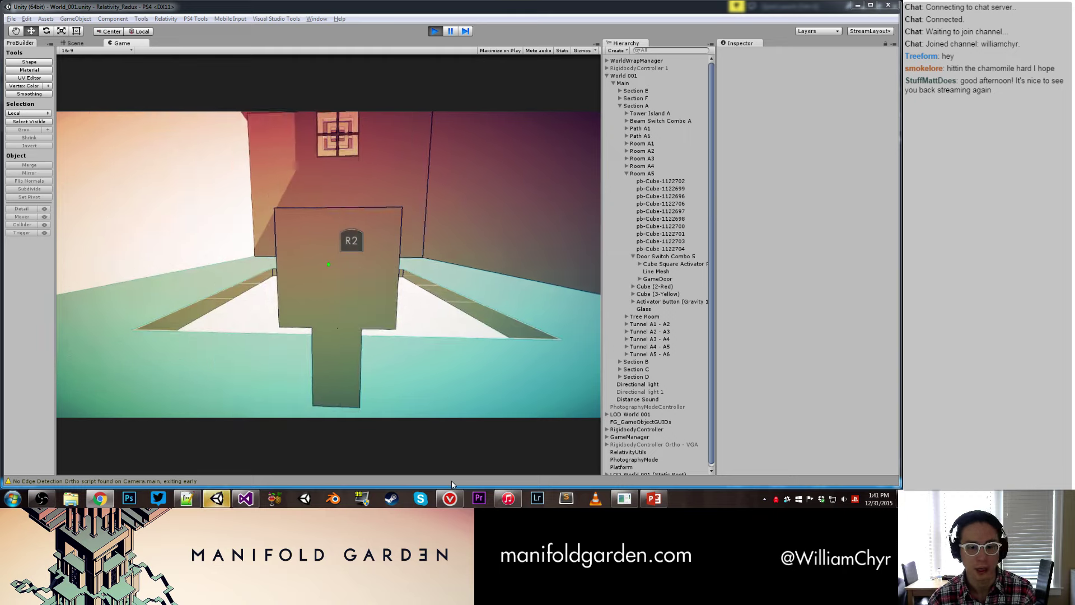
Step: Playtest again, toggling dark invert mode and walking off the floor edge into the wider world
key(alt+Tab)
click(328, 261)
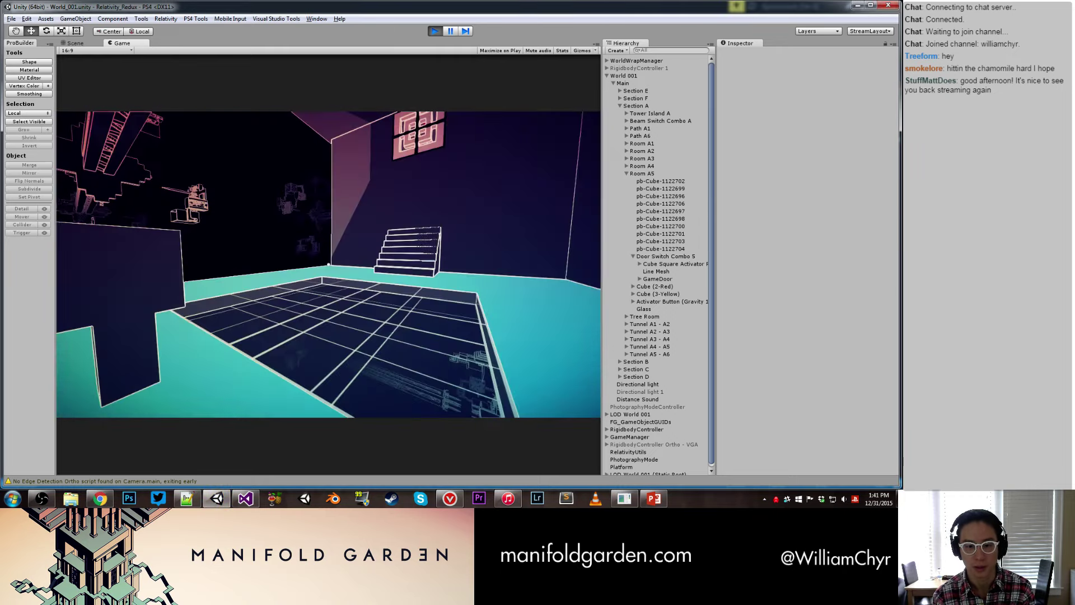
key(w)
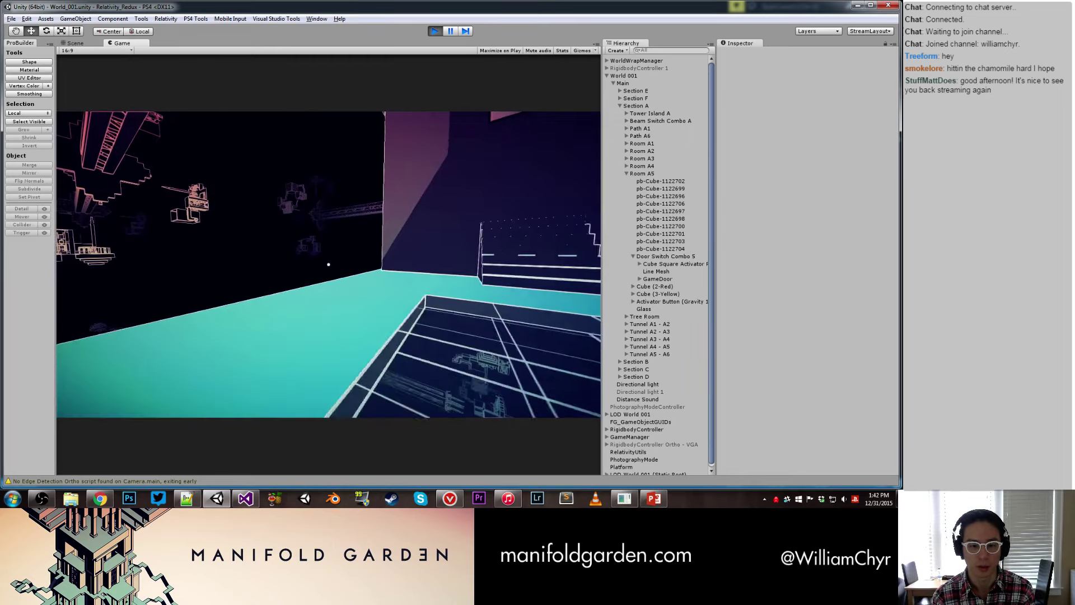
key(w)
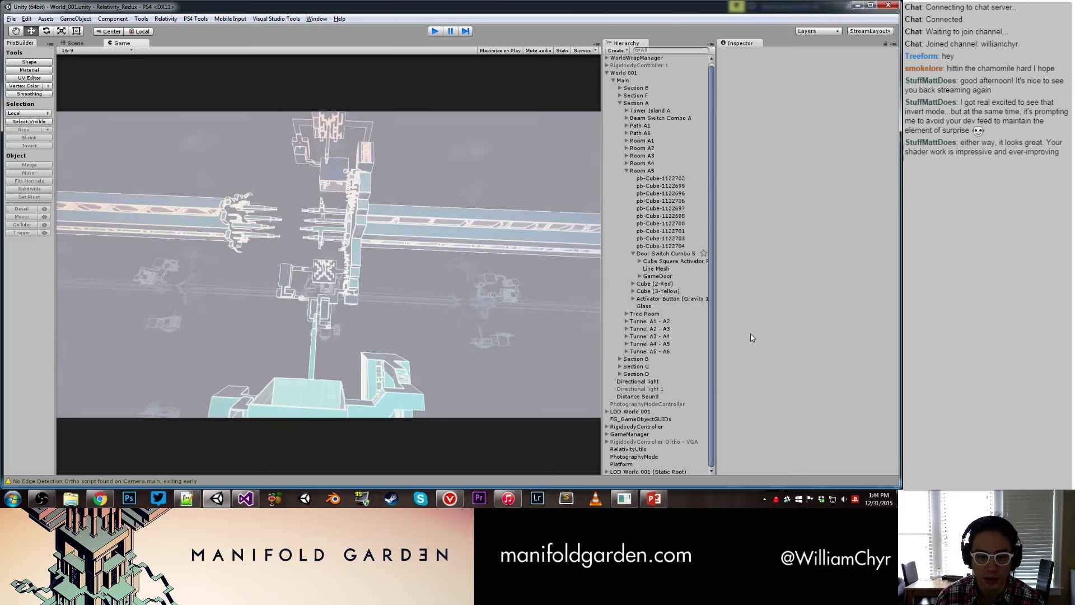
Step: Glance at the script in Visual Studio, return to Unity, and collapse Section A in the Hierarchy
click(241, 499)
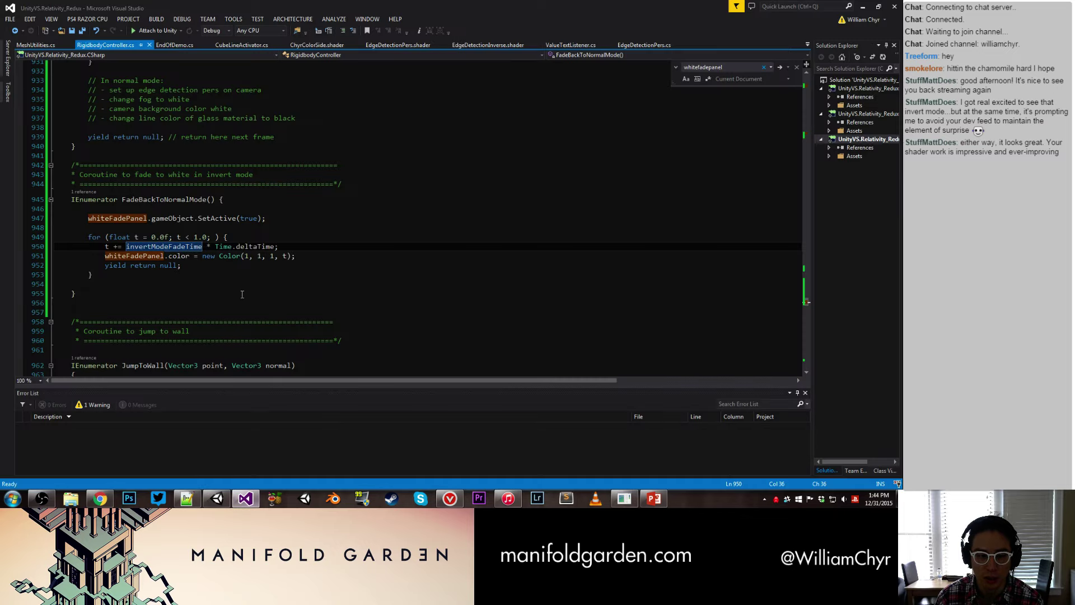
click(215, 499)
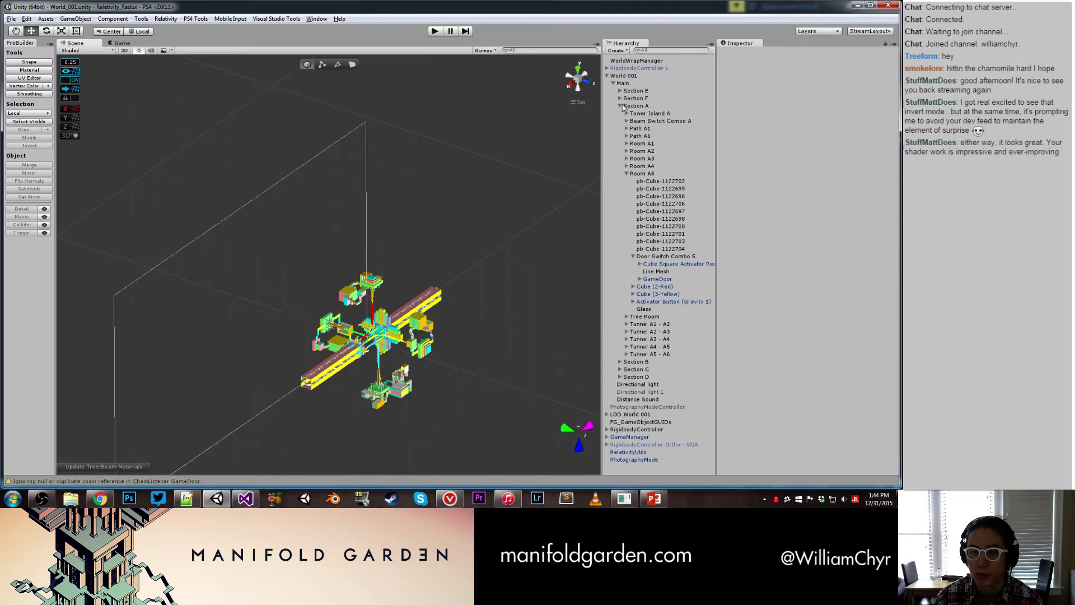
click(621, 106)
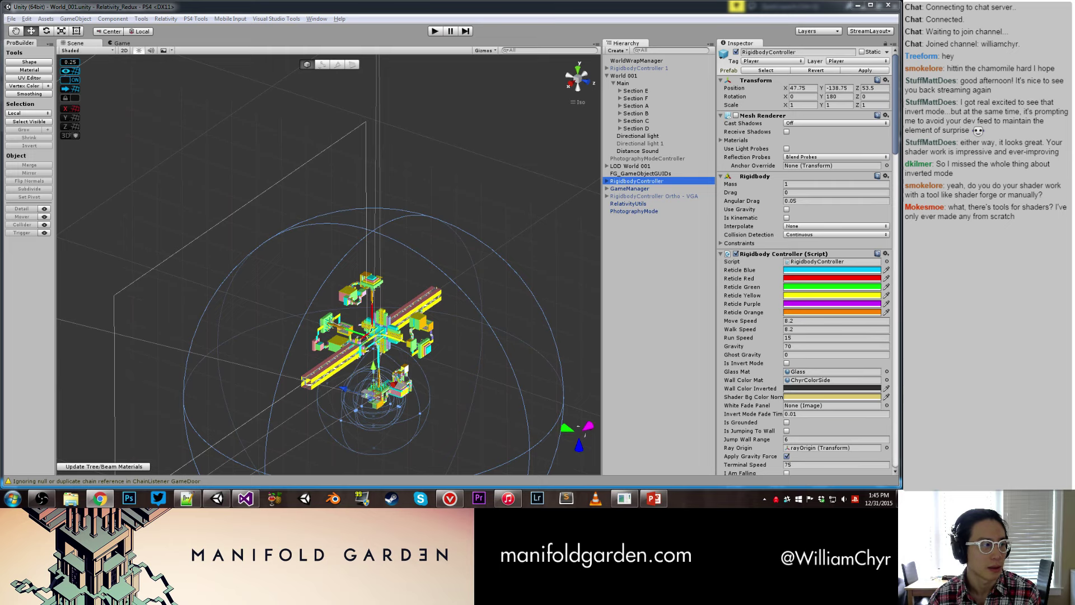
Step: Place a tested, reset Google stopwatch beside Unity, then start play mode again
click(99, 498)
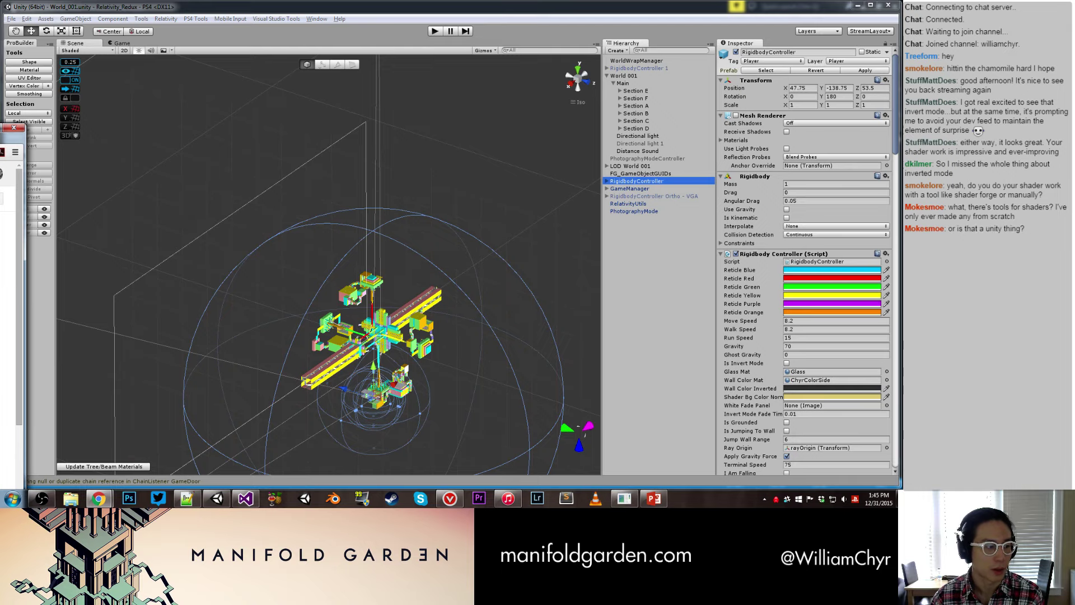
drag(0, 145, 833, 107)
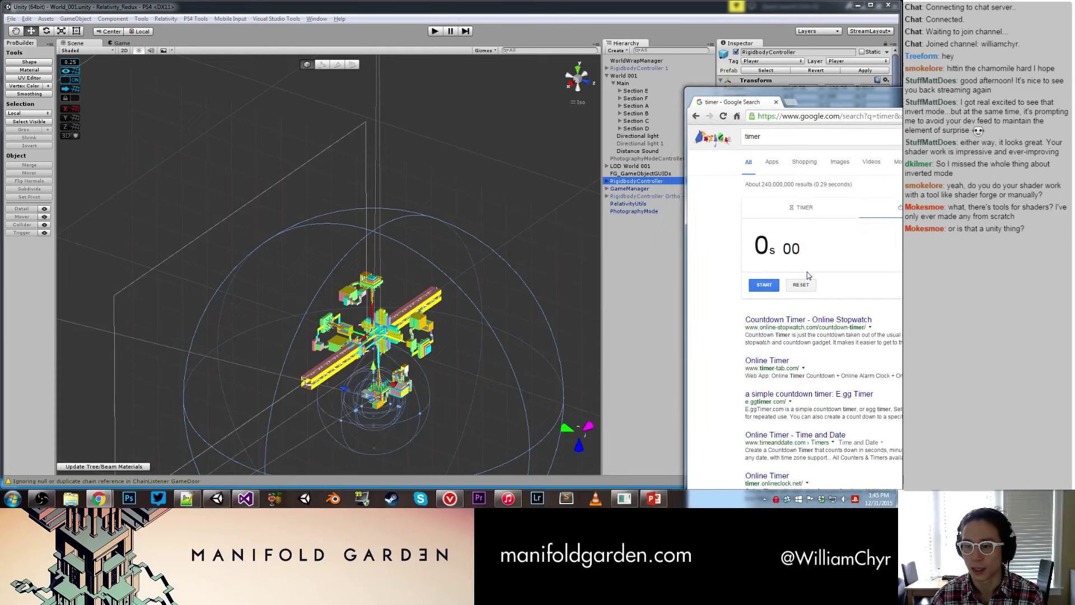
click(768, 285)
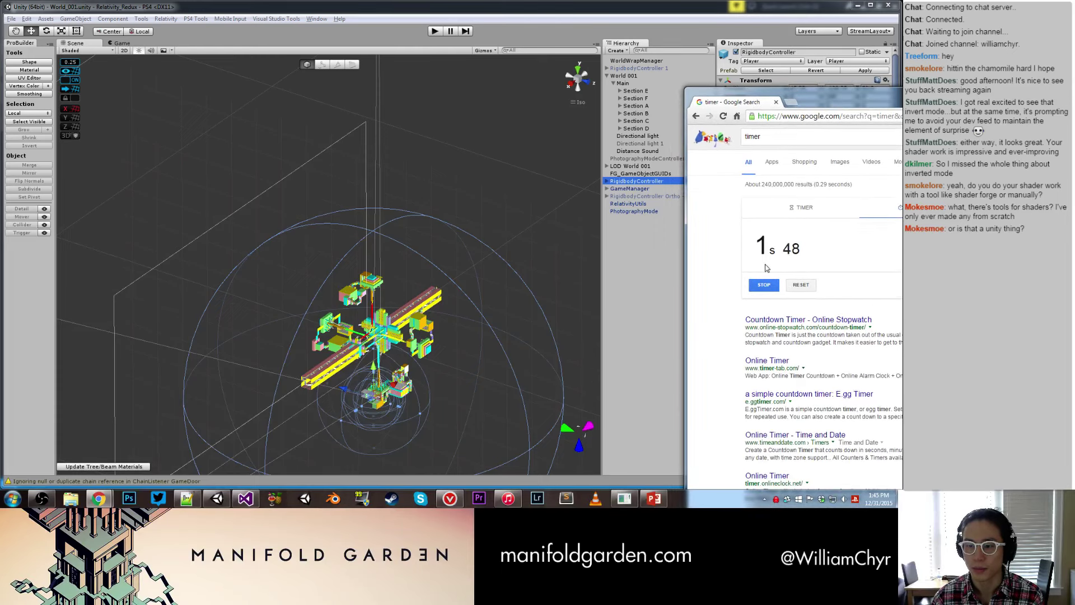
click(764, 284)
click(801, 284)
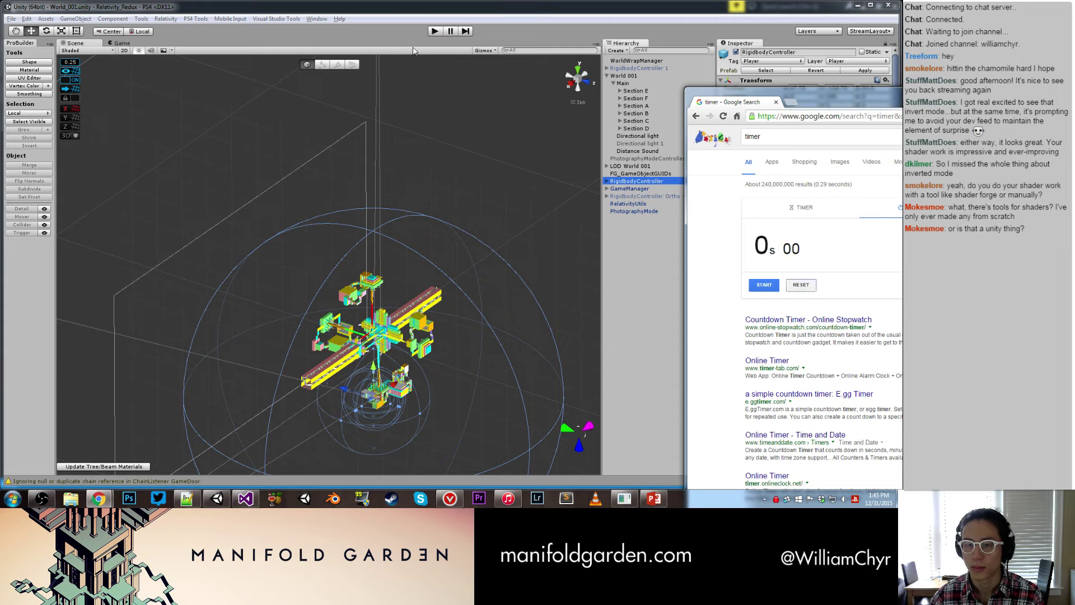
click(437, 32)
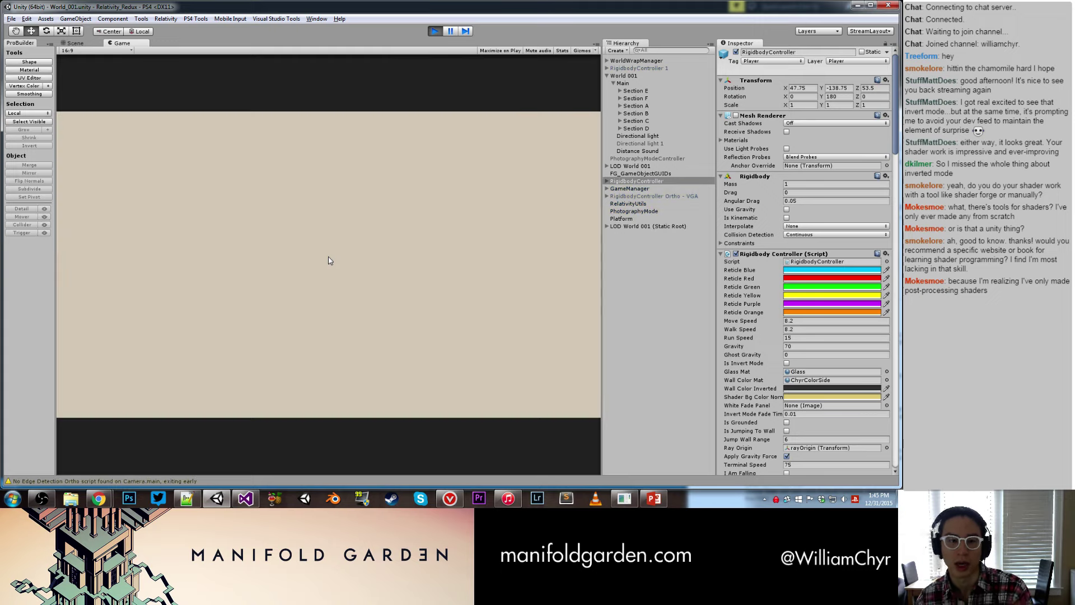
Step: Move the player, switch the game into invert mode and walk forward
key(d)
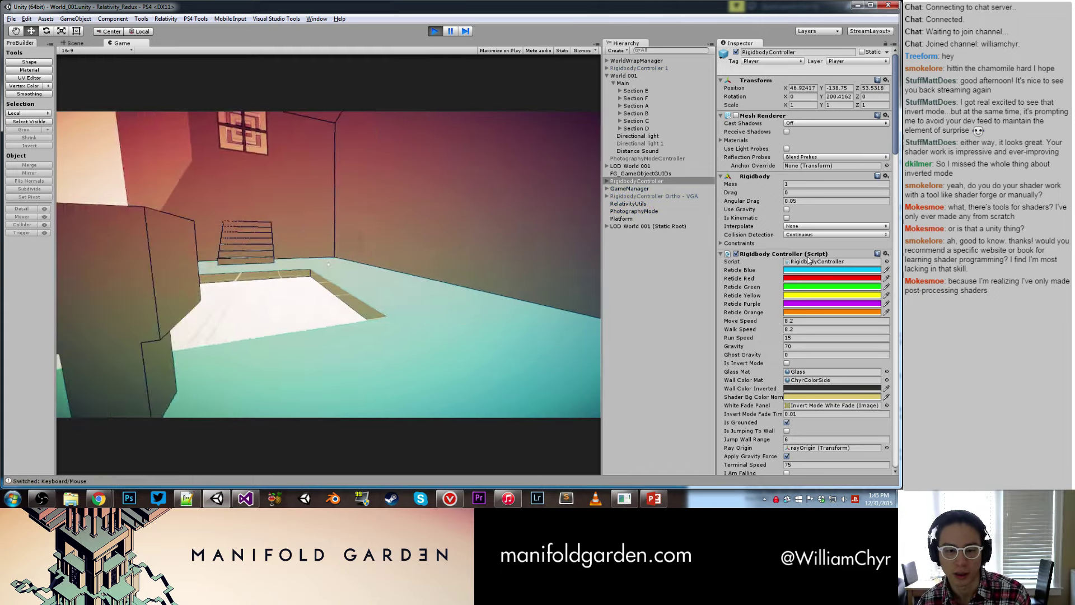
key(i)
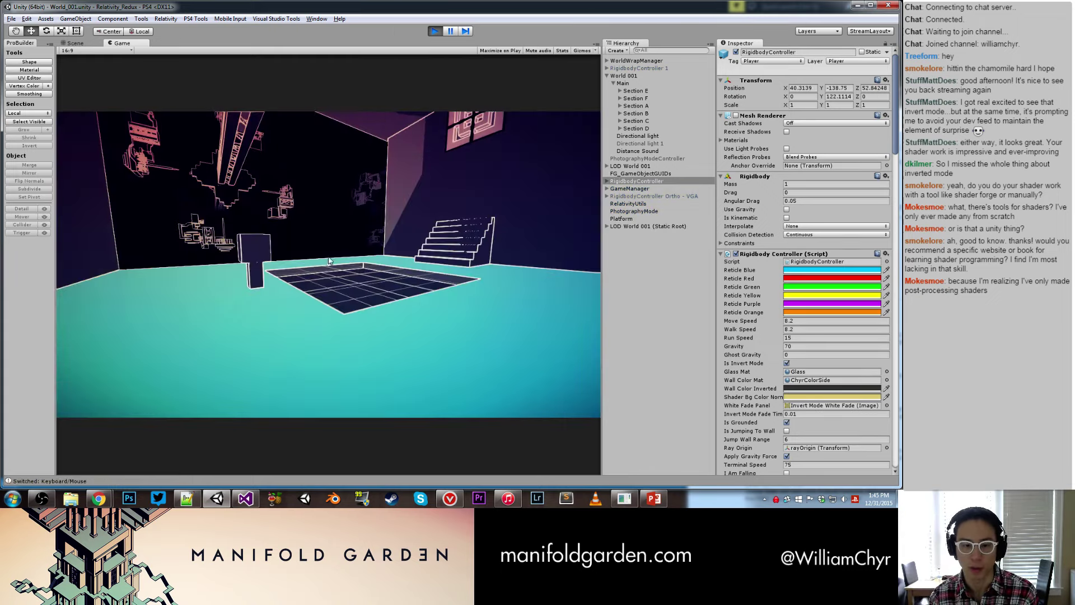
key(w)
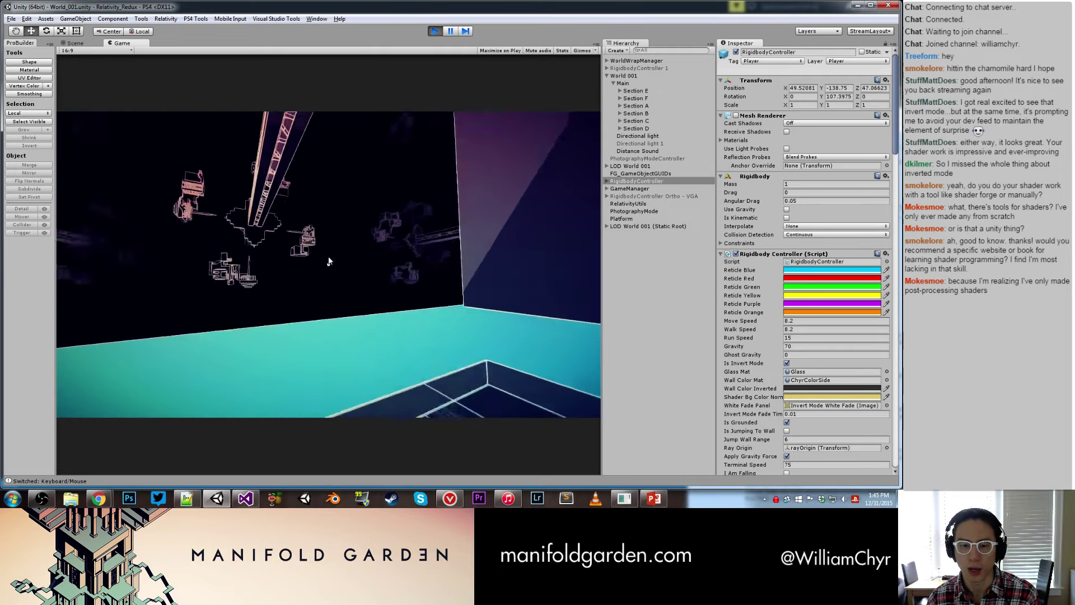
Step: Pause the game, view the Scene tab, and set Move Speed to 15 in the Inspector
key(ctrl+shift+p)
key(ctrl+1)
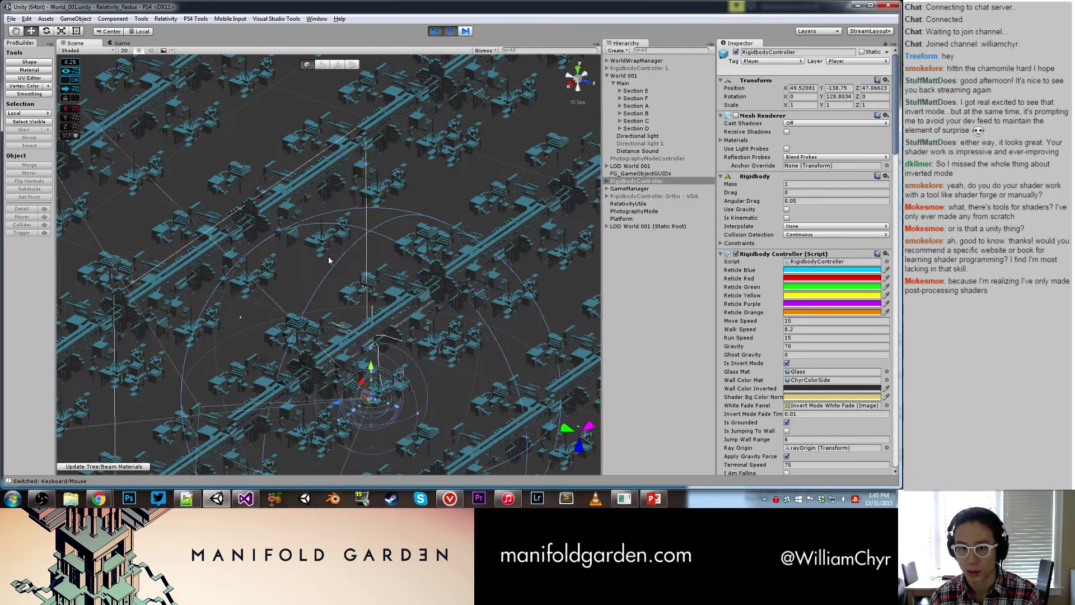
scroll(821, 202, down, 5)
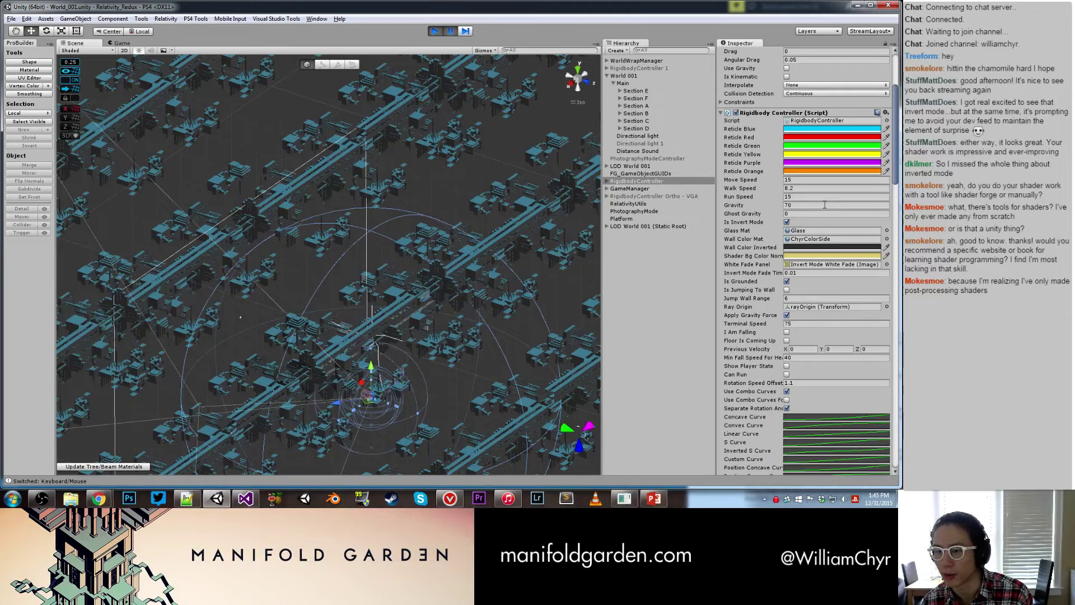
scroll(826, 203, down, 4)
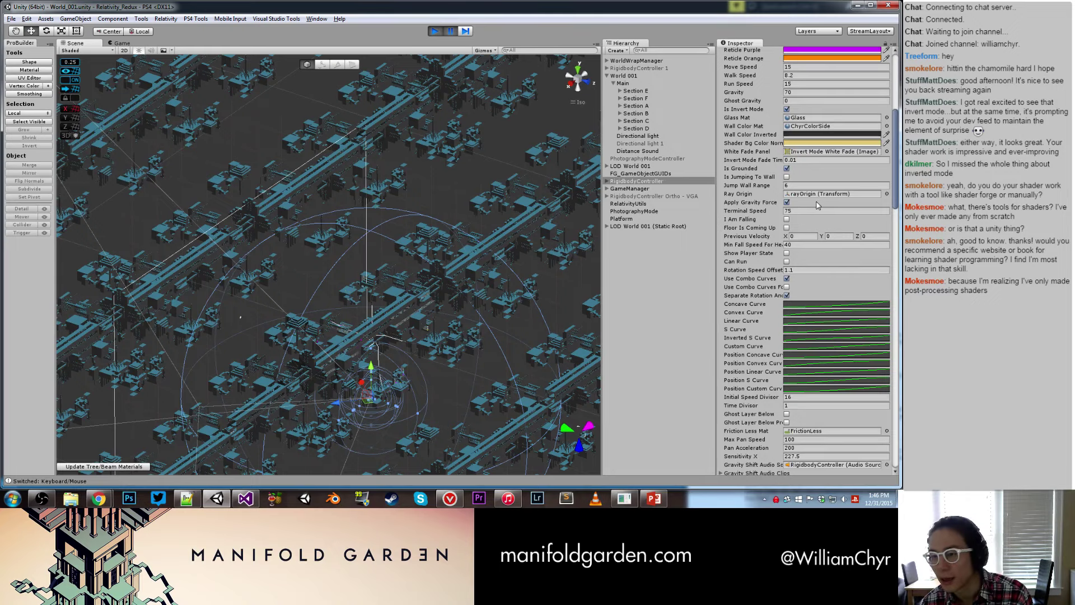
scroll(730, 233, down, 3)
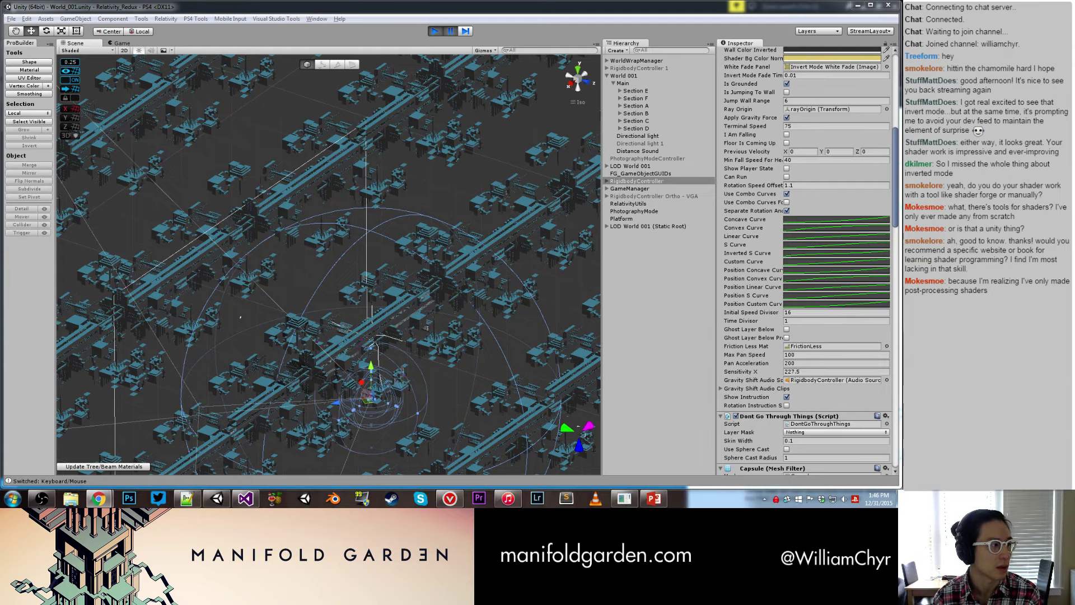
Step: Open the Cg Programming/Unity Wikibooks page from the search results
drag(0, 20, 170, 25)
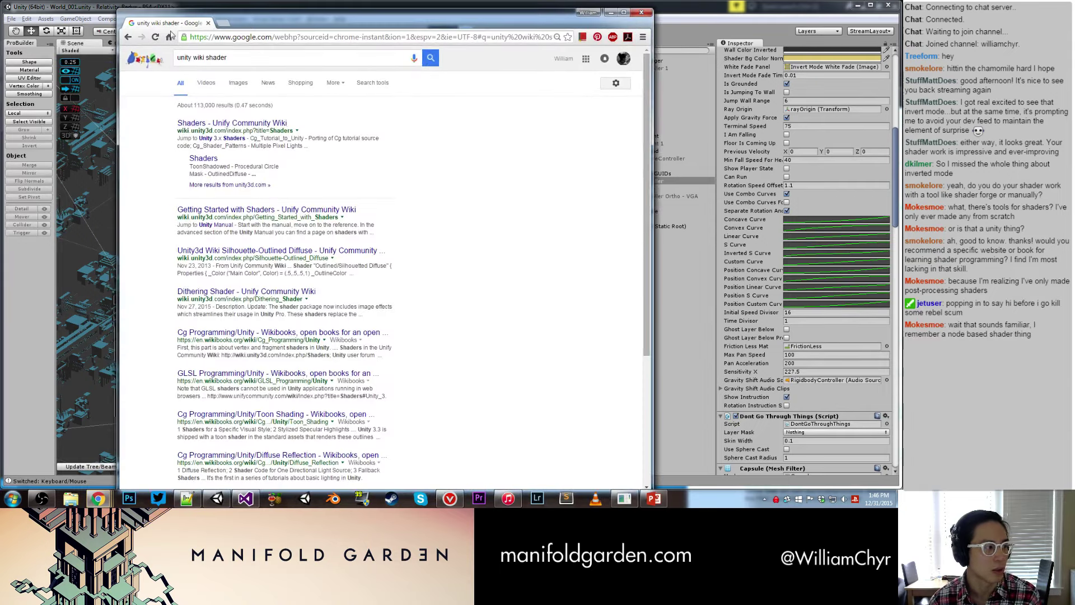
click(227, 124)
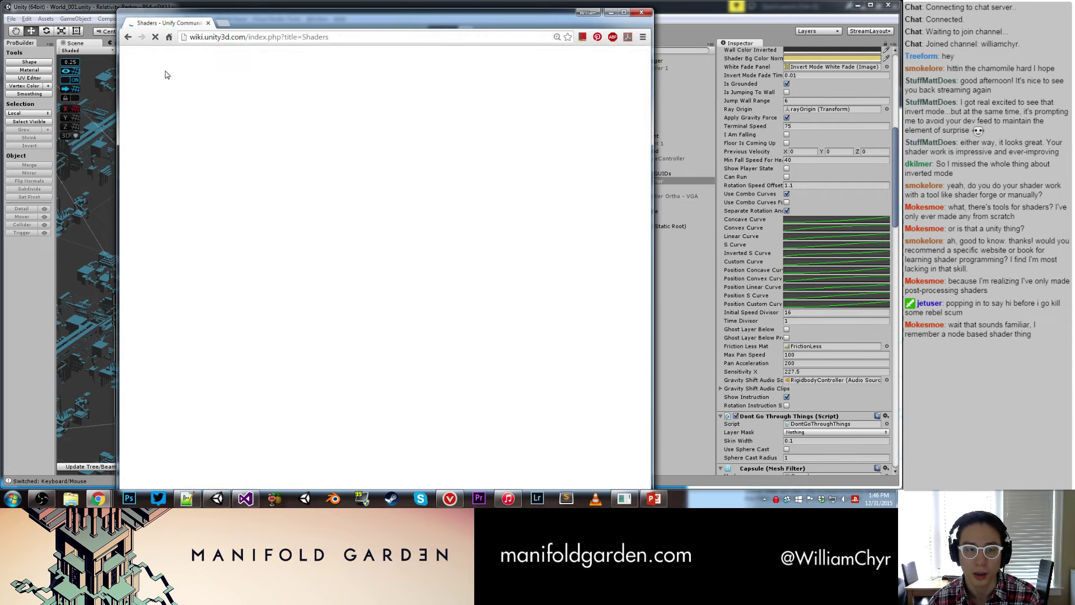
click(128, 36)
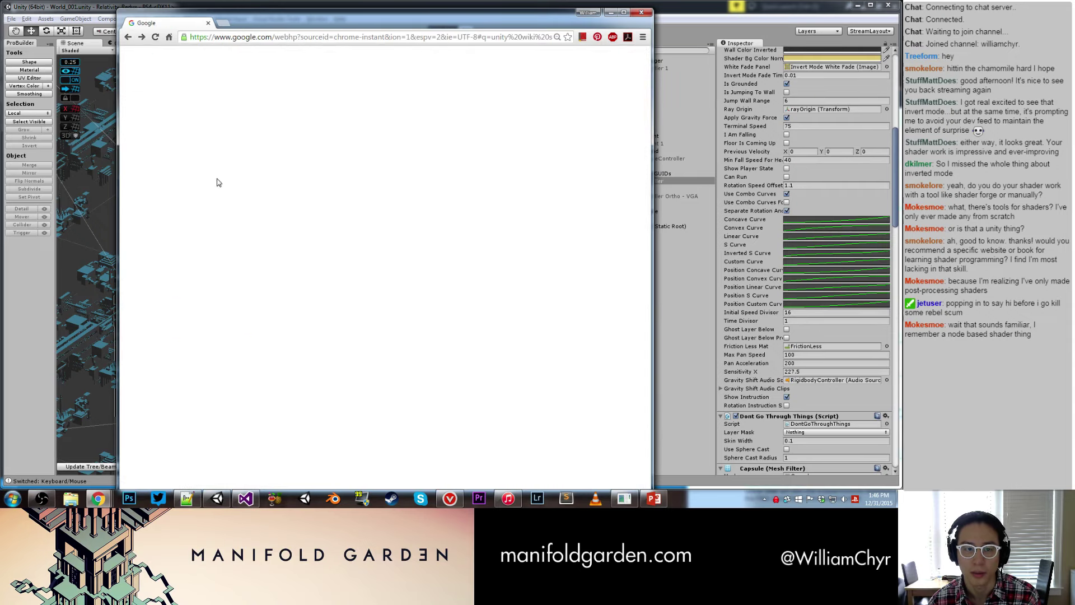
click(242, 338)
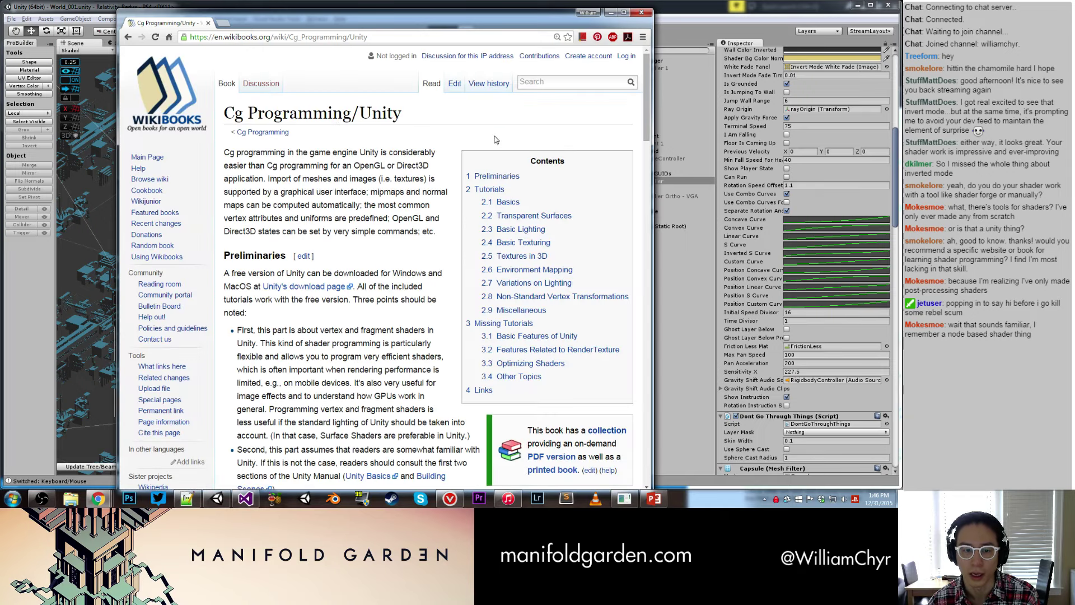
Step: Read the Minimal Shader tutorial's example code full-screen, then close Chrome
click(623, 14)
scroll(302, 185, down, 3)
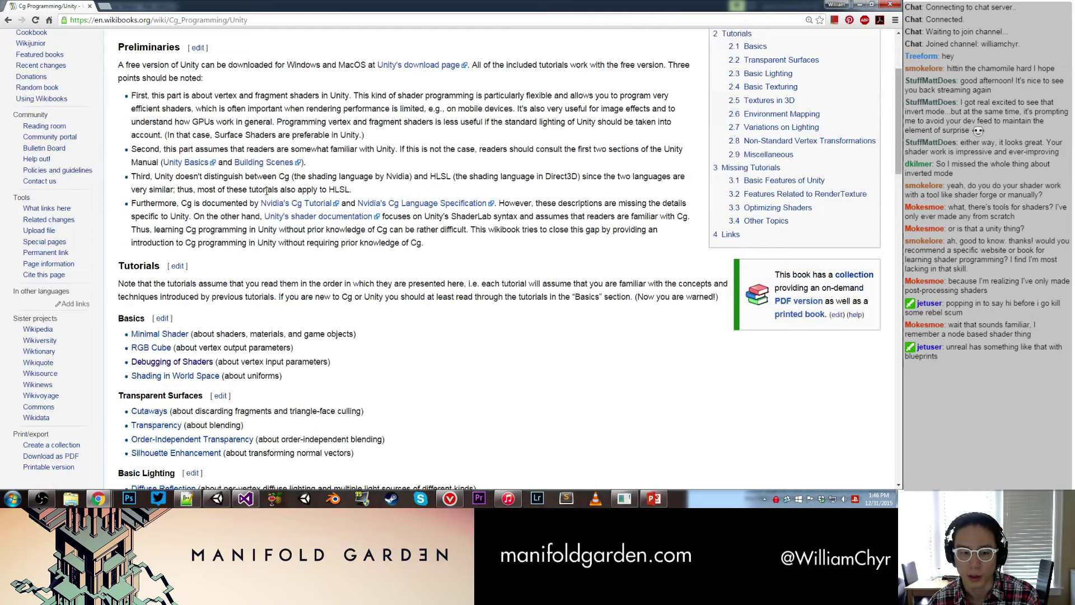
click(174, 333)
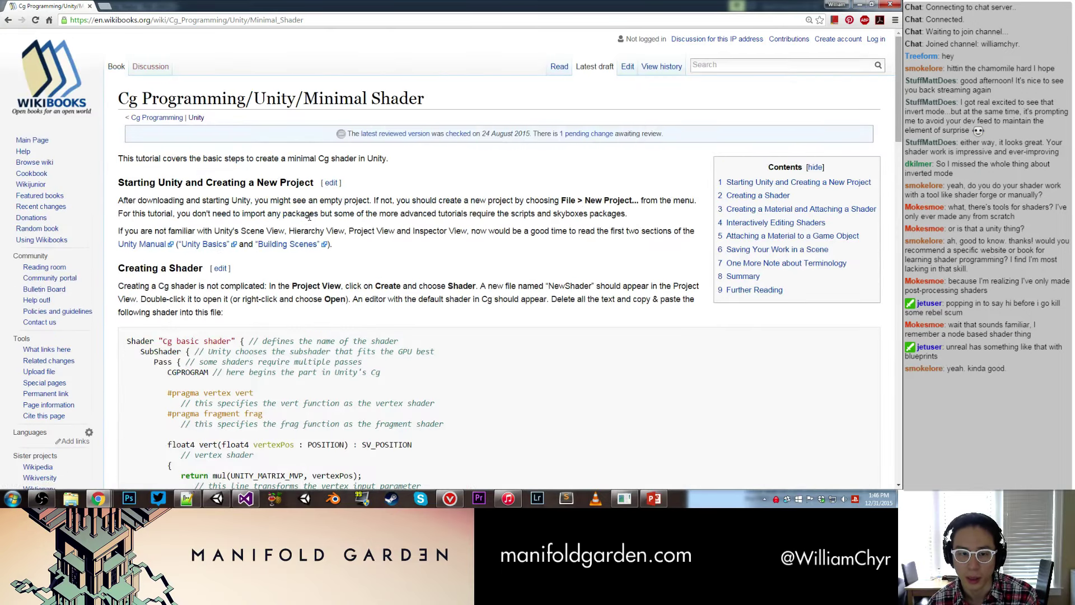
scroll(310, 287, down, 2)
scroll(314, 283, down, 1)
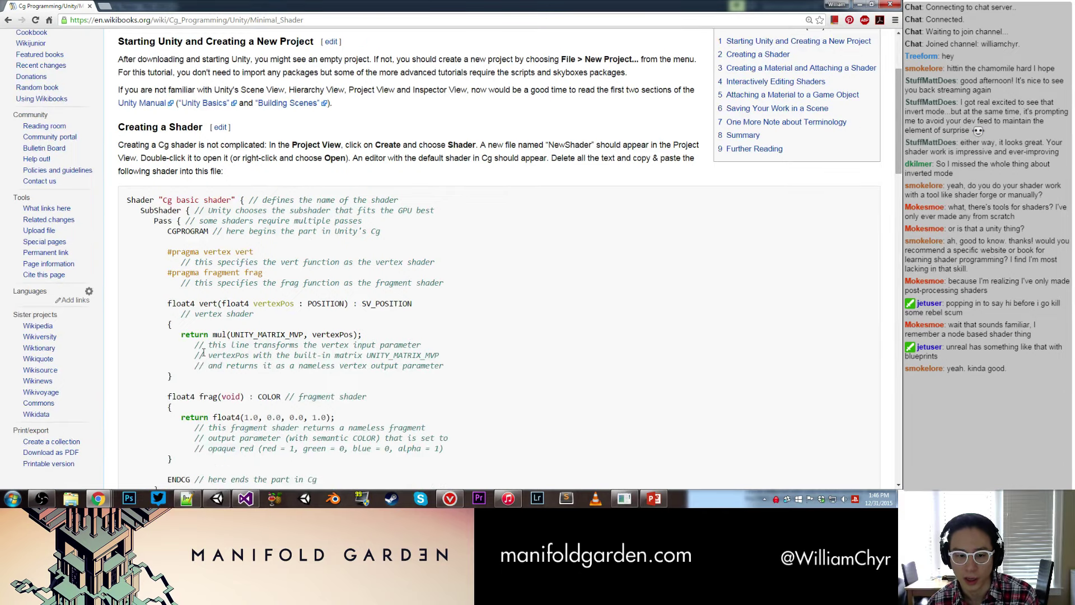
scroll(360, 332, down, 2)
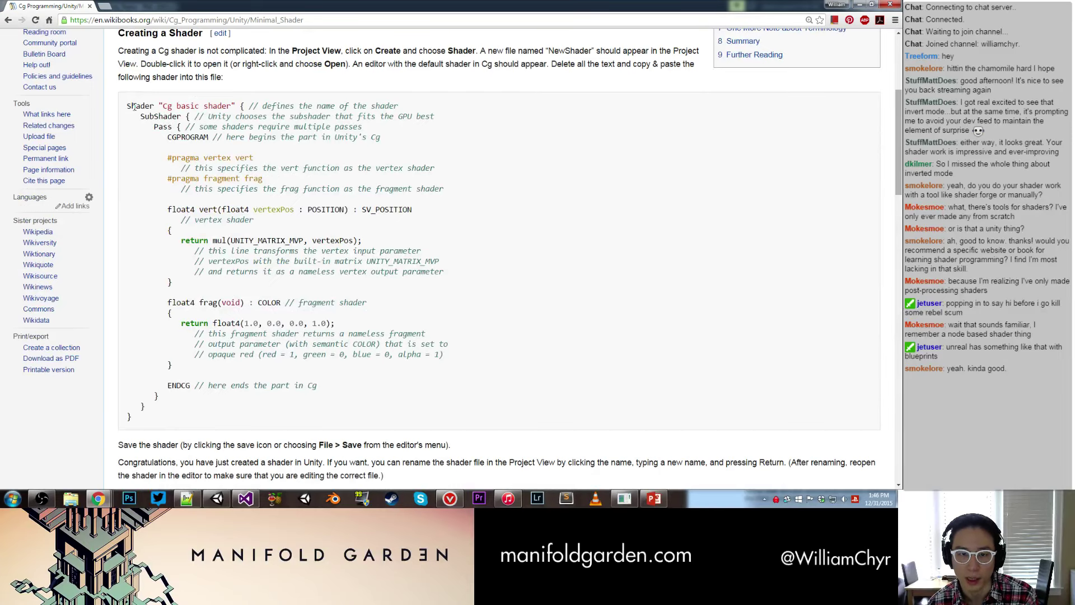
drag(134, 106, 262, 344)
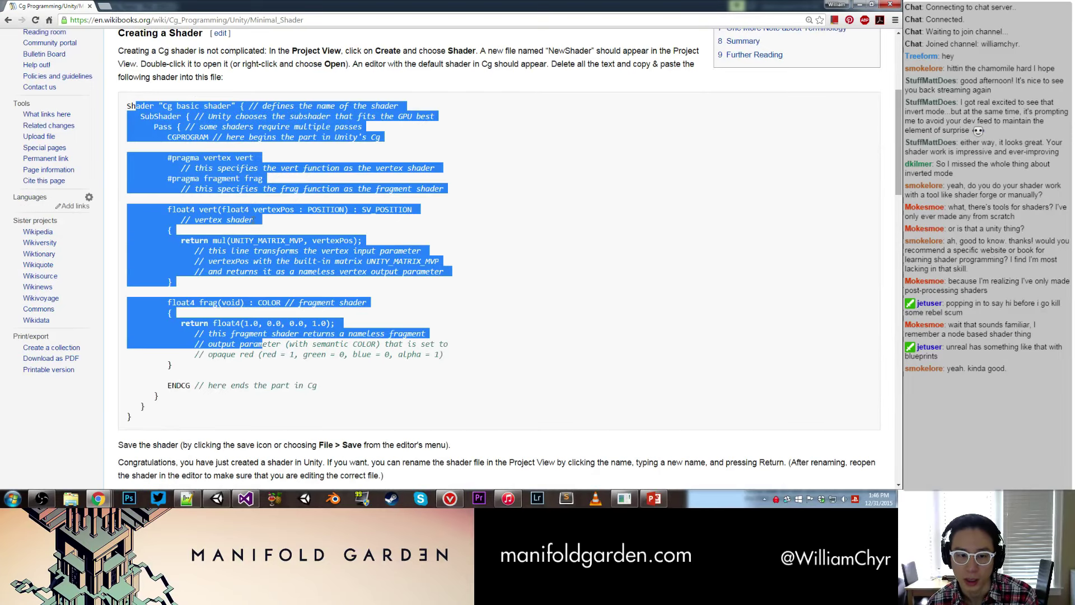
click(271, 228)
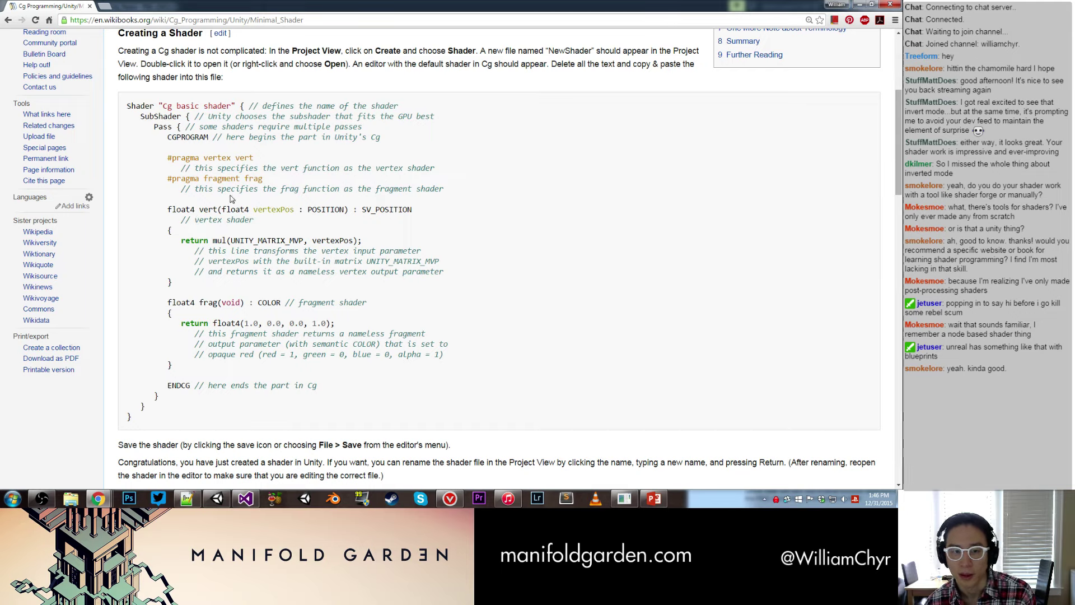
click(90, 6)
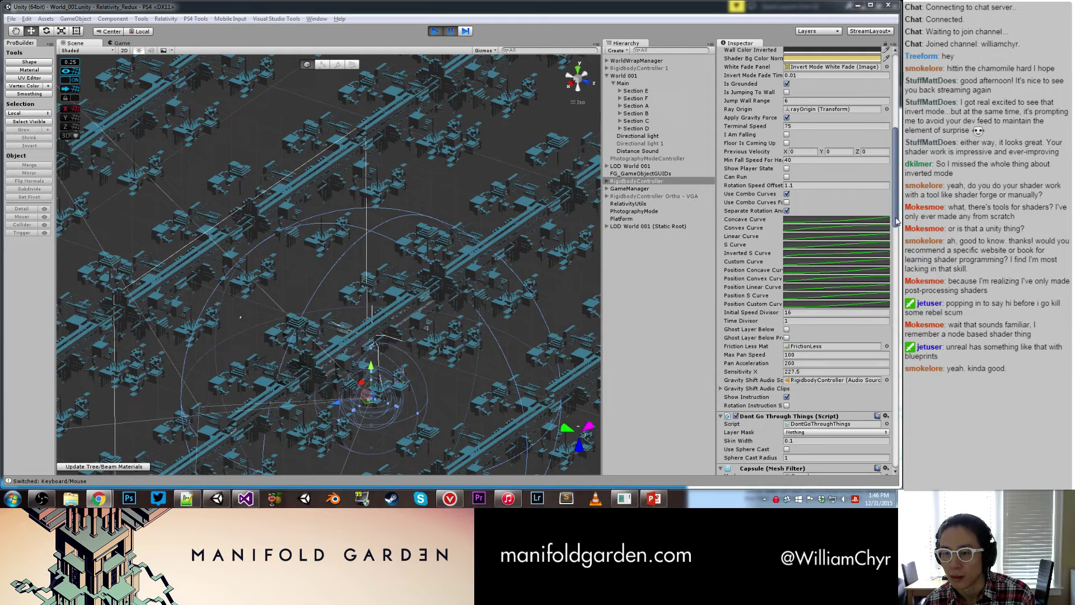
Step: Change Invert Mode Fade Time to 0.05 and run the game to test it
drag(898, 221, 897, 211)
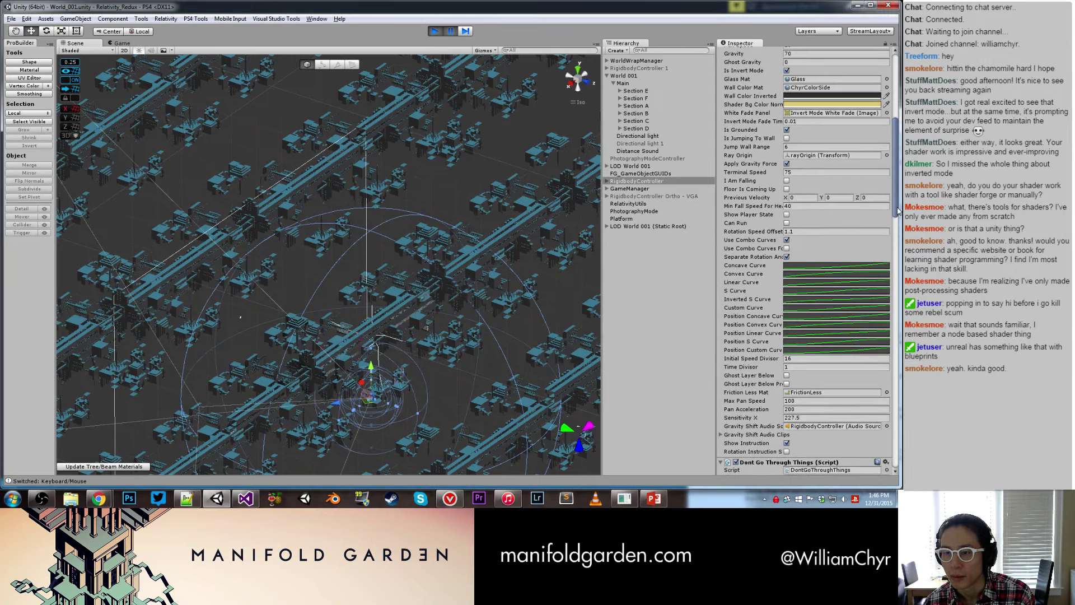
click(798, 121)
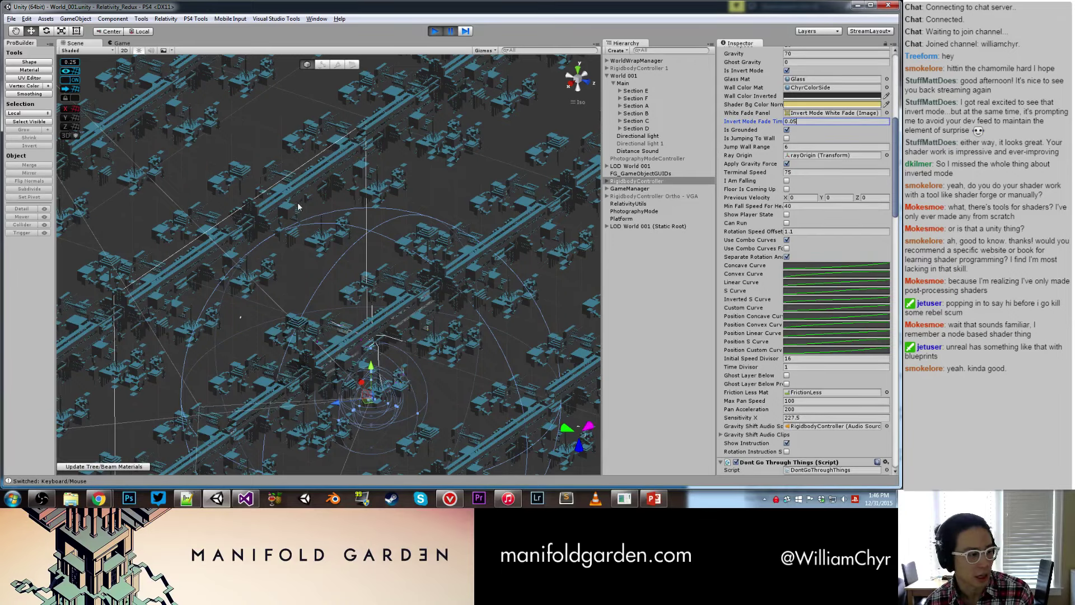
click(342, 197)
key(ctrl+shift+p)
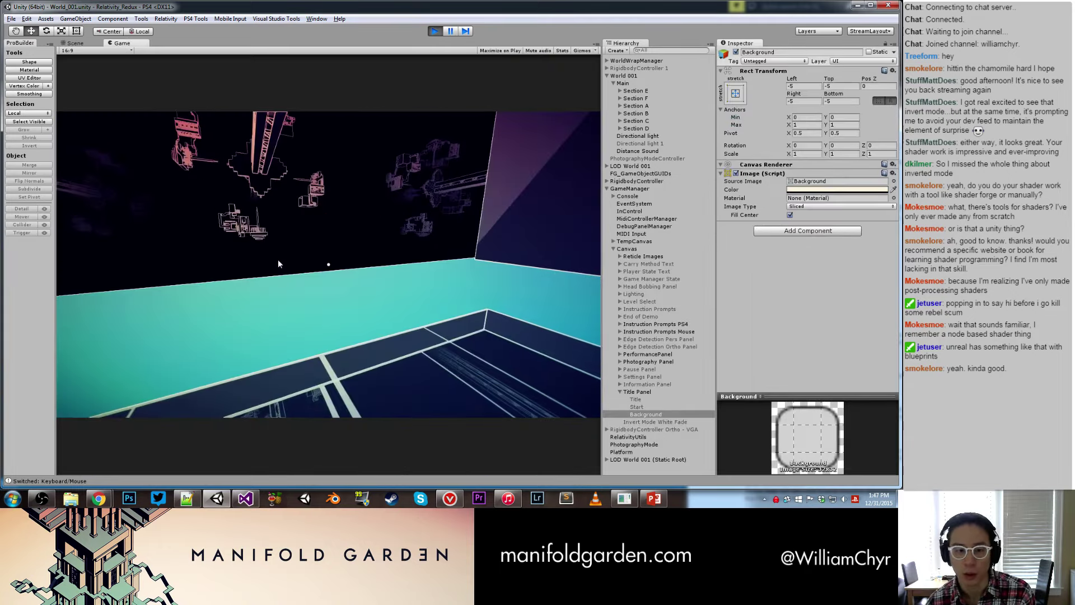
Step: Walk the player over the teal platform edge, then pause and view the scene
click(277, 259)
key(w)
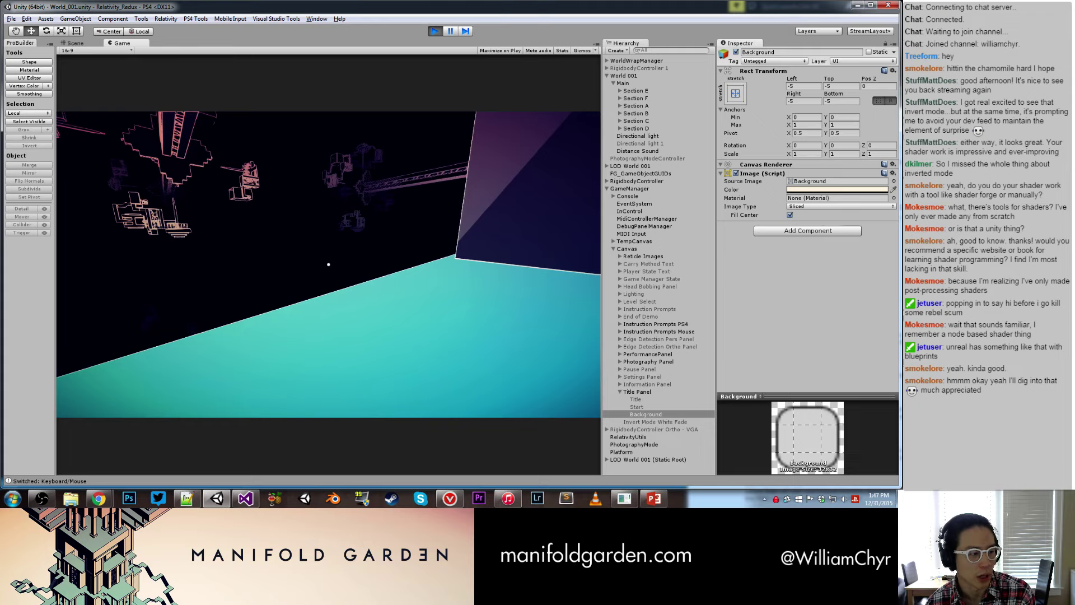
key(w)
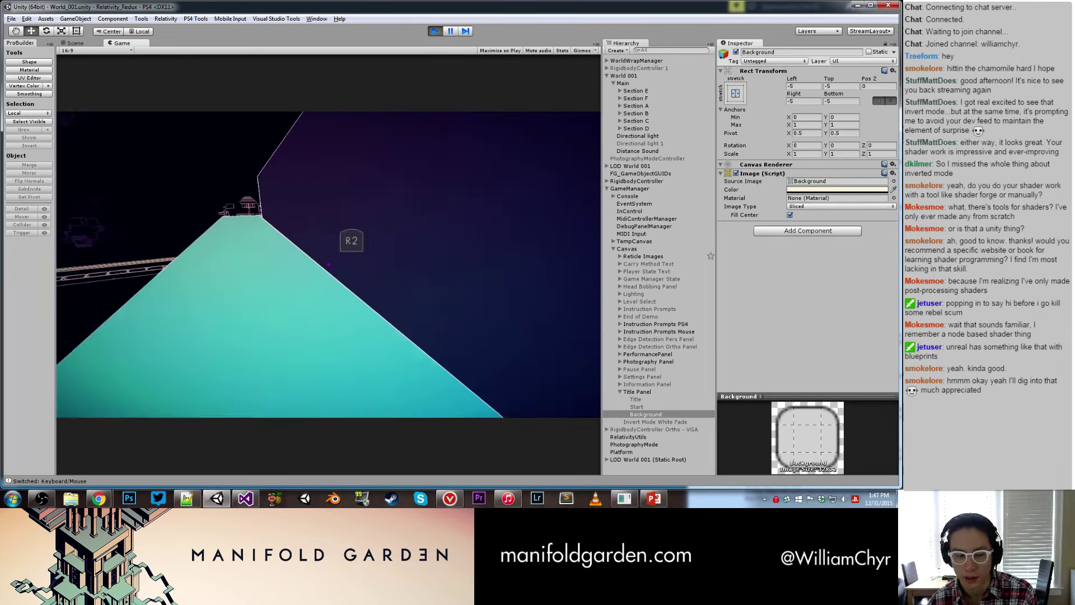
key(ctrl+shift+p)
key(ctrl+1)
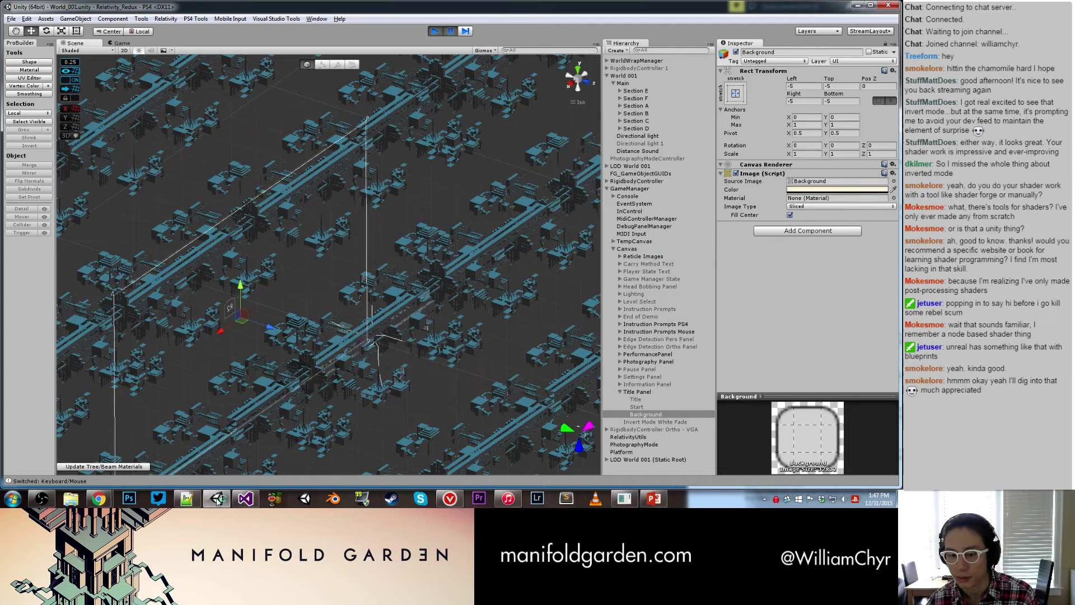
Step: Start the Google stopwatch, trigger invert mode, check the elapsed time, and resume
mouse_move(99, 498)
click(150, 464)
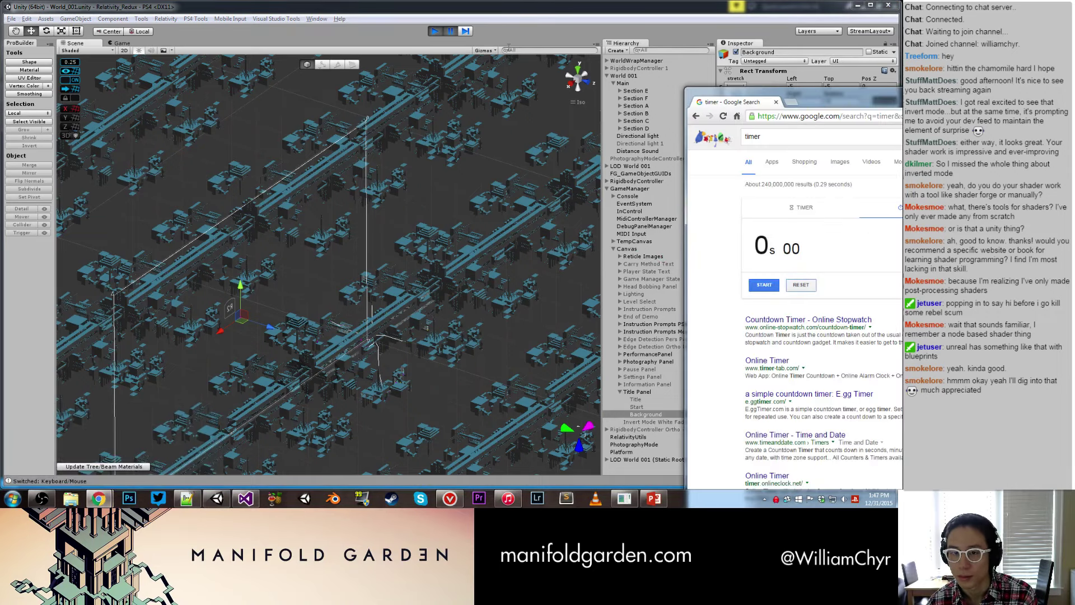
click(762, 286)
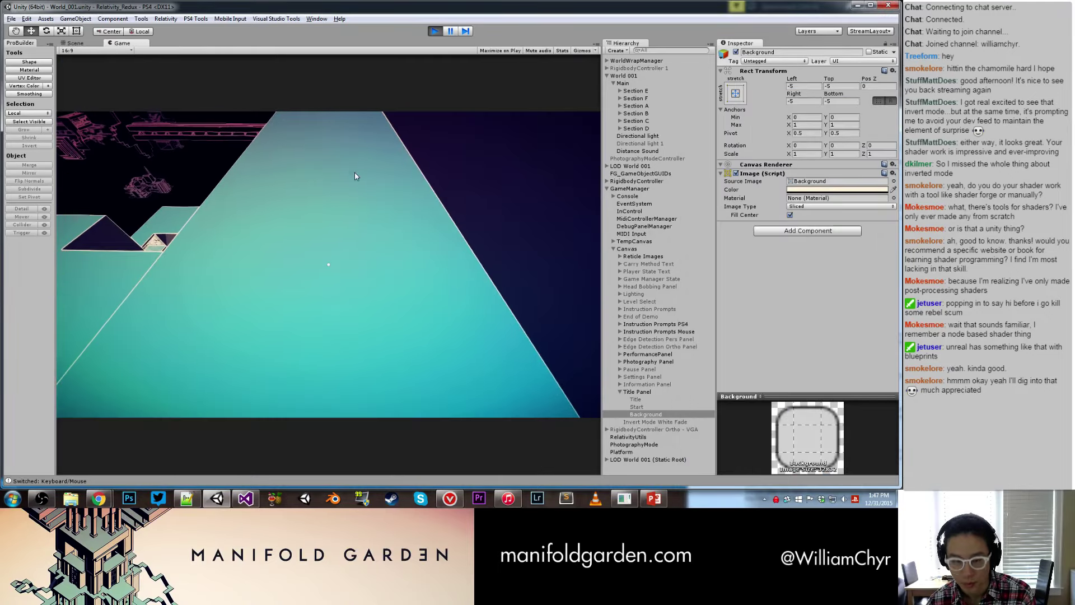
click(354, 173)
key(w)
key(w)
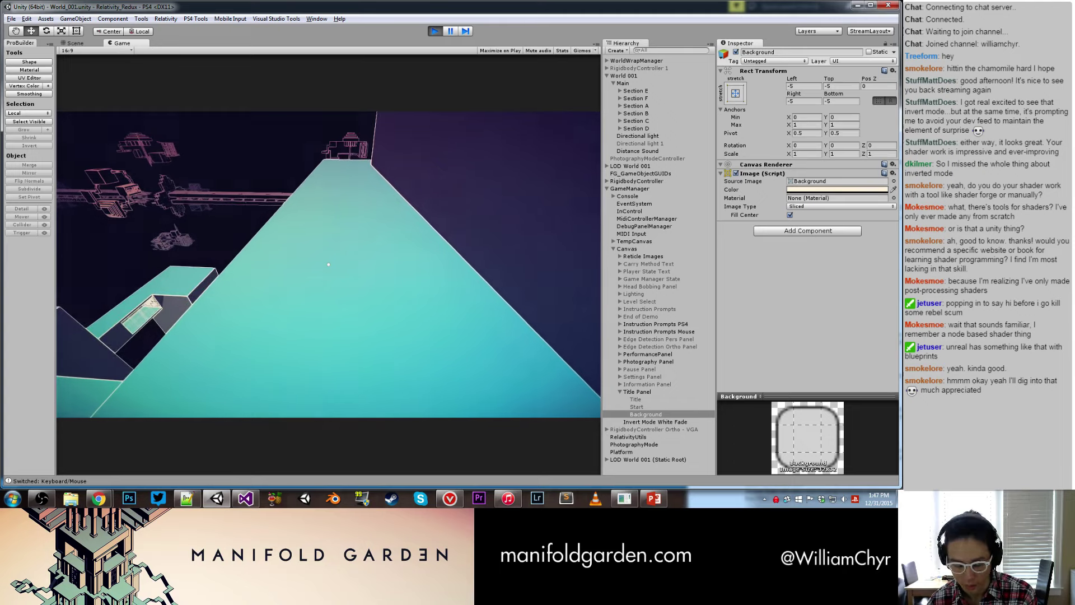
key(ctrl+shift+p)
click(101, 497)
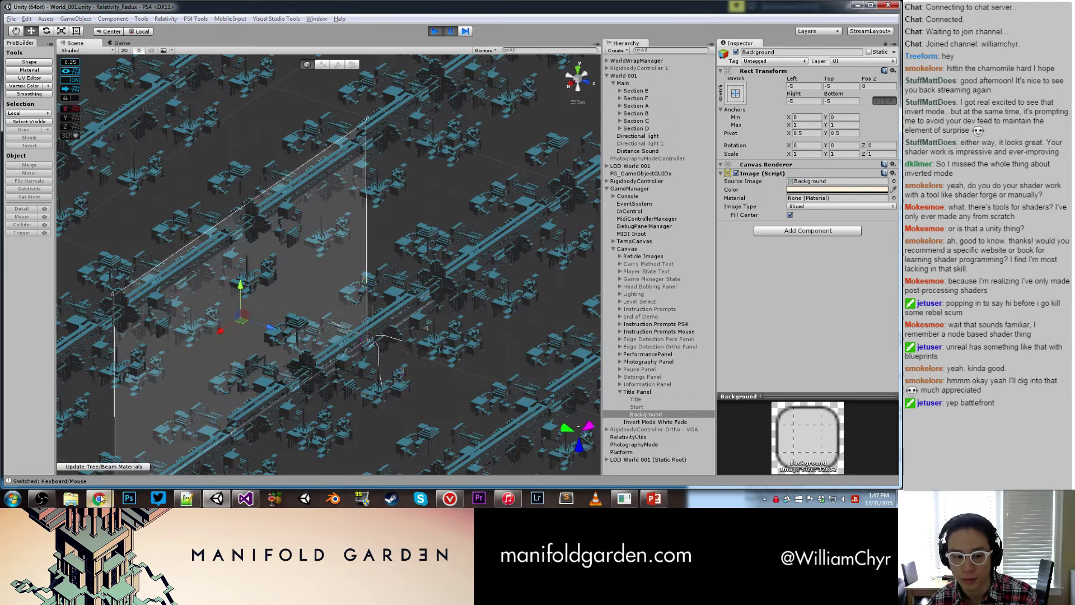
click(147, 460)
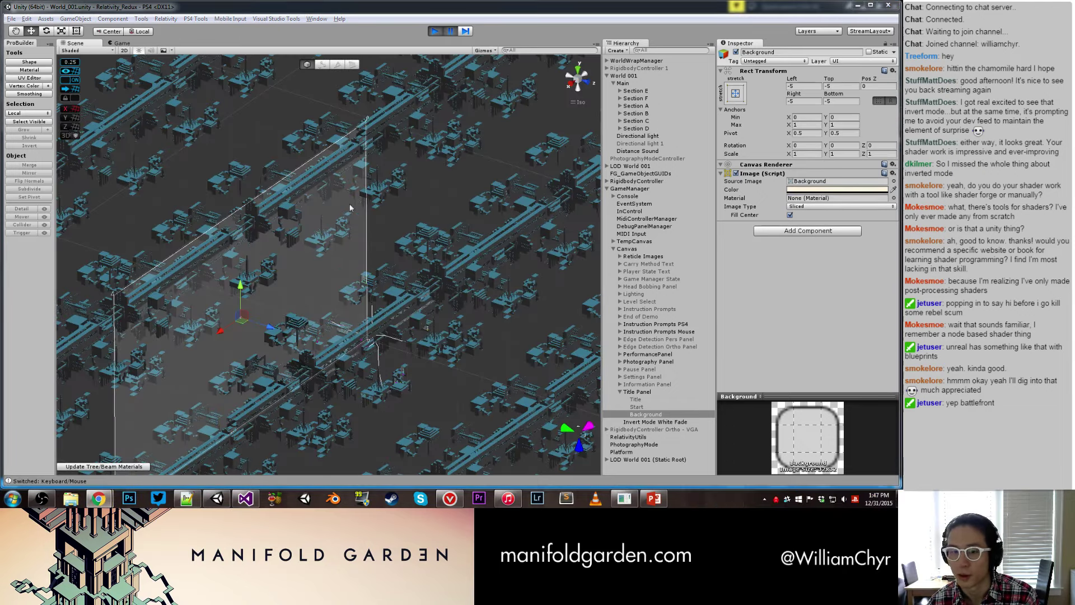
click(350, 208)
key(ctrl+shift+p)
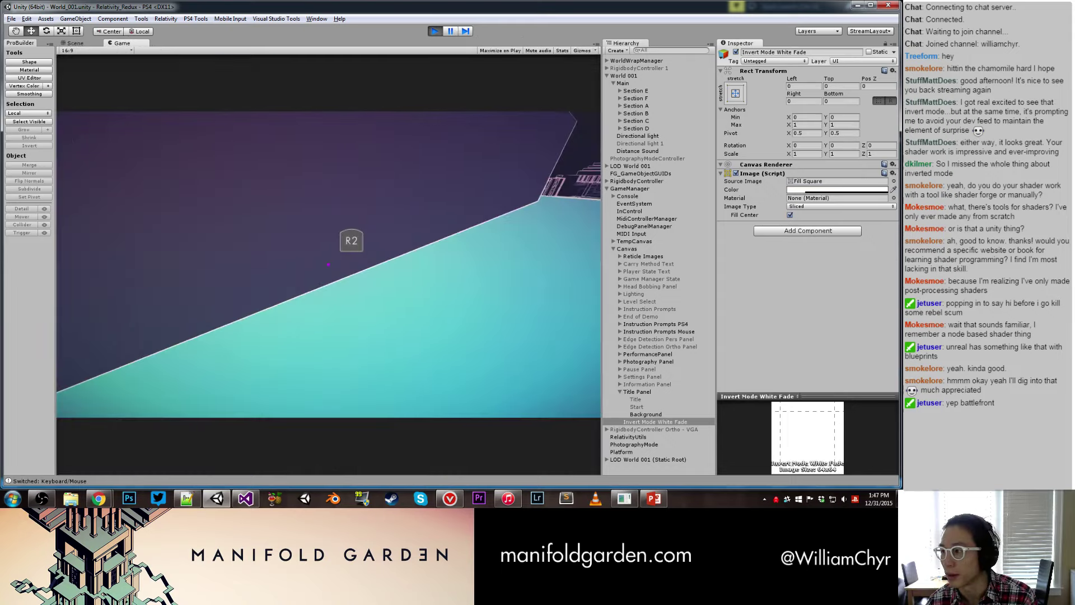
Step: Walk along the cyan walkway until everything fades white, then stop play mode
key(alt+Tab)
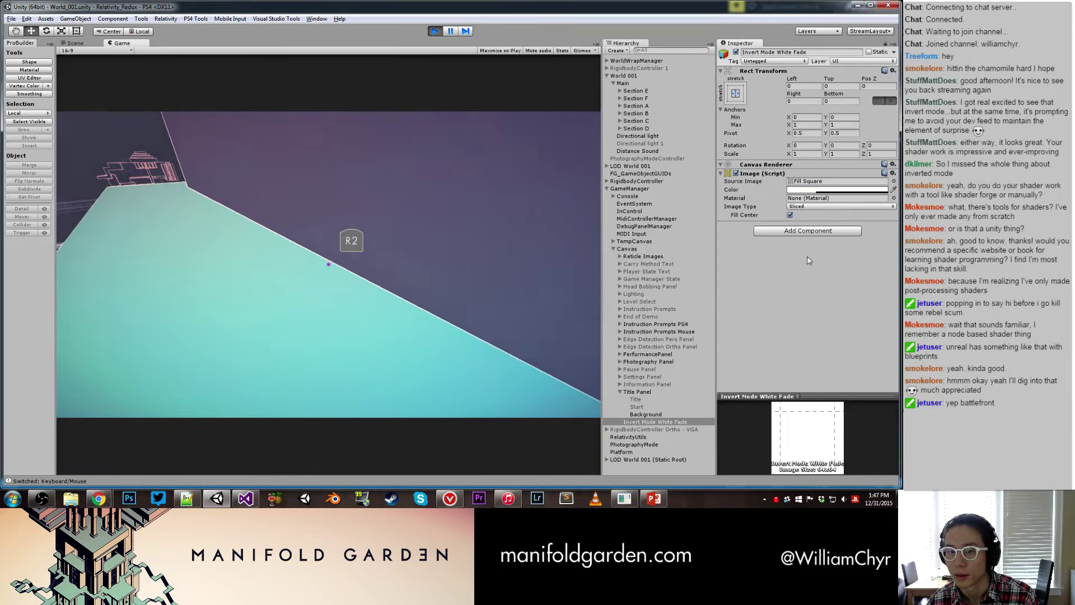
key(ctrl+shift+p)
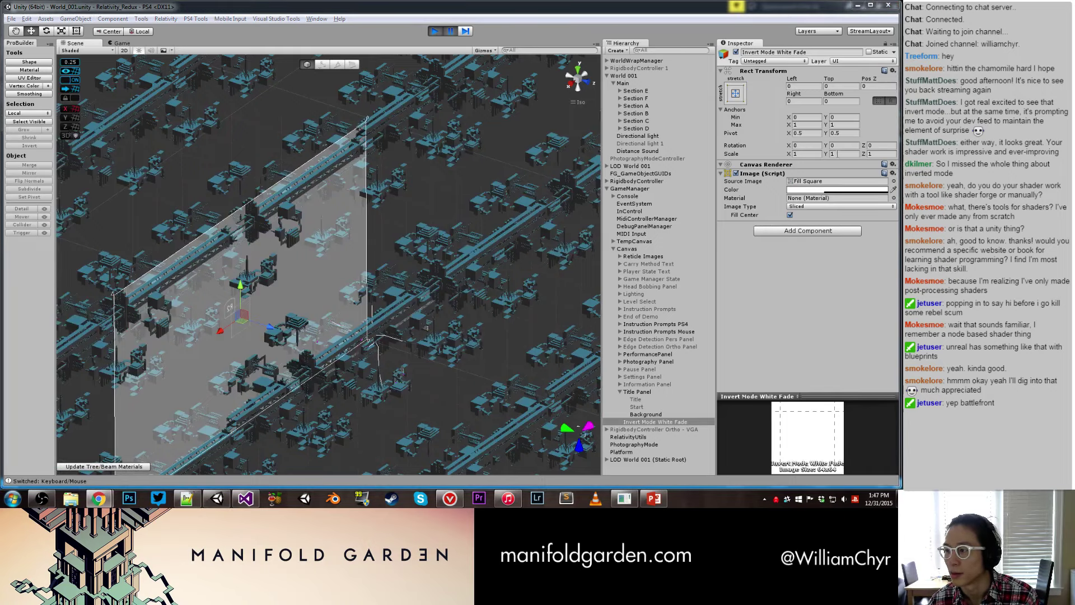
key(ctrl+shift+p)
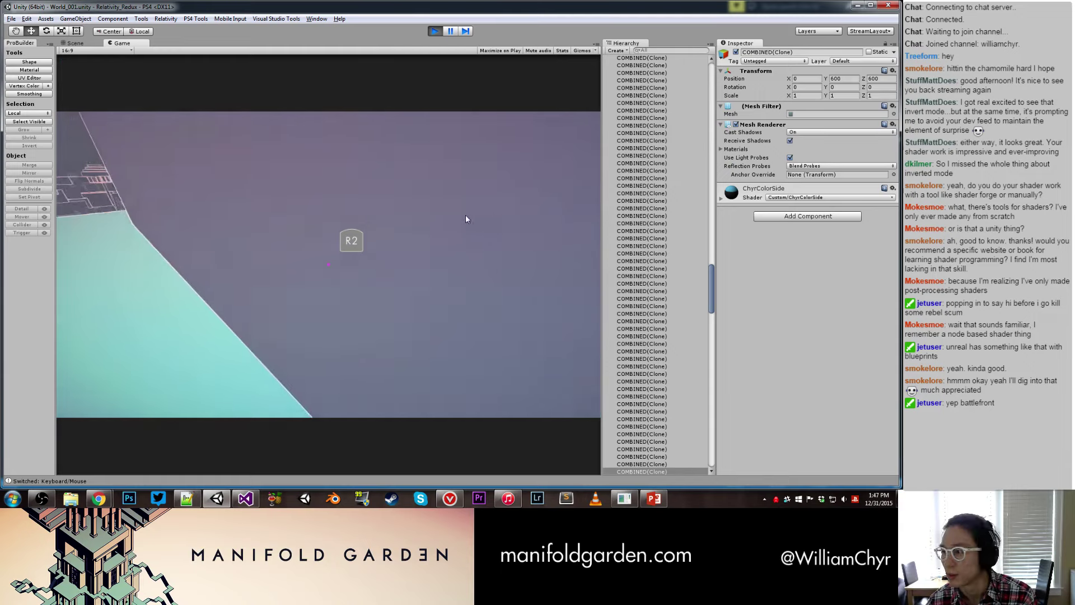
key(w)
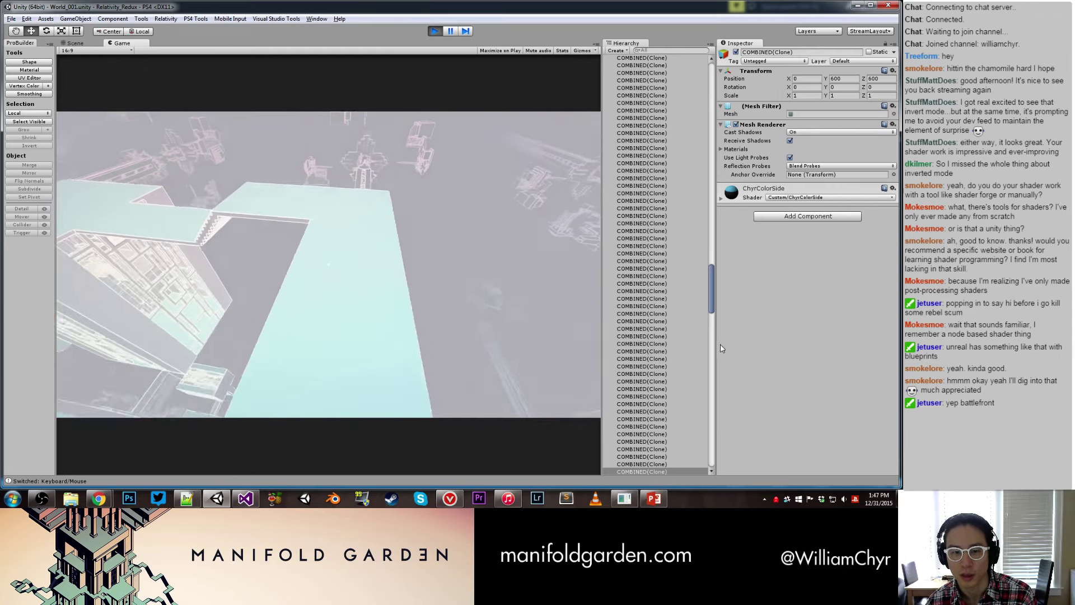
key(w)
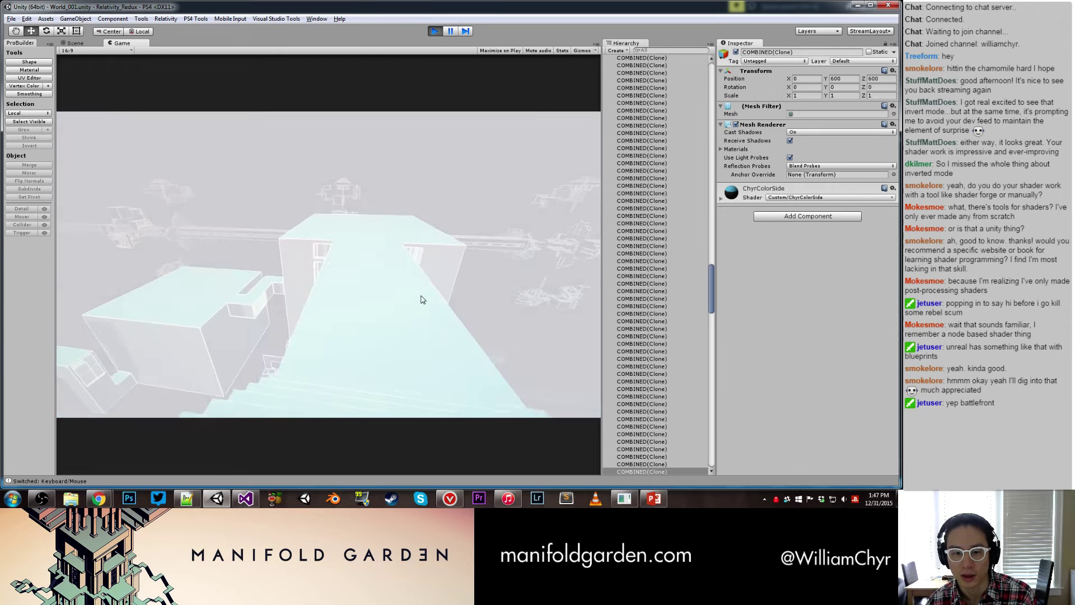
key(w)
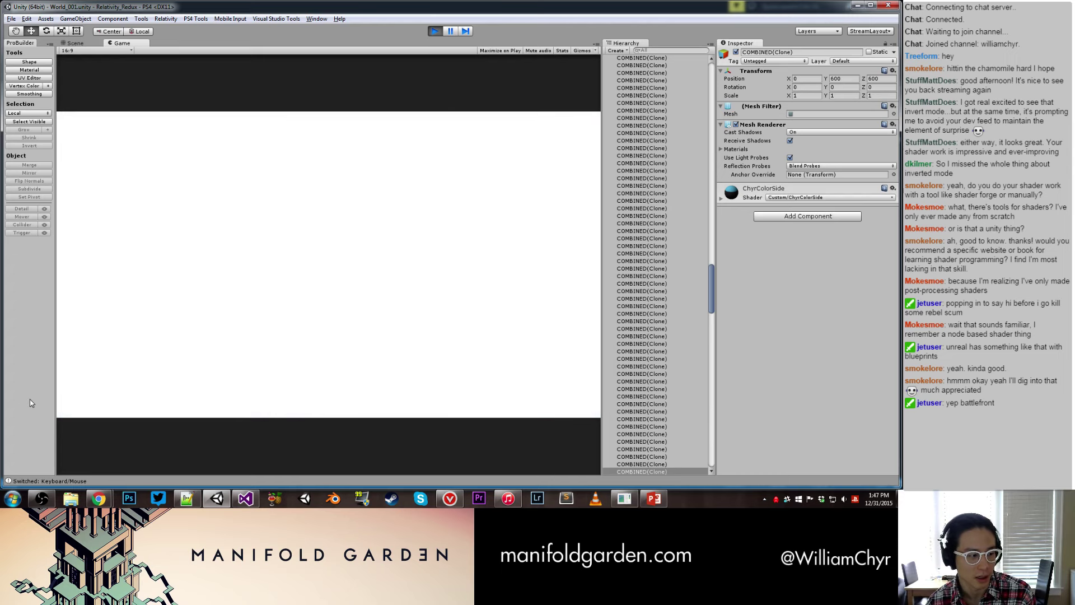
key(ctrl+p)
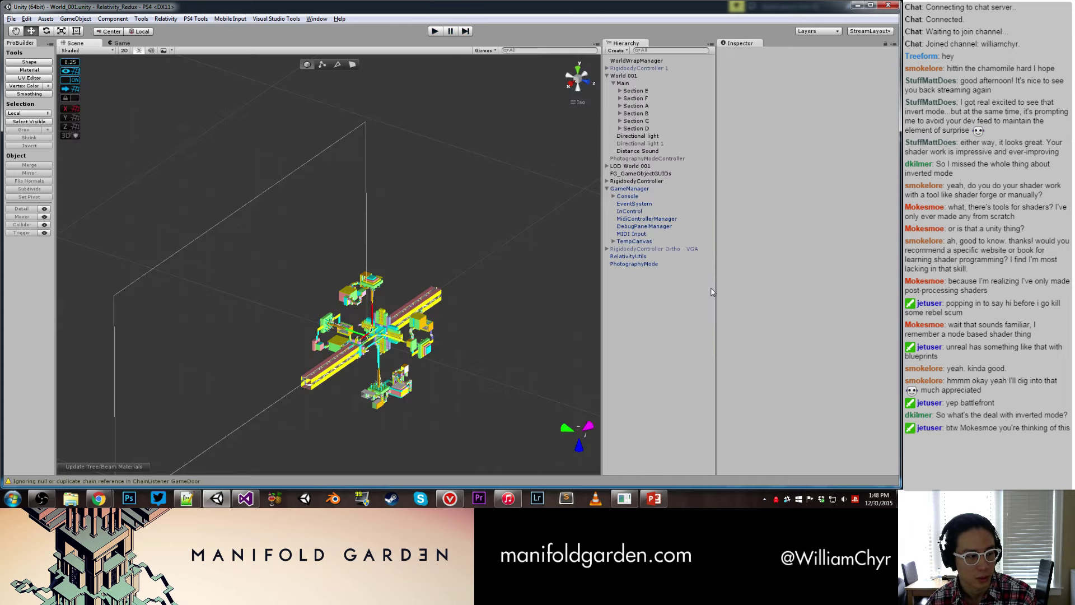
Step: On RigidbodyController set Invert Mode Fade Time to 0.02 and enter play mode
click(650, 181)
scroll(786, 280, down, 3)
scroll(786, 280, down, 5)
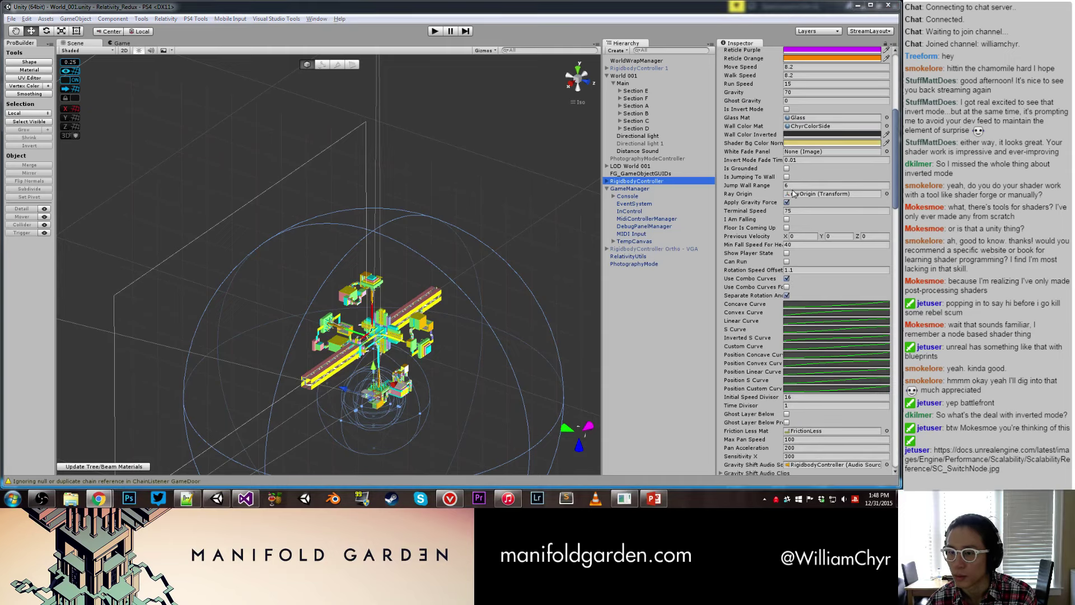
click(794, 160)
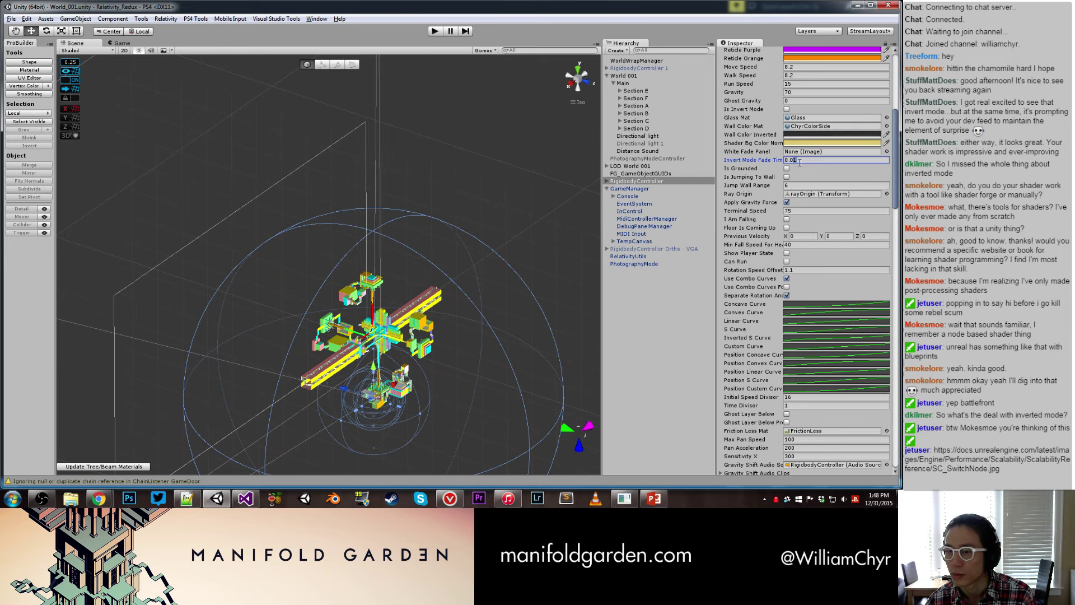
text(0.02)
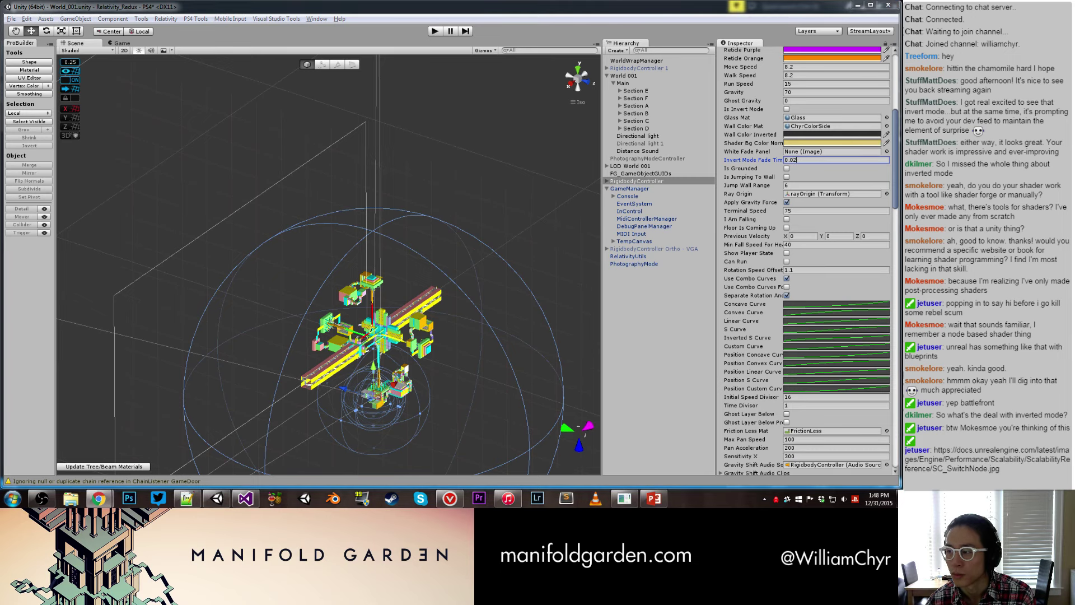
click(428, 32)
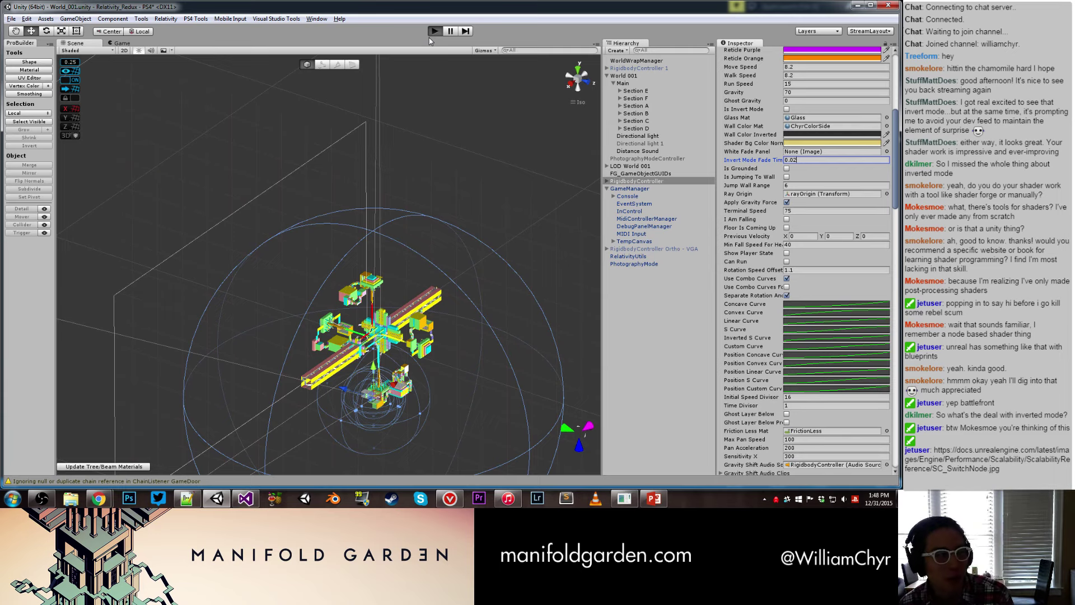
key(ctrl+p)
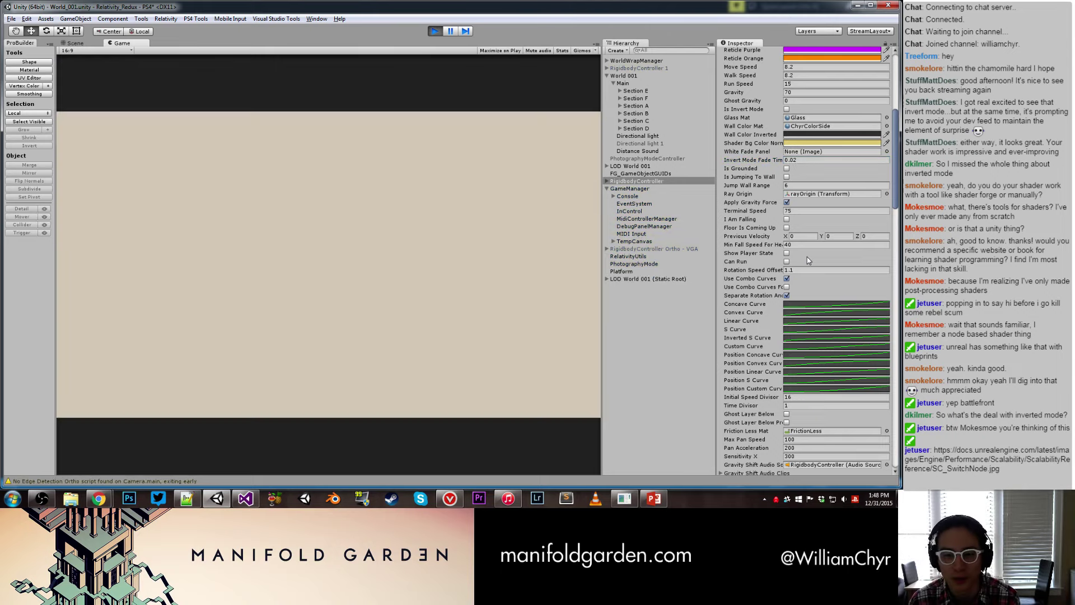
Step: Walk around the pillar to the stairs and toggle invert mode on and off
key(d)
key(w)
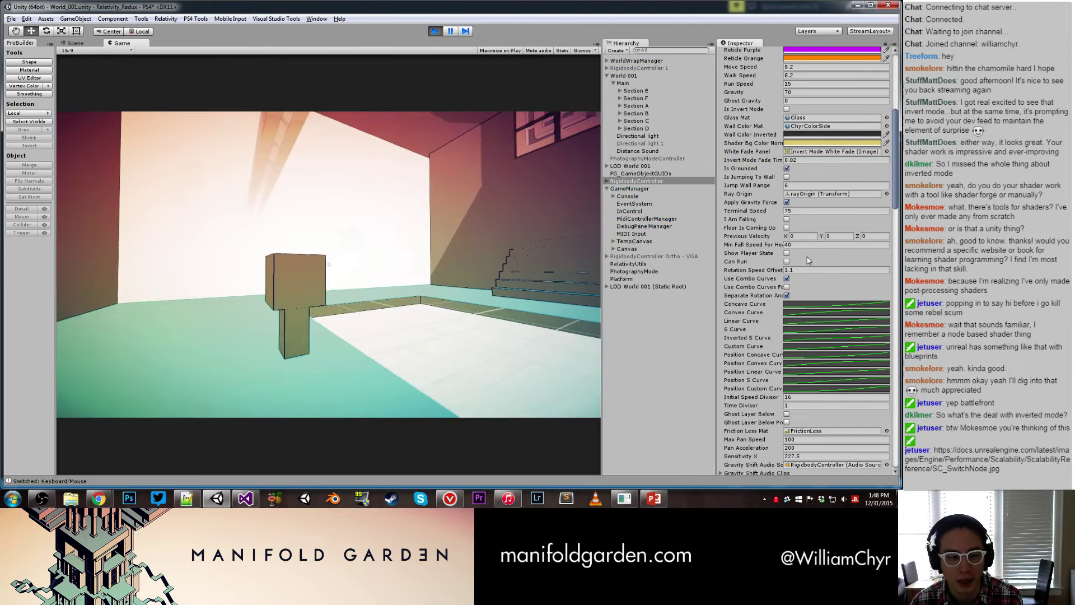
key(shift+w)
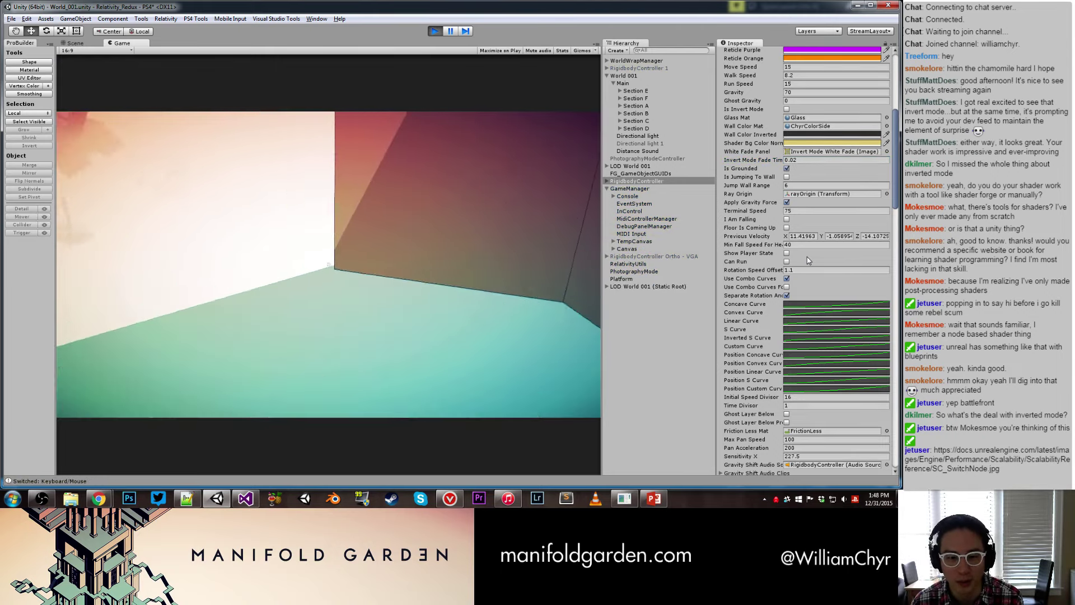
key(s)
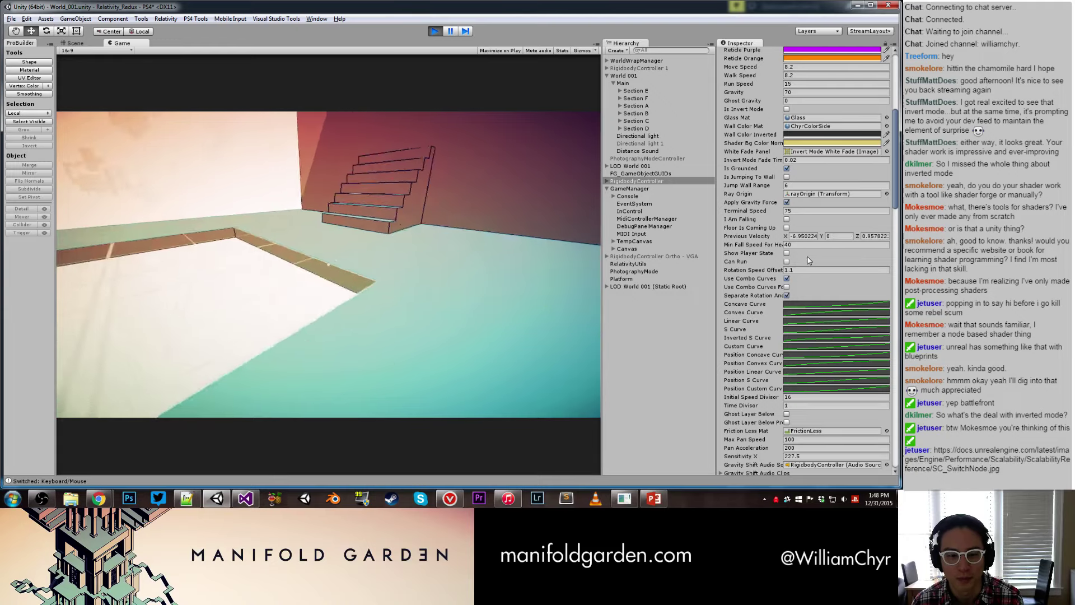
key(w)
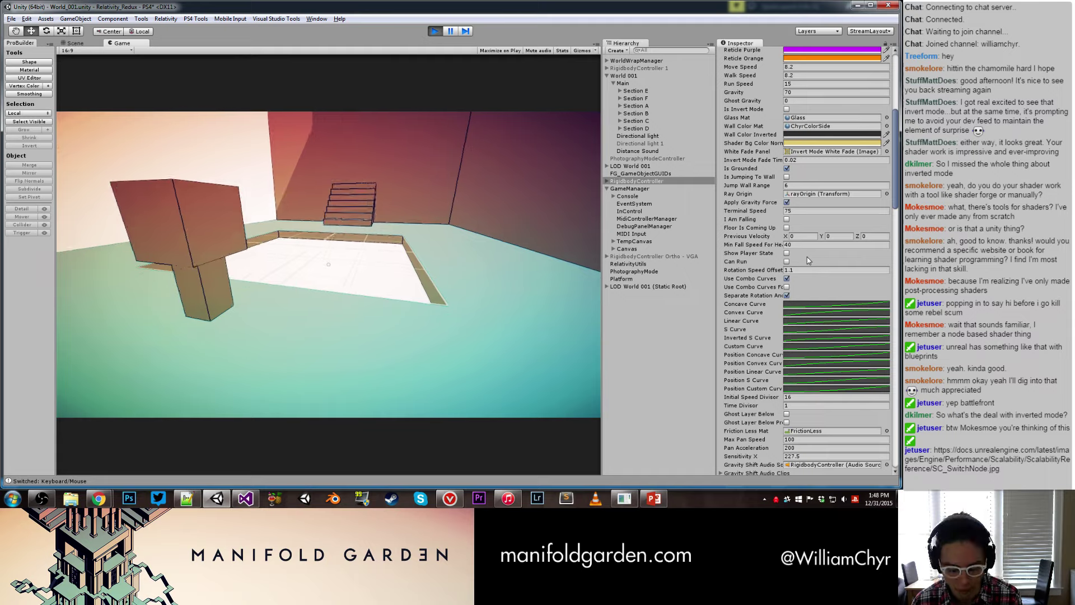
key(i)
key(i)
key(w)
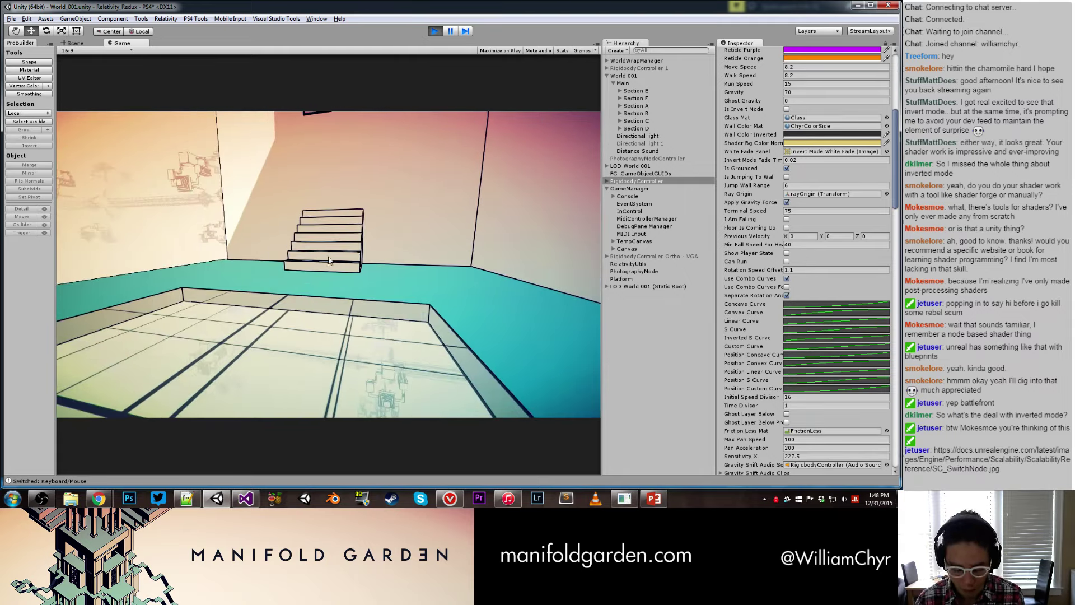
Step: Pause to view the level layout, then resume in the enlarged Game view toward the stairs
key(ctrl+shift+p)
key(ctrl+1)
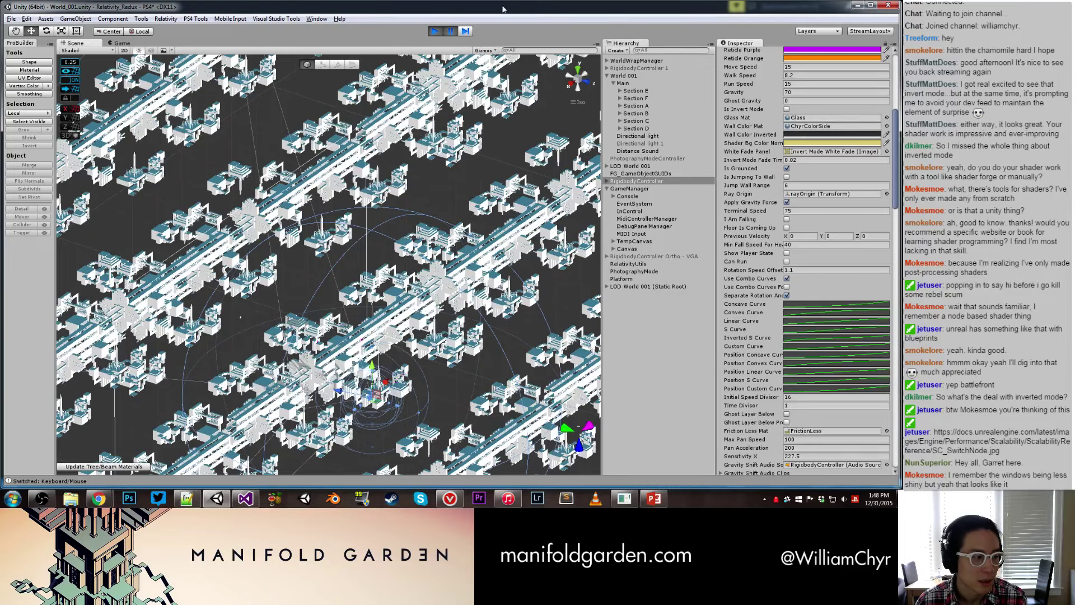
click(118, 43)
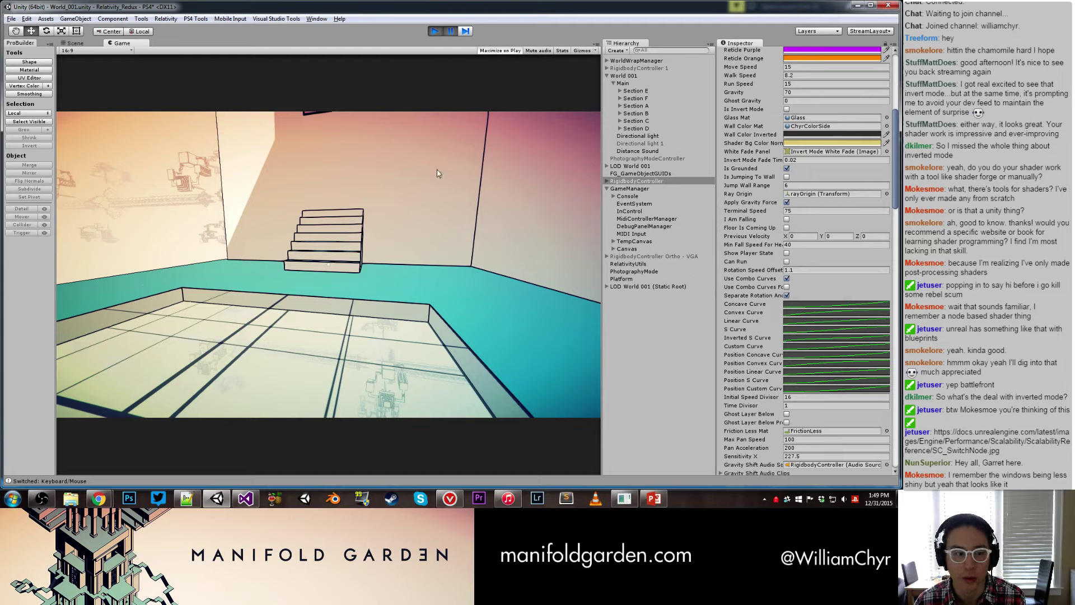
key(ctrl+shift+p)
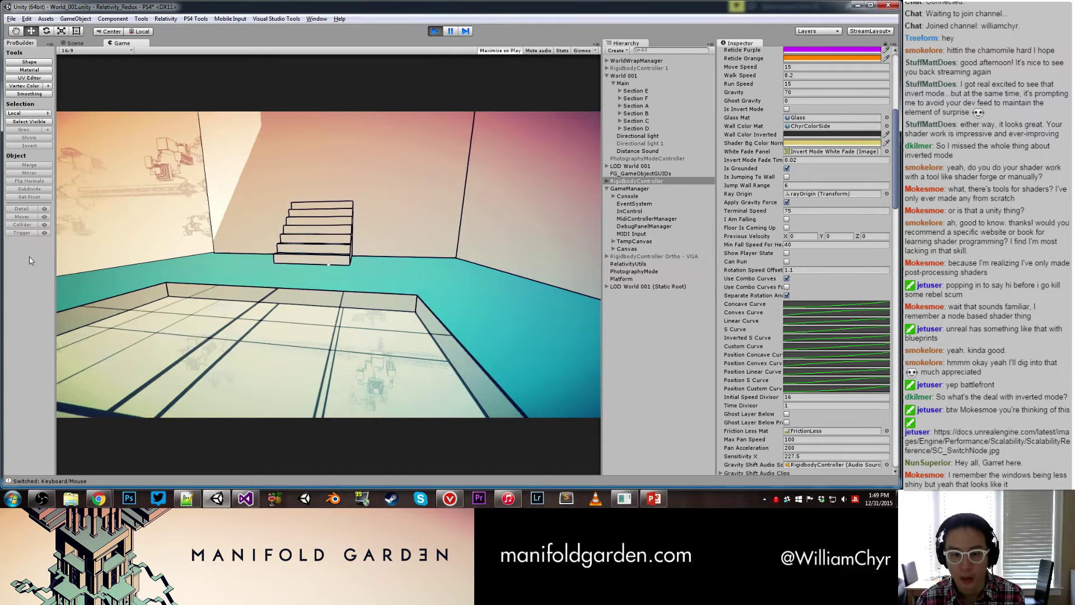
key(w)
key(w)
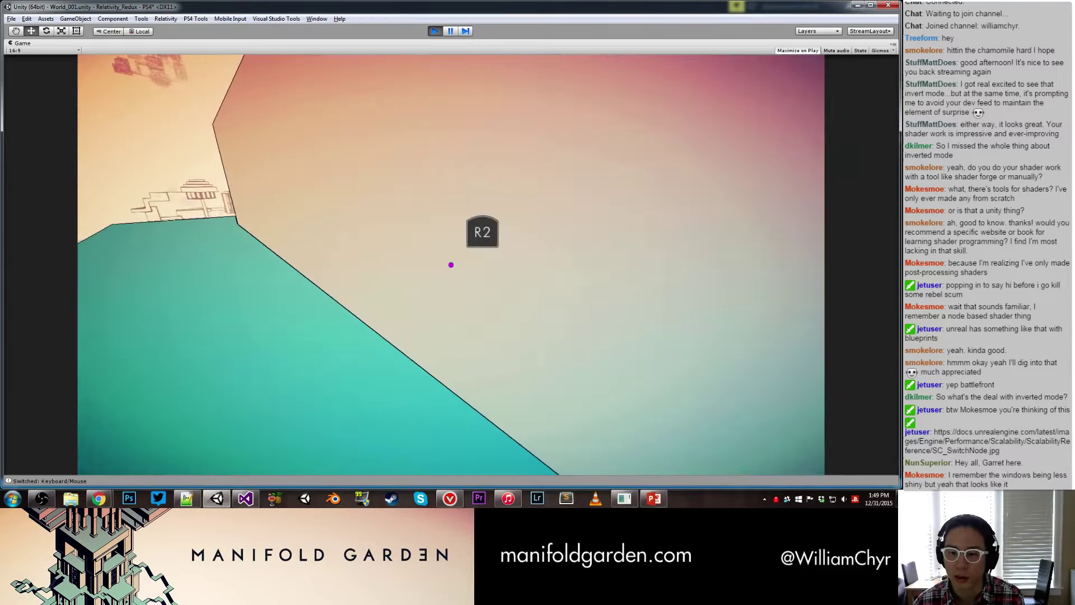
Step: Walk along the ledge, shift gravity onto the pale wall, and head toward the tower
click(451, 265)
key(w)
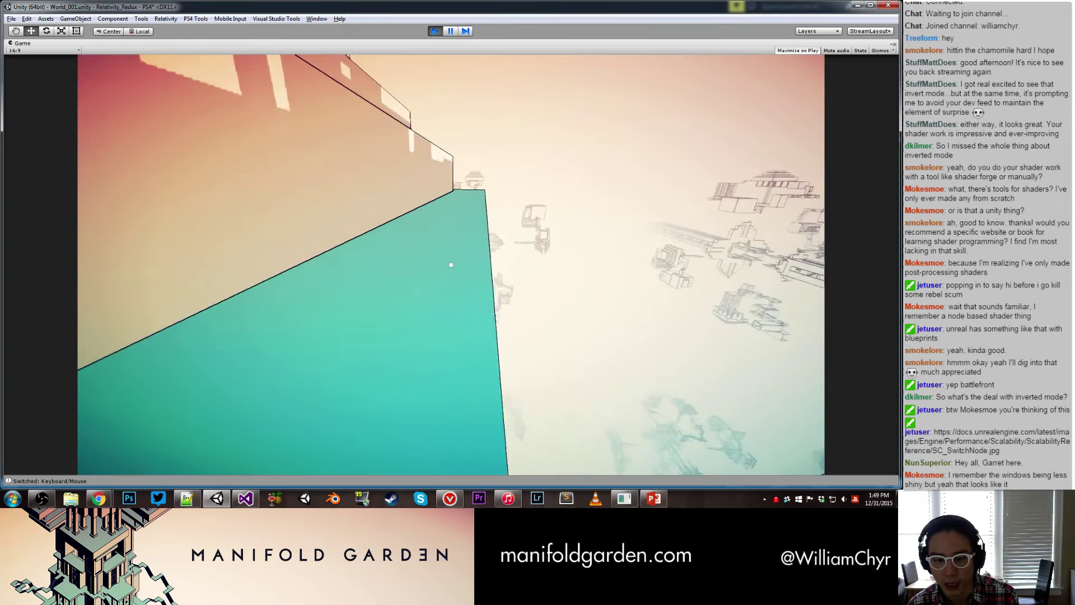
key(space)
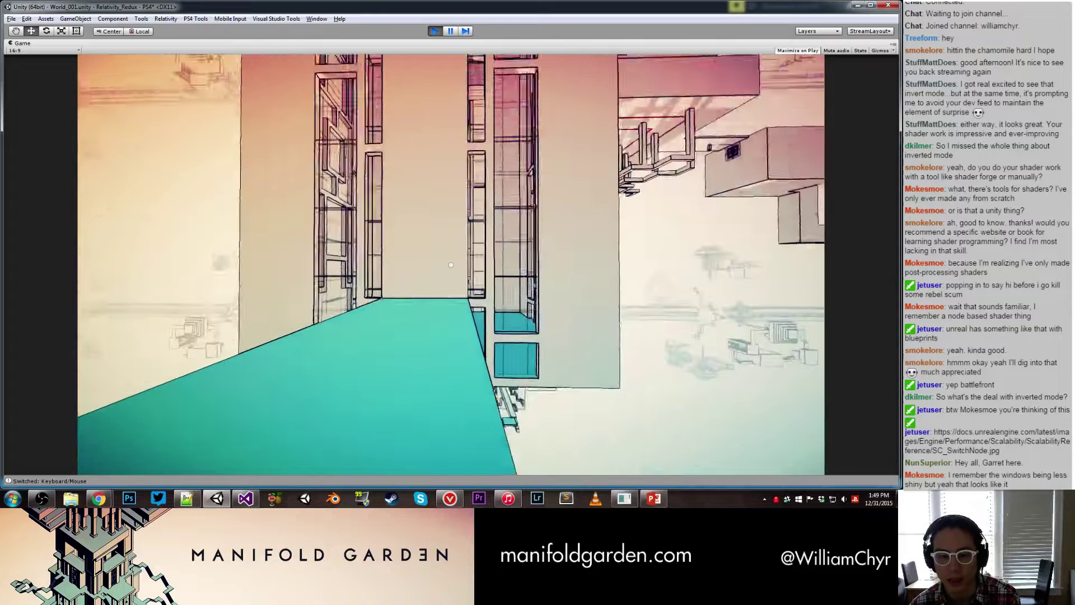
key(w)
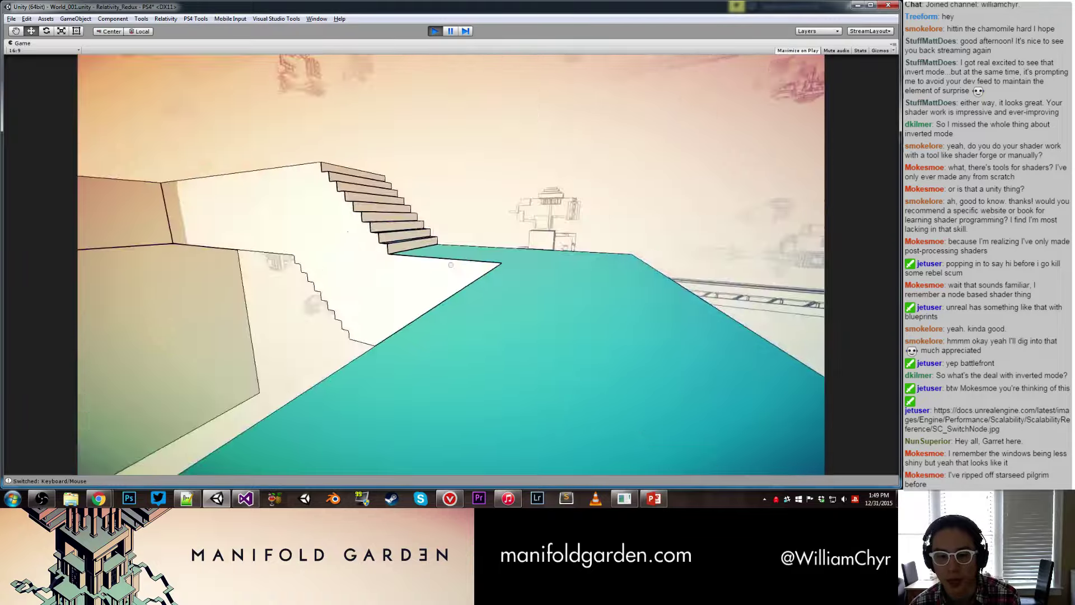
key(w)
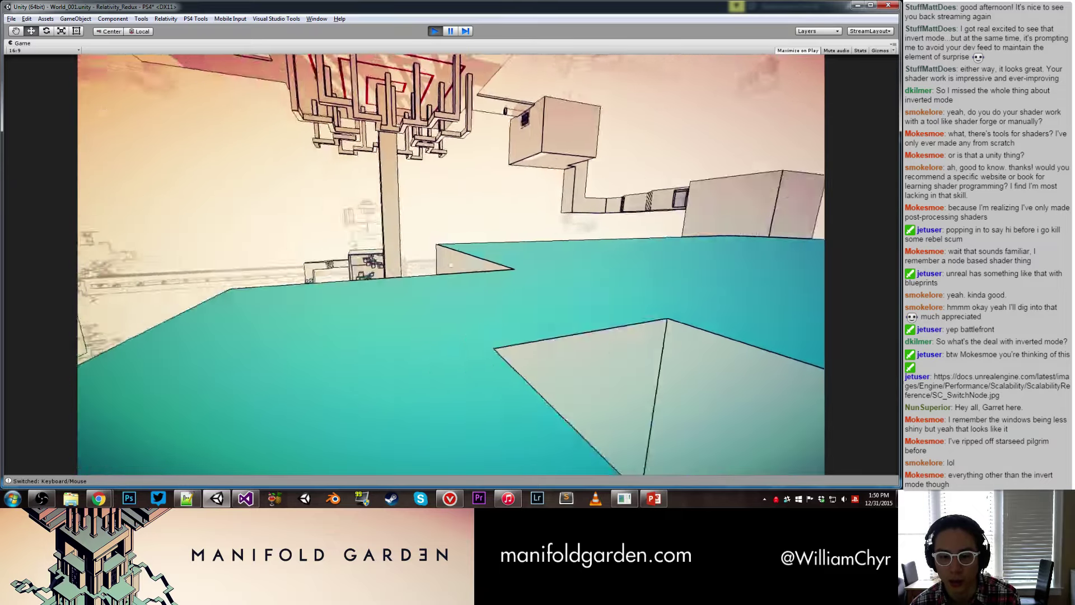
Step: Fade into dark inverted mode, walk among the pillars, then pause the game
key(i)
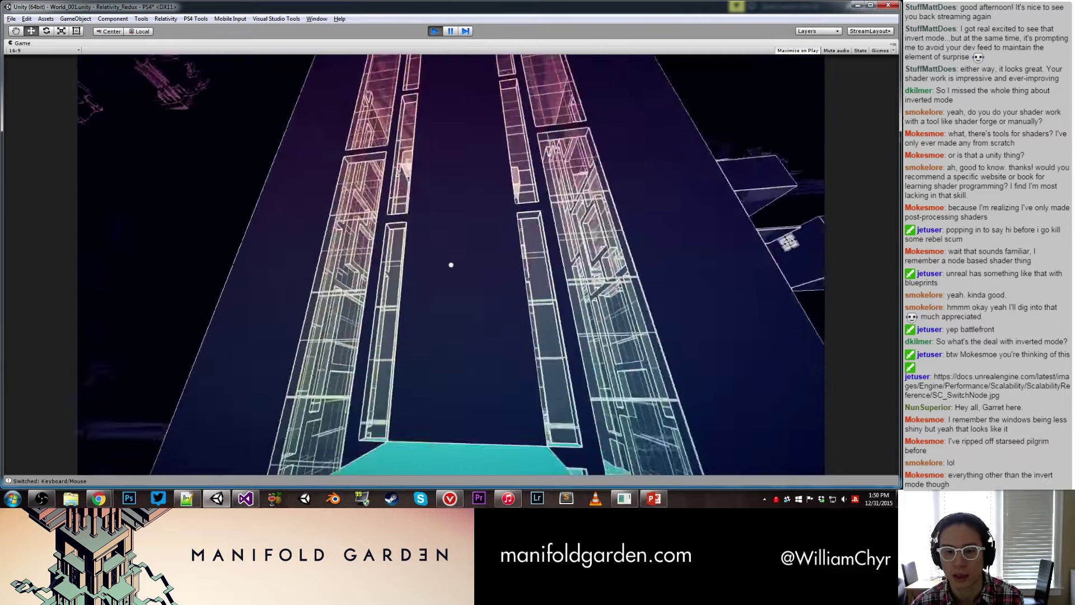
key(s)
key(w)
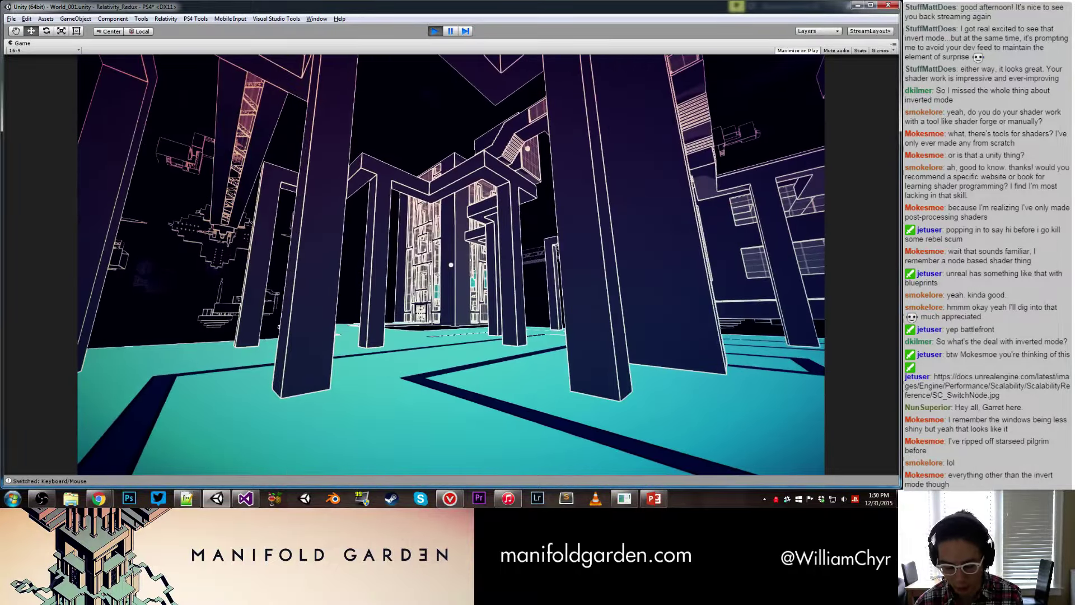
key(ctrl+shift+p)
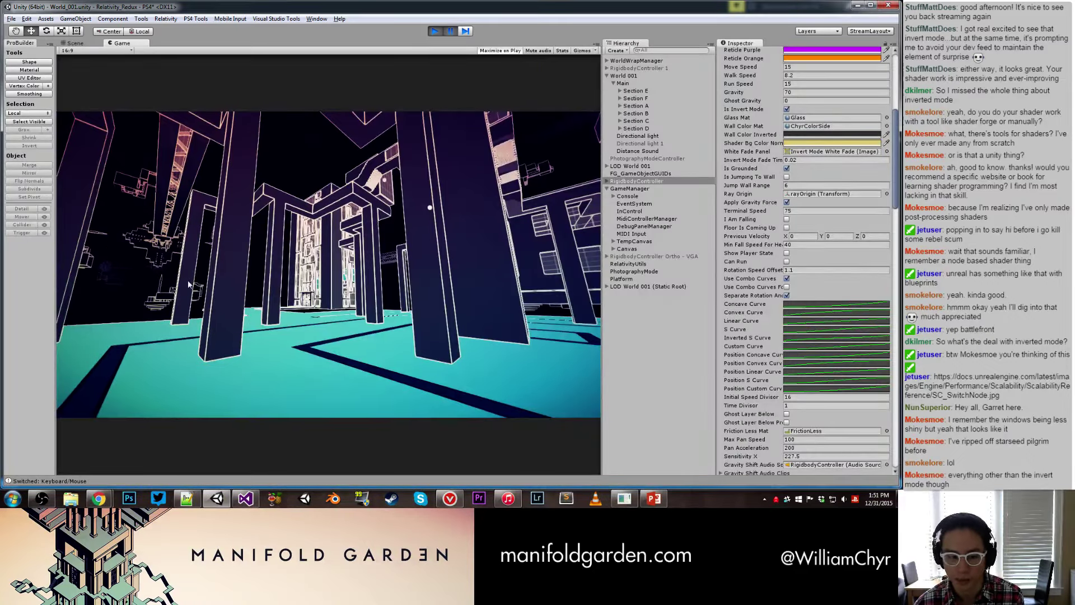
Step: Resume the game and walk past the pillars, up the stairs and through the doorways
key(shift+space)
key(w)
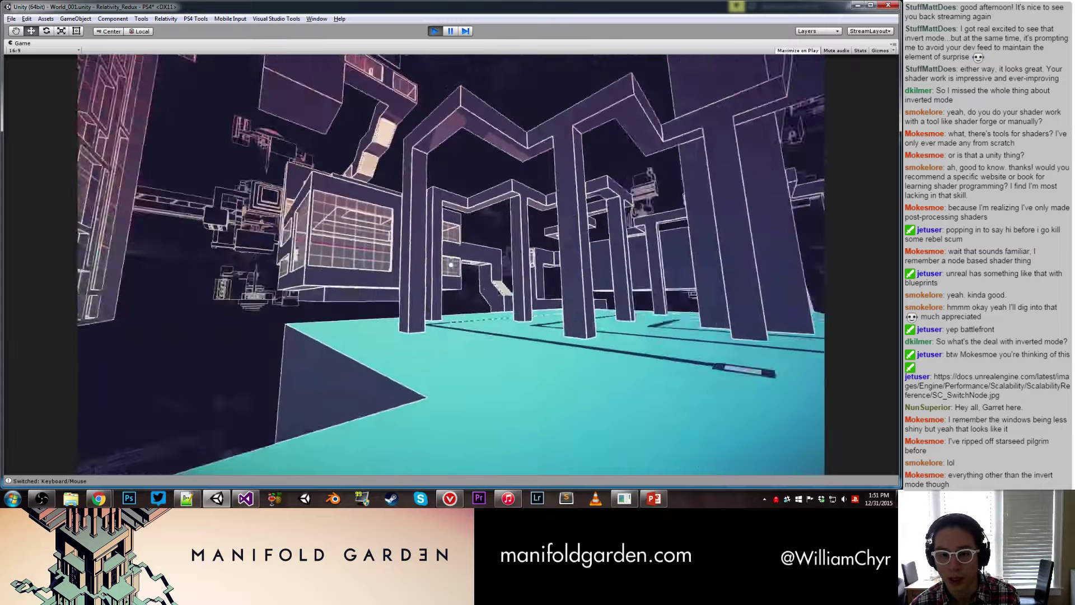
key(w)
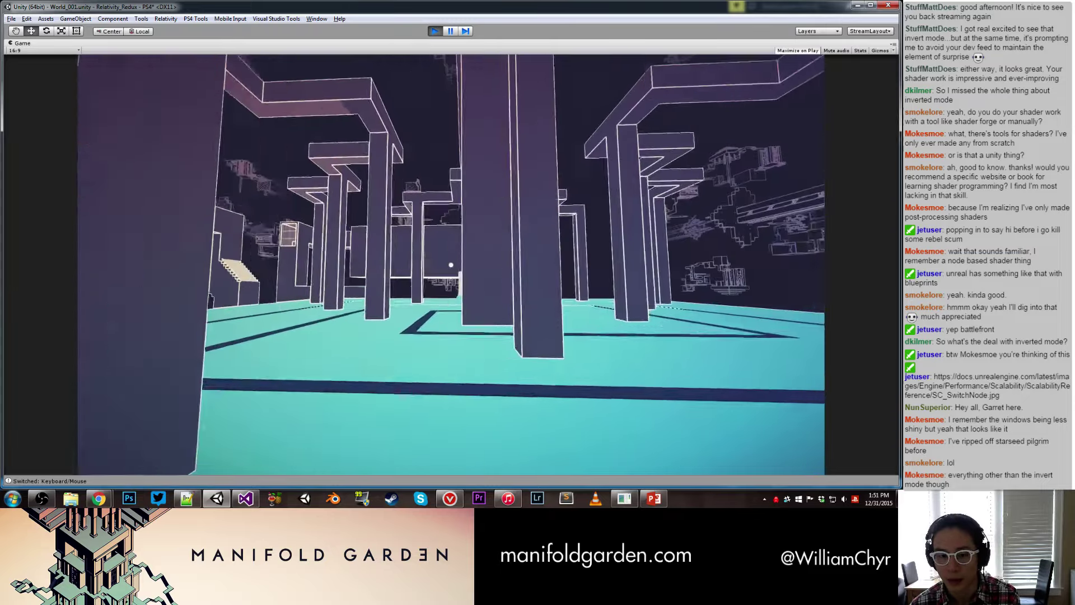
key(w)
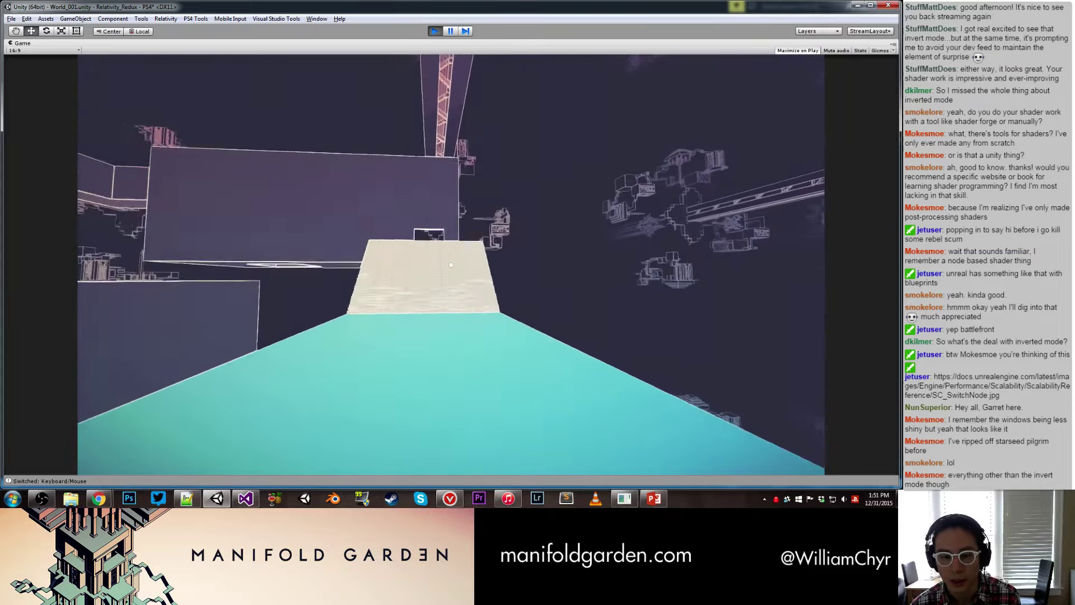
key(w)
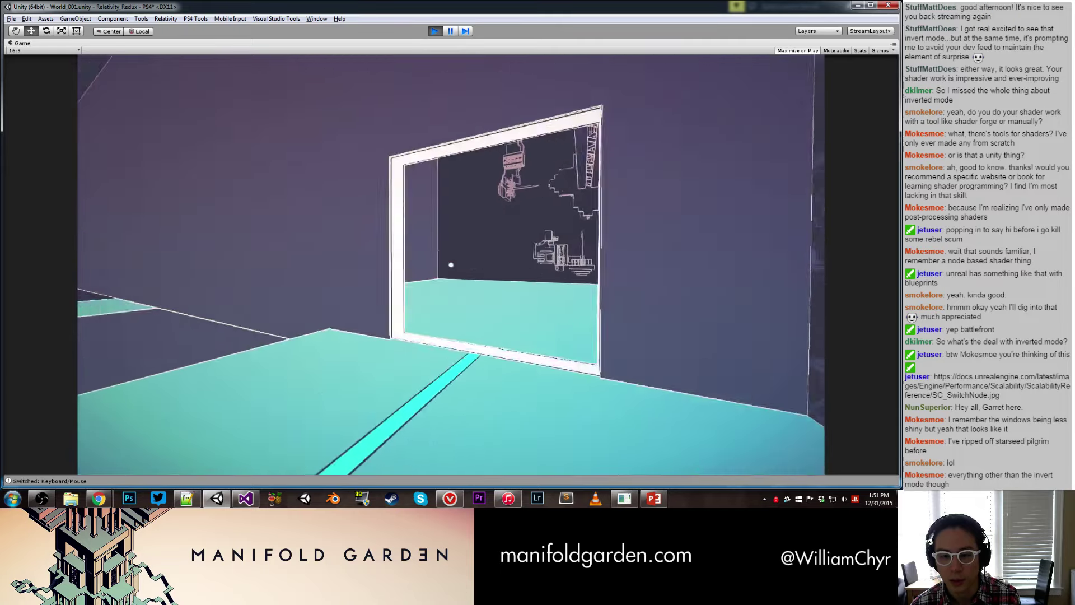
key(w)
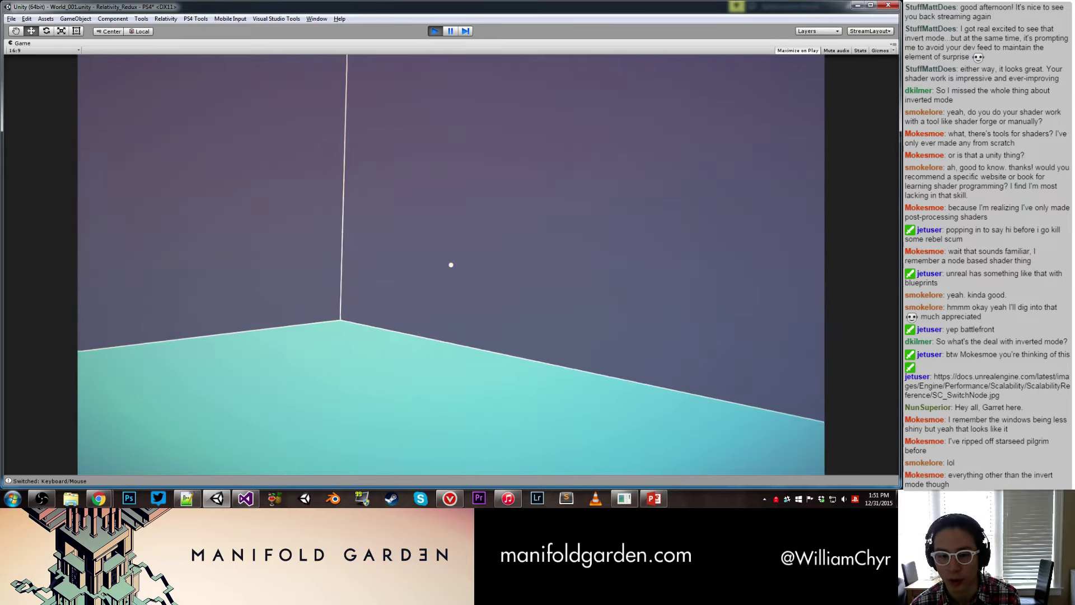
key(w)
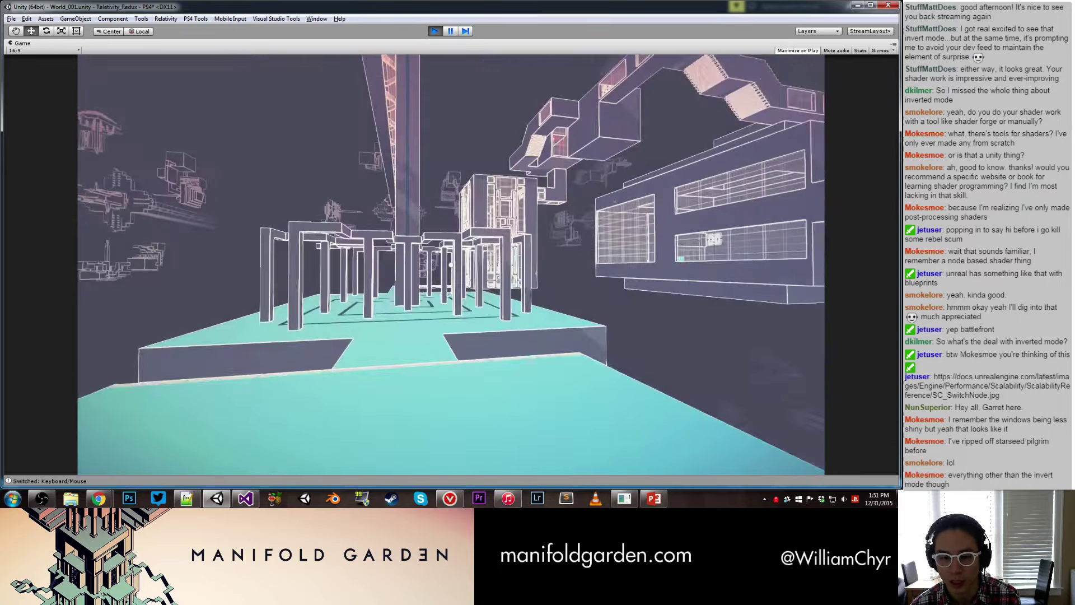
Step: Walk the teal walkway to the glass building, climb the cream staircase, then stop play mode
key(w)
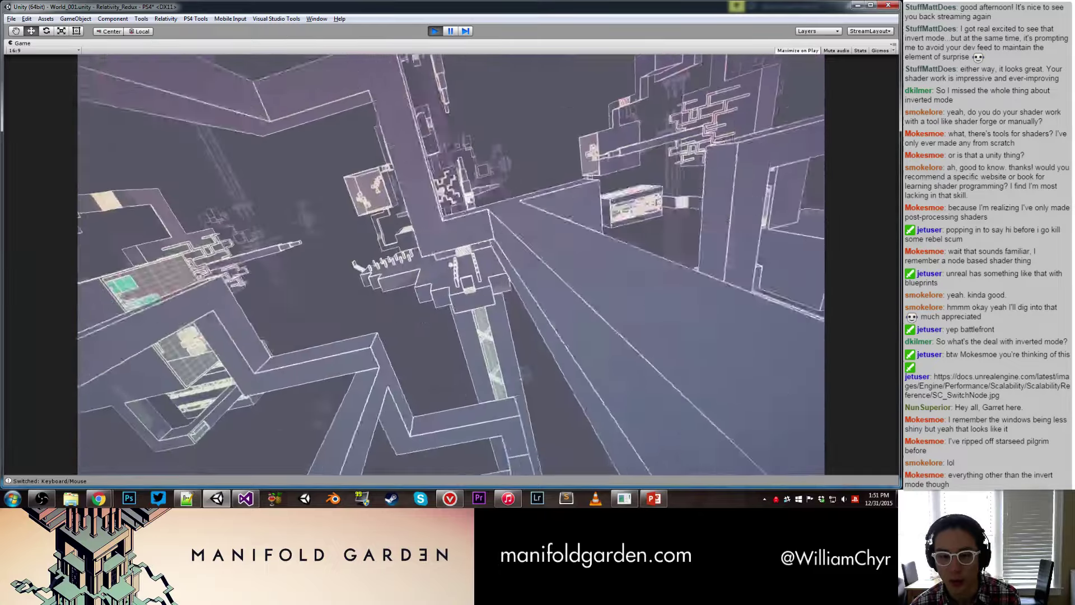
key(w)
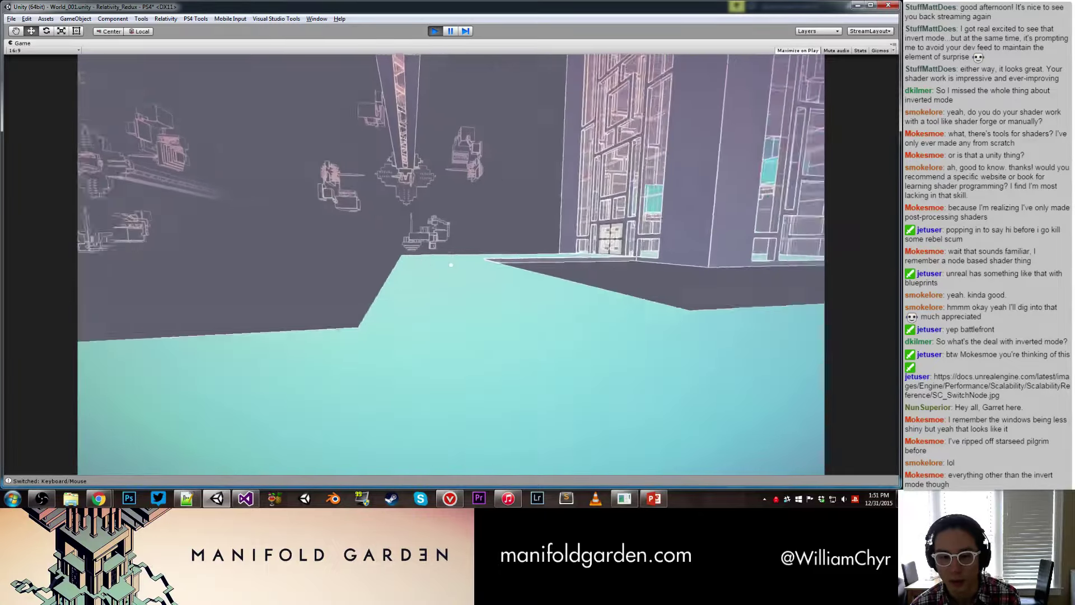
key(w)
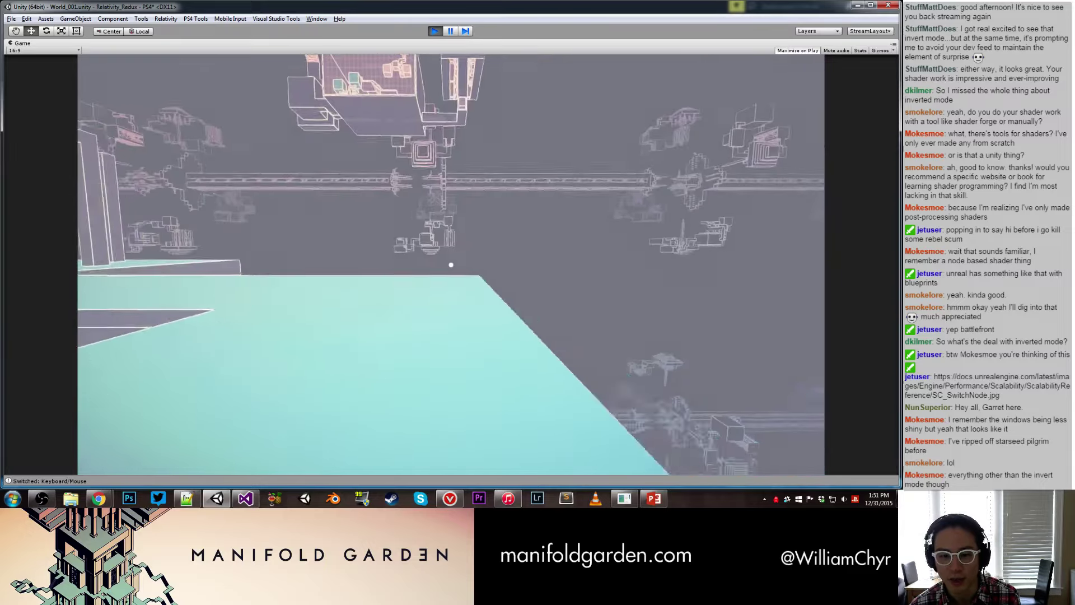
key(w)
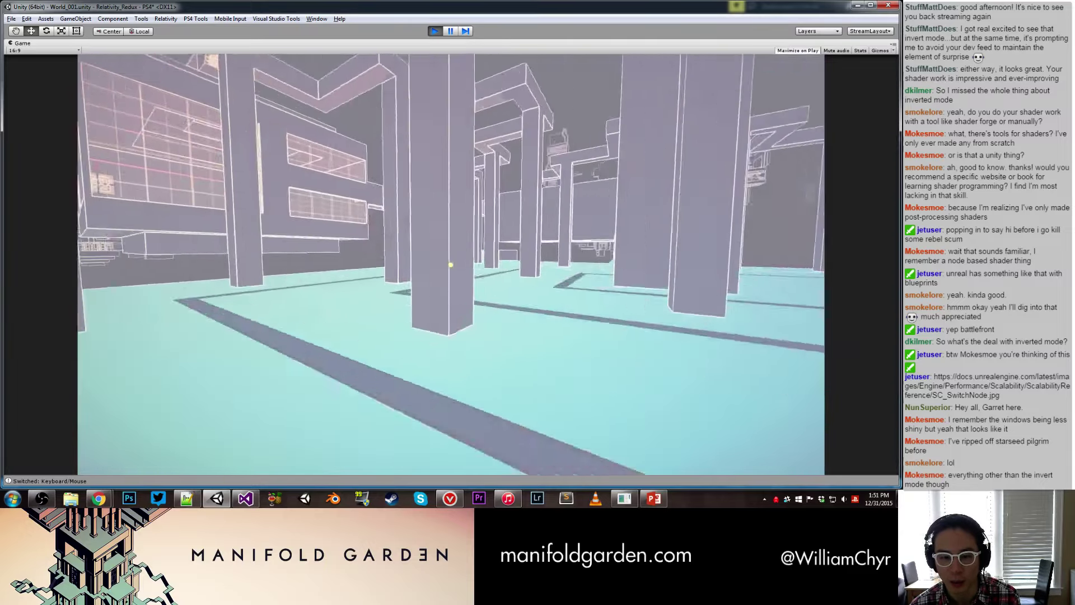
key(w)
key(w)
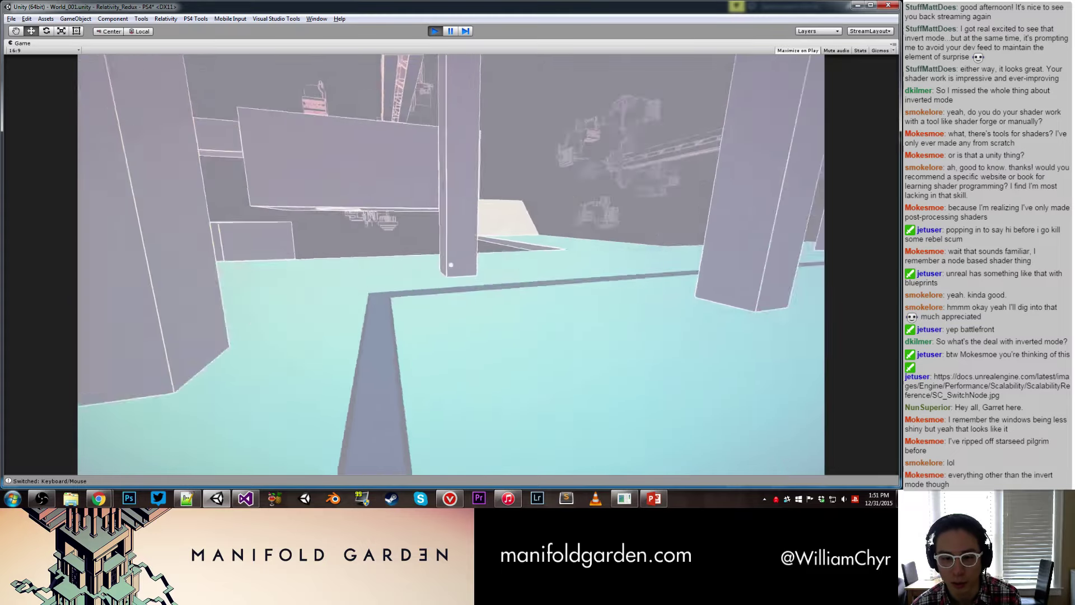
key(w)
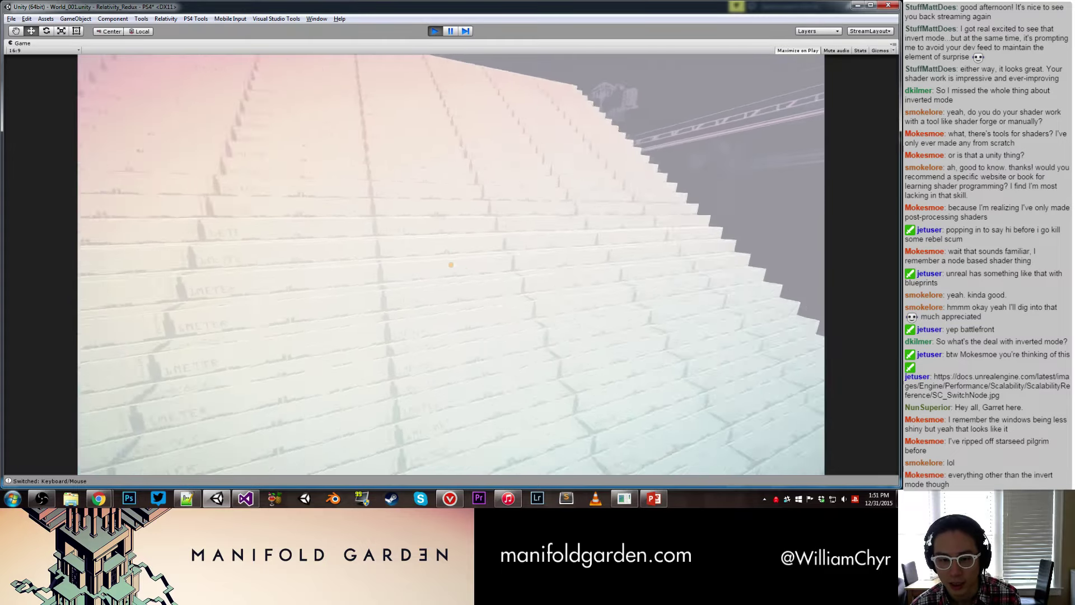
key(w)
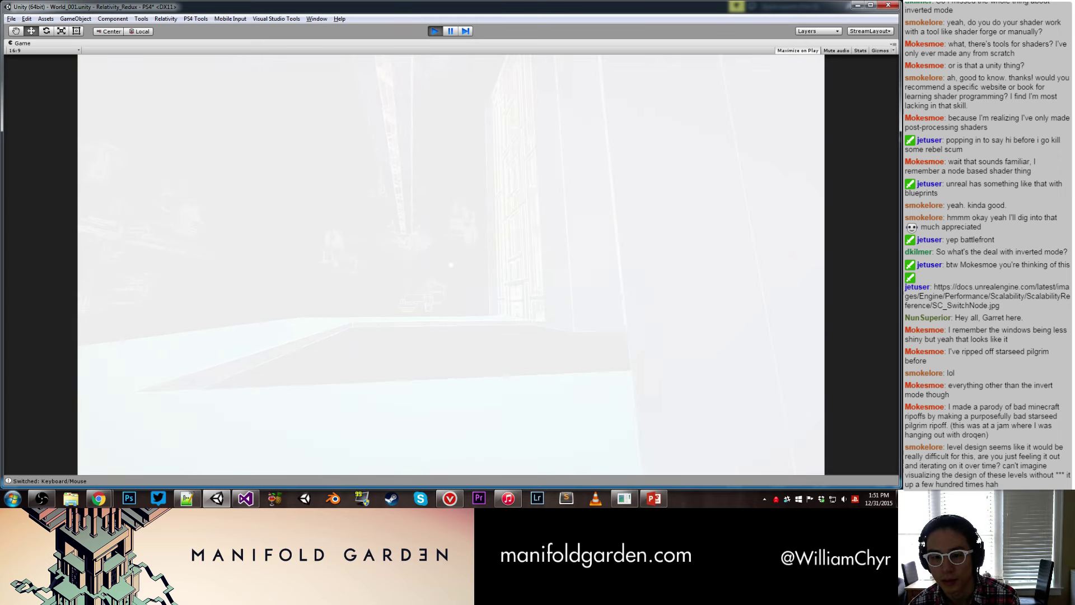
key(ctrl+p)
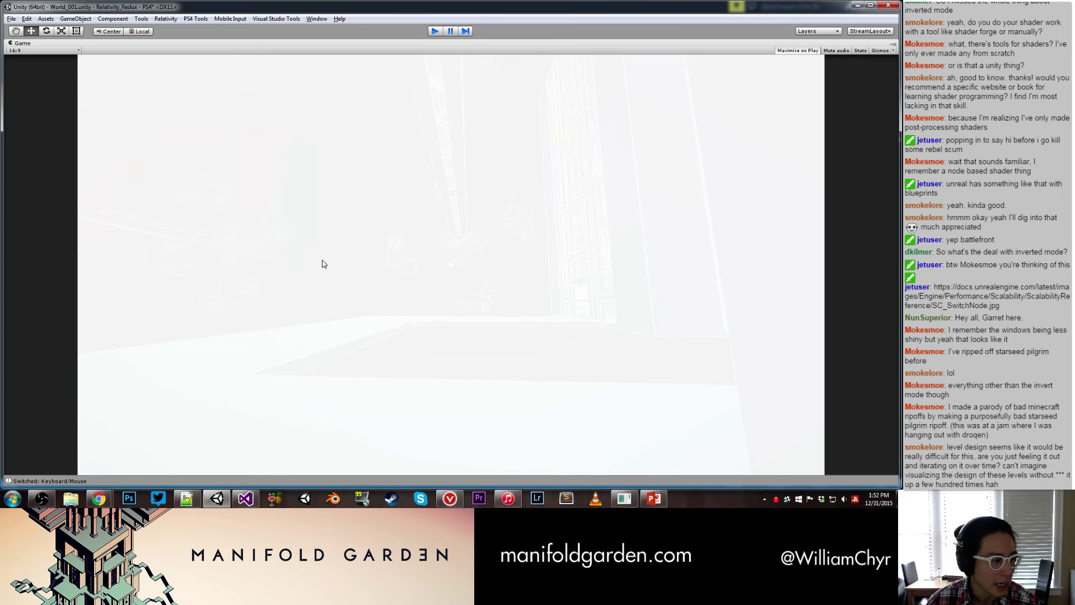
key(ctrl+p)
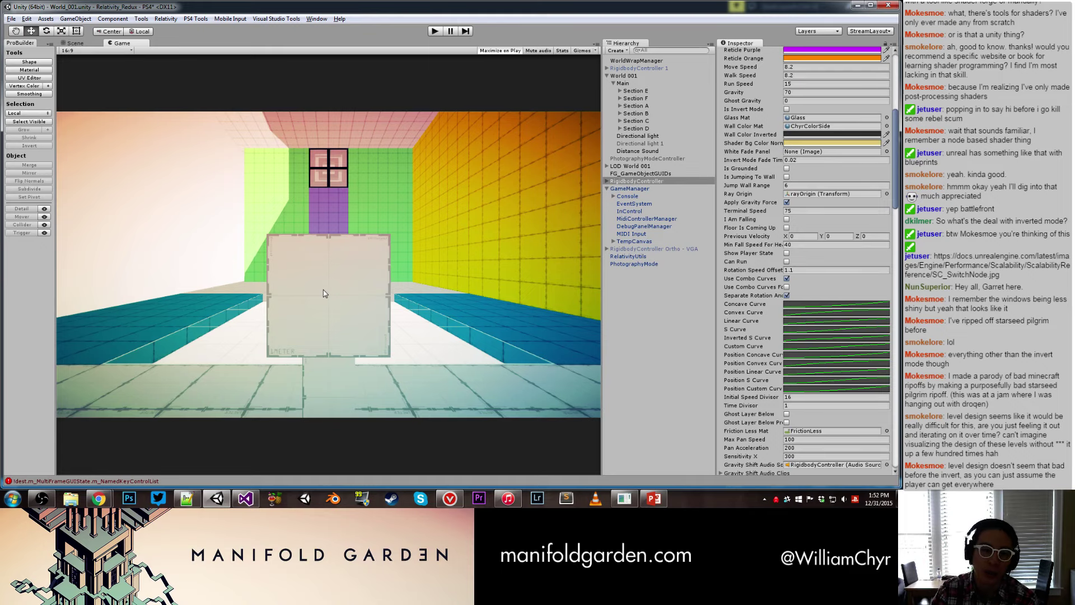
Step: Switch to the Scene view and orbit and zoom around the floating structures
click(76, 44)
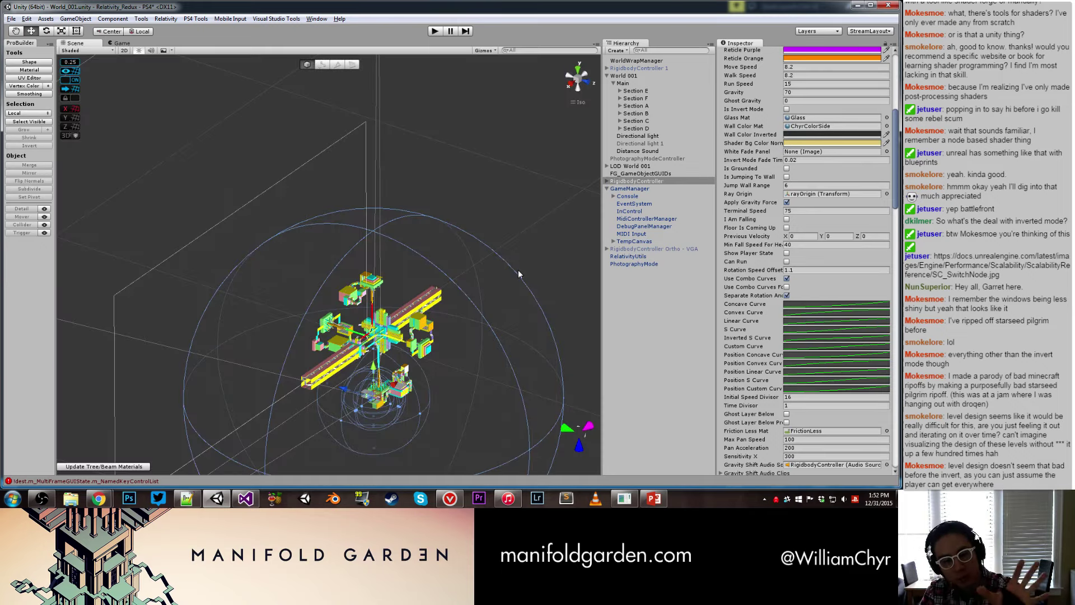
scroll(430, 337, up, 3)
alt+drag(430, 337, 414, 294)
scroll(414, 294, up, 5)
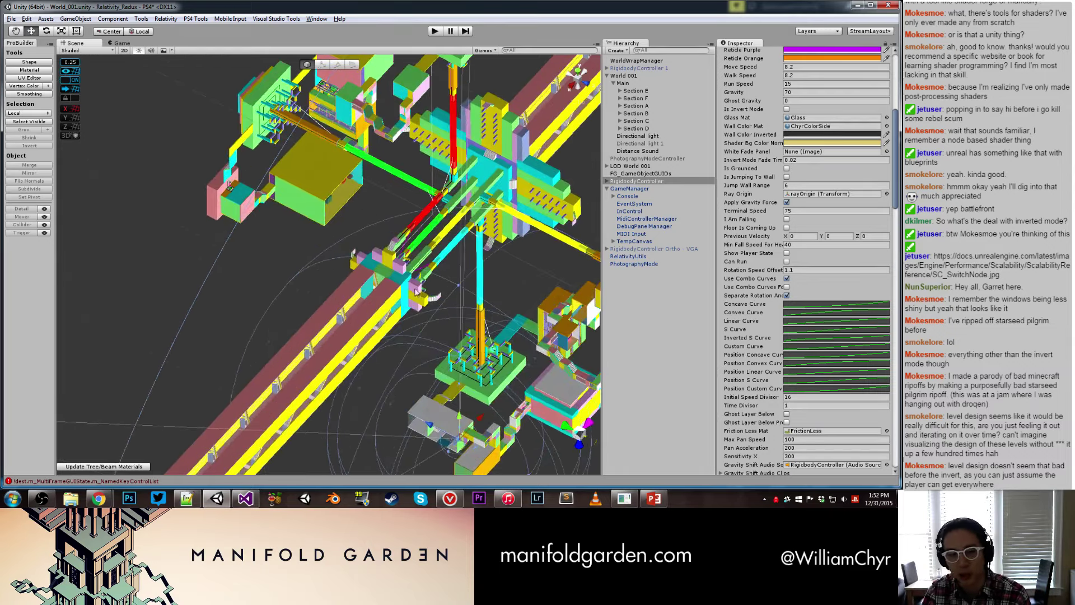
scroll(346, 150, up, 3)
scroll(347, 150, down, 4)
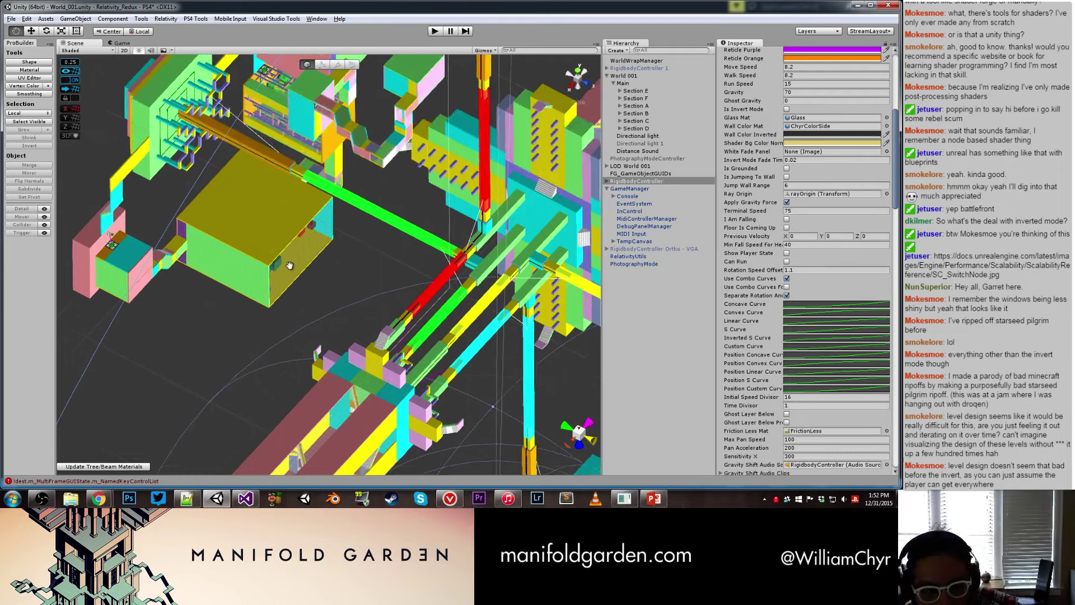
scroll(427, 289, down, 3)
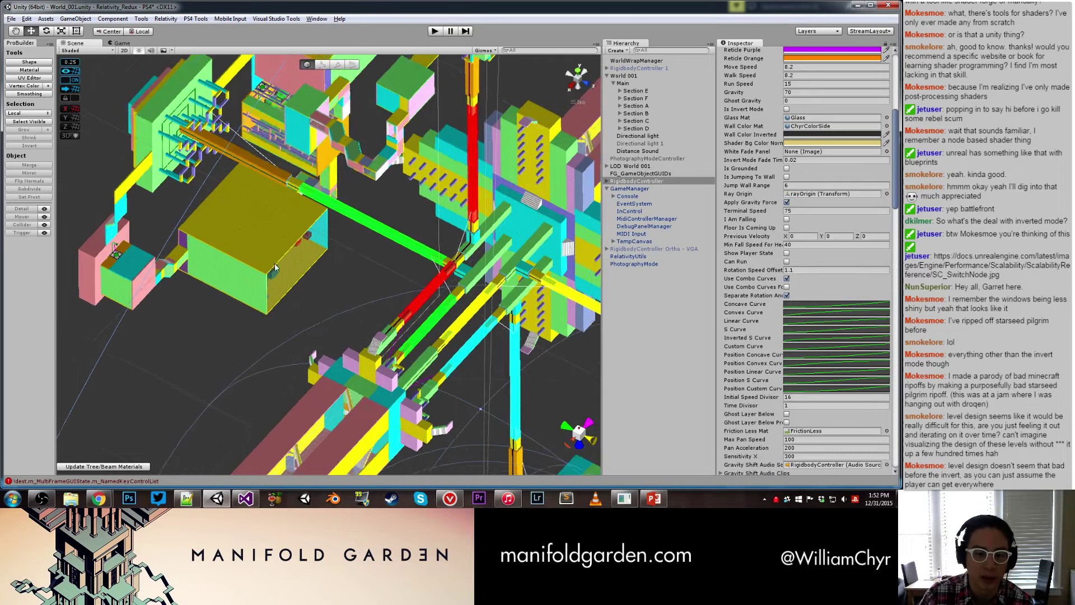
alt+drag(426, 289, 329, 223)
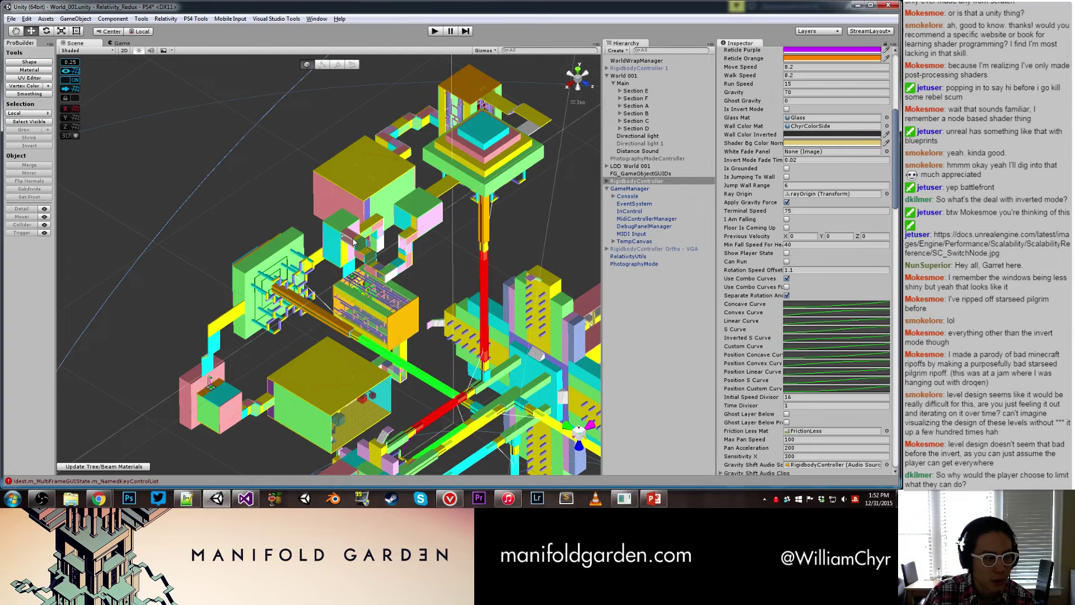
Step: Toggle game pause, then bring up RigidbodyController.cs in Visual Studio
scroll(355, 263, down, 2)
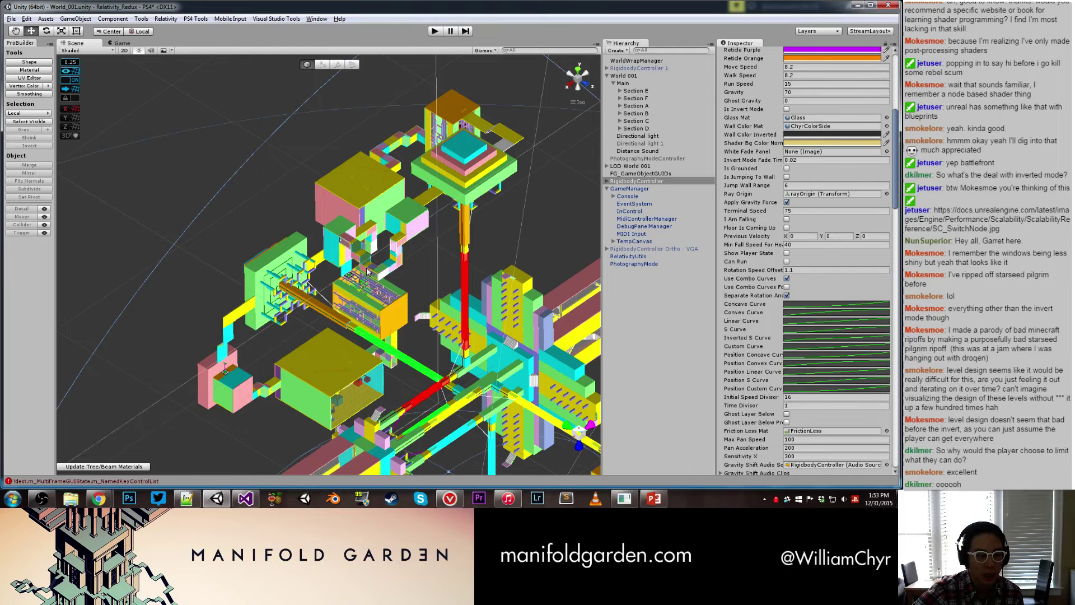
key(ctrl+shift+p)
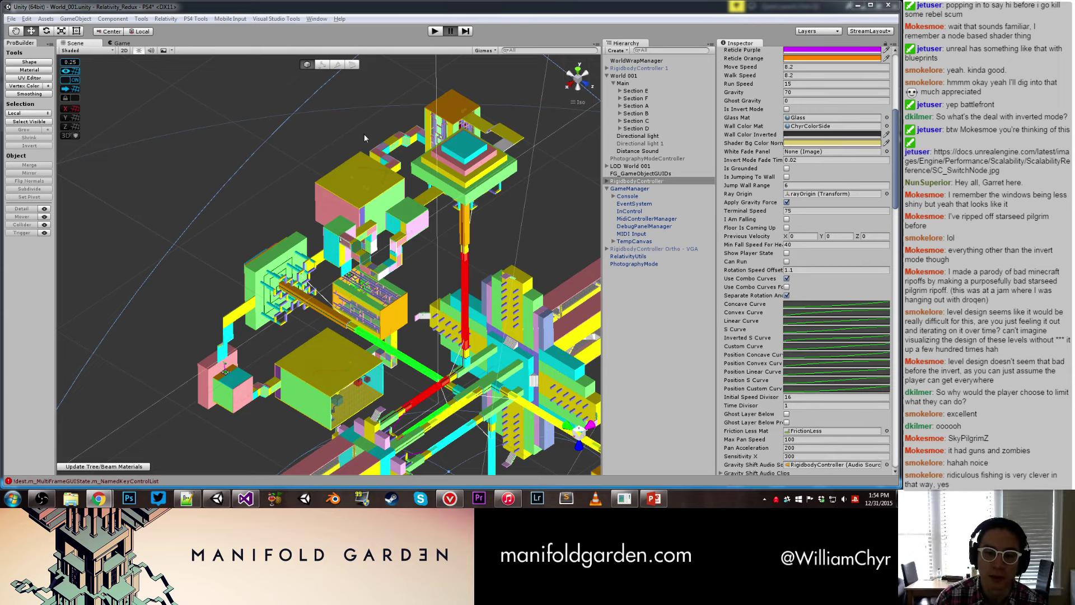
click(452, 31)
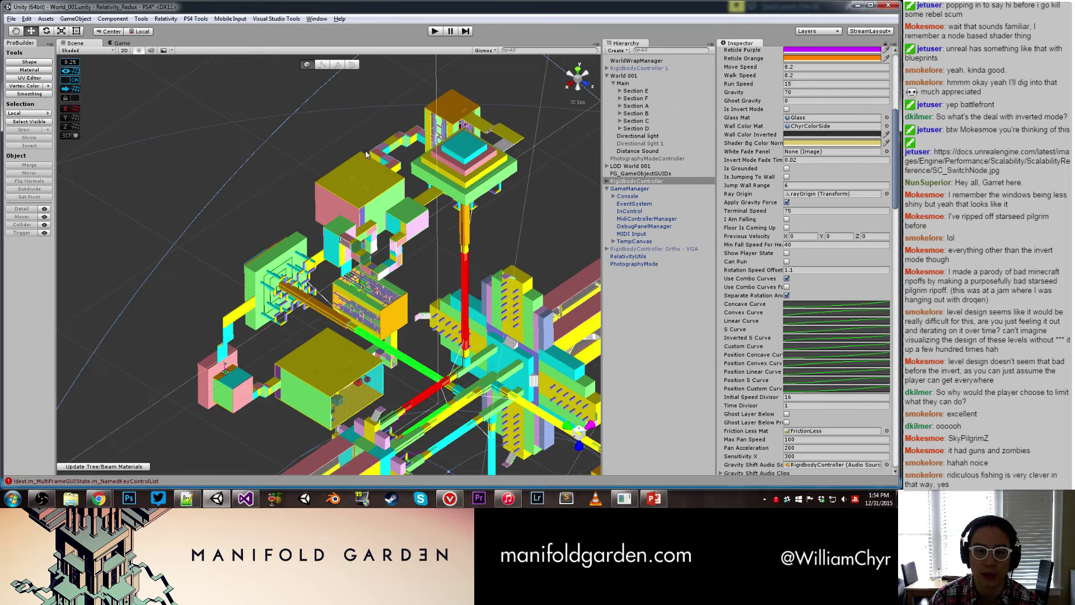
click(246, 498)
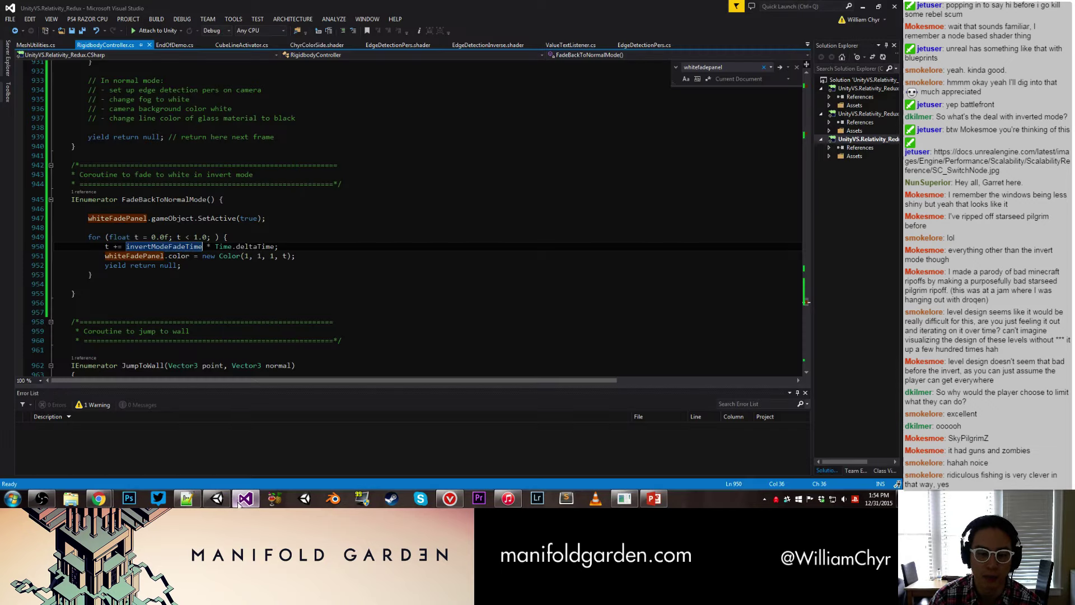
click(214, 267)
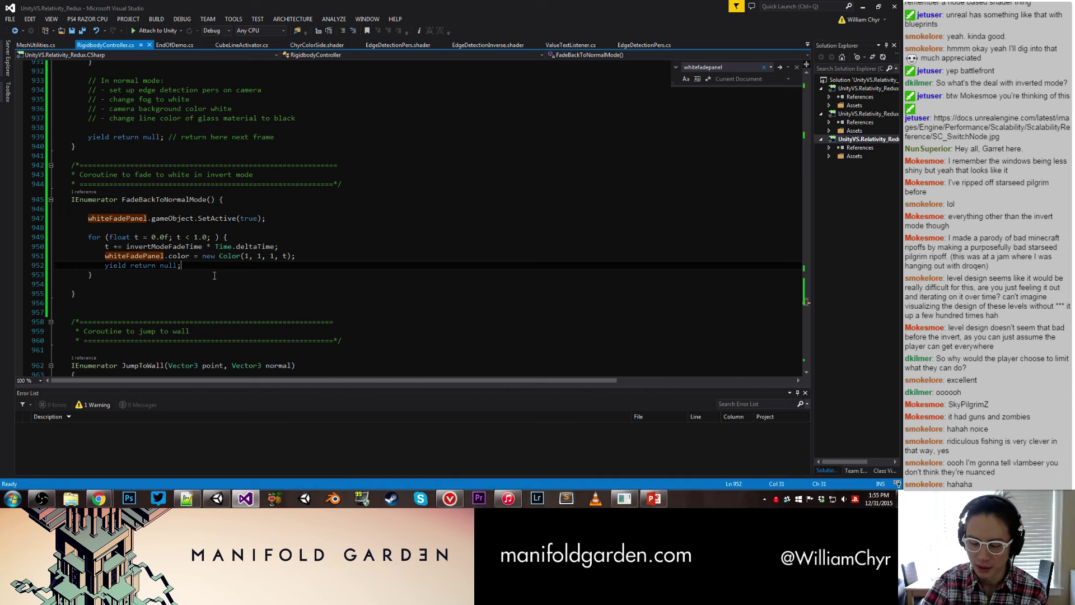
click(108, 283)
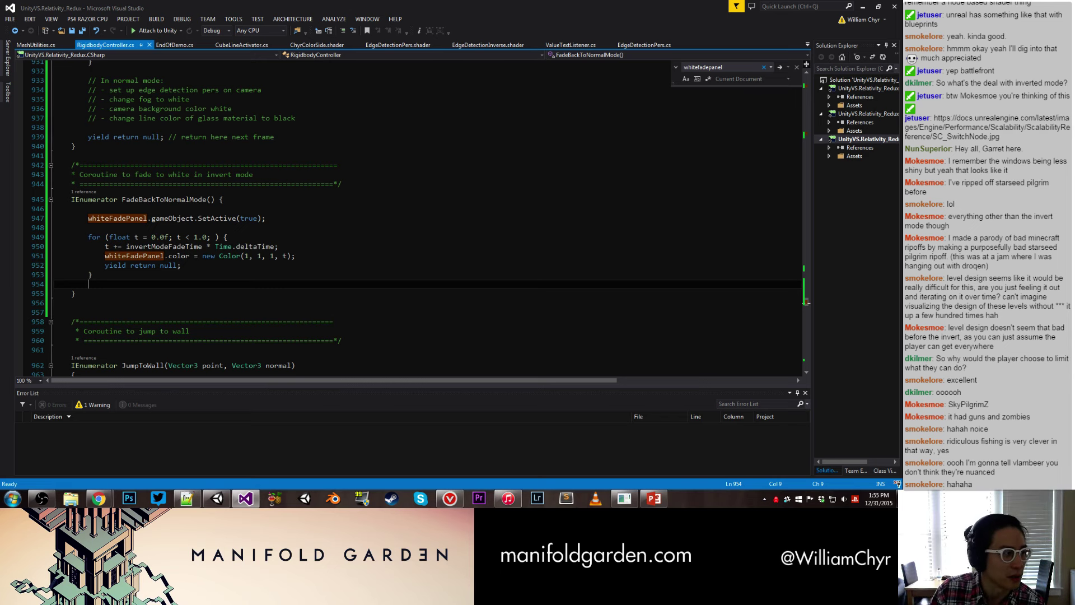
key(alt+Tab)
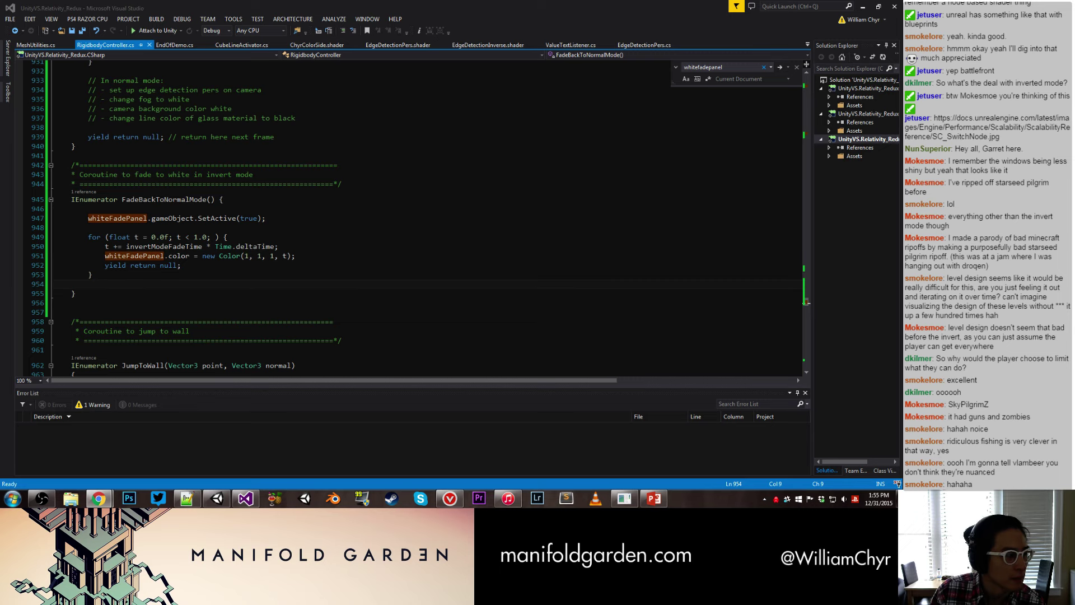
click(326, 188)
scroll(326, 187, down, 2)
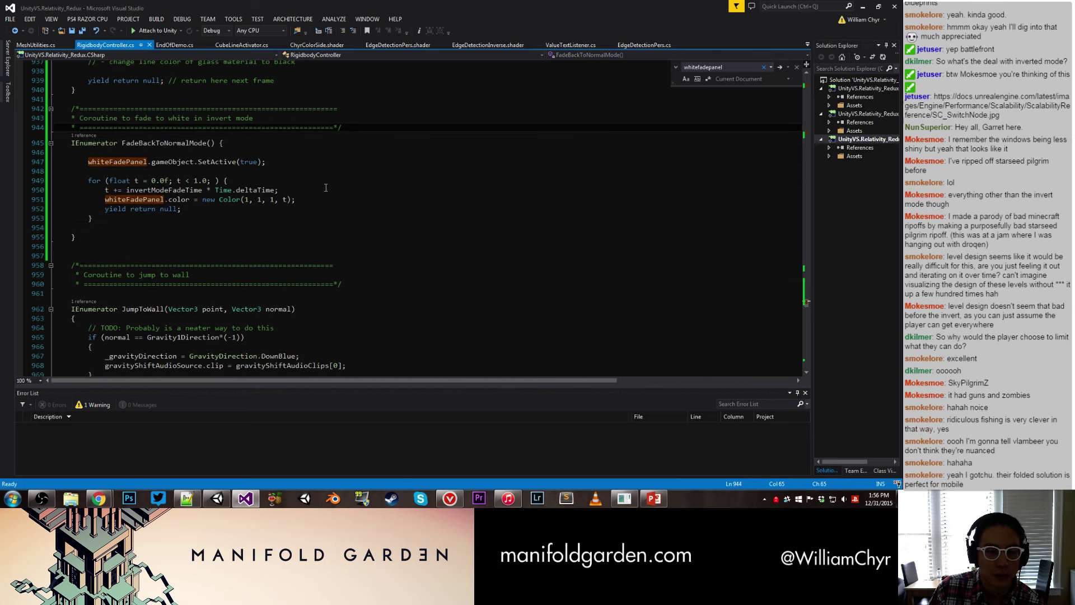
scroll(326, 187, down, 1)
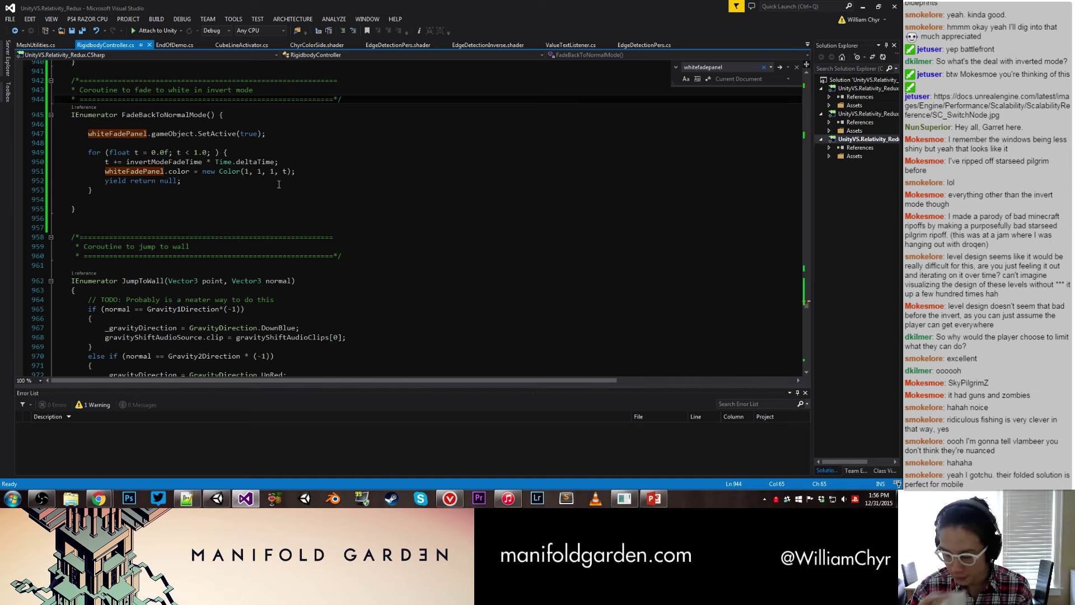
click(190, 182)
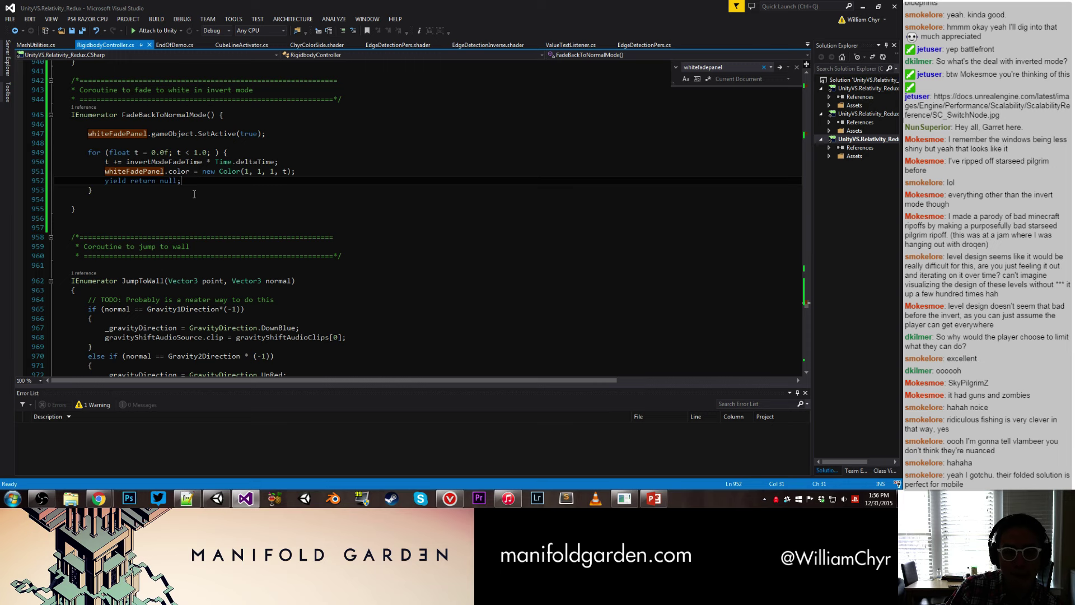
Step: Type an empty if (t >= 1.0) block below the fade loop, then select and delete it
click(195, 193)
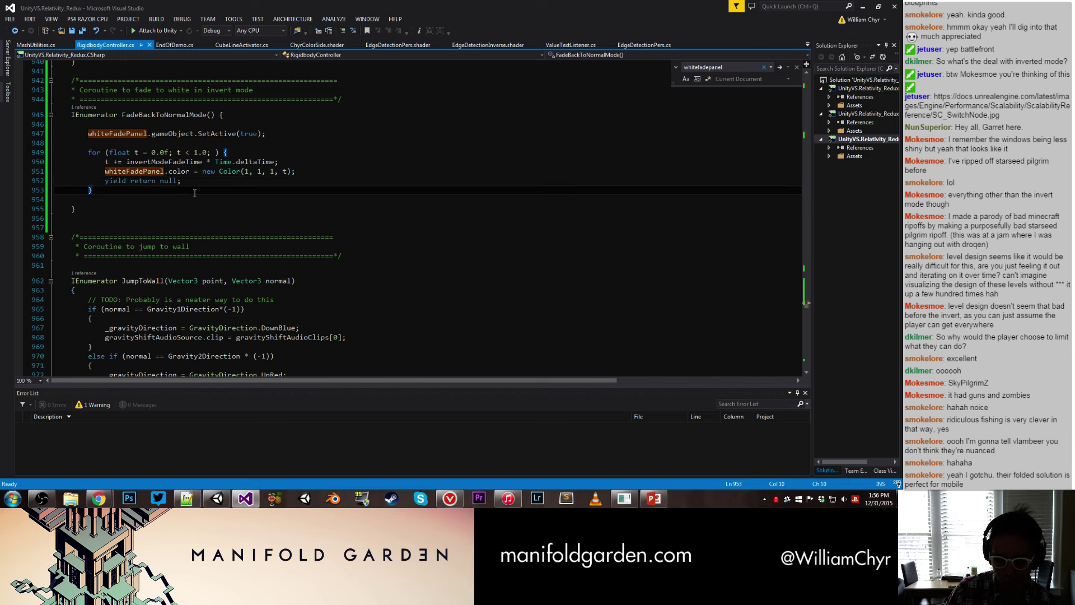
key(Return)
key(Return)
text(if ()
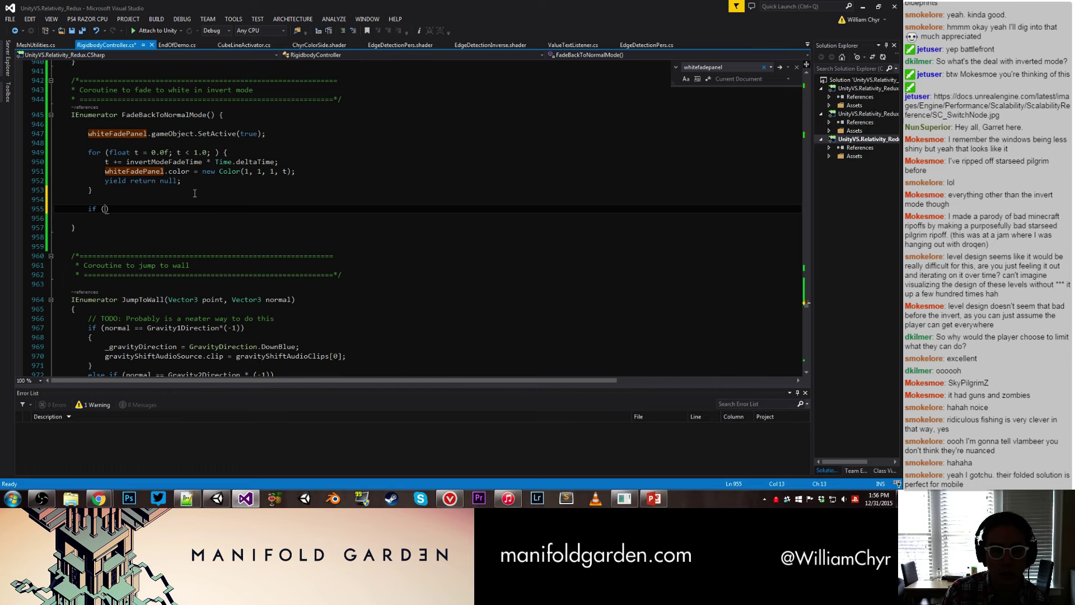
text(time_End)
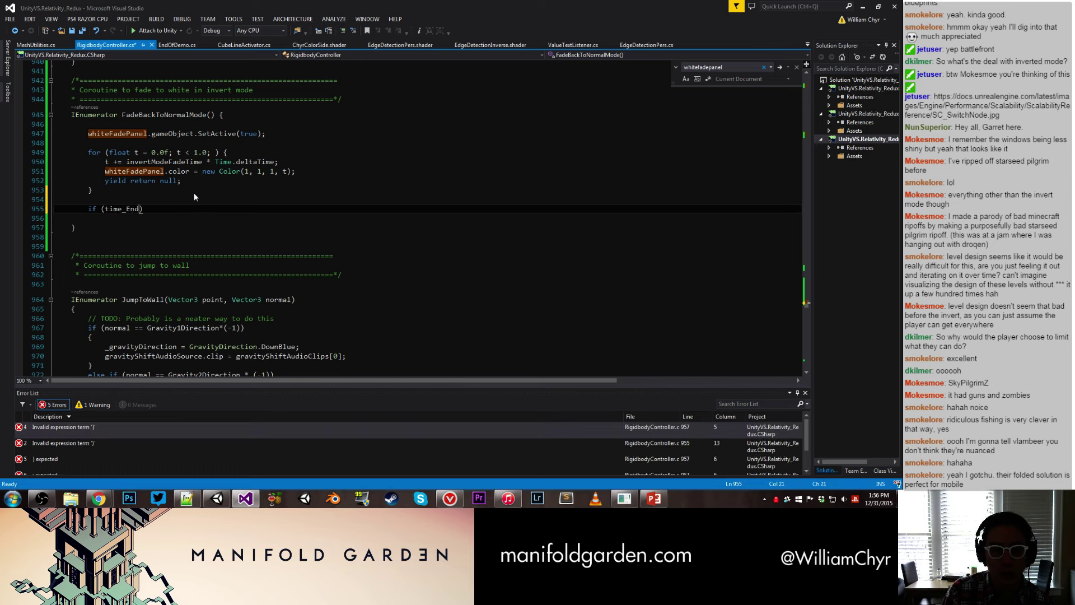
key(BackSpace)
key(BackSpace)
key(BackSpace)
key(BackSpace)
key(BackSpace)
key(BackSpace)
key(BackSpace)
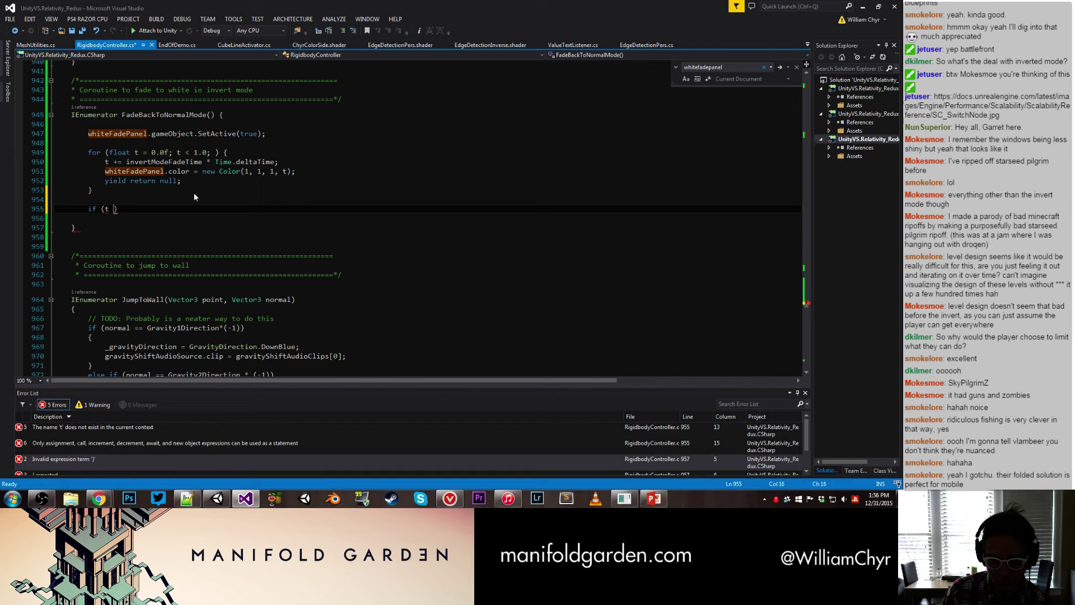
text(>= 1)
key(Right)
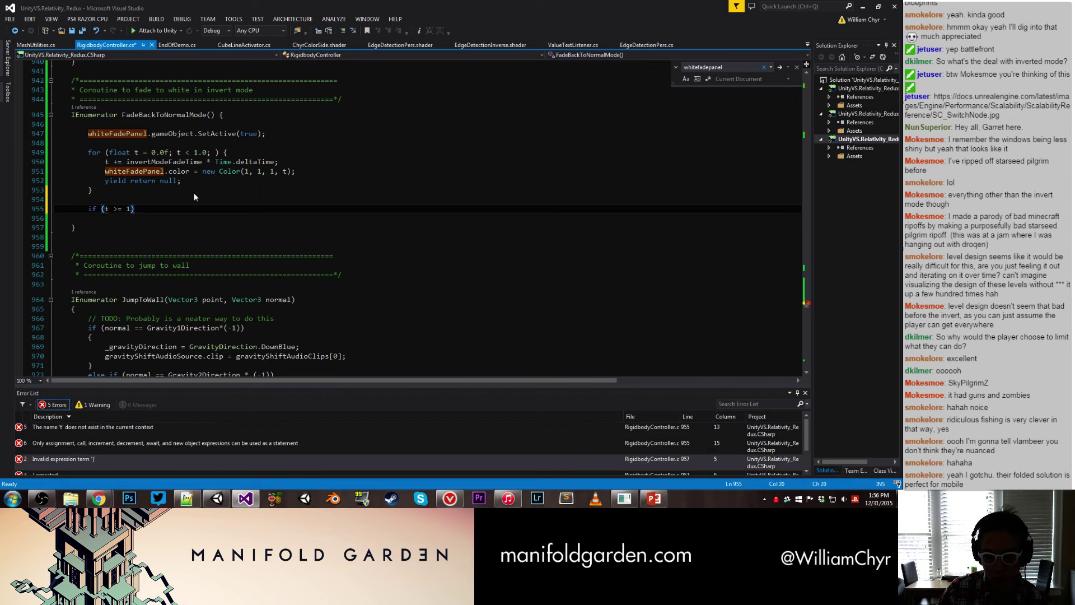
text({)
key(Return)
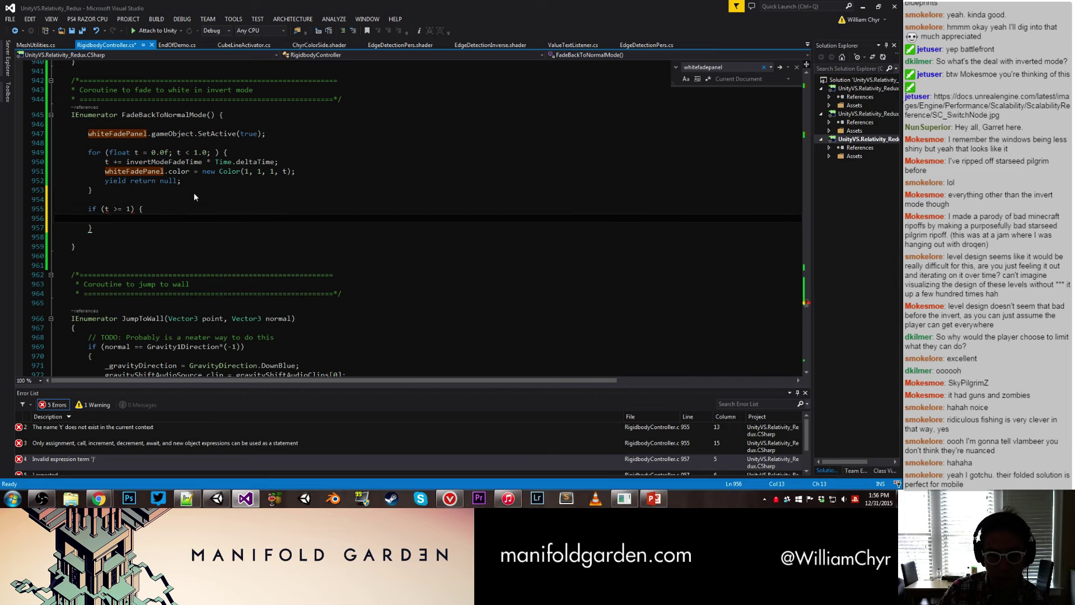
key(Right)
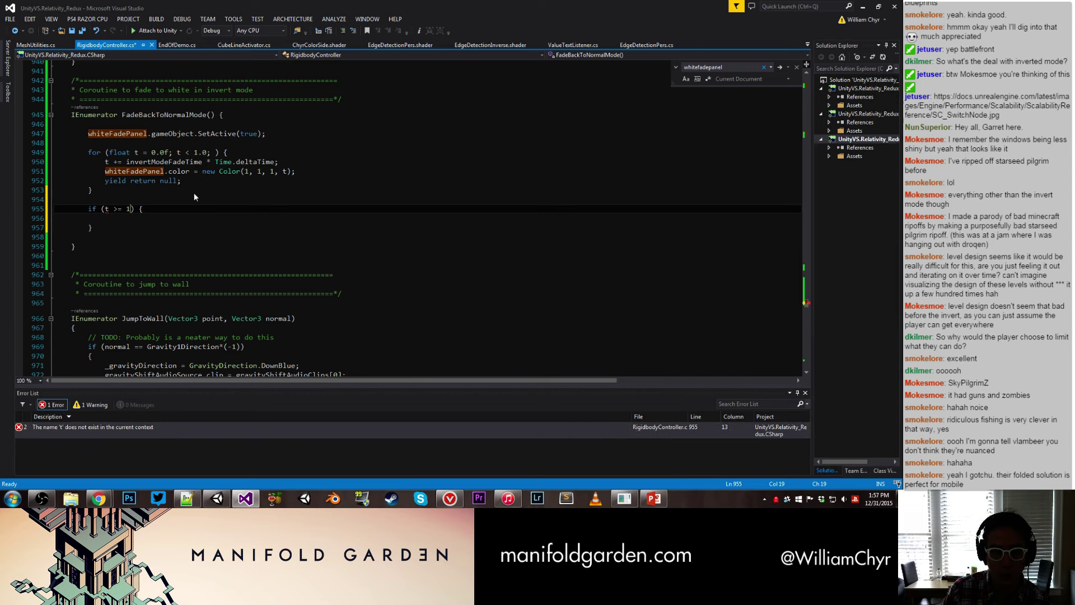
text(.0)
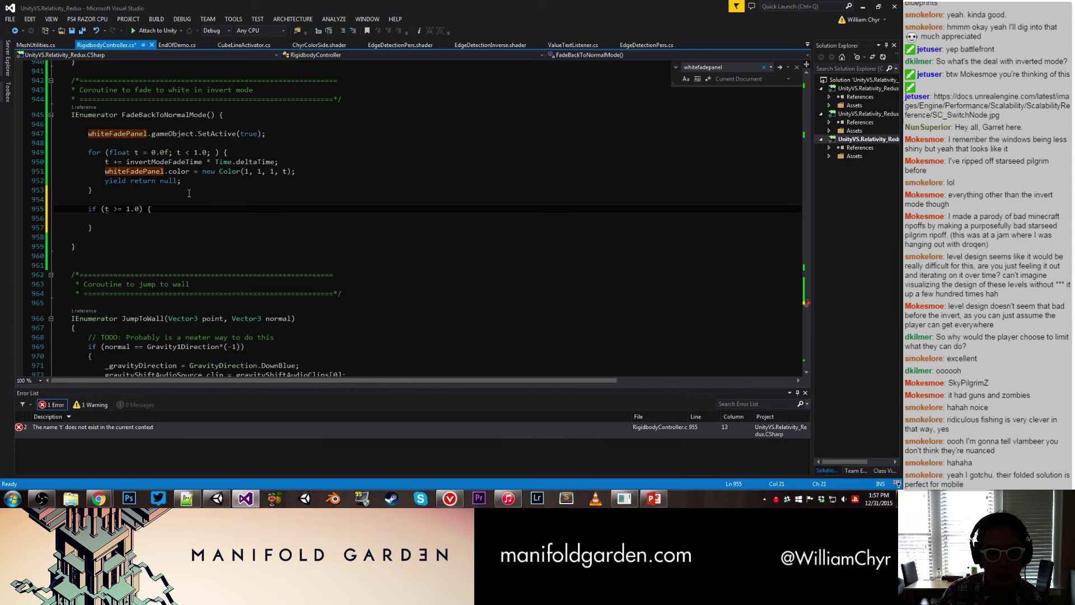
drag(86, 209, 92, 228)
key(ctrl+c)
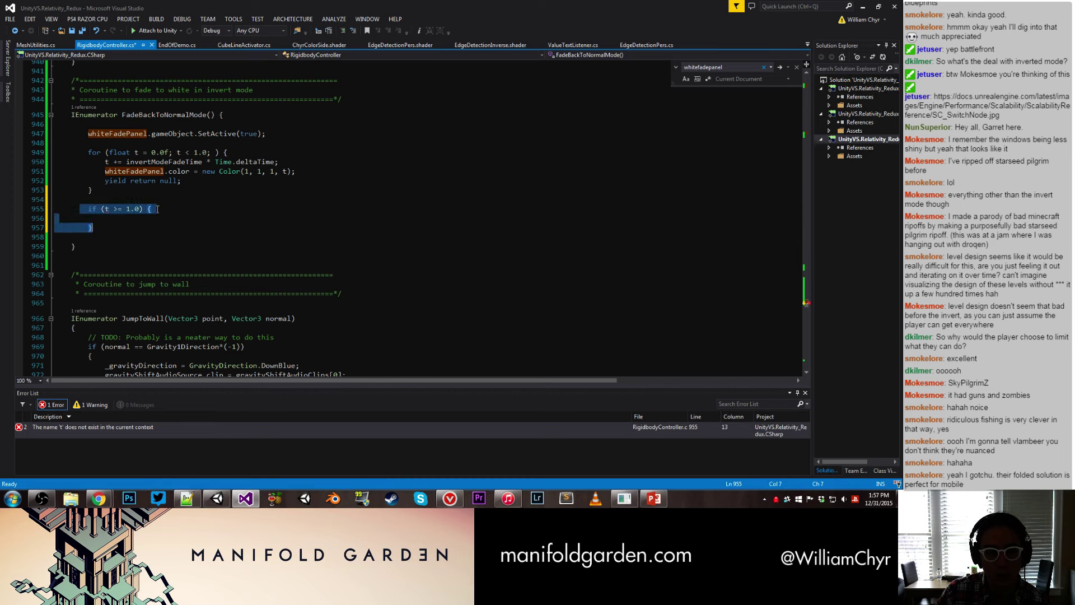
key(Delete)
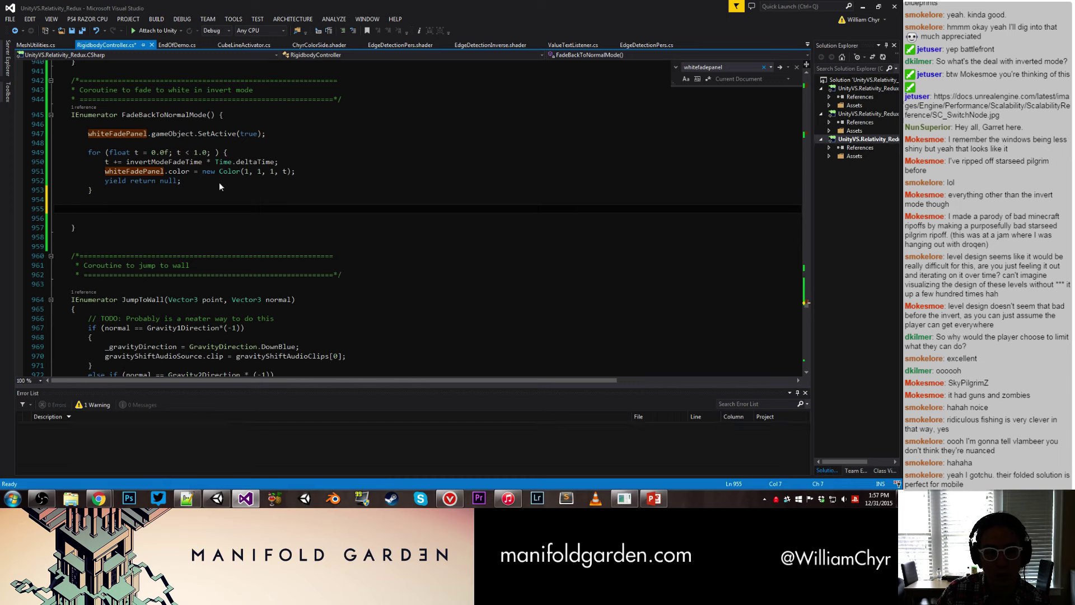
click(306, 171)
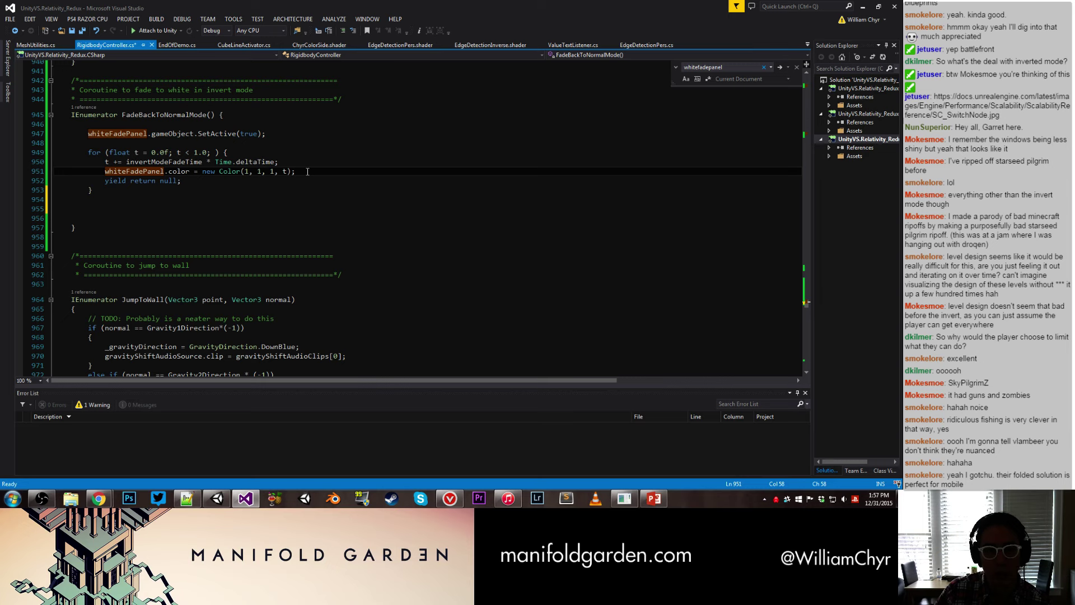
key(Down)
key(Return)
key(Return)
key(ctrl+v)
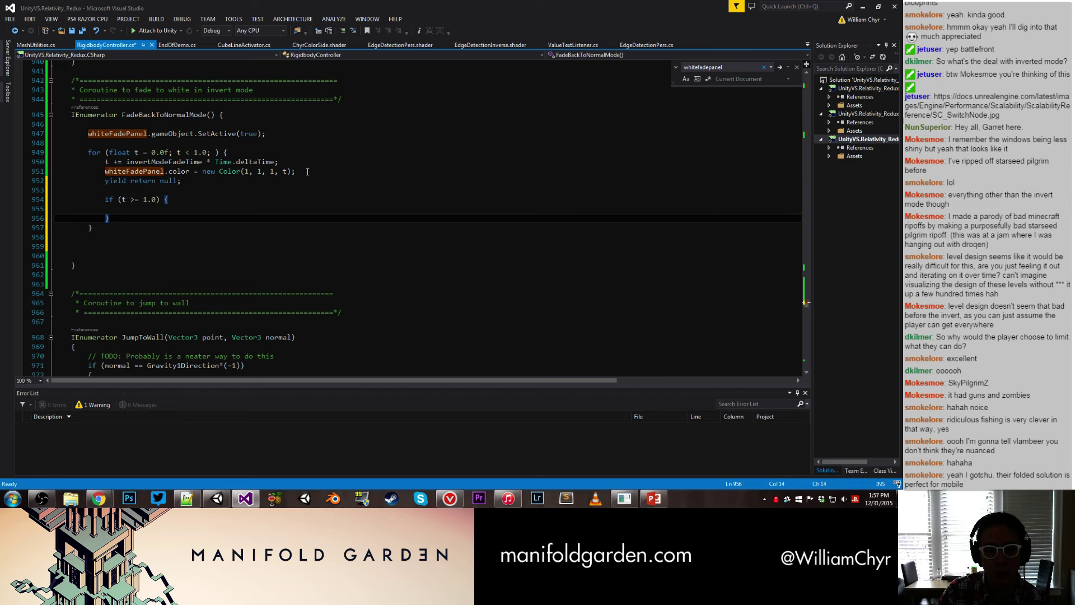
key(Up)
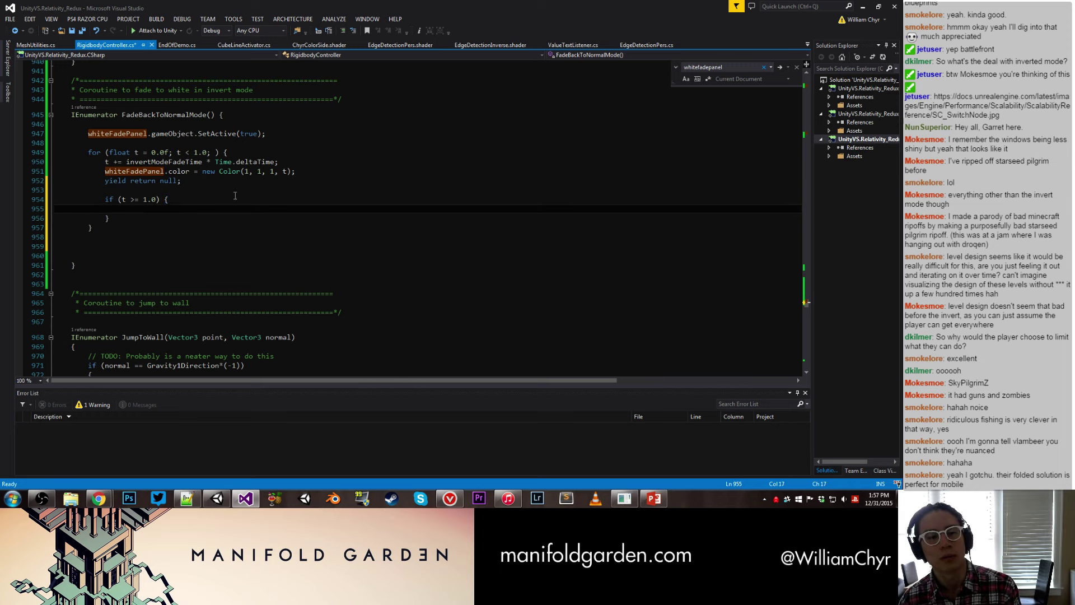
drag(166, 217, 46, 200)
key(BackSpace)
key(BackSpace)
key(BackSpace)
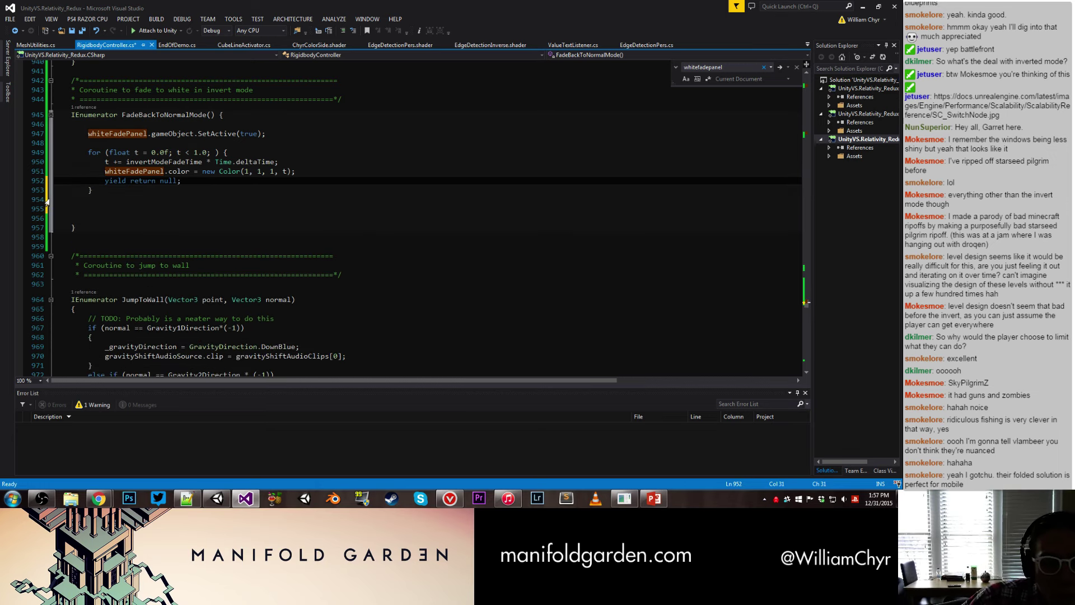
click(127, 191)
key(Return)
key(Return)
text(pr)
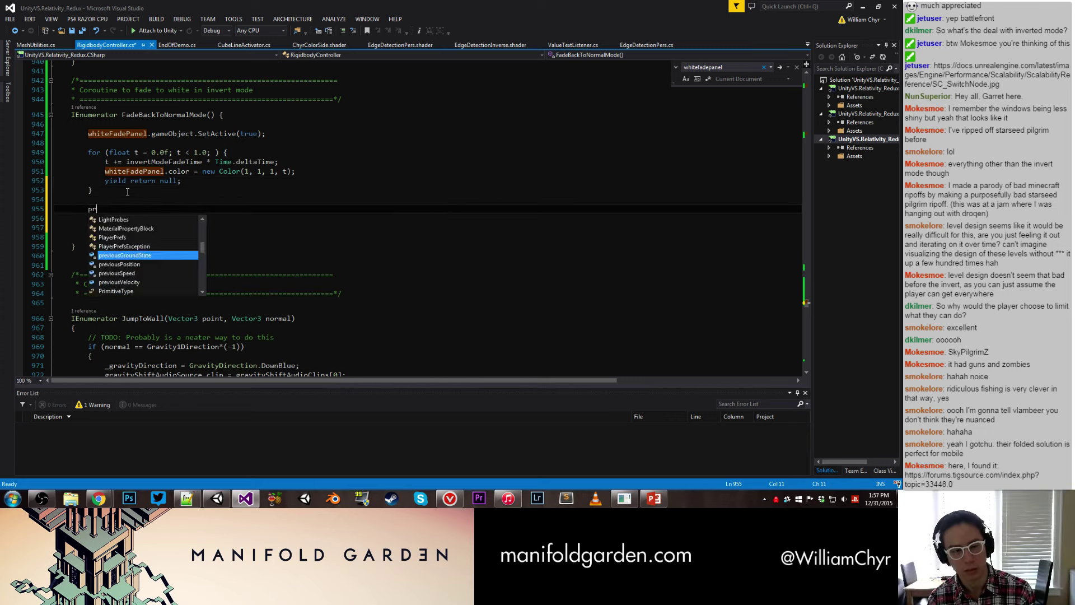
text(int ("fade)
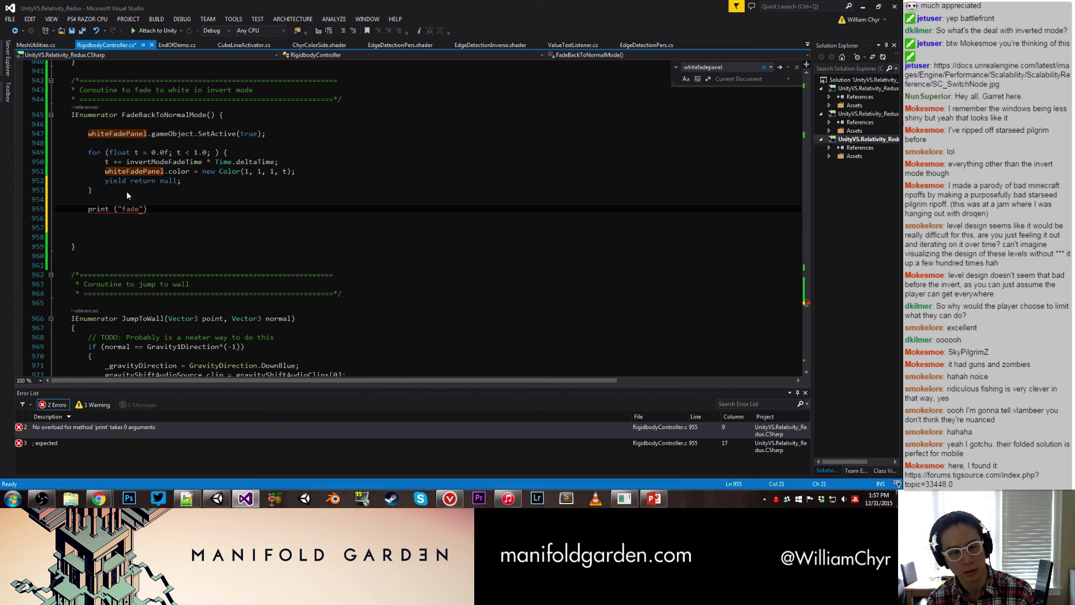
key(BackSpace)
key(BackSpace)
key(BackSpace)
key(BackSpace)
key(BackSpace)
key(BackSpace)
key(BackSpace)
key(BackSpace)
key(BackSpace)
key(BackSpace)
key(BackSpace)
key(Delete)
key(Delete)
text(conso)
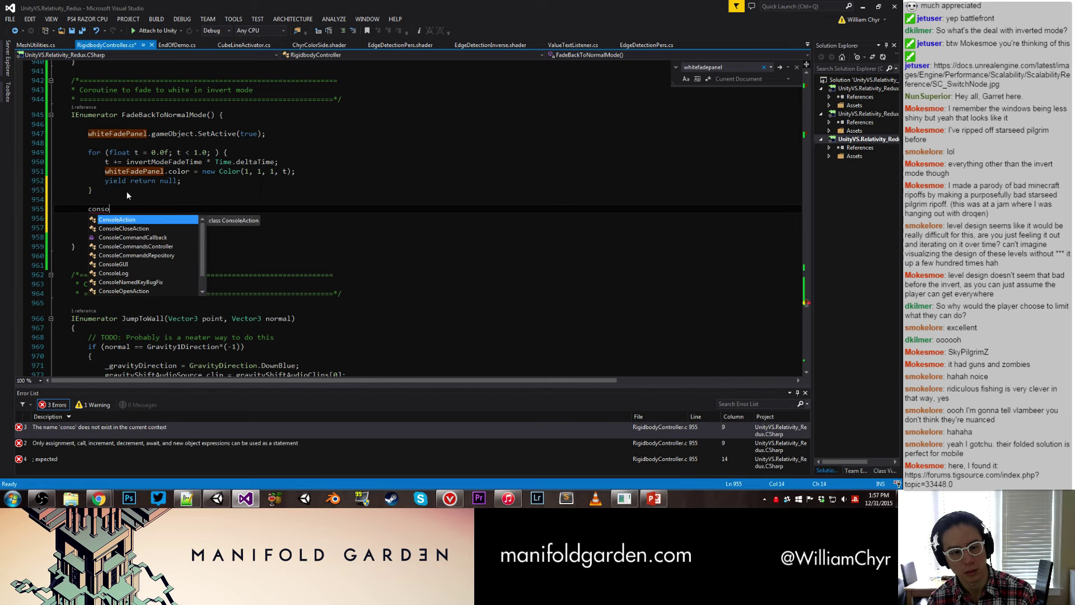
key(BackSpace)
key(BackSpace)
key(BackSpace)
key(BackSpace)
key(BackSpace)
key(Escape)
key(ctrl+f)
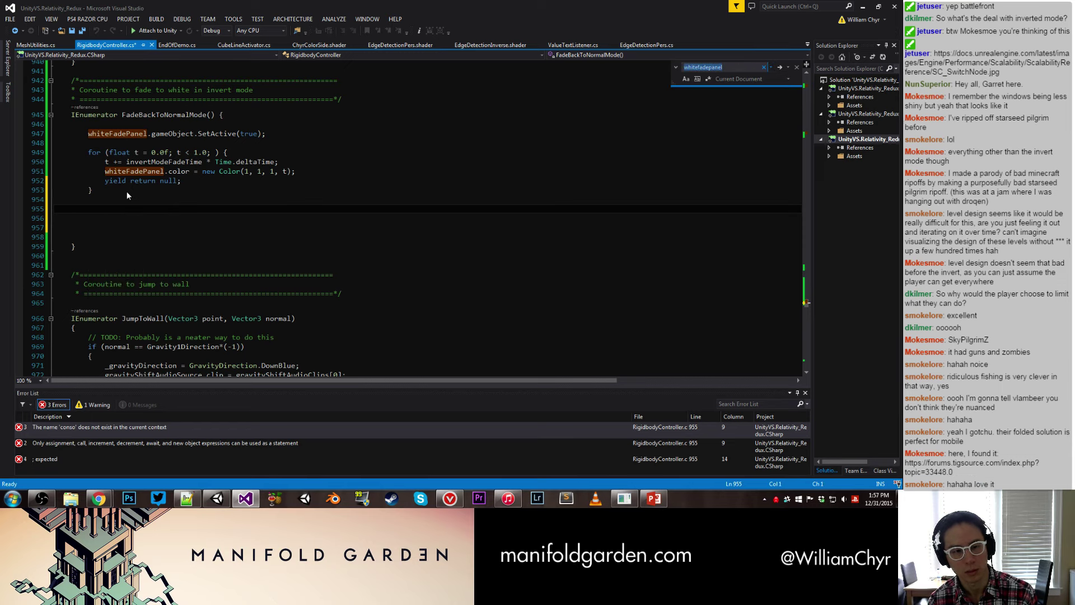
Step: Search the script for 'print', then 'fade', then 'whitefadepanel'
text(print)
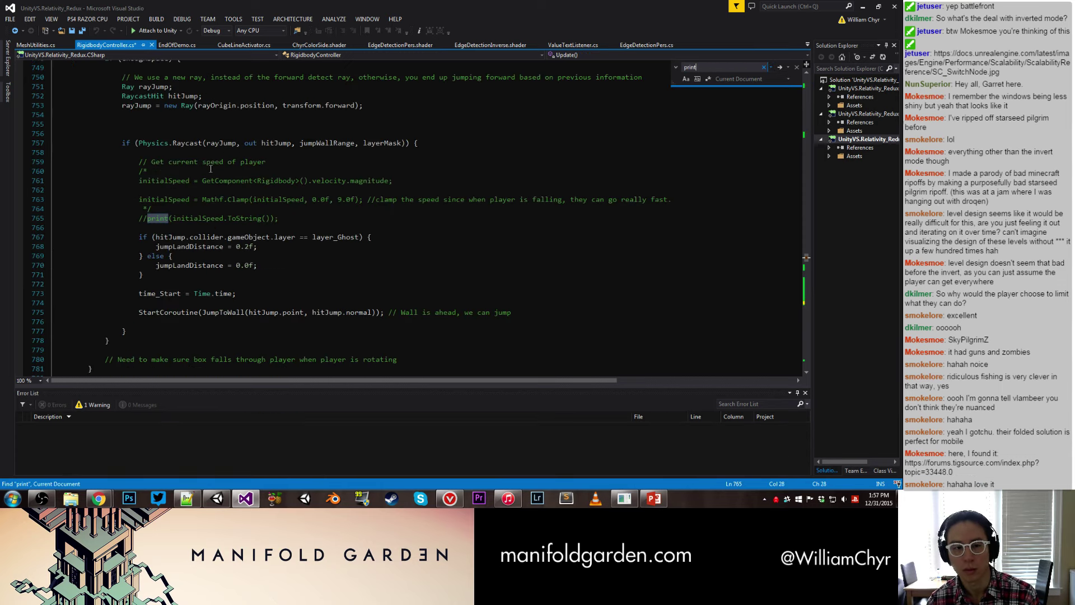
key(ctrl+f)
text(fadewhite)
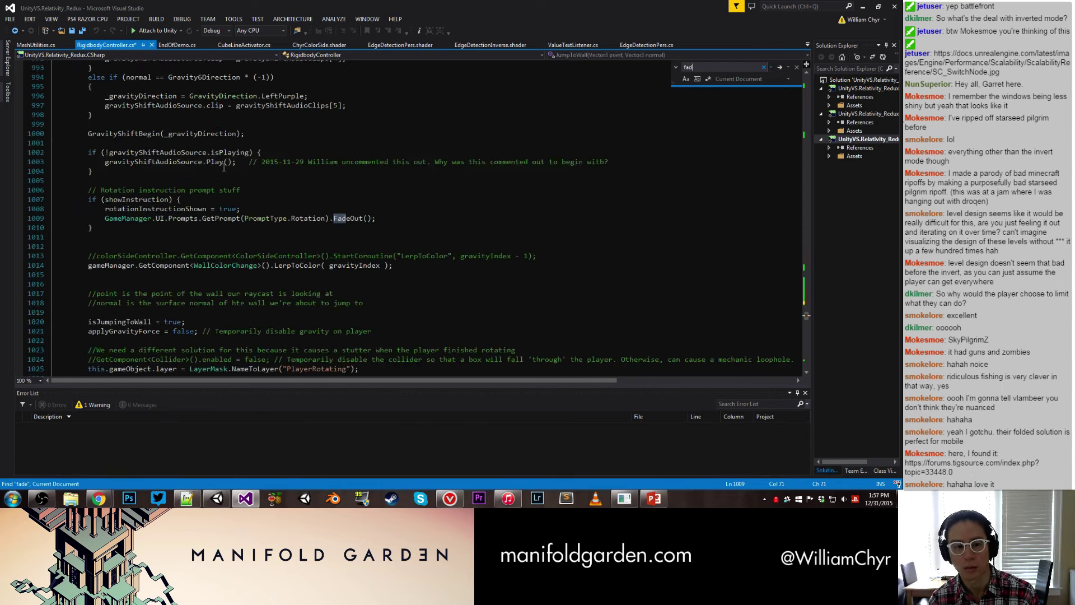
key(BackSpace)
key(BackSpace)
key(BackSpace)
key(BackSpace)
key(BackSpace)
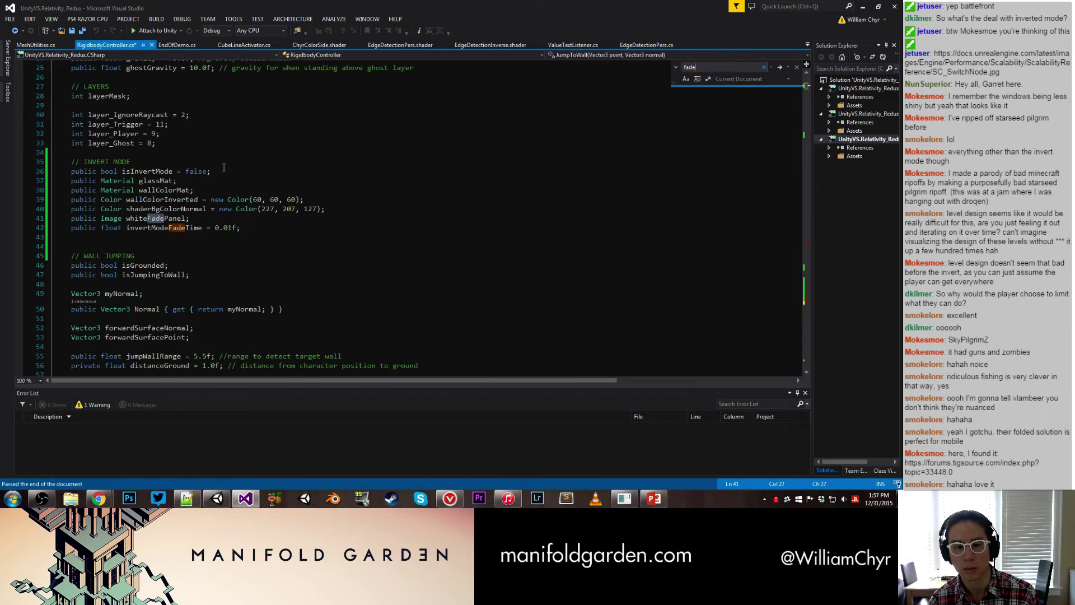
key(BackSpace)
key(BackSpace)
key(BackSpace)
key(BackSpace)
text(whit)
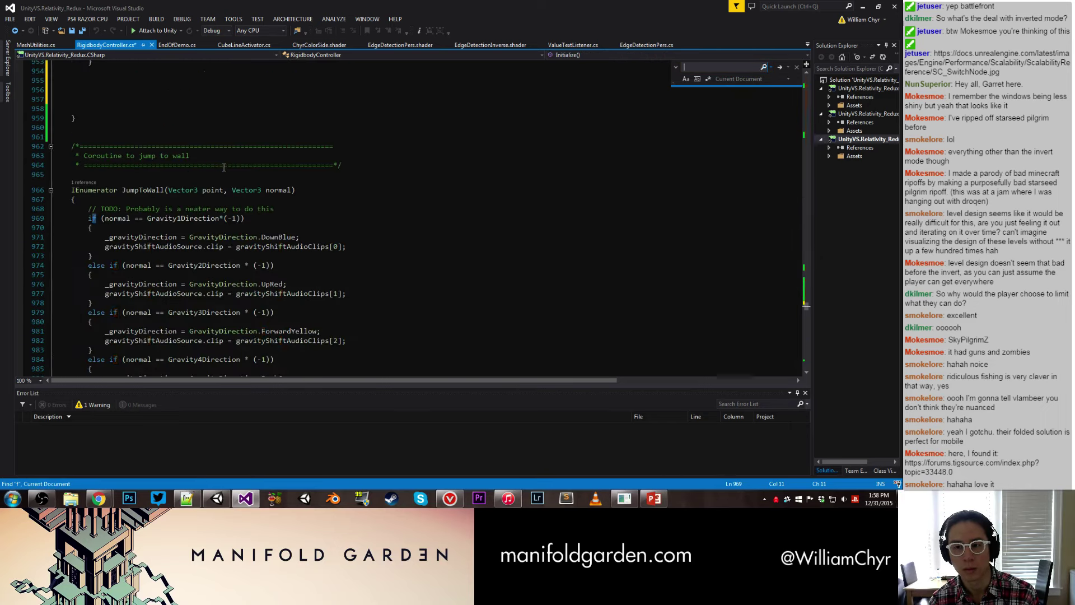
text(efadepanel)
Step: Go to the next whiteFadePanel match, then type print ("White Fade Is Now COmplete") after the fade loop
key(Return)
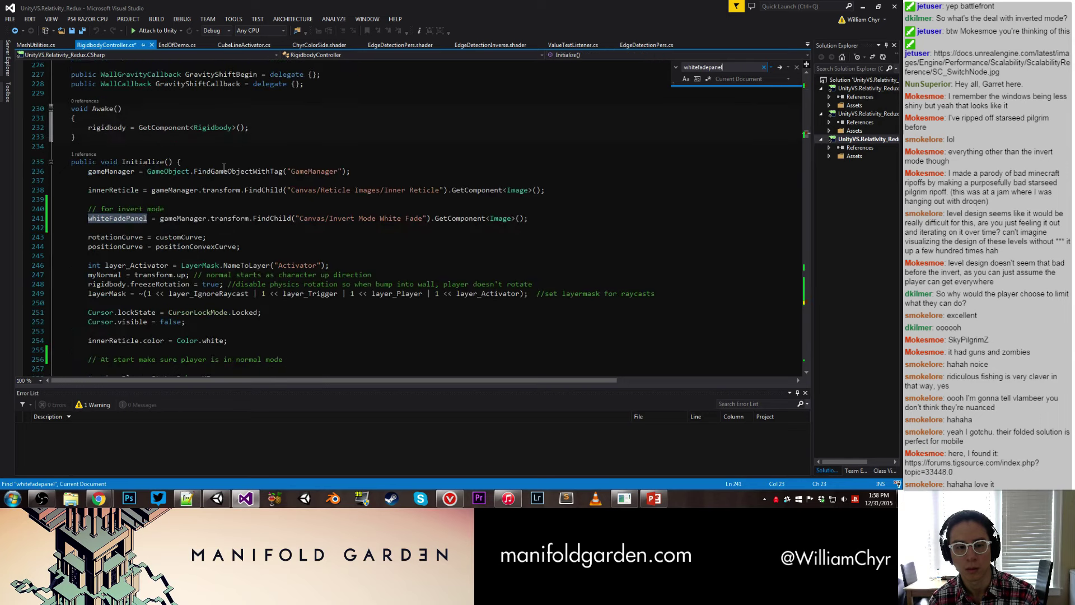
click(106, 302)
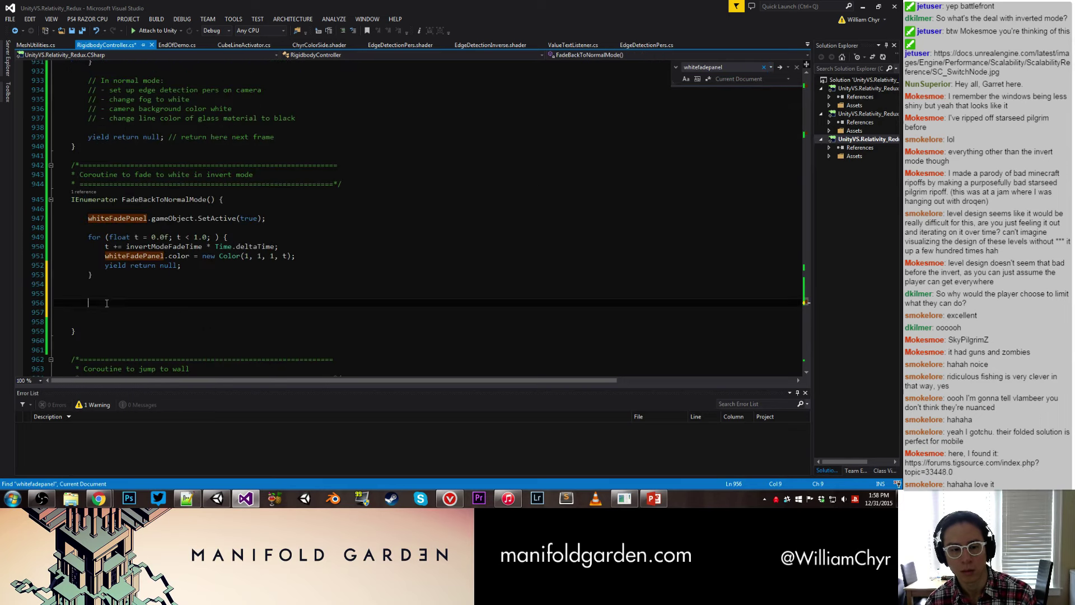
text(print)
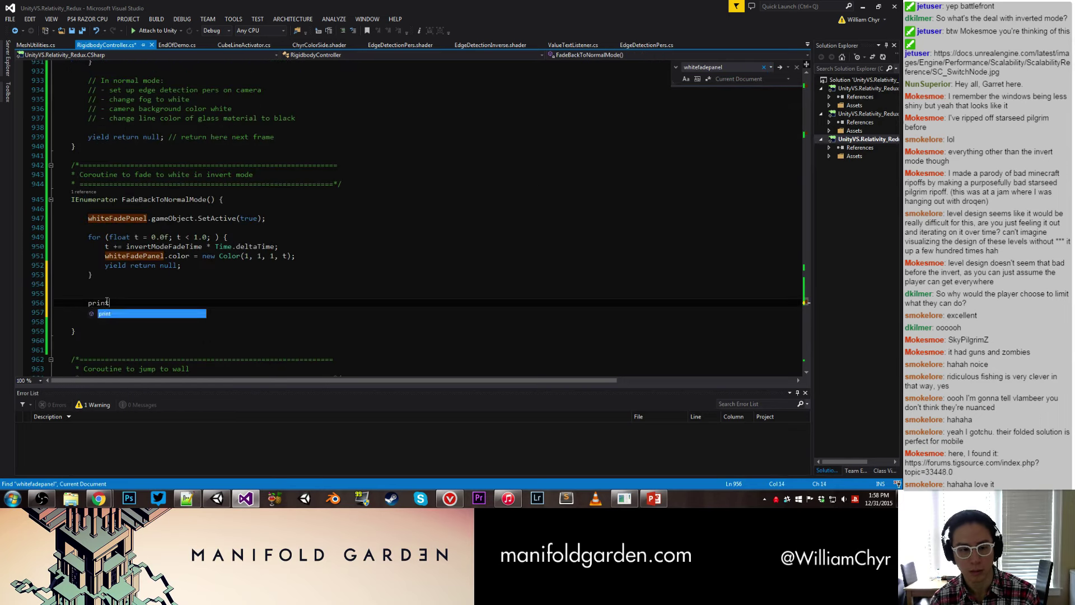
text( ("W)
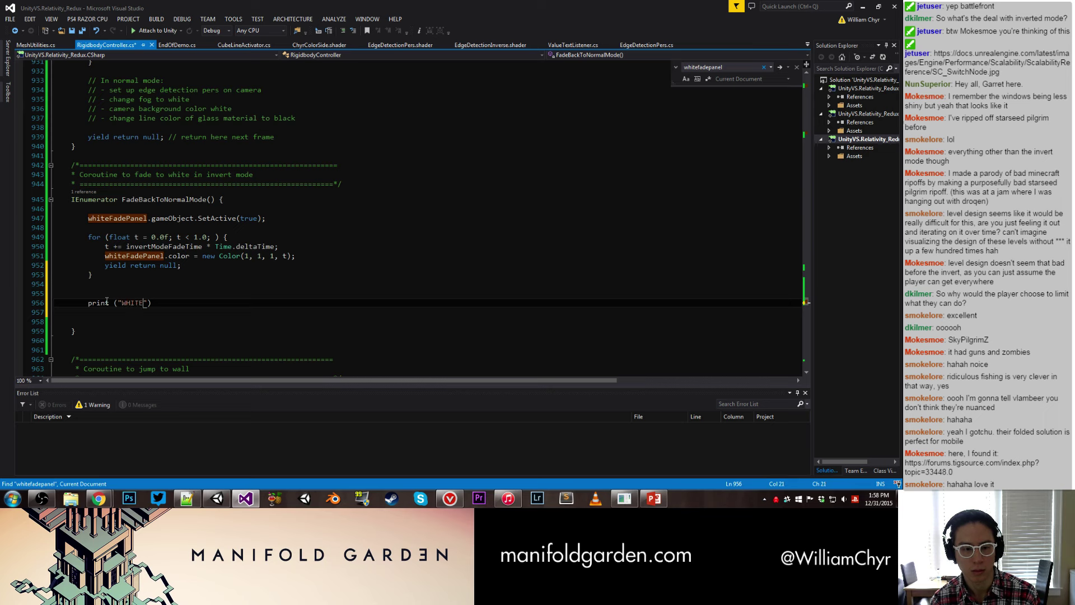
text(hite Fade Is N)
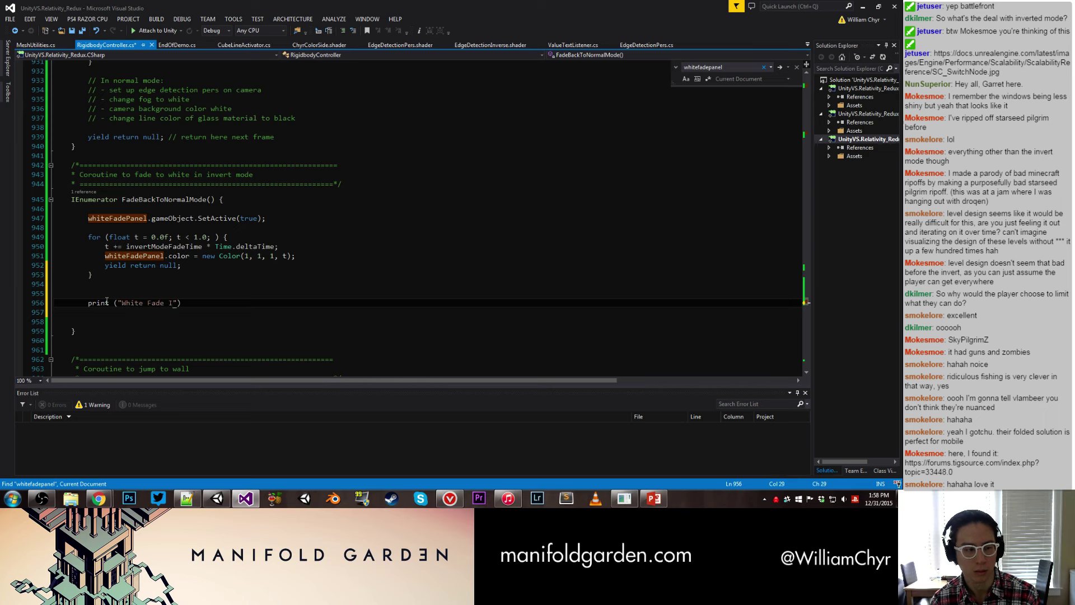
text(ow COmplete")
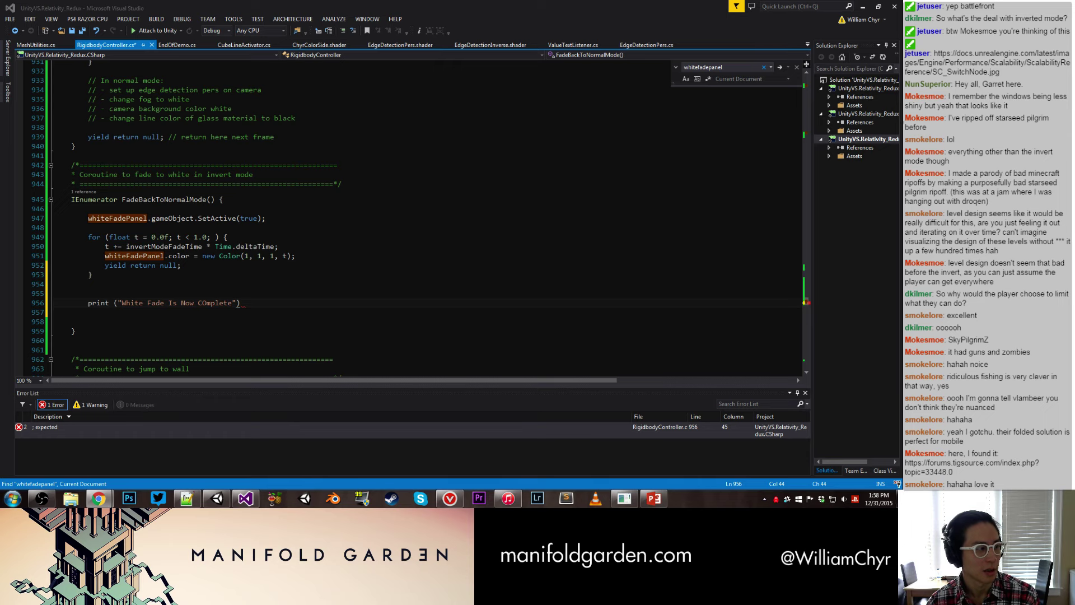
Step: Maximize the SkyPilgrimZ forum thread and scroll through its replies
click(98, 498)
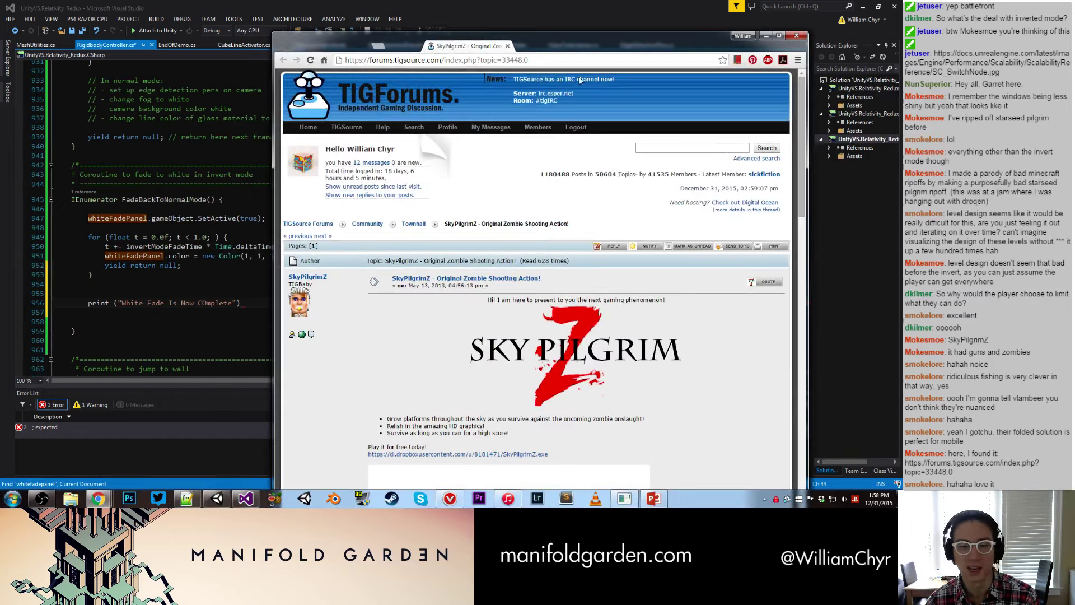
scroll(619, 173, down, 1)
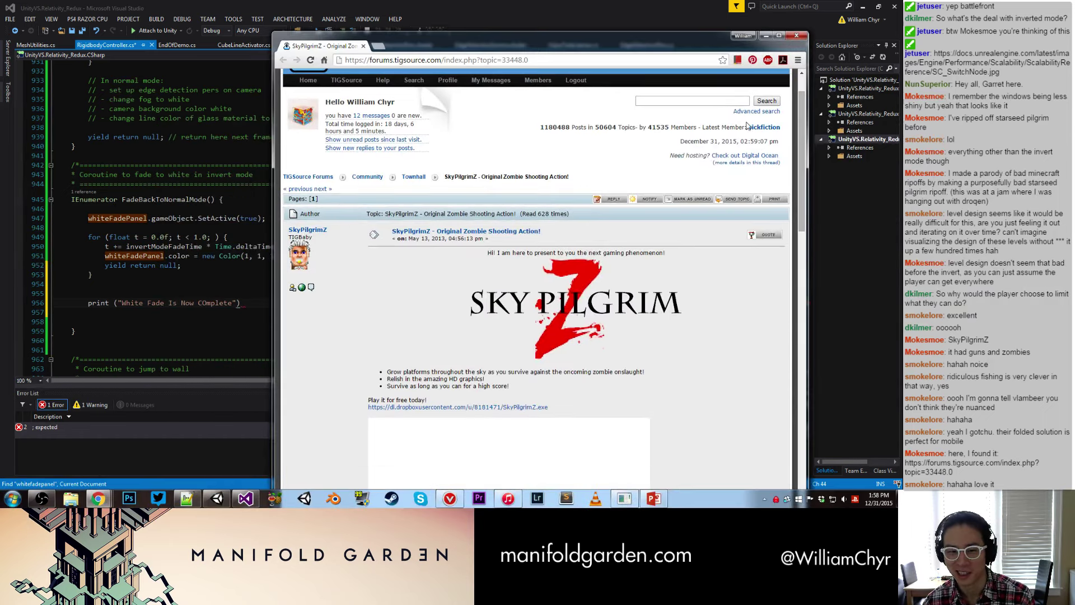
click(778, 35)
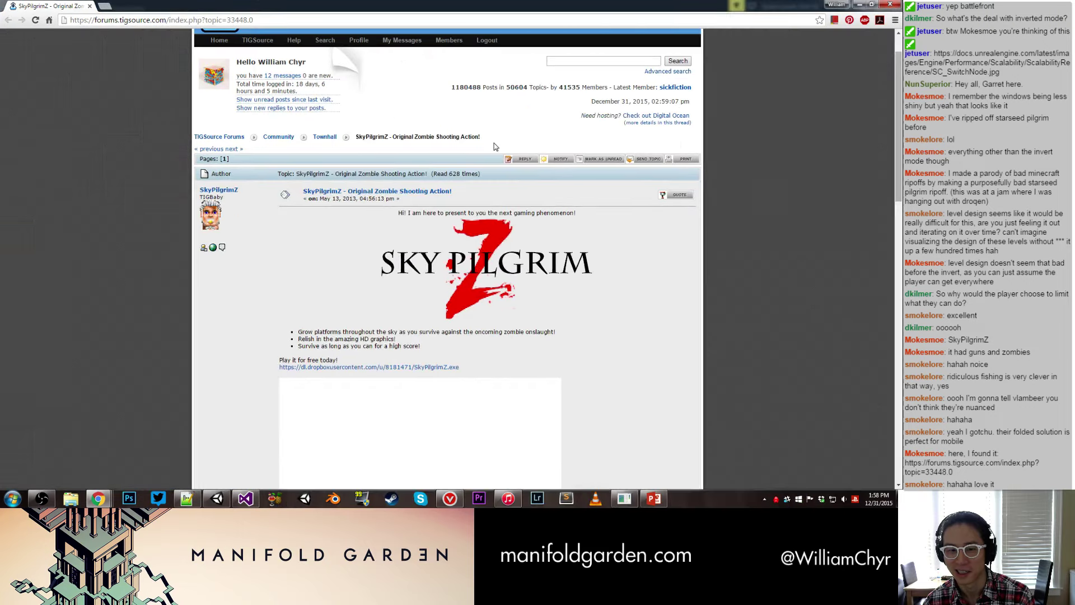
scroll(494, 147, down, 1)
scroll(494, 147, down, 3)
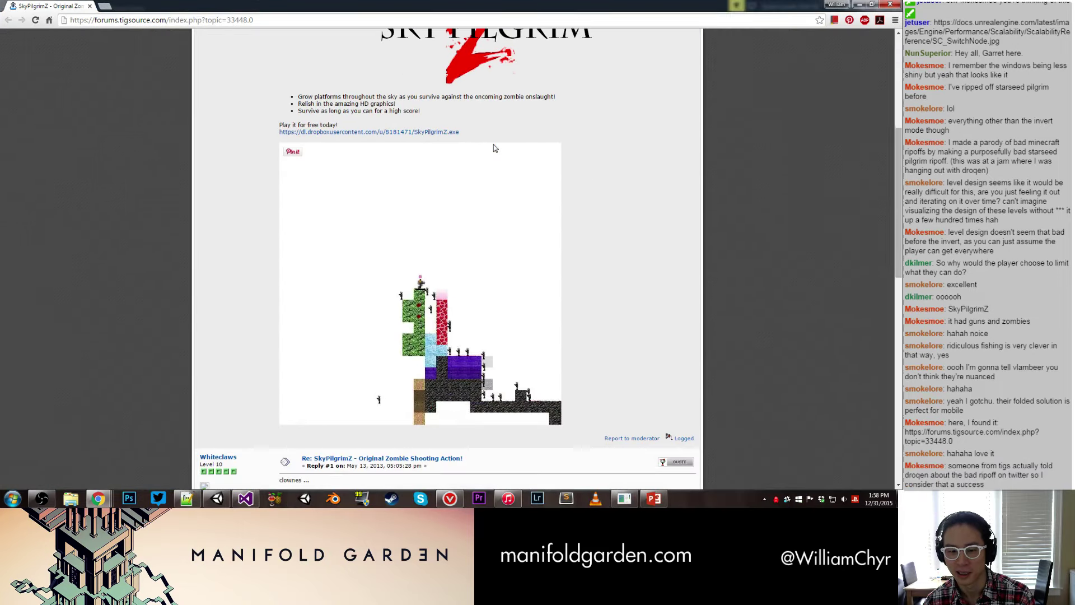
scroll(495, 148, down, 3)
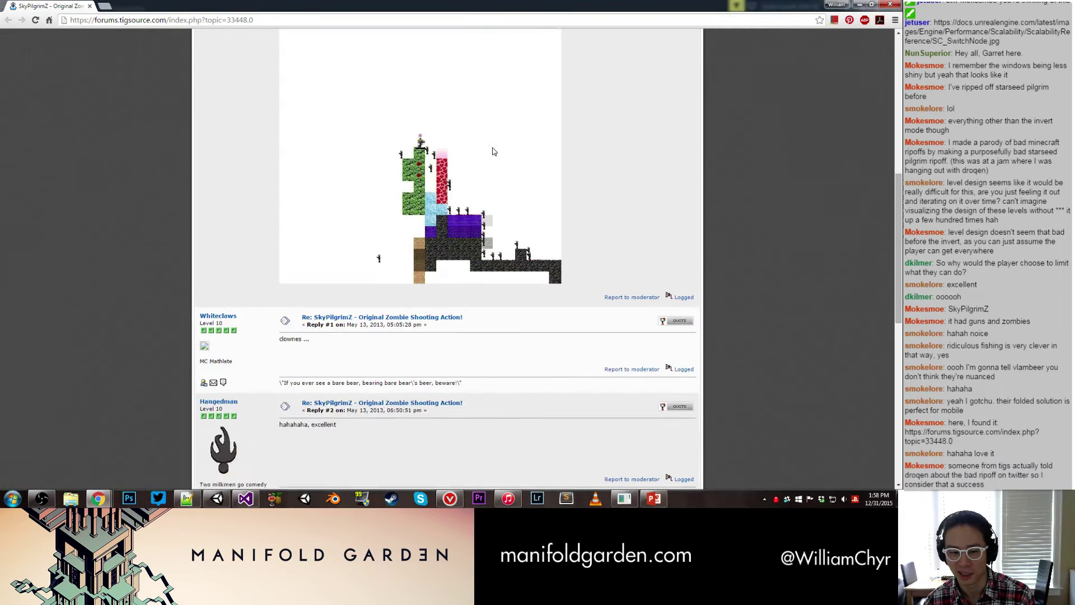
scroll(494, 151, down, 6)
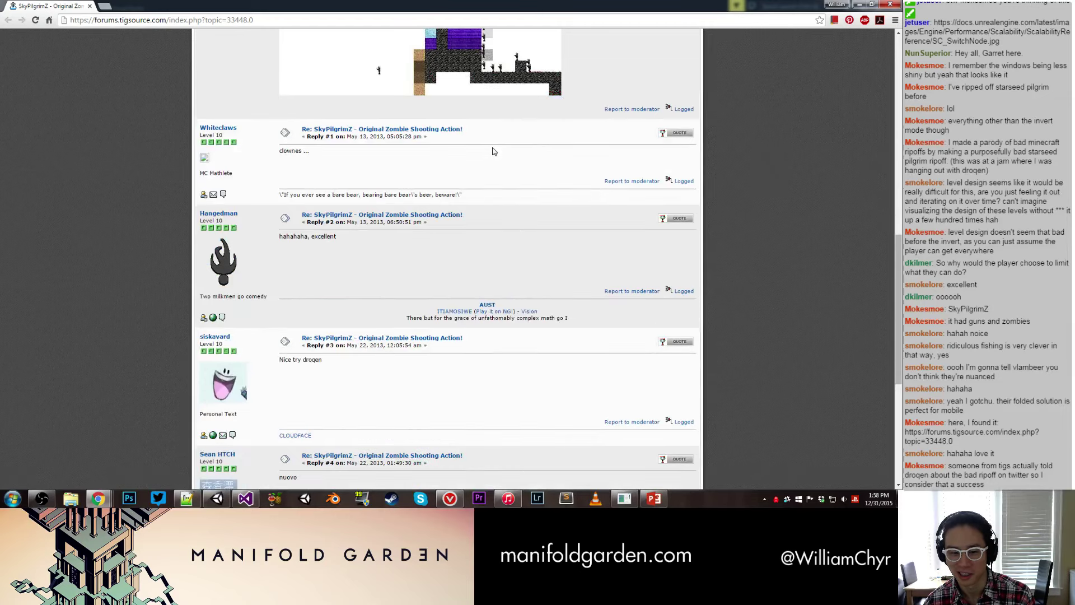
scroll(252, 275, up, 6)
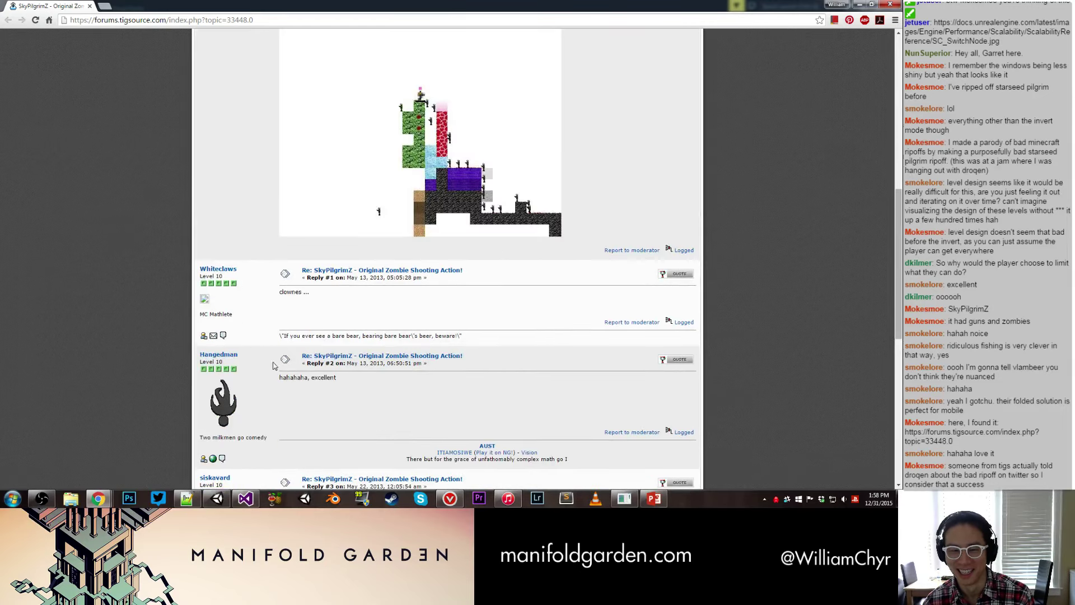
scroll(316, 325, down, 5)
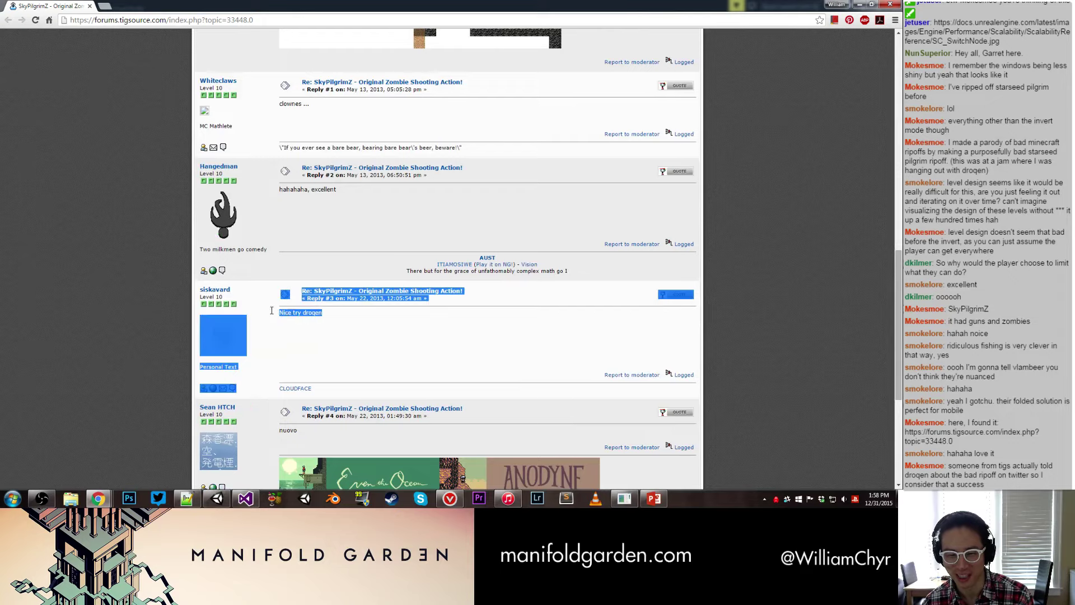
triple_click(329, 321)
scroll(336, 313, down, 5)
click(374, 317)
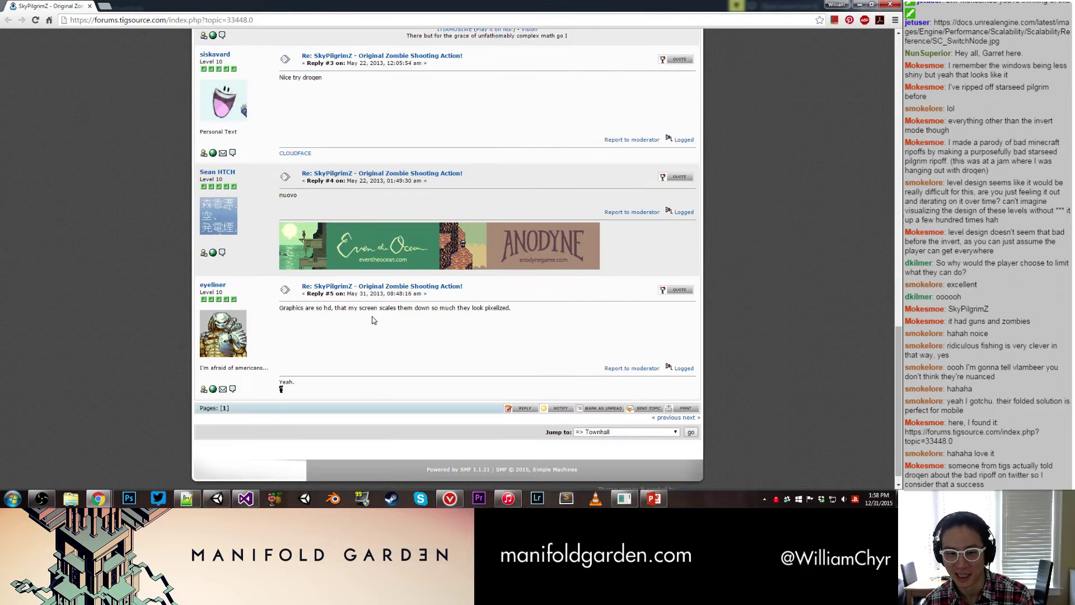
scroll(375, 308, up, 15)
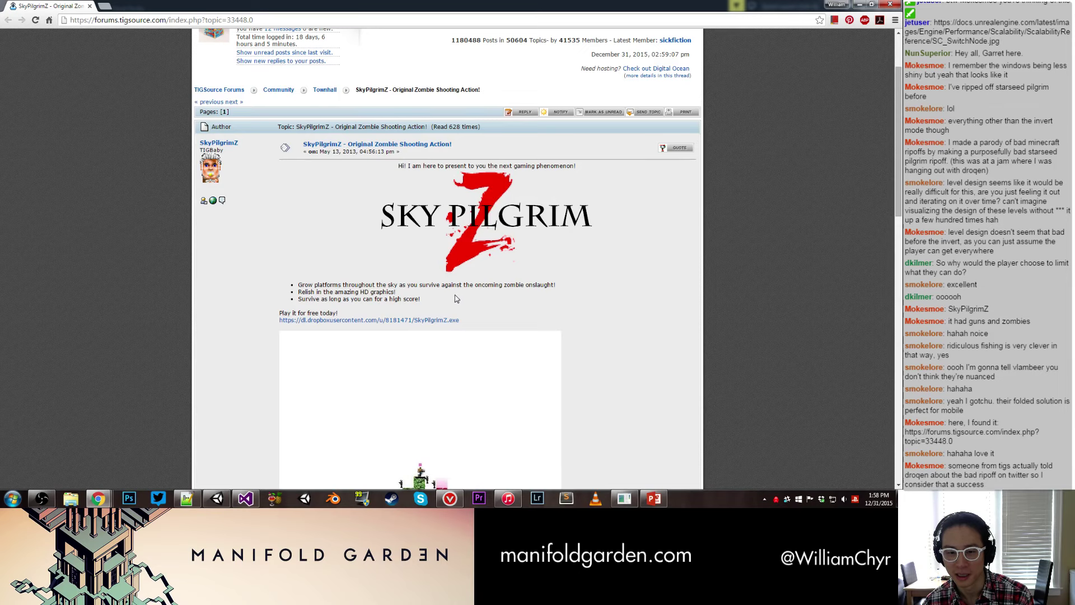
scroll(454, 297, down, 3)
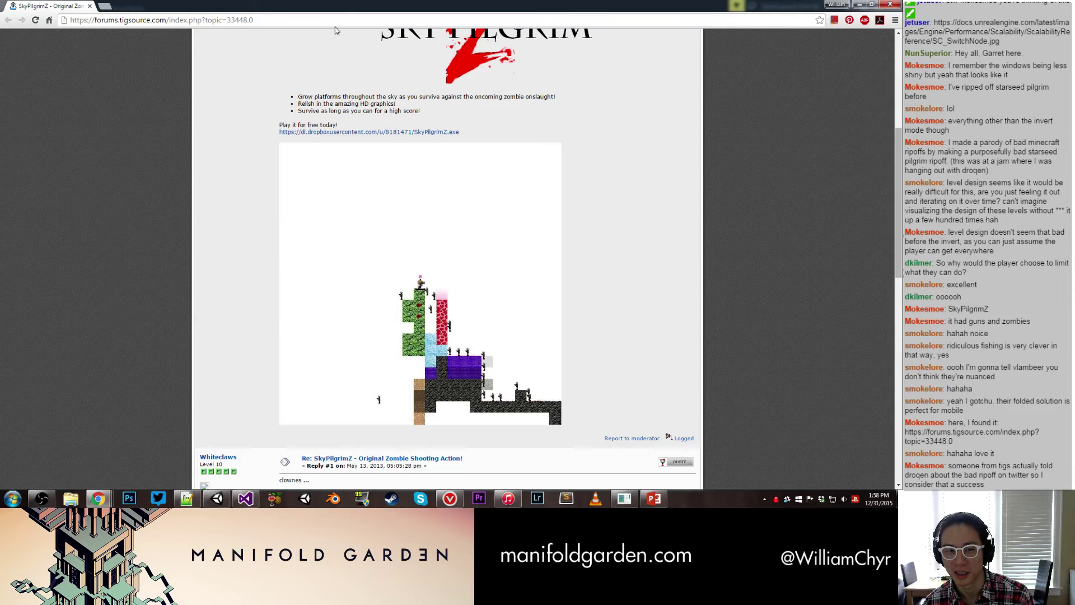
Step: Restore the browser window to a smaller size and close it
mouse_move(235, 4)
mouse_down()
mouse_move(207, 24)
mouse_move(238, 25)
mouse_up()
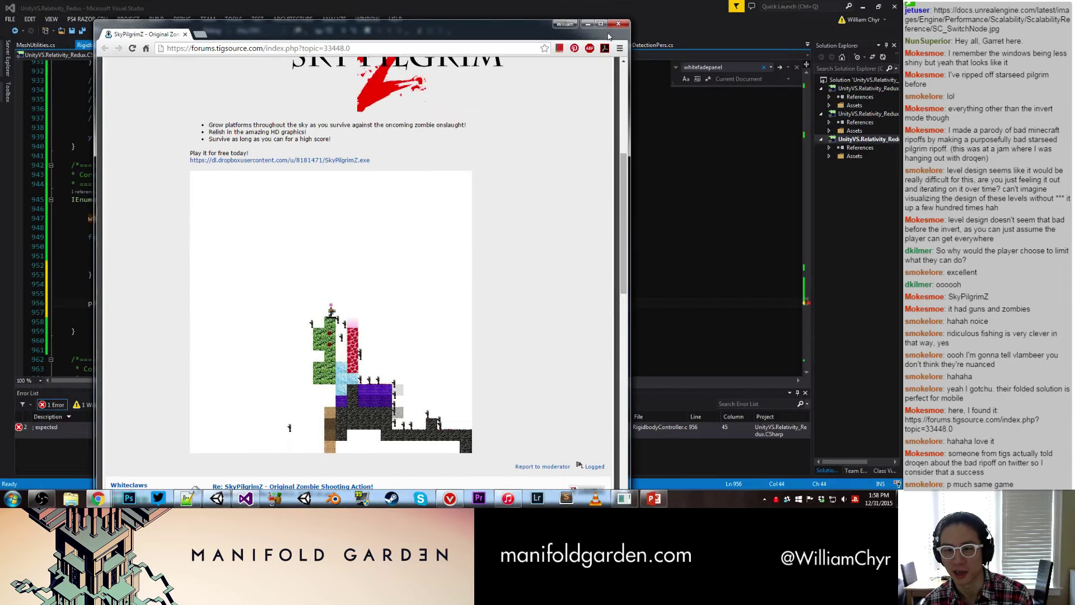
scroll(480, 157, up, 4)
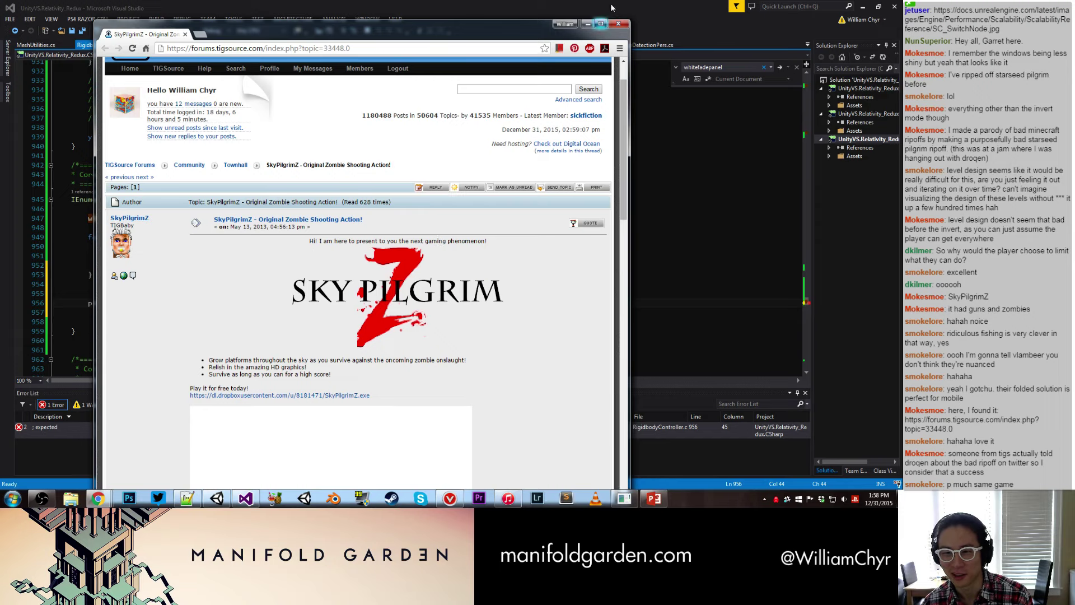
click(619, 25)
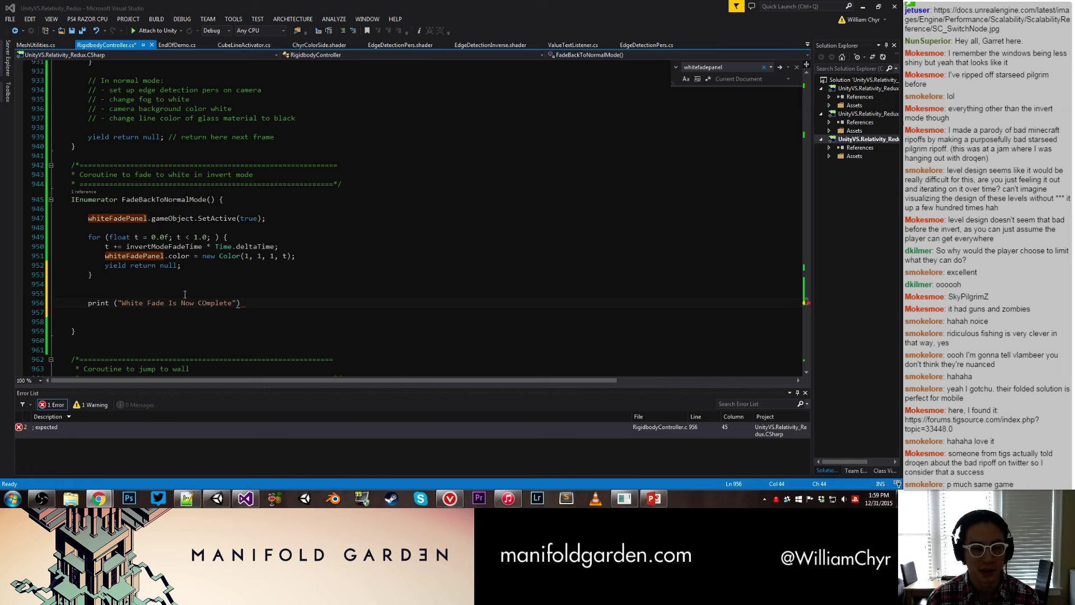
Step: End the print("White Fade Is Now Complete") line with a semicolon and save the script
click(249, 303)
click(206, 303)
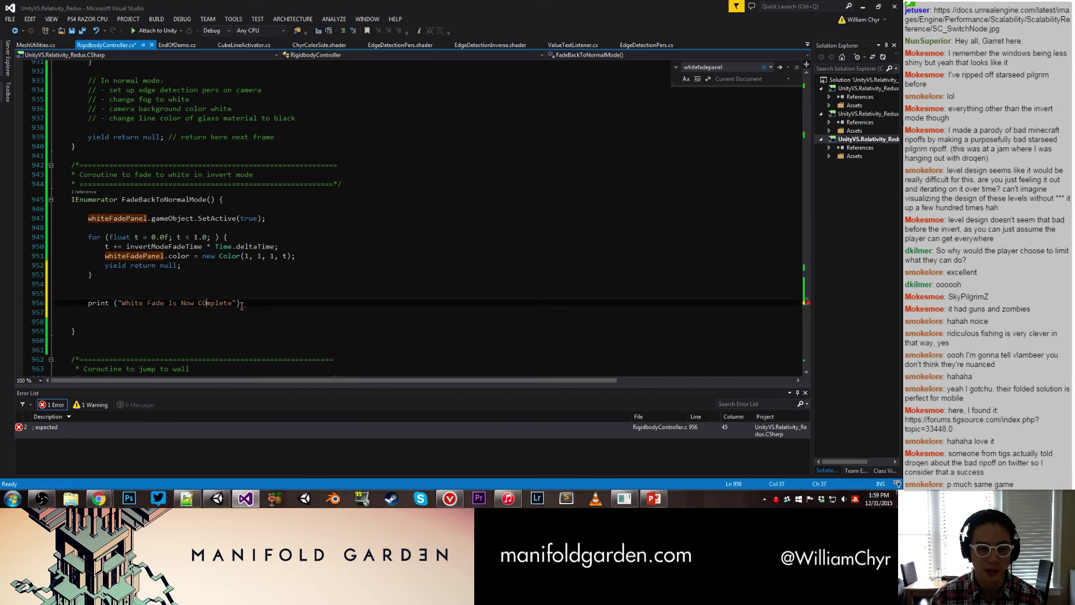
click(249, 303)
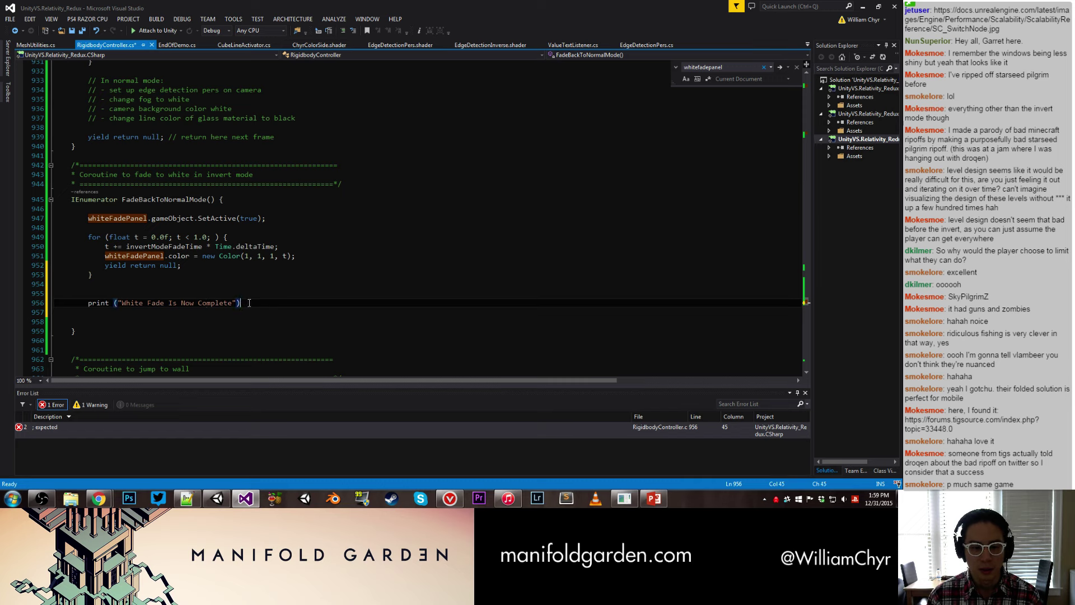
text(;)
key(ctrl+s)
key(Return)
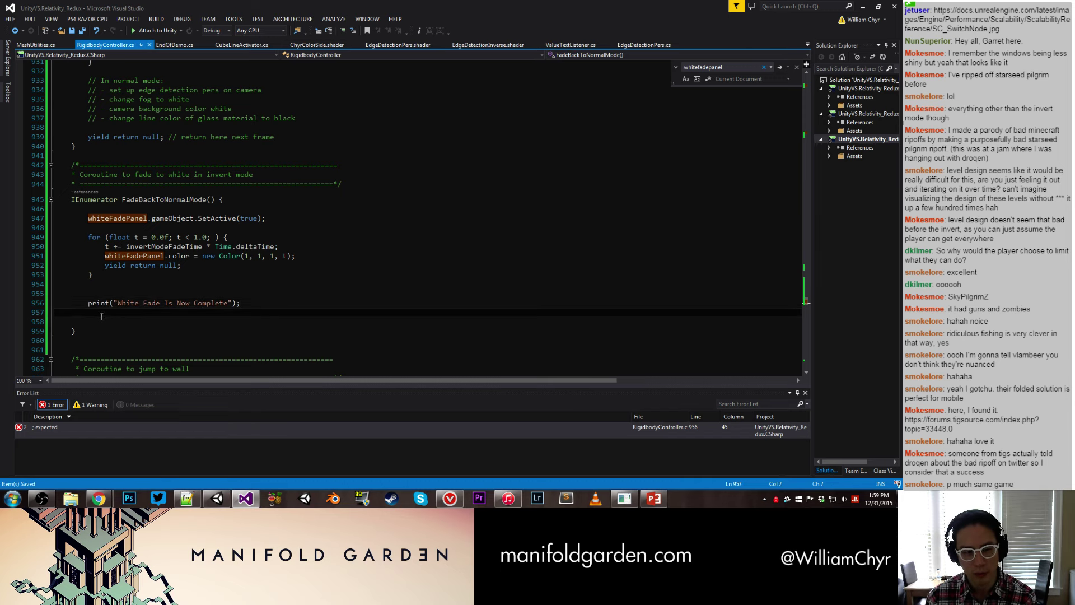
Step: Delete the extra blank lines above and below the print call
key(BackSpace)
key(BackSpace)
key(BackSpace)
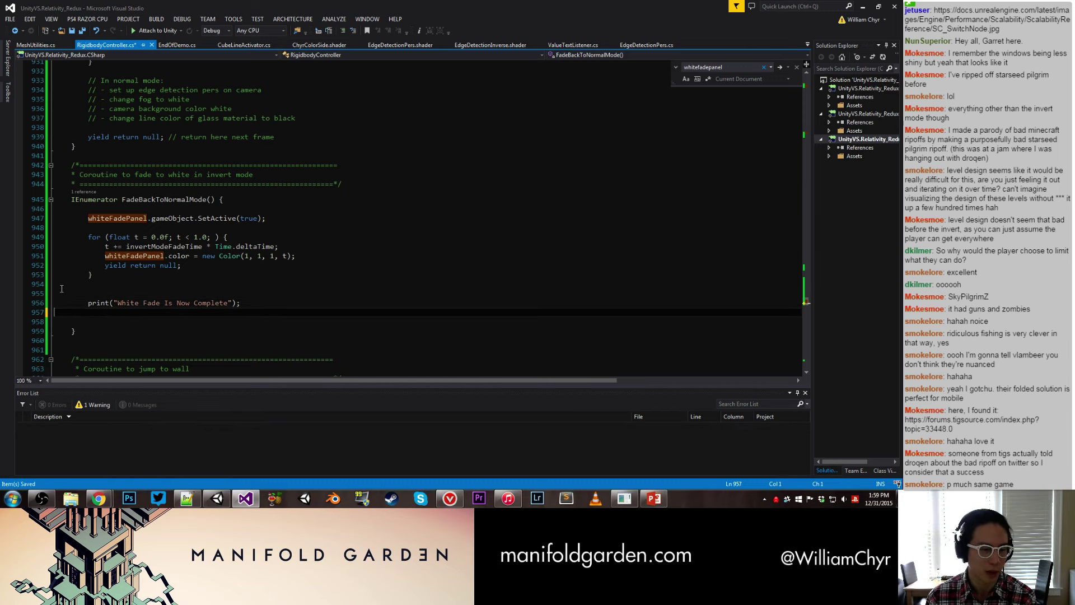
click(62, 286)
key(BackSpace)
click(62, 309)
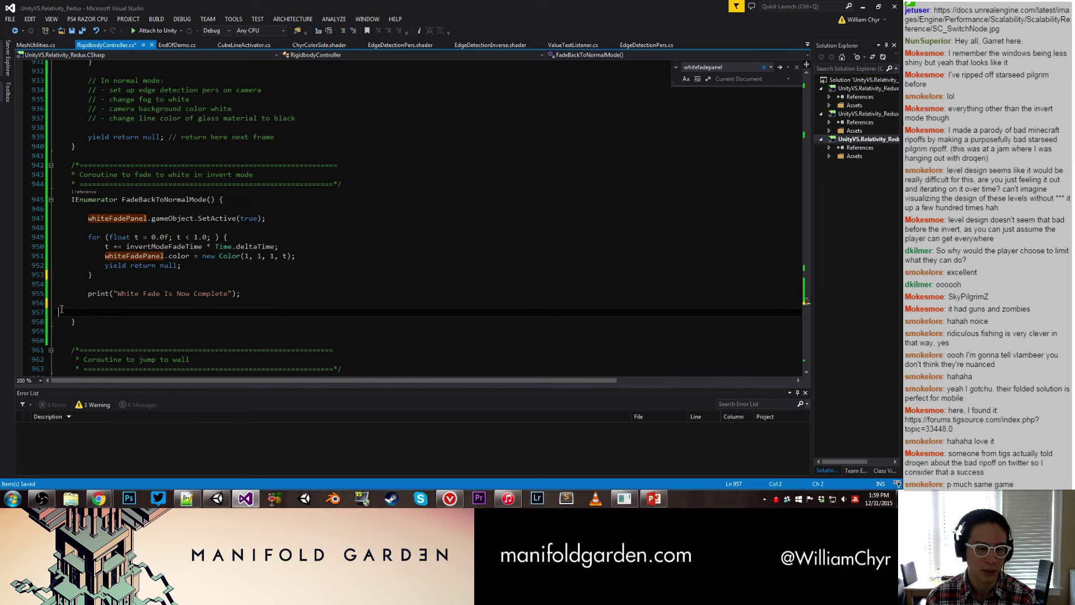
key(BackSpace)
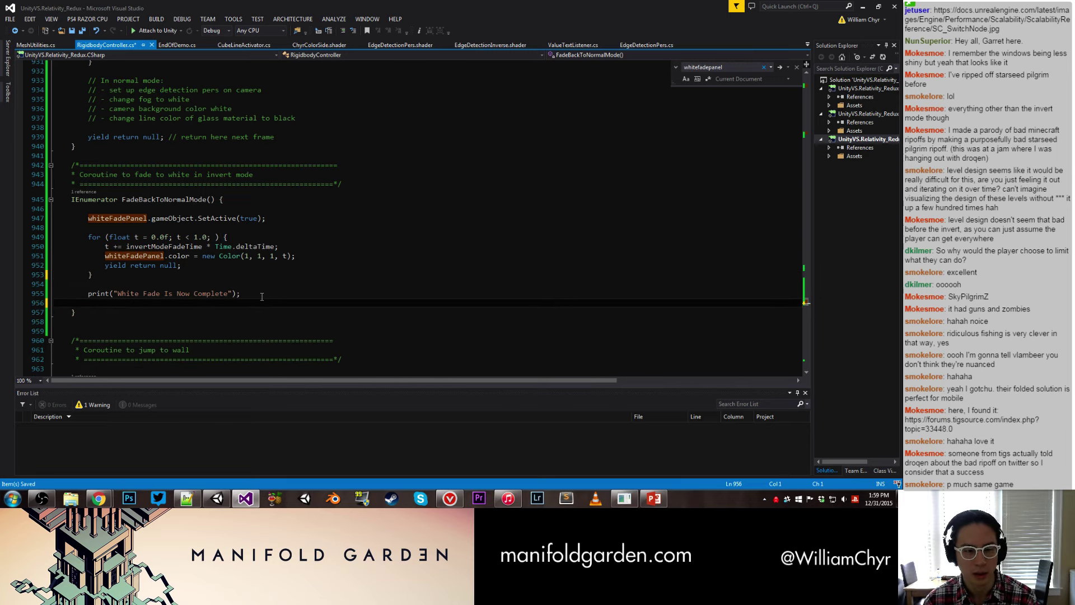
Step: Switch to Unity, save the scene with Ctrl+S, and start play mode
click(217, 499)
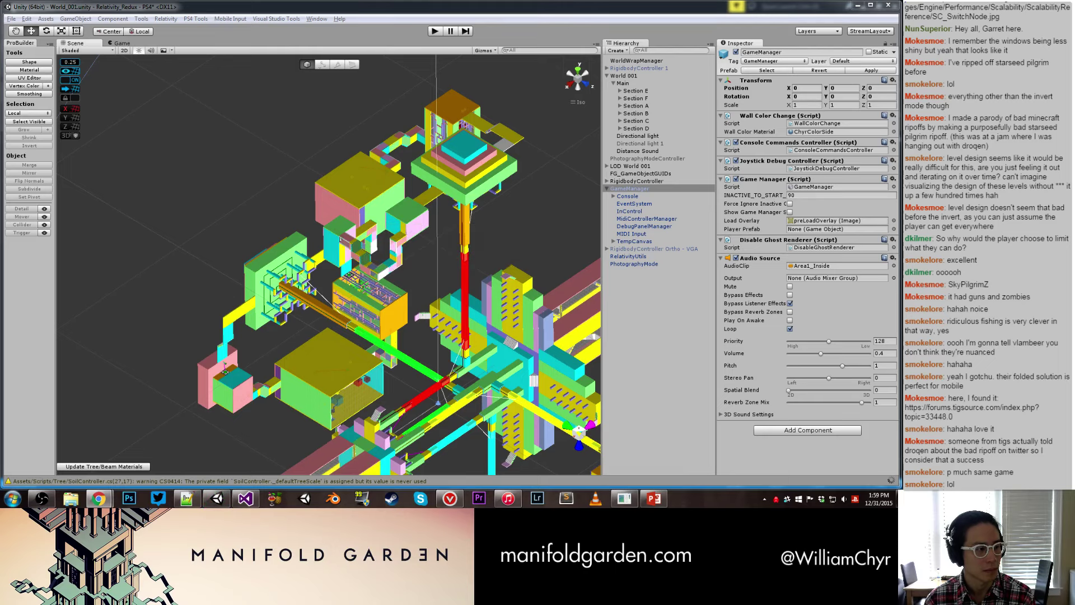
key(ctrl+s)
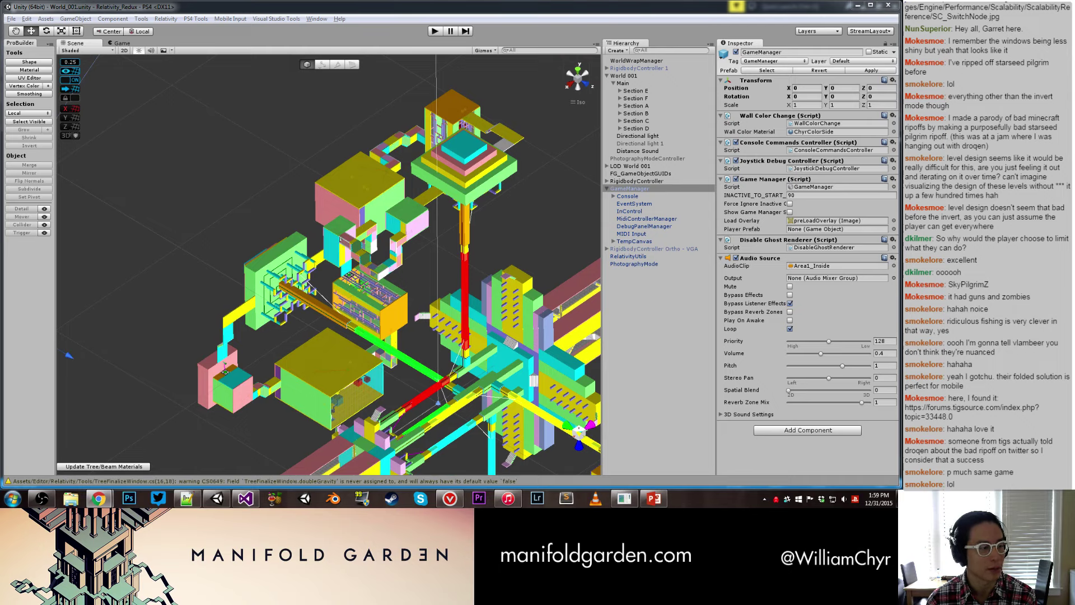
click(384, 107)
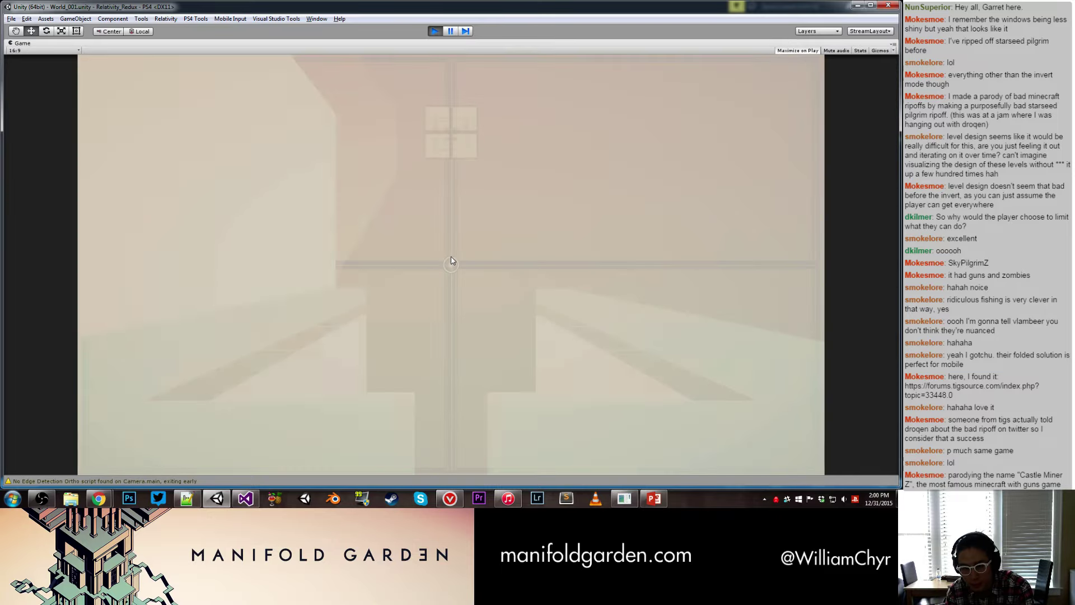
Step: Toggle invert mode with Space, then walk the player along the teal walkway past the pillars
key(d)
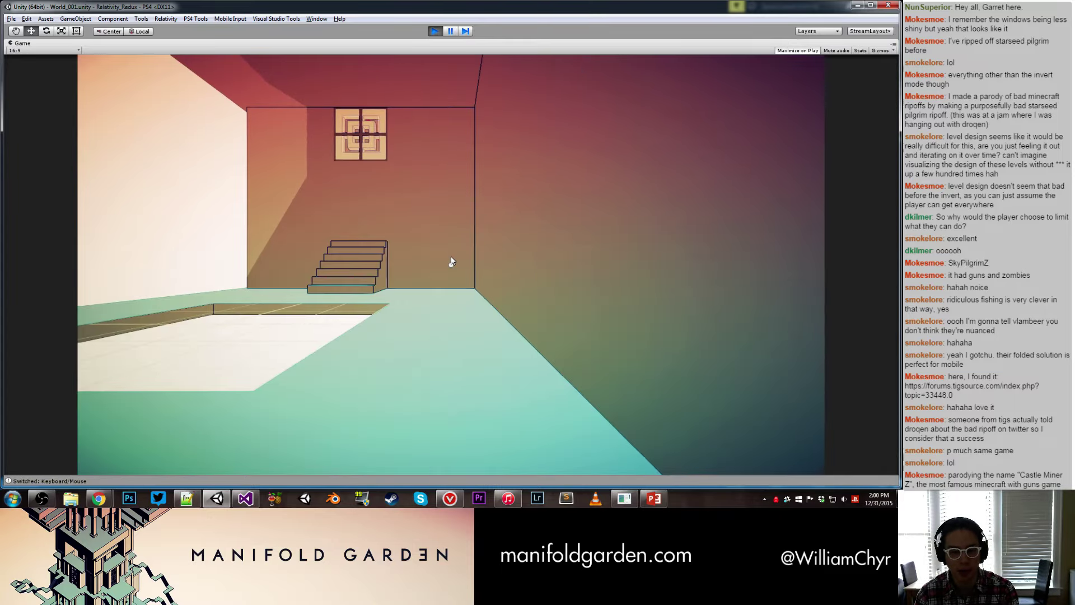
click(451, 256)
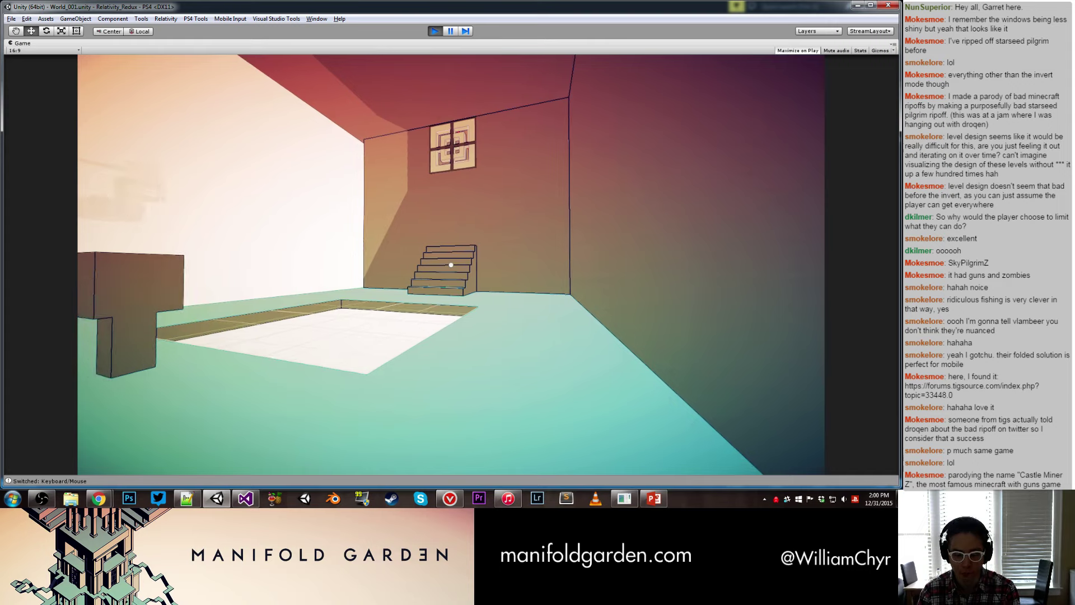
key(space)
key(space)
key(space)
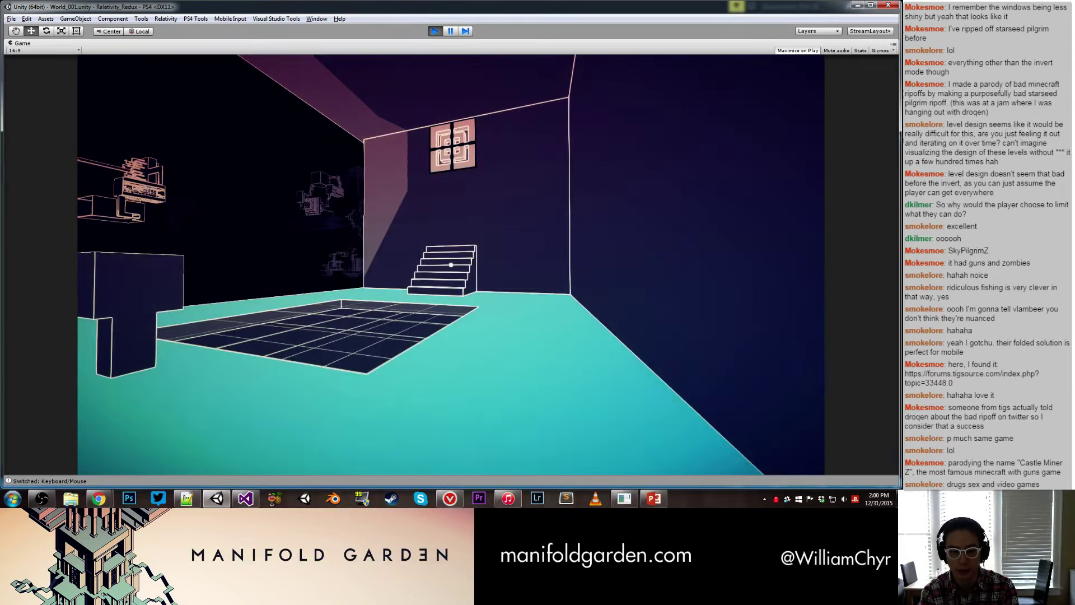
key(w)
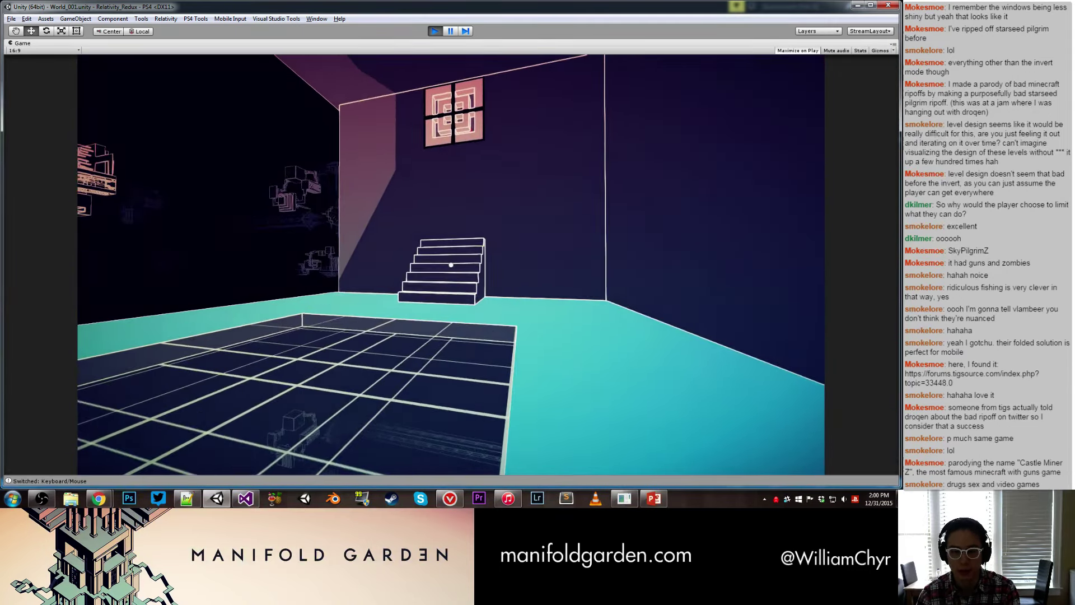
key(w)
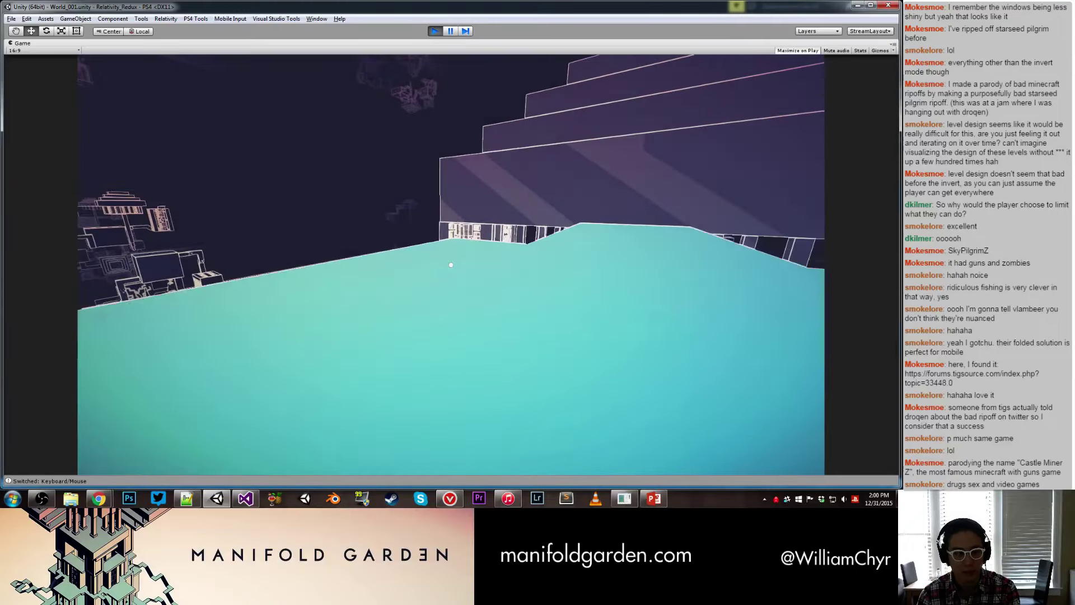
key(s)
key(w)
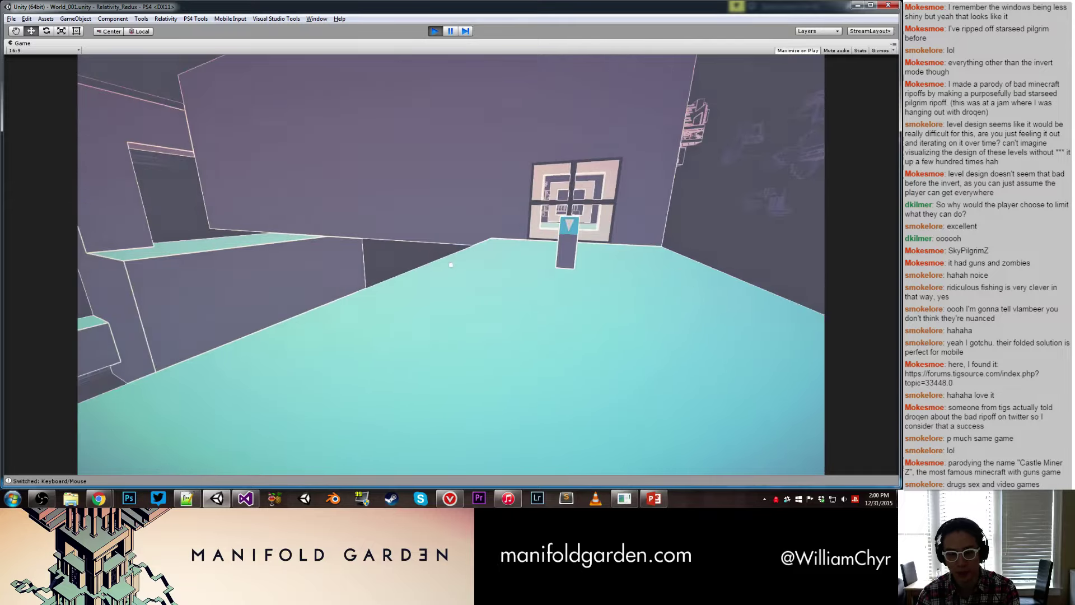
key(w)
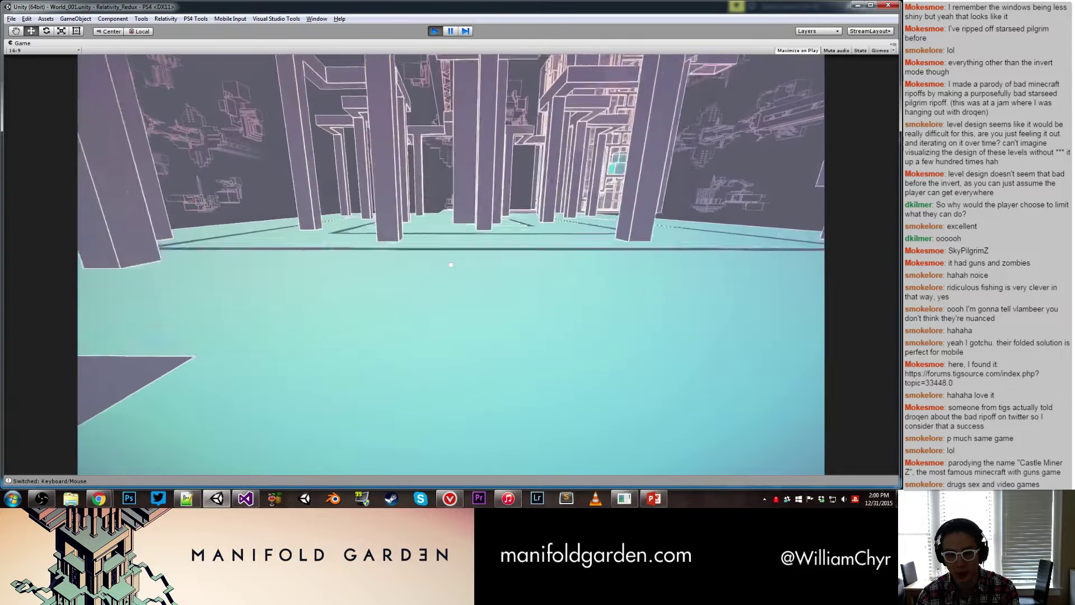
key(w)
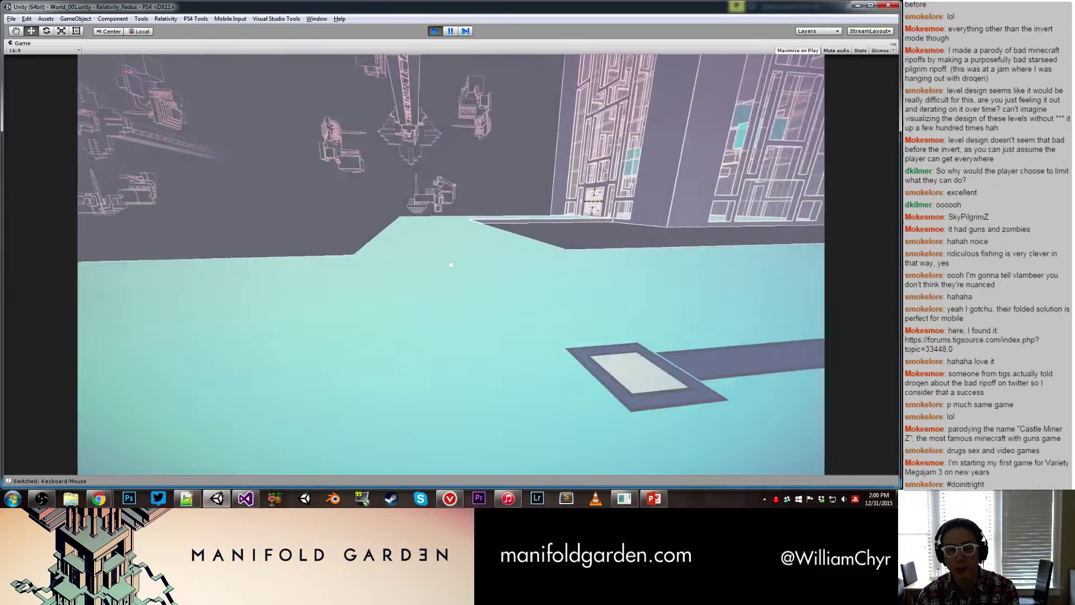
key(w)
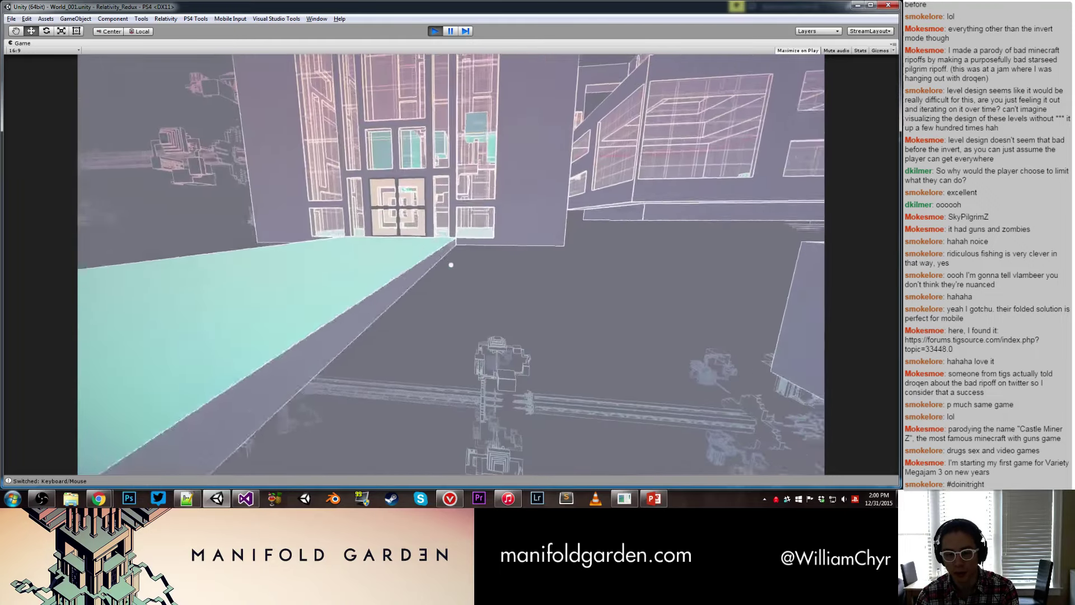
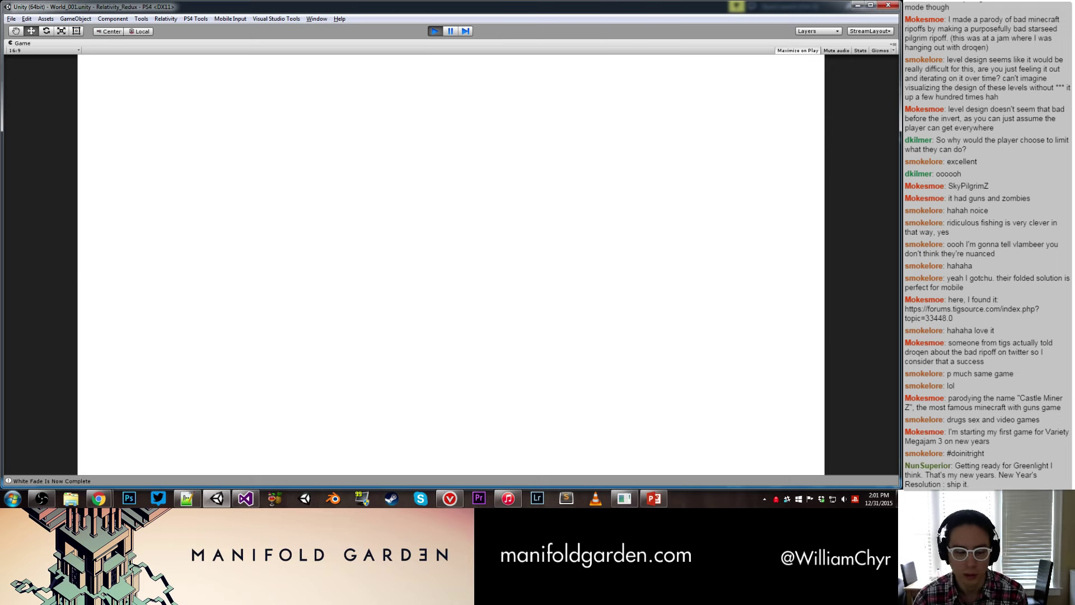
Step: Stop the game, close the console log, then briefly start and stop play mode again
key(ctrl+shift+p)
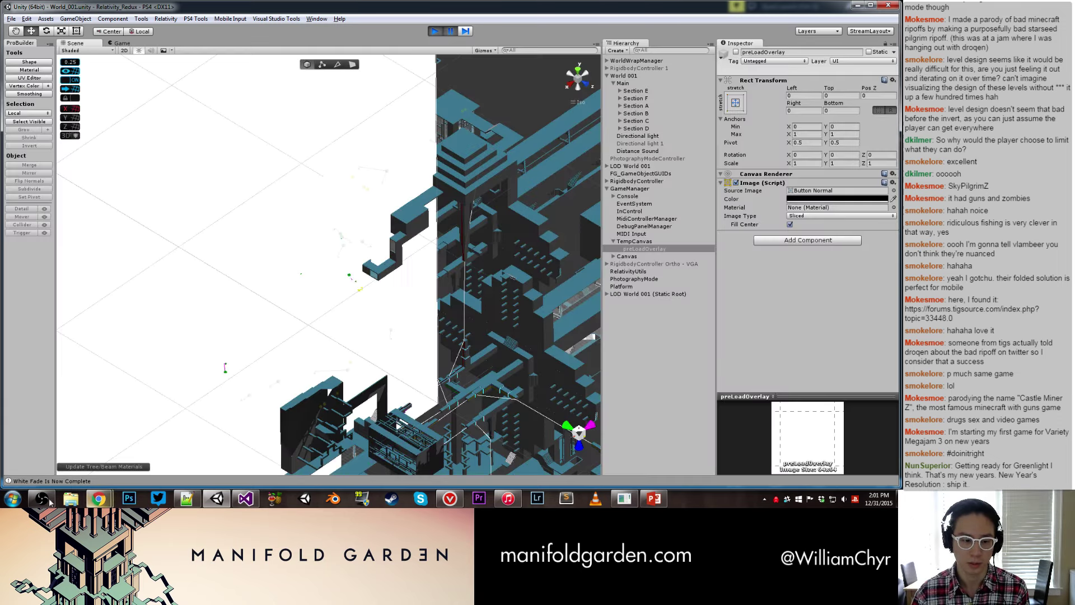
key(alt+Tab)
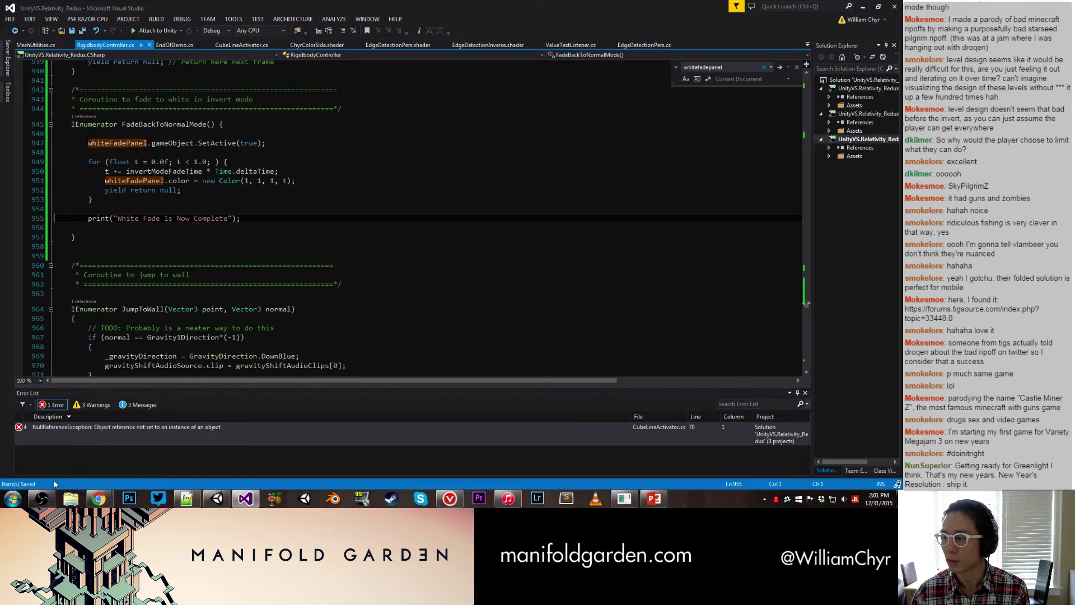
key(alt+Tab)
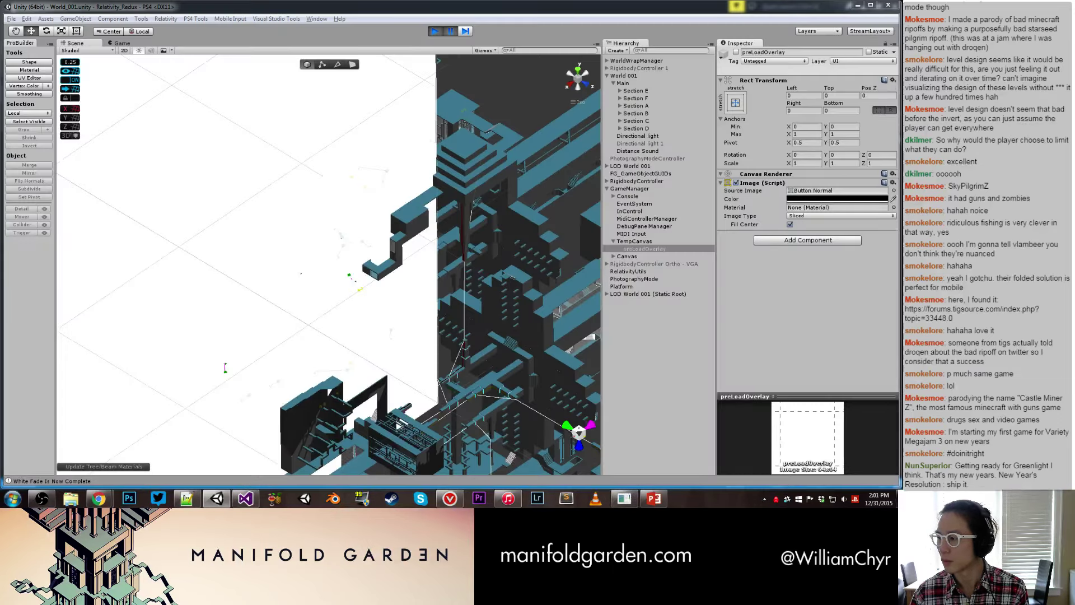
drag(1074, 76, 902, 58)
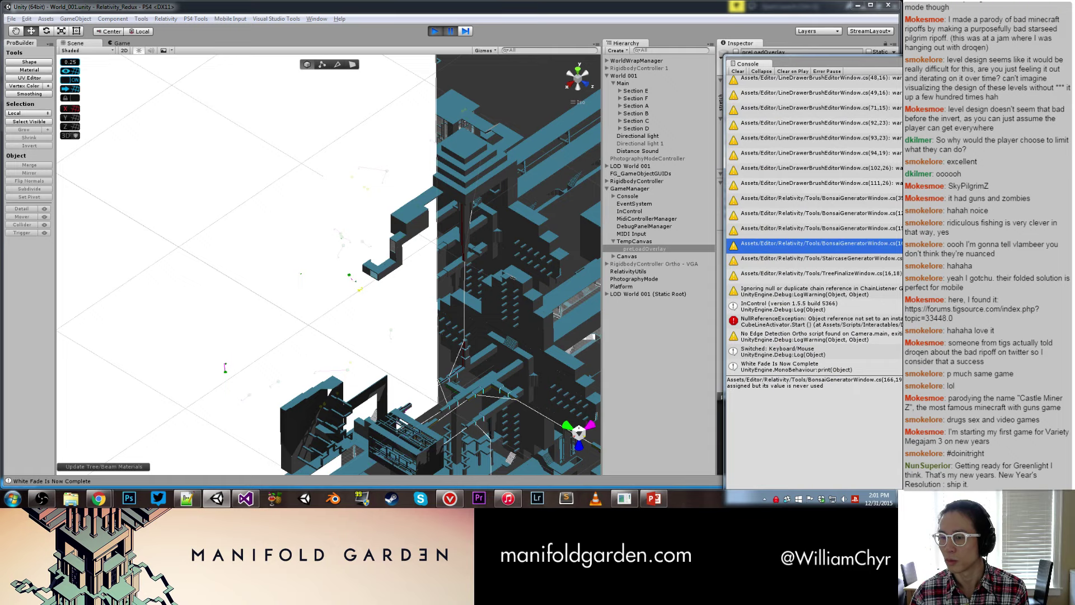
key(ctrl+shift+c)
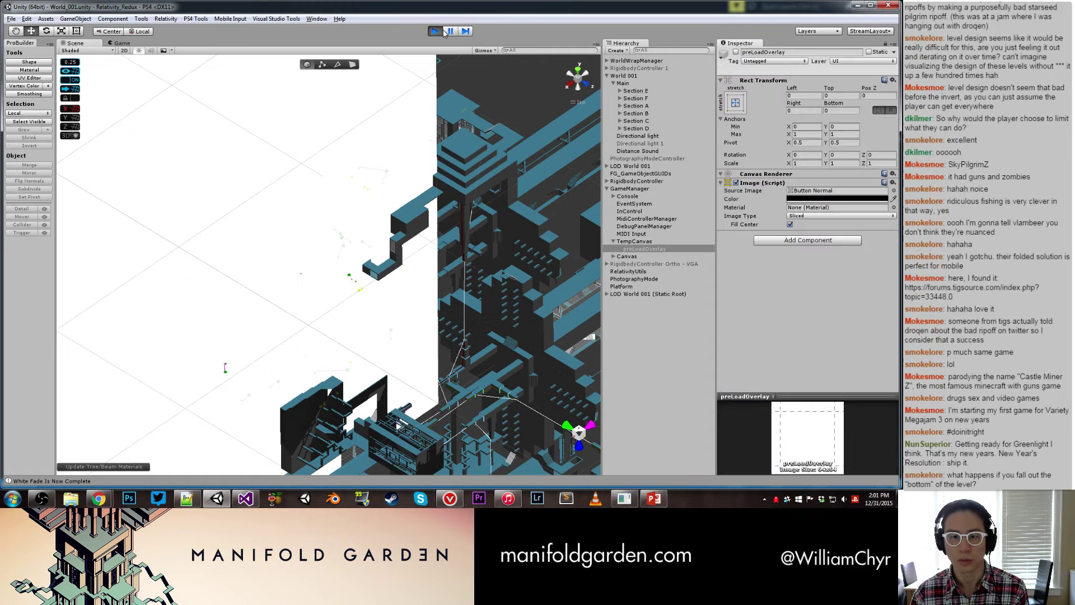
click(440, 32)
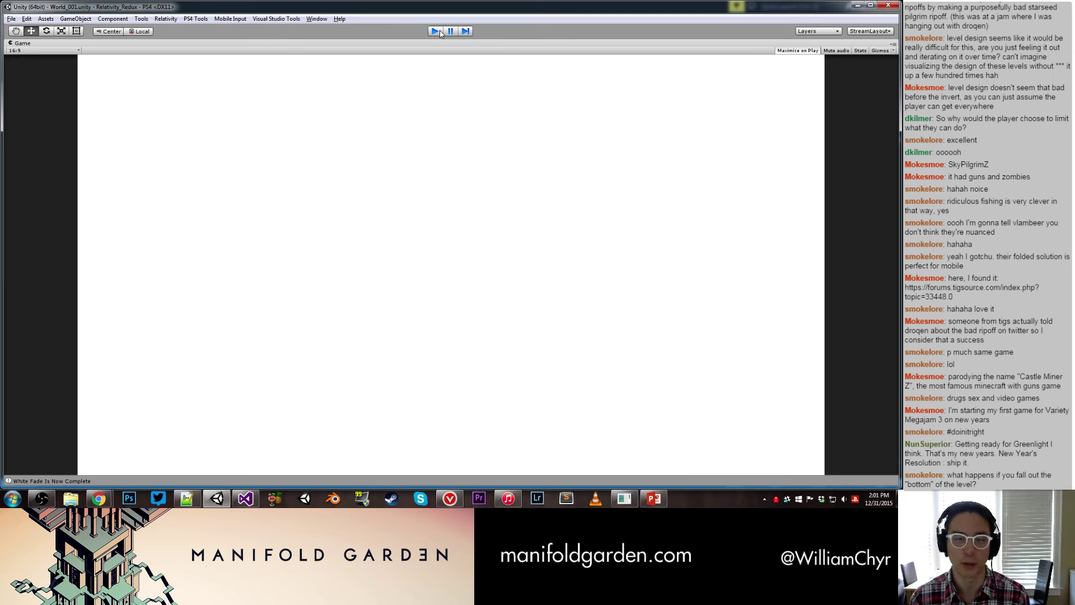
click(440, 32)
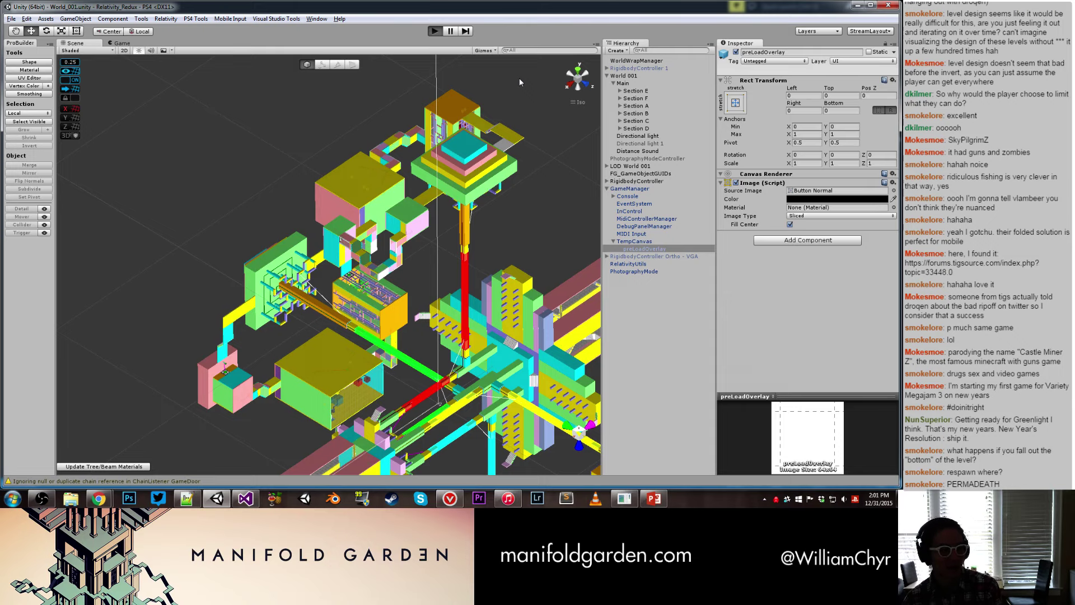
Step: Restart play, shift gravity toward the stairs room, enable invert mode, and walk off the ledge into the void
click(435, 30)
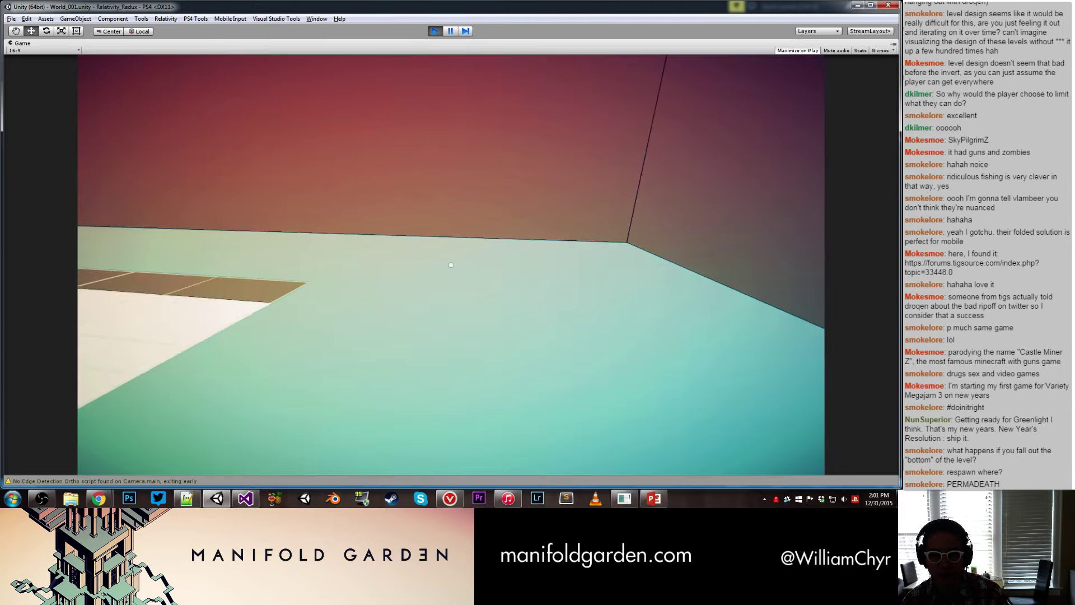
click(451, 265)
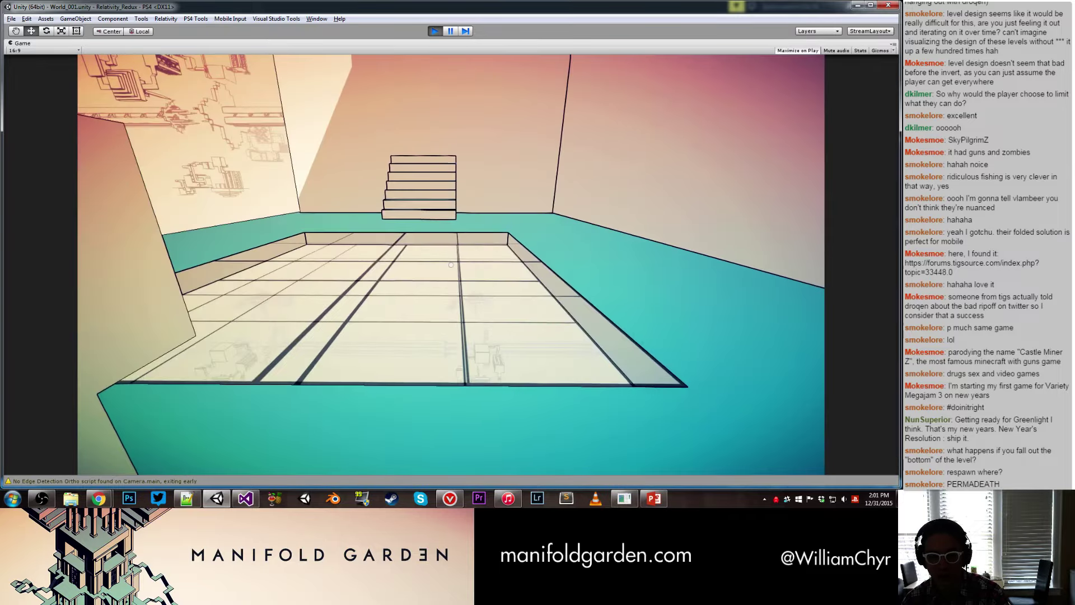
key(i)
key(w)
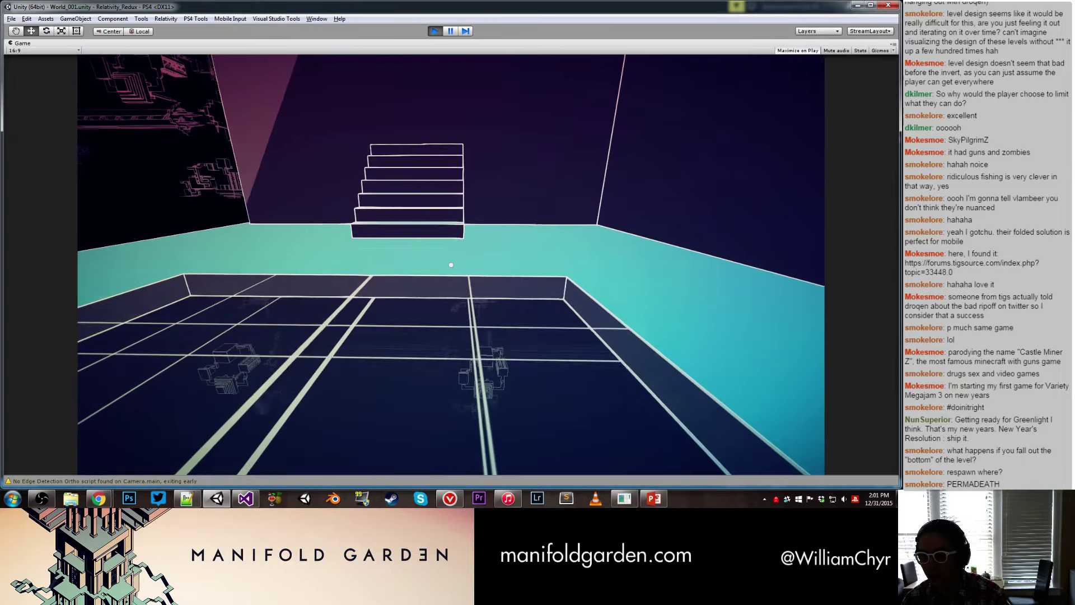
key(w)
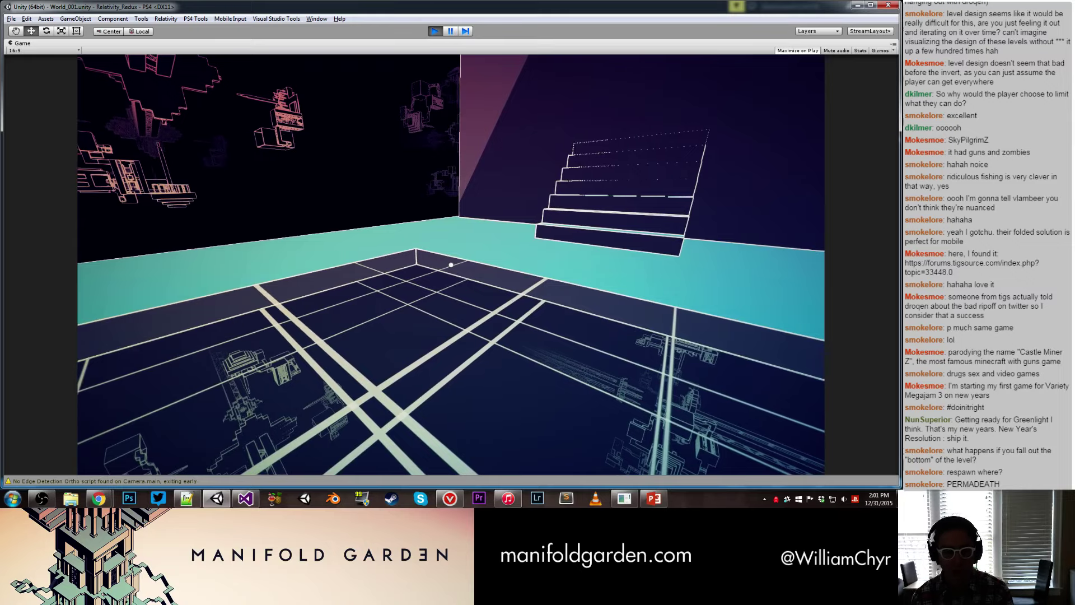
key(w)
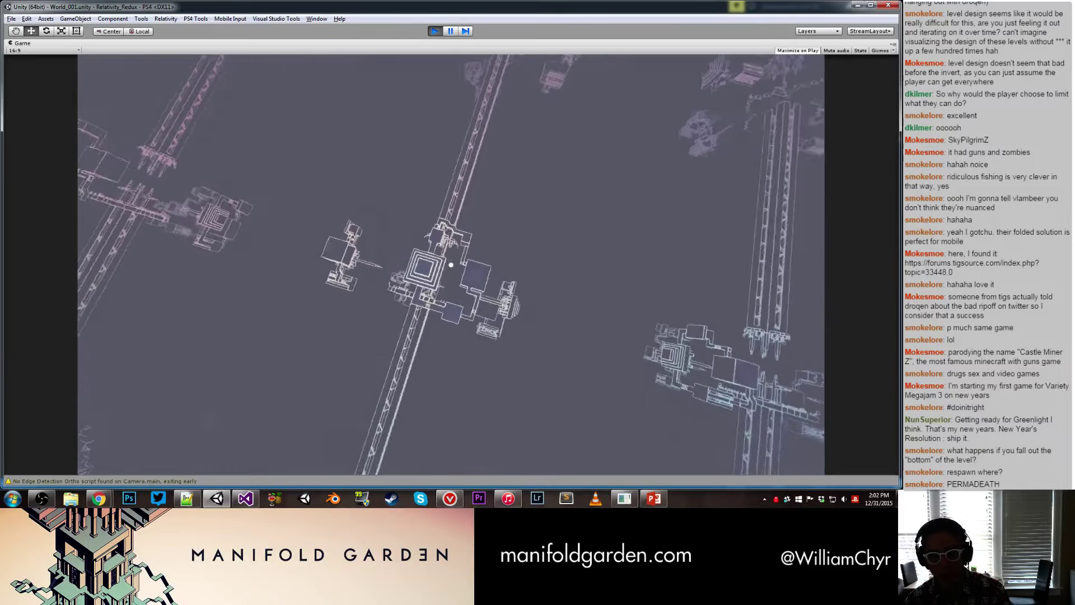
key(Escape)
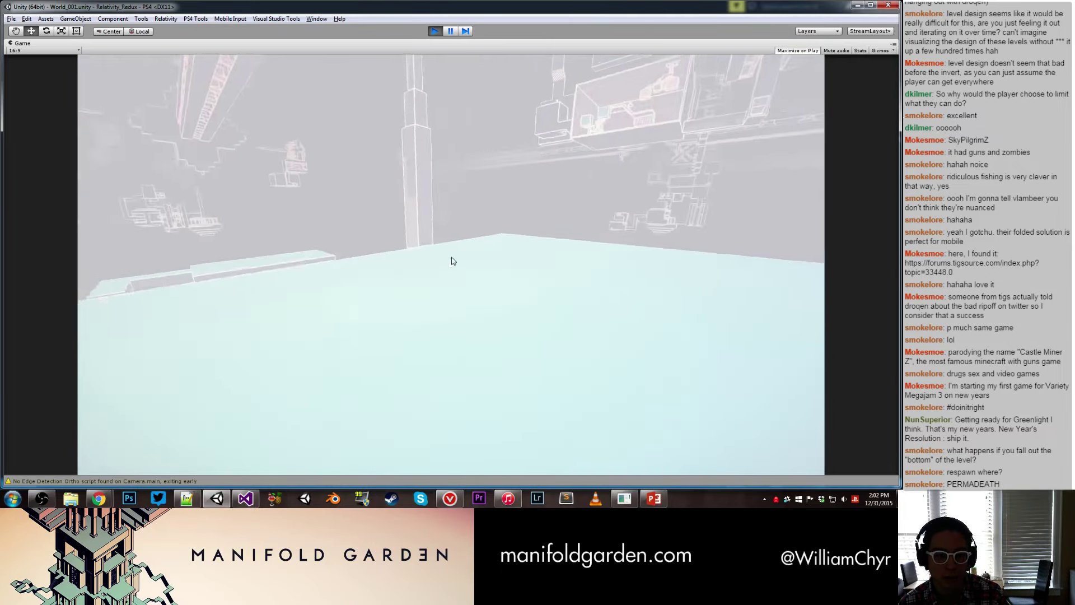
Step: Walk across the pale platform until the white fade, then stop the game
key(w)
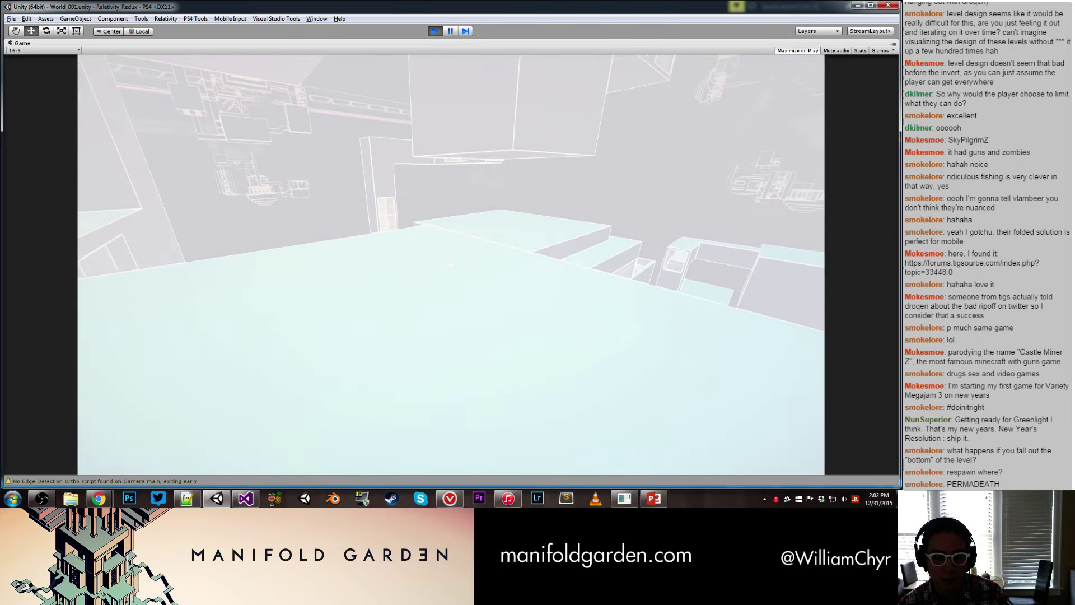
key(w)
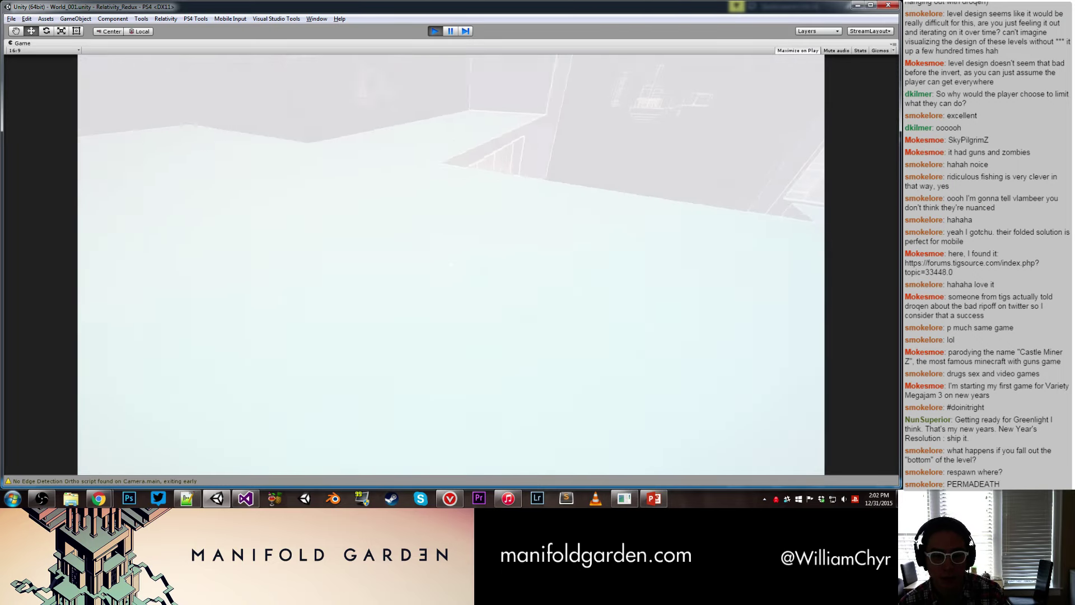
key(w)
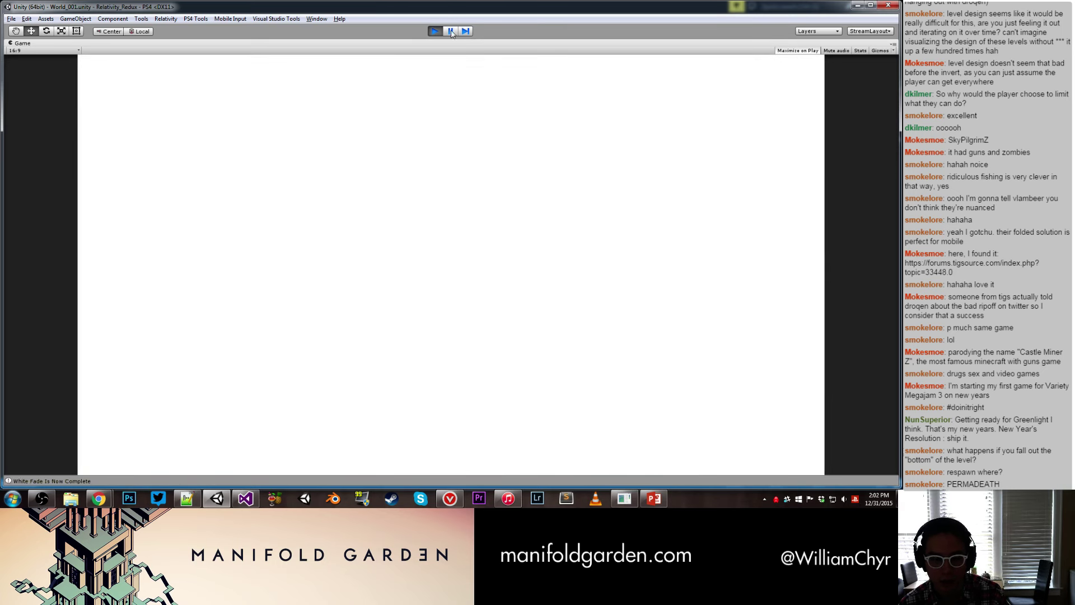
key(ctrl+p)
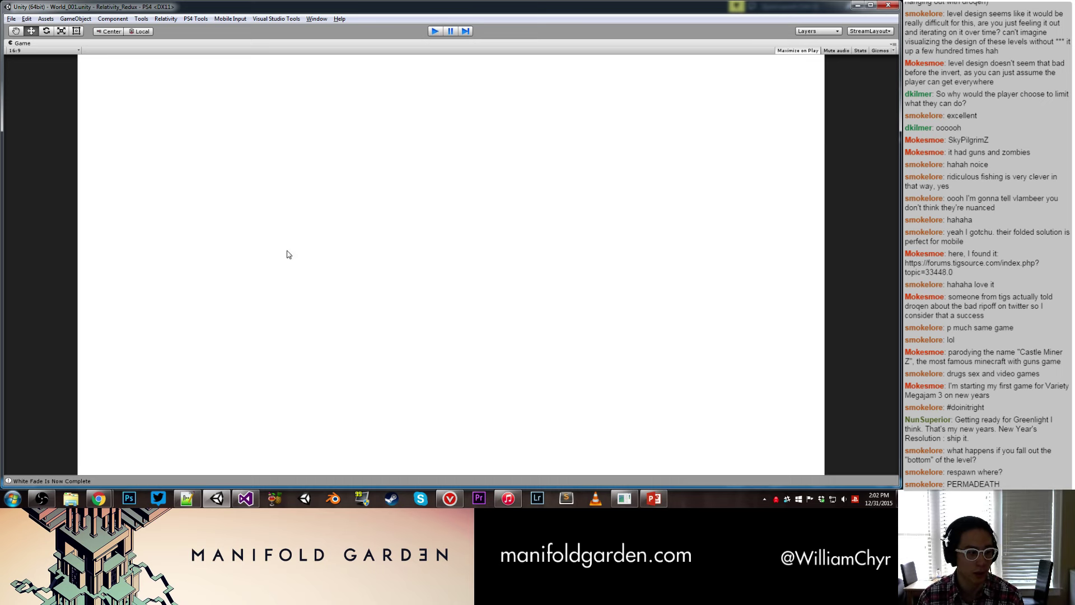
click(245, 498)
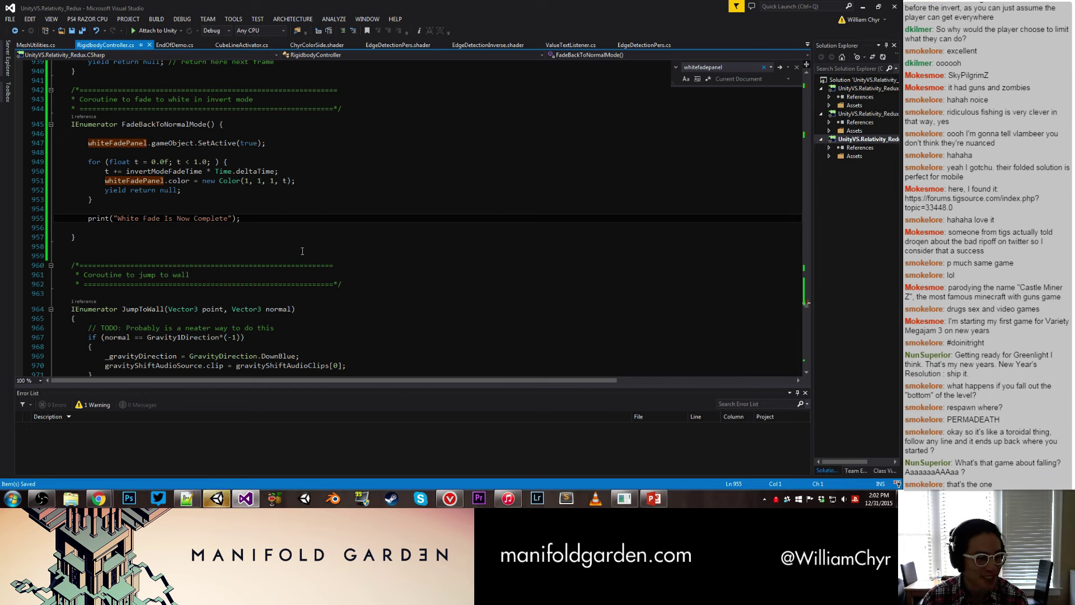
Step: Copy the FadeBackToNormalMode coroutine with its comment and paste it below line 957
click(72, 237)
click(68, 226)
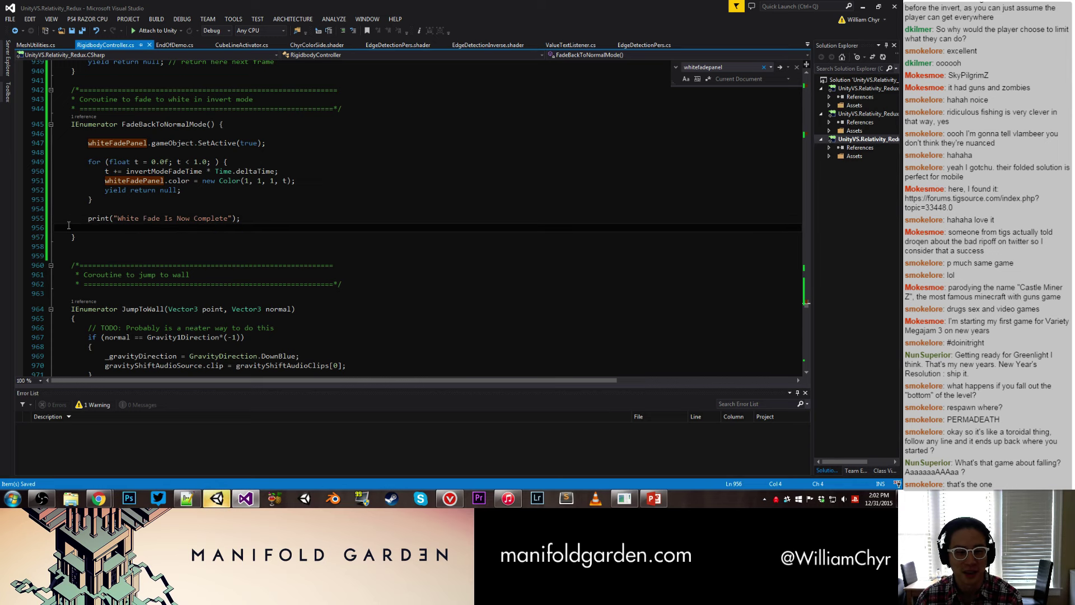
click(59, 226)
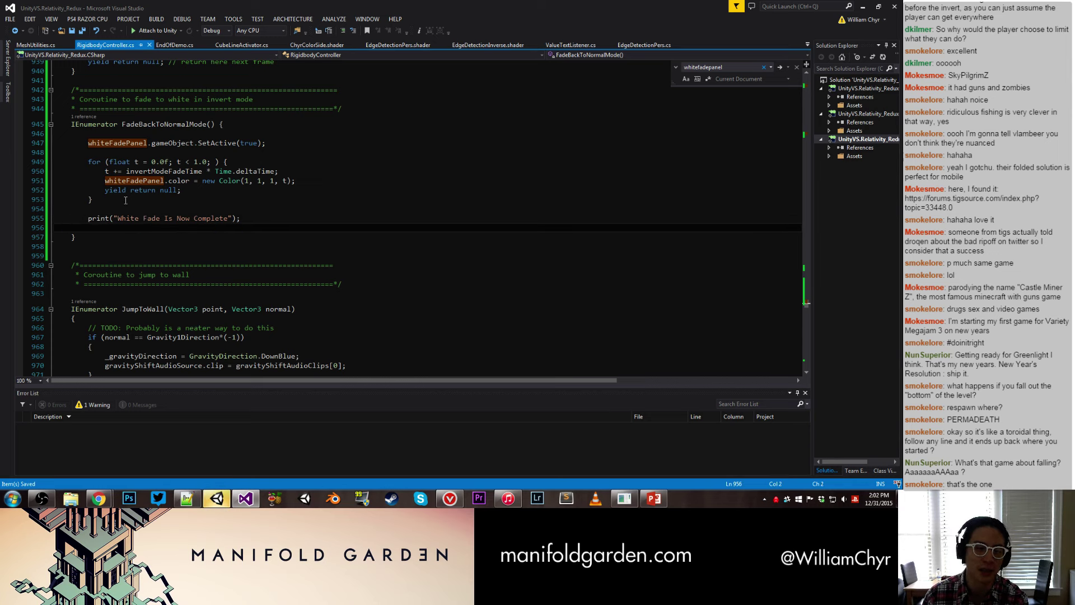
key(Down)
key(End)
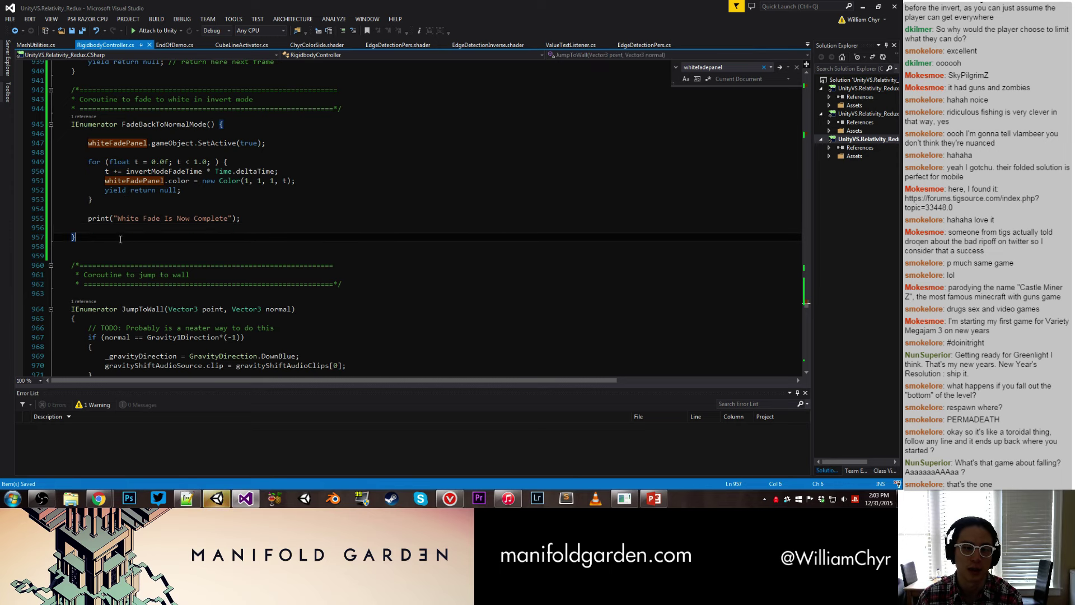
drag(81, 110, 99, 236)
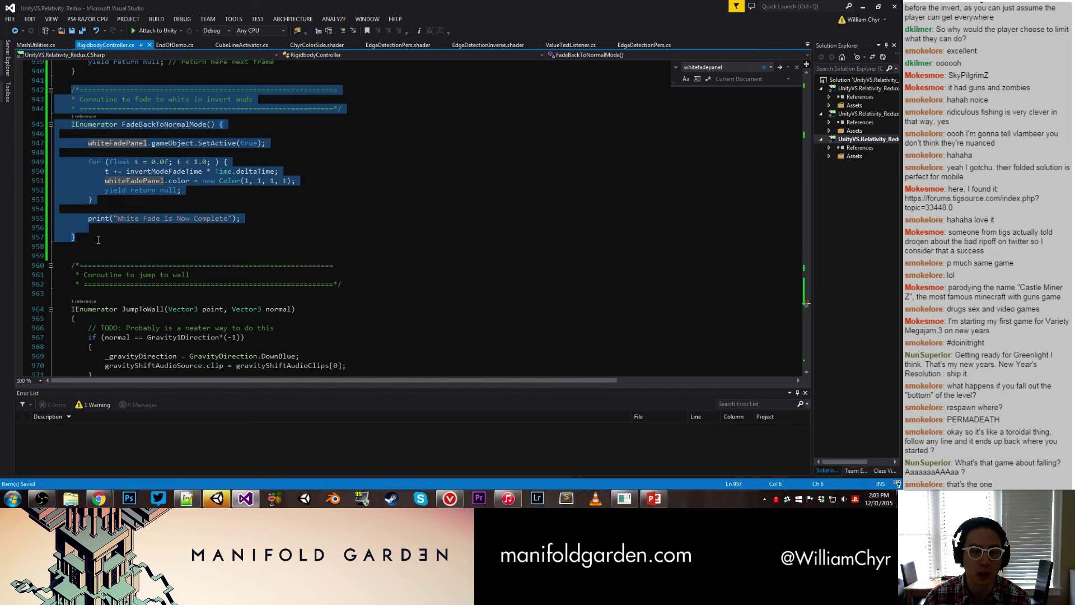
click(99, 239)
key(Return)
key(Return)
text(/*============================================================= * Coroutine to fade to white in invert mode * ============================================================*/ IEnumerator FadeBackToNormalMode() {  	whiteFadePanel.gameObject.SetActive(true);  	for (float t = 0.0f; t < 1.0; ) { 		t += invertModeFadeTime * Time.deltaTime; 		whiteFadePanel.color = new Color(1, 1, 1, t); 		yield return null; 	}  	print("White Fade Is Now Complete");  })
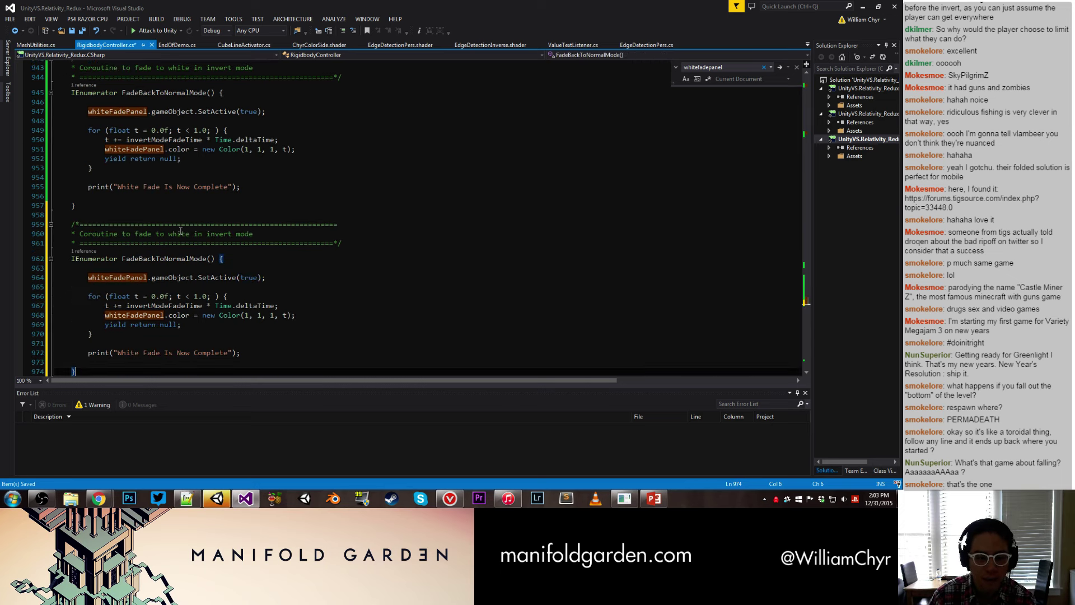
Step: Change the copied comment's ending to 'back', then open an announcement GIF in Internet Explorer
drag(155, 234, 250, 235)
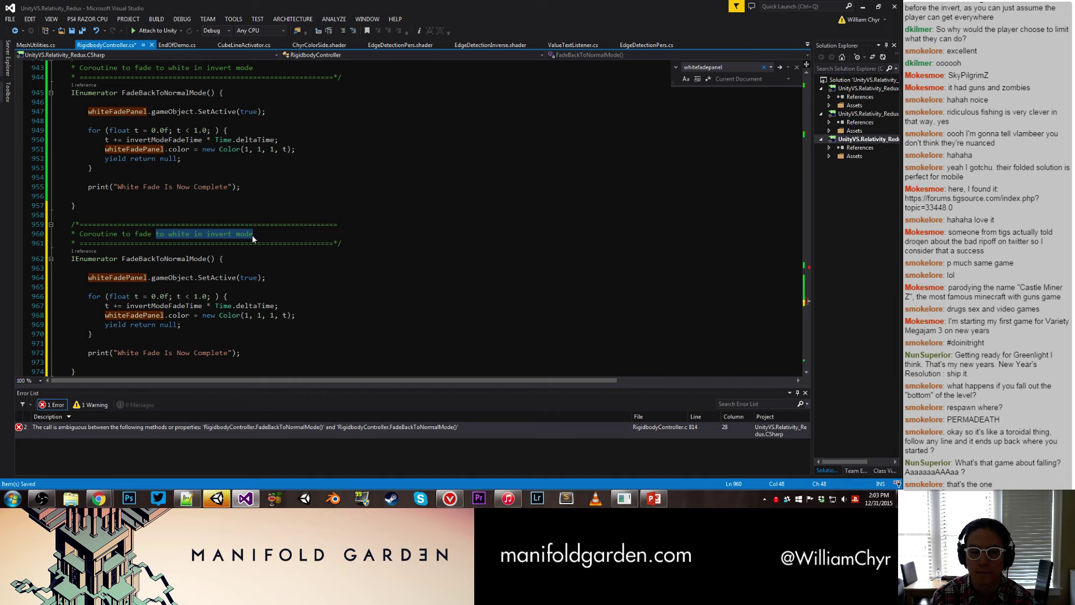
text(back)
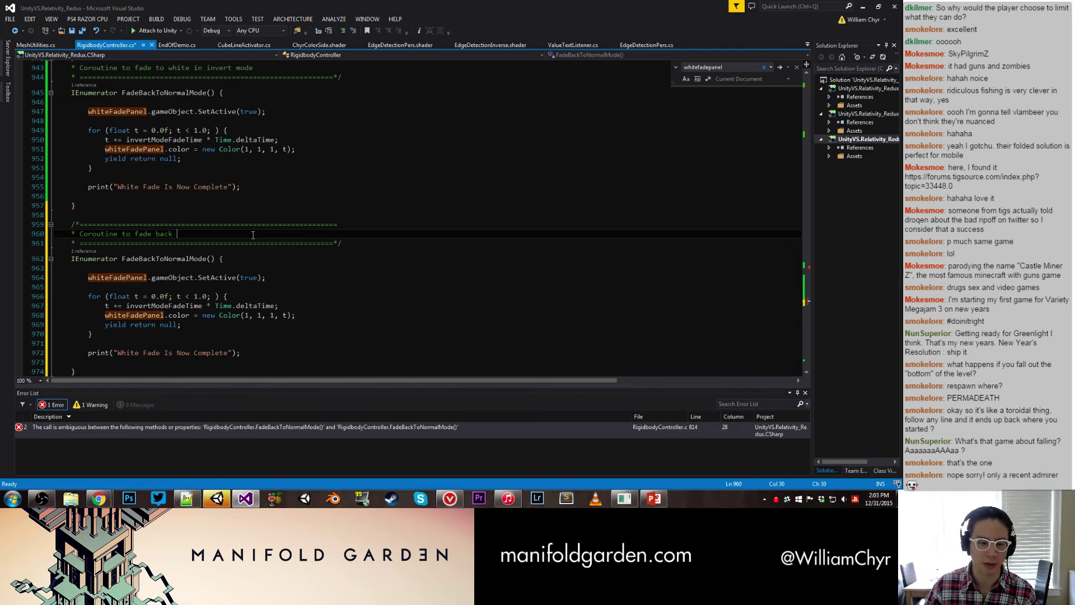
click(71, 498)
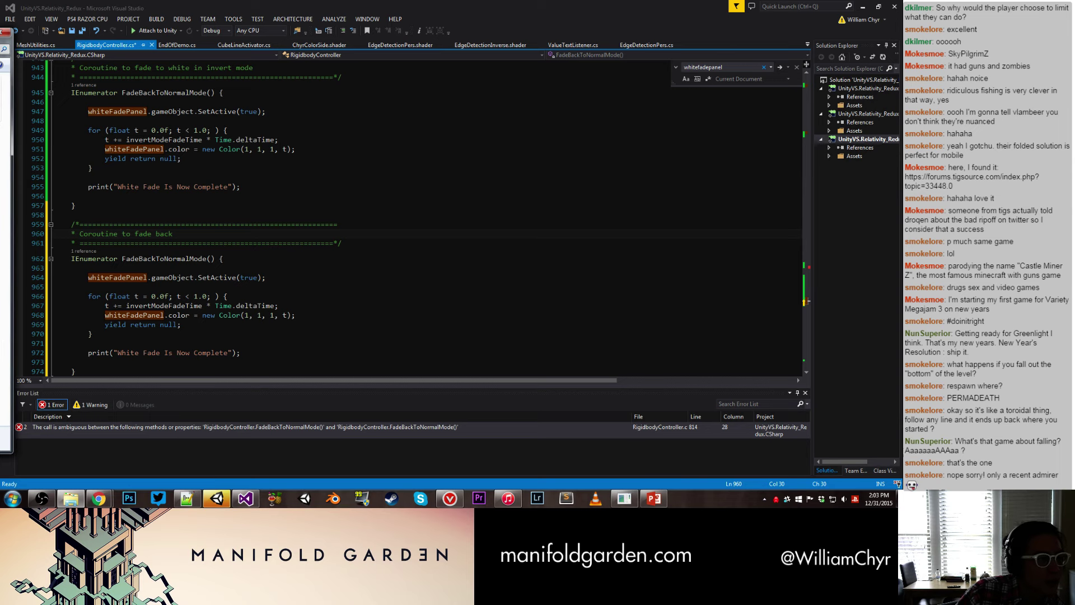
key(Return)
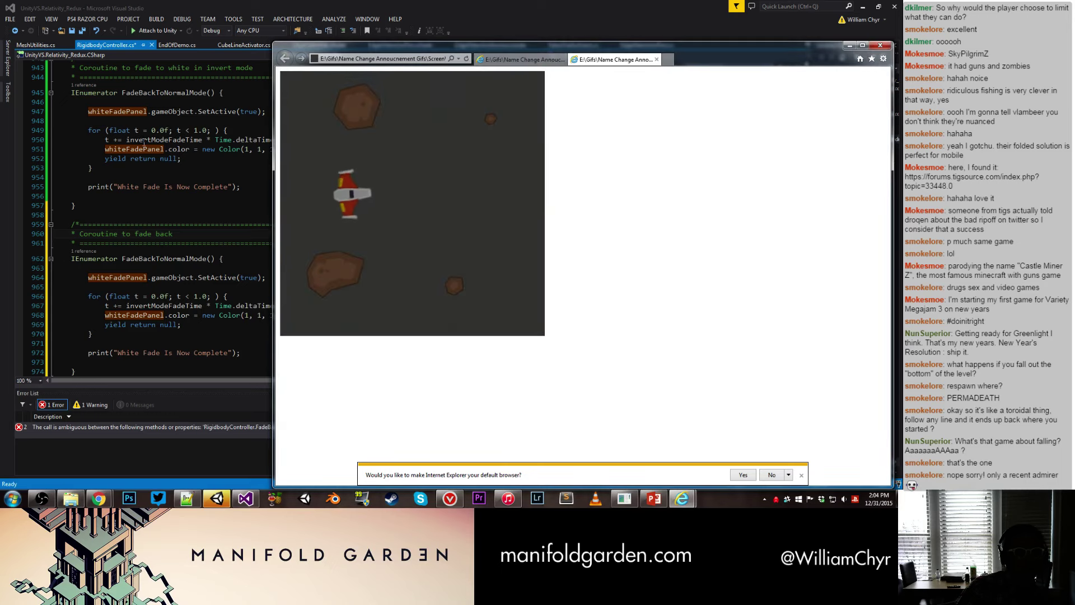
Step: View the torus spaceship GIF in the second tab, then return to Visual Studio
click(517, 59)
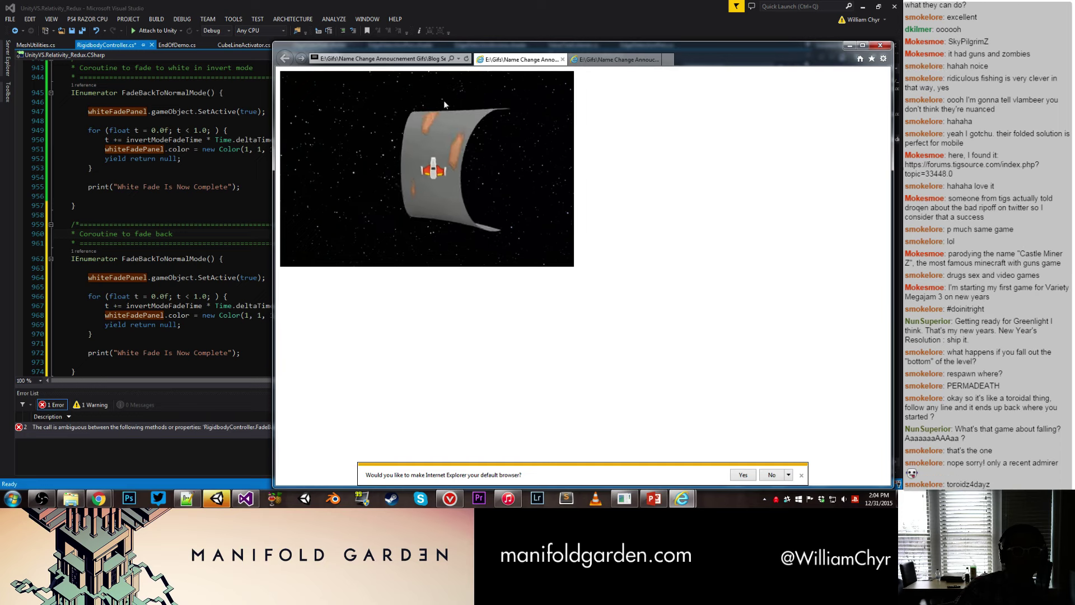
click(487, 25)
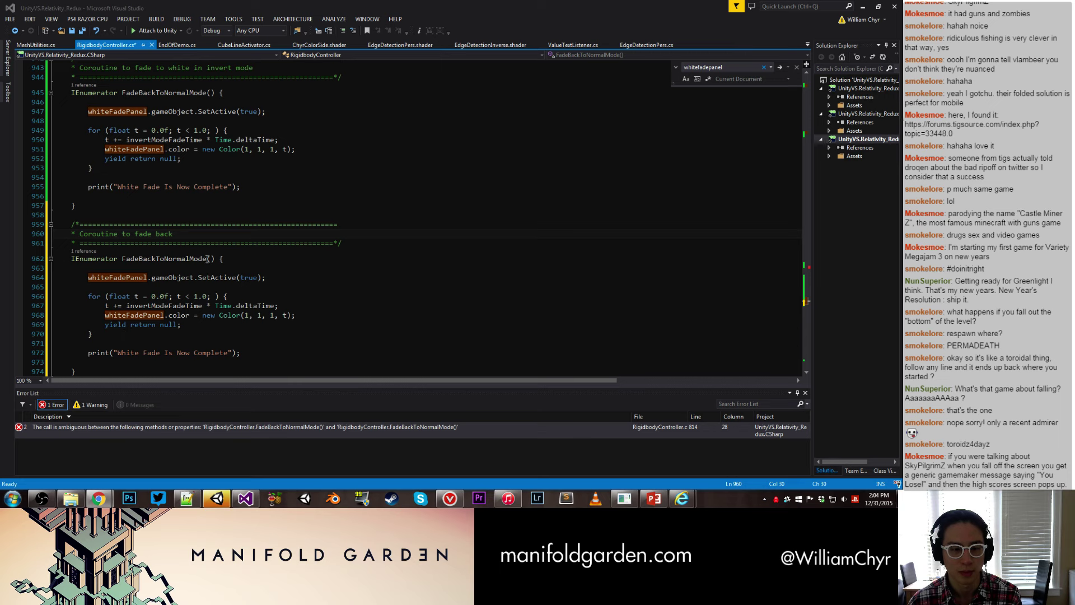
Step: Rename the copy to FadeBackToInvertMode, delete its SetActive(true) line, use a time step of 1, and save
click(205, 234)
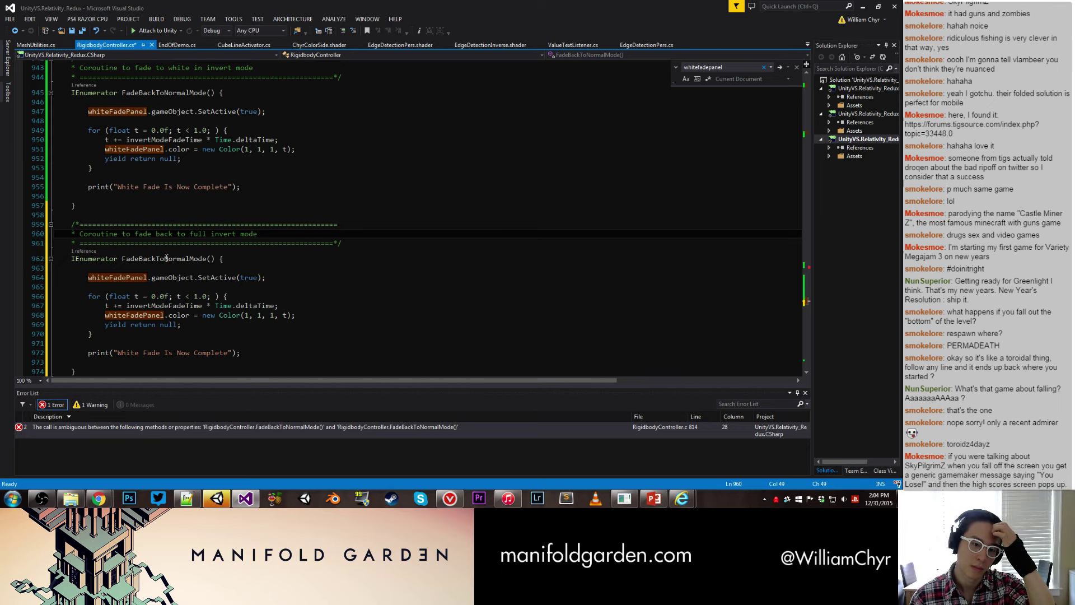
drag(166, 258, 175, 259)
text(I)
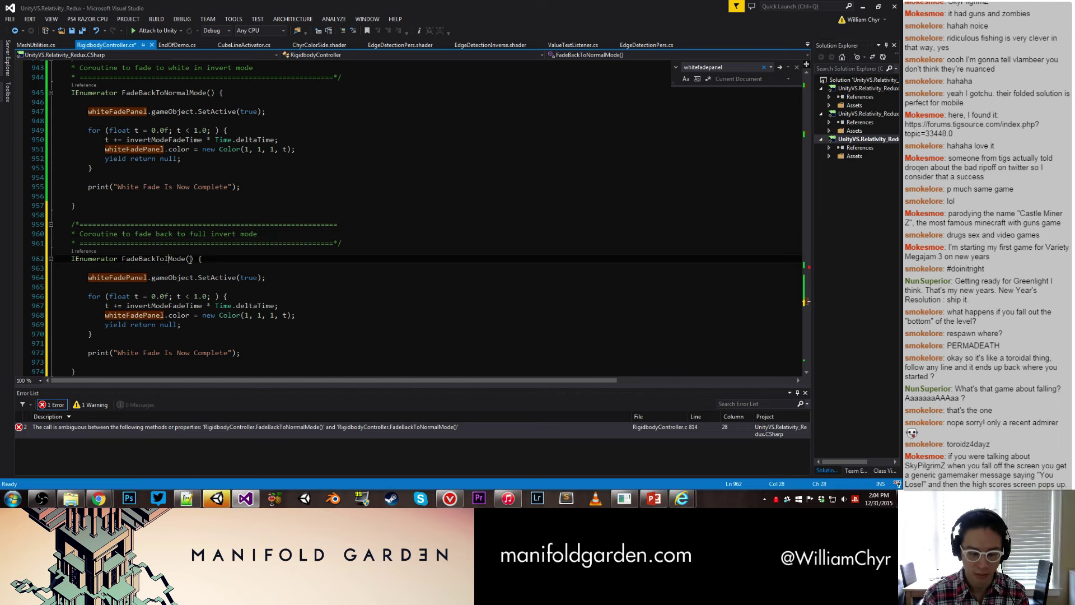
text(nvert)
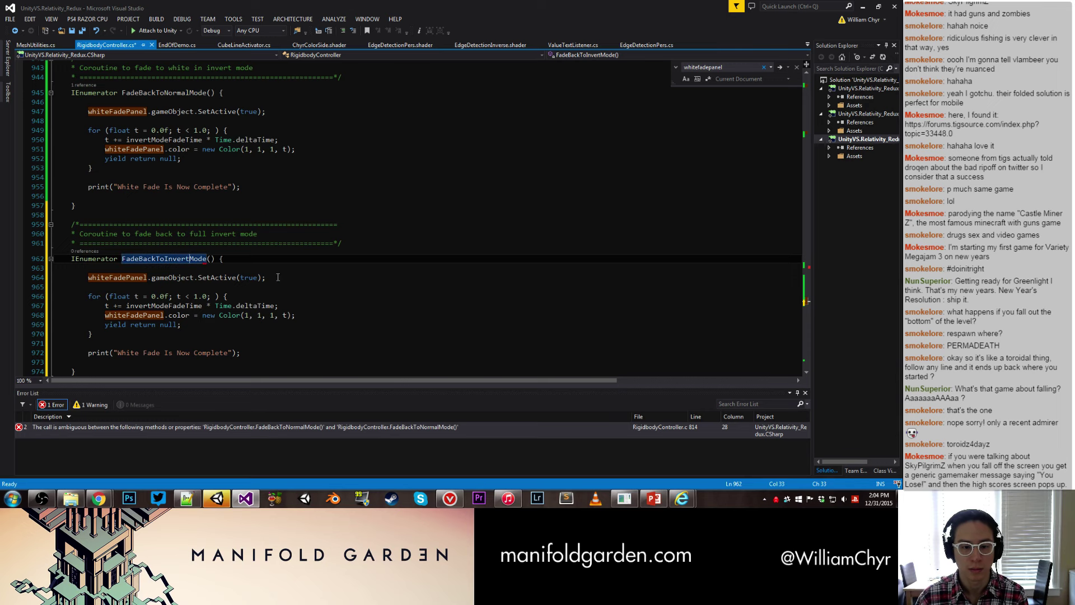
drag(266, 277, 48, 278)
key(BackSpace)
key(BackSpace)
key(BackSpace)
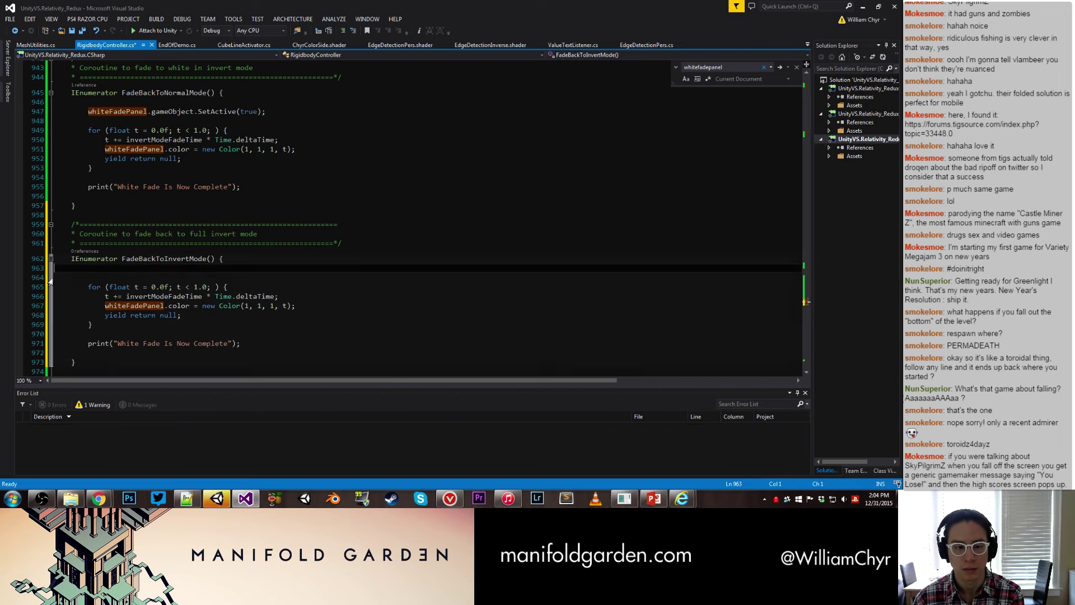
key(Down)
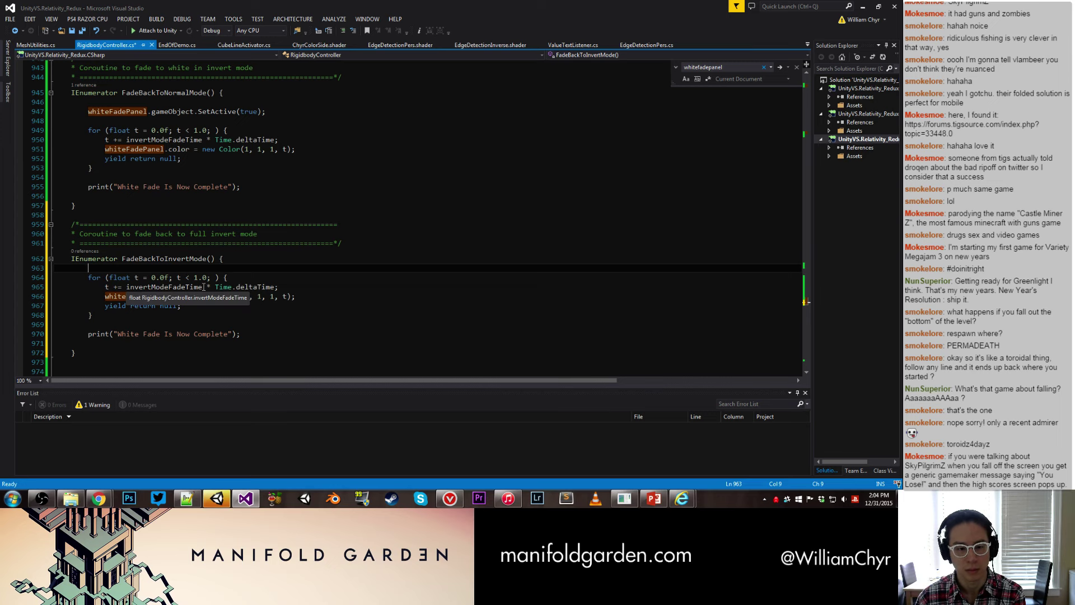
drag(204, 287, 148, 287)
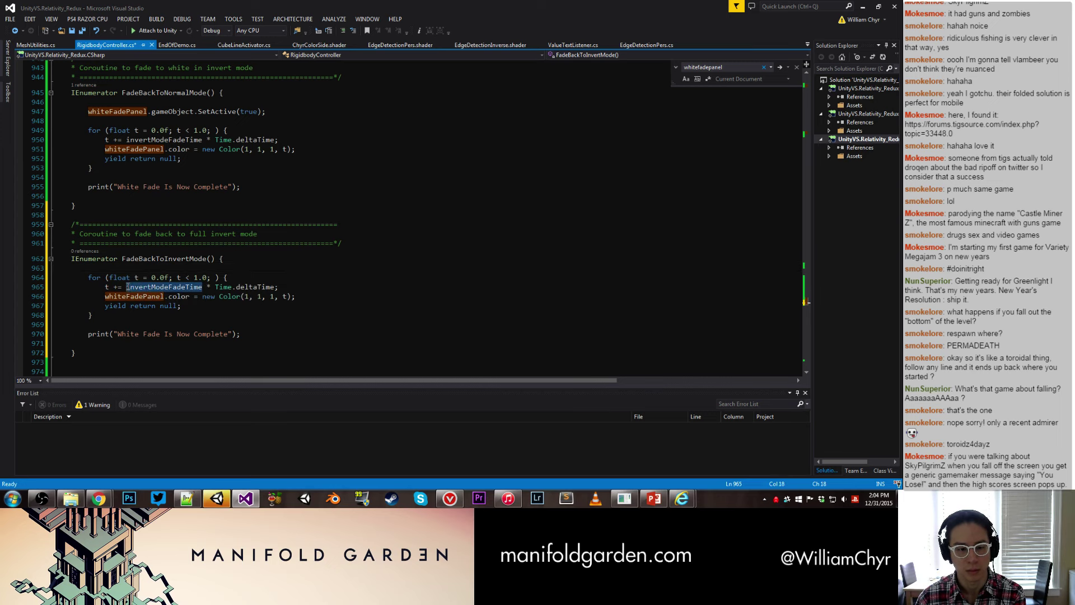
text(1)
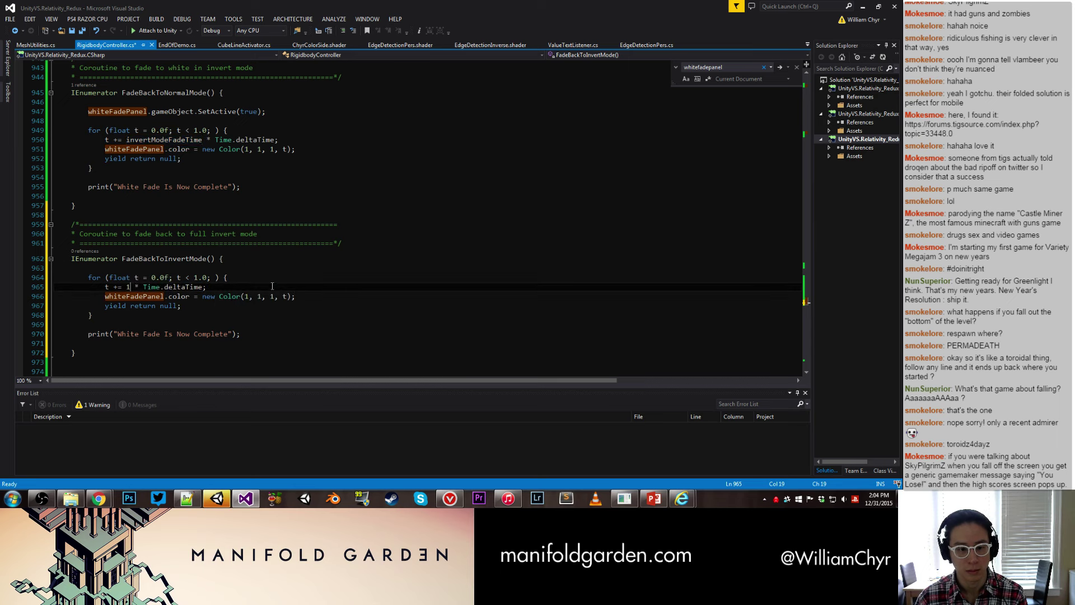
key(ctrl+s)
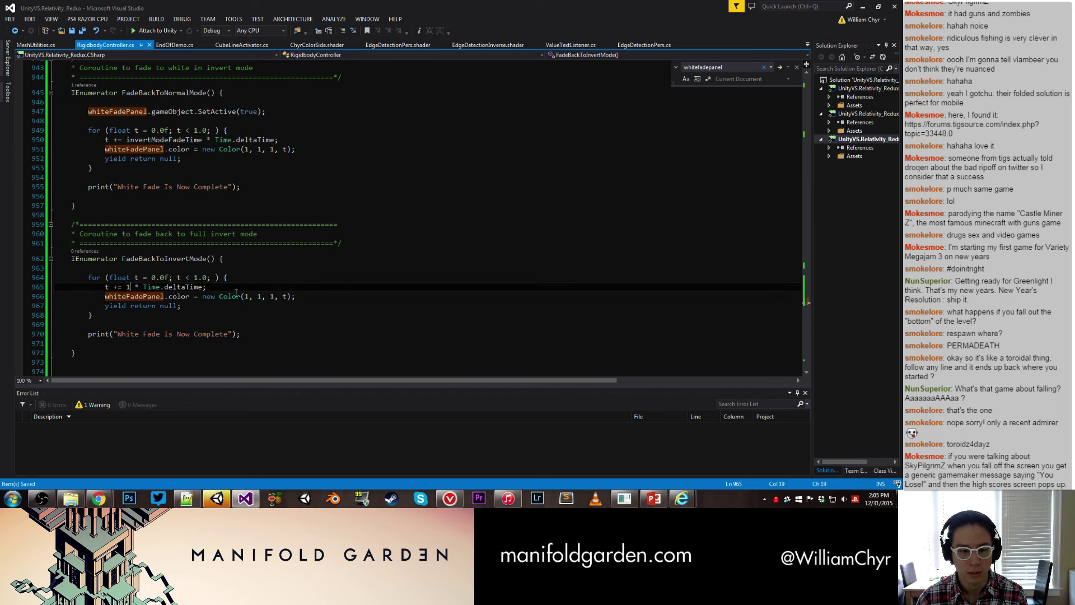
Step: Rework the loop's start value and limit so t counts down from 1.0
click(164, 278)
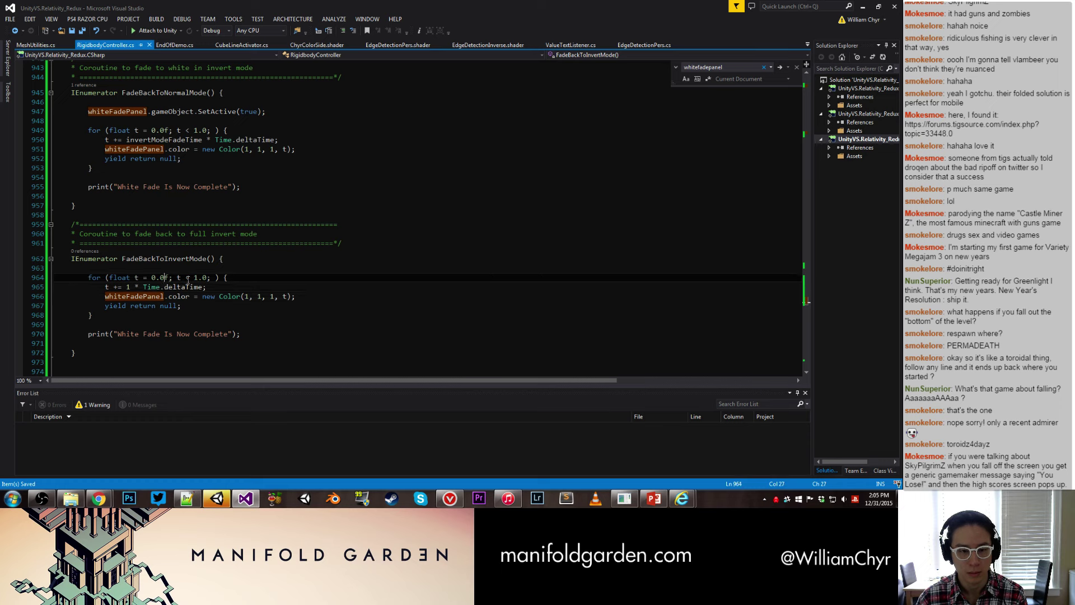
click(285, 295)
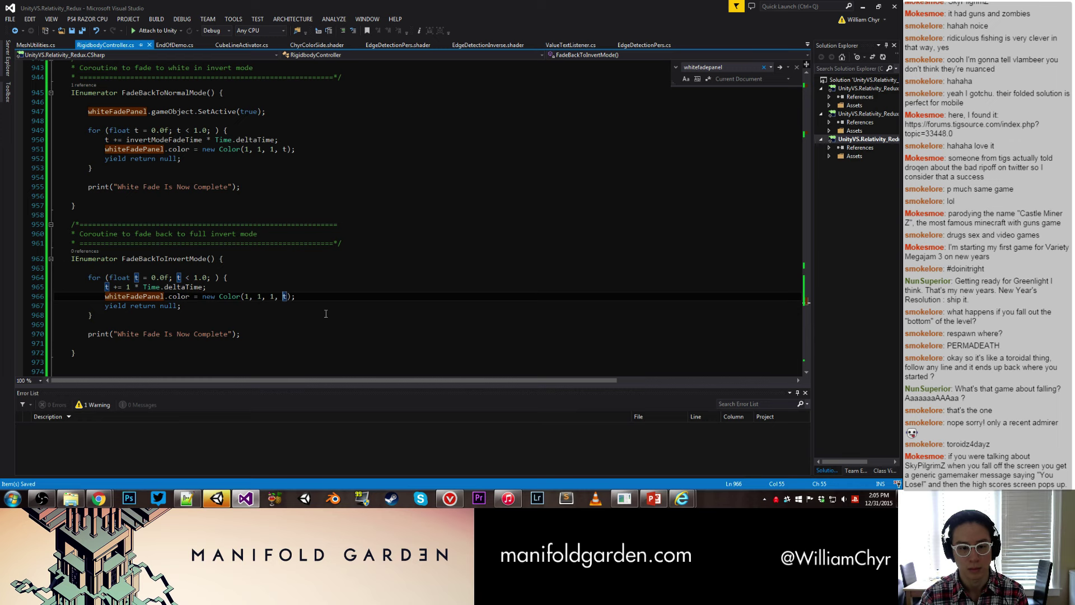
text(1 -)
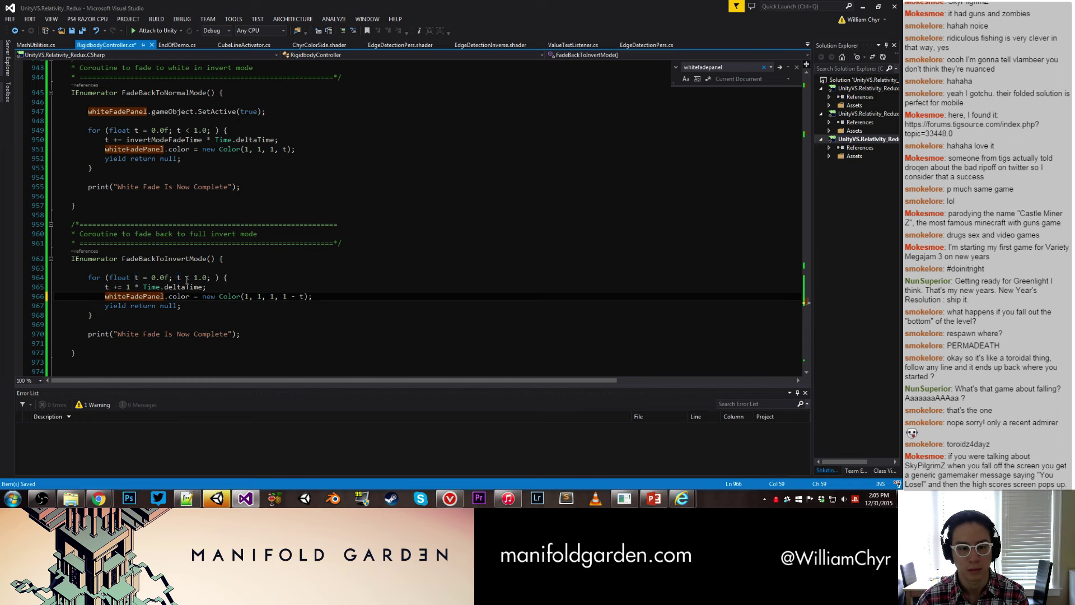
click(156, 278)
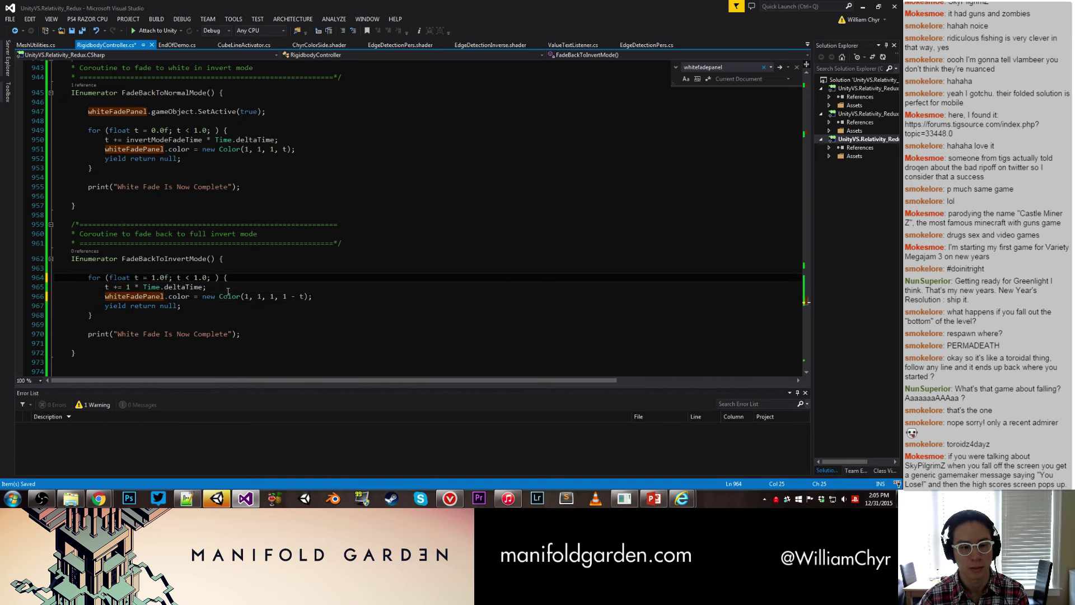
click(197, 278)
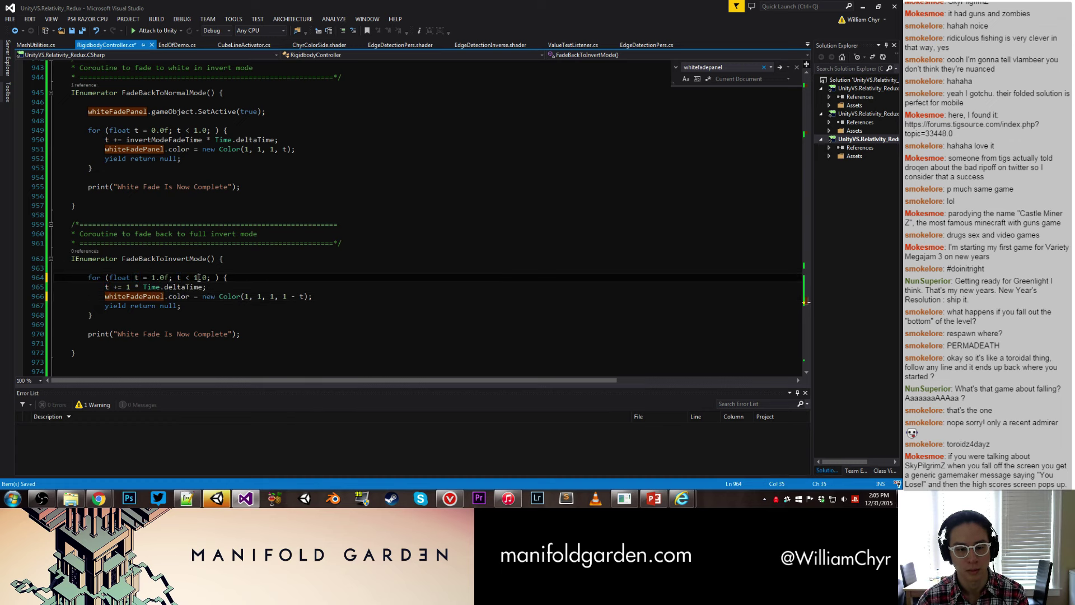
key(BackSpace)
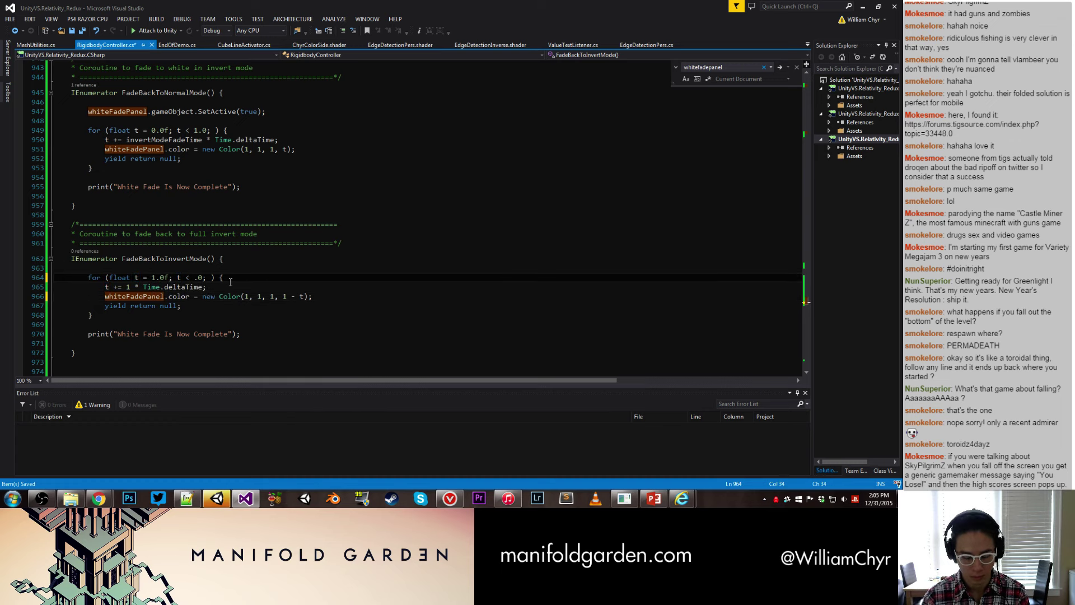
text(0)
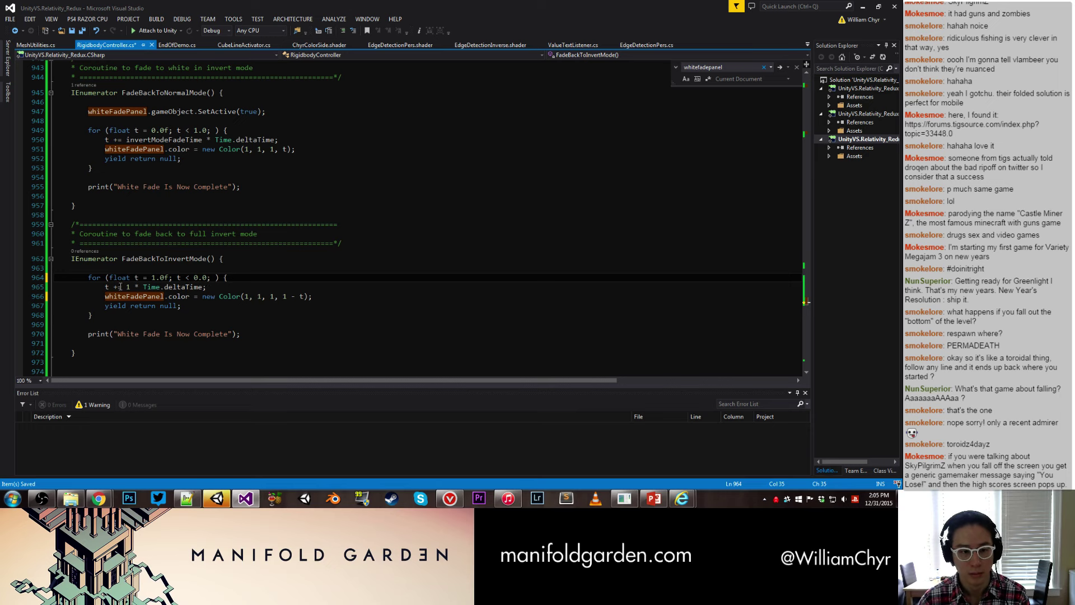
Step: Change the increment to t -=, set the alpha back to t, and print "Back to invert mode"
click(117, 287)
key(BackSpace)
text(-)
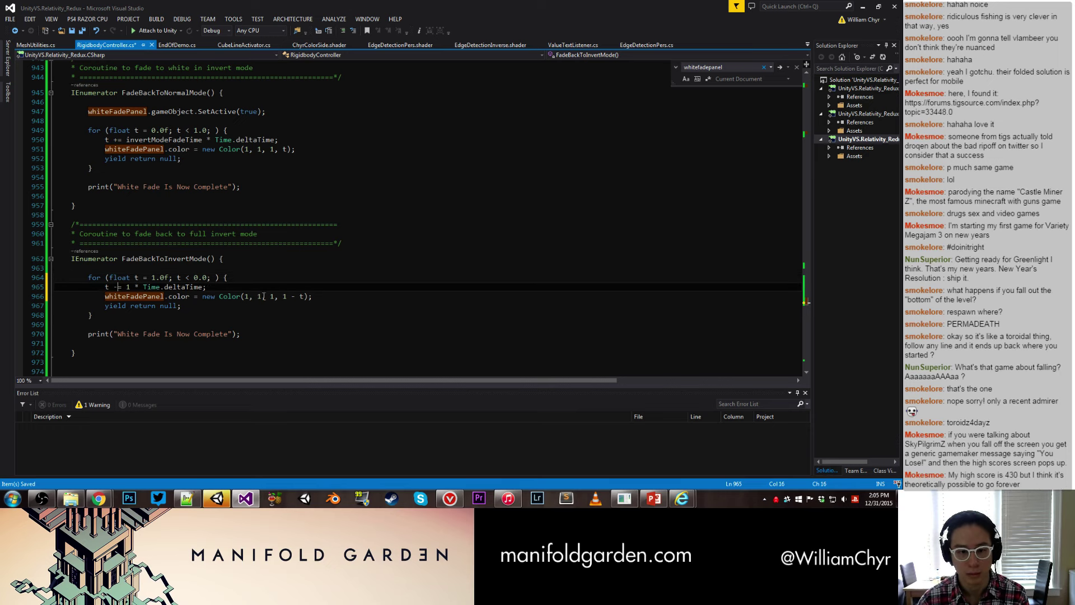
click(297, 296)
key(BackSpace)
key(BackSpace)
key(BackSpace)
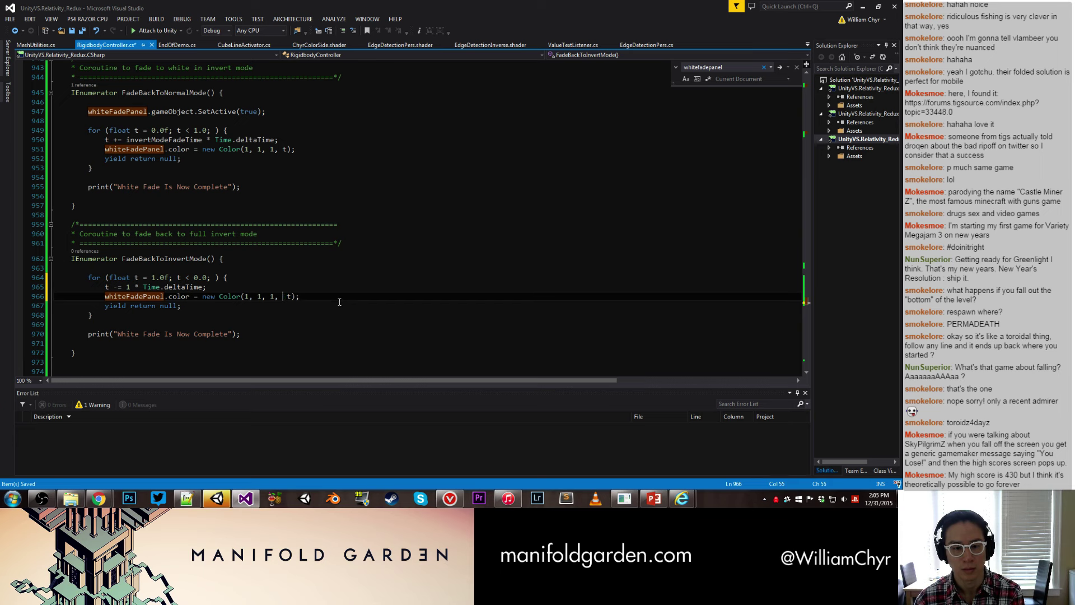
key(BackSpace)
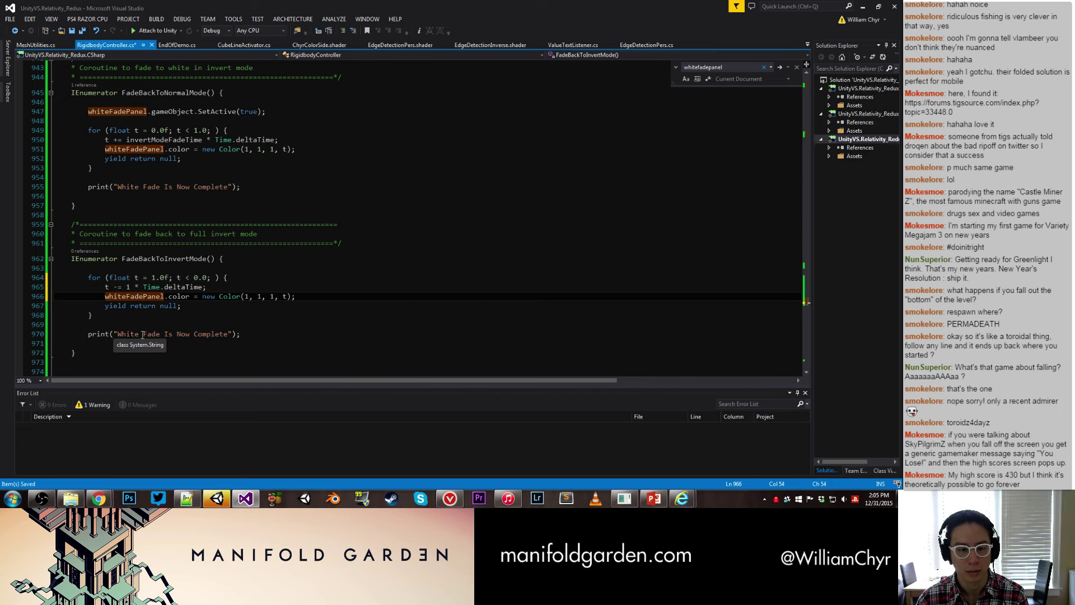
drag(117, 334, 229, 333)
text(Back )
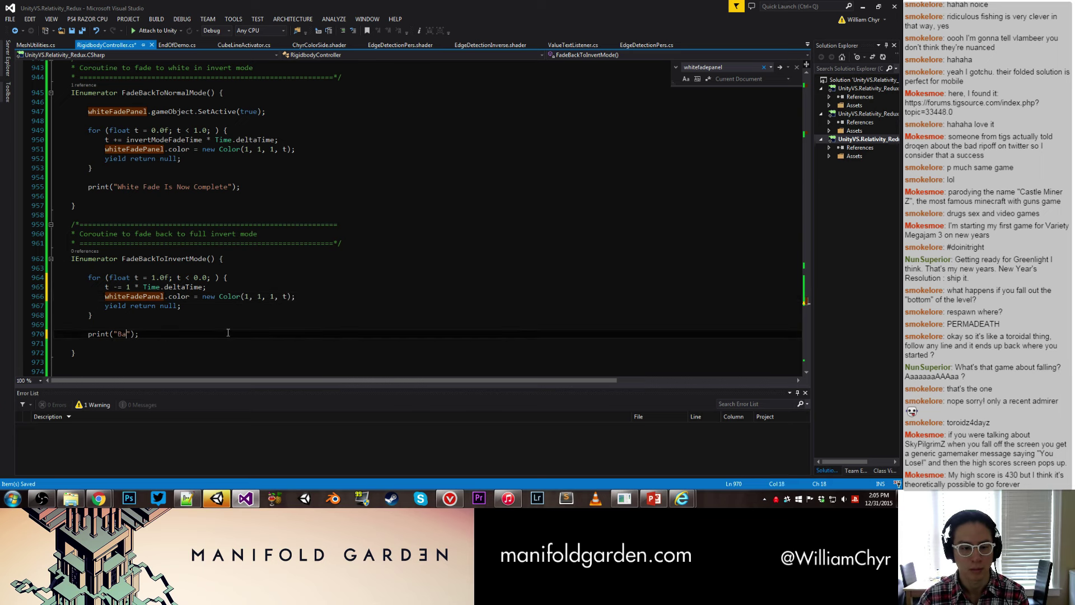
text(to invert mode)
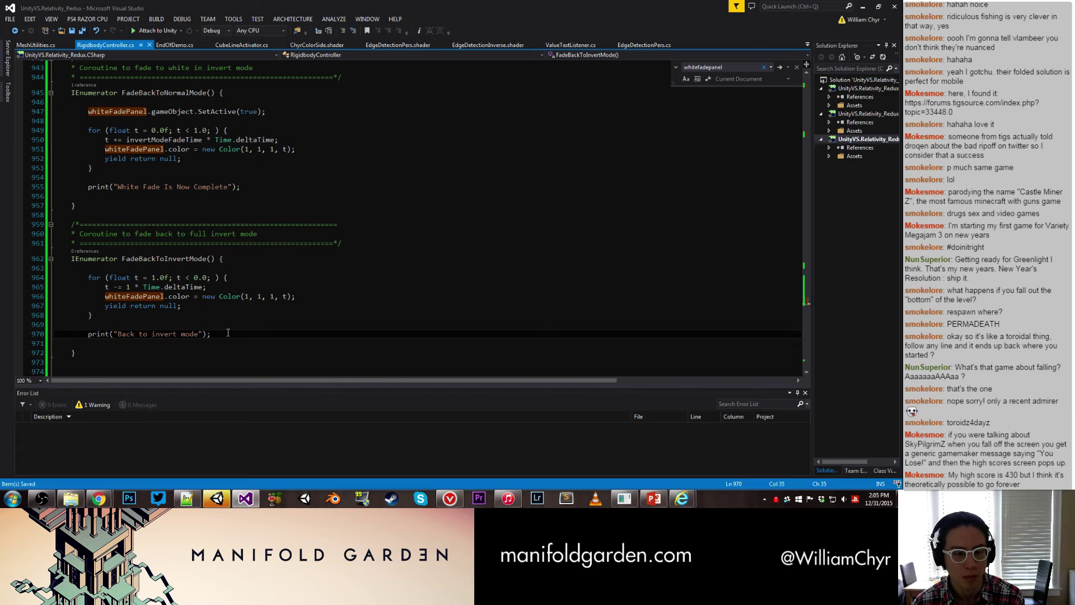
scroll(229, 332, up, 15)
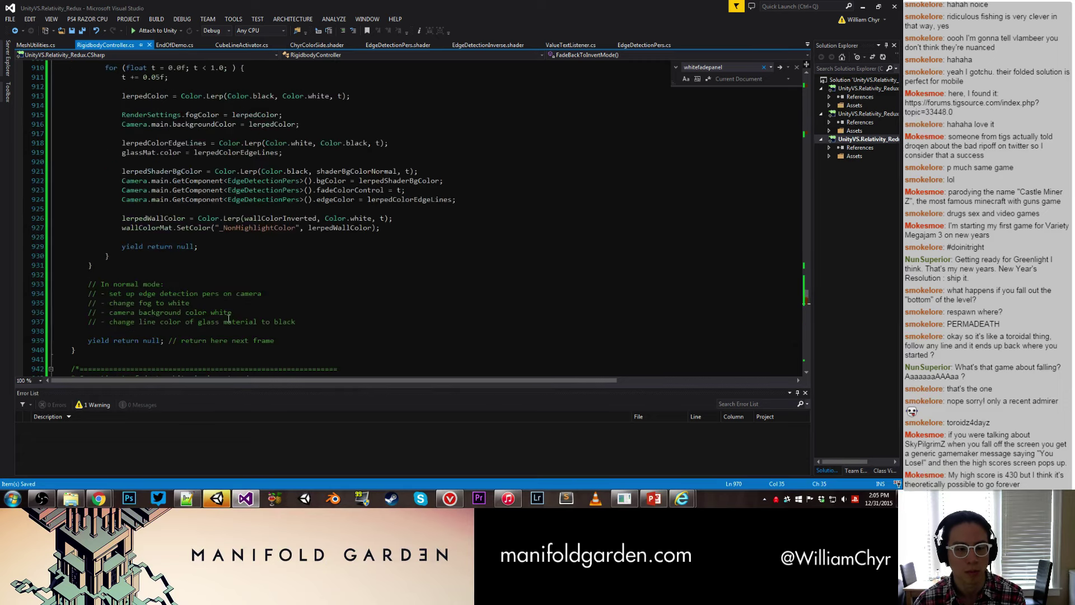
scroll(229, 325, down, 14)
scroll(229, 318, up, 20)
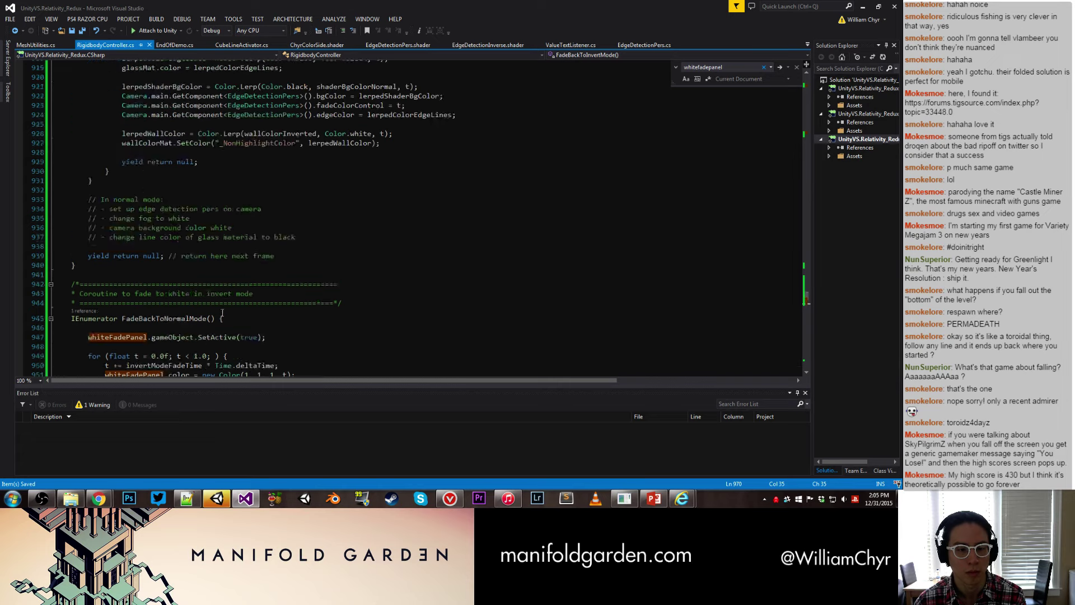
scroll(222, 313, up, 5)
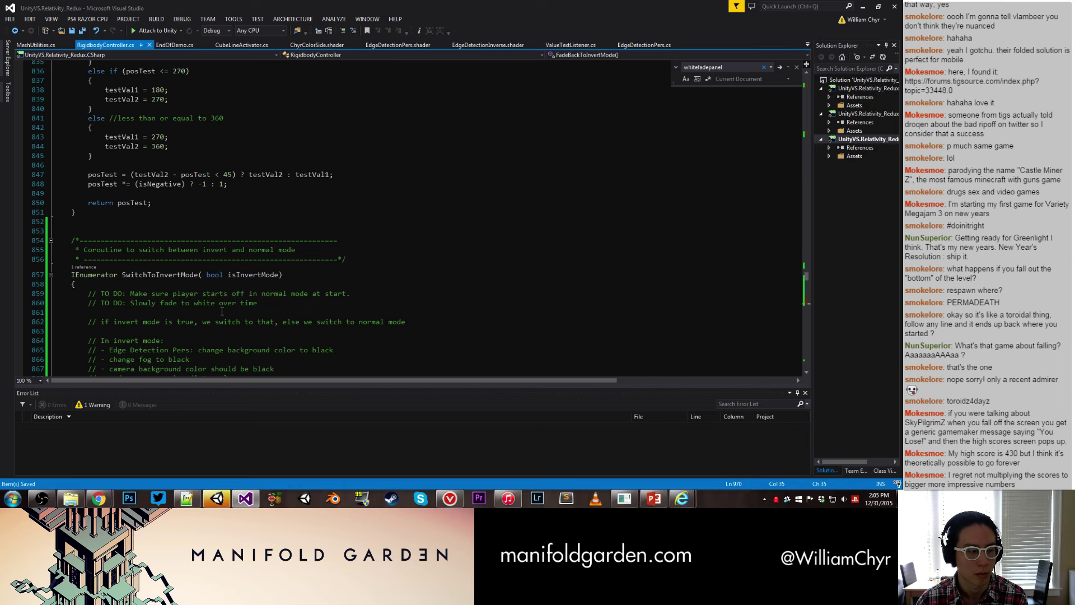
scroll(222, 311, up, 4)
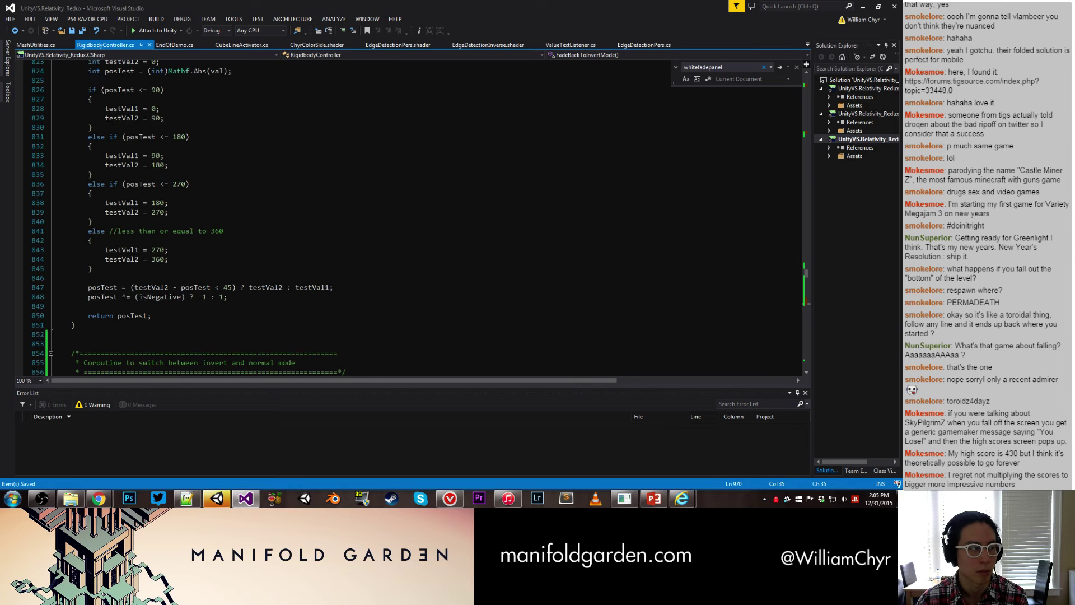
key(alt+Tab)
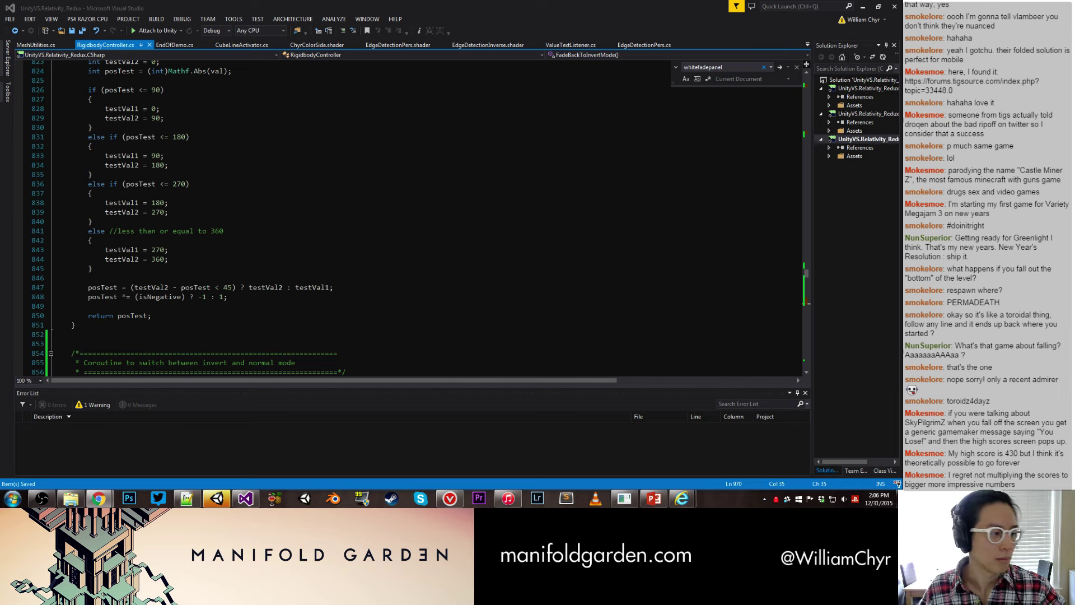
click(175, 185)
scroll(176, 185, up, 8)
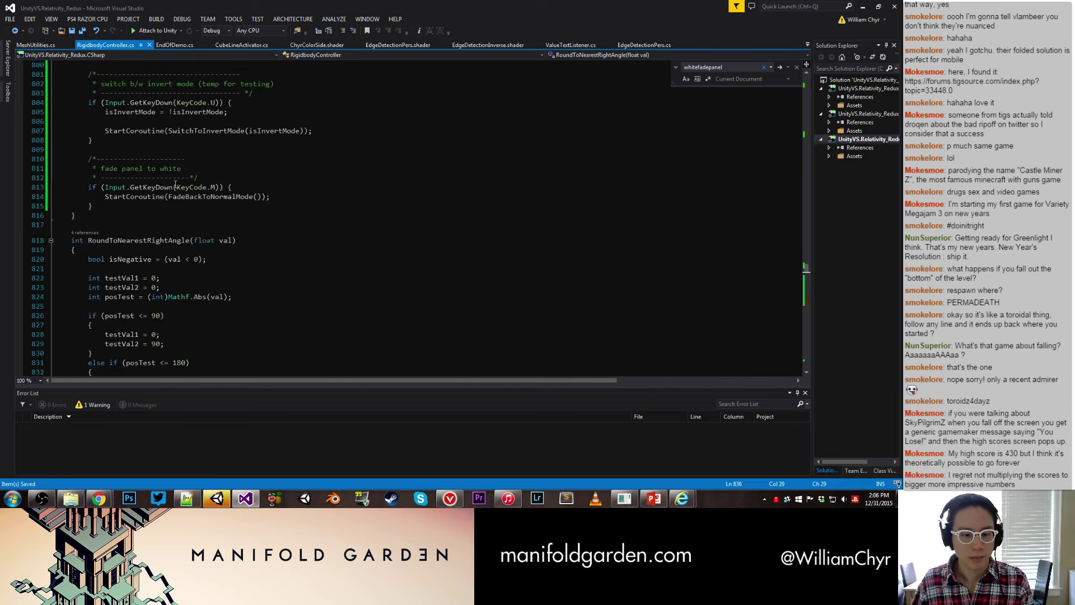
scroll(175, 184, up, 18)
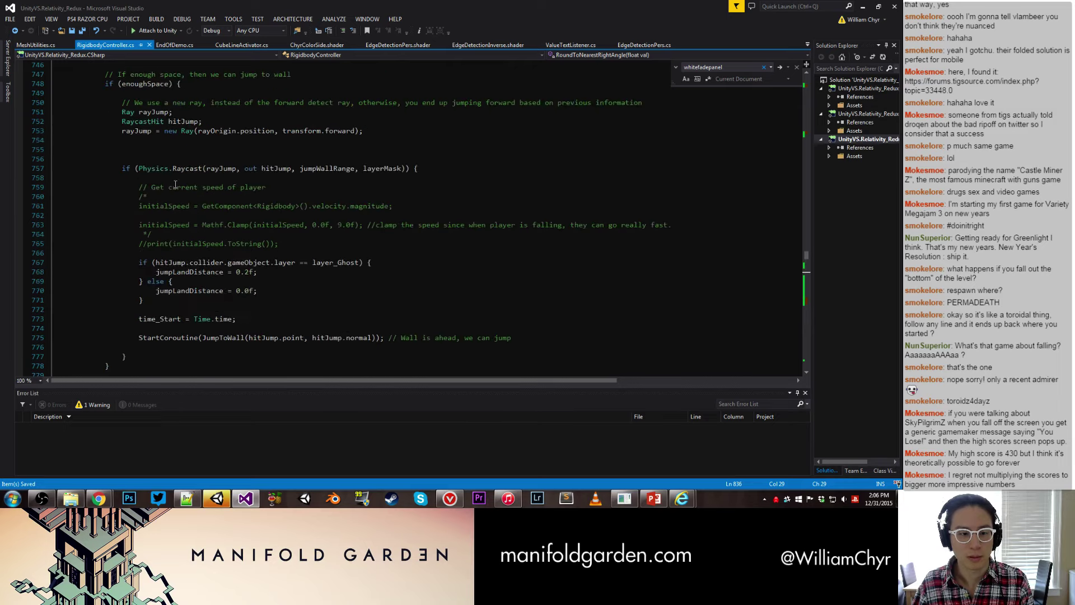
scroll(176, 184, up, 20)
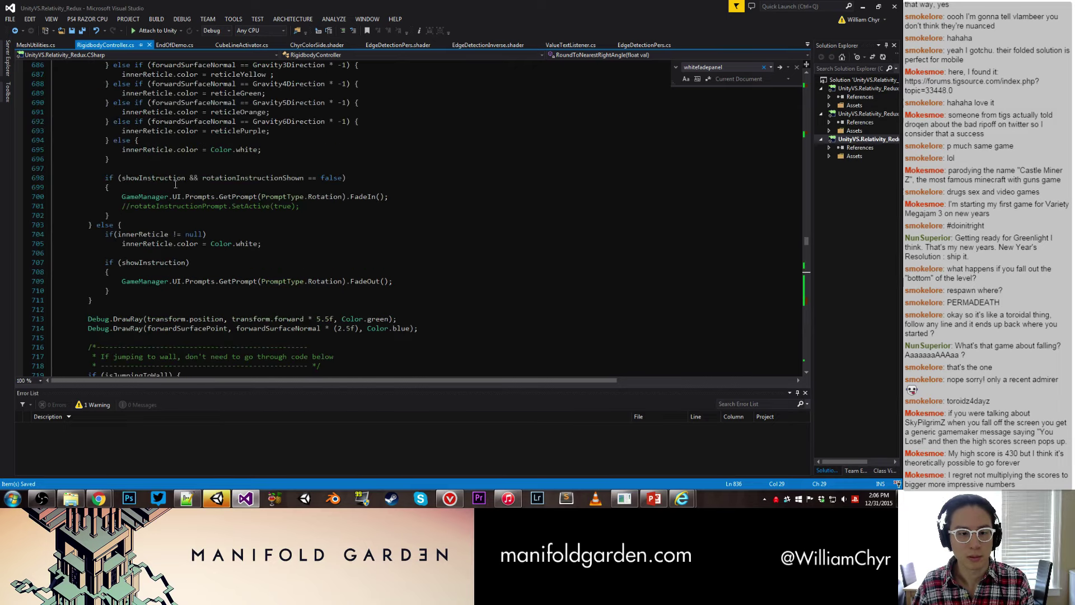
scroll(175, 184, down, 15)
Step: Find the Input.GetKeyDown checks and duplicate the KeyCode.M fade-to-white block below itself
key(ctrl+f)
text(om[it/Ge)
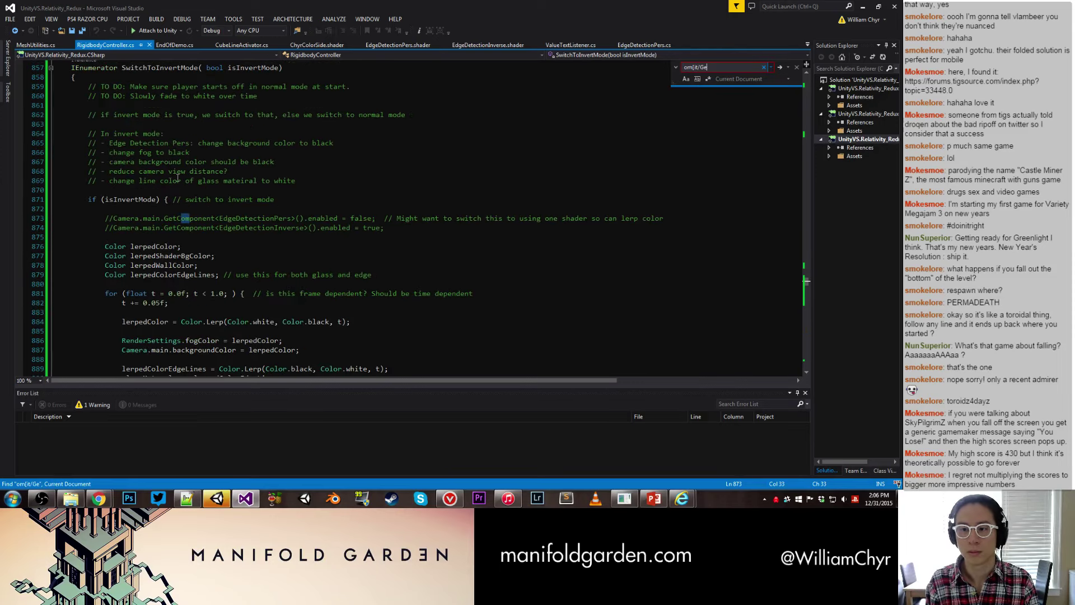
key(BackSpace)
key(BackSpace)
text(input.Get)
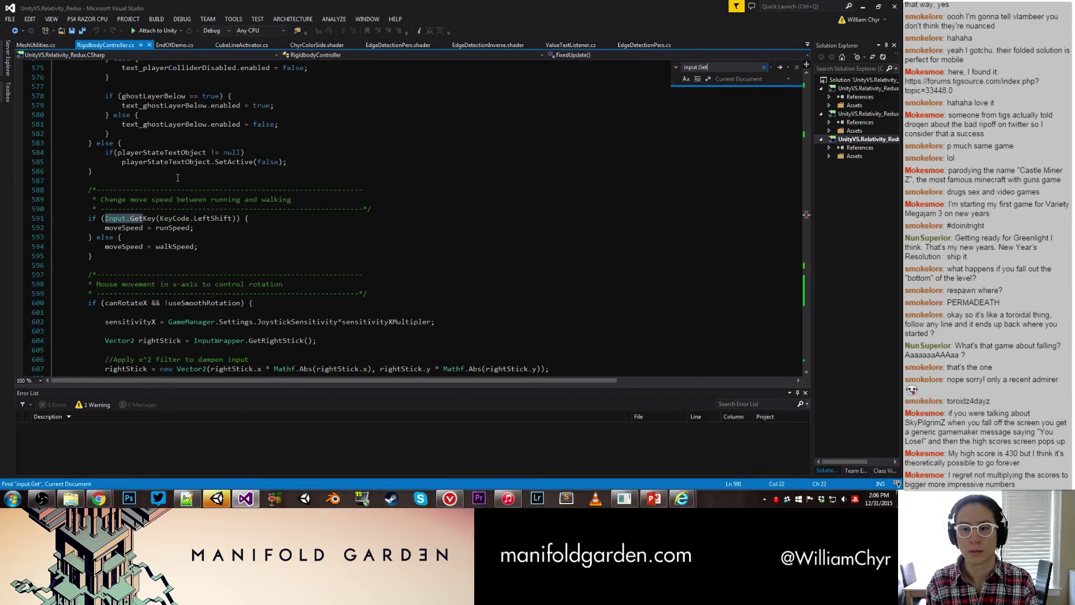
text(KeyDown)
scroll(233, 161, down, 3)
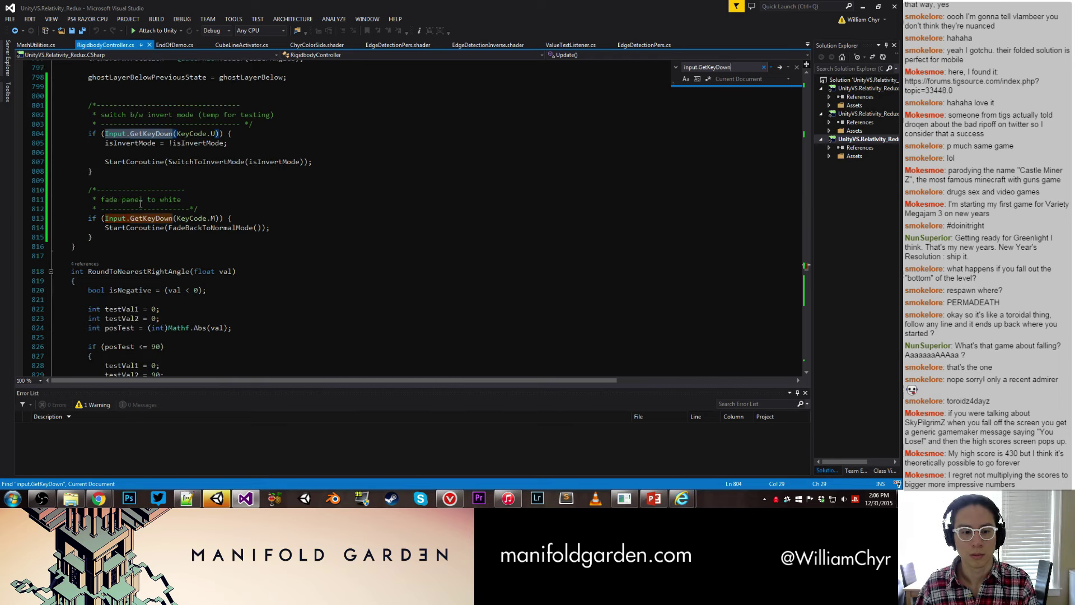
drag(89, 194, 117, 235)
key(ctrl+c)
click(117, 235)
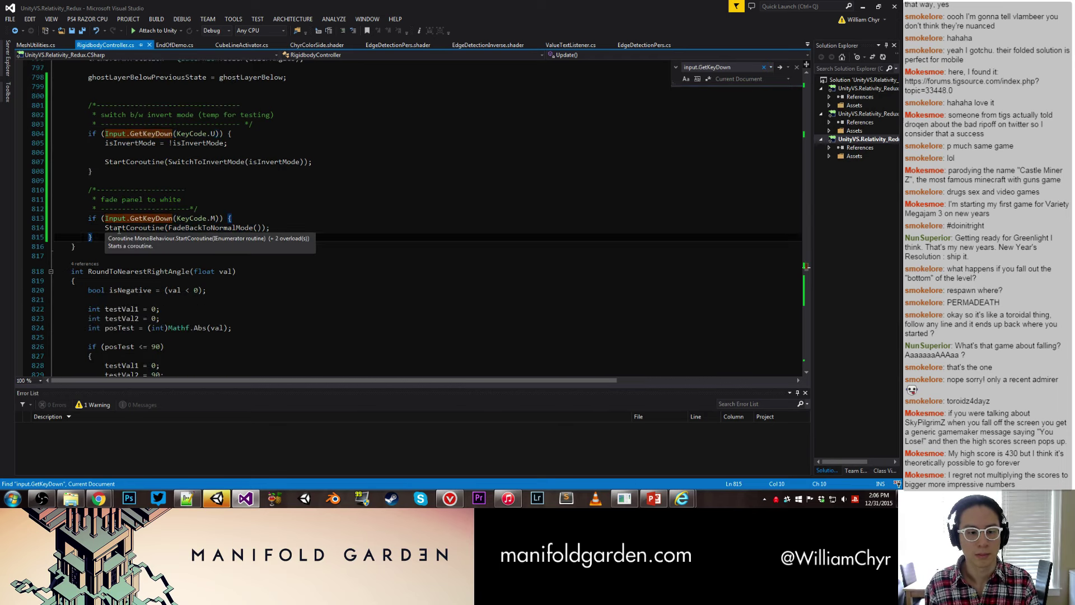
key(Return)
key(Return)
key(ctrl+v)
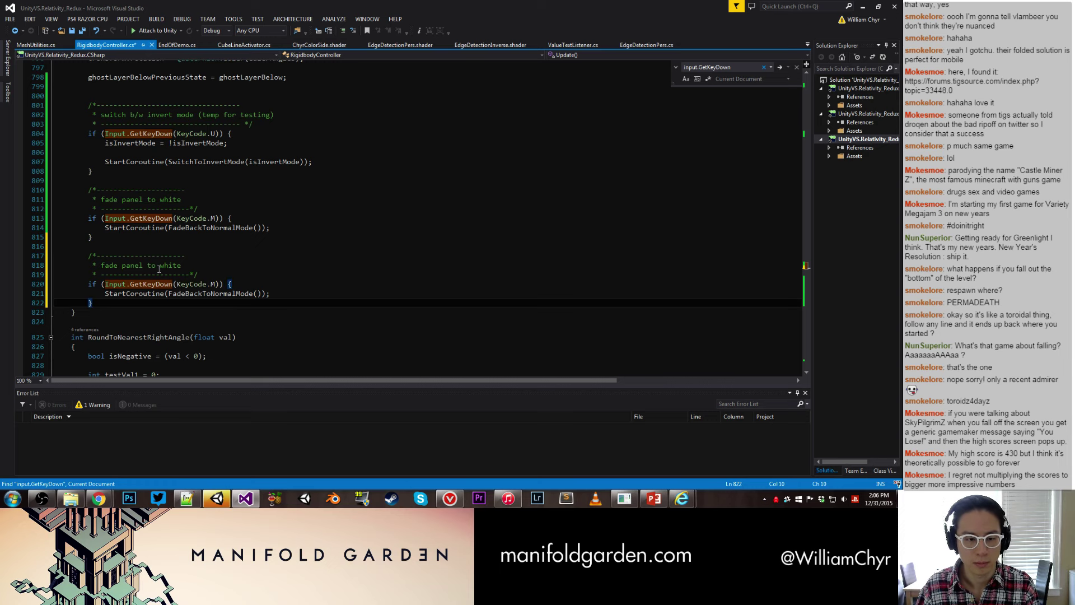
Step: Change the copied comment to say the panel fades to black
drag(141, 267, 209, 270)
click(162, 267)
key(Up)
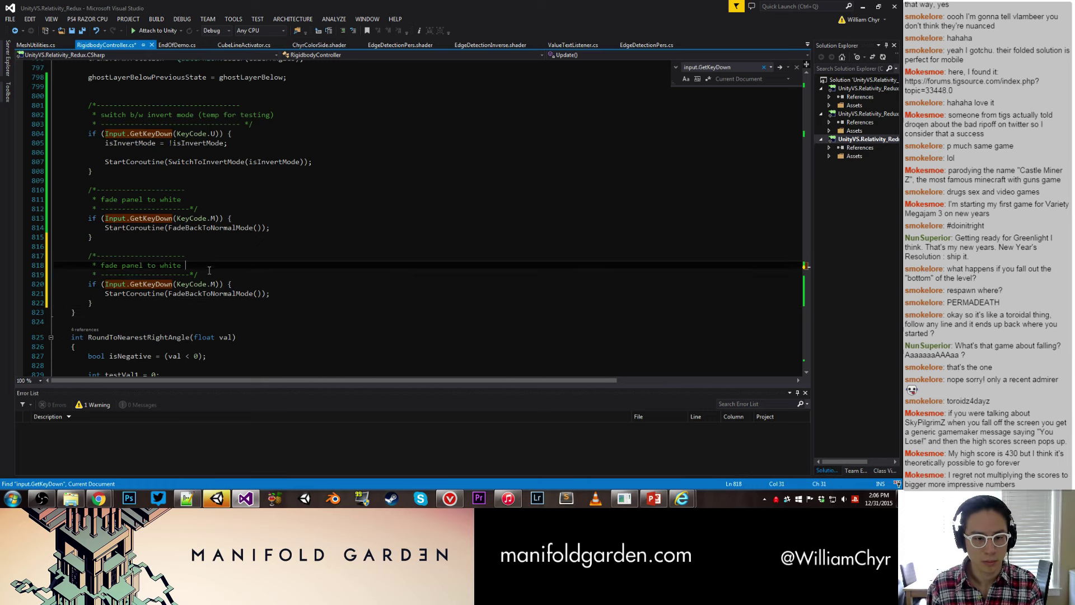
key(BackSpace)
key(BackSpace)
key(BackSpace)
key(BackSpace)
key(BackSpace)
text(bola)
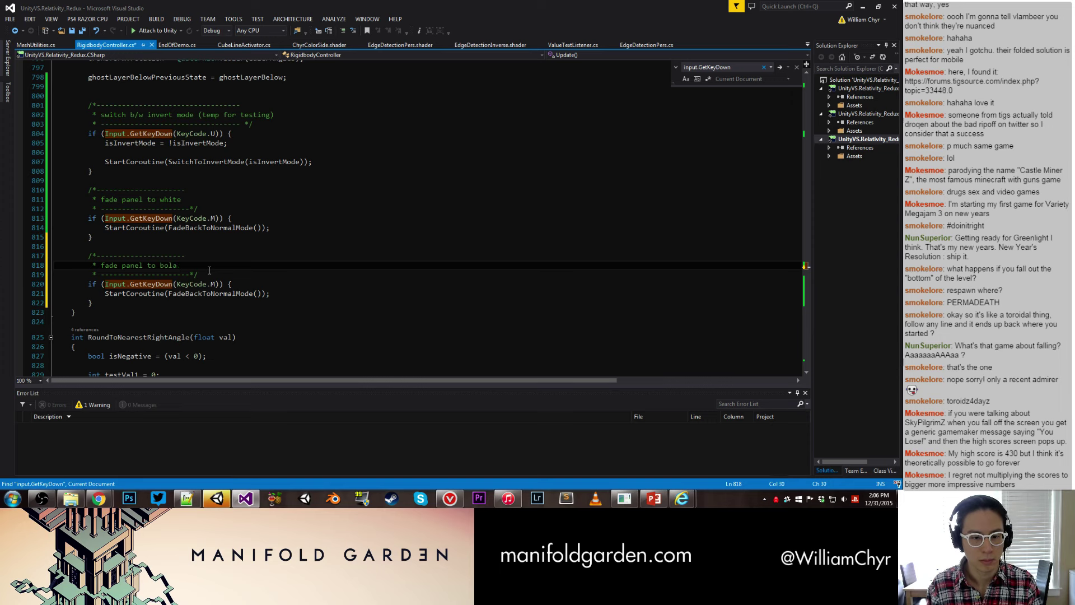
key(BackSpace)
key(BackSpace)
key(BackSpace)
text(lack)
Step: Make the copy use KeyCode.N and start FadeBackToInvertMode, then save the script
click(213, 283)
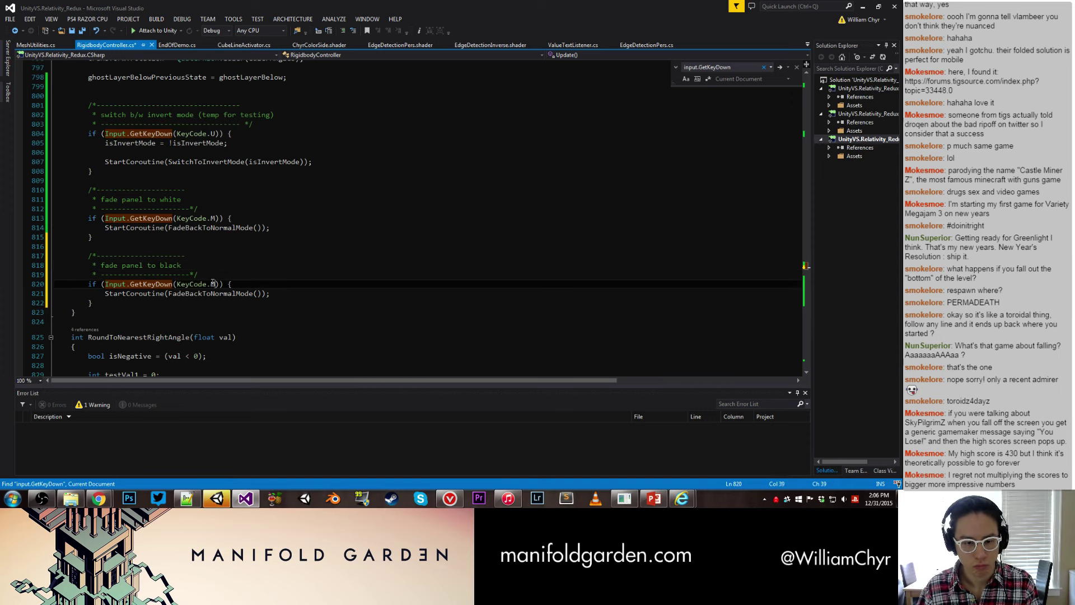
key(BackSpace)
text(N)
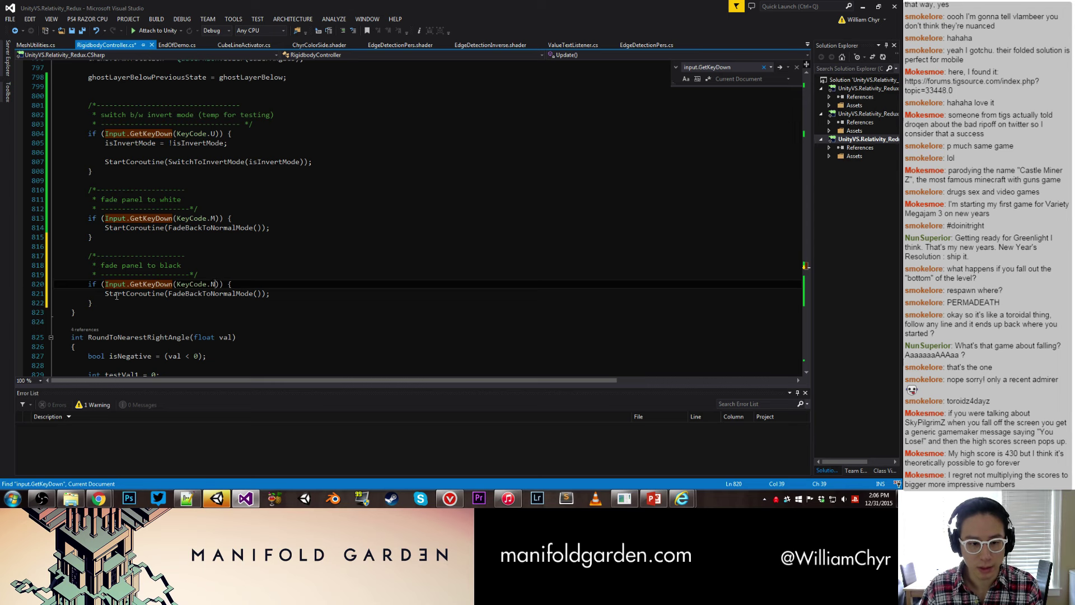
click(213, 293)
drag(213, 293, 235, 292)
text(Invert)
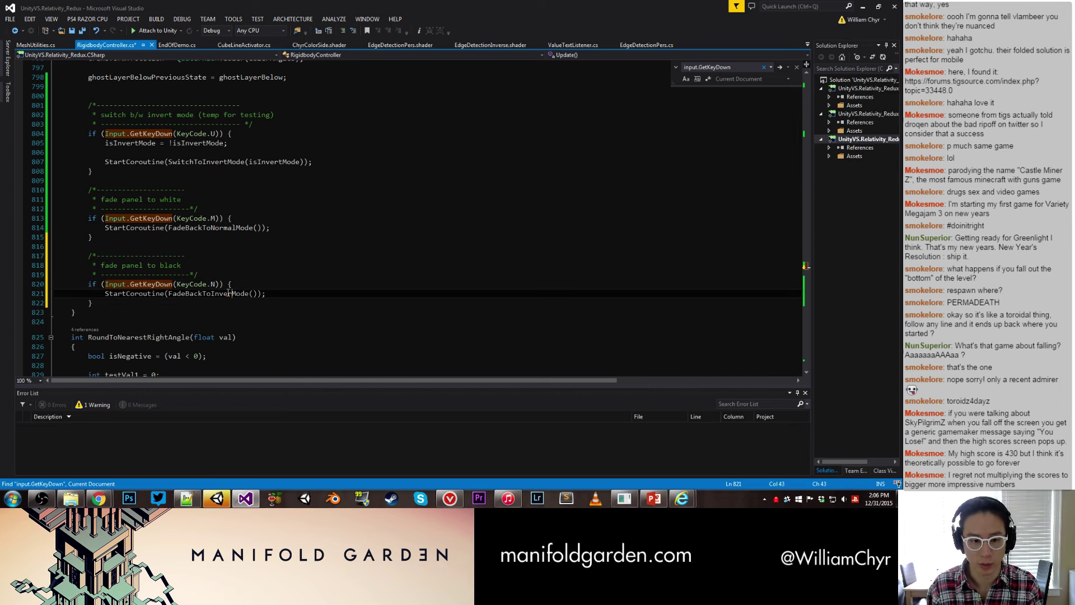
key(ctrl+s)
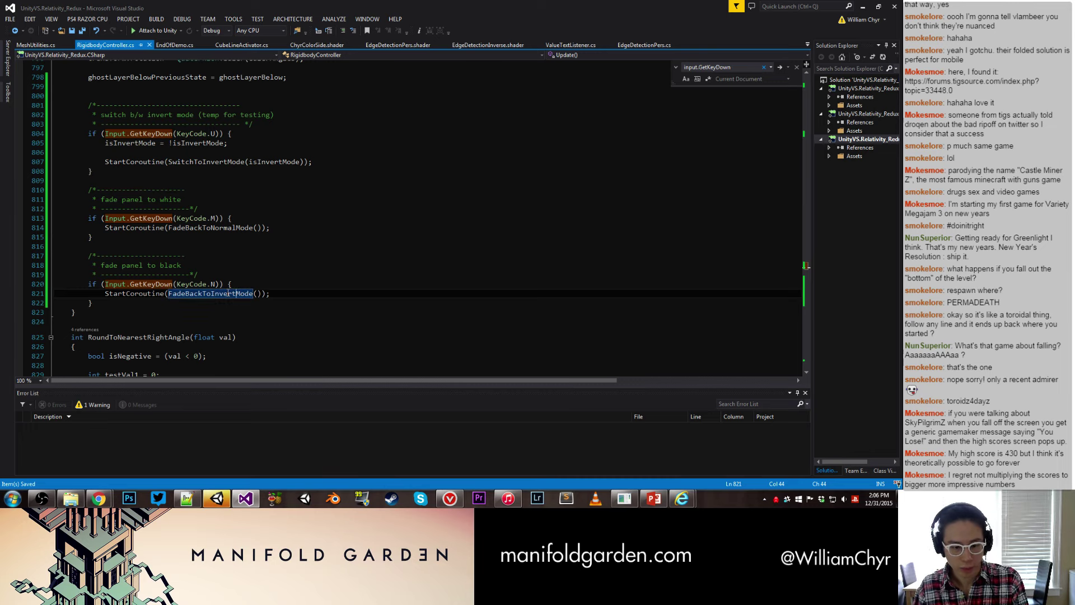
click(217, 498)
Step: Play the level, press N to fade into invert mode, walk toward the tower, then stop play
click(434, 32)
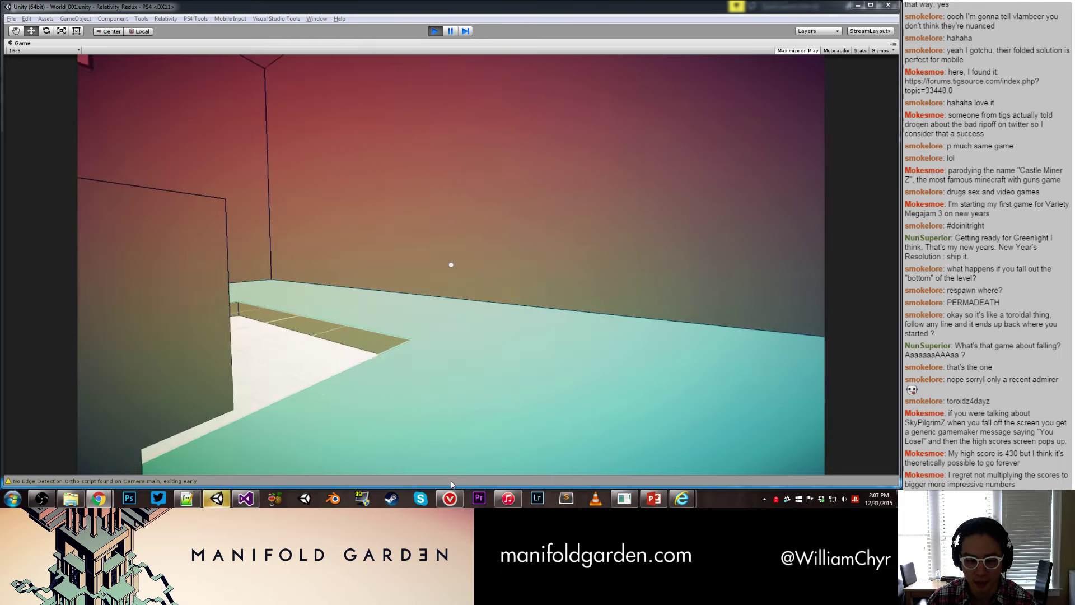
key(alt+Tab)
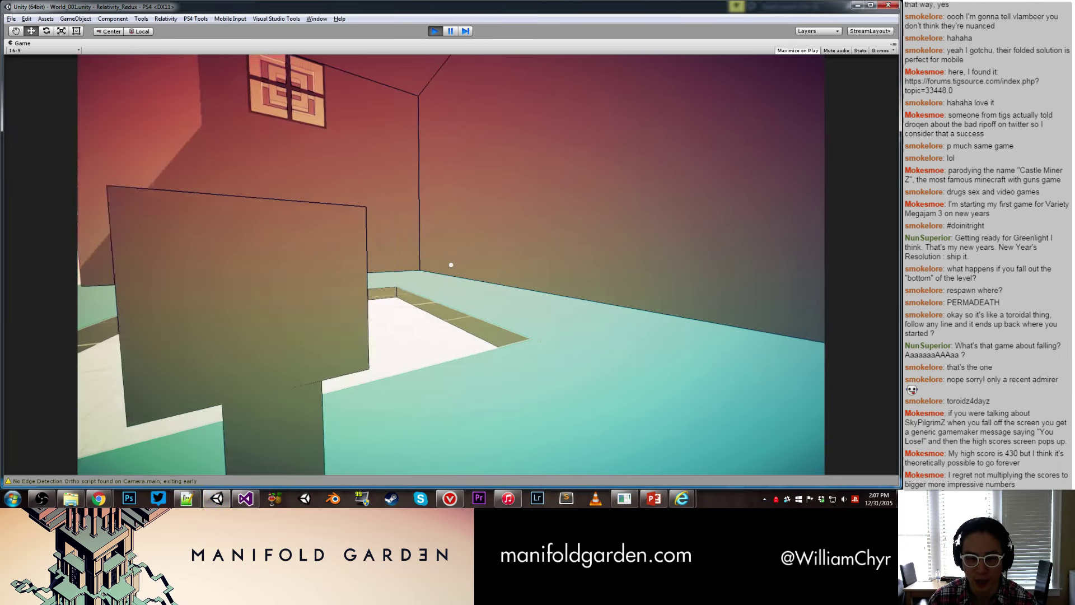
key(s)
key(n)
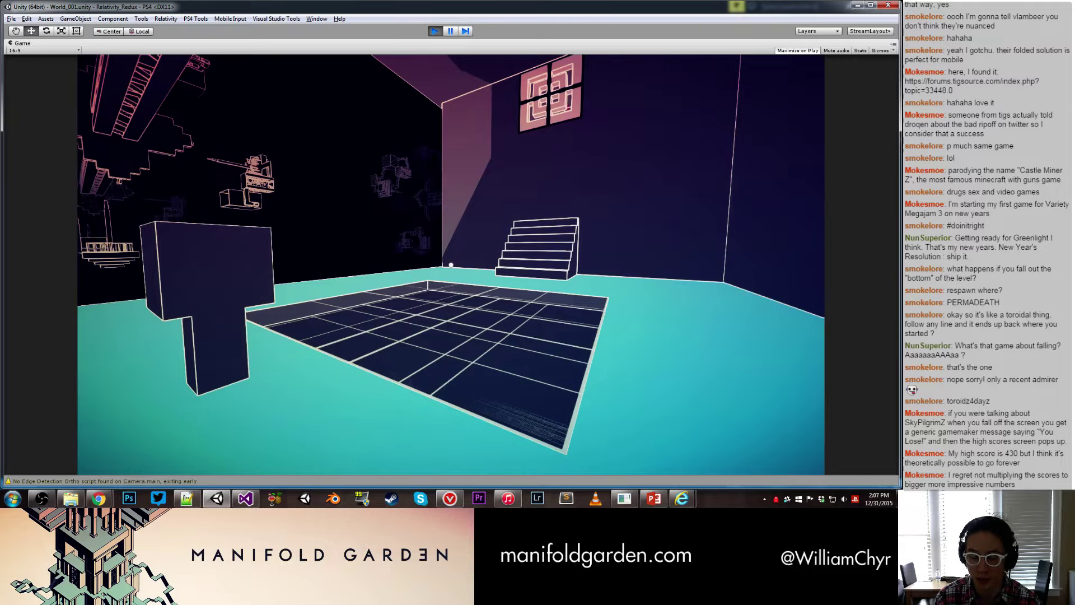
key(w)
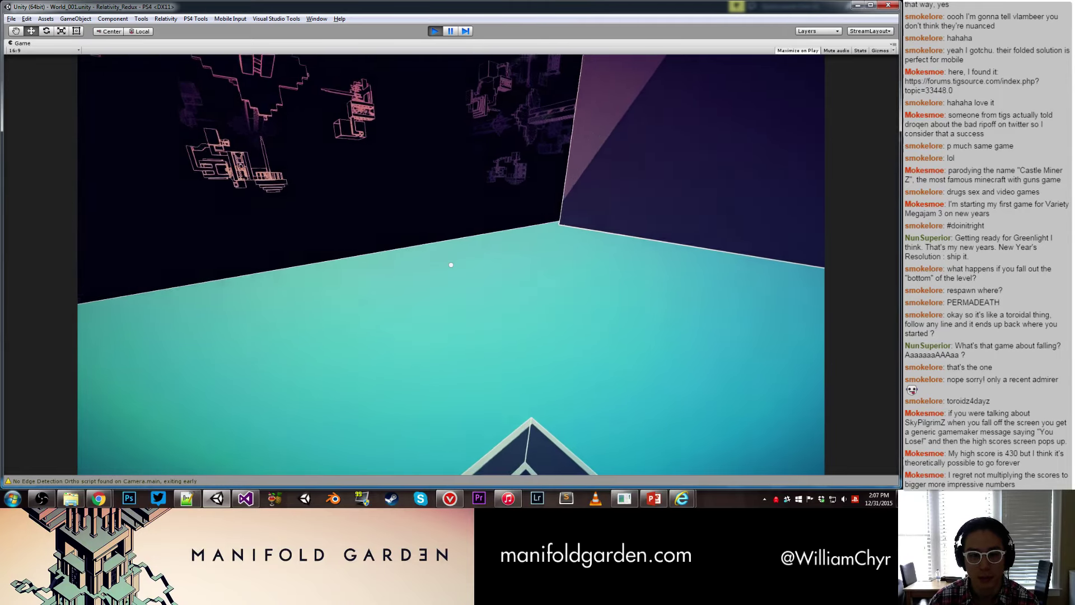
key(w)
key(s)
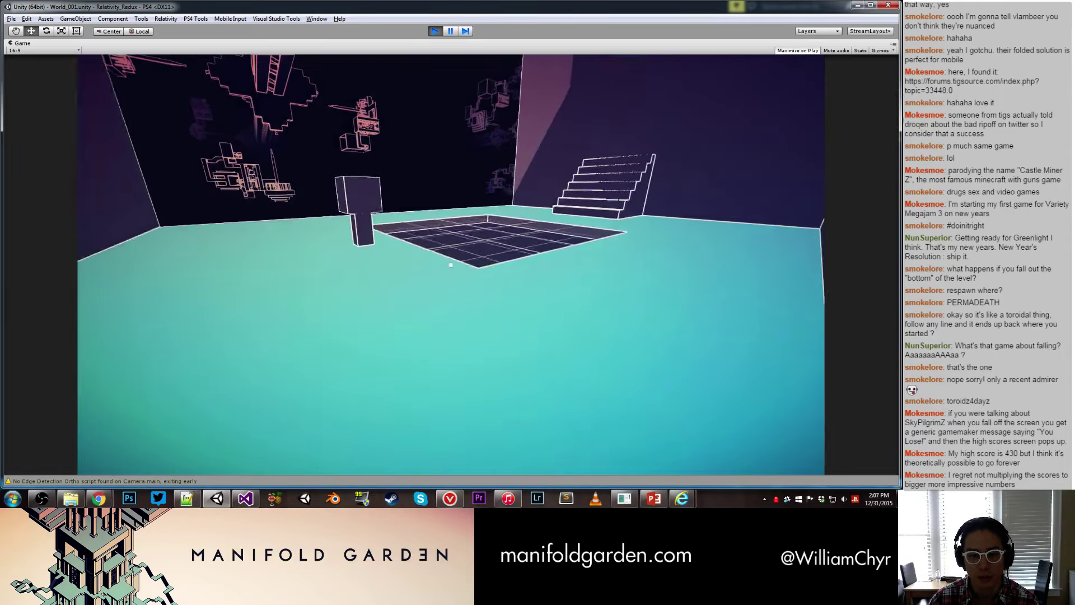
key(w)
key(w)
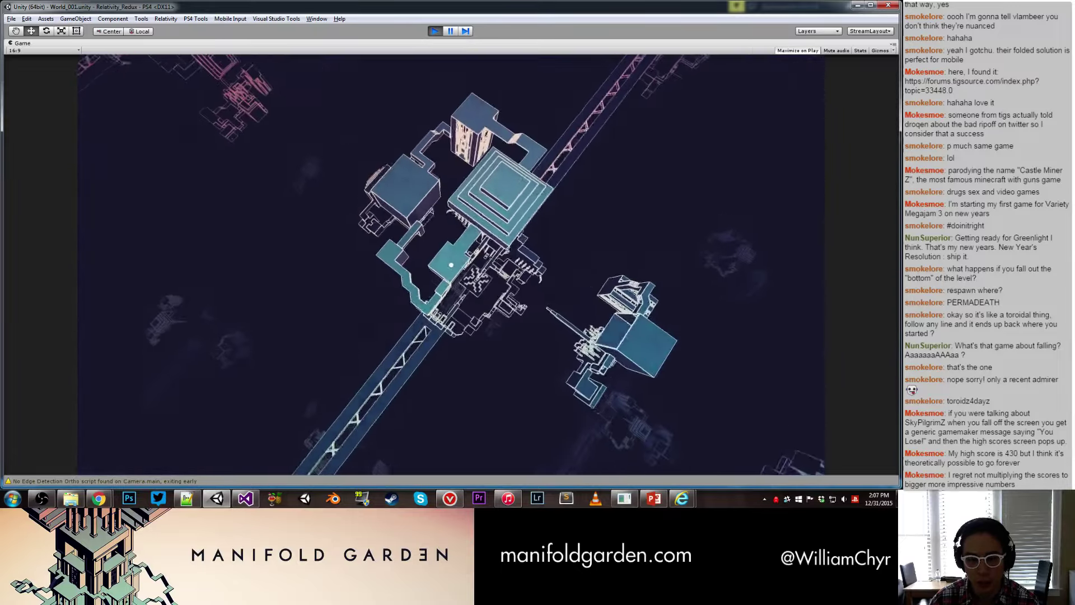
key(w)
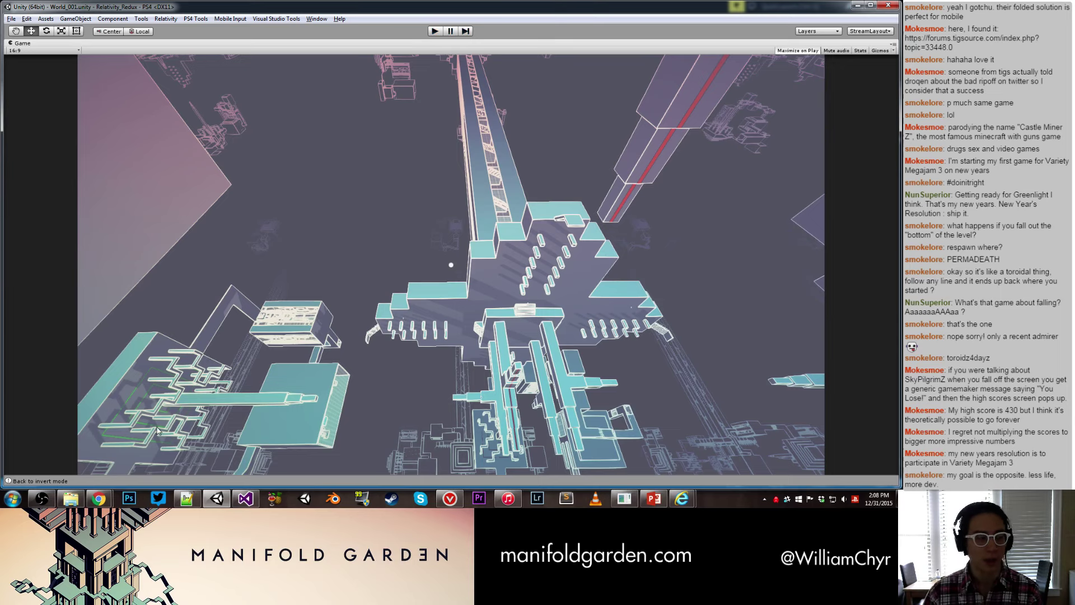
key(ctrl+p)
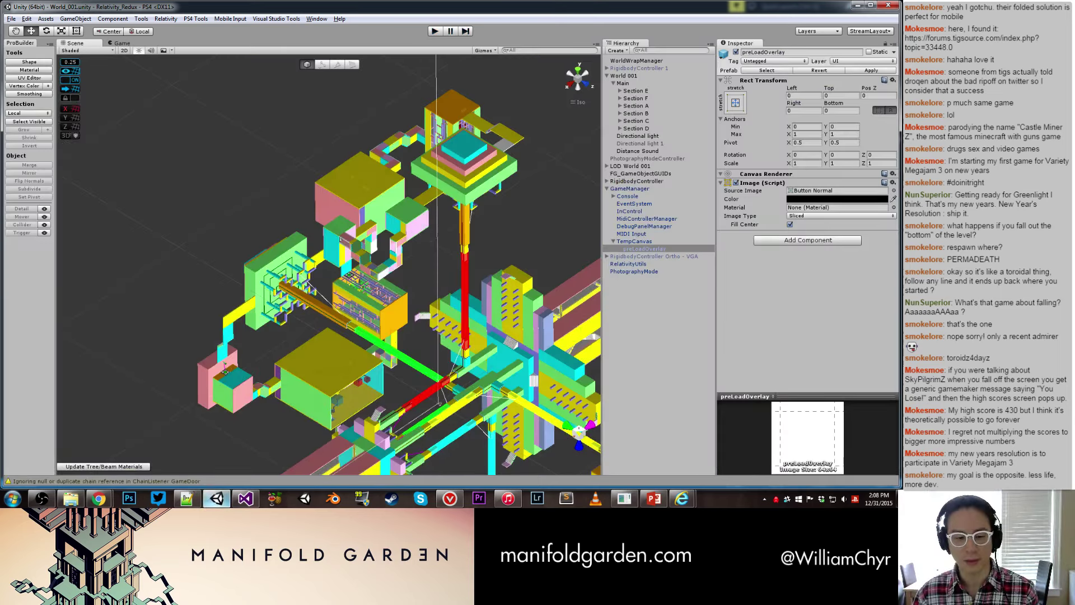
click(216, 500)
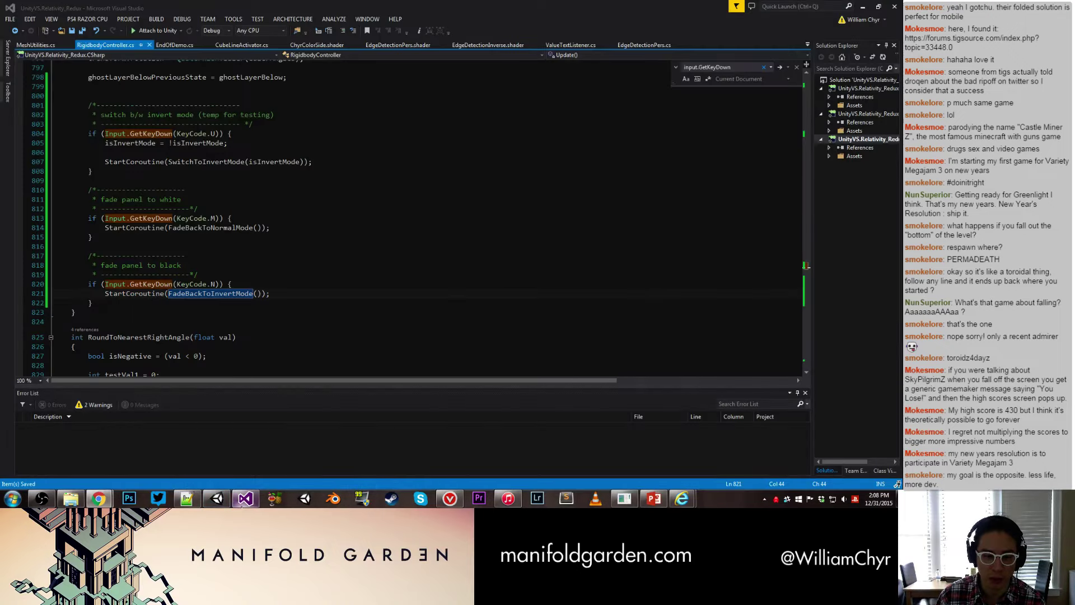
Step: Add 'public bool fadingToNoramlMode = false;' below the invertModeFadeTime field and save
click(270, 317)
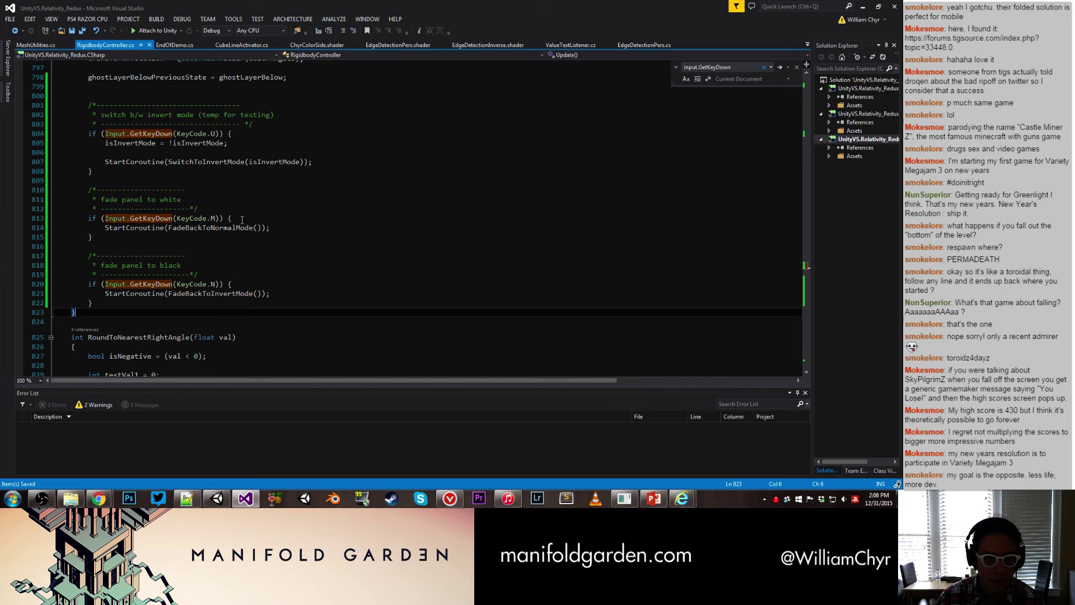
click(263, 219)
scroll(266, 215, up, 20)
scroll(267, 216, up, 7)
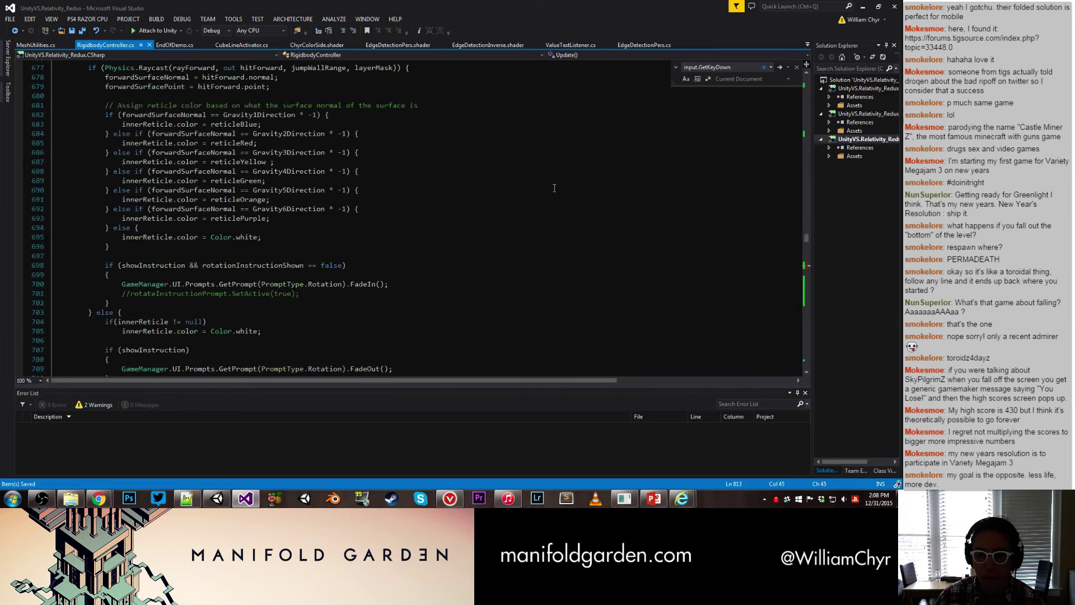
drag(807, 244, 809, 89)
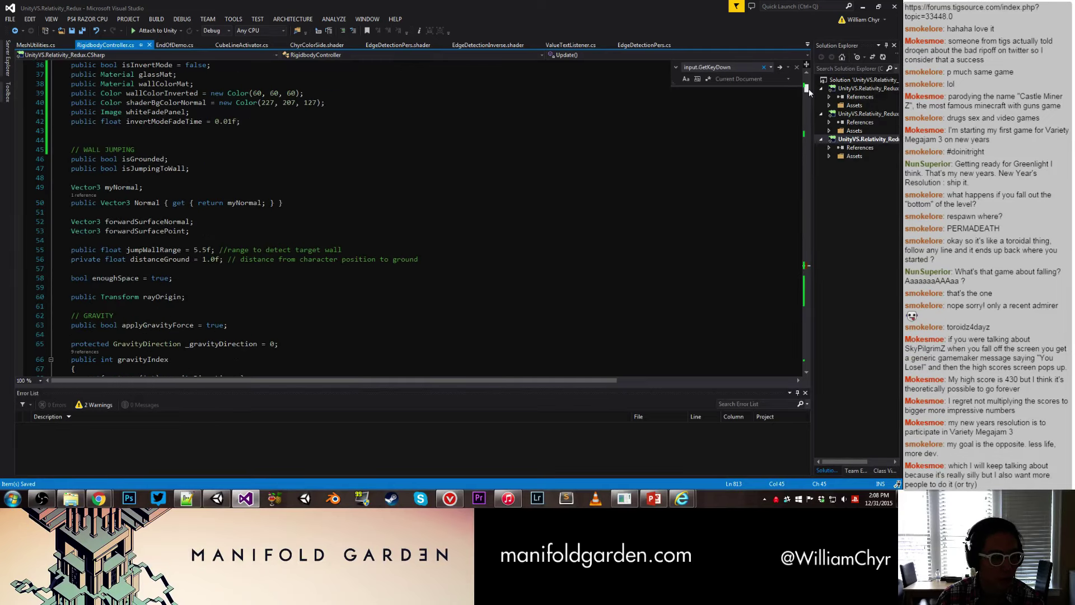
drag(808, 89, 808, 90)
drag(808, 93, 808, 86)
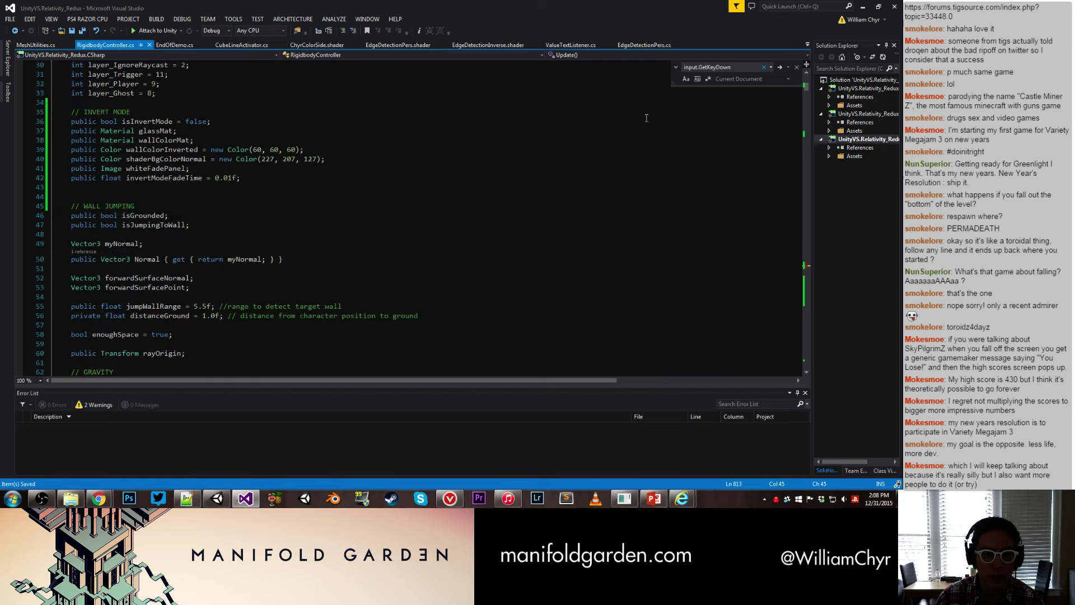
click(295, 175)
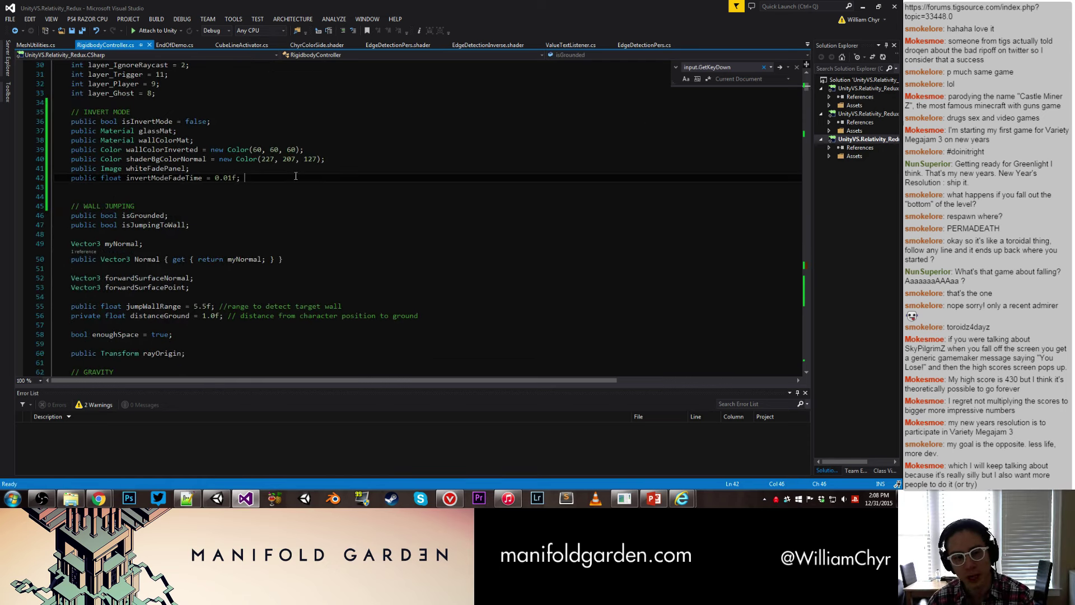
key(Return)
text(p)
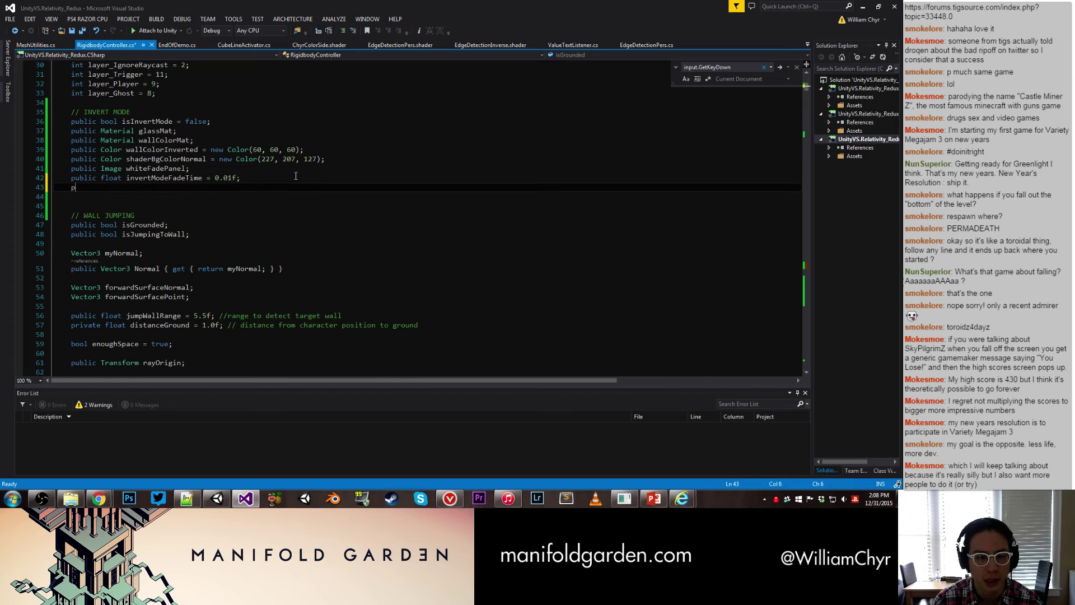
text(ublic bool )
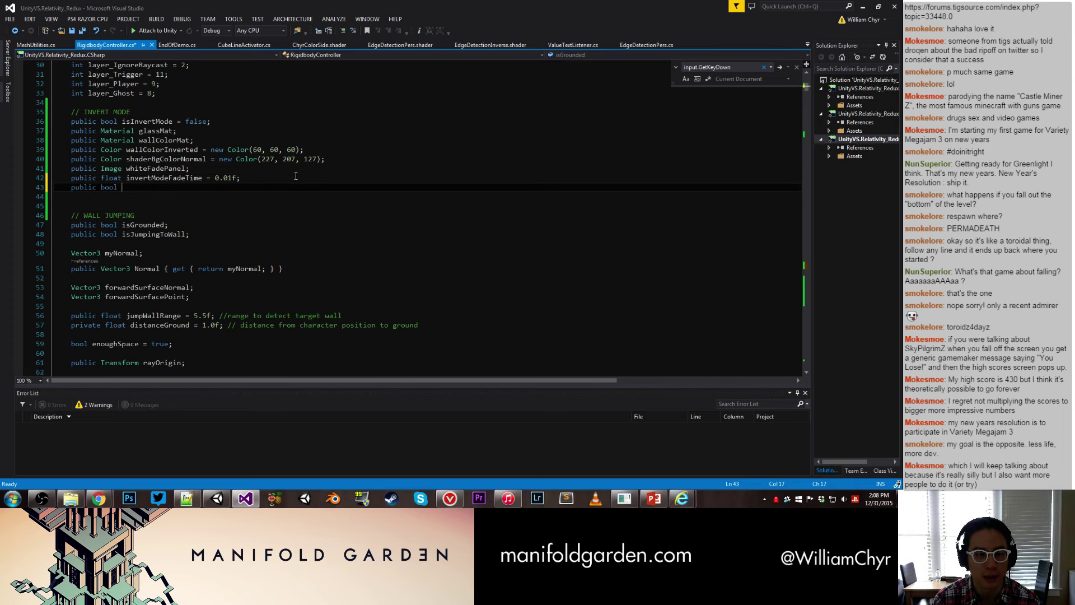
text(fadingToN)
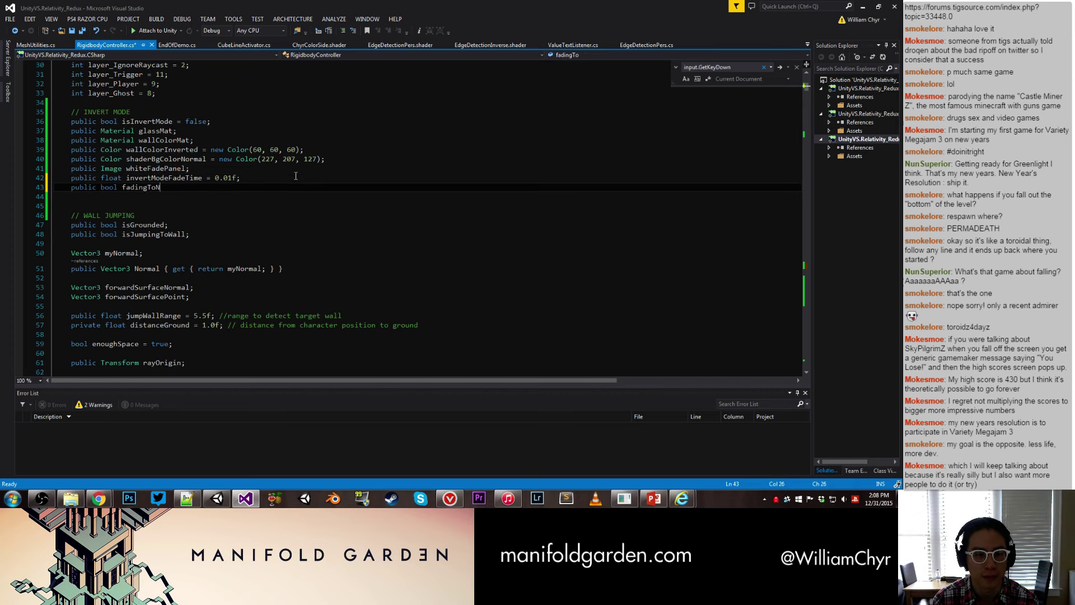
text(oramlMode )
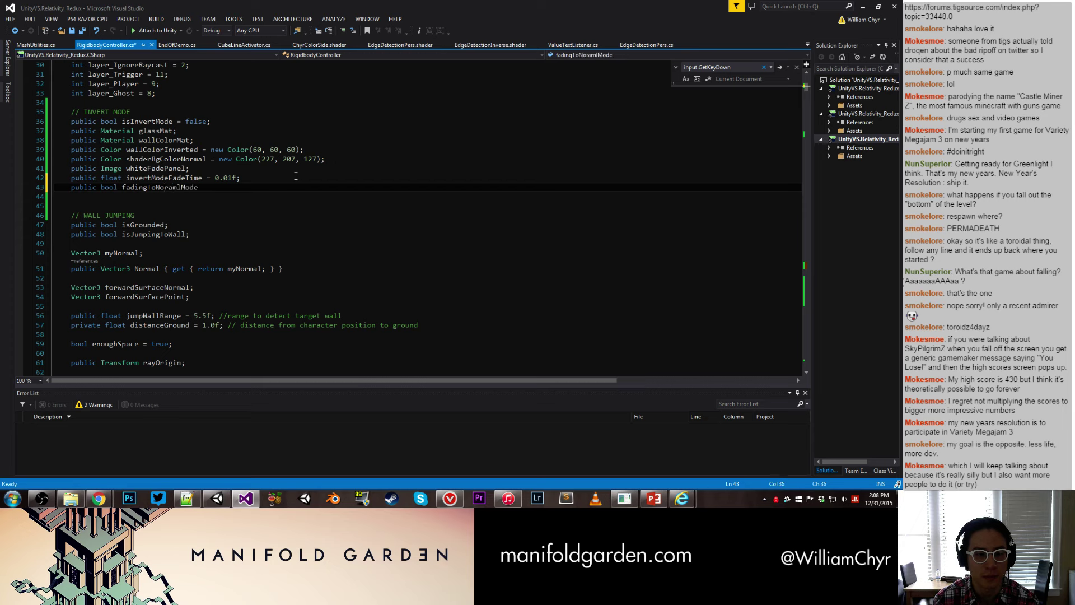
text(= false;)
key(ctrl+s)
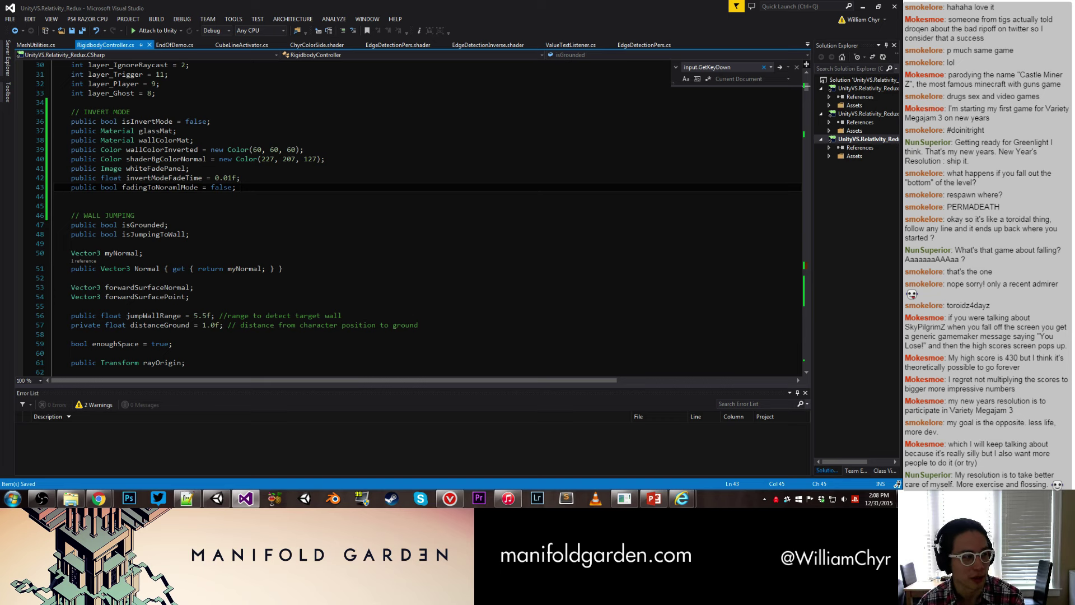
Step: Glance at the browser, then delete the transposed letters in the misspelled field name
key(alt+Tab)
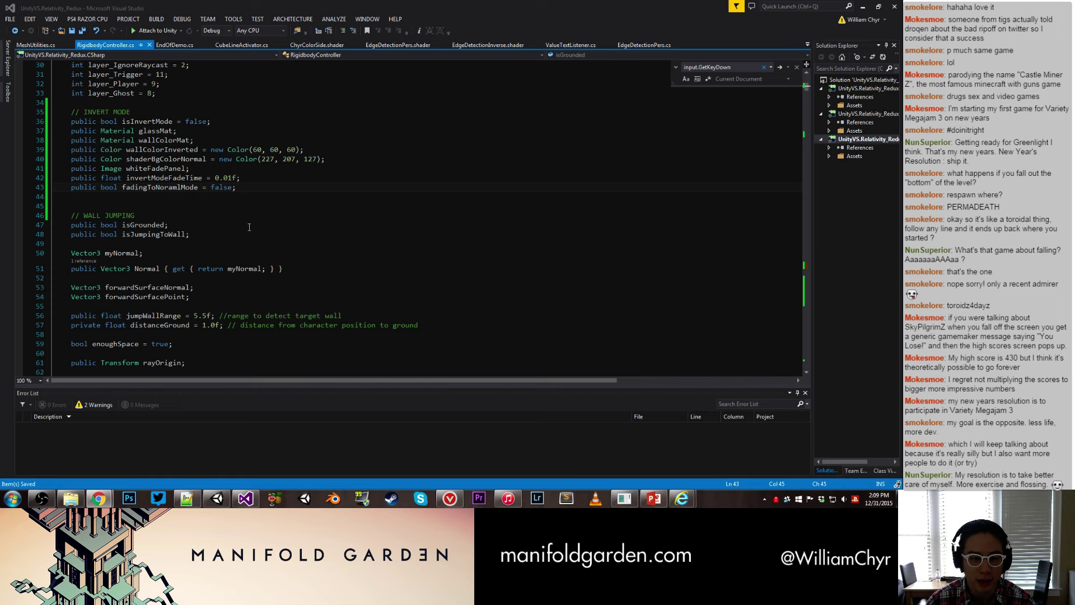
click(190, 191)
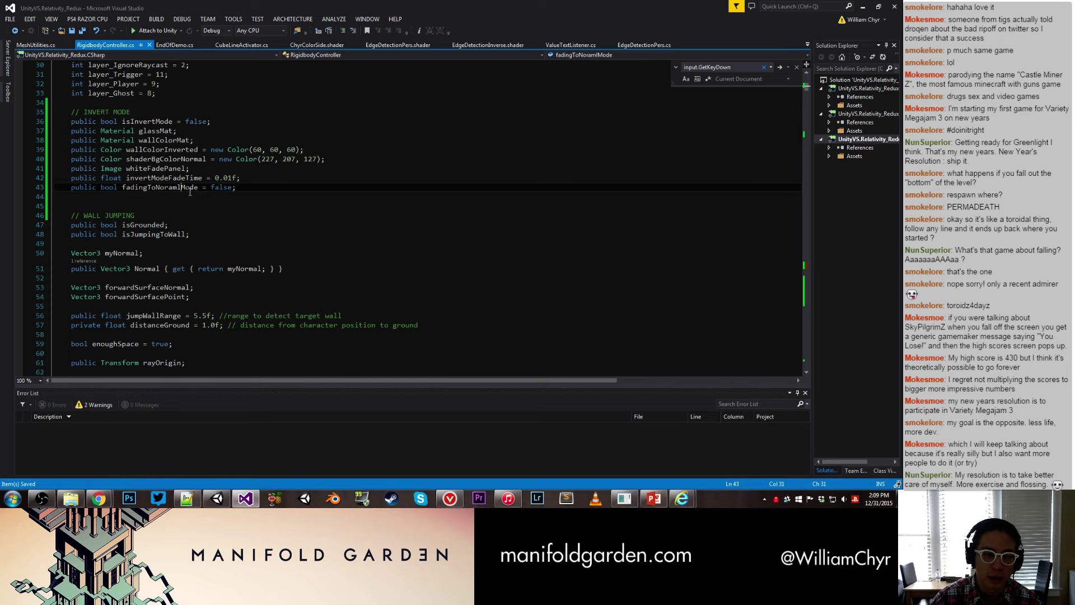
key(BackSpace)
key(BackSpace)
key(BackSpace)
Step: Correct the field to fadingToNormalMode, save, and scroll down to the fade-panel key checks near line 812
text(mal)
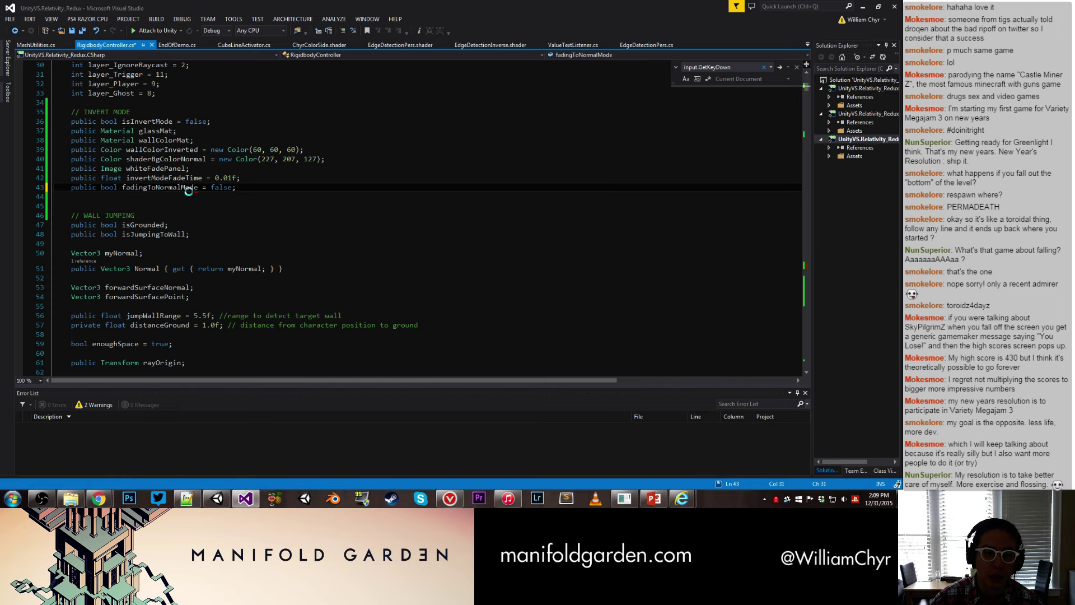
key(ctrl+s)
scroll(218, 185, down, 20)
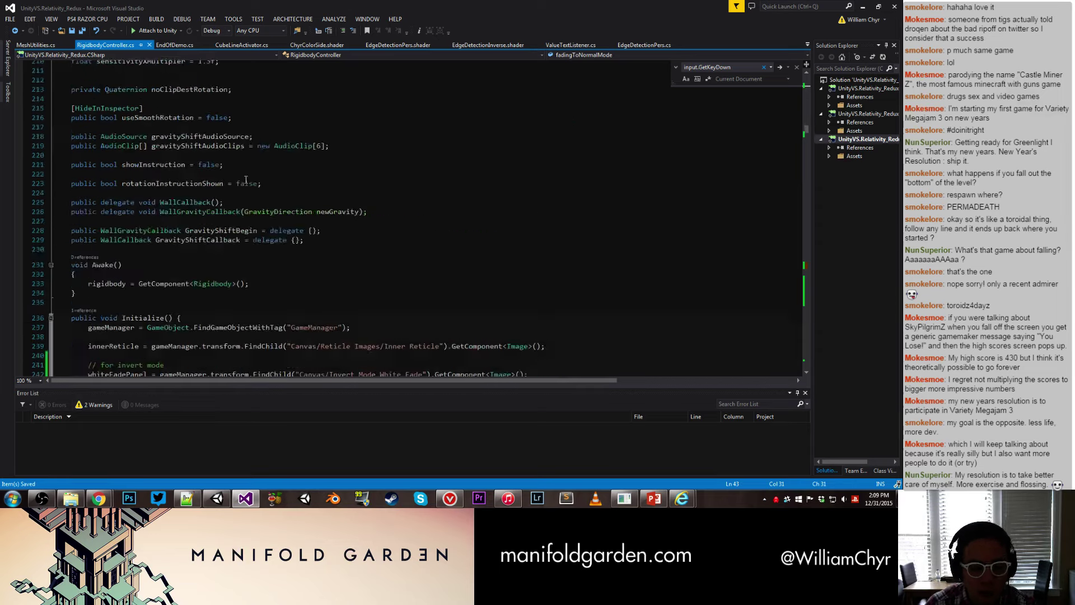
scroll(246, 179, down, 20)
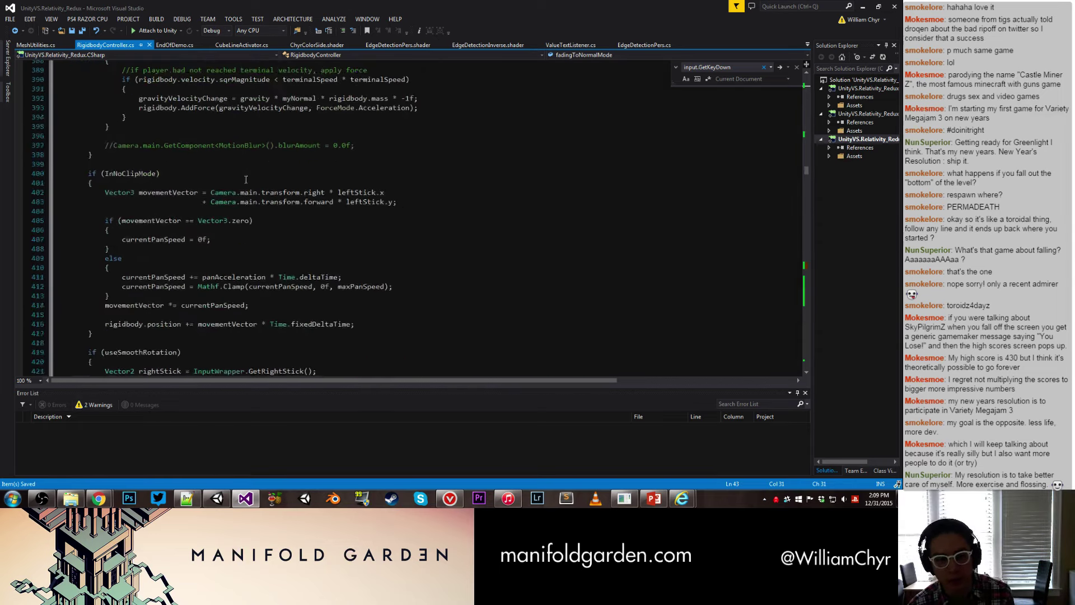
scroll(245, 179, down, 20)
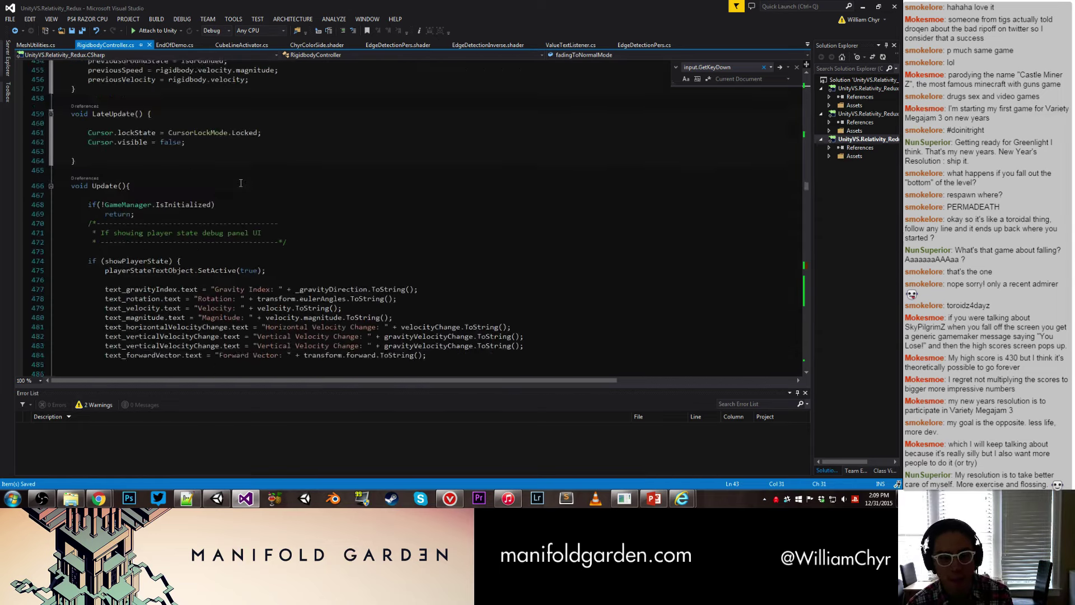
scroll(241, 183, down, 20)
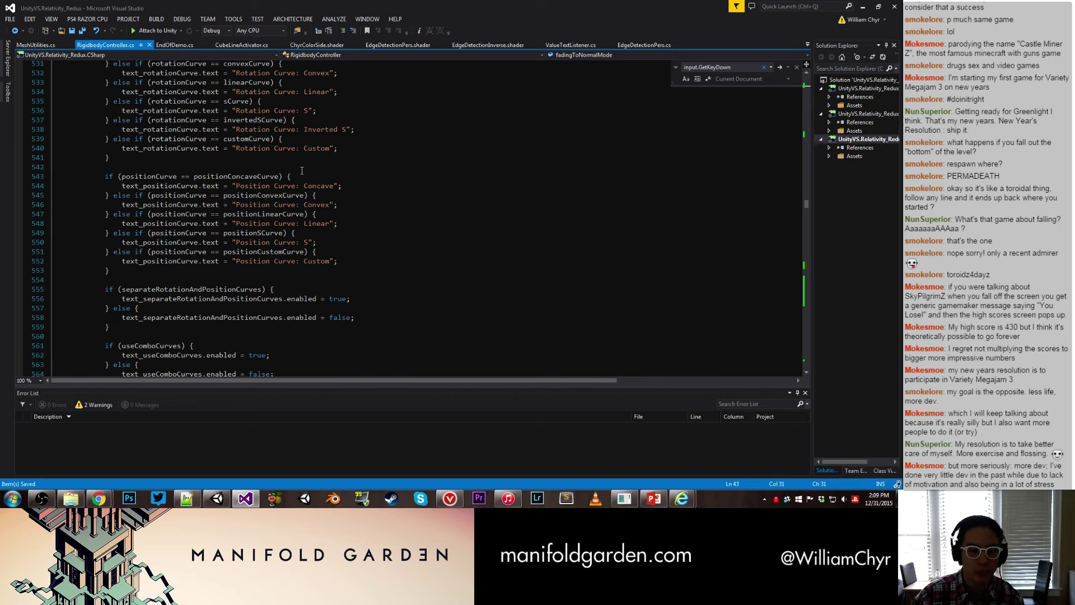
scroll(328, 180, down, 14)
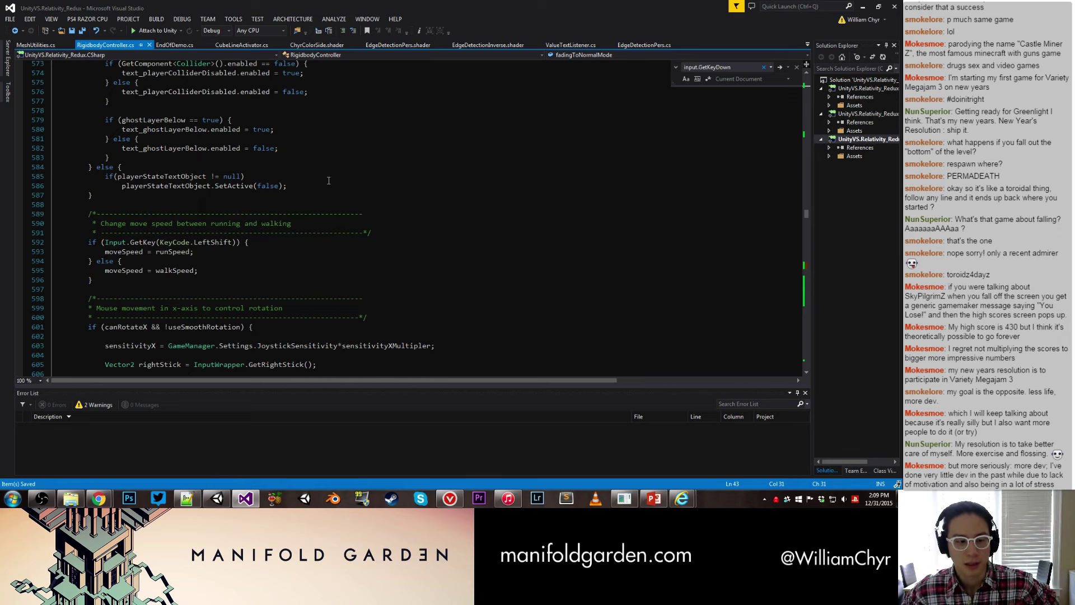
scroll(329, 180, down, 7)
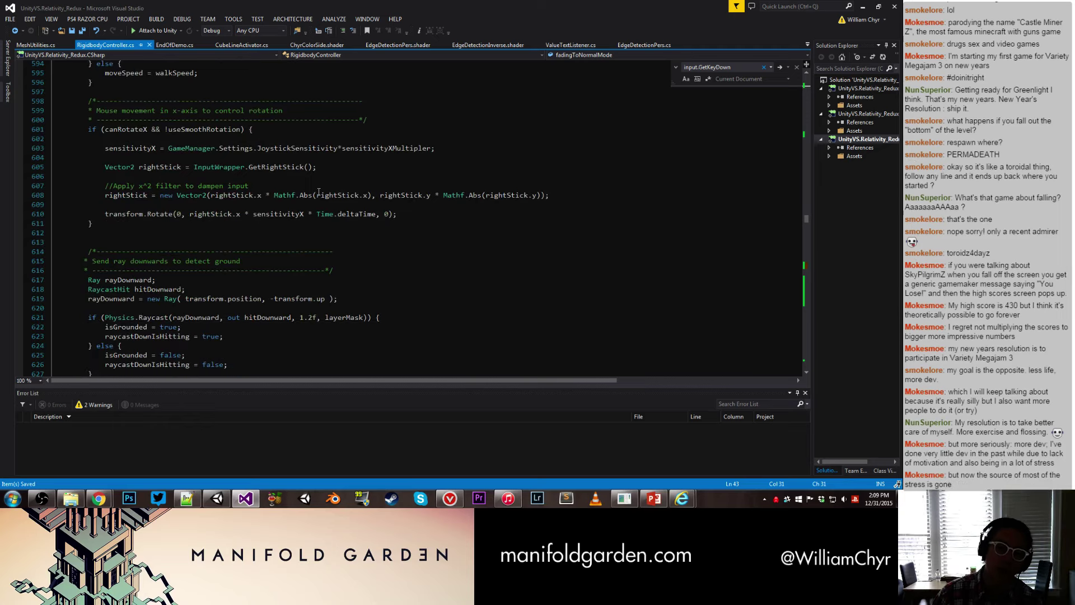
scroll(314, 198, down, 6)
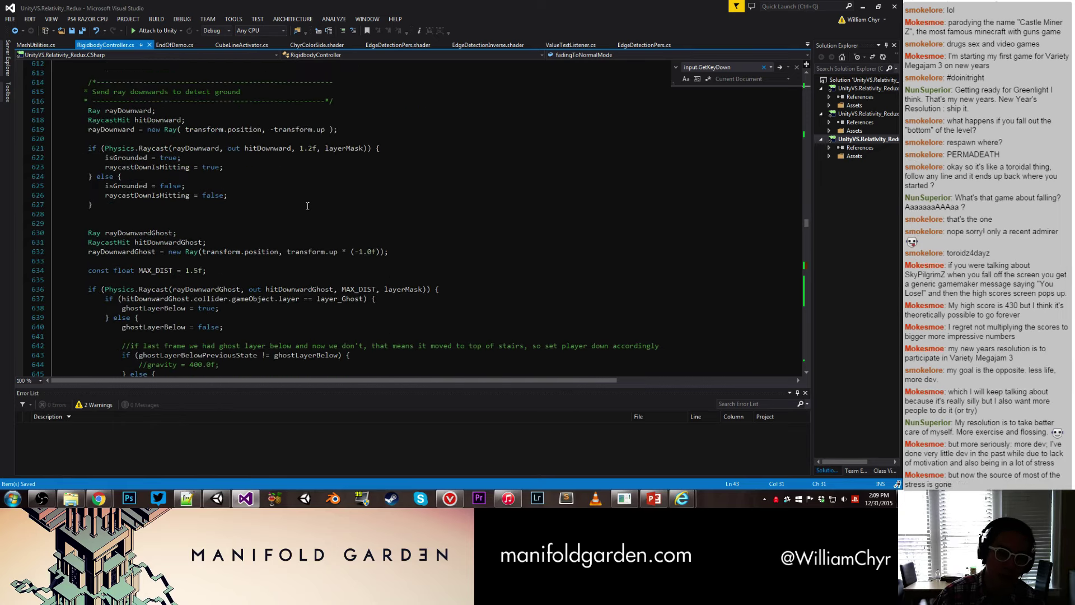
scroll(307, 206, down, 4)
scroll(307, 206, down, 10)
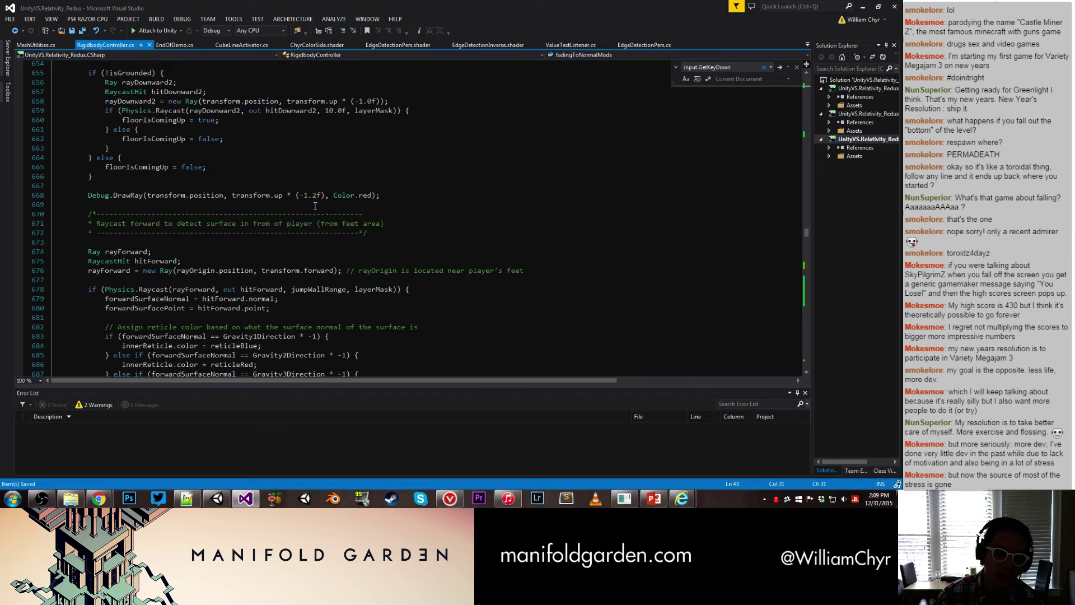
scroll(315, 206, down, 12)
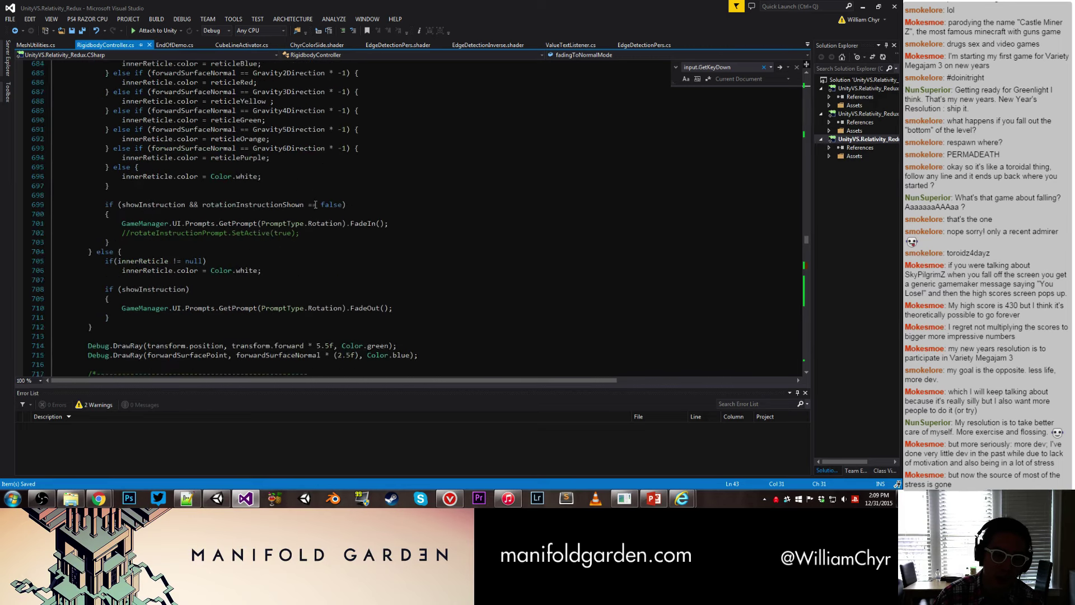
scroll(316, 204, down, 10)
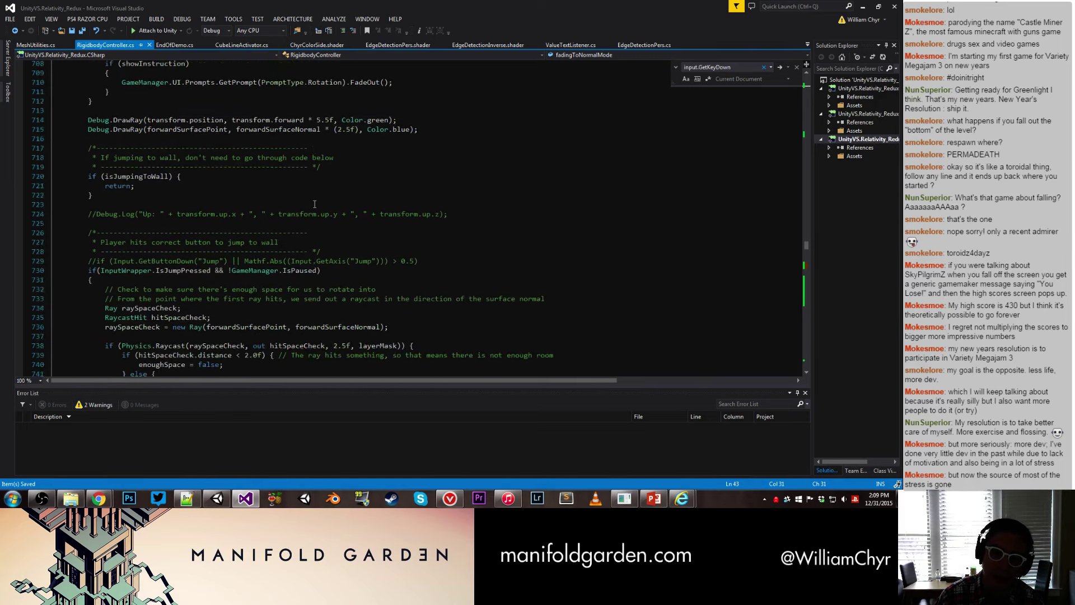
scroll(315, 205, down, 5)
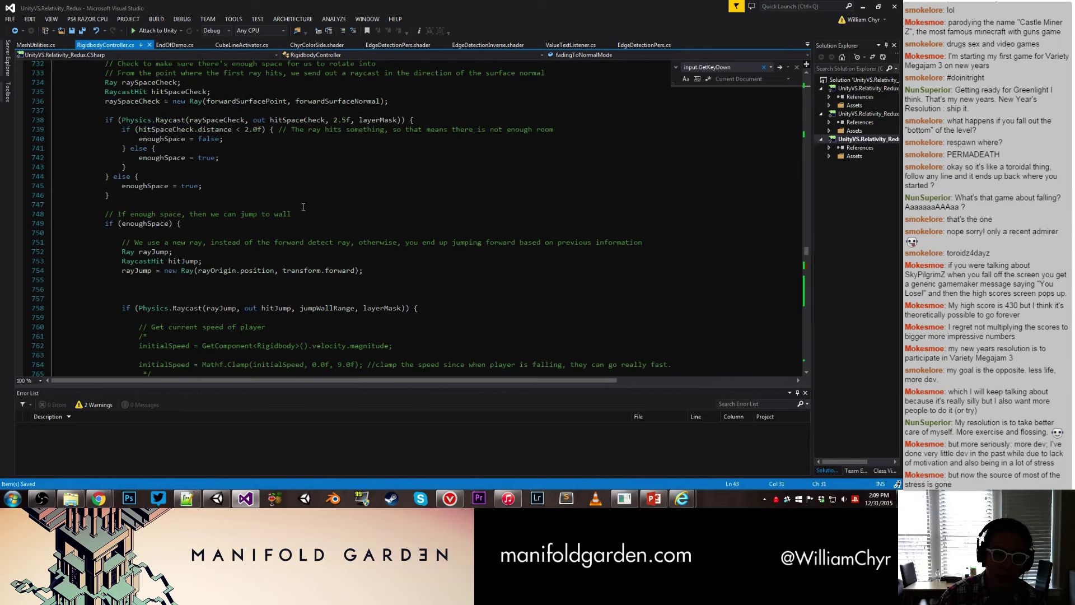
scroll(303, 206, down, 3)
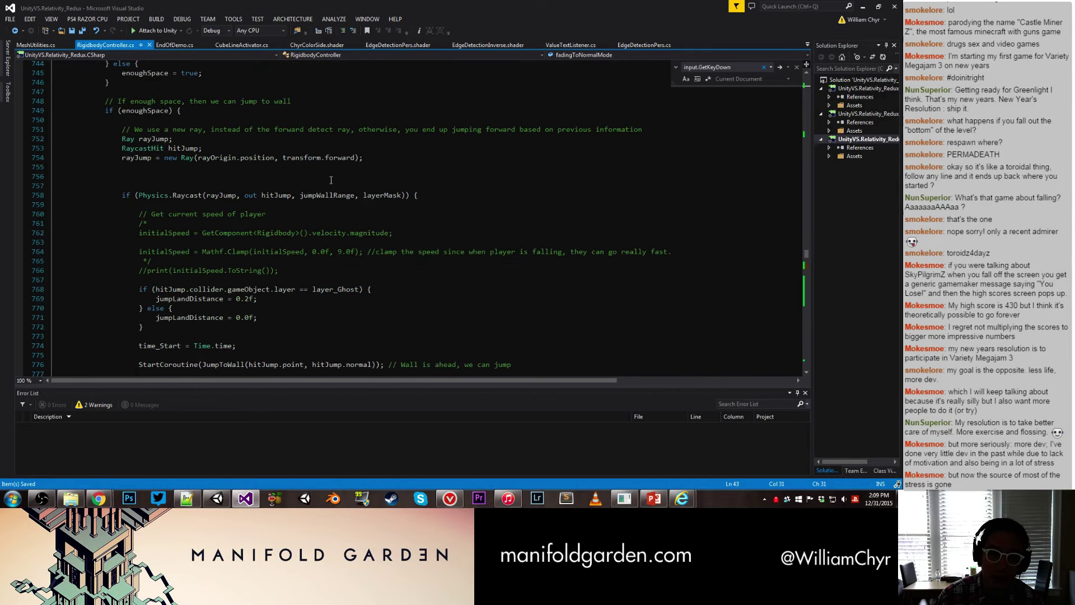
scroll(319, 179, down, 8)
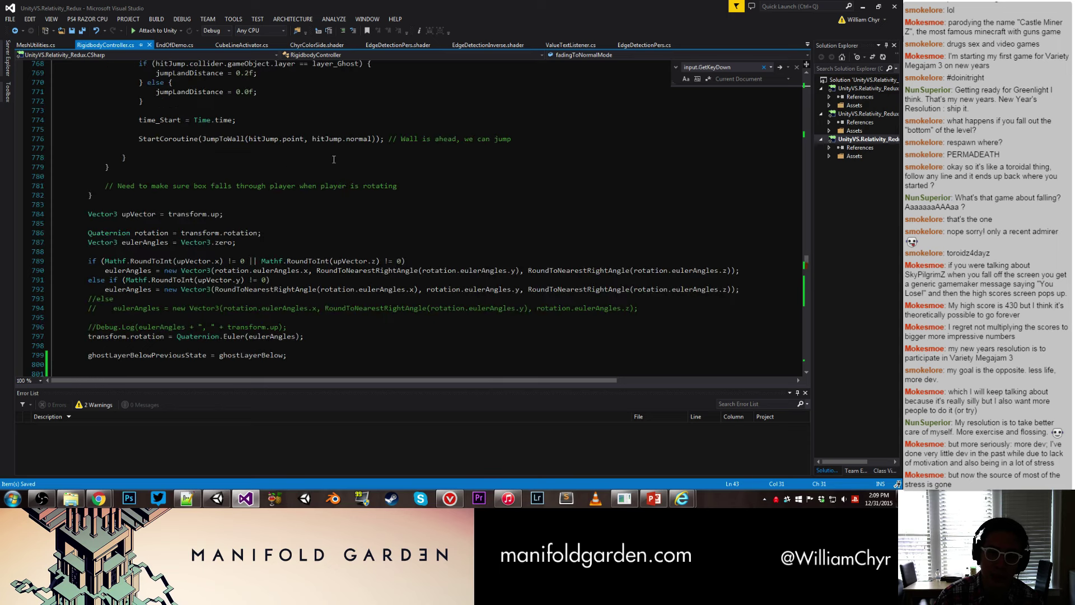
scroll(334, 159, down, 10)
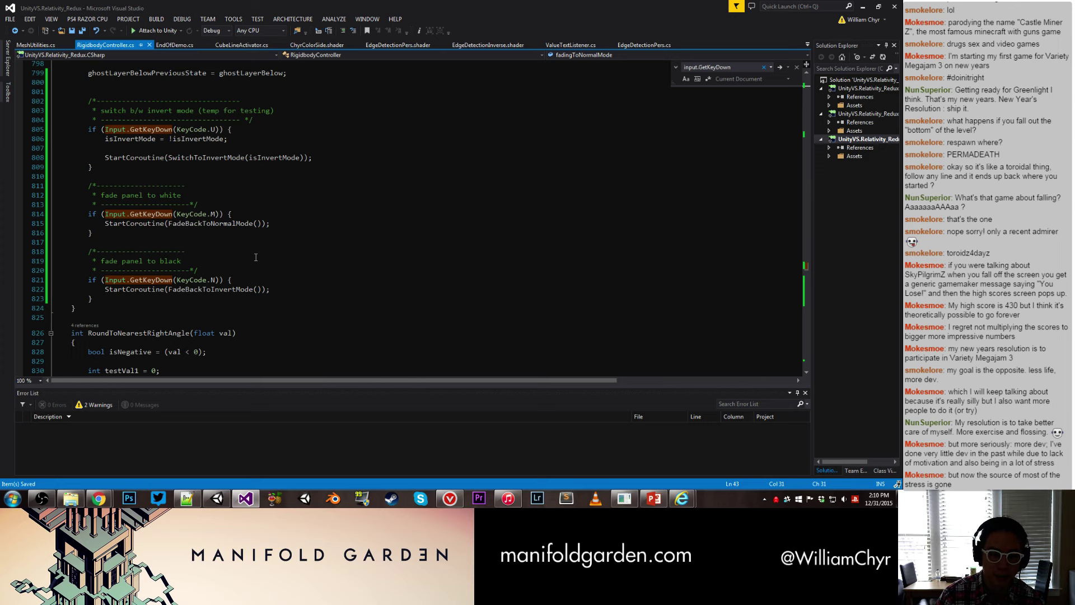
Step: Add 'fadingToNormalMode = true;' on a new line inside the KeyCode.M block
click(242, 214)
key(Return)
text(fa)
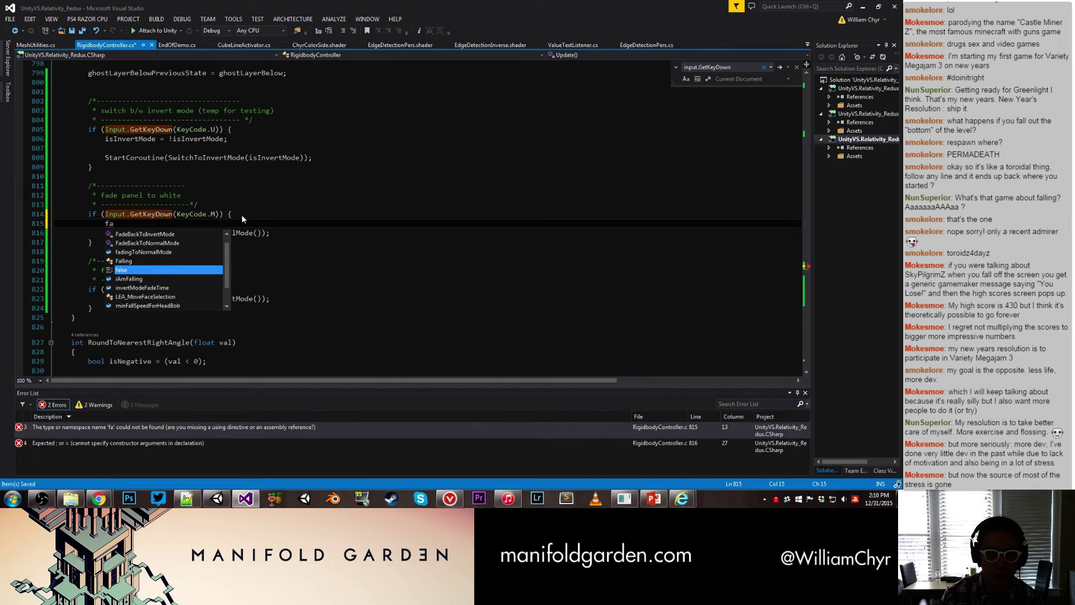
key(Up)
key(Up)
key(Tab)
text(= true;)
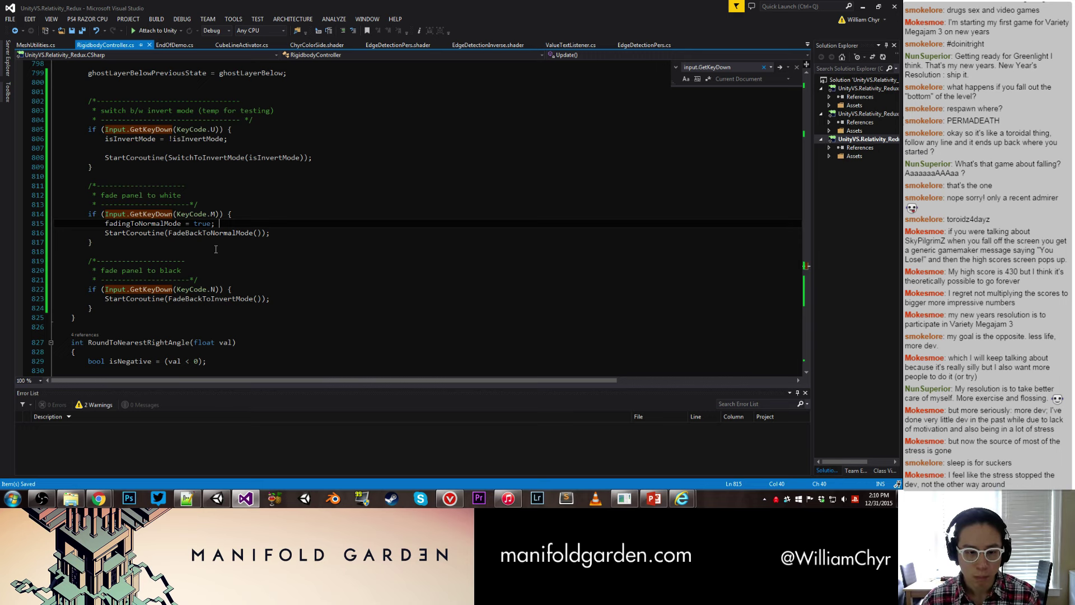
Step: Add an '= false;' assignment inside the KeyCode.N block and save
click(253, 296)
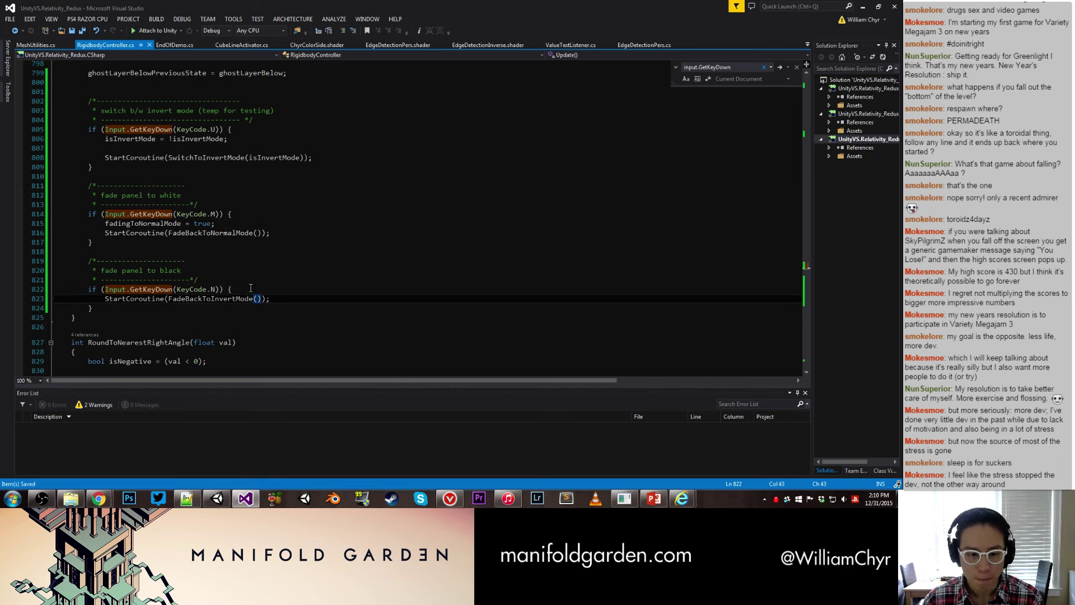
click(250, 287)
key(Return)
text(fade)
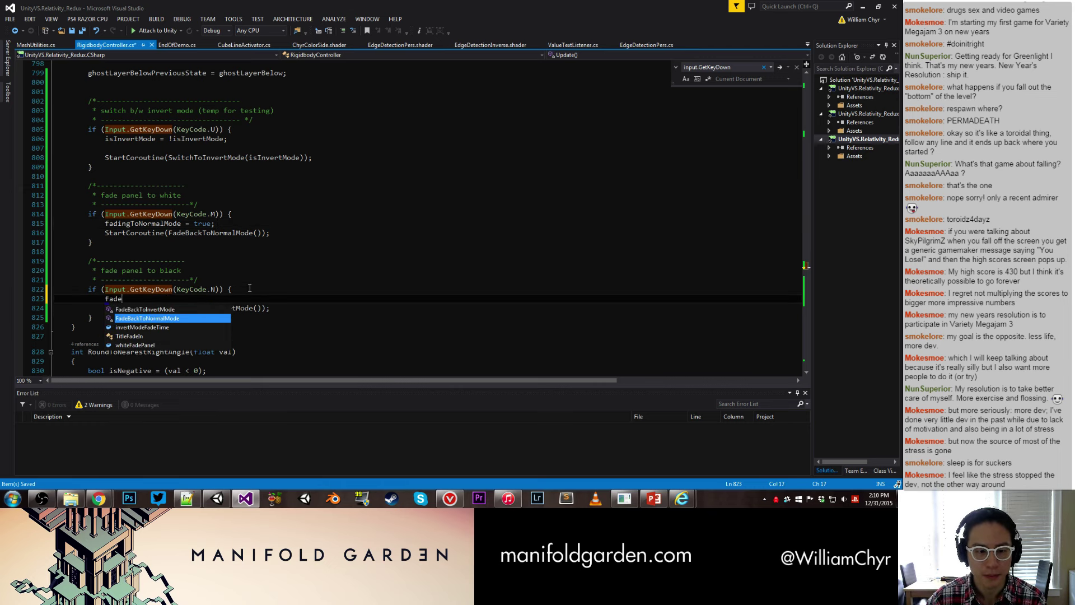
key(Tab)
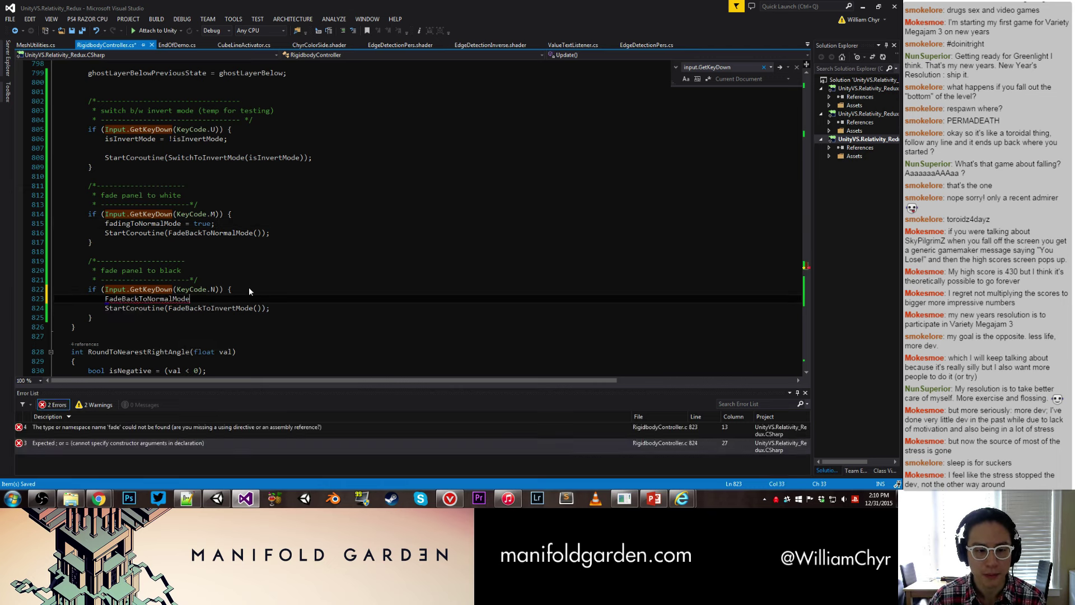
text(= false;)
key(ctrl+s)
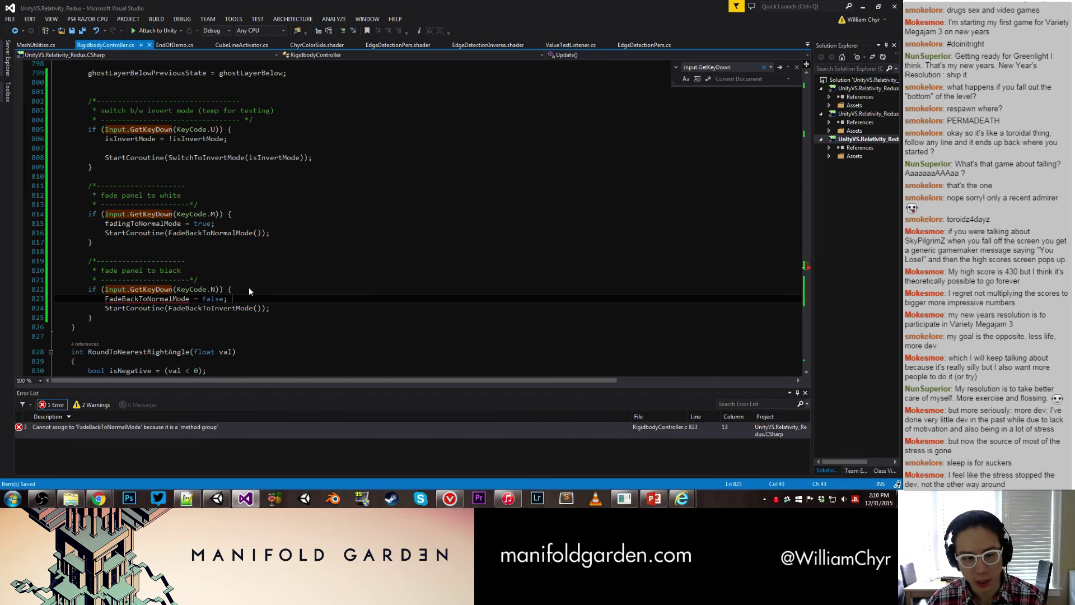
Step: Replace the mistaken FadeBackToNormalMode name on line 823 with fadingToNormalMode and save
right_click(249, 290)
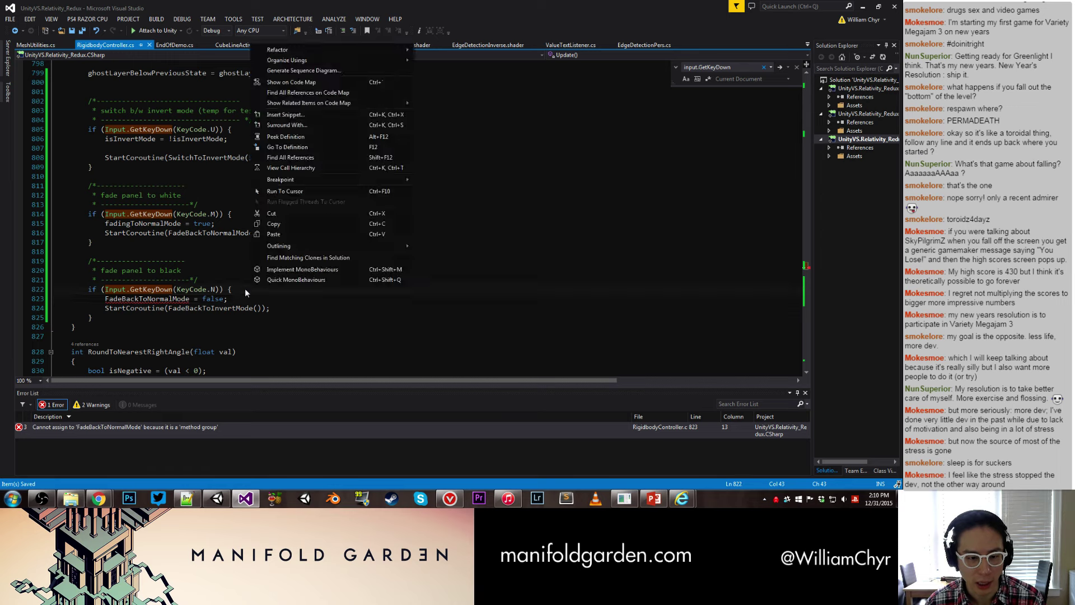
click(211, 298)
mouse_move(172, 296)
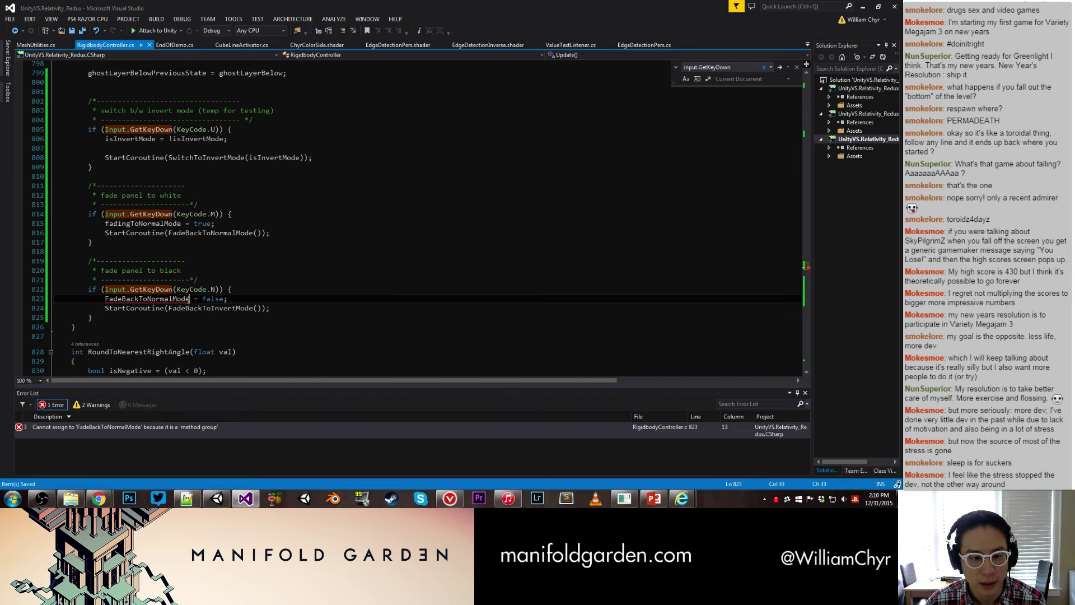
drag(190, 299, 105, 299)
text(fad)
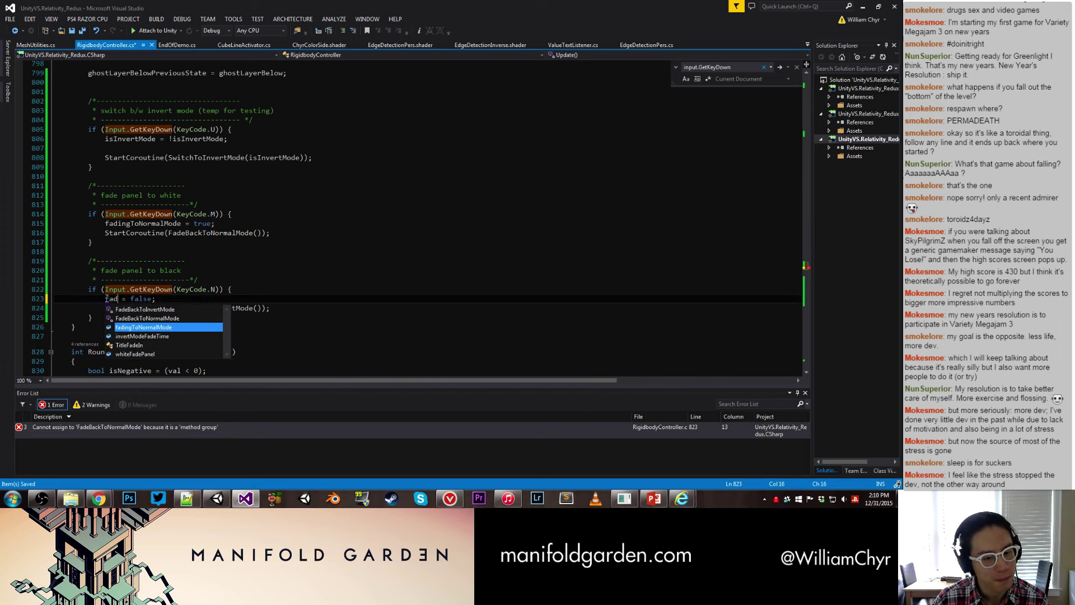
key(Tab)
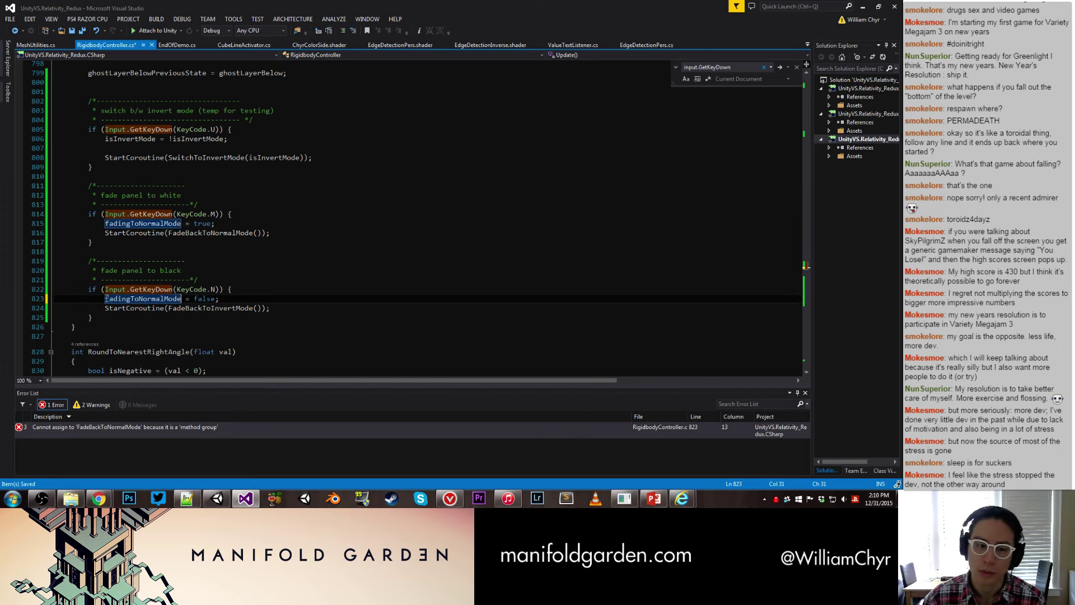
key(ctrl+s)
Step: Scroll down through the remaining coroutines, then bring the itch.io Variety Megajam page over Visual Studio
scroll(282, 229, down, 7)
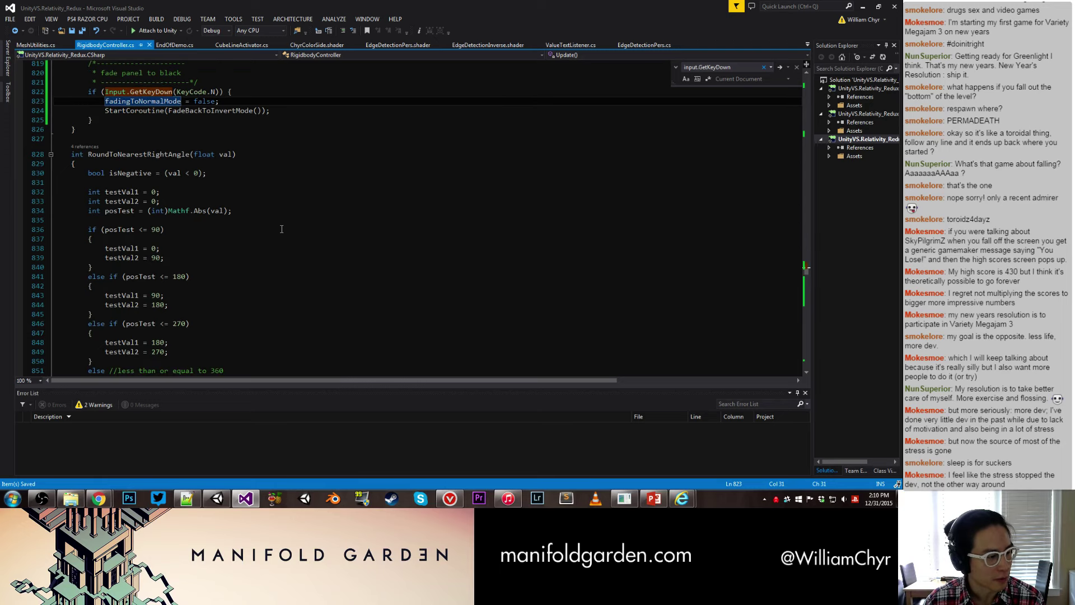
scroll(282, 229, down, 4)
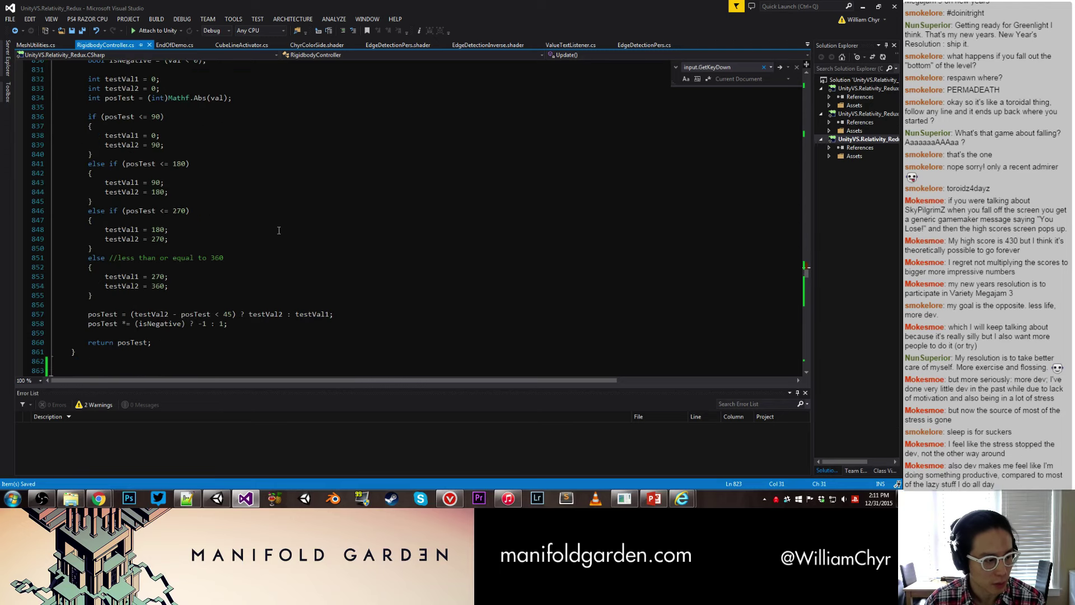
scroll(279, 230, down, 11)
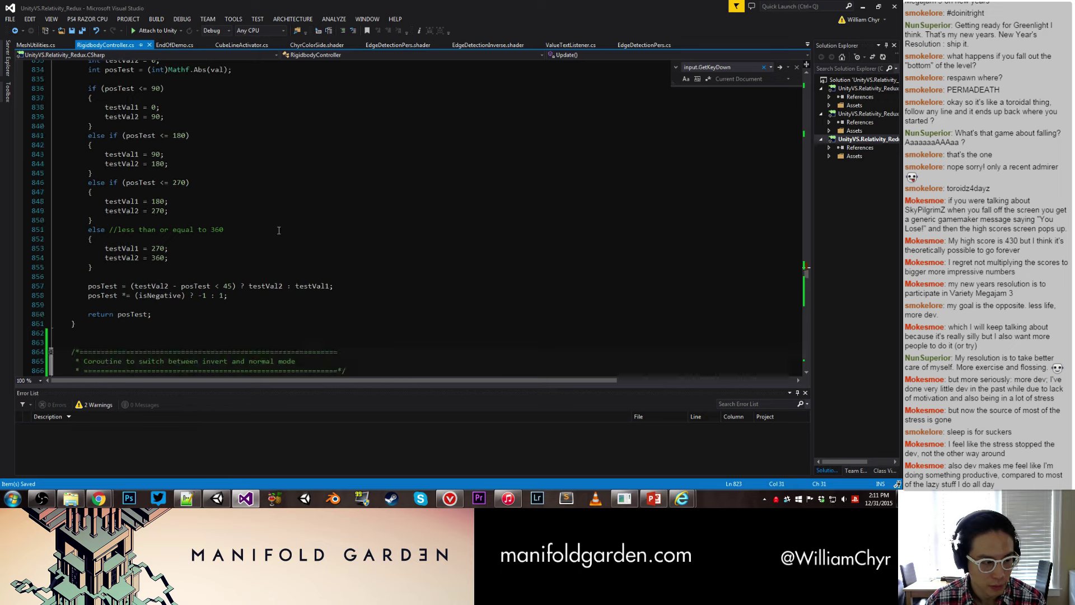
scroll(279, 231, down, 20)
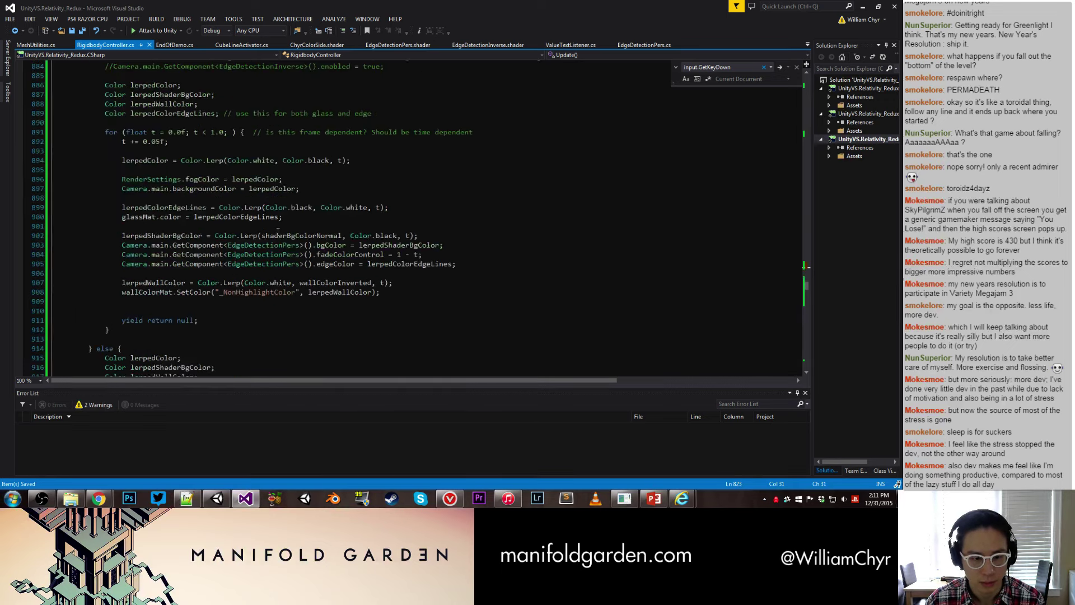
scroll(277, 232, down, 13)
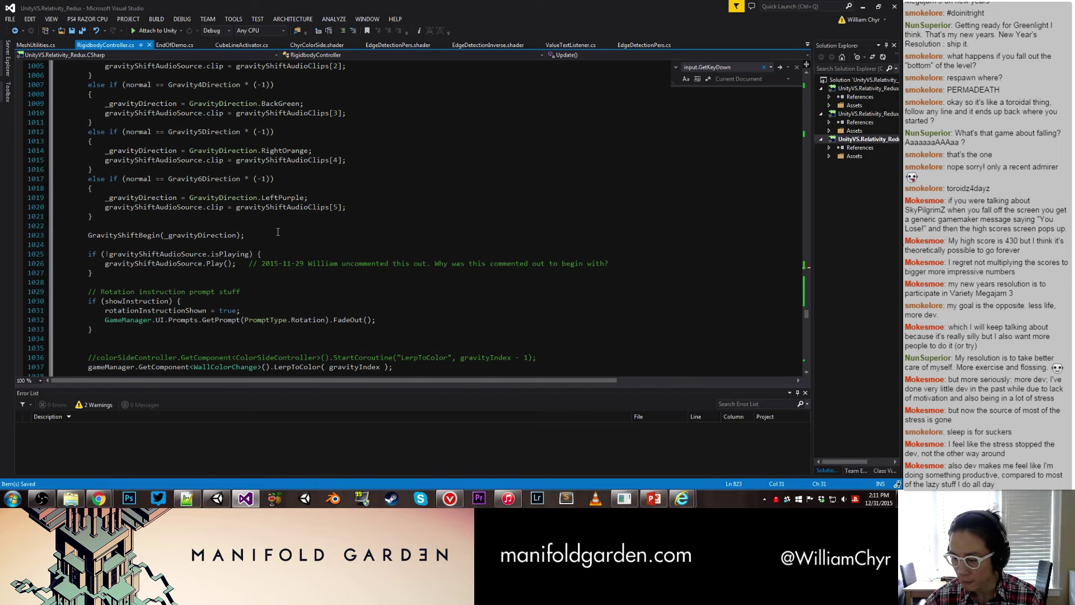
scroll(277, 231, down, 9)
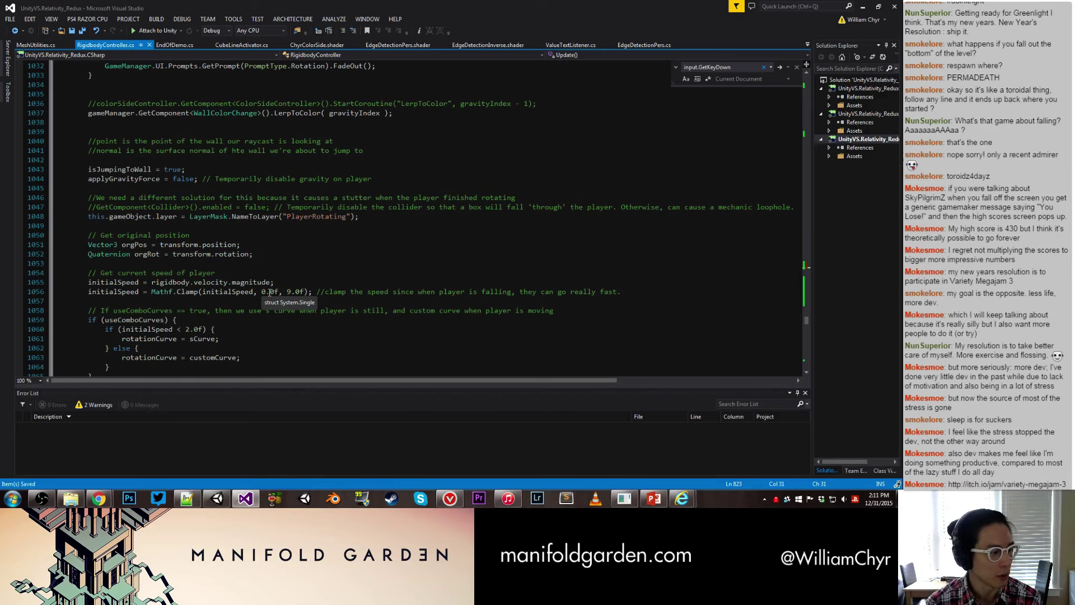
key(alt+Tab)
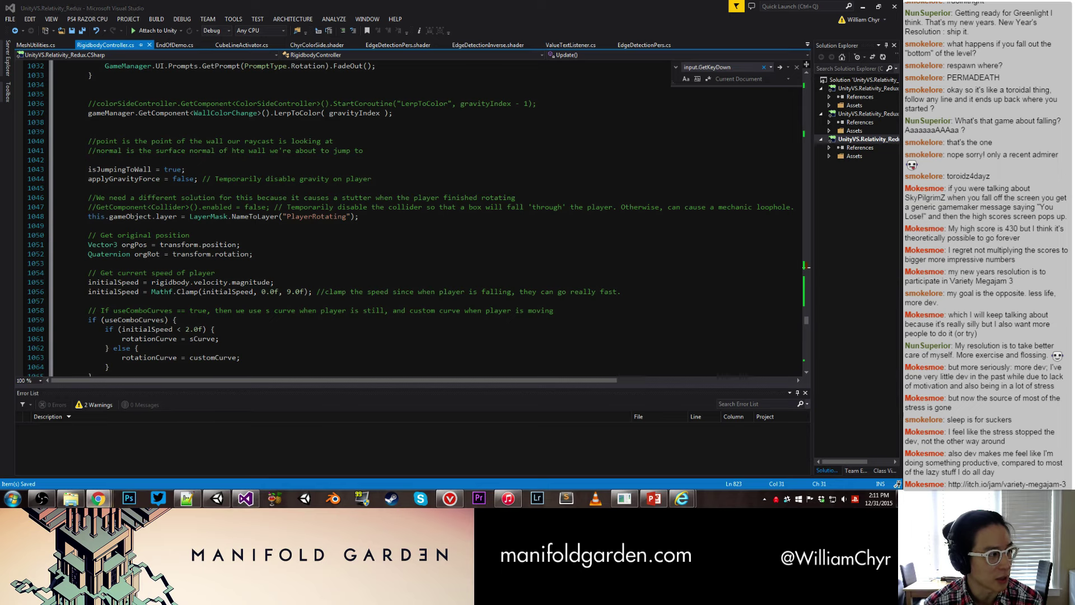
drag(0, 122, 272, 90)
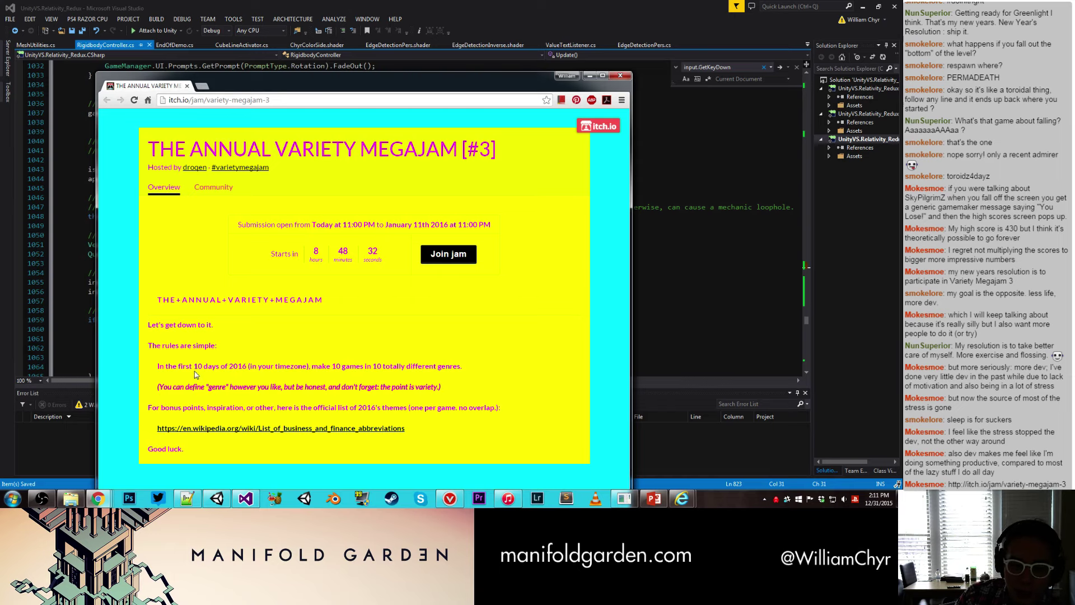
drag(196, 366, 284, 388)
click(274, 377)
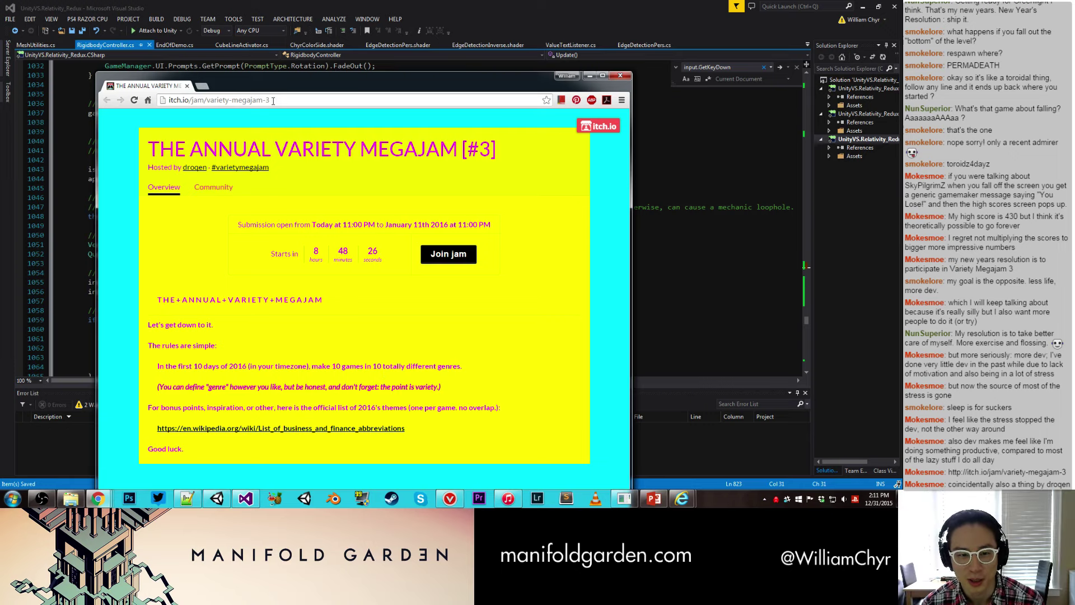
key(ctrl+l)
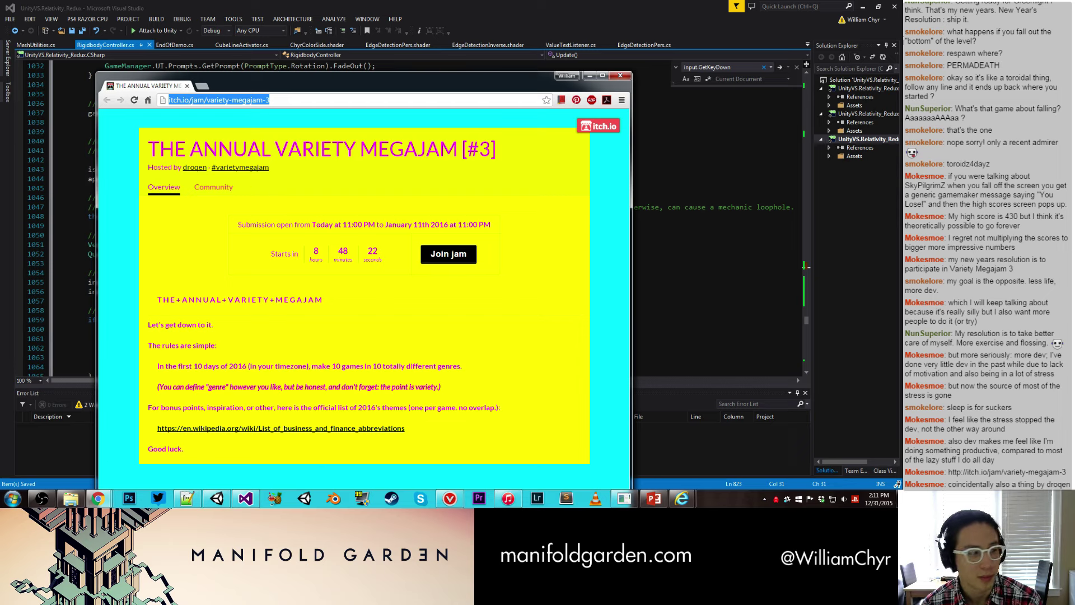
key(alt+Tab)
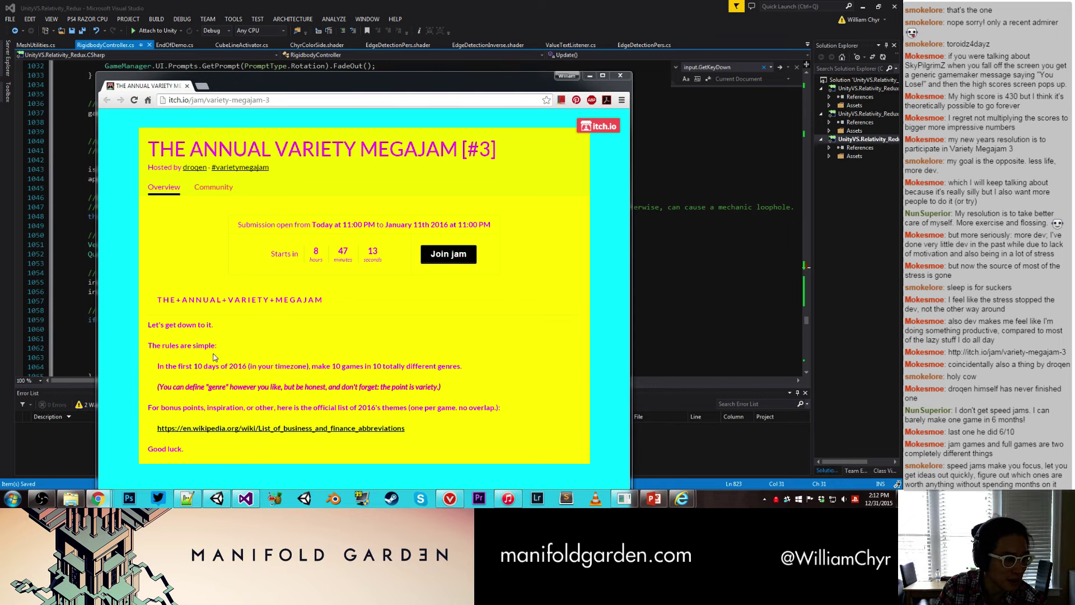
click(232, 345)
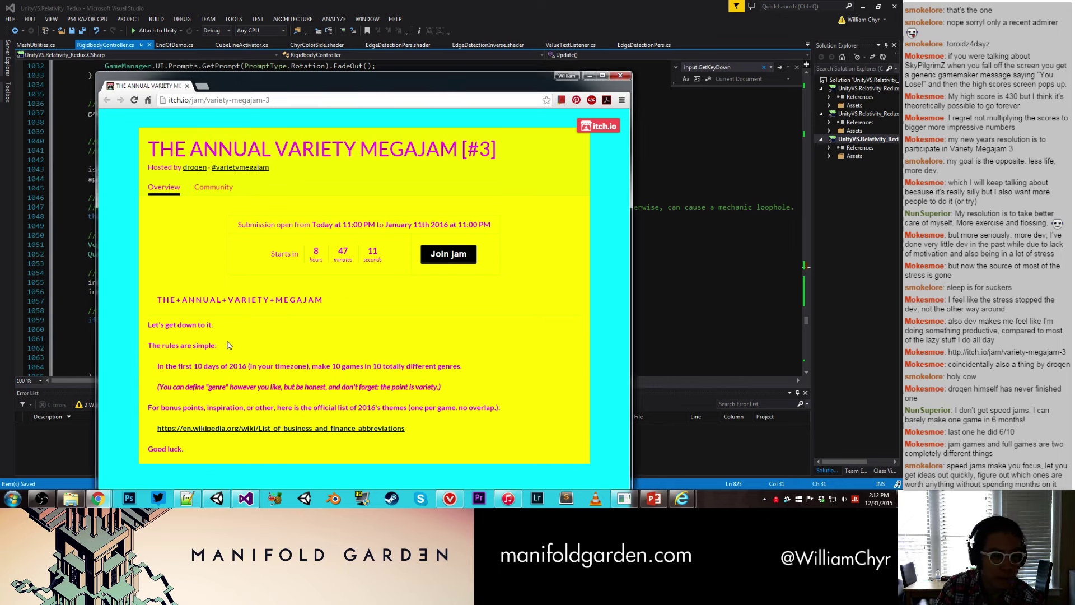
click(313, 428)
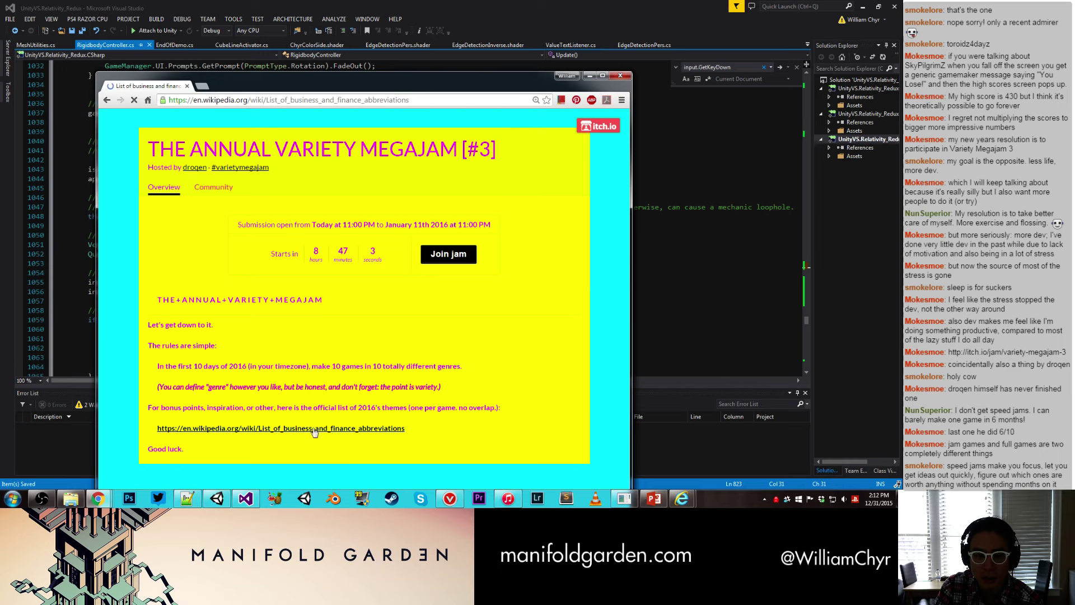
scroll(316, 411, down, 5)
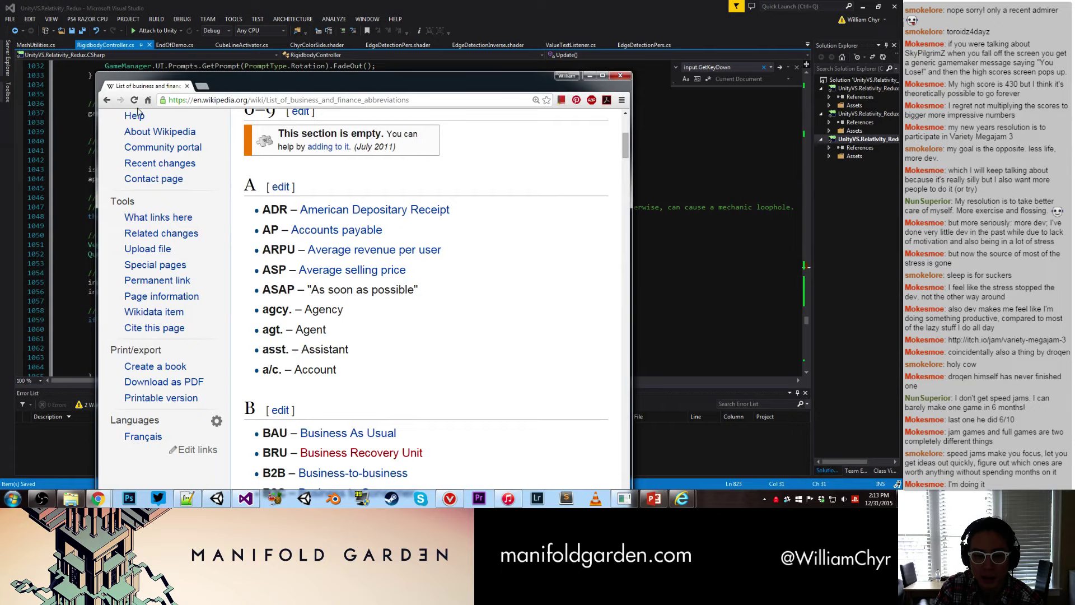
click(108, 101)
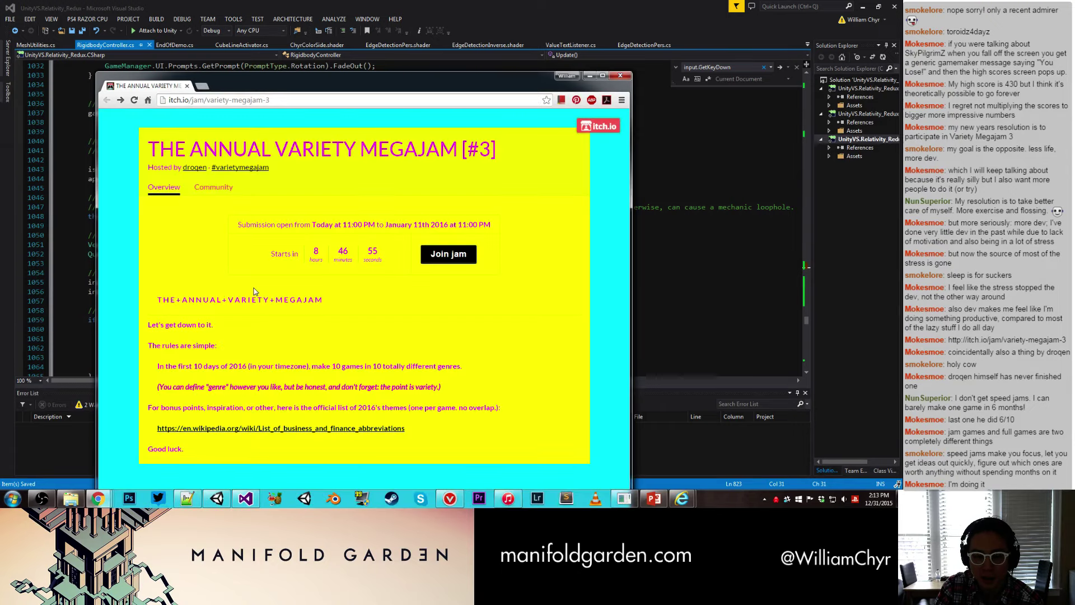
click(374, 429)
scroll(414, 379, down, 5)
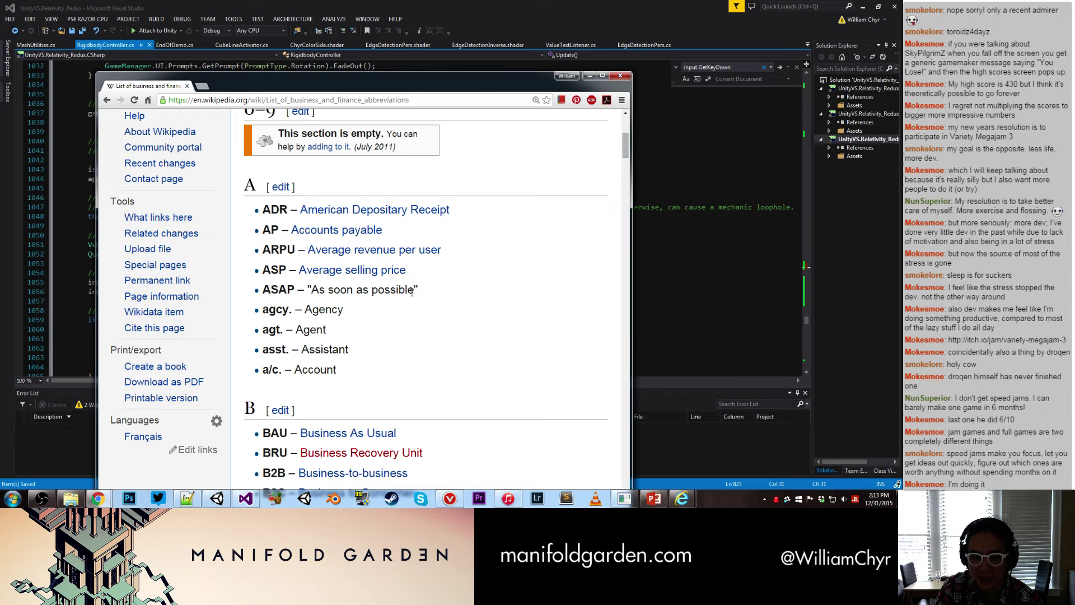
scroll(420, 283, down, 3)
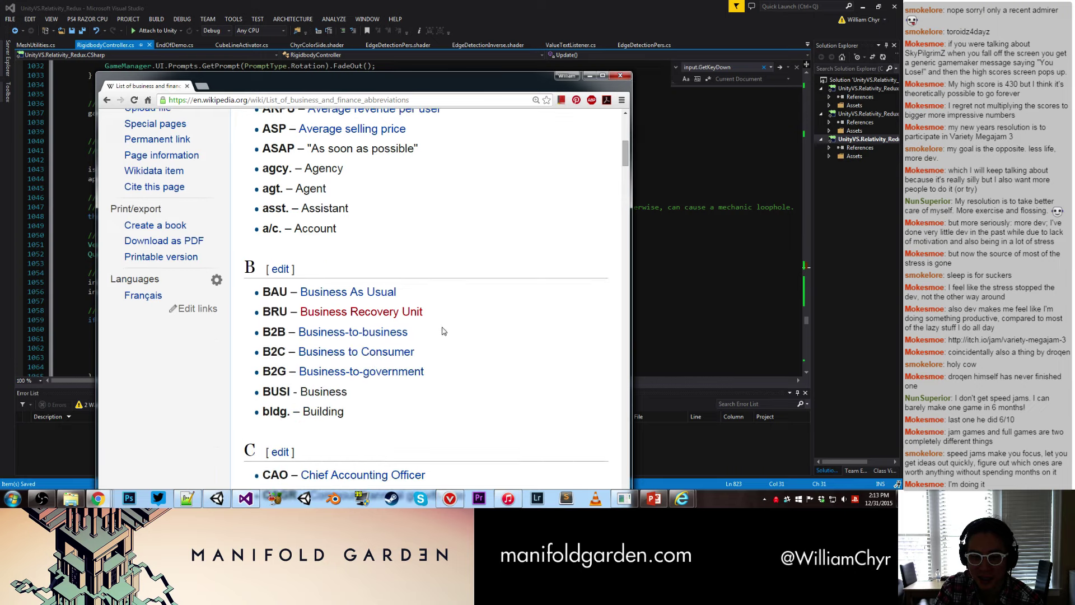
scroll(445, 330, down, 3)
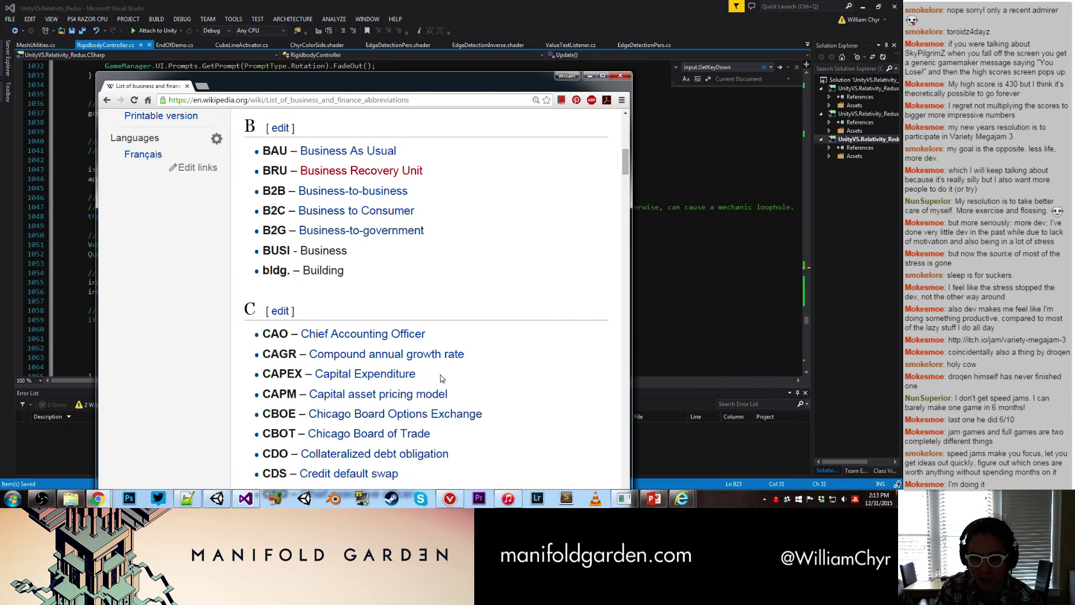
scroll(441, 369, down, 4)
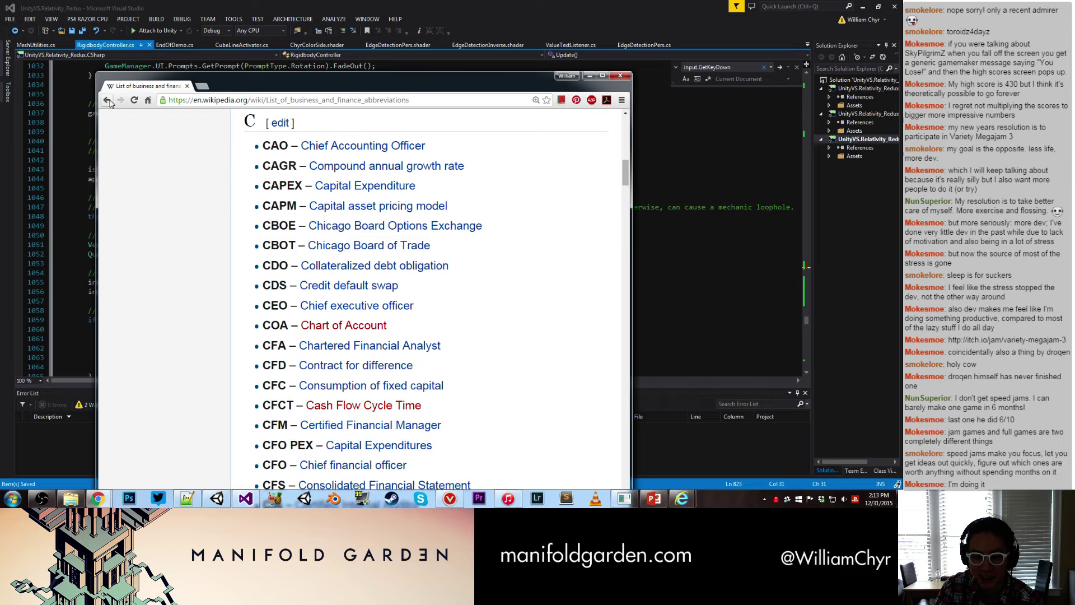
scroll(189, 166, down, 8)
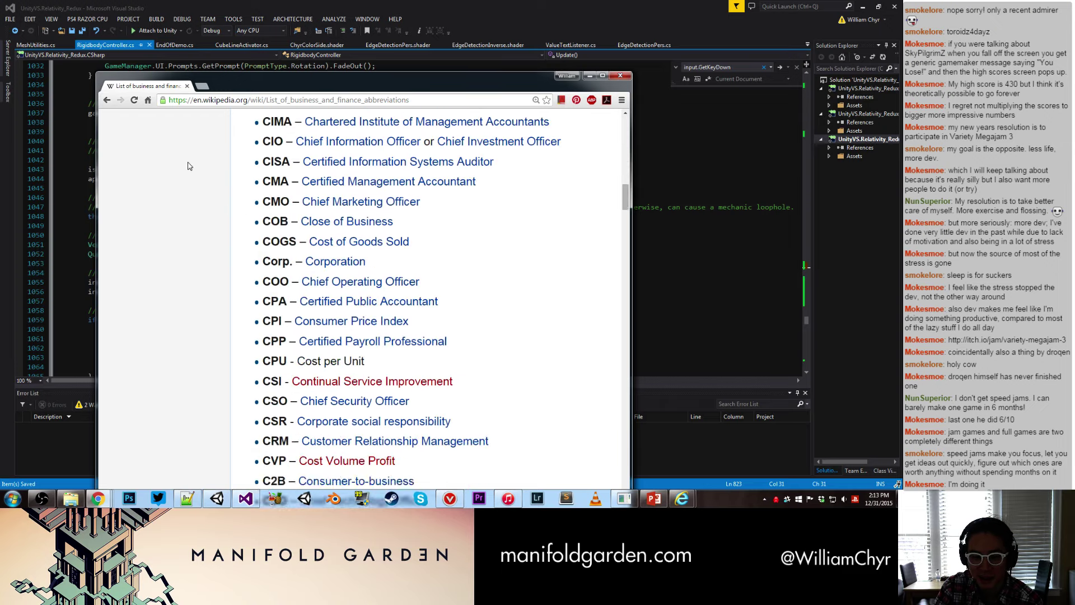
scroll(189, 165, down, 5)
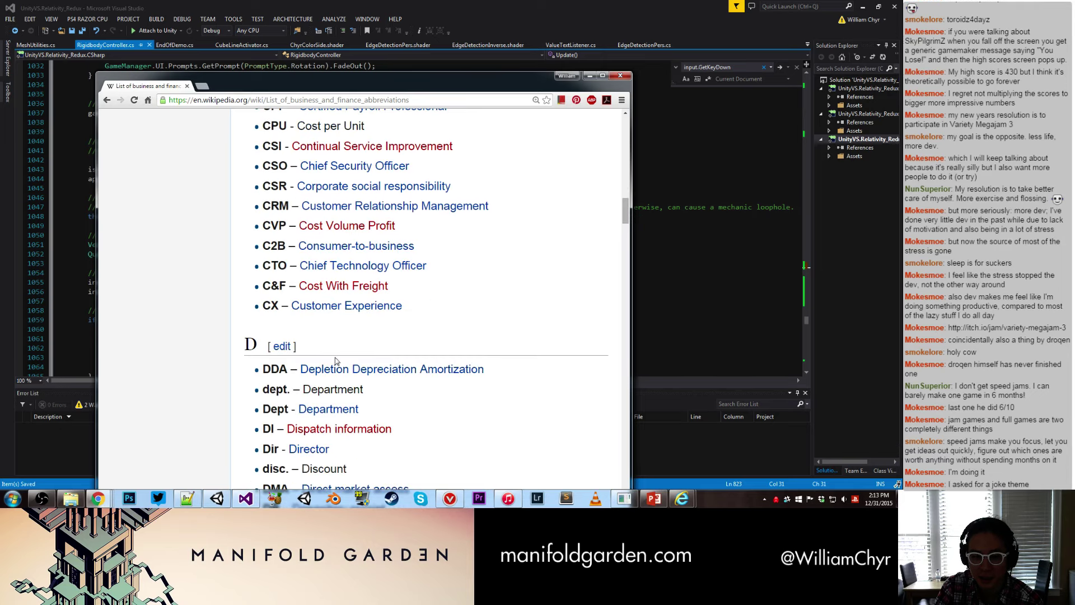
click(107, 100)
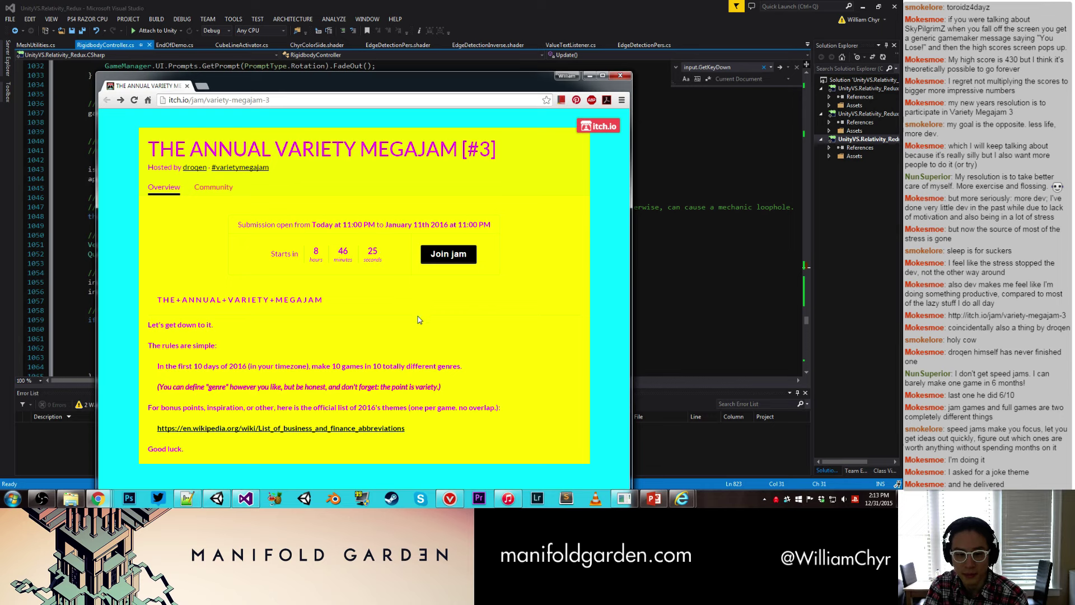
Step: Read the sticky 'long & illustrious history' topic in the jam's Community section, then close the browser
click(214, 187)
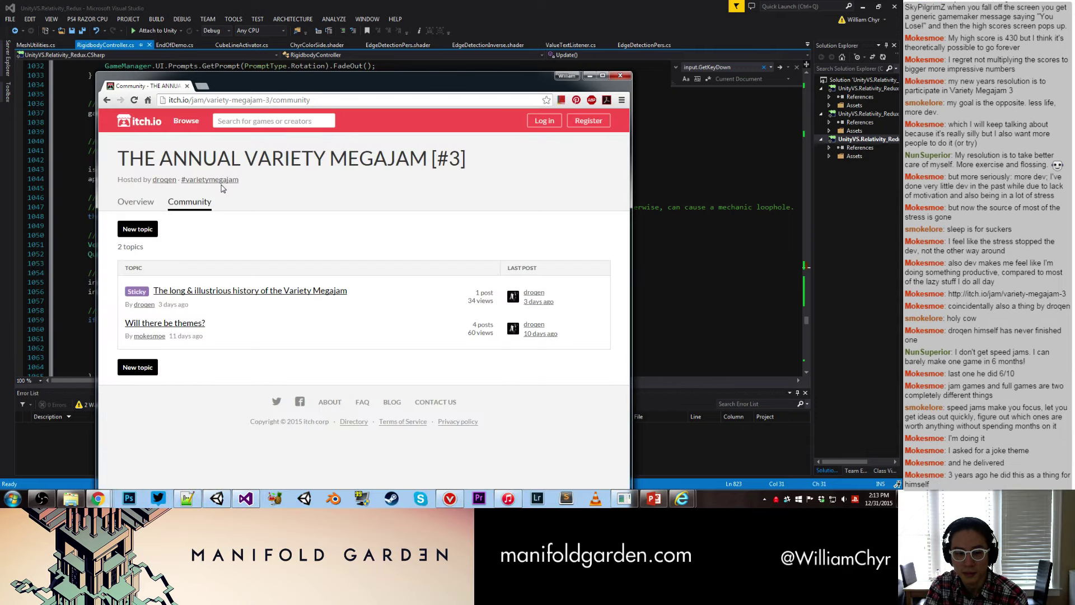
click(239, 291)
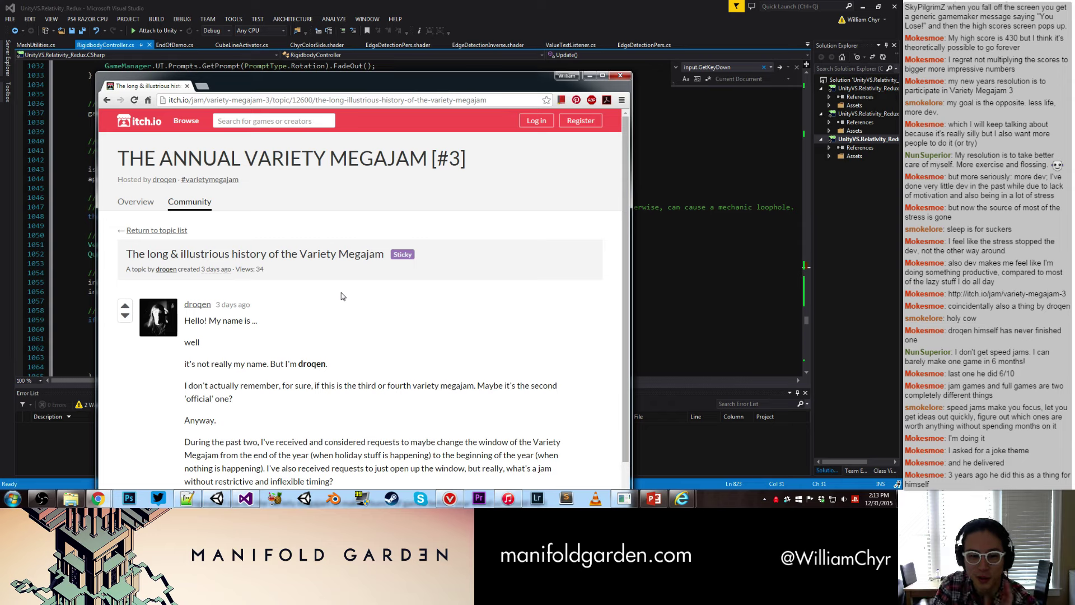
scroll(344, 296, down, 1)
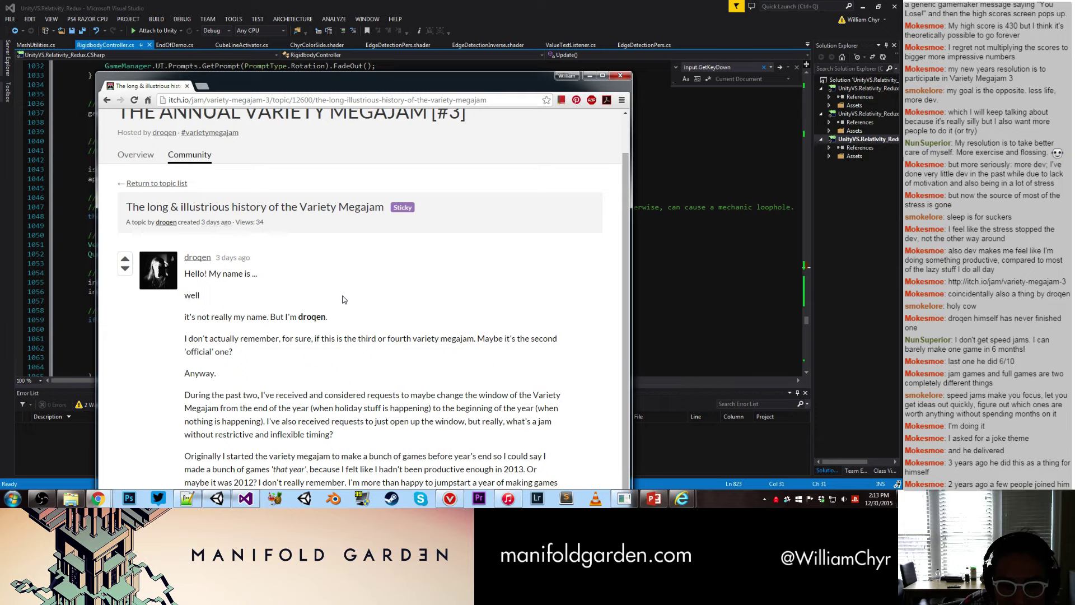
scroll(343, 300, down, 1)
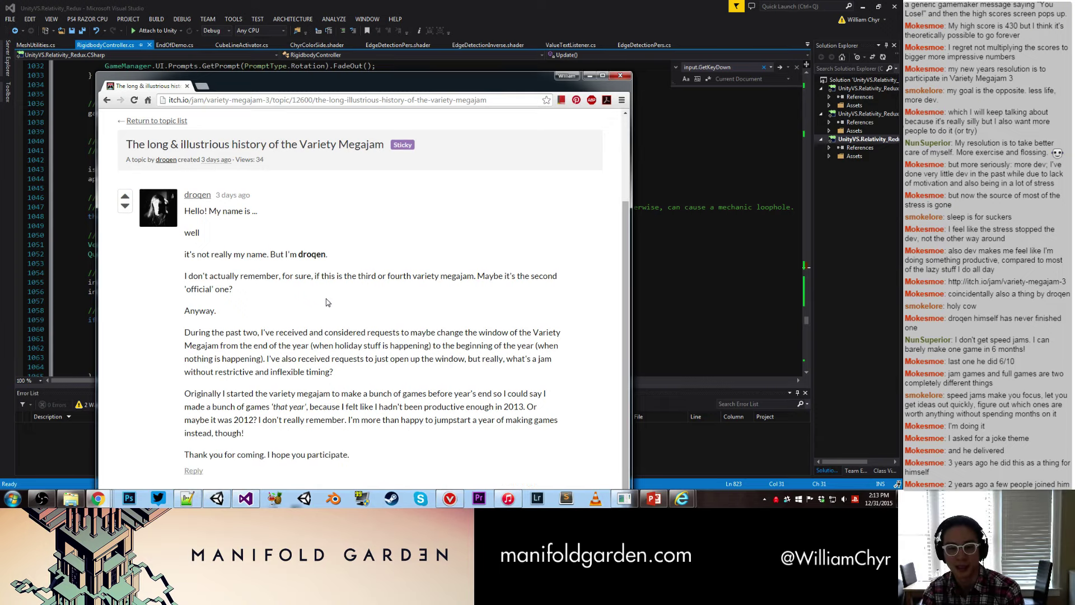
scroll(328, 302, up, 1)
scroll(328, 303, down, 1)
key(ctrl+w)
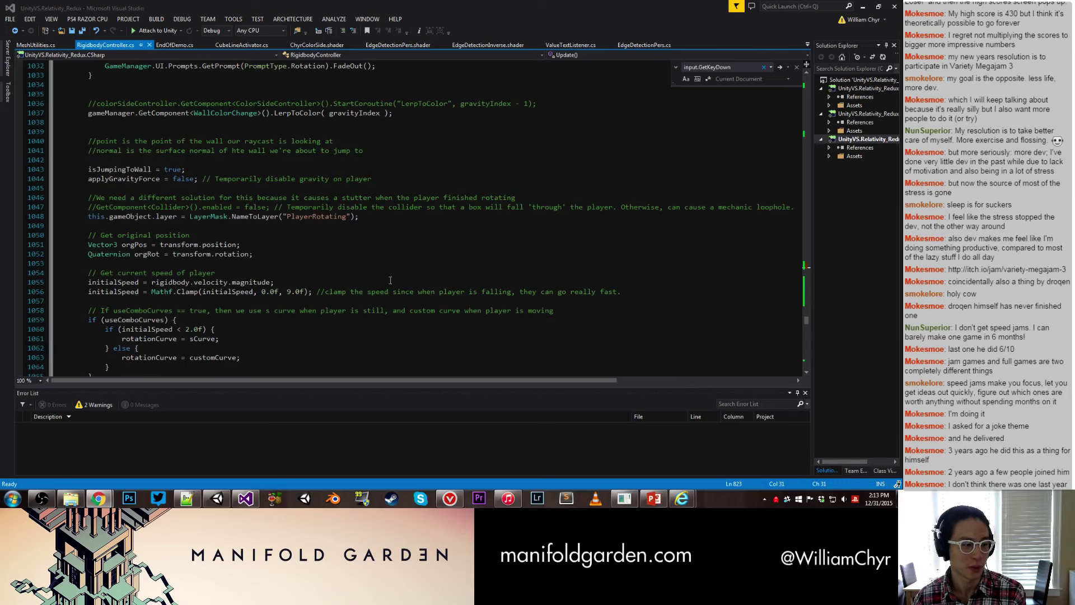
Step: Browse down the code, then search the file for 'ienumera' to reach the fade coroutines
click(365, 271)
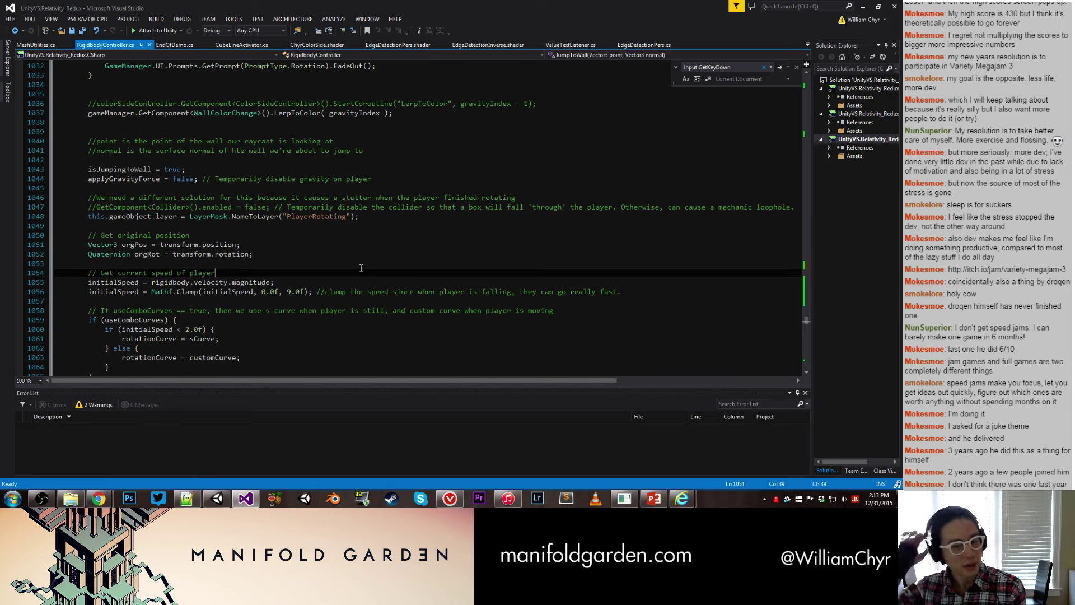
scroll(361, 269, down, 15)
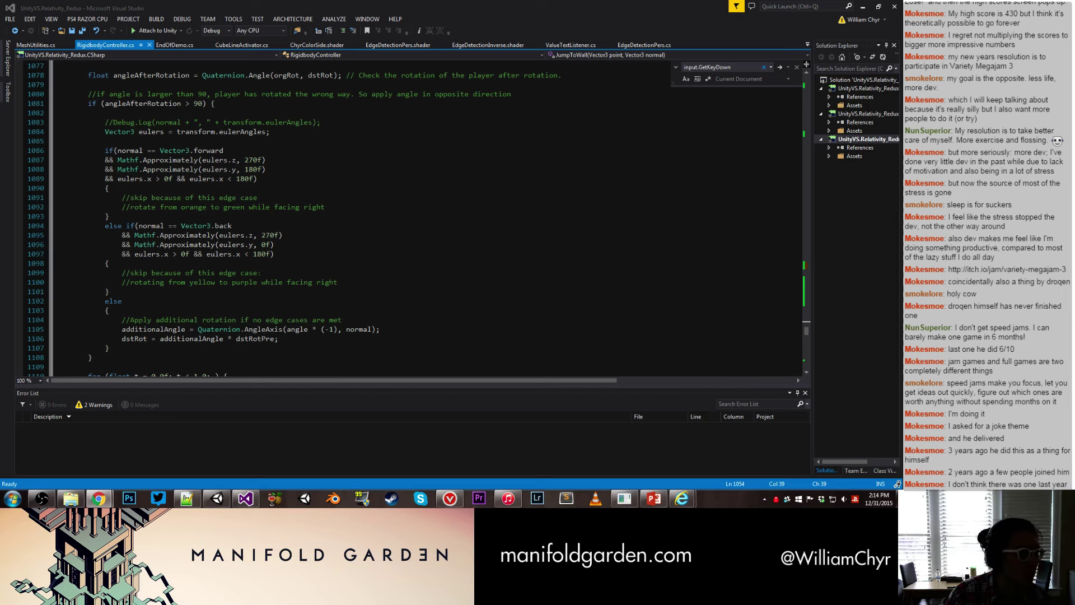
click(161, 179)
scroll(163, 178, down, 13)
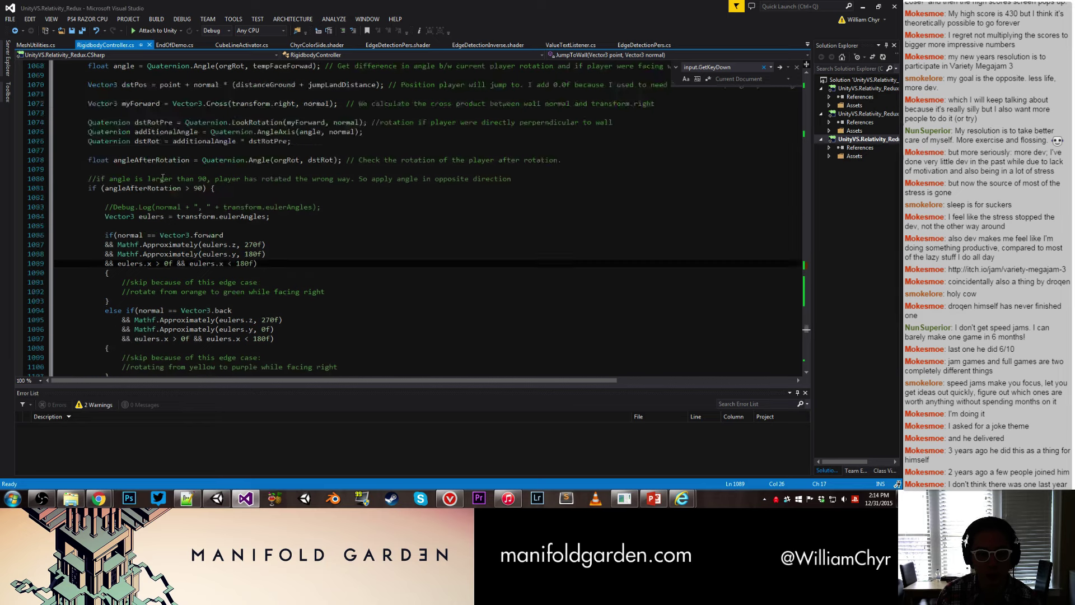
key(ctrl+f)
text(cor)
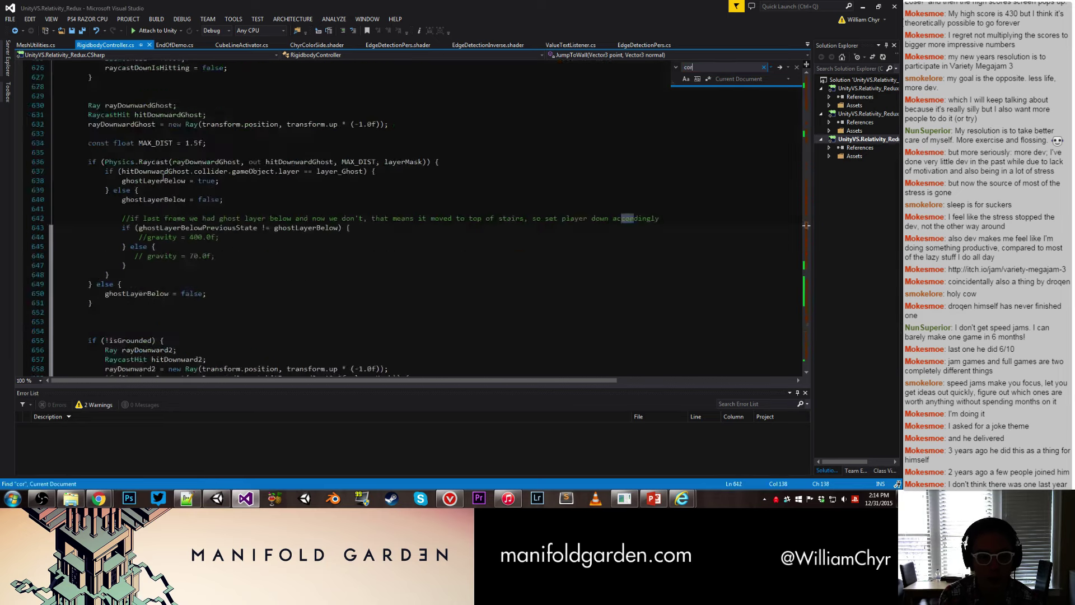
key(BackSpace)
key(BackSpace)
text(ienumera)
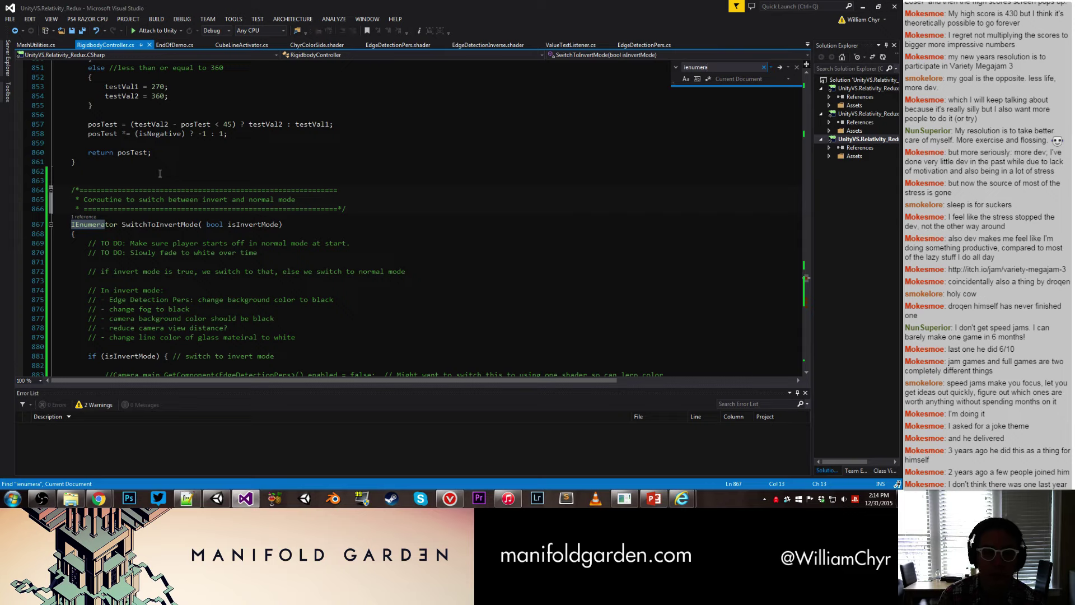
scroll(160, 173, down, 20)
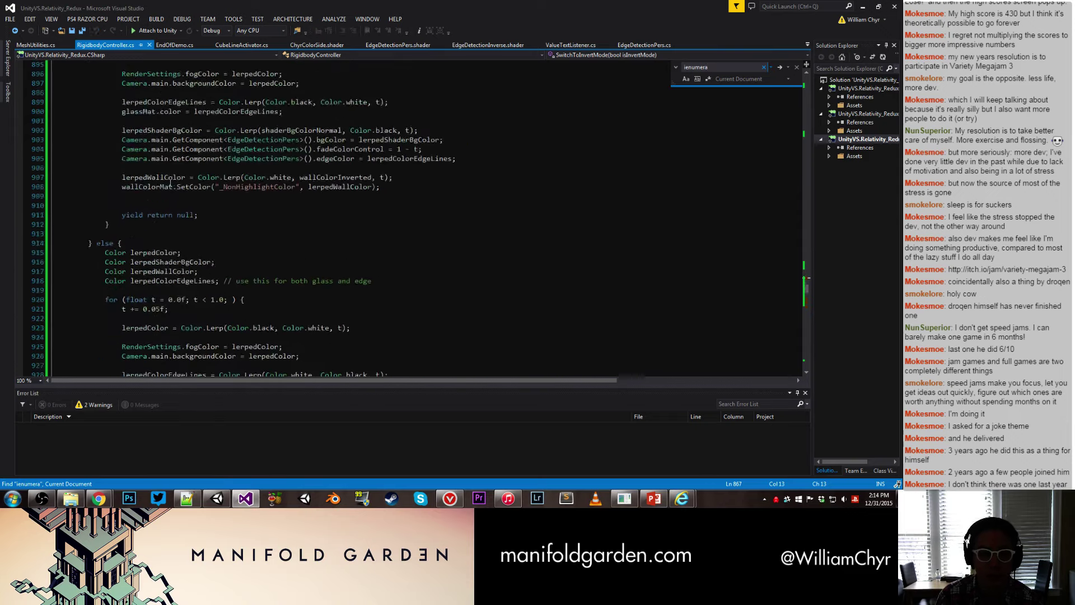
Step: Add an 'if (fadingToNormalMode) {' condition above FadeBackToNormalMode's fade loop
click(106, 212)
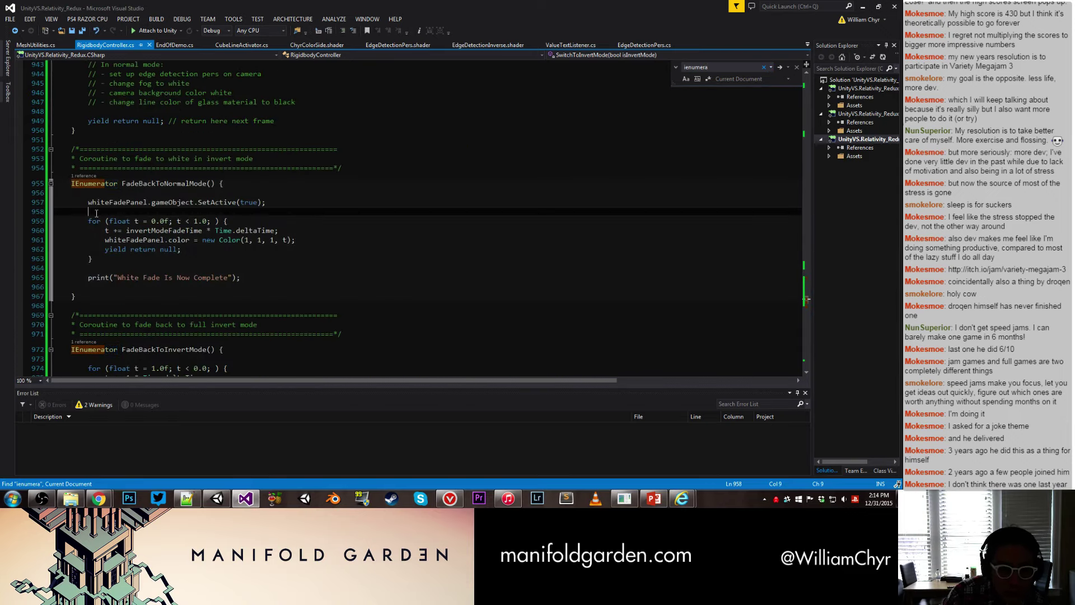
key(Return)
text(if)
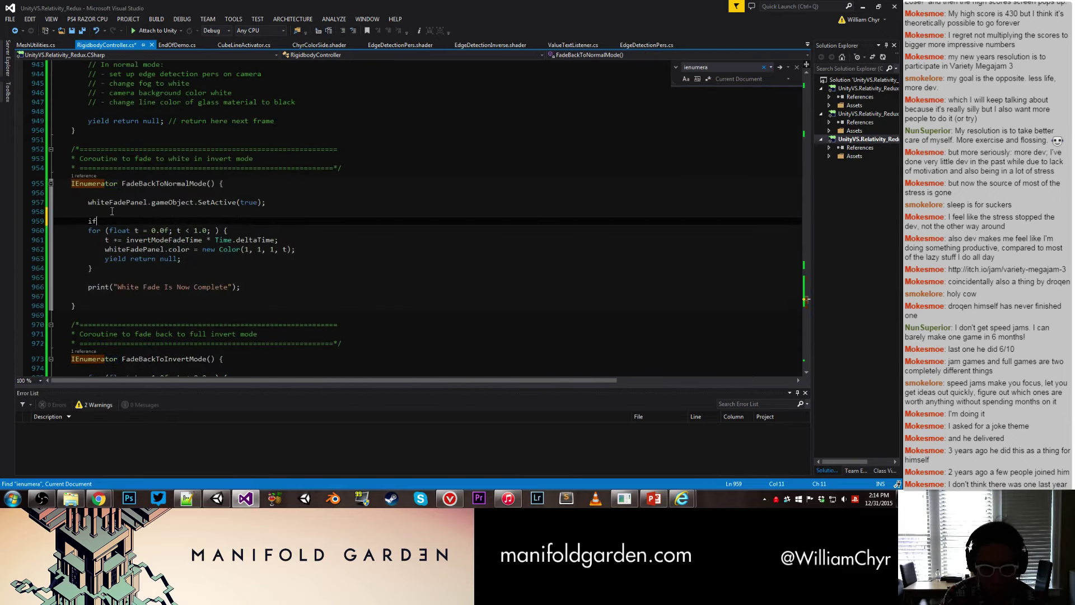
text( ()fad)
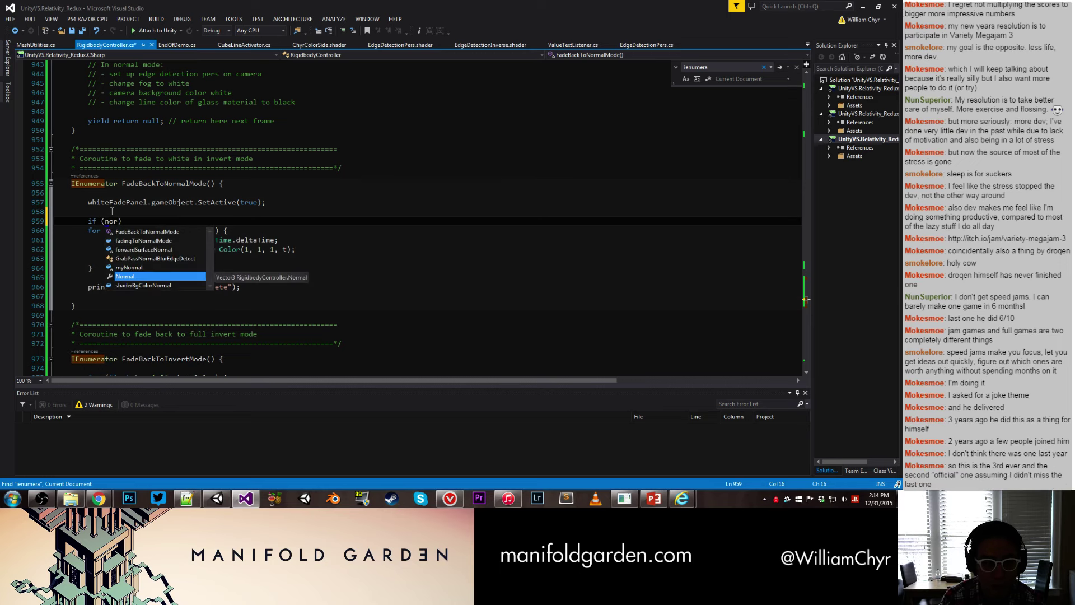
text(ingToNormalMode))
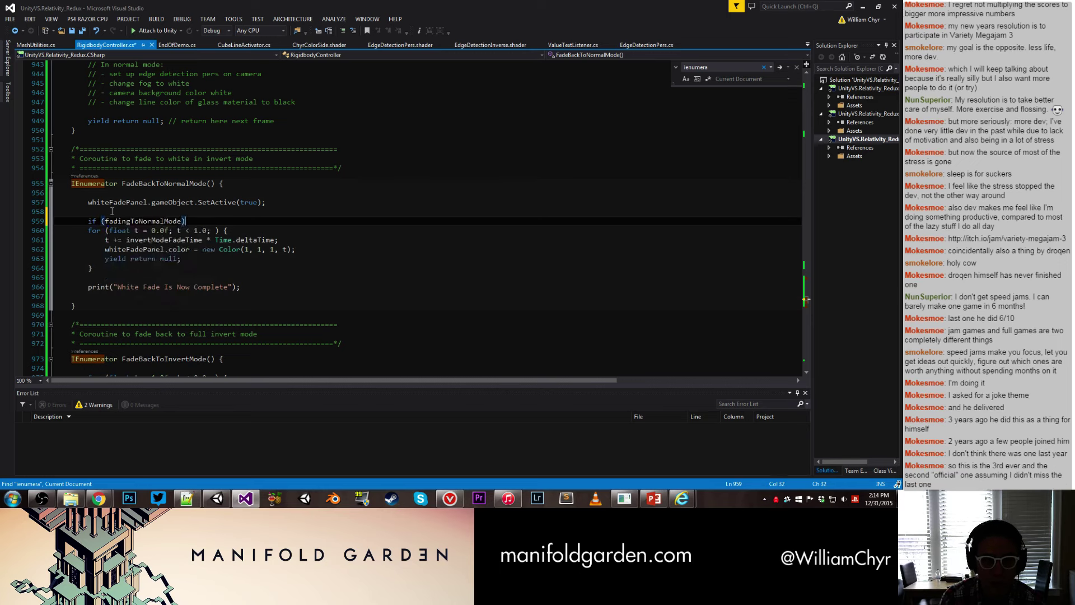
text( {)
key(Return)
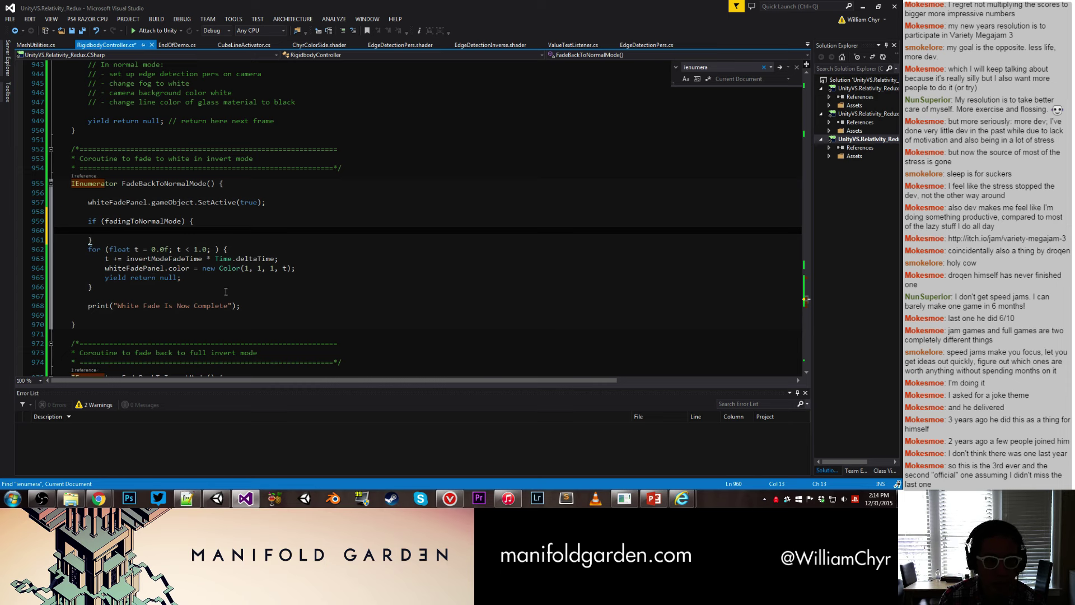
Step: Move the fade loop and print into the new if block, then bring up the jam page
drag(253, 306, 90, 250)
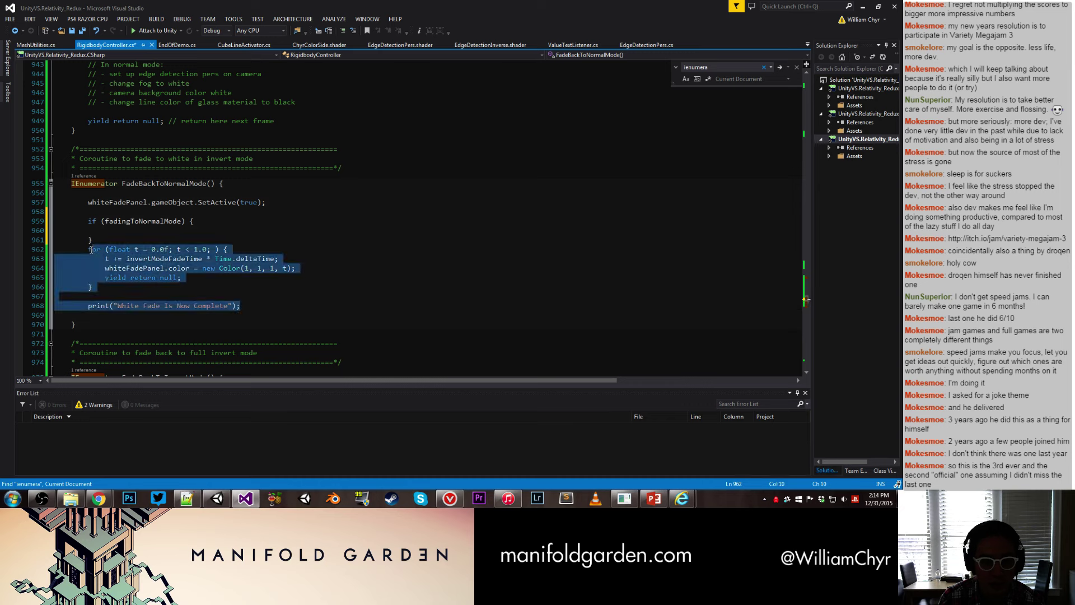
key(ctrl+x)
key(Up)
key(Up)
key(ctrl+v)
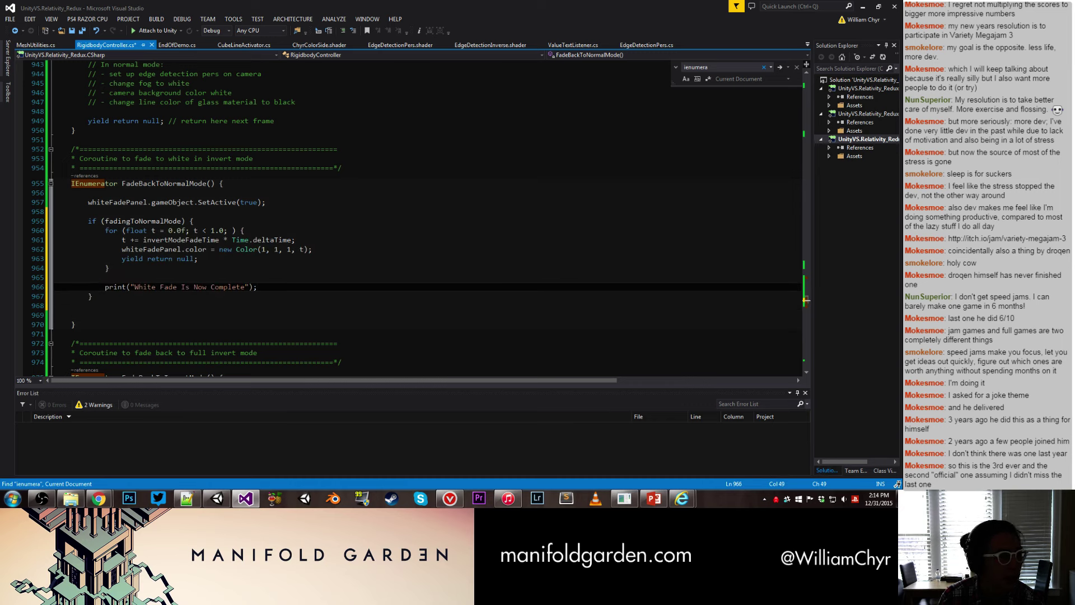
key(alt+Tab)
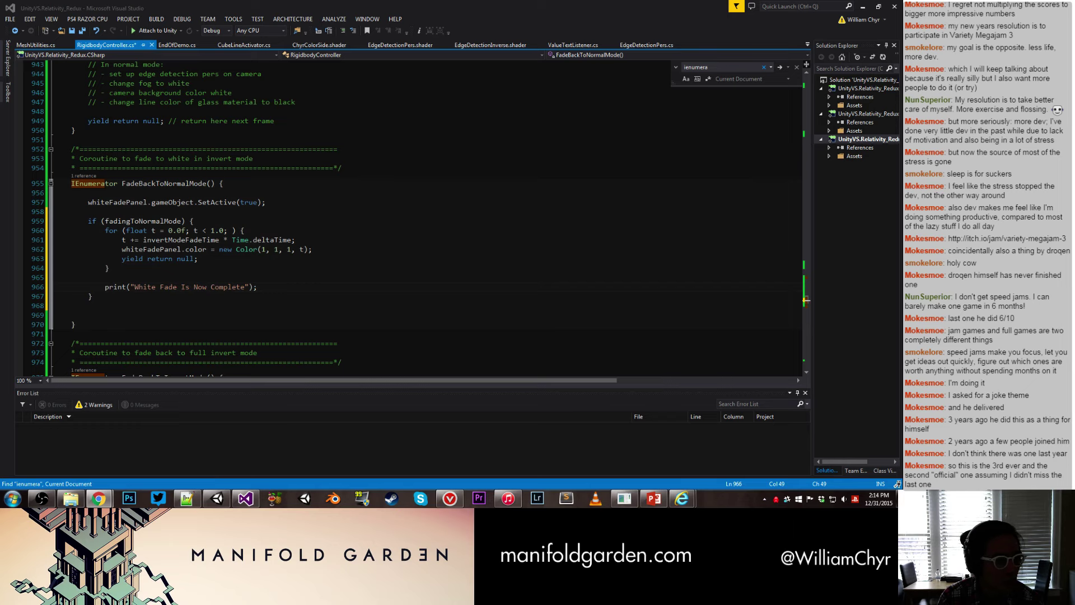
drag(0, 107, 455, 100)
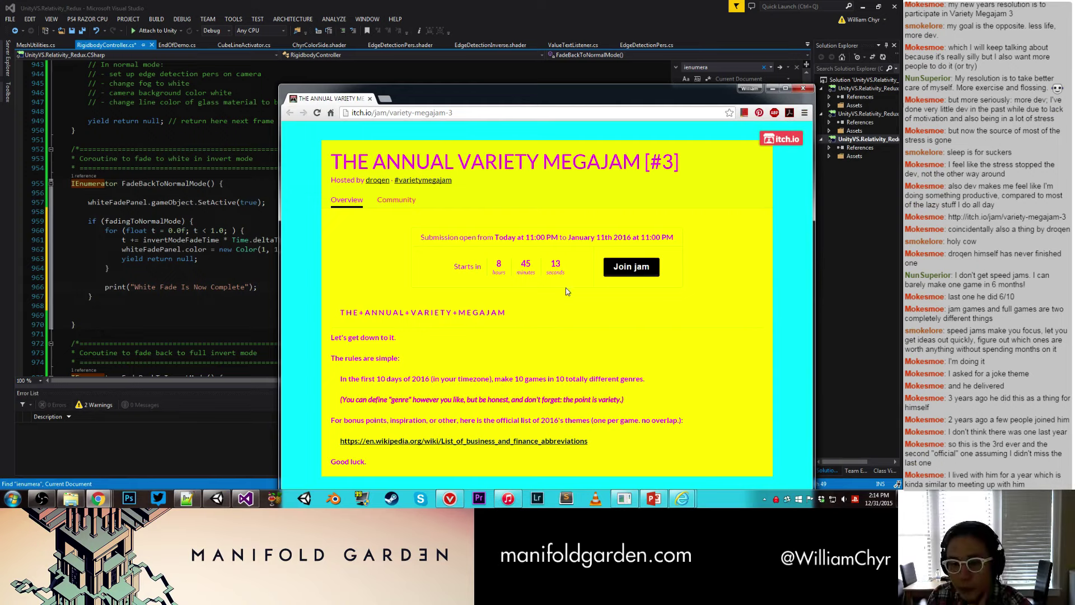
Step: Browse the jam's Community and Overview pages and try Join jam, dismissing the log-in prompt
click(414, 199)
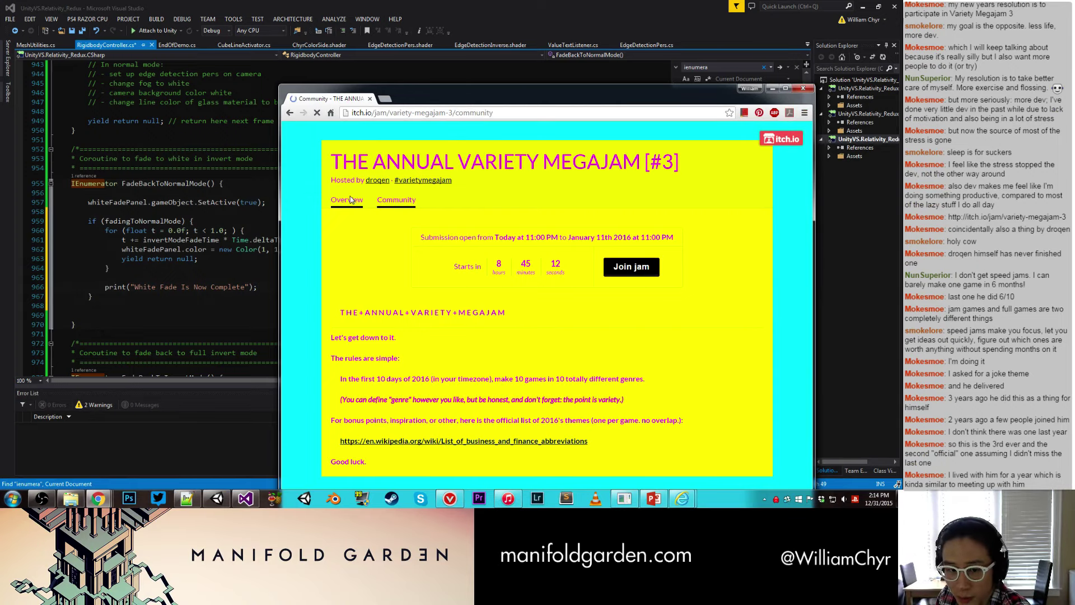
click(321, 220)
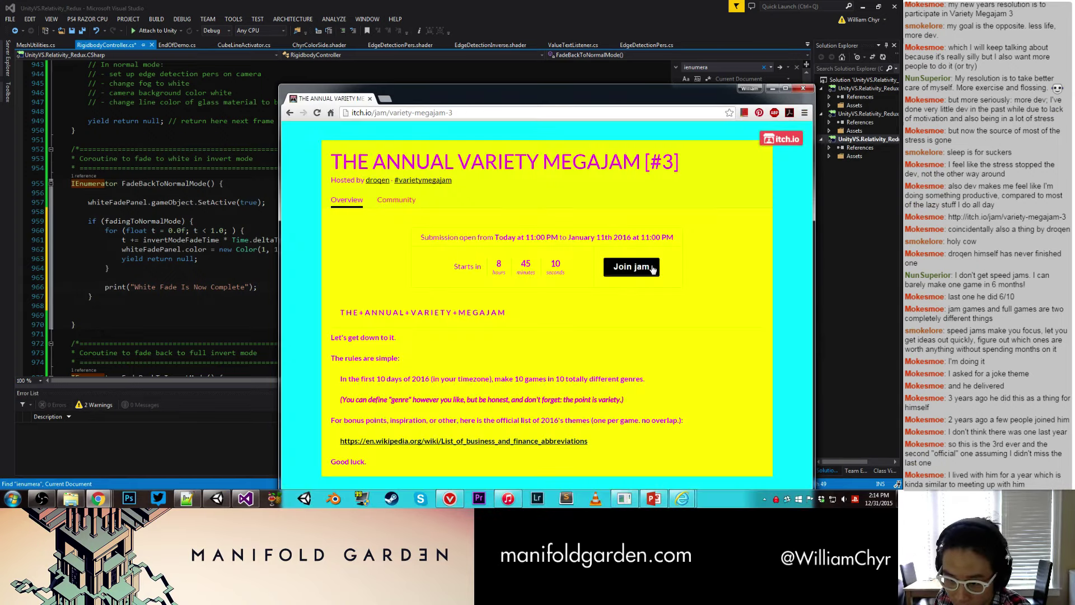
click(651, 269)
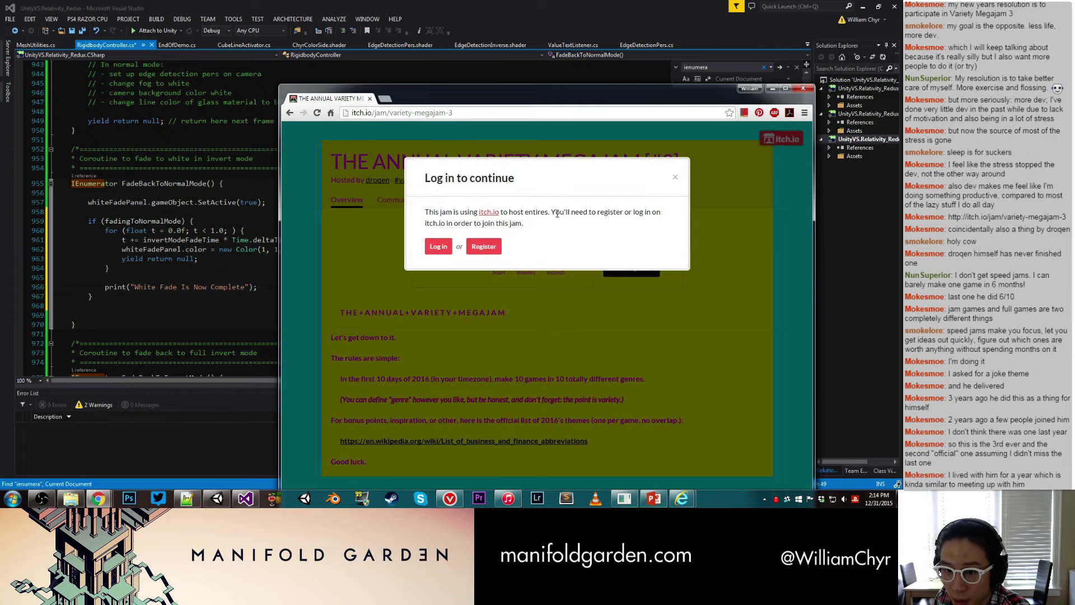
click(675, 177)
click(410, 203)
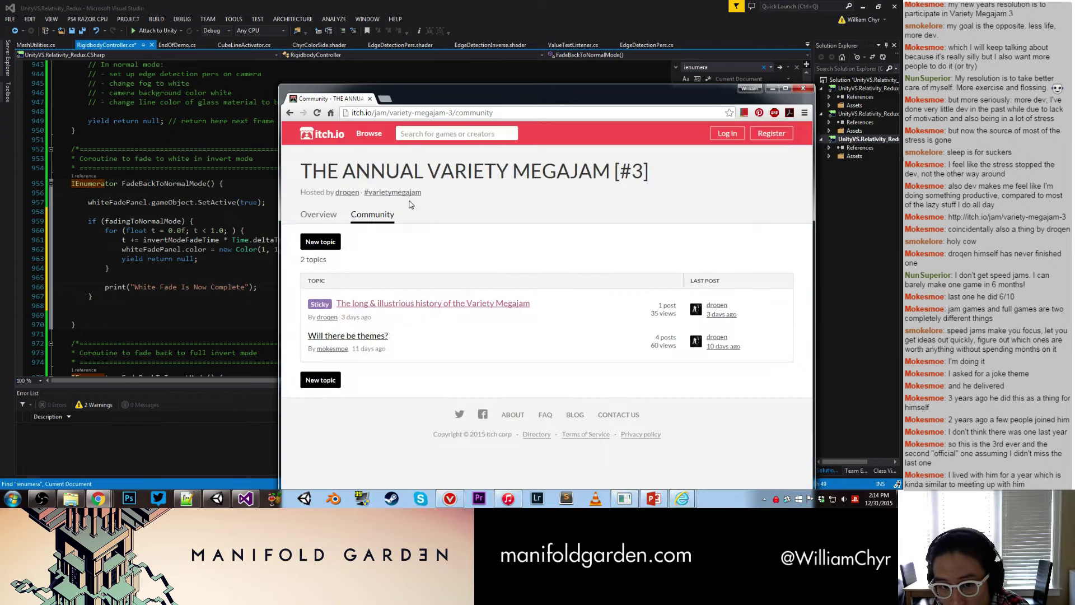
Step: View the host's itch.io profile in a new tab, close it, and return to Visual Studio
right_click(347, 192)
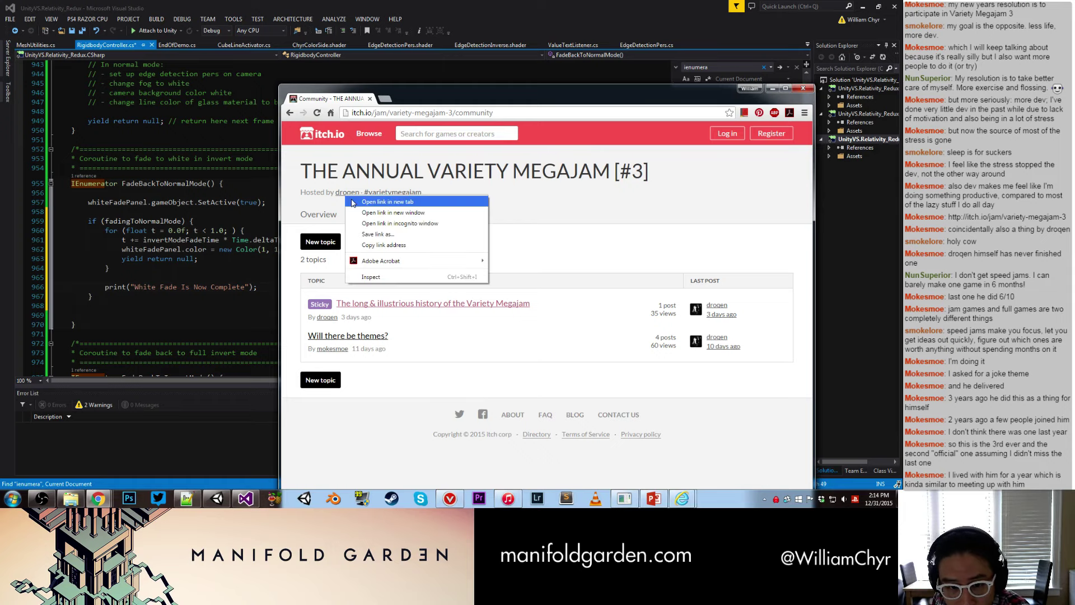
click(369, 200)
click(402, 100)
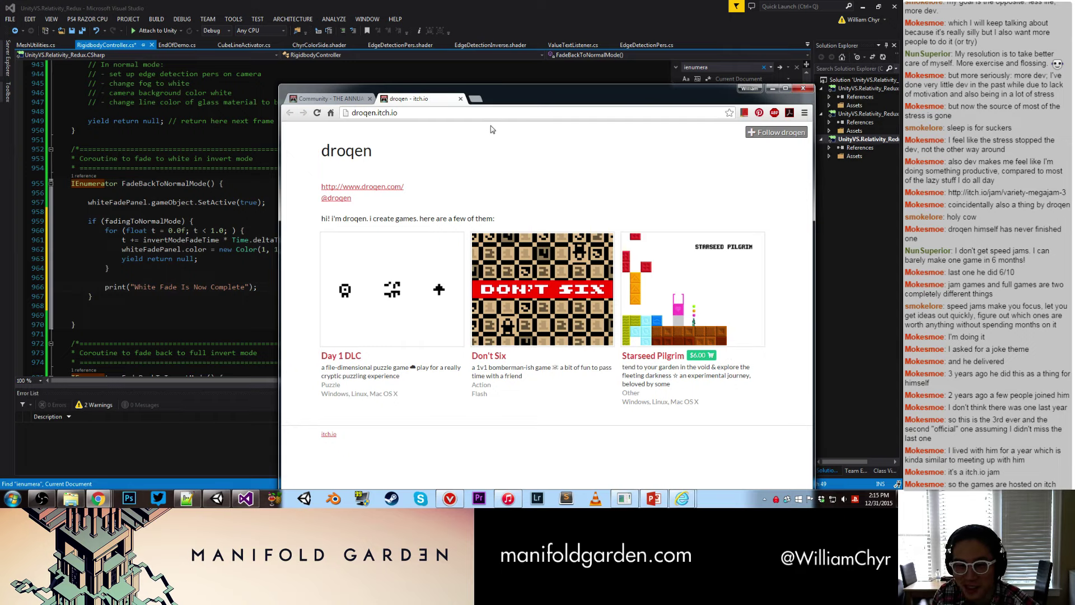
click(460, 99)
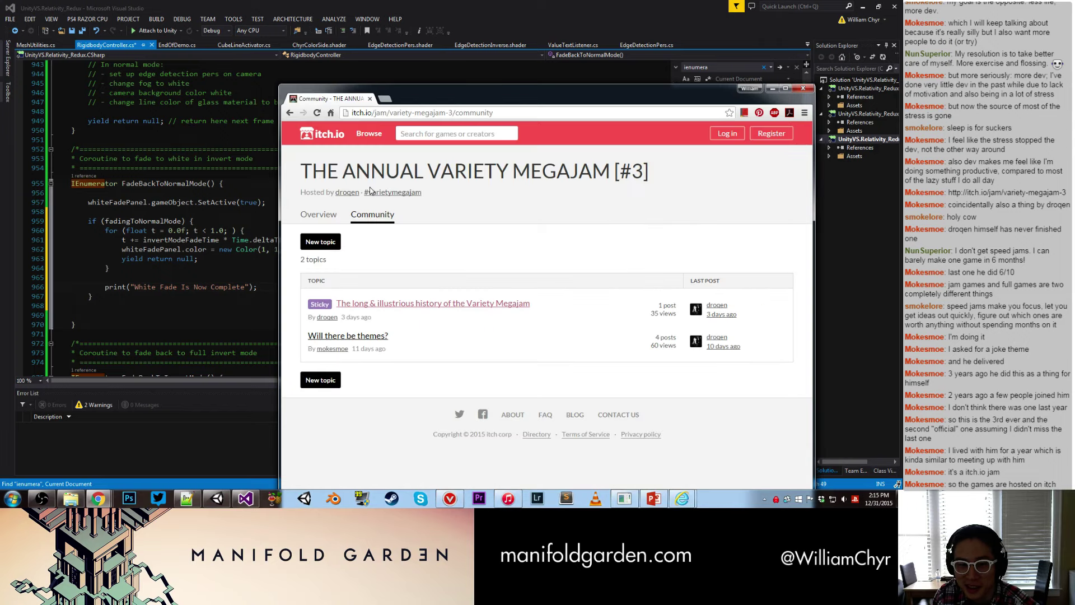
click(206, 230)
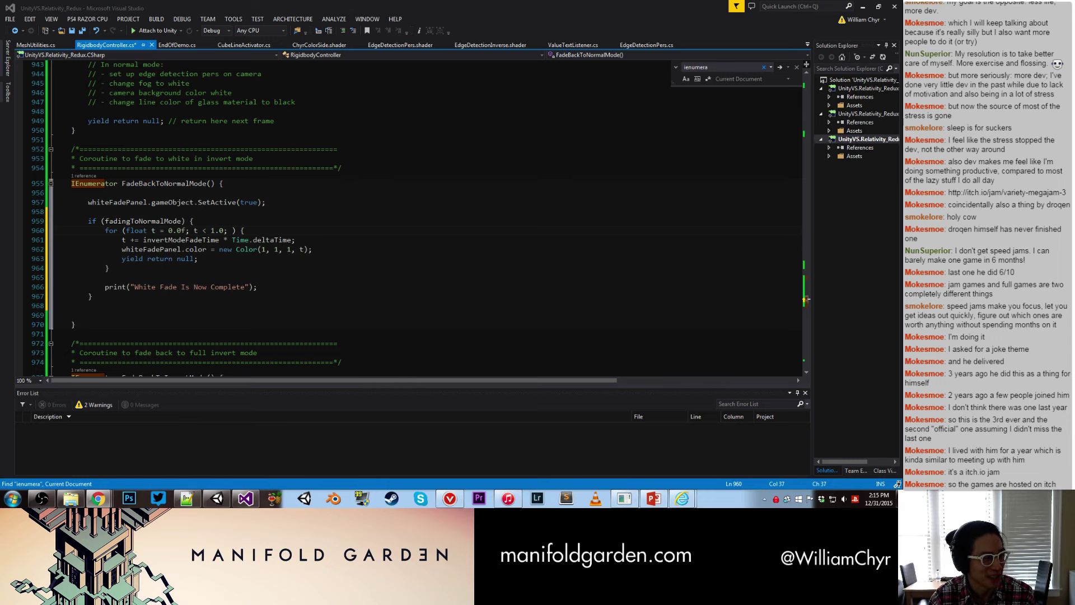
Step: Insert 'if (!fadingToNormalMode) {' above the for loop in FadeBackToInvertMode
click(253, 250)
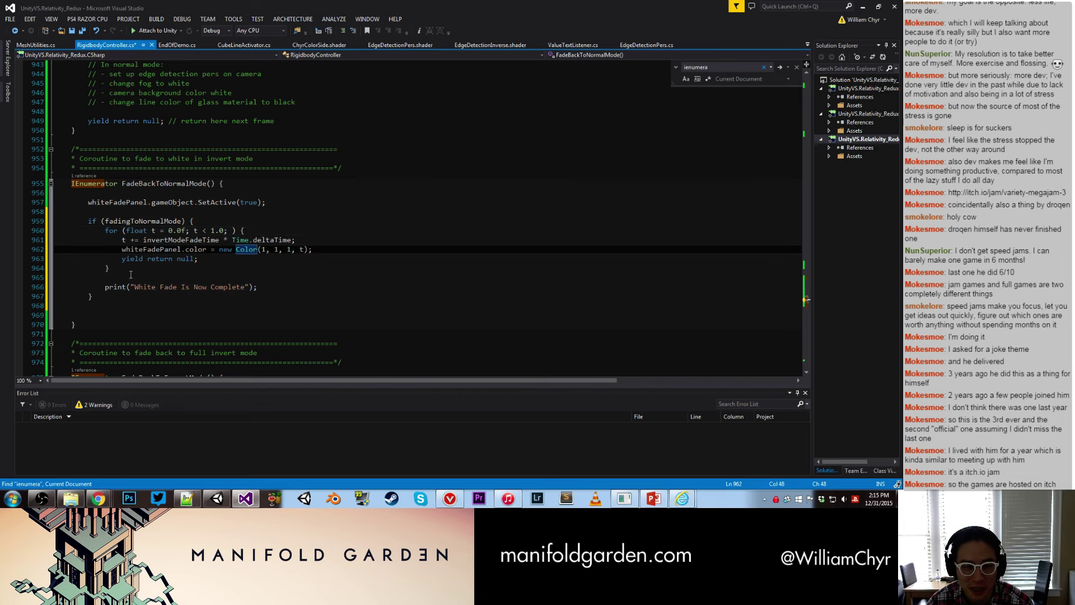
scroll(130, 274, down, 4)
click(110, 274)
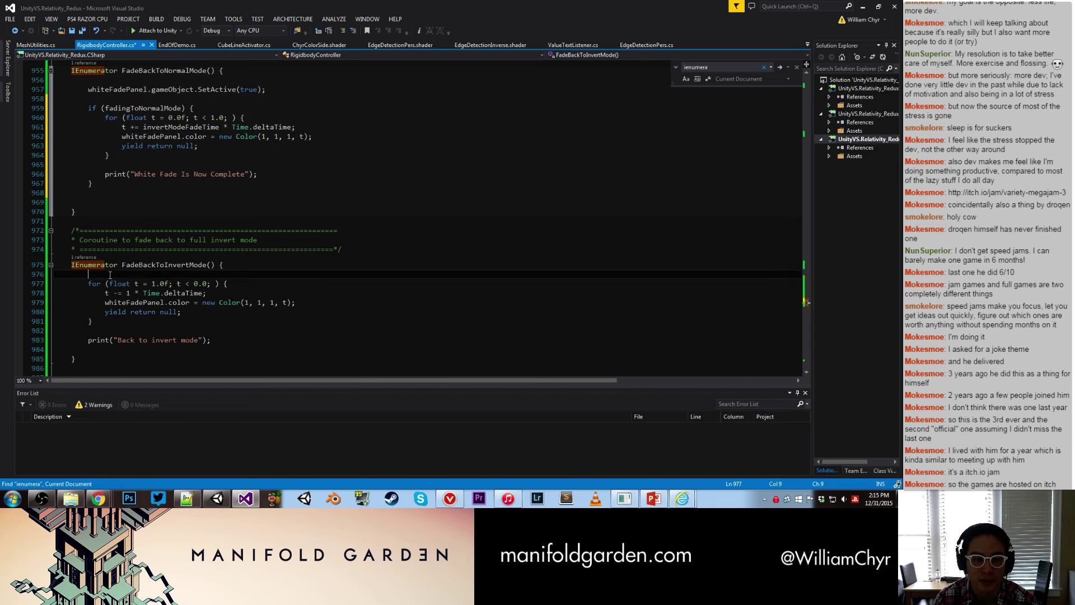
key(Return)
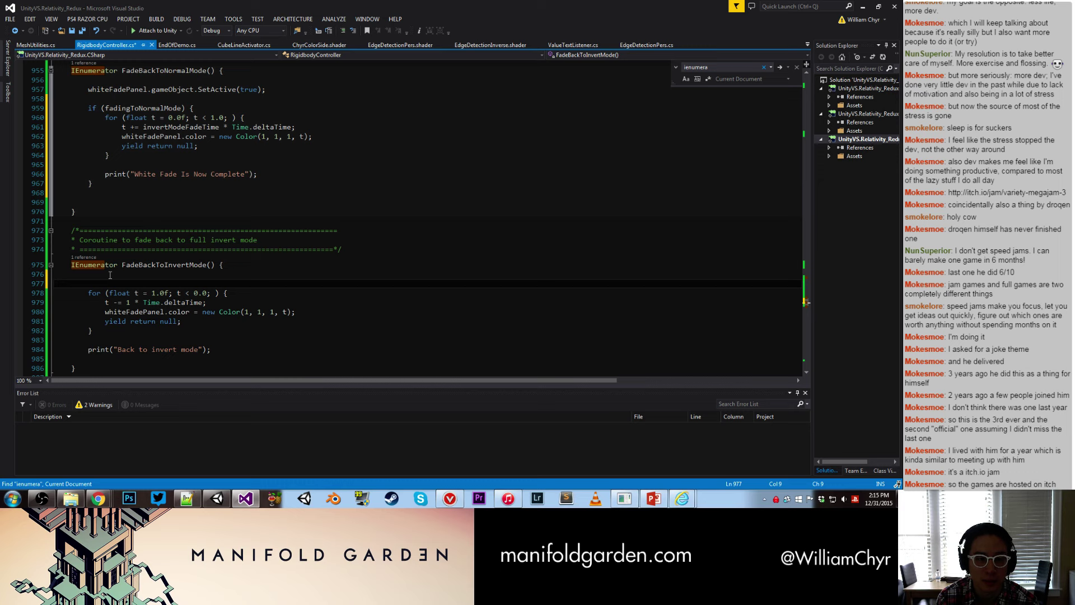
text(if ()
text(!fading)
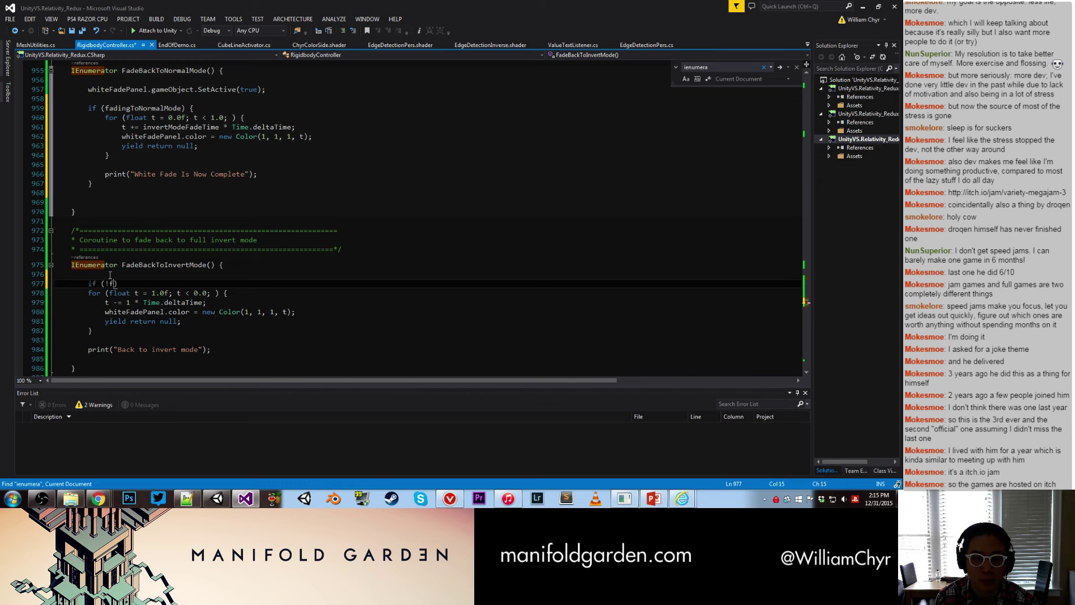
text(ToNormalMode) {)
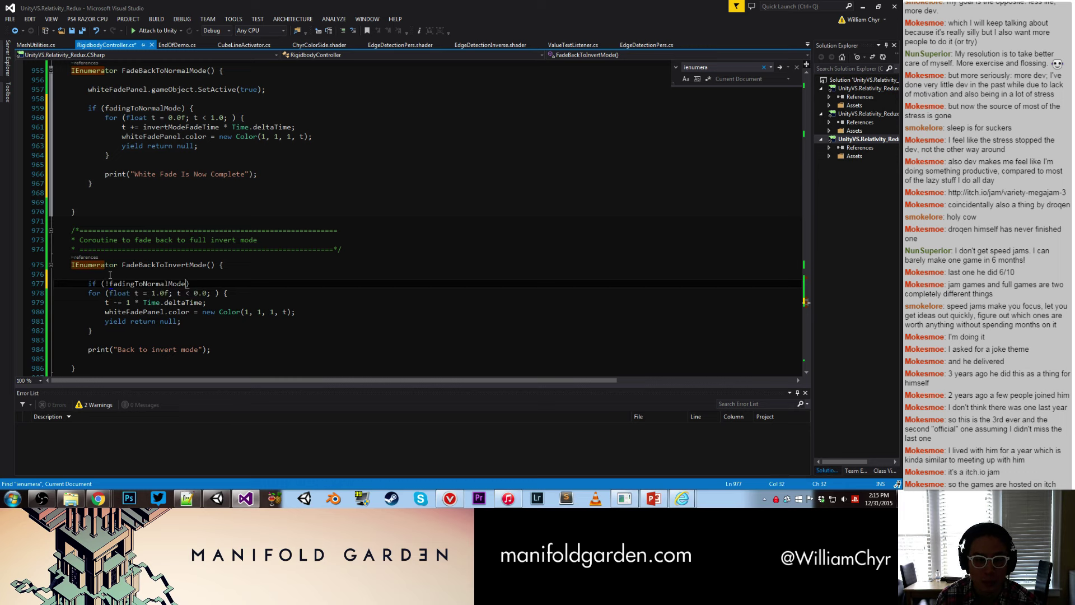
key(Return)
Step: Move the fade loop and print into the if block, delete the leftover blank line, and save
scroll(102, 298, down, 2)
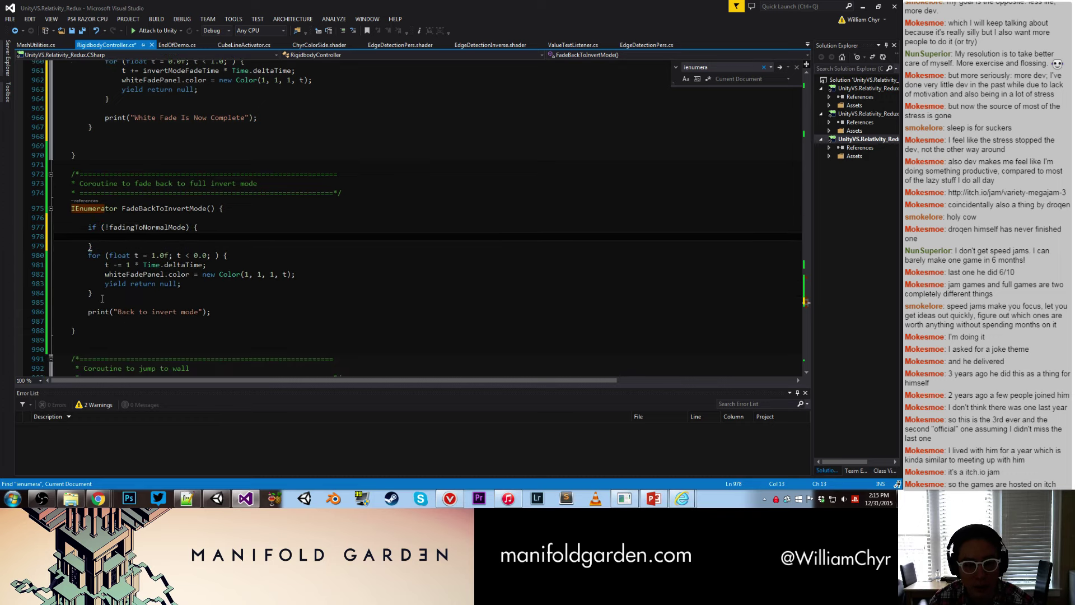
drag(206, 307, 55, 255)
key(ctrl+x)
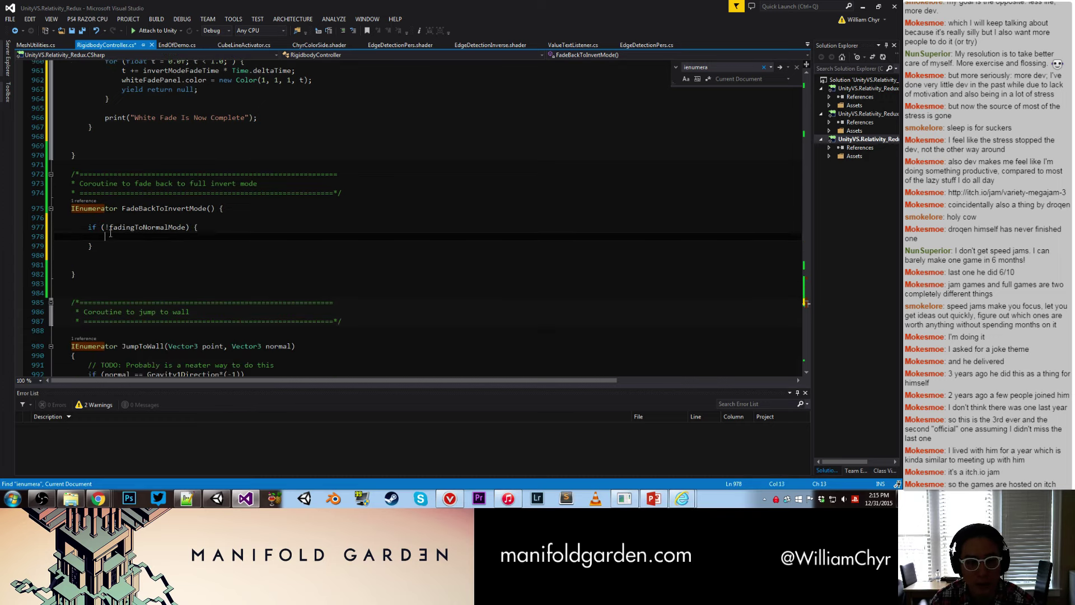
click(86, 236)
key(ctrl+v)
scroll(85, 290, down, 3)
click(101, 237)
key(BackSpace)
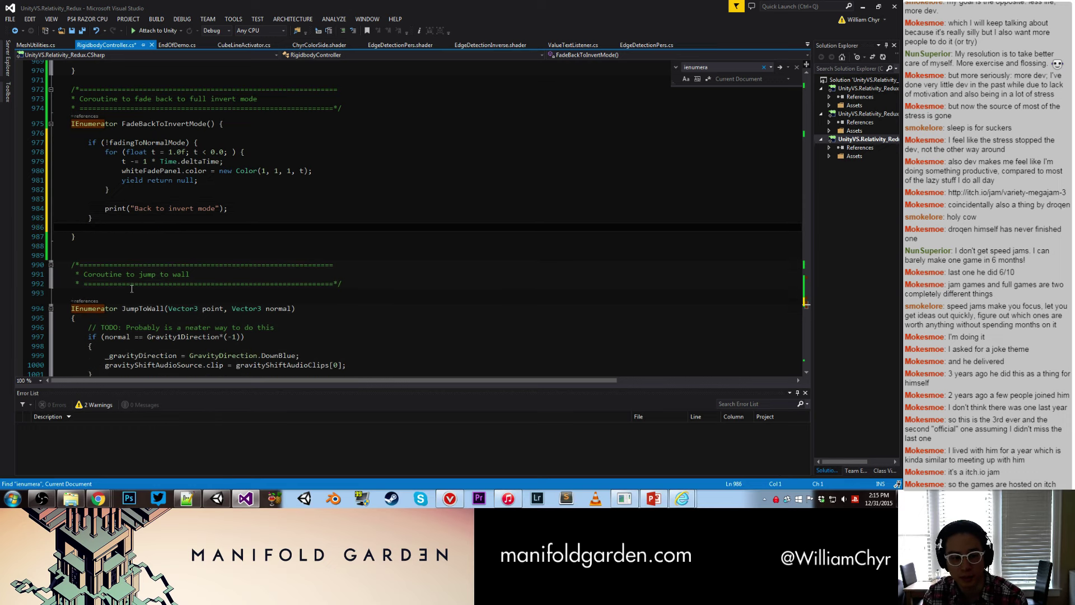
key(BackSpace)
key(ctrl+s)
click(216, 500)
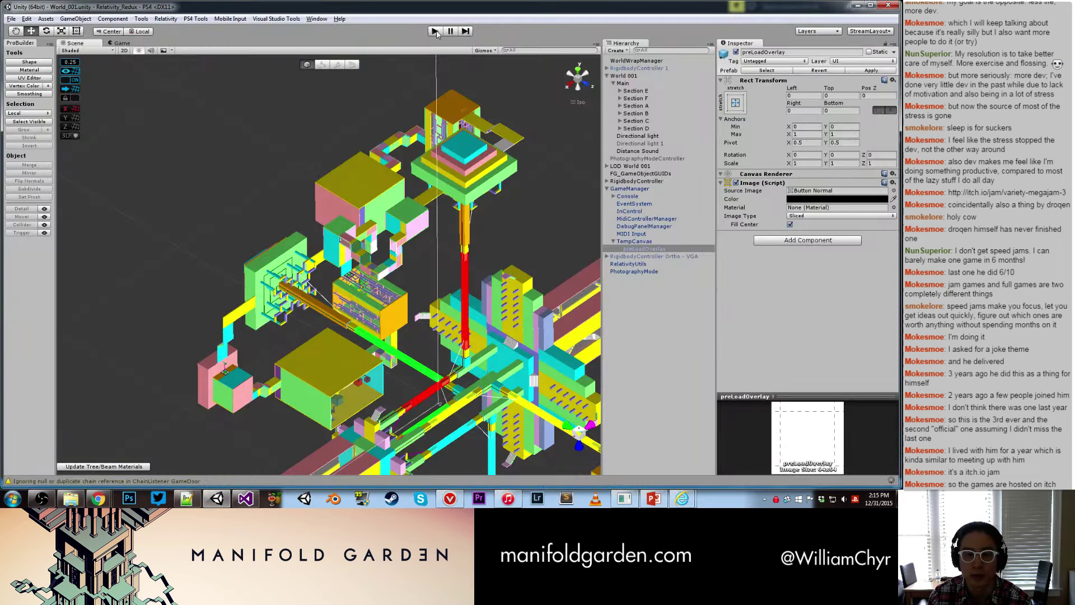
Step: Start play mode, switch to invert mode with I, and walk around the pool with WASD
click(441, 33)
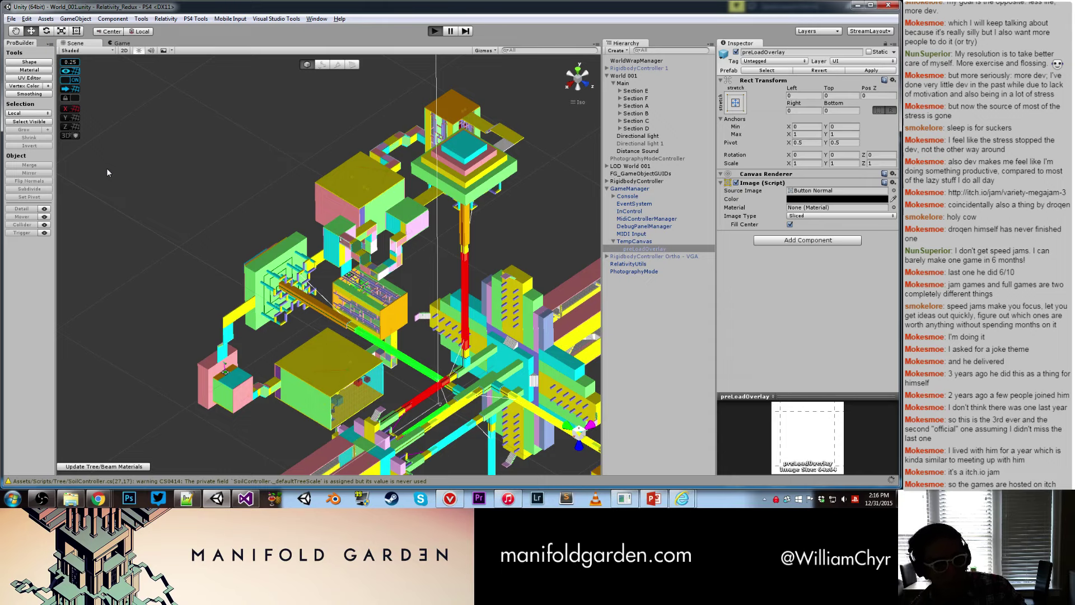
key(ctrl+p)
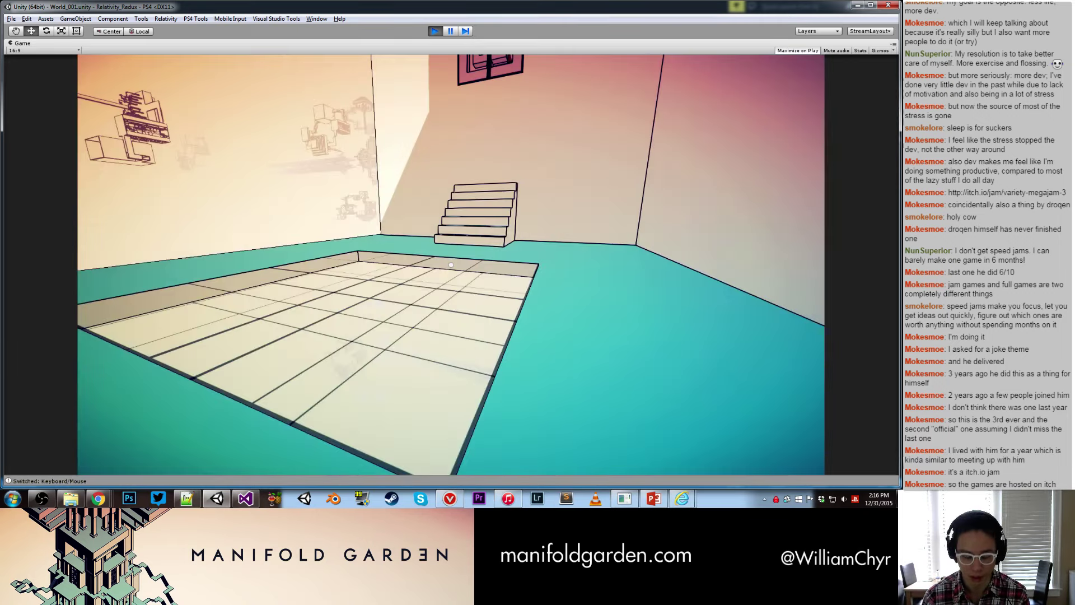
key(i)
key(w)
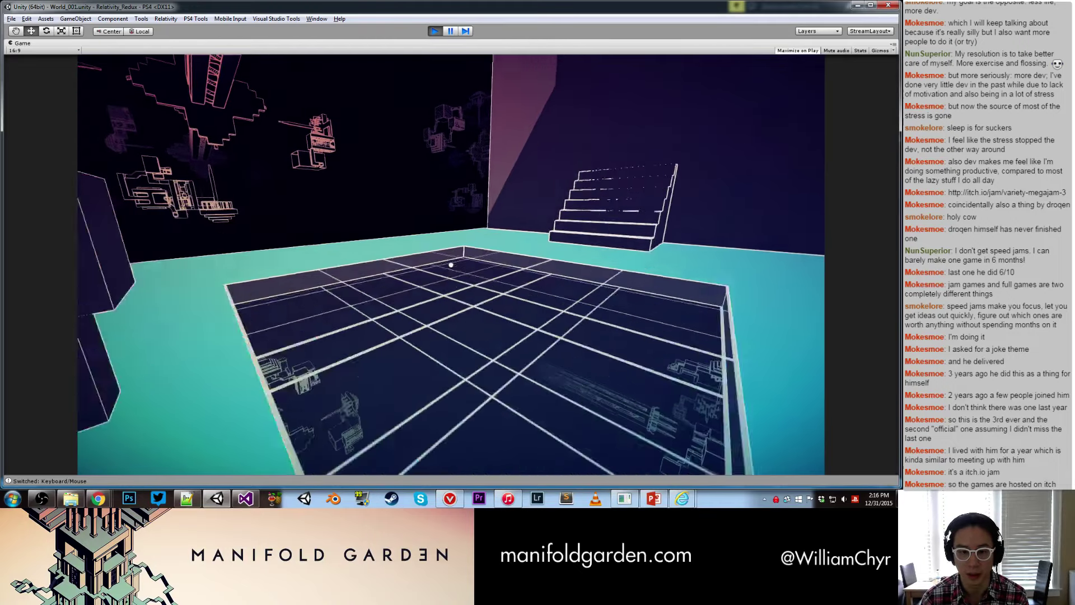
key(w)
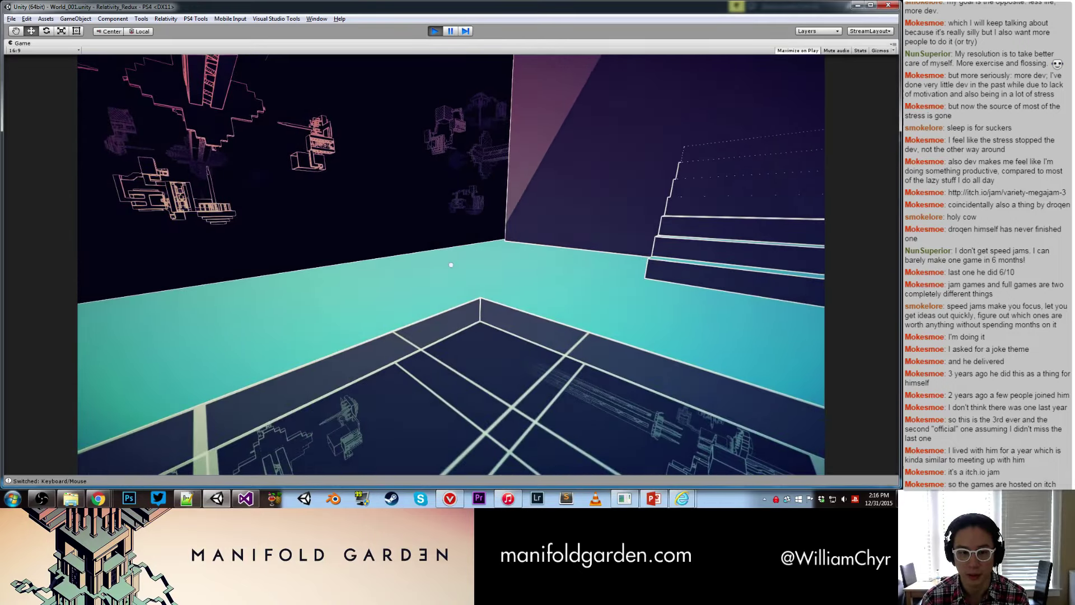
key(w)
key(s)
key(a)
key(Escape)
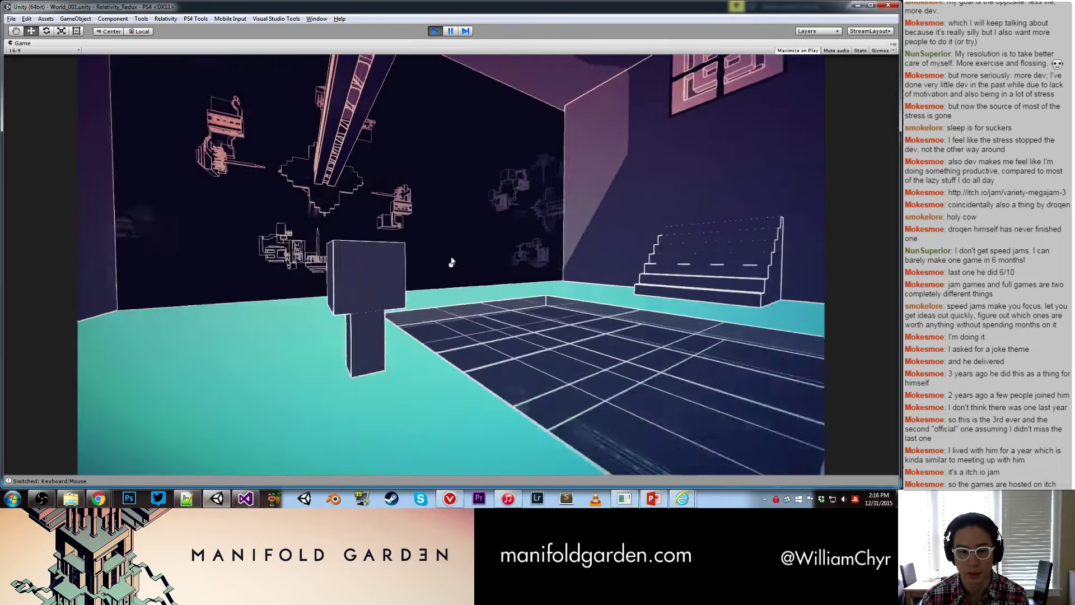
key(d)
key(a)
key(s)
key(d)
key(w)
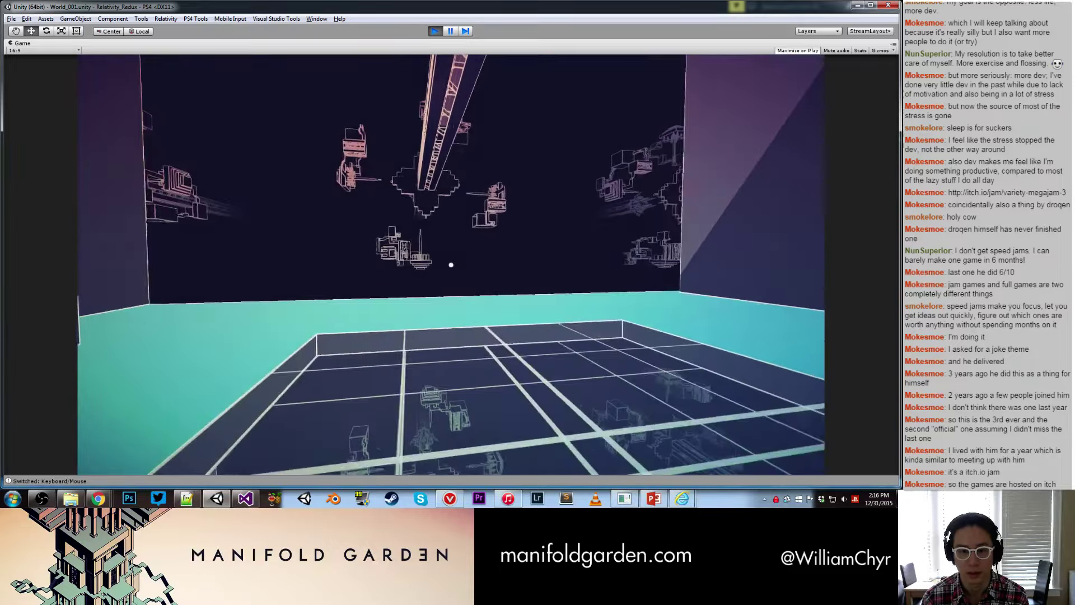
key(w)
key(Escape)
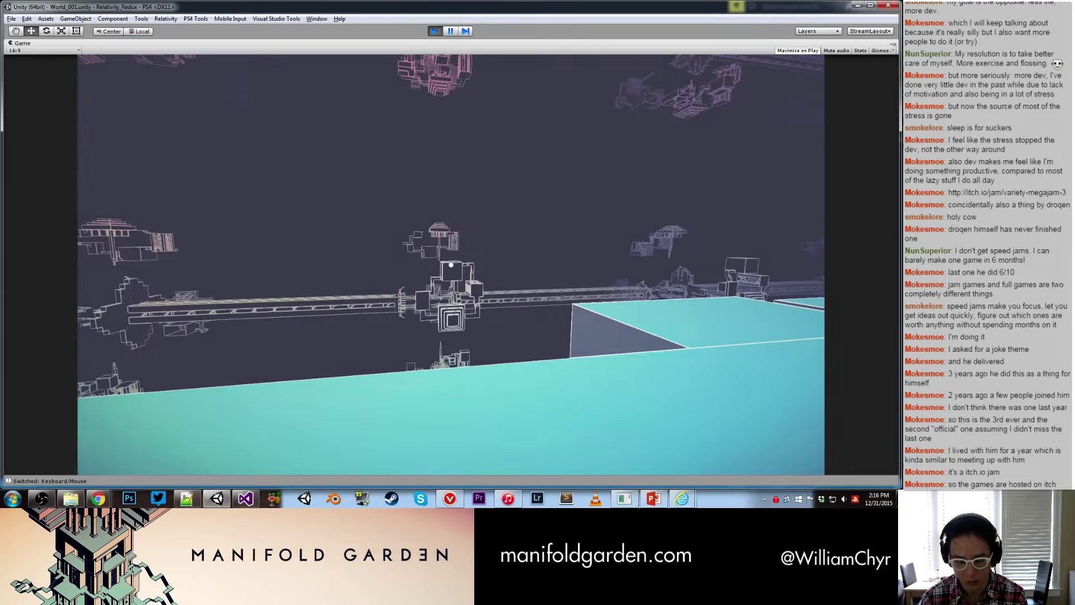
Step: Press I to fade back to invert mode, then stop play mode and return to the code
key(i)
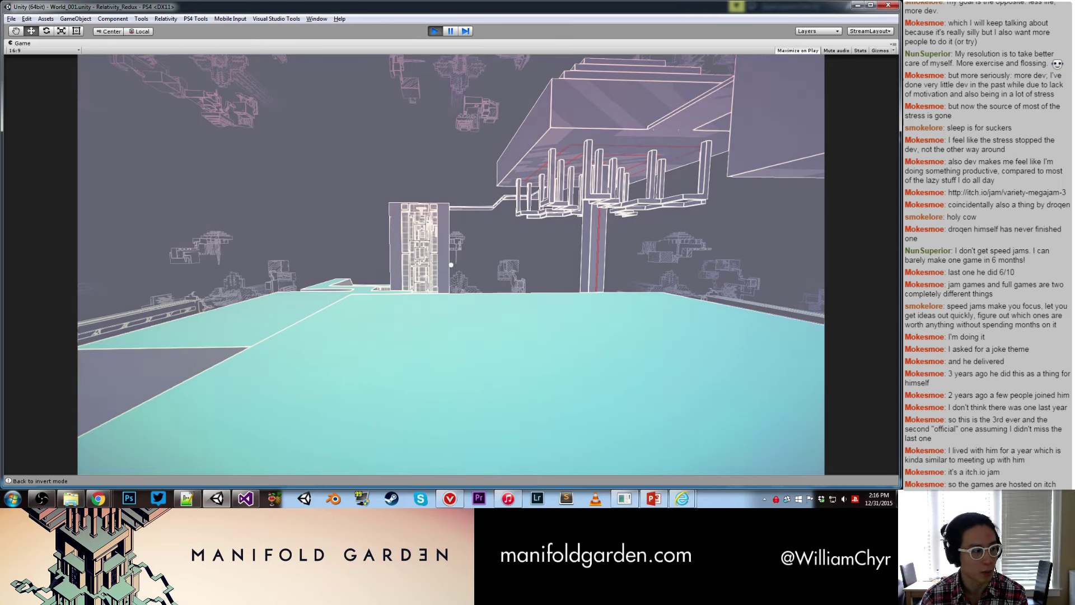
key(ctrl+p)
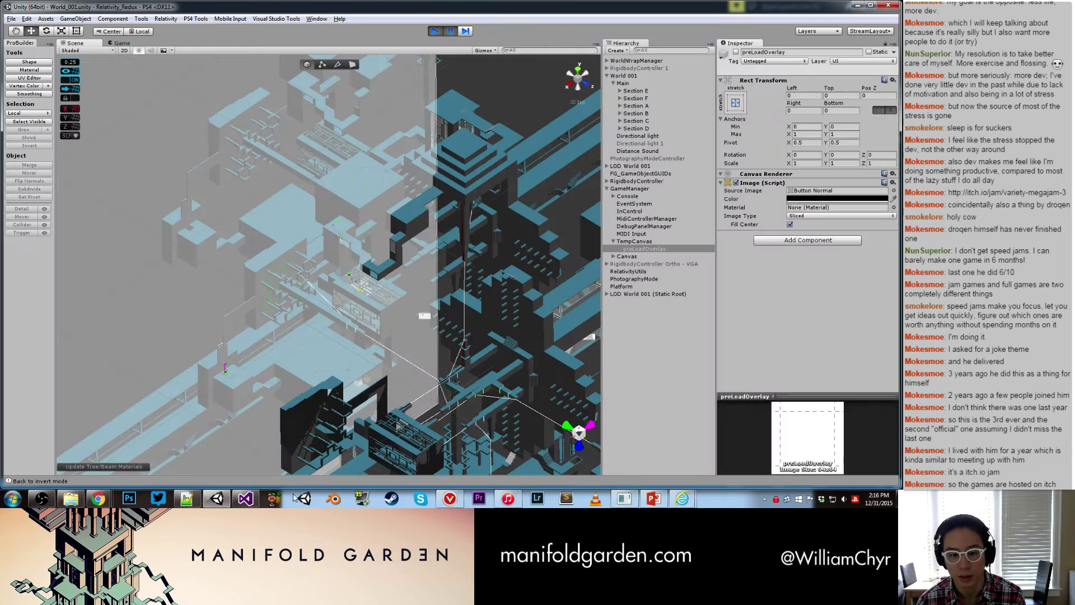
click(246, 498)
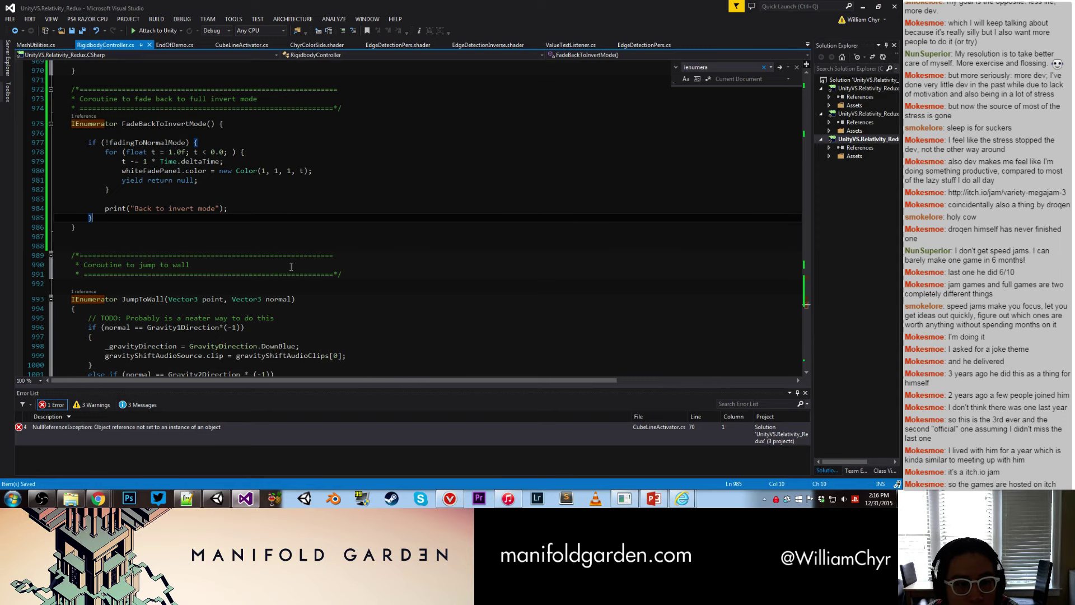
Step: Move the if (fadingToNormalMode) line from above the loop to inside the for loop
scroll(290, 267, up, 4)
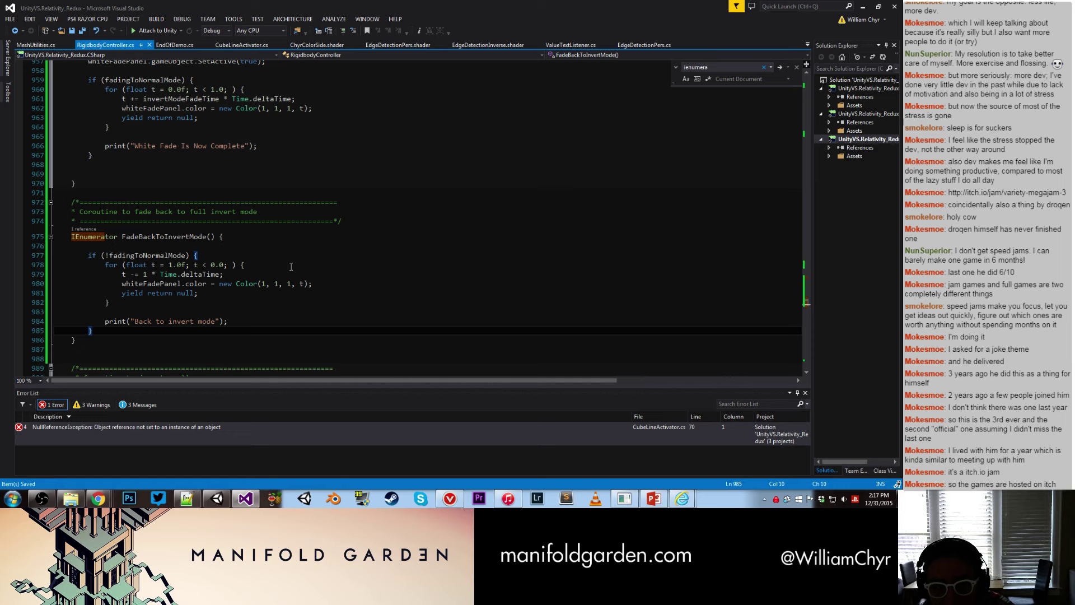
drag(85, 80, 240, 80)
key(ctrl+c)
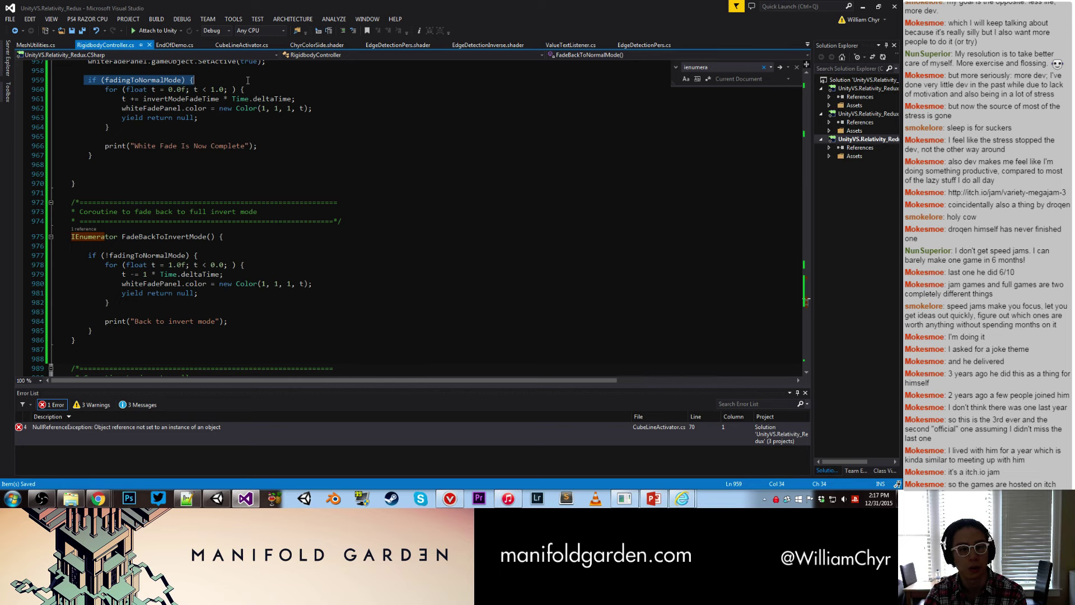
key(Delete)
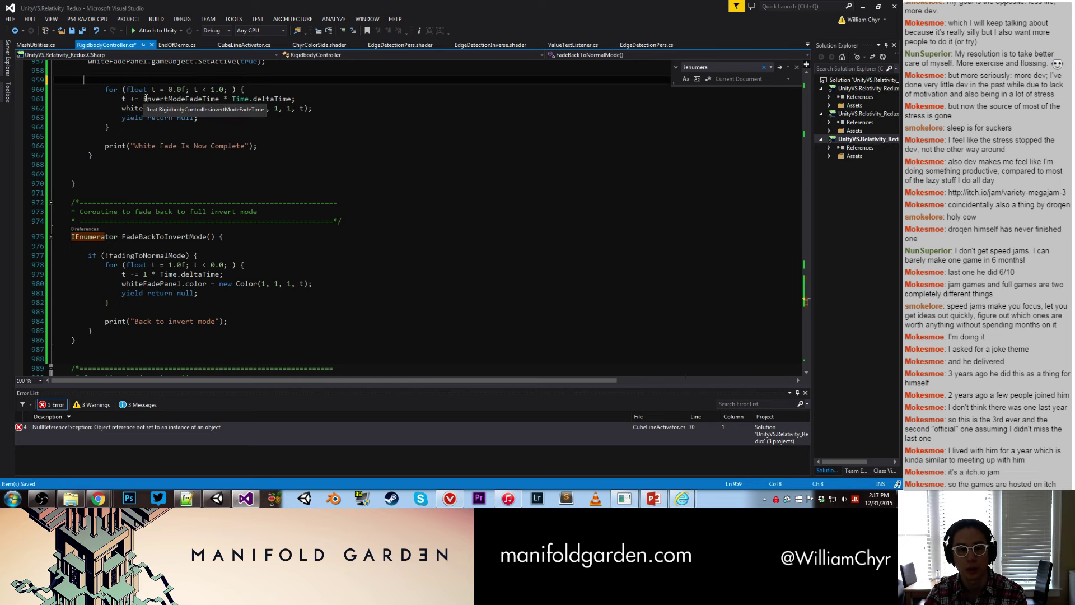
click(263, 91)
key(Return)
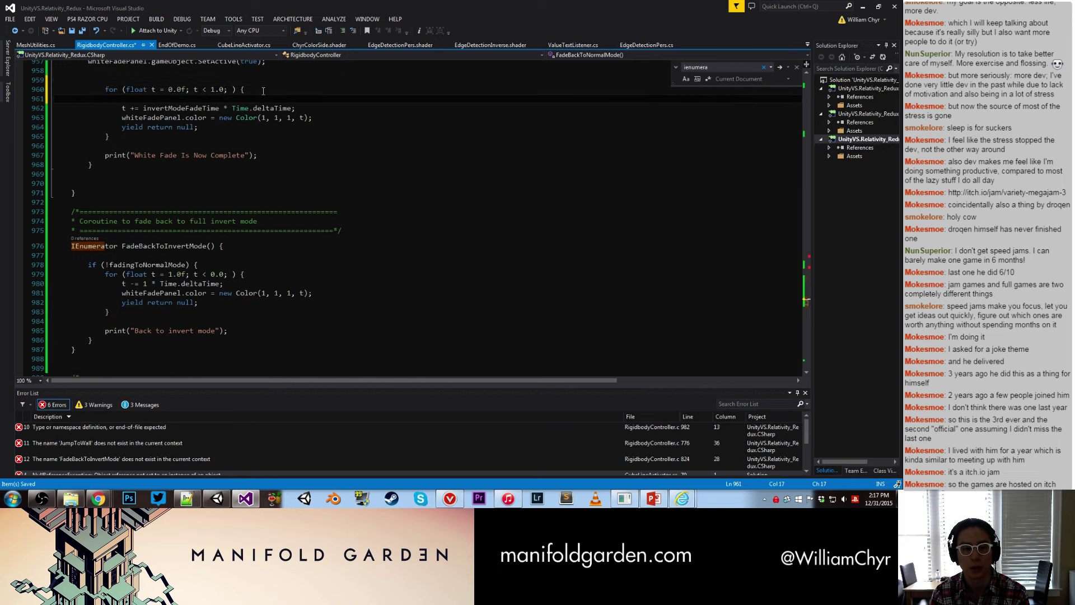
key(ctrl+v)
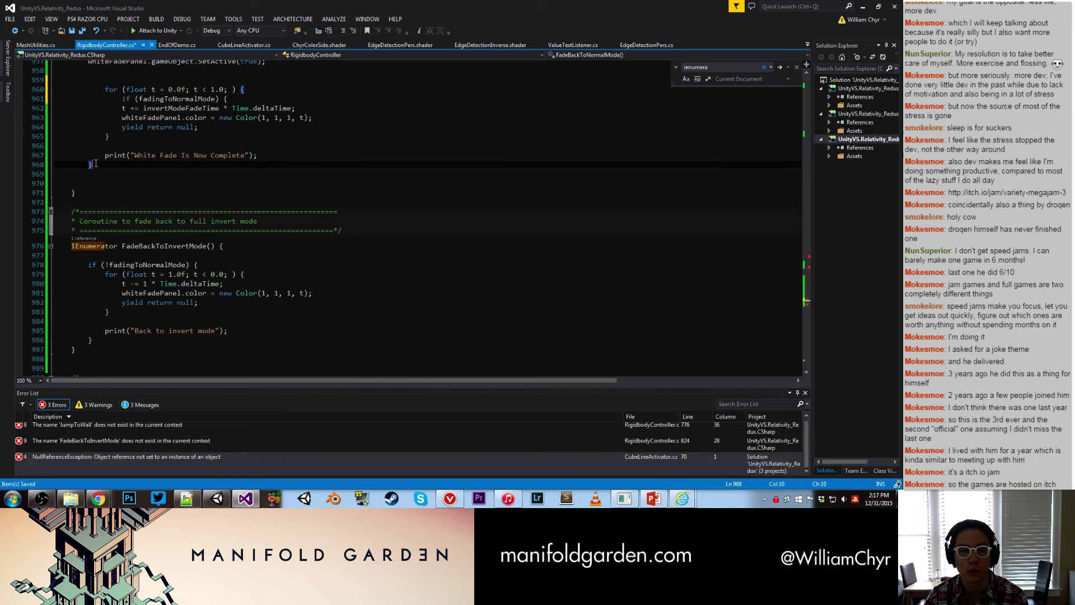
Step: Indent the two fade lines under the check, close its brace, and remove the old yield return null
drag(122, 108, 327, 116)
key(Tab)
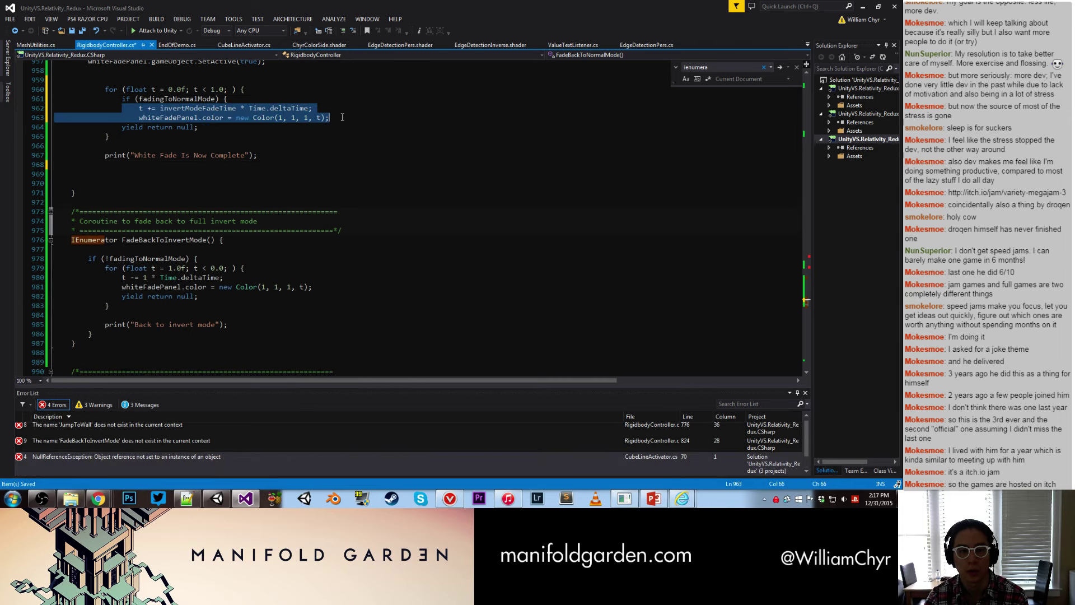
click(355, 118)
key(Return)
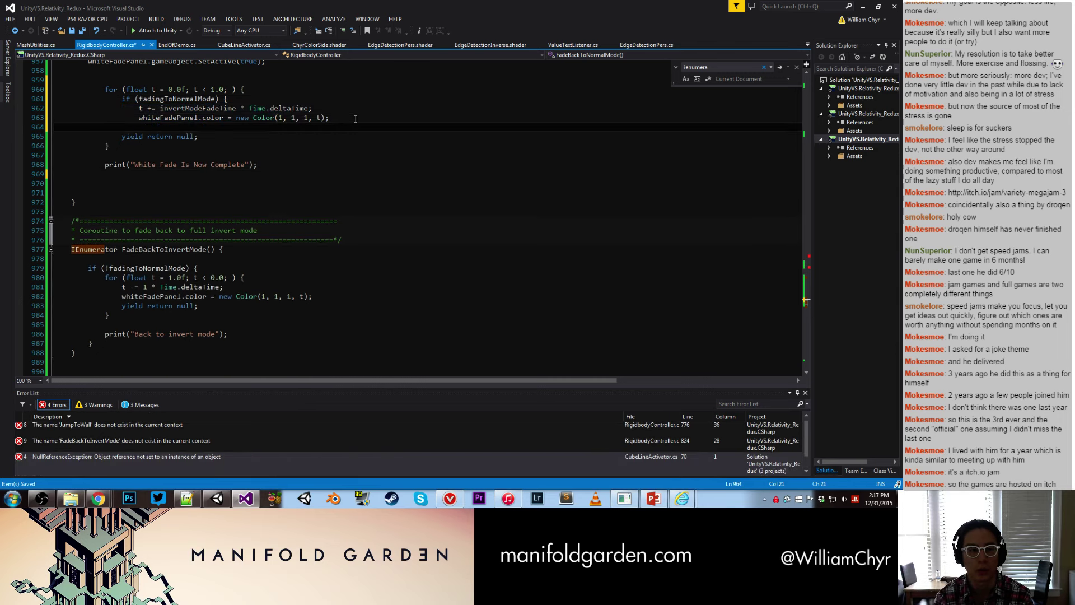
text(})
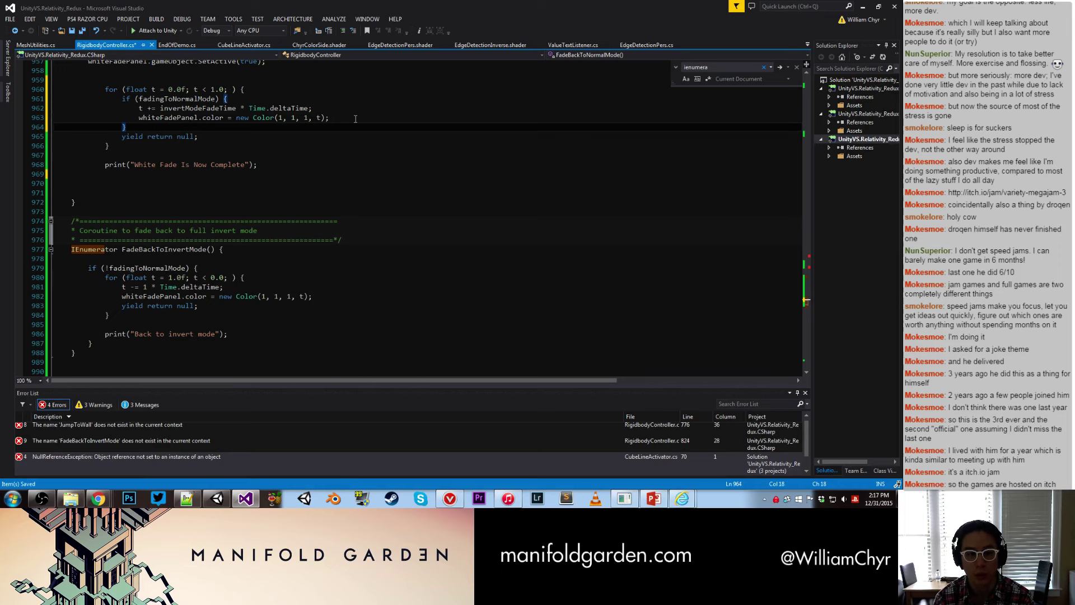
click(237, 132)
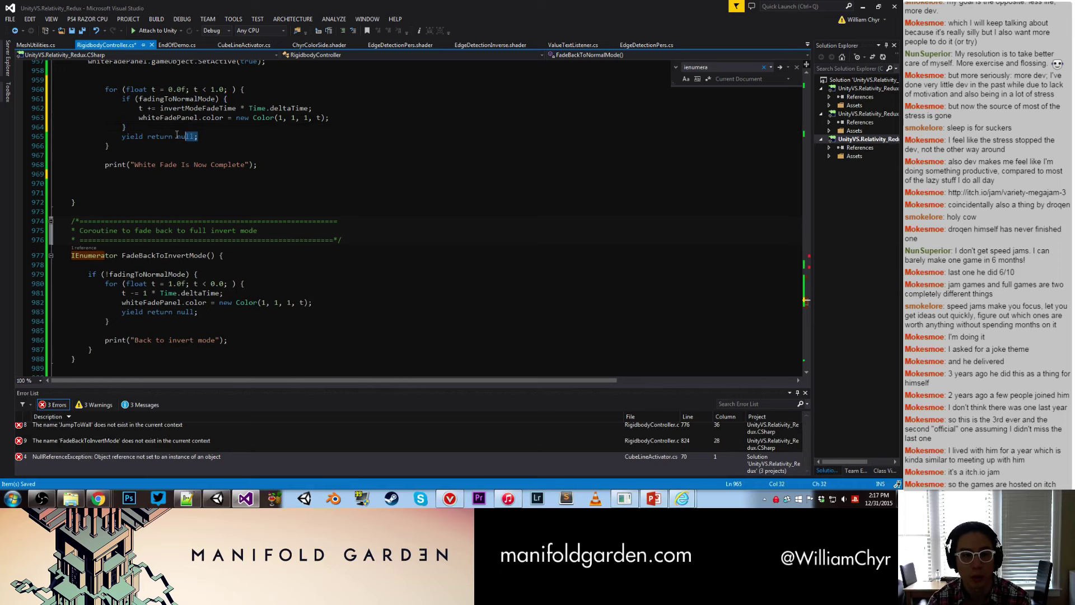
key(BackSpace)
key(BackSpace)
key(BackSpace)
key(BackSpace)
key(BackSpace)
key(BackSpace)
key(BackSpace)
key(BackSpace)
key(BackSpace)
key(BackSpace)
key(BackSpace)
key(BackSpace)
key(BackSpace)
key(BackSpace)
key(BackSpace)
key(BackSpace)
key(BackSpace)
key(BackSpace)
key(BackSpace)
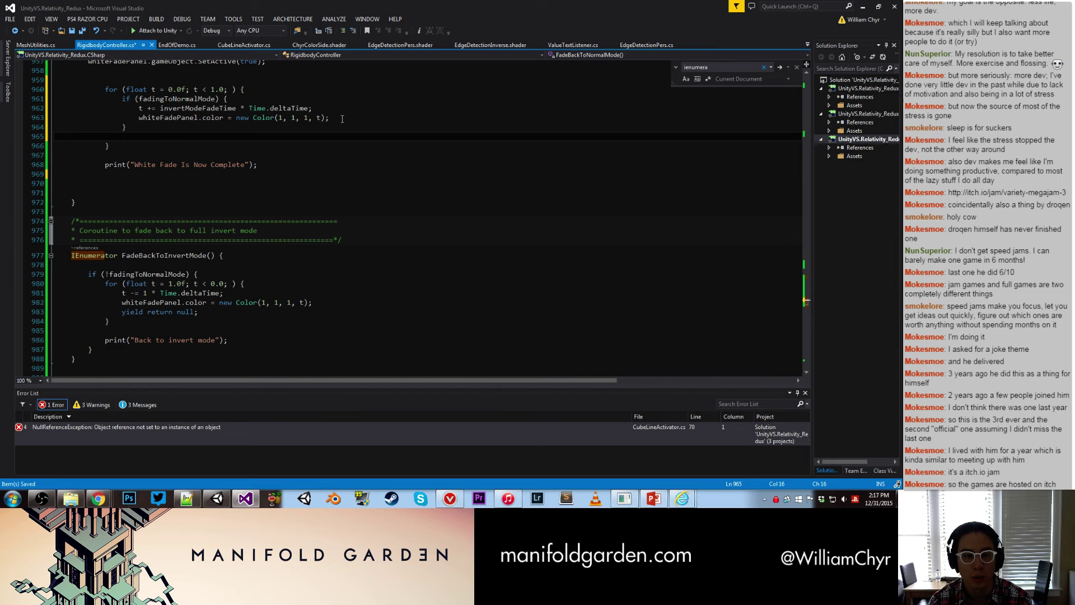
Step: Put yield return null inside the if, add an else branch with yield break, and save
click(342, 118)
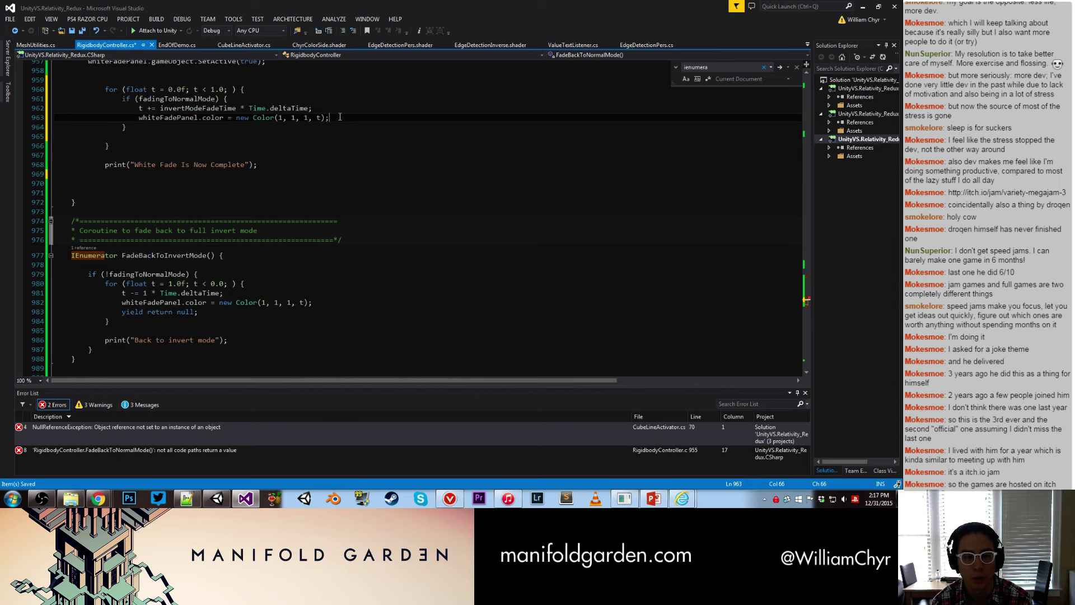
key(Return)
text(yield return null;)
key(Down)
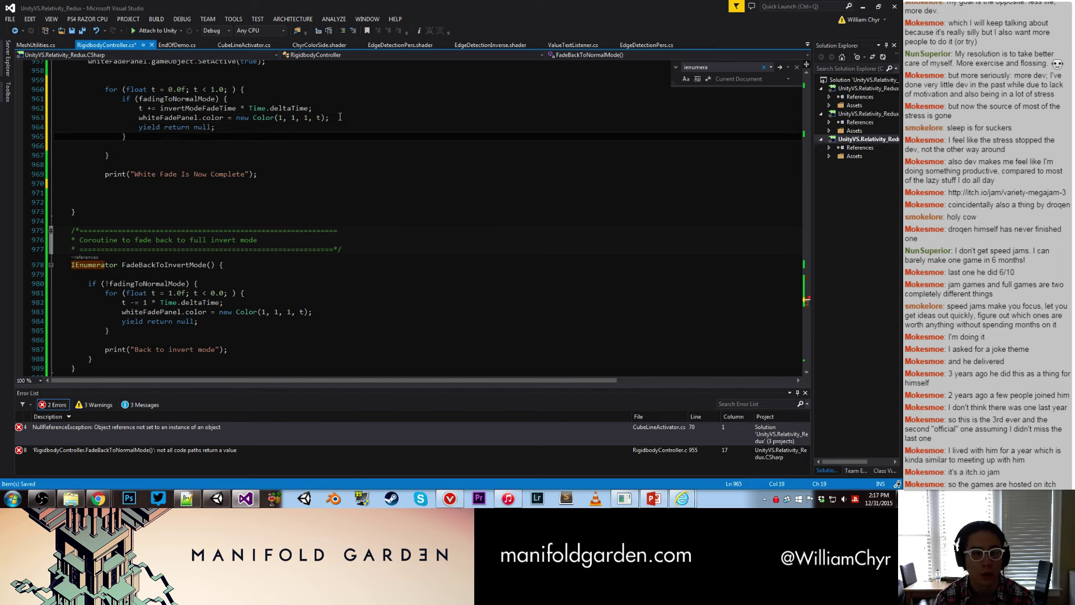
text(else {)
key(Return)
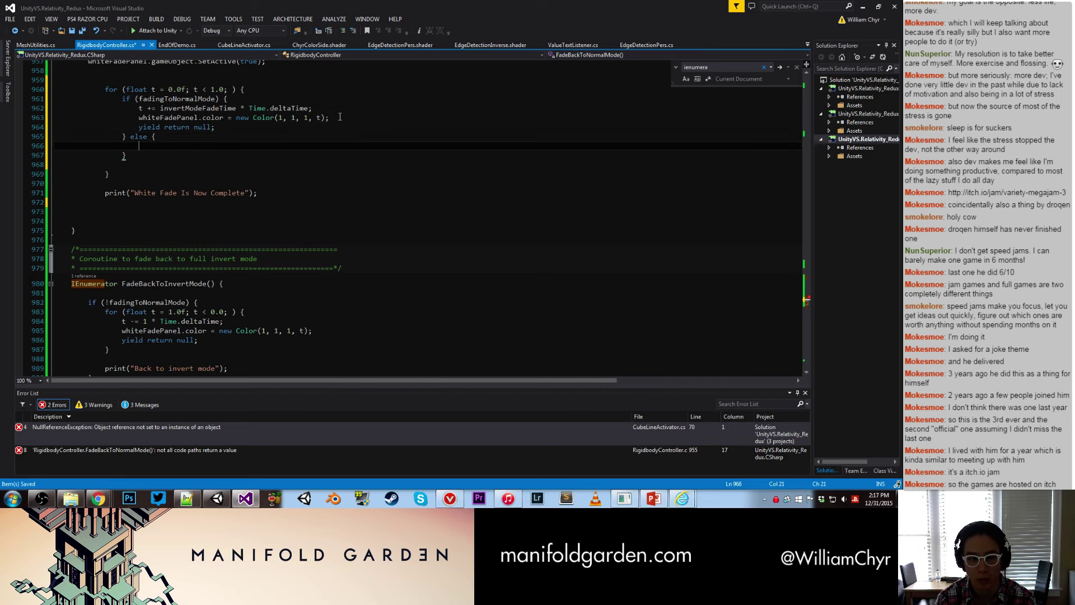
text(yield)
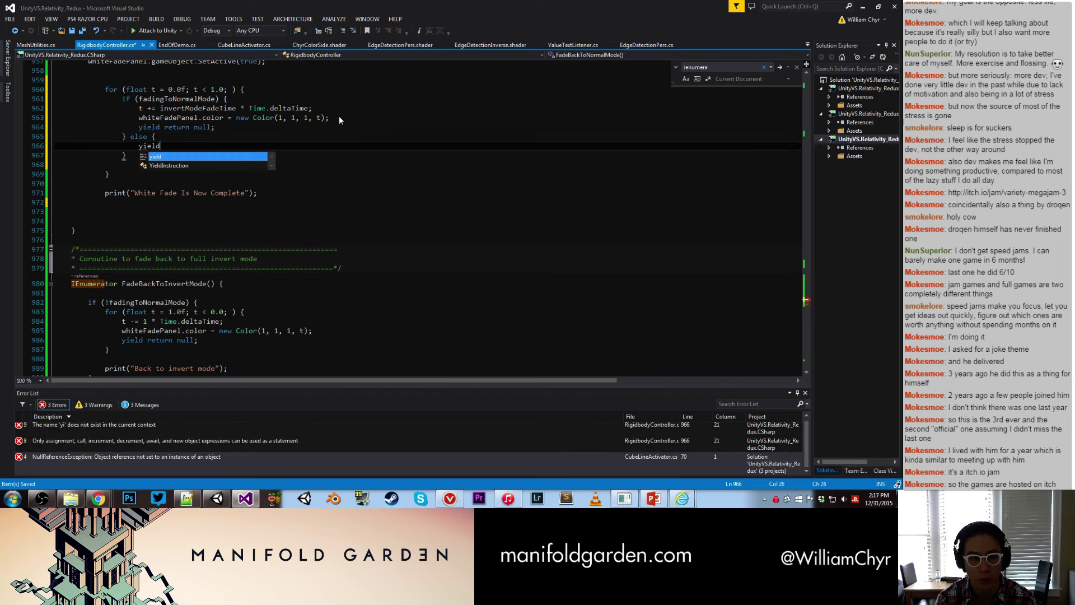
text( break;)
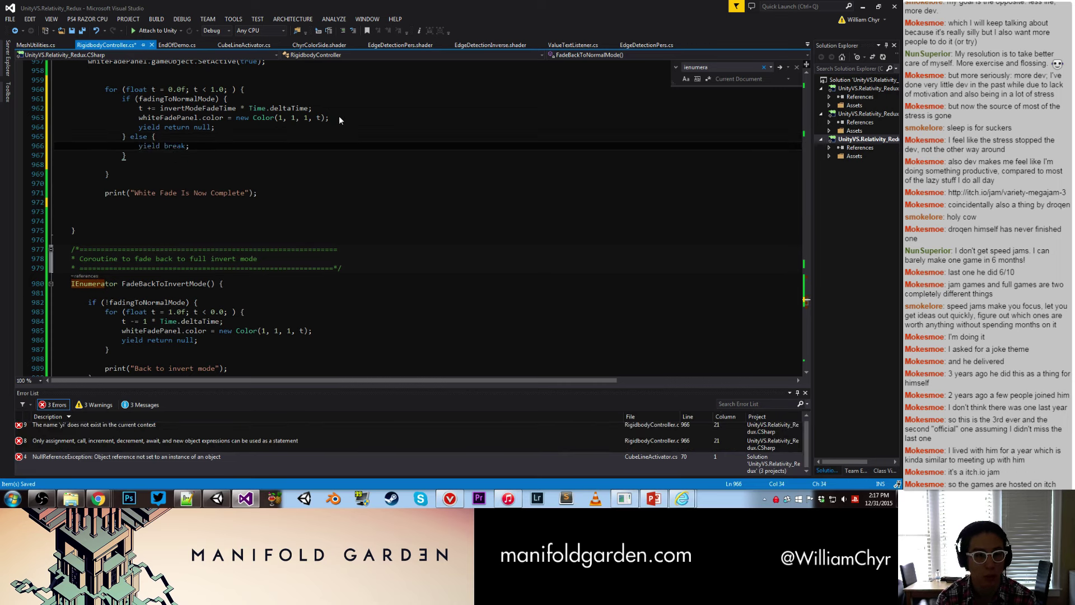
key(ctrl+s)
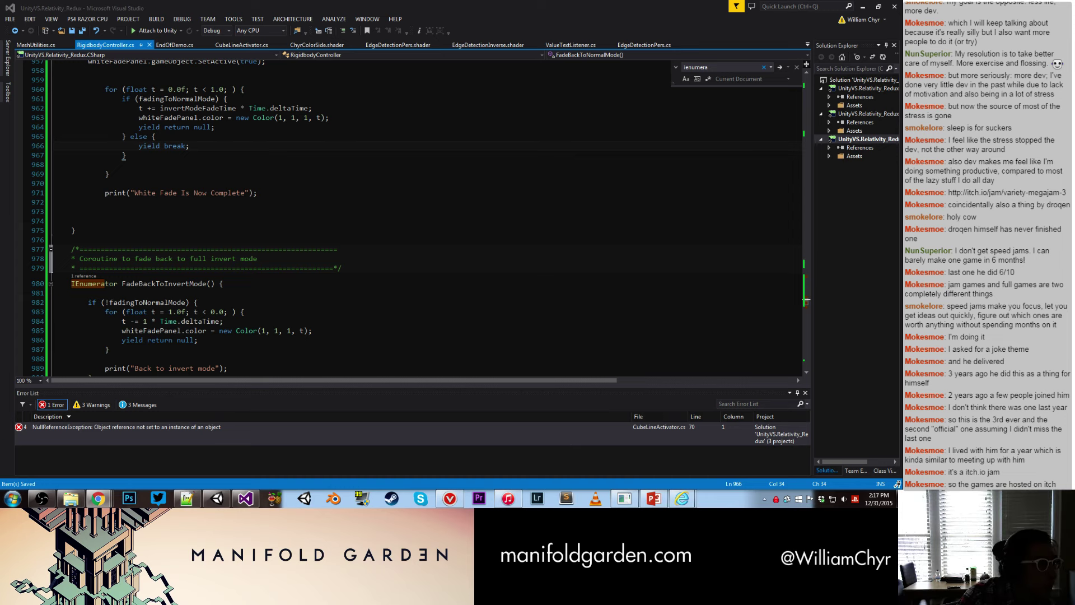
drag(0, 93, 561, 92)
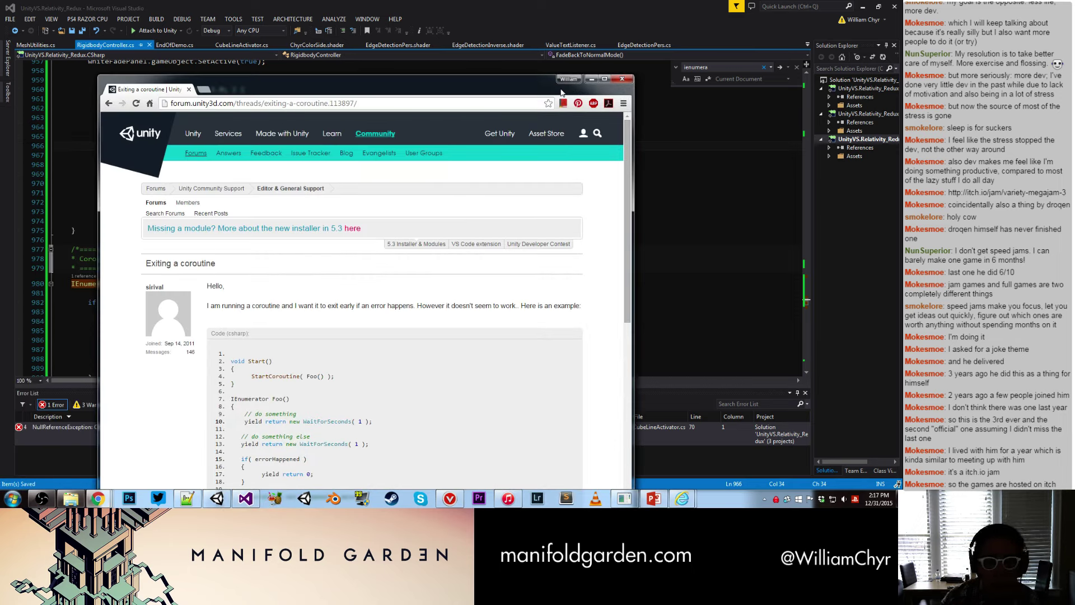
scroll(594, 348, down, 5)
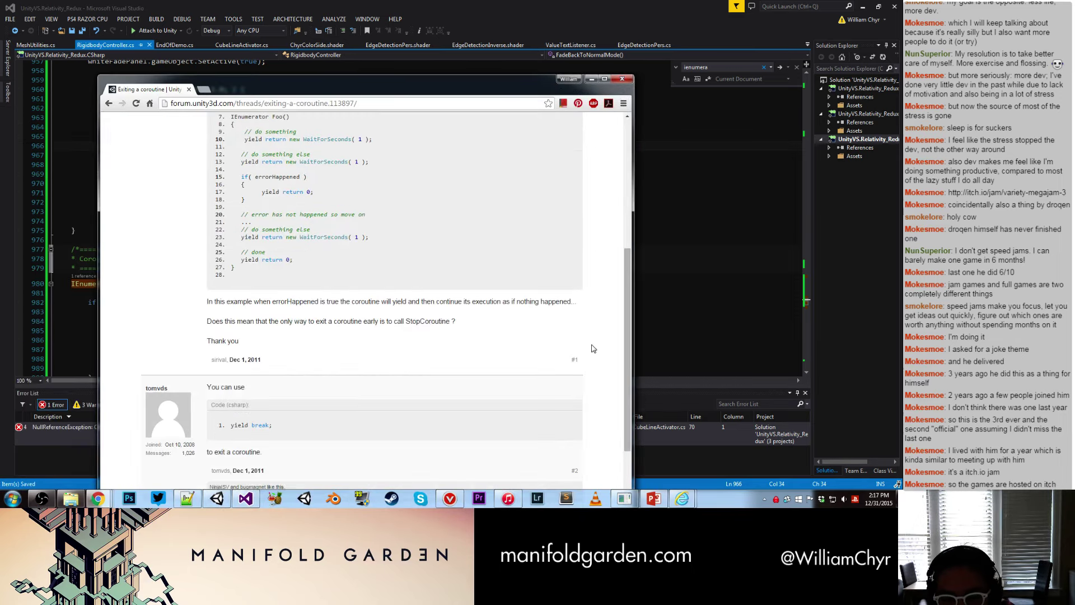
scroll(593, 349, down, 2)
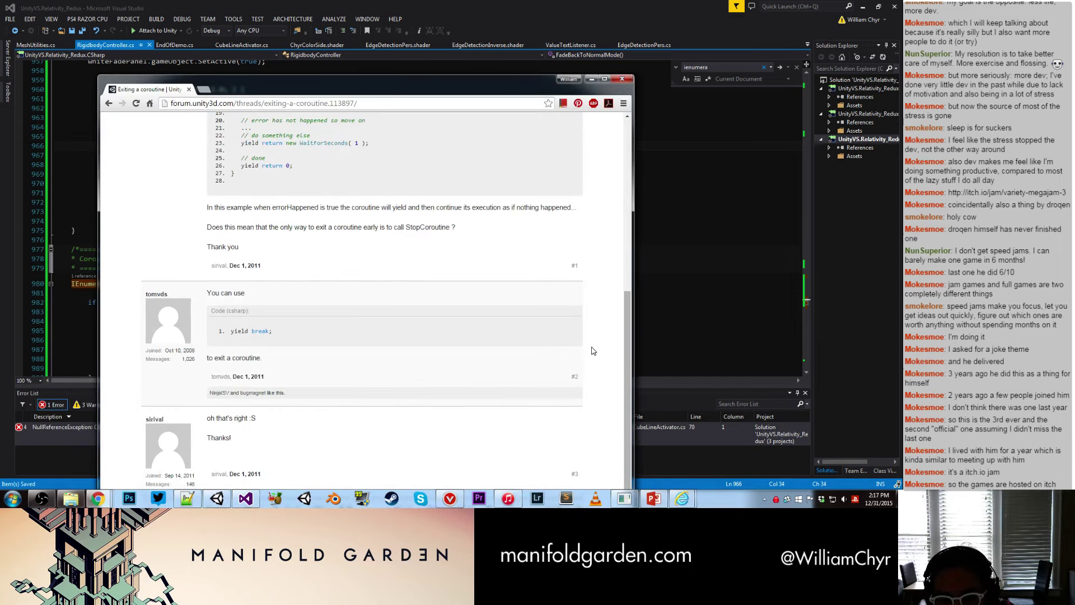
scroll(593, 350, down, 2)
scroll(593, 351, down, 1)
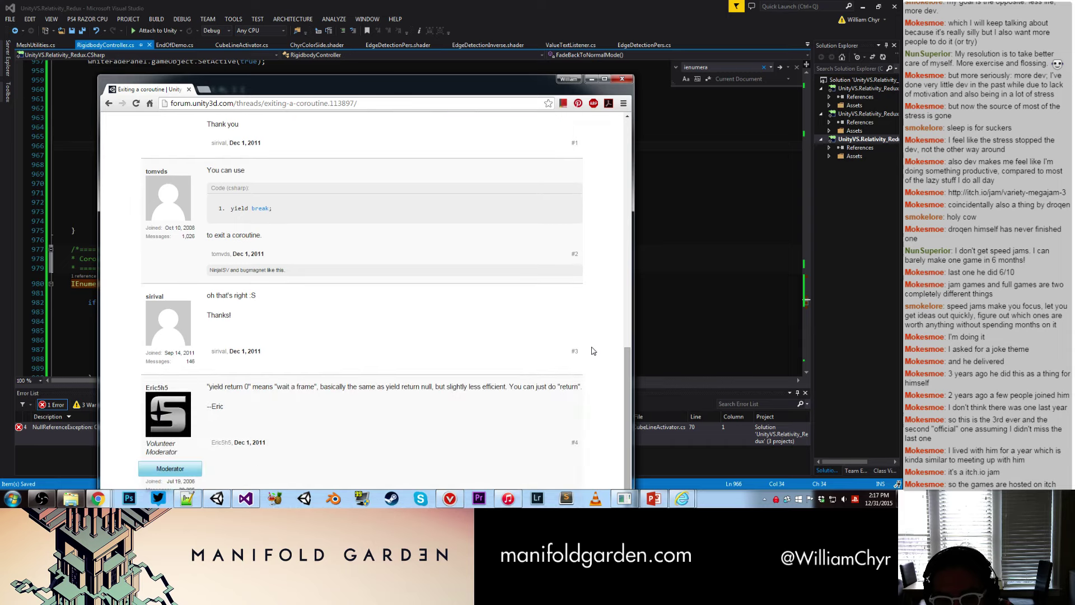
click(591, 79)
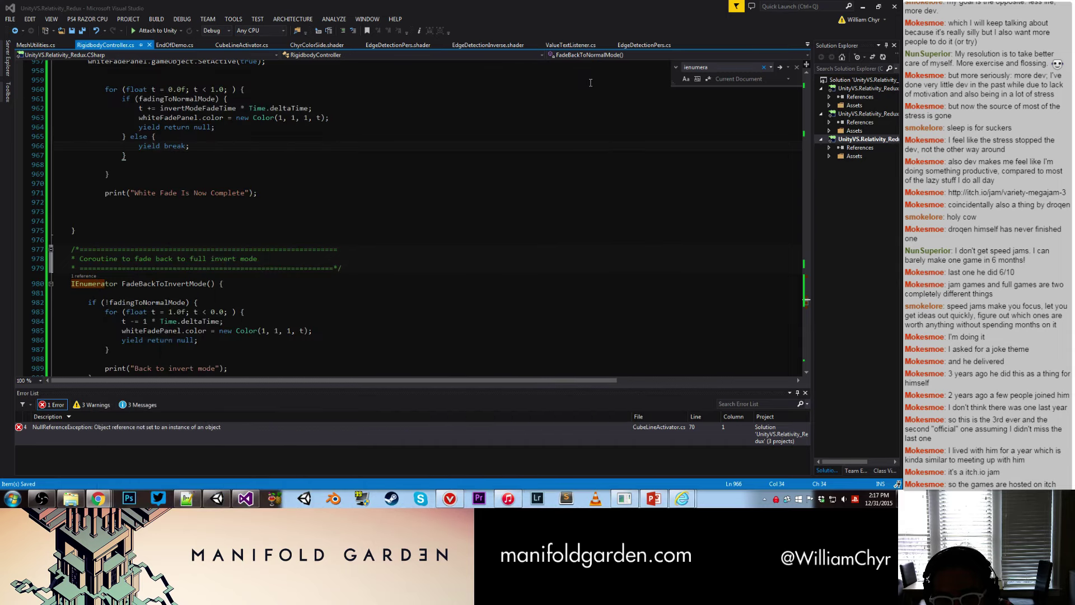
Step: Jump to the CubeLineActivator.cs NullReferenceException line from the Error List, then return to Unity
click(330, 146)
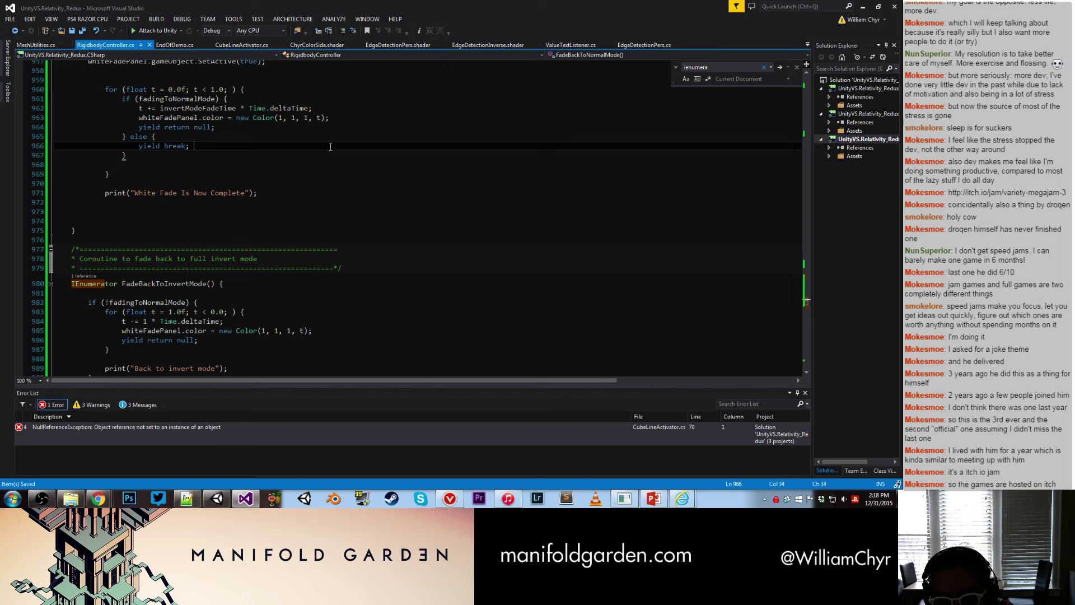
scroll(330, 146, up, 3)
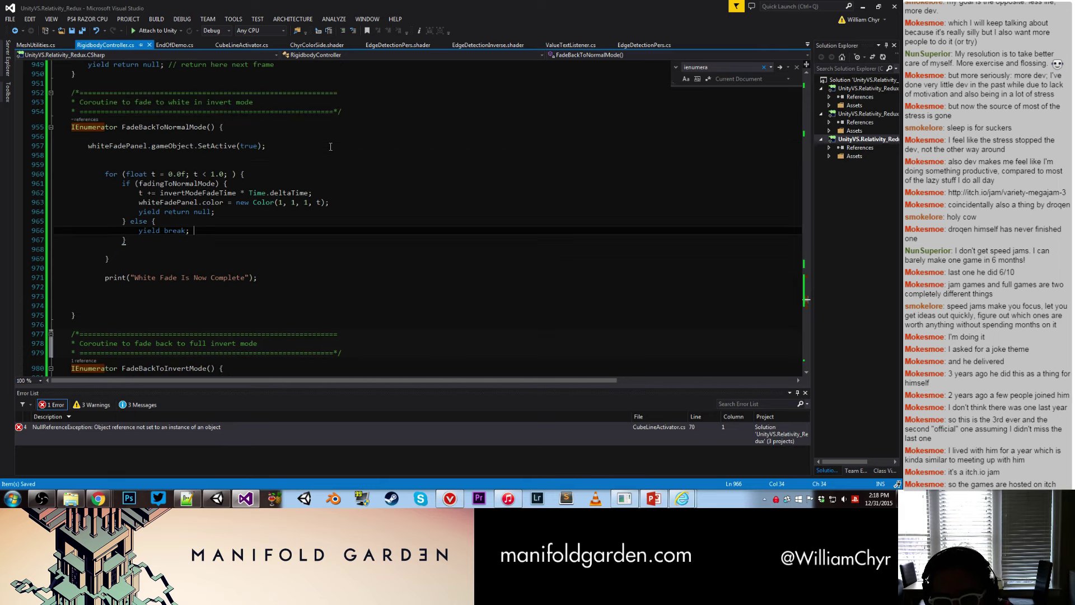
scroll(331, 147, down, 4)
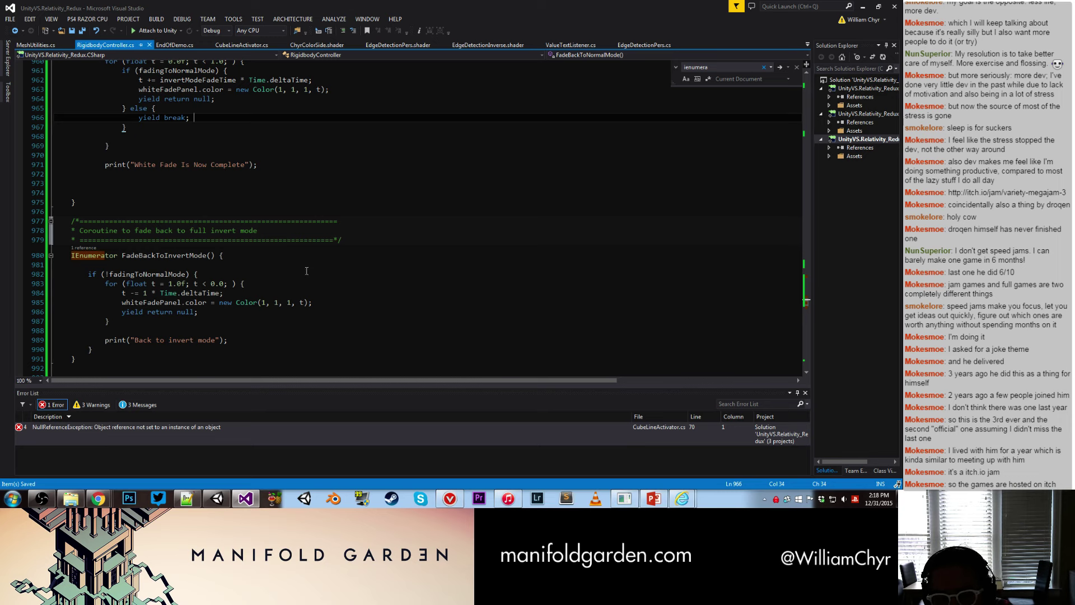
mouse_move(217, 498)
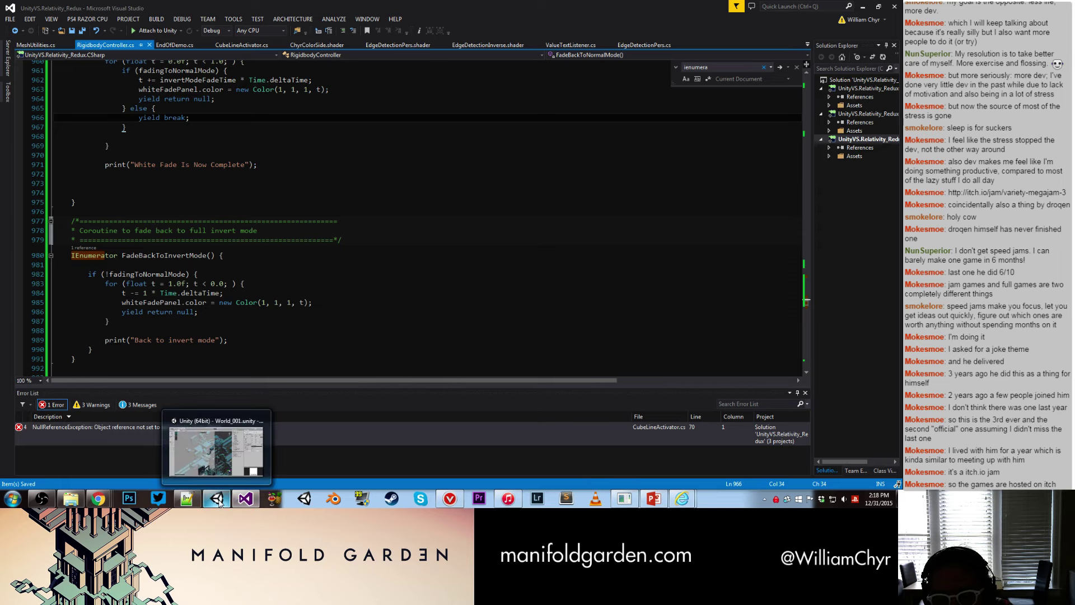
click(128, 437)
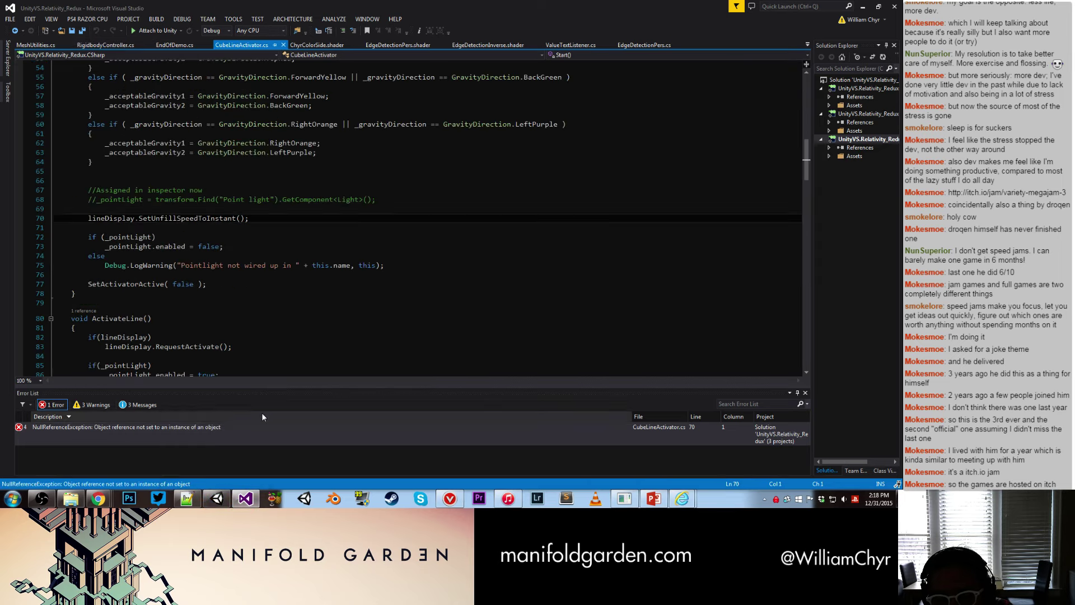
click(217, 498)
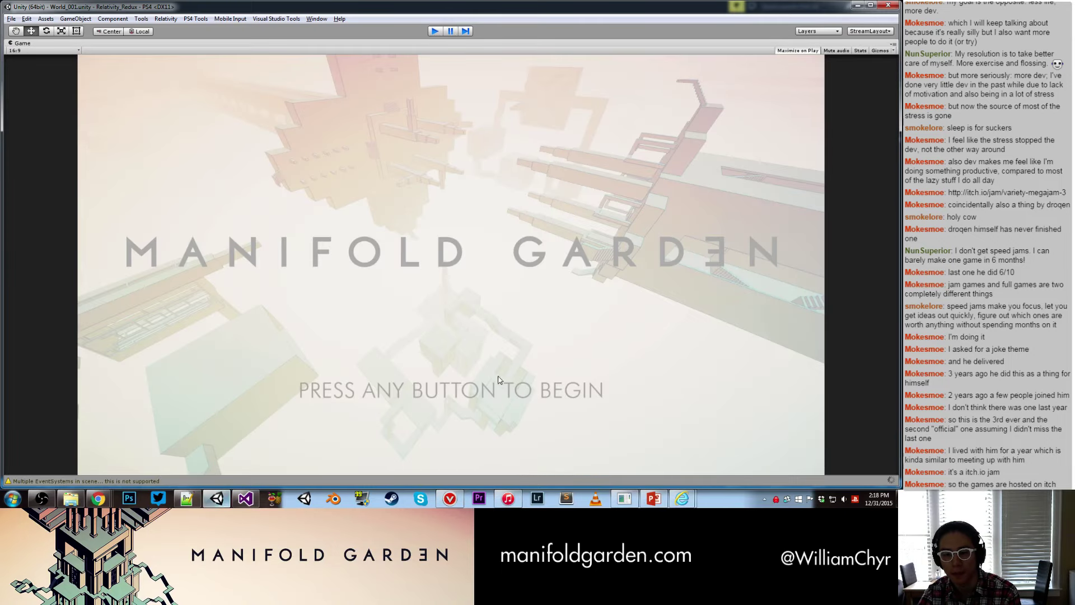
Step: Exit Play mode and bring the Unity editor back to the World_001 scene
key(ctrl+p)
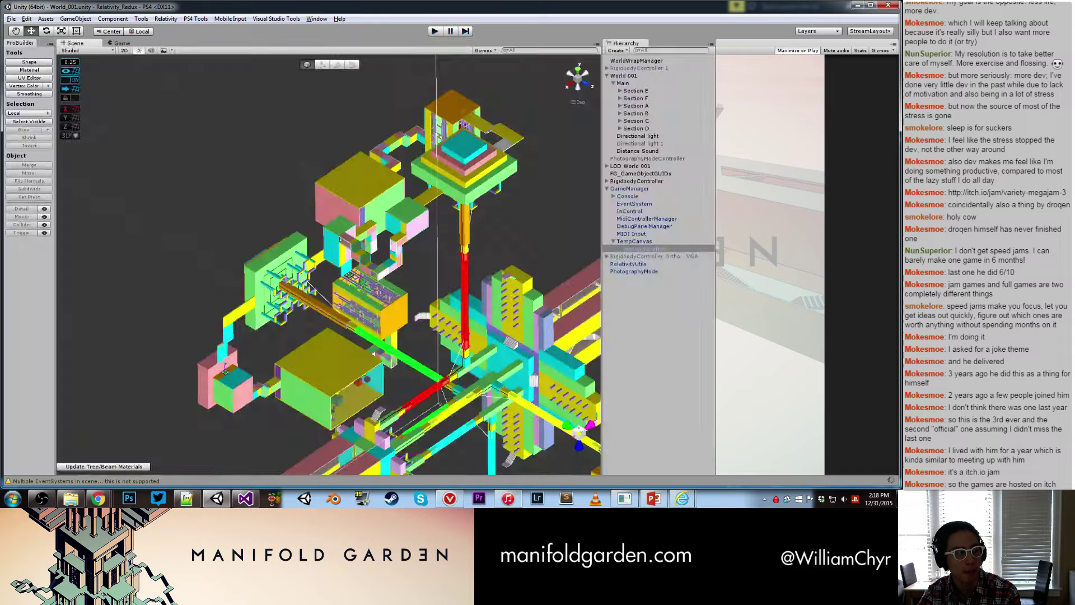
key(alt+Tab)
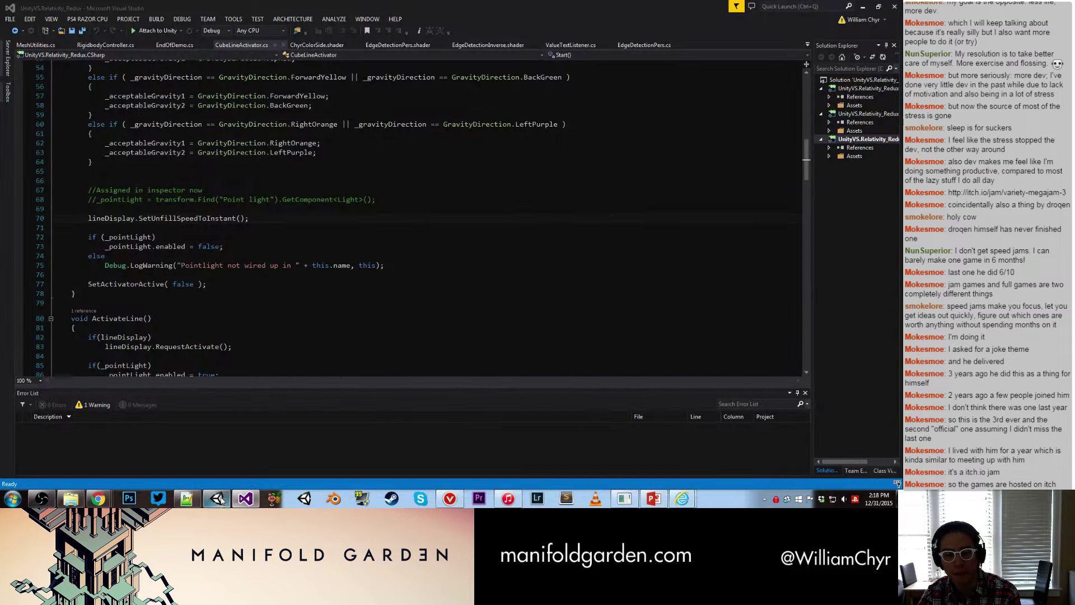
click(219, 498)
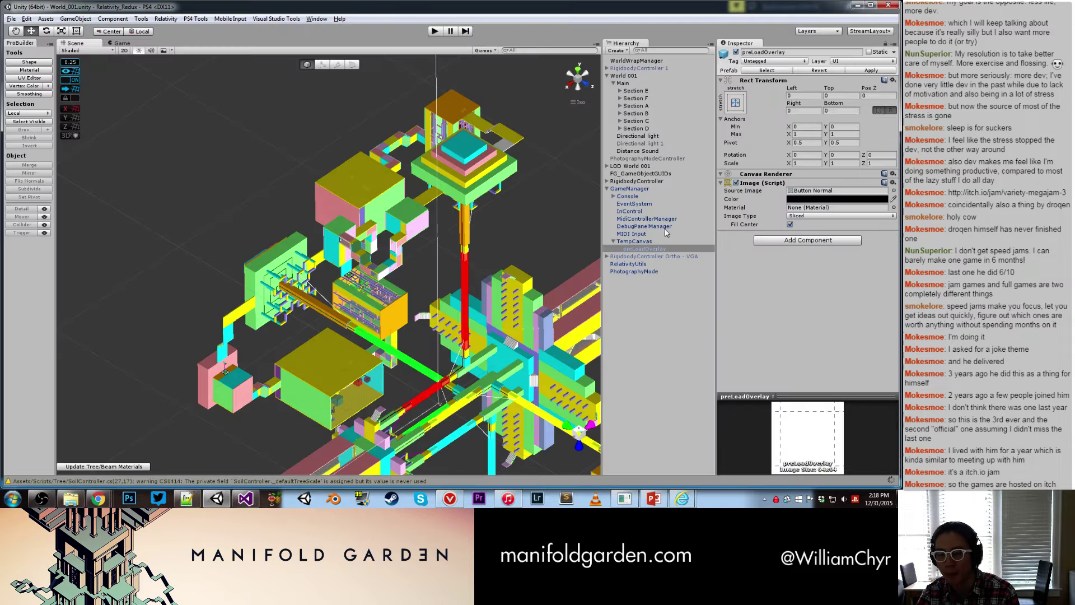
Step: Change the RigidbodyController's Invert Mode Fade Time to 0.05 in the Inspector and start Play
click(648, 183)
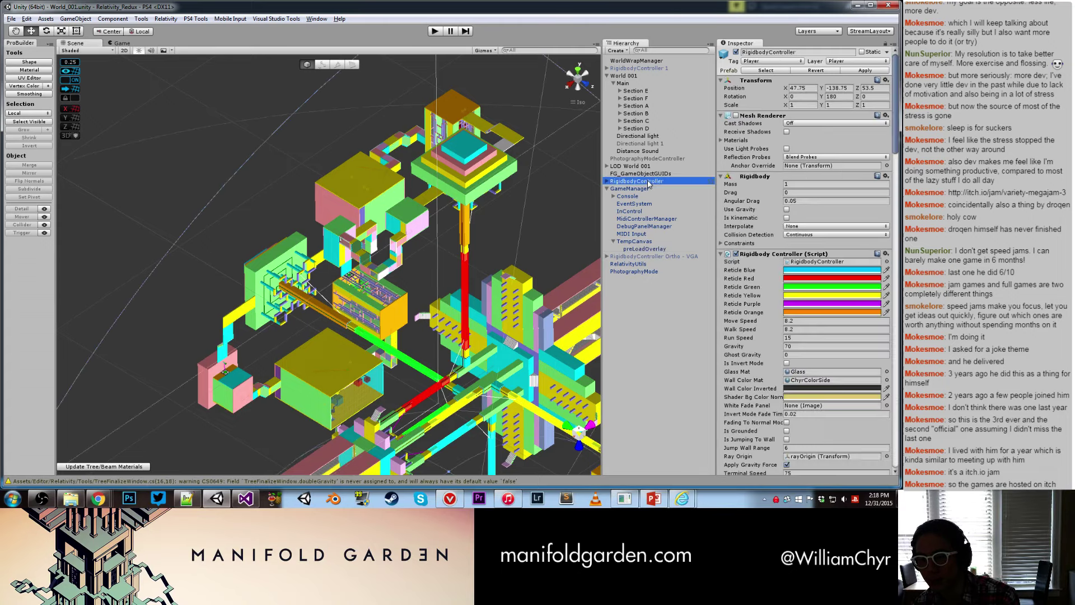
scroll(798, 262, down, 3)
scroll(798, 262, down, 3)
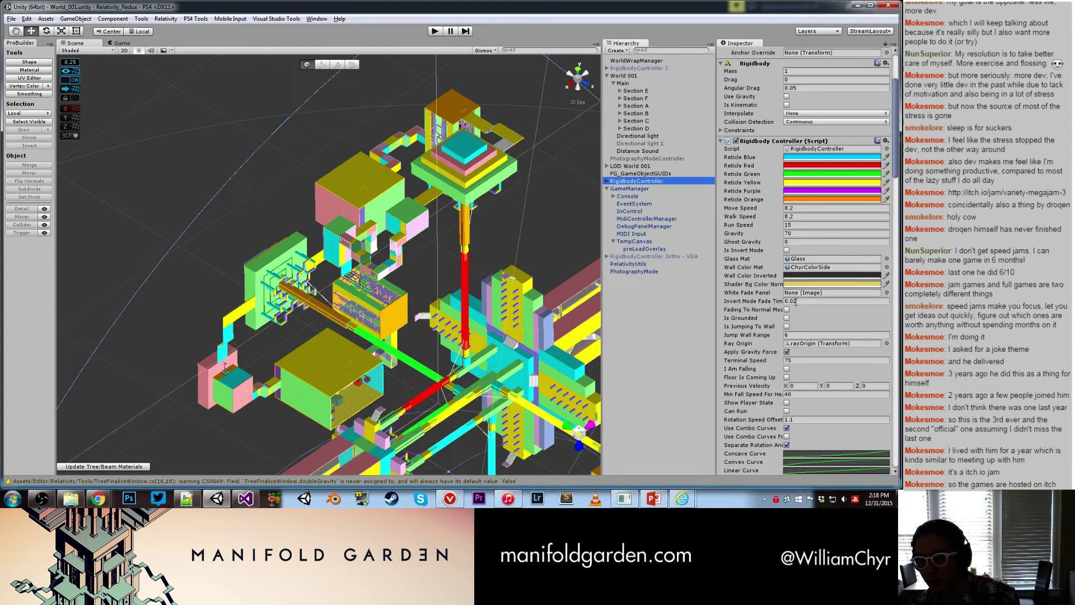
click(795, 302)
key(BackSpace)
text(5)
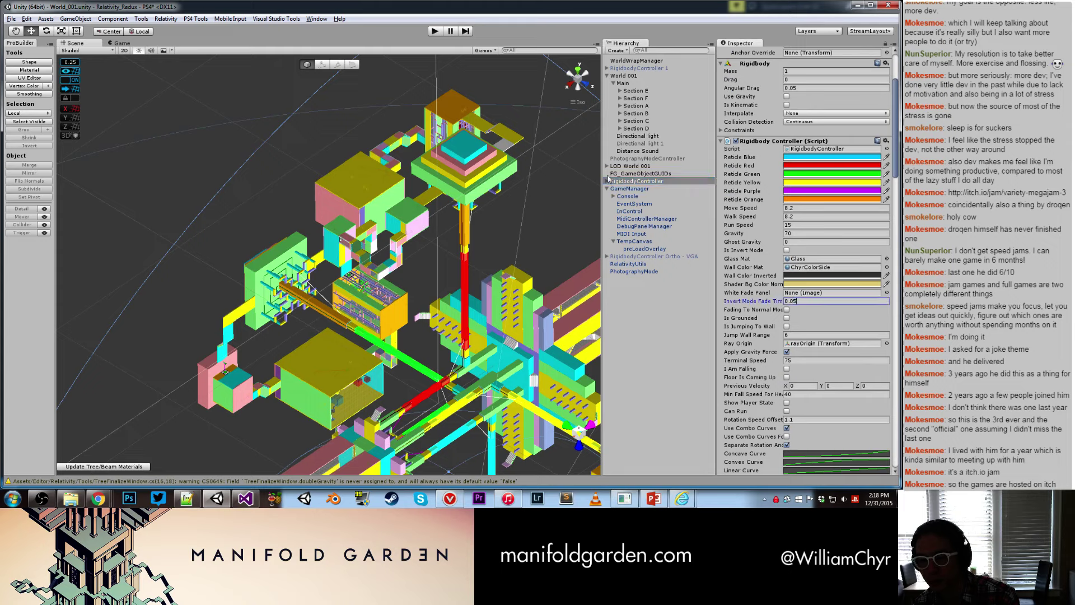
click(433, 34)
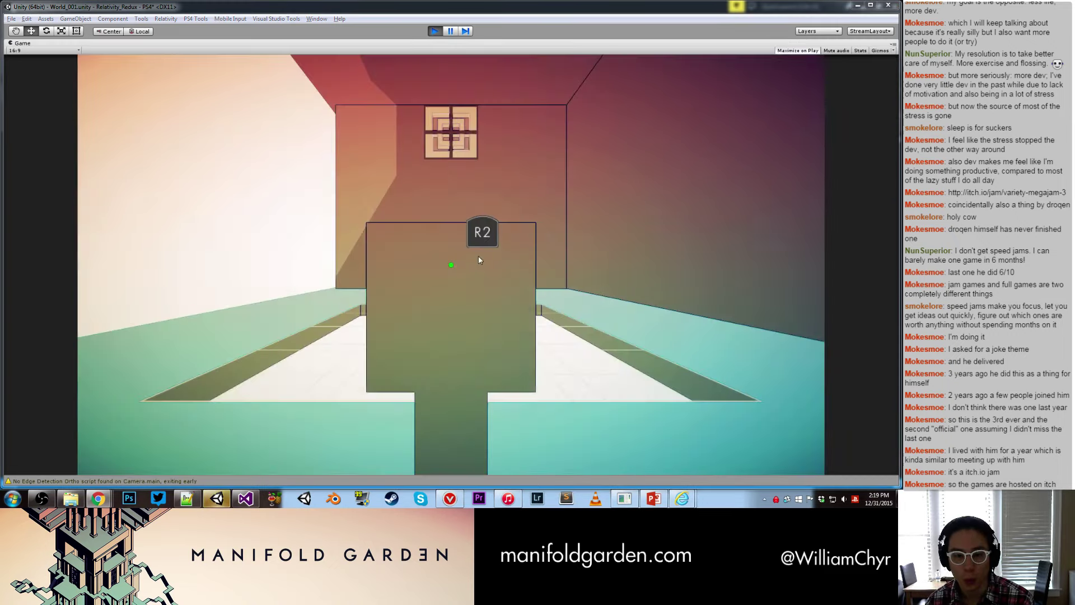
Step: Walk the player forward past the grid pit and off the edge, then stop play mode
click(481, 260)
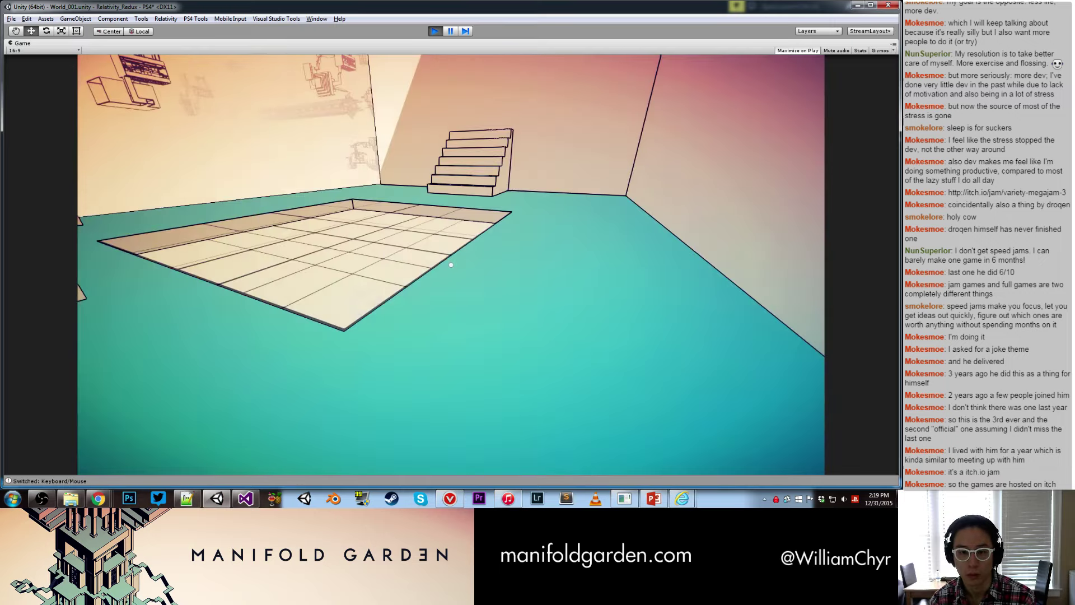
key(w)
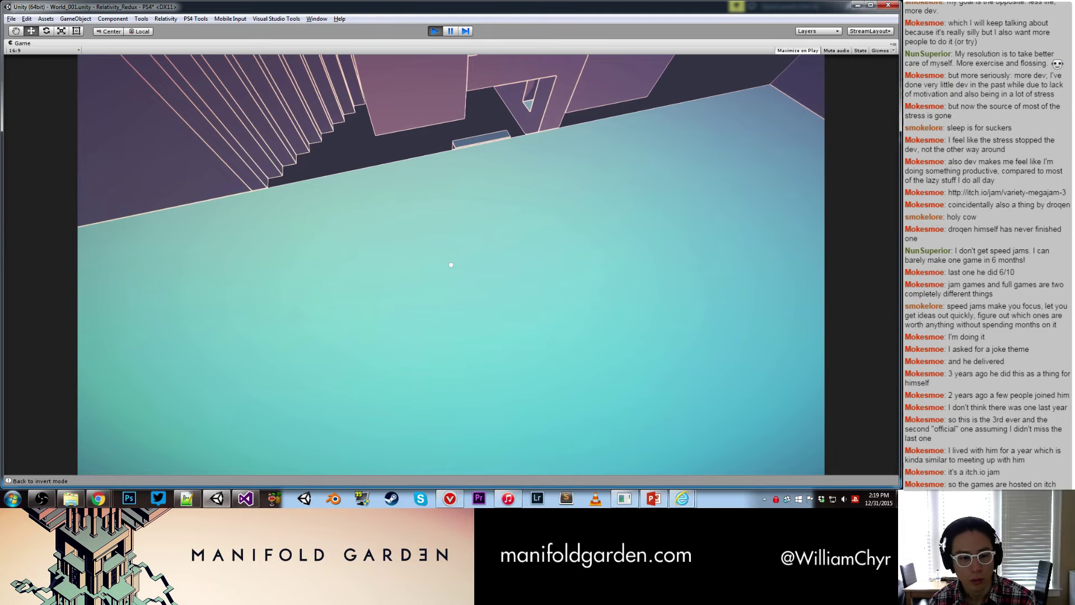
key(ctrl+p)
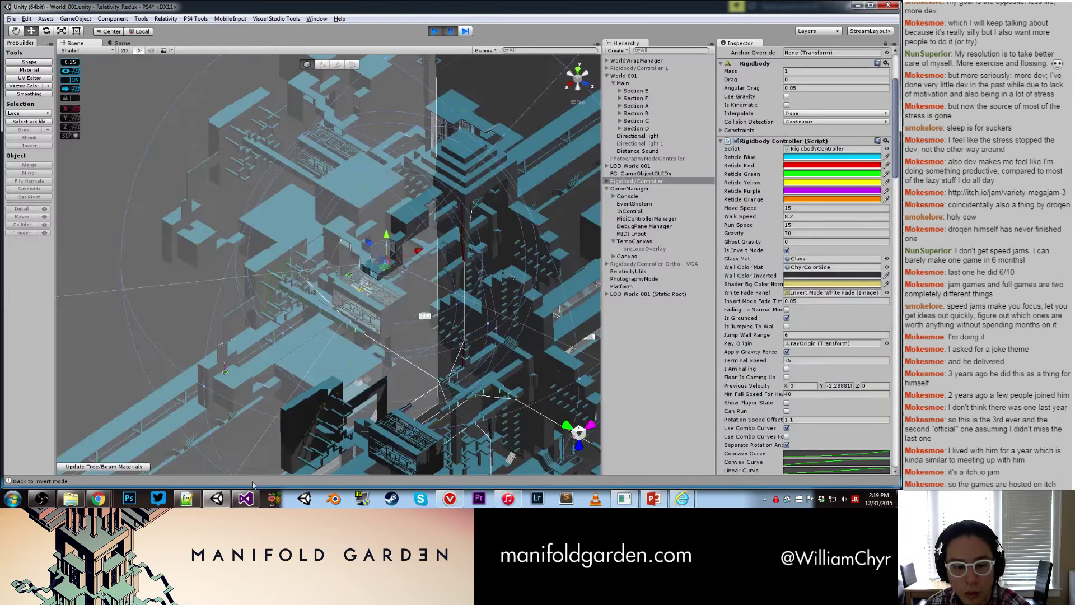
Step: Check in Unity's Inspector that the RigidbodyController's Invert Mode Fade Time is still 0.05
click(247, 498)
scroll(264, 282, down, 4)
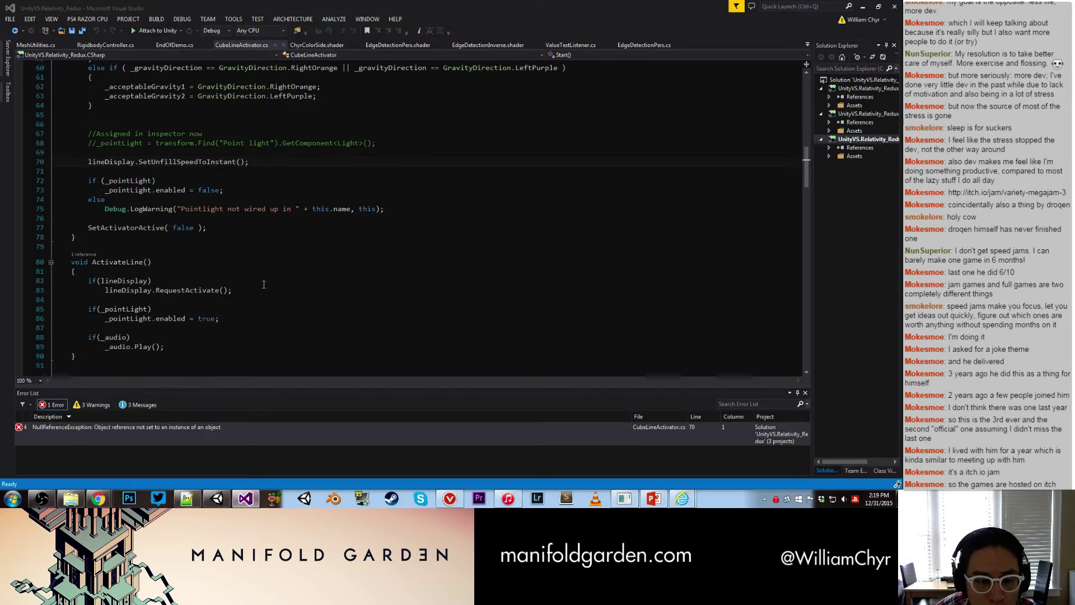
scroll(263, 282, up, 5)
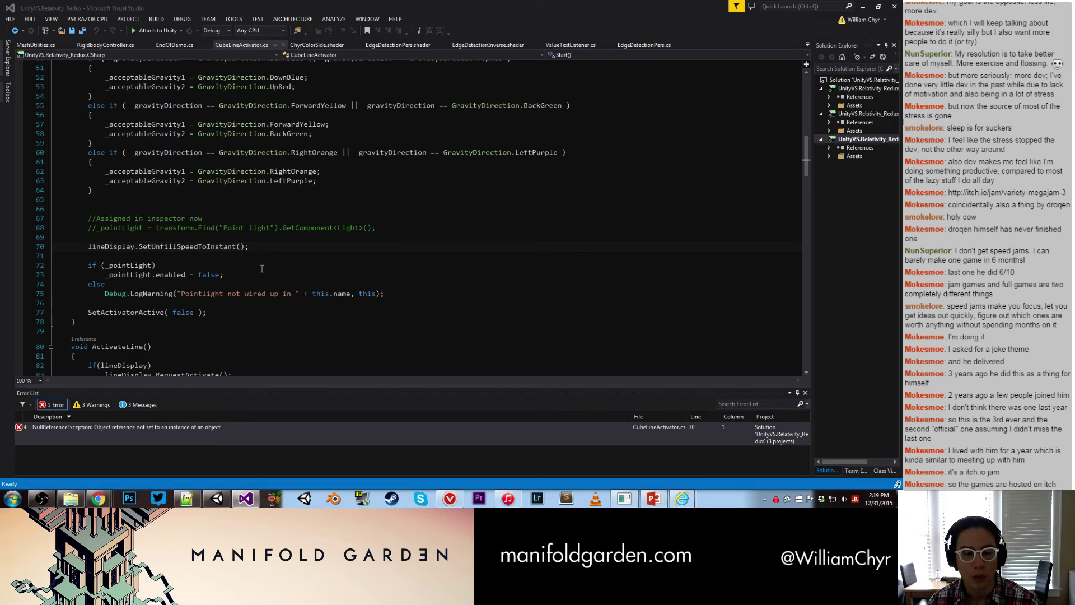
click(220, 500)
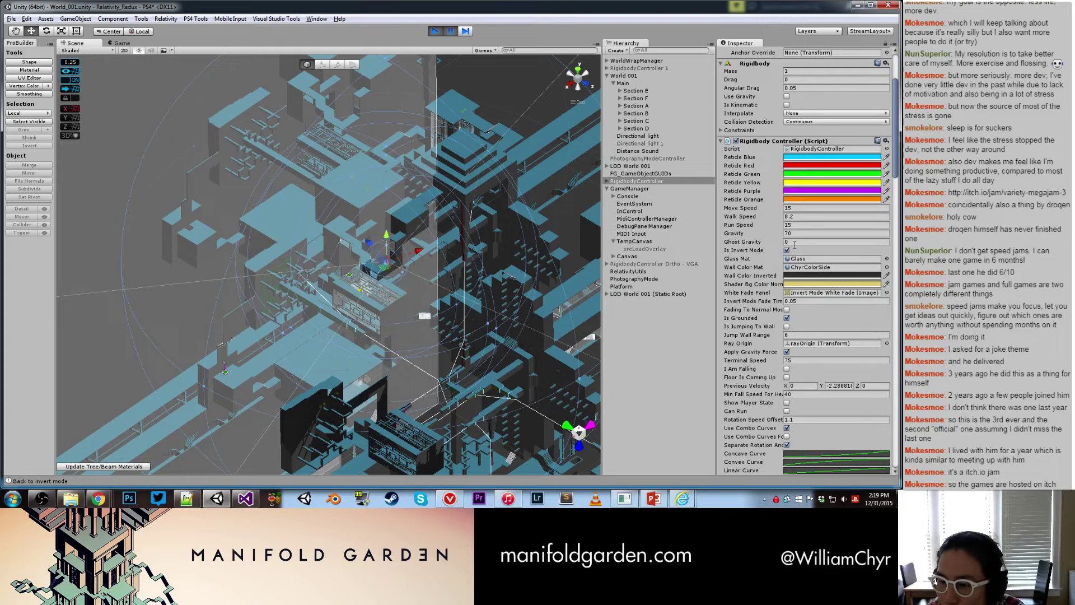
scroll(795, 244, up, 1)
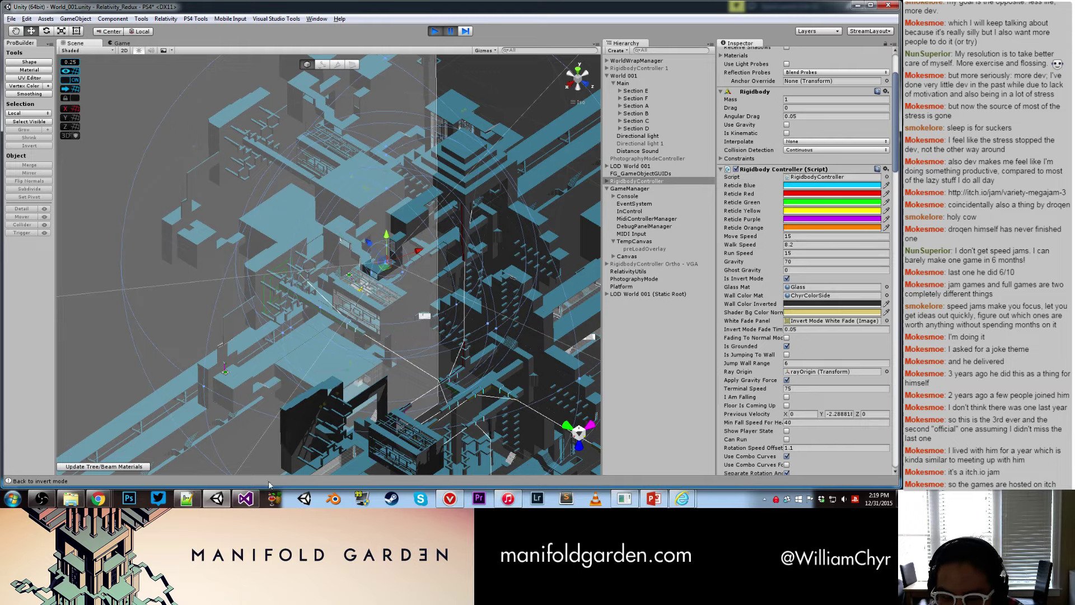
mouse_move(251, 499)
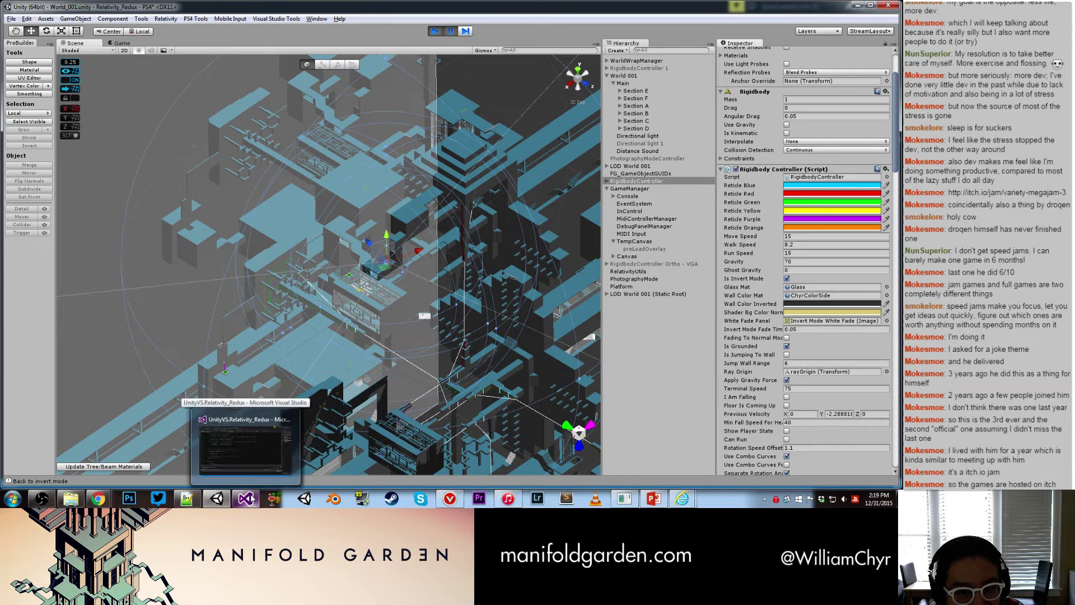
Step: Search CubeLineActivator.cs for 'fade'
click(251, 498)
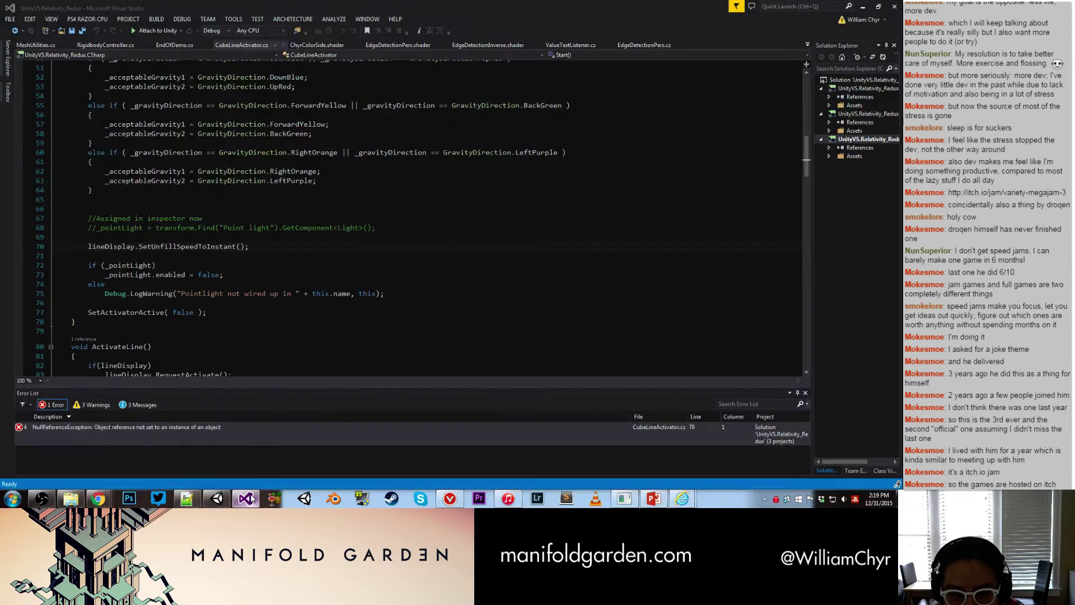
key(ctrl+f)
text(ienumerat)
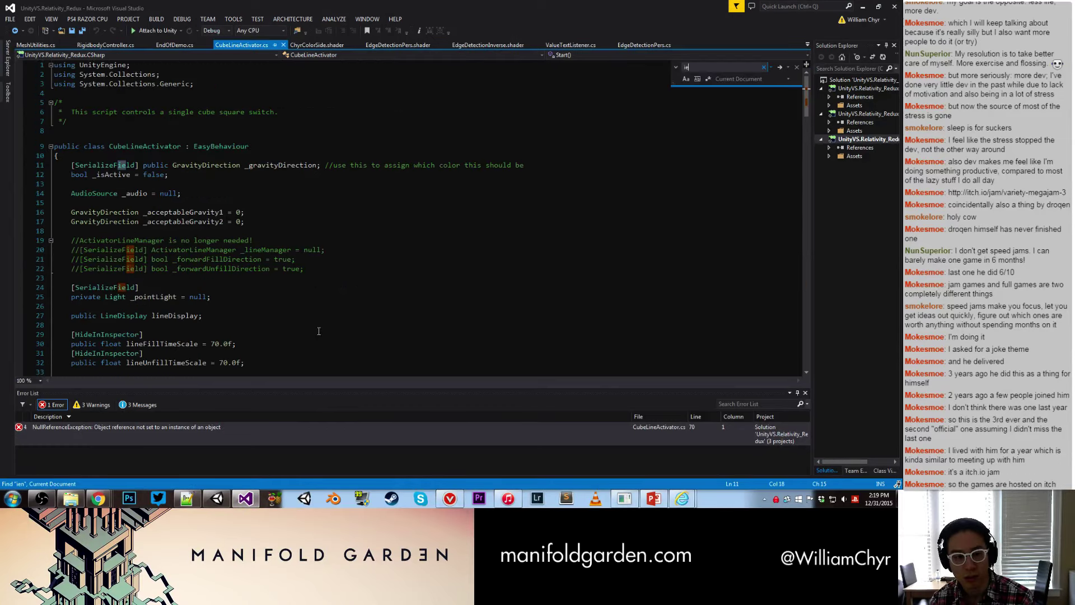
key(BackSpace)
key(BackSpace)
key(BackSpace)
key(BackSpace)
key(BackSpace)
key(BackSpace)
key(BackSpace)
key(BackSpace)
key(BackSpace)
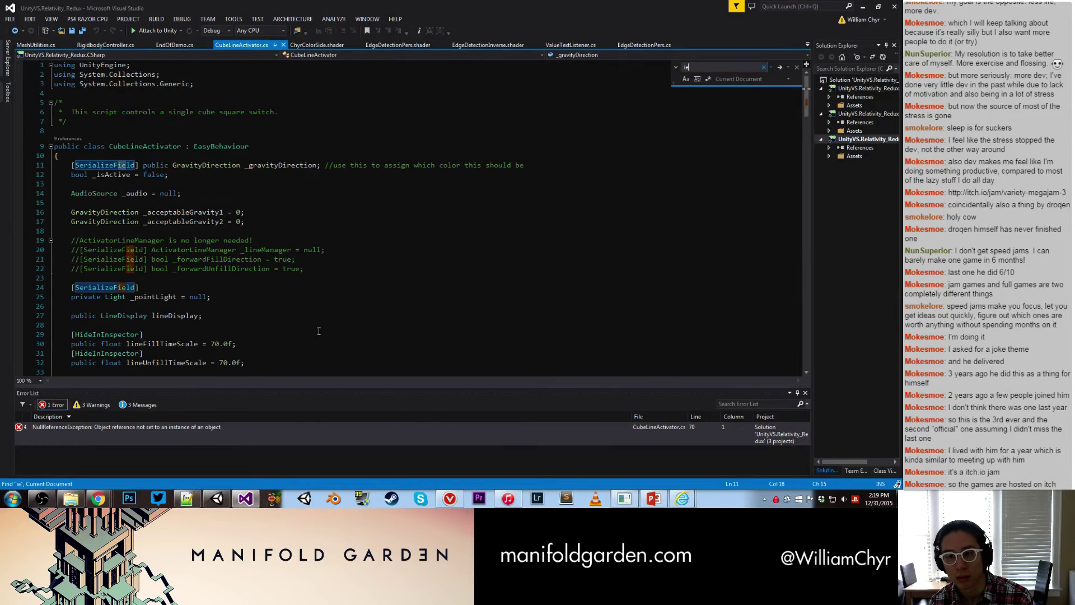
text(fadetoi)
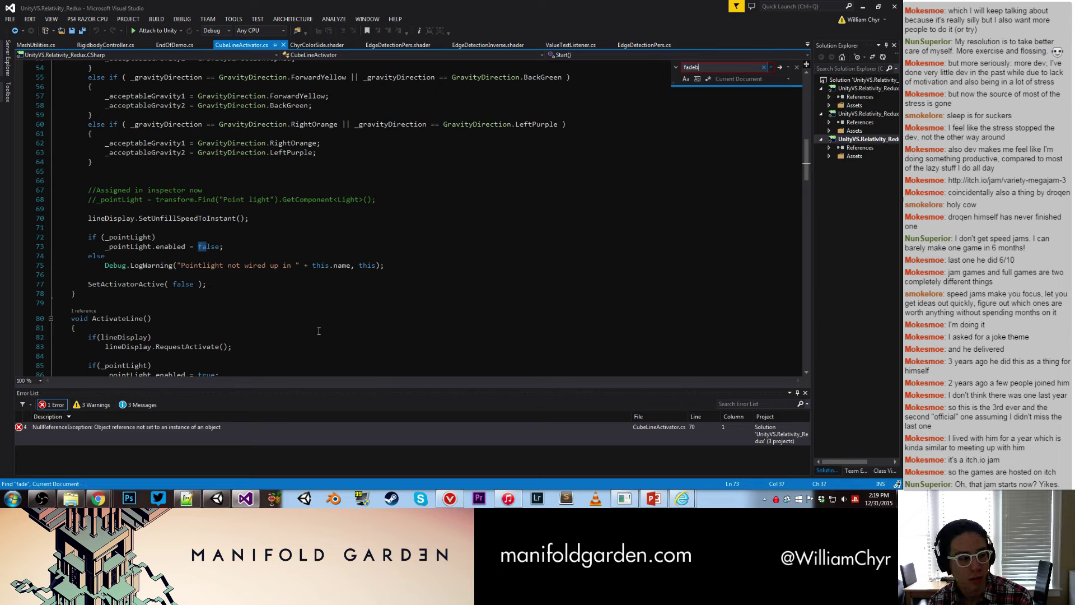
key(BackSpace)
key(BackSpace)
key(BackSpace)
key(BackSpace)
key(BackSpace)
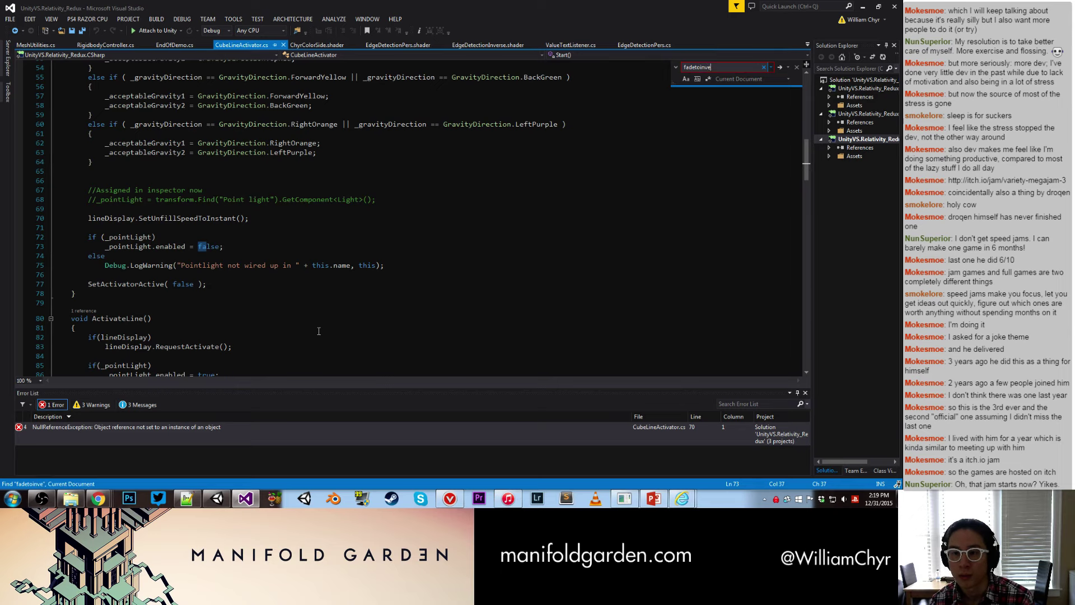
text(e)
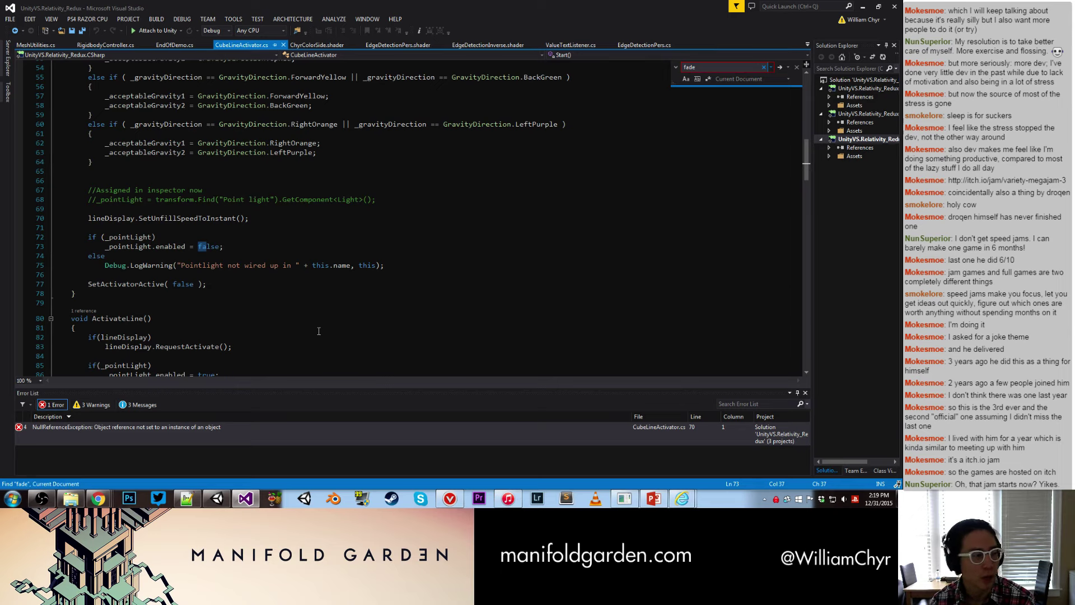
Step: Look through the fade matches in CubeLineActivator, then switch to RigidbodyController.cs
scroll(318, 331, down, 14)
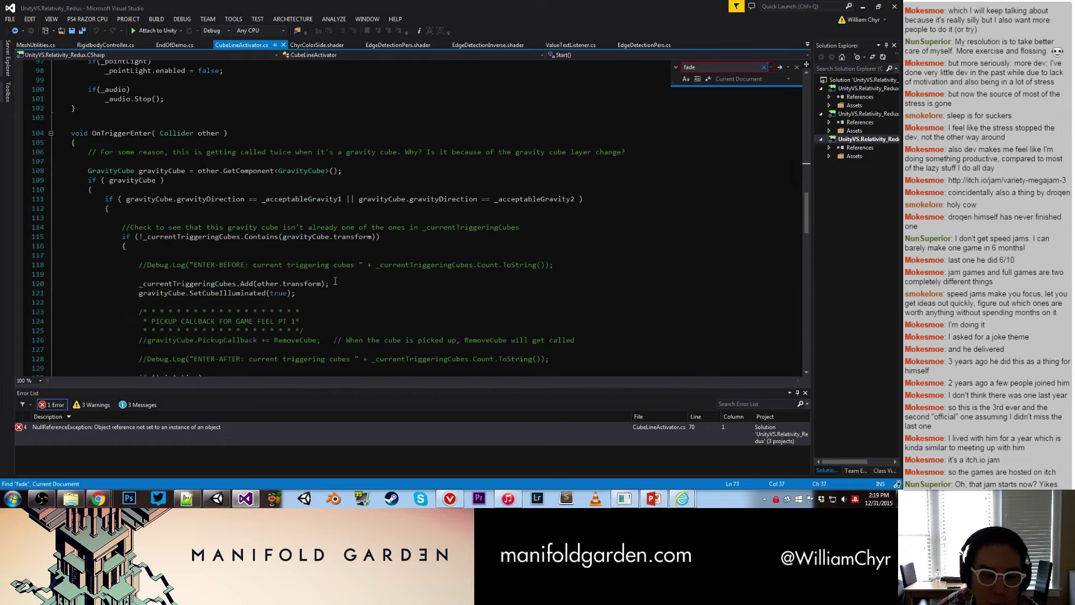
scroll(337, 276, down, 15)
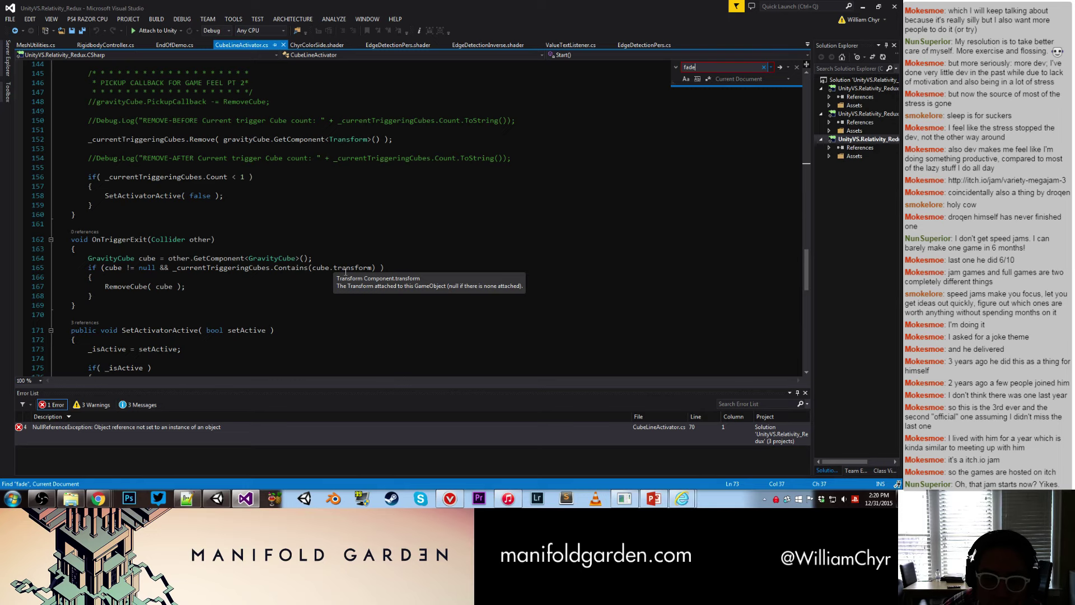
scroll(345, 272, down, 1)
scroll(345, 272, down, 9)
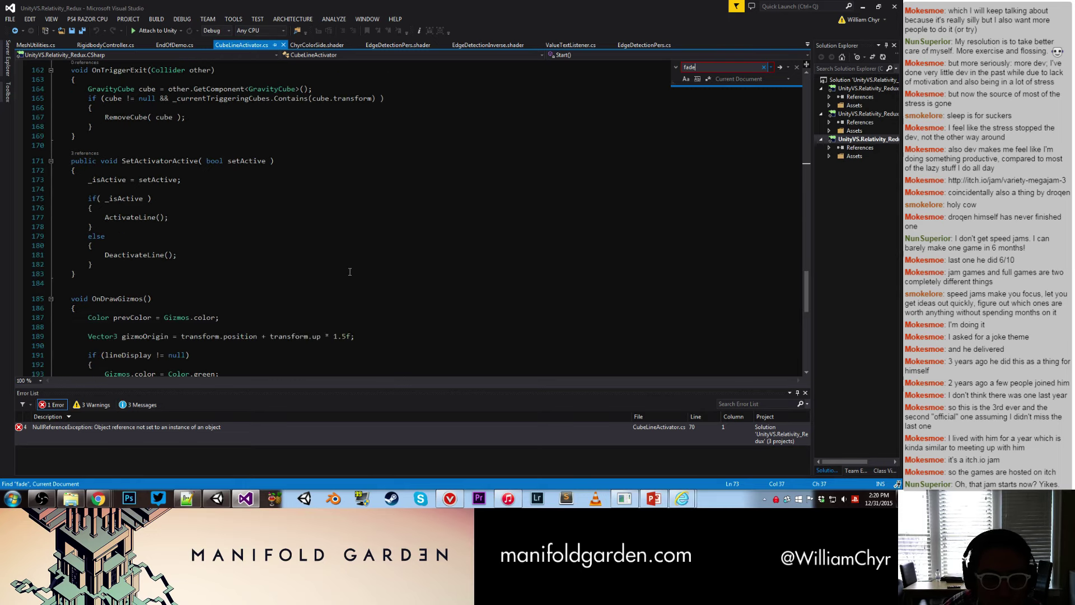
scroll(347, 266, up, 20)
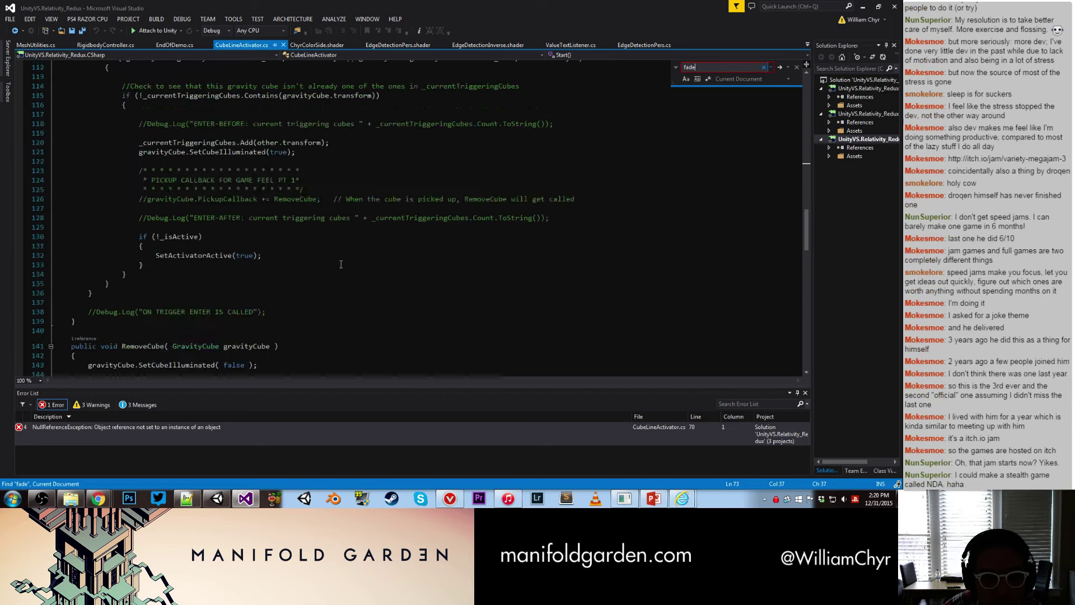
scroll(340, 263, up, 20)
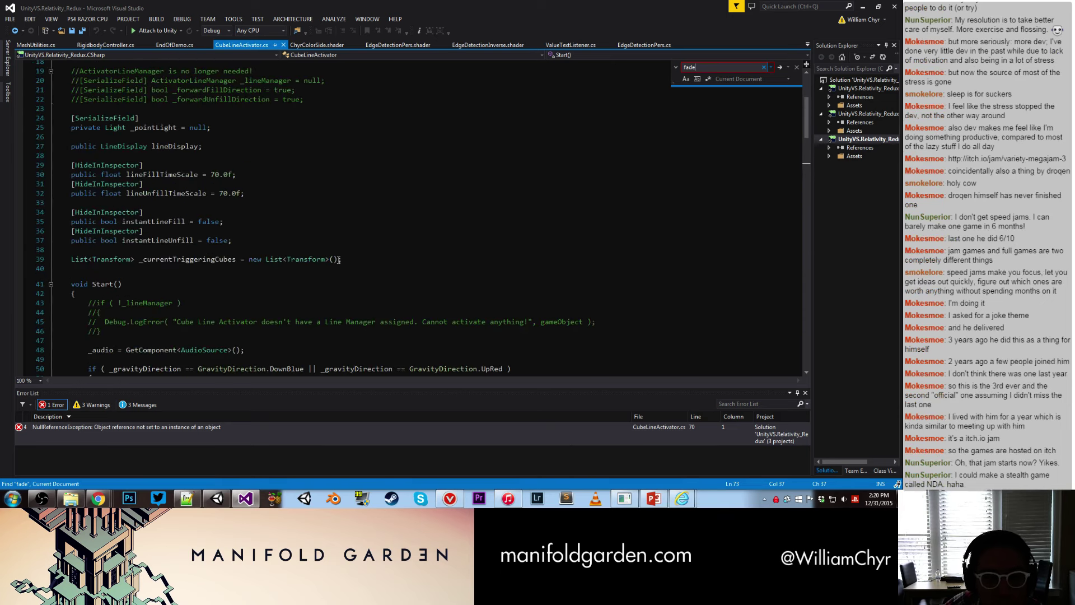
click(126, 44)
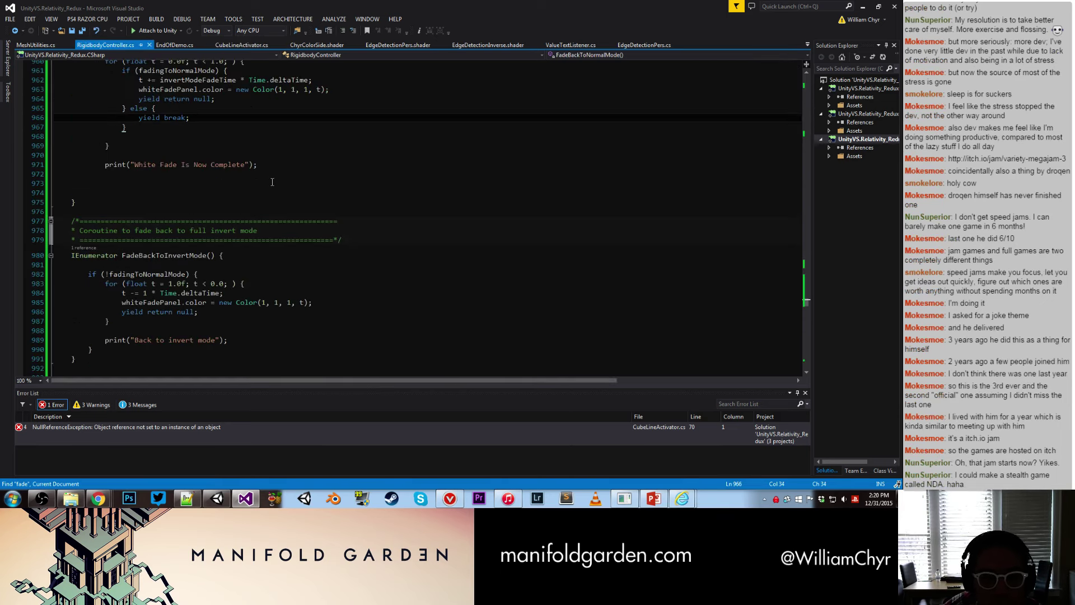
Step: Move FadeBackToInvertMode's fadingToNormalMode if-check inside the for loop and delete the leftover brace
scroll(272, 181, down, 3)
scroll(272, 184, down, 3)
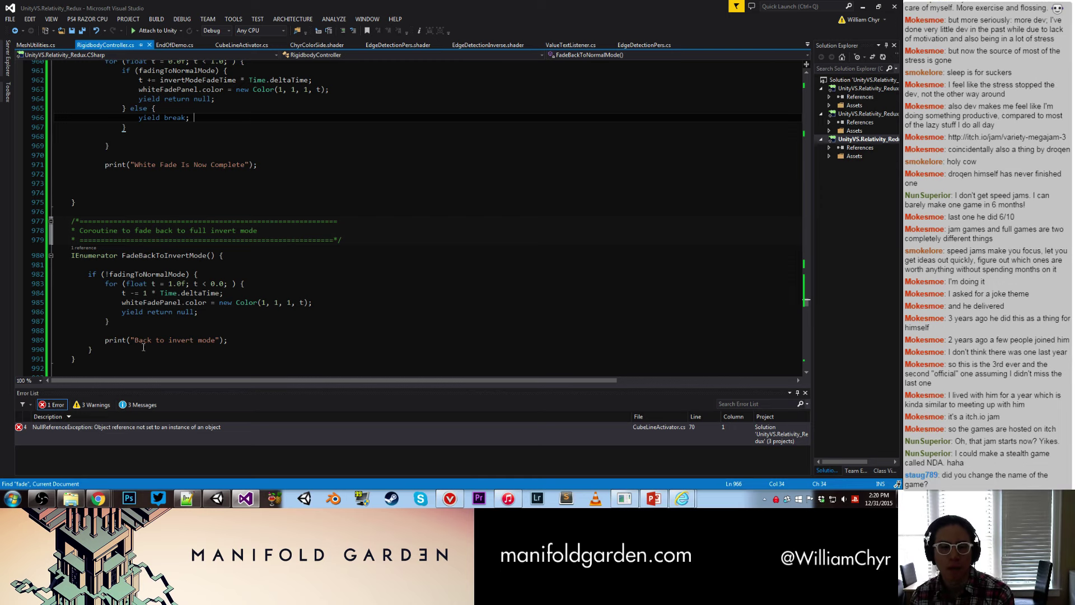
click(200, 274)
key(shift+Home)
key(ctrl+c)
key(BackSpace)
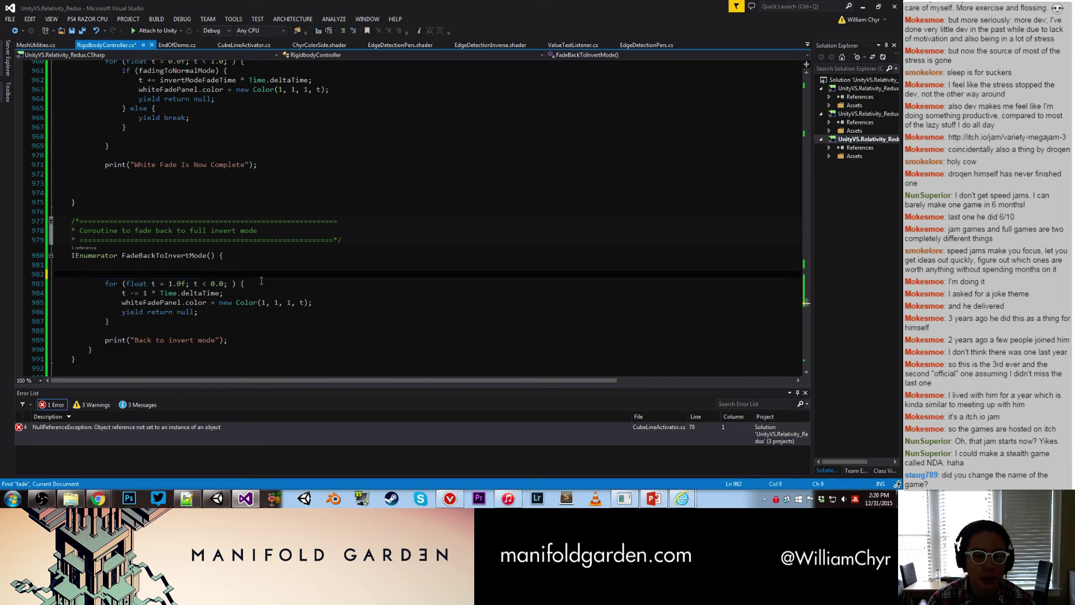
click(262, 283)
key(Return)
key(ctrl+v)
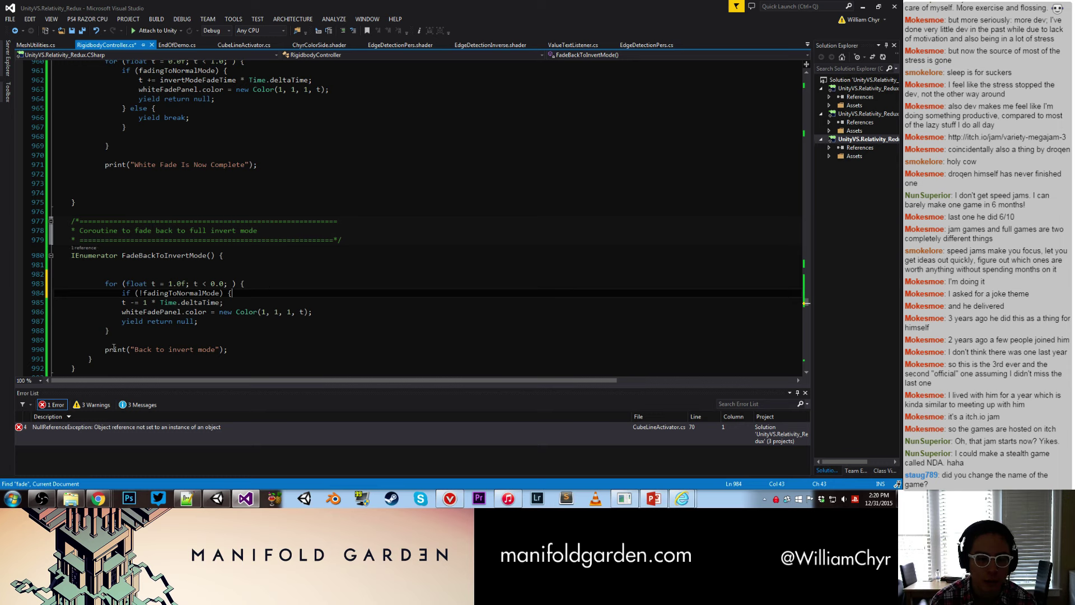
click(93, 358)
key(BackSpace)
Step: Indent the loop body under the check, close the if block with a brace, and save
drag(122, 302, 239, 324)
key(Tab)
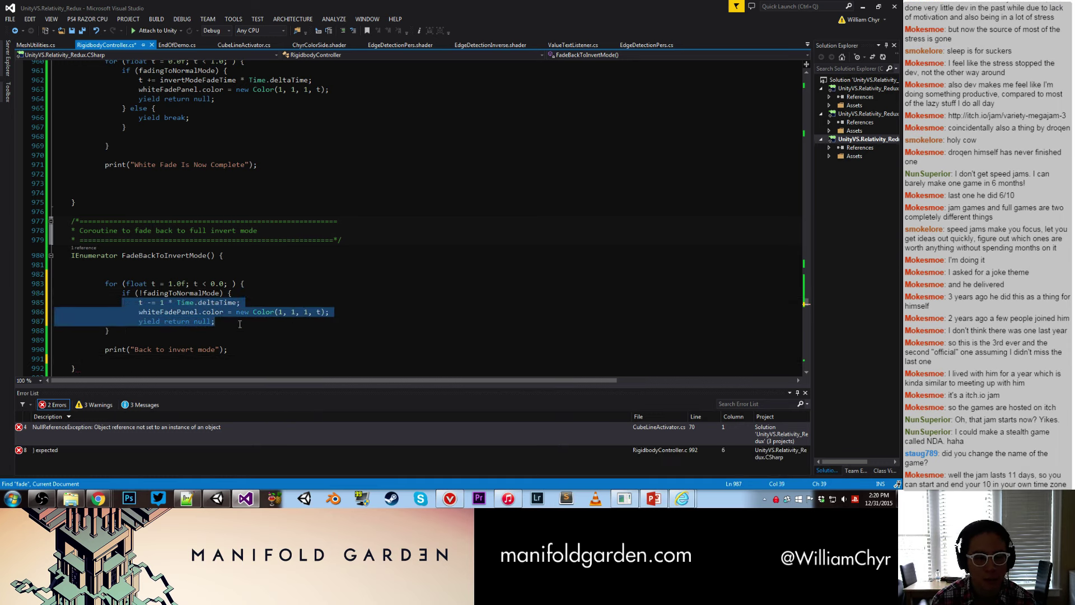
click(233, 322)
key(Return)
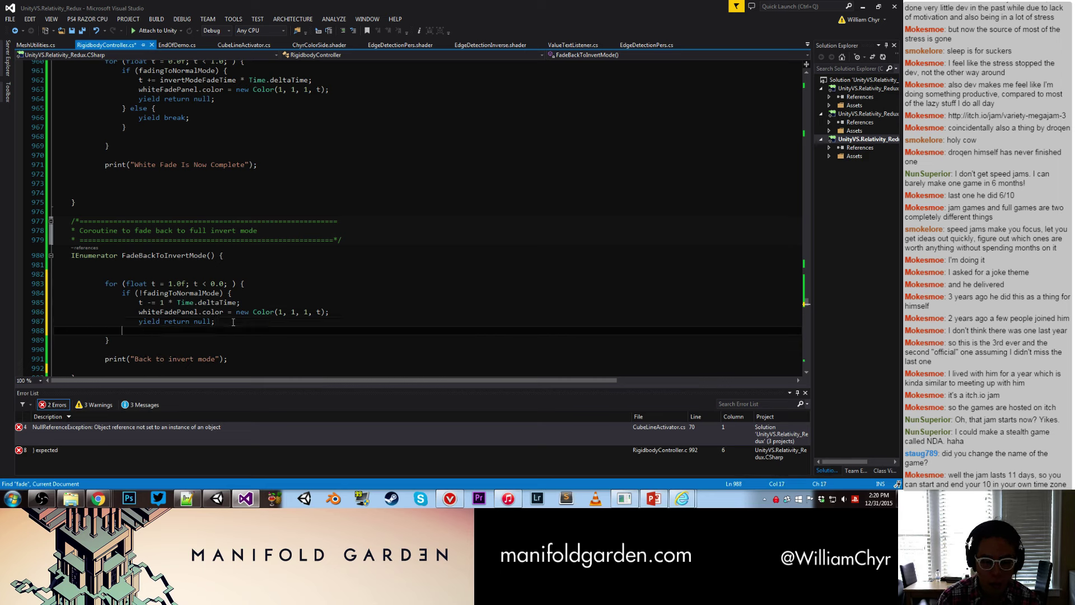
text(})
key(ctrl+s)
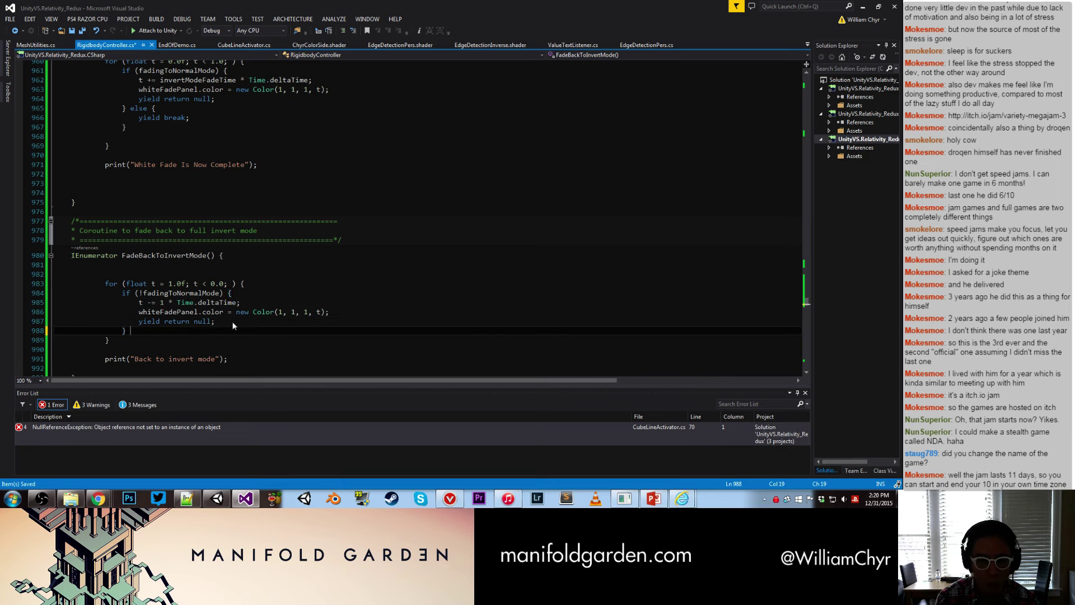
Step: Add an 'else {' branch containing 'yield break;' and save the script
text(else {)
key(Return)
text(yield break;)
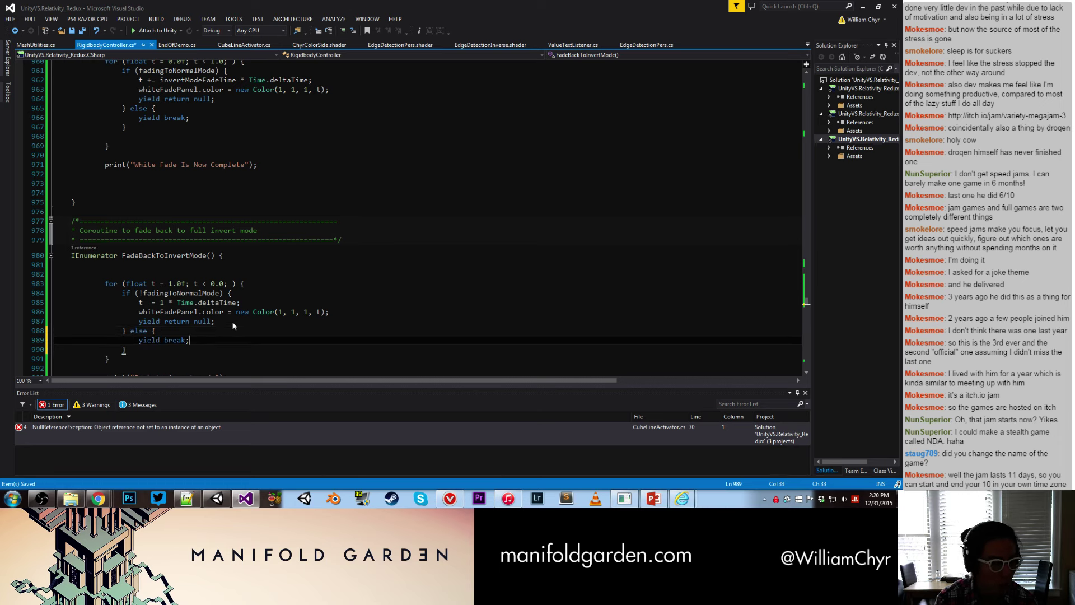
key(ctrl+s)
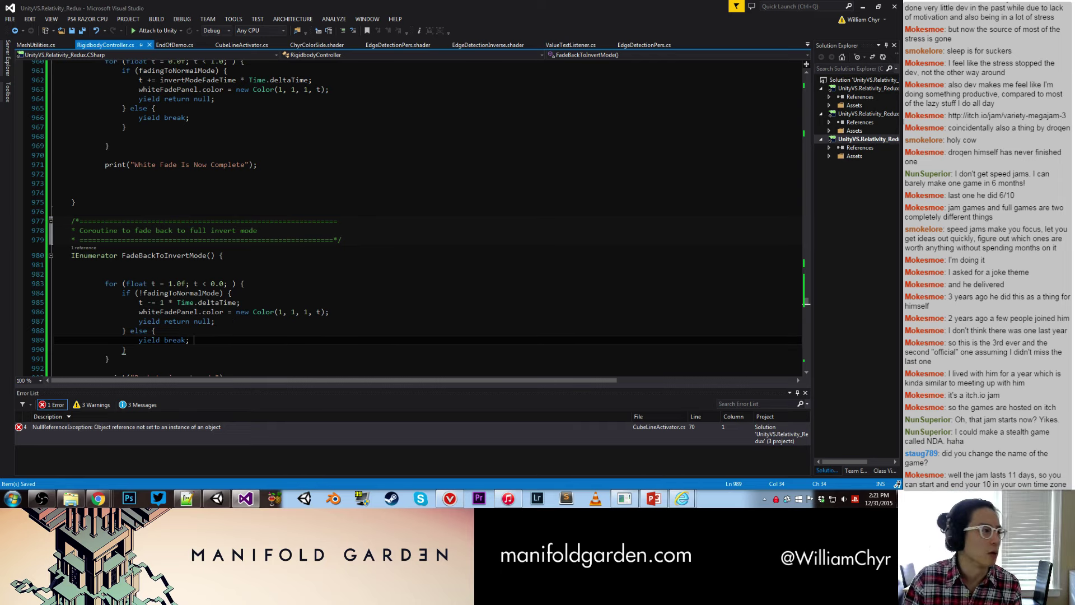
key(alt+Tab)
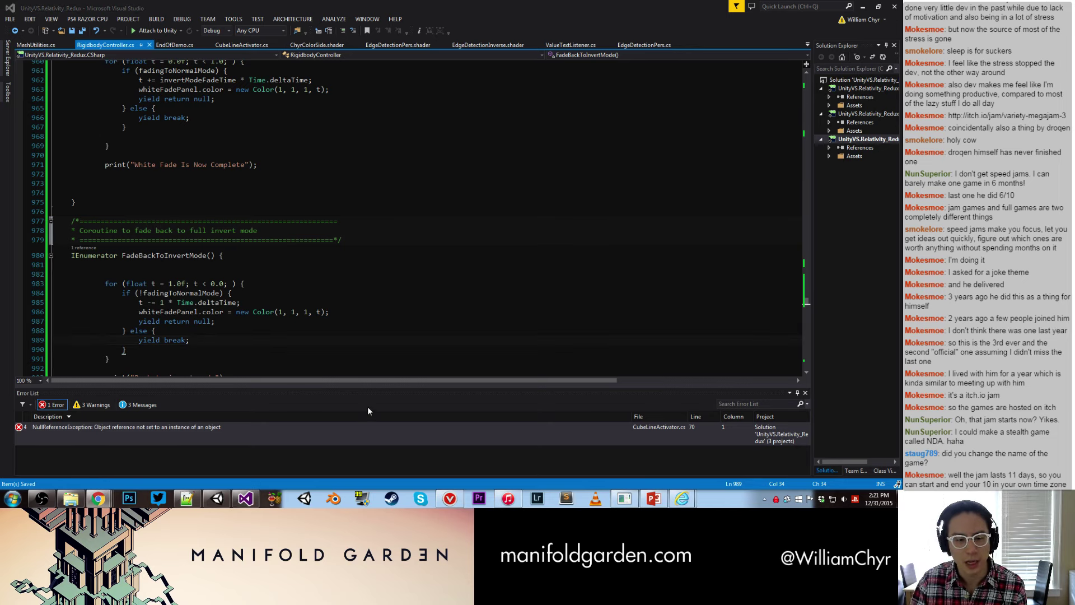
click(258, 351)
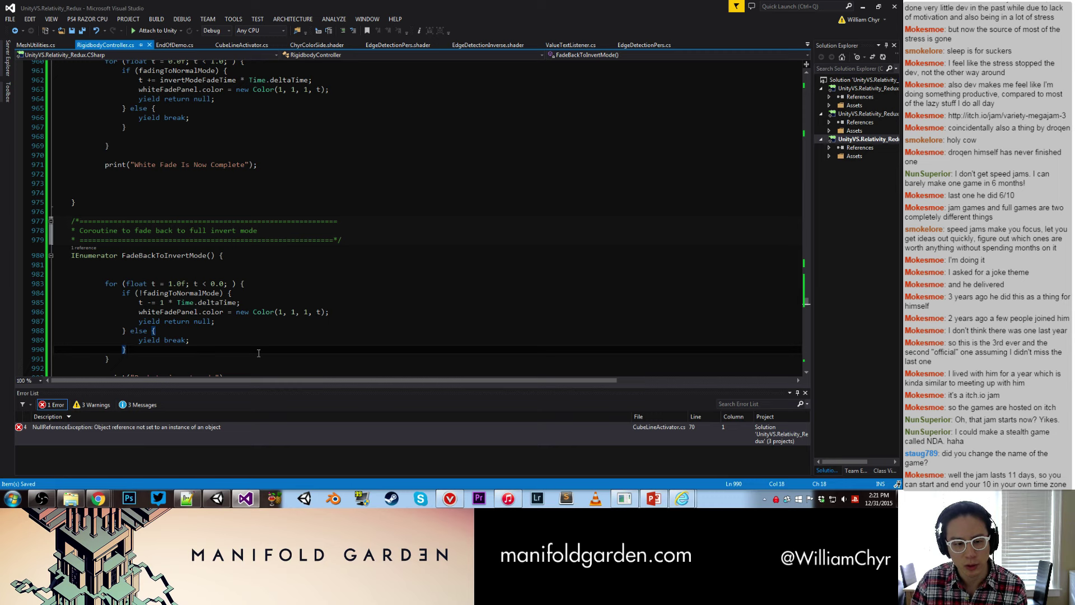
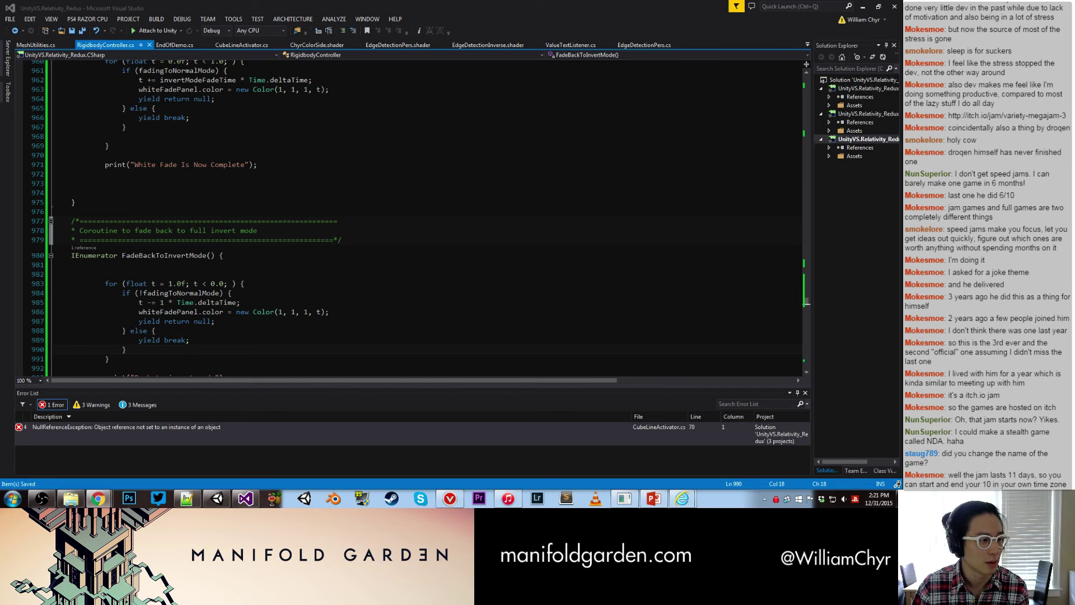
Step: Review the fade coroutines around lines 974–979 of RigidbodyController.cs, then bring Unity forward
click(198, 240)
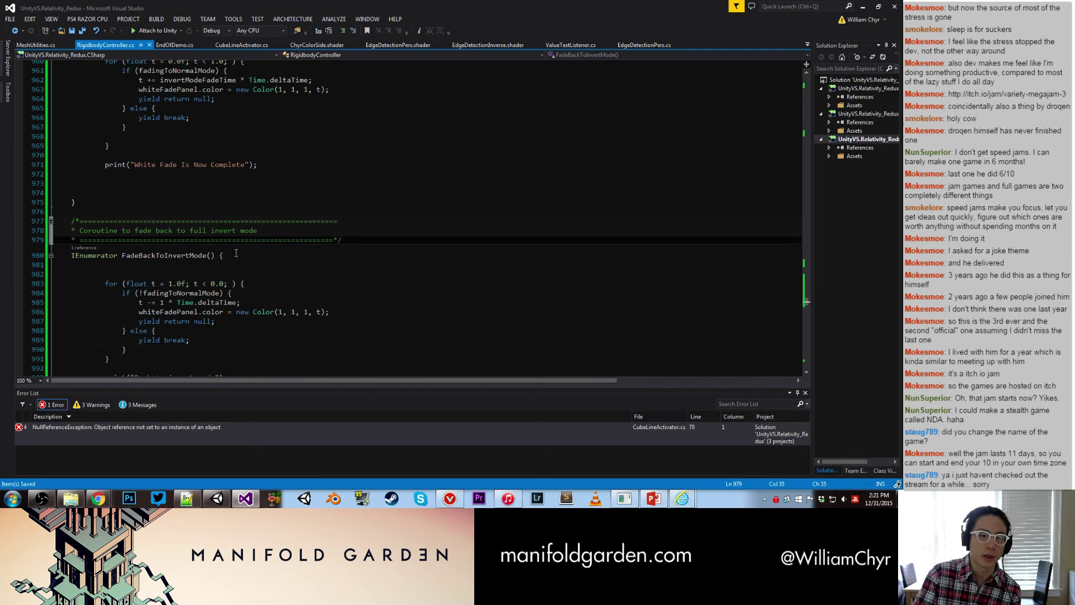
click(83, 192)
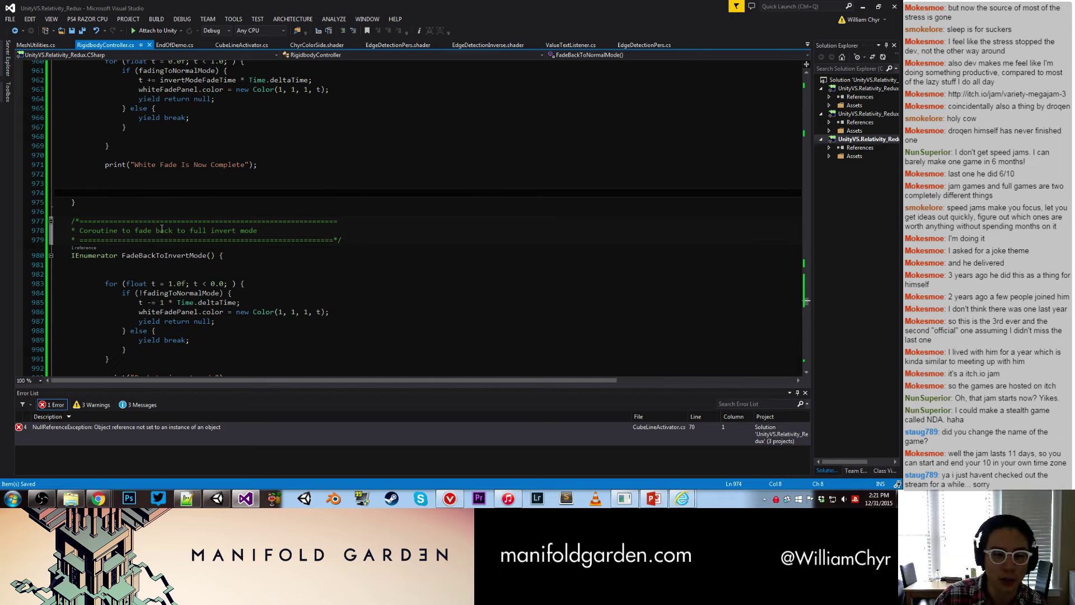
scroll(162, 228, down, 3)
scroll(164, 228, up, 3)
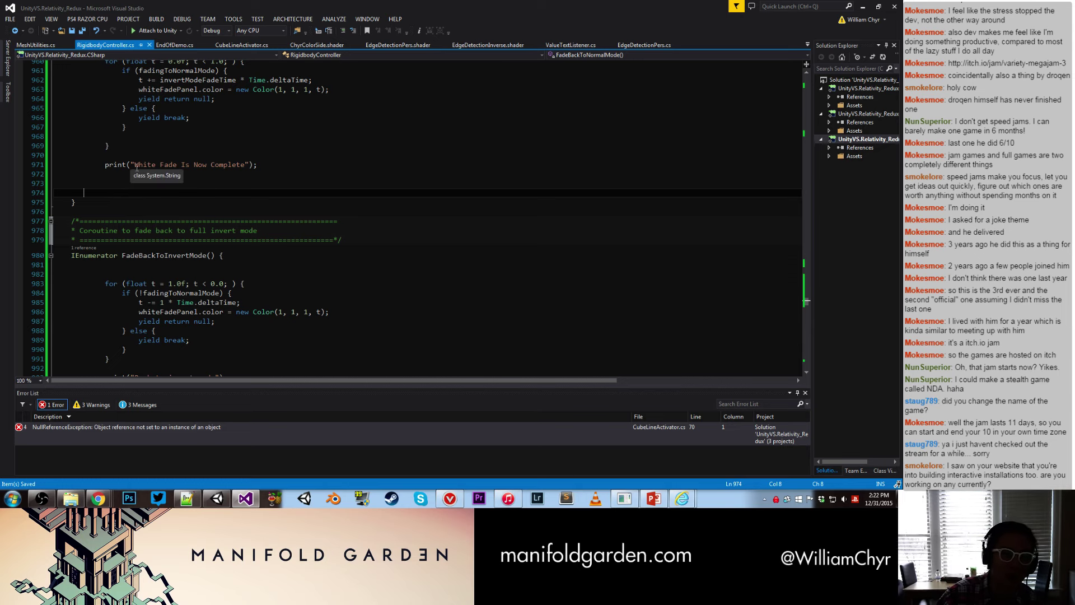
scroll(224, 156, up, 1)
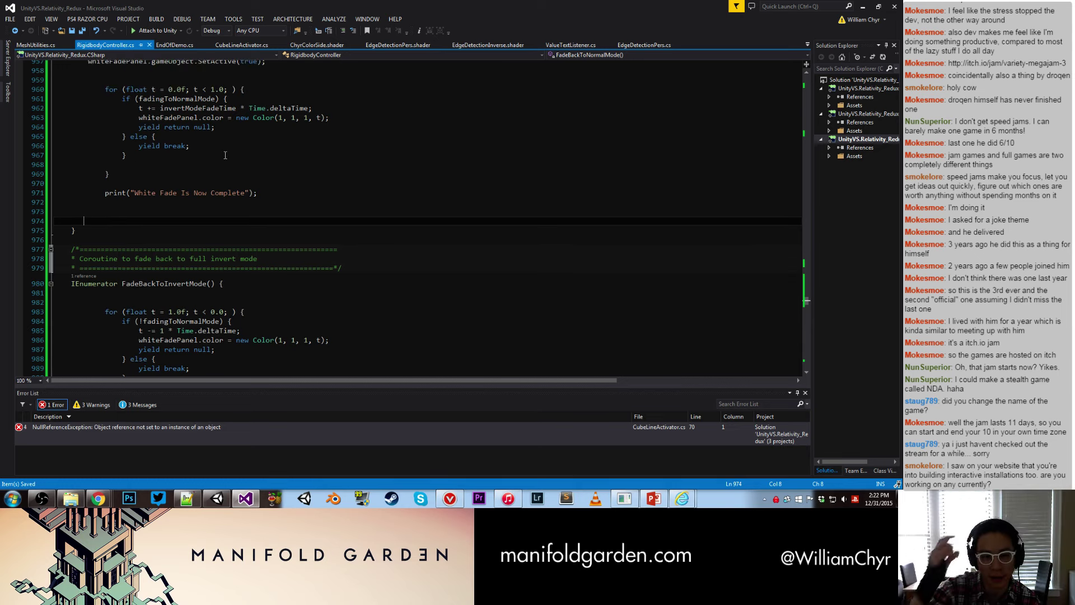
scroll(236, 158, up, 3)
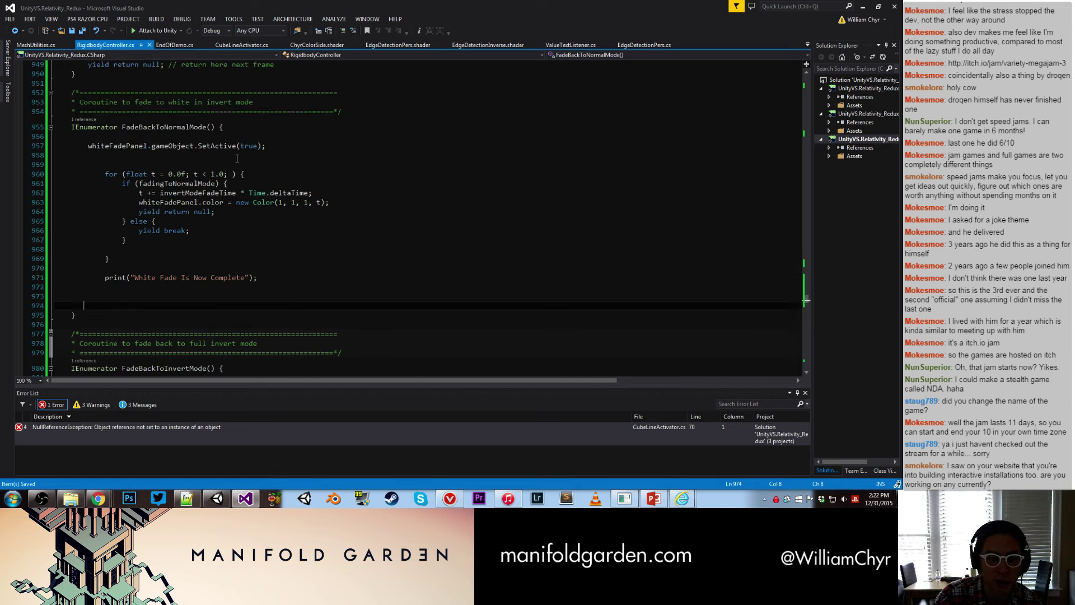
scroll(237, 158, down, 5)
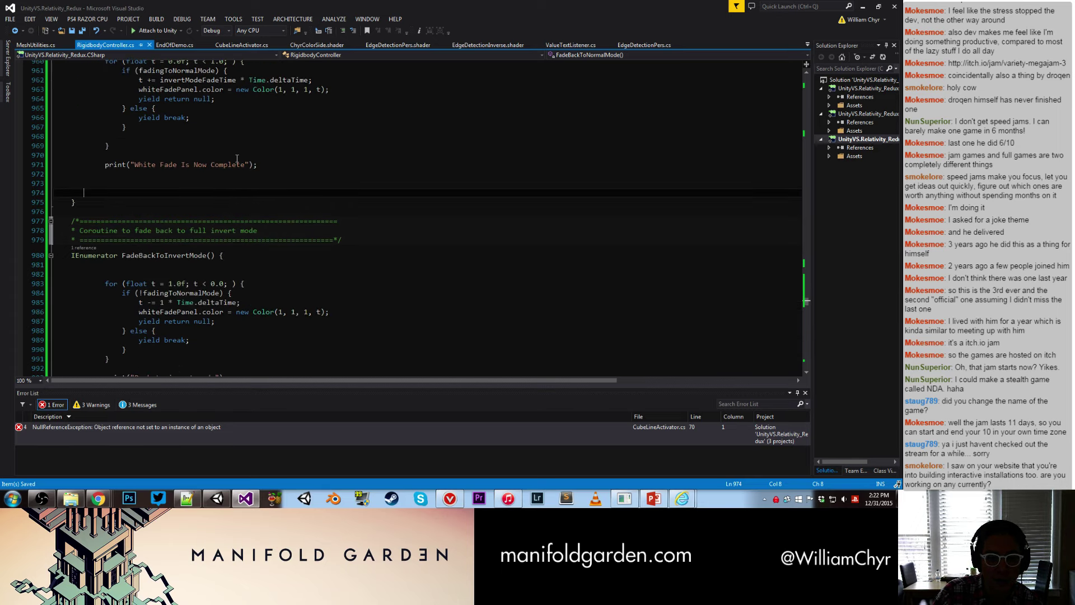
click(217, 499)
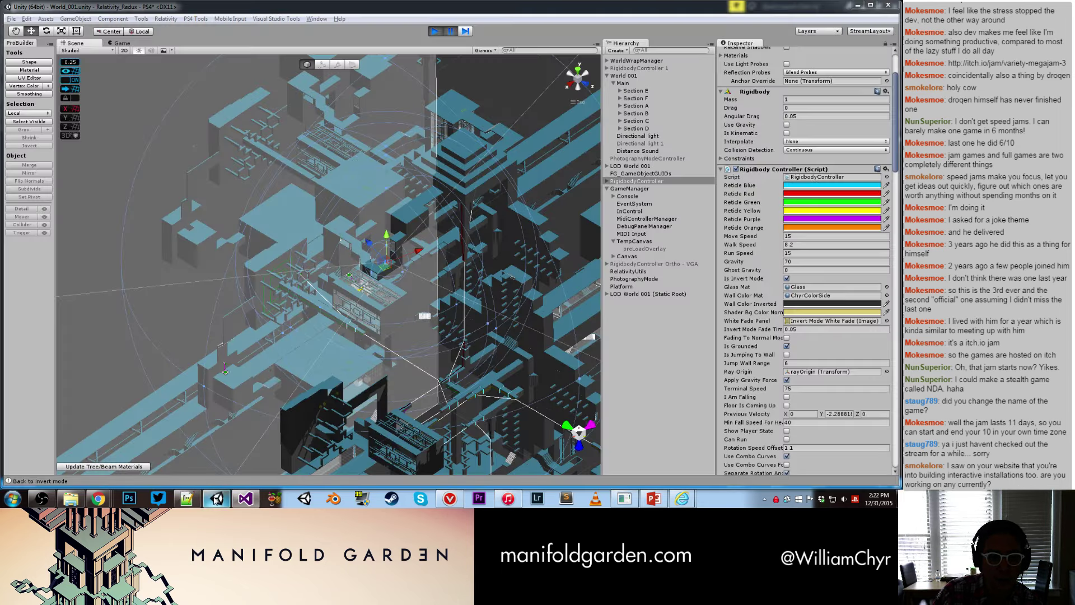
Step: Start, stop and restart Play mode, then give the running game view focus
click(435, 32)
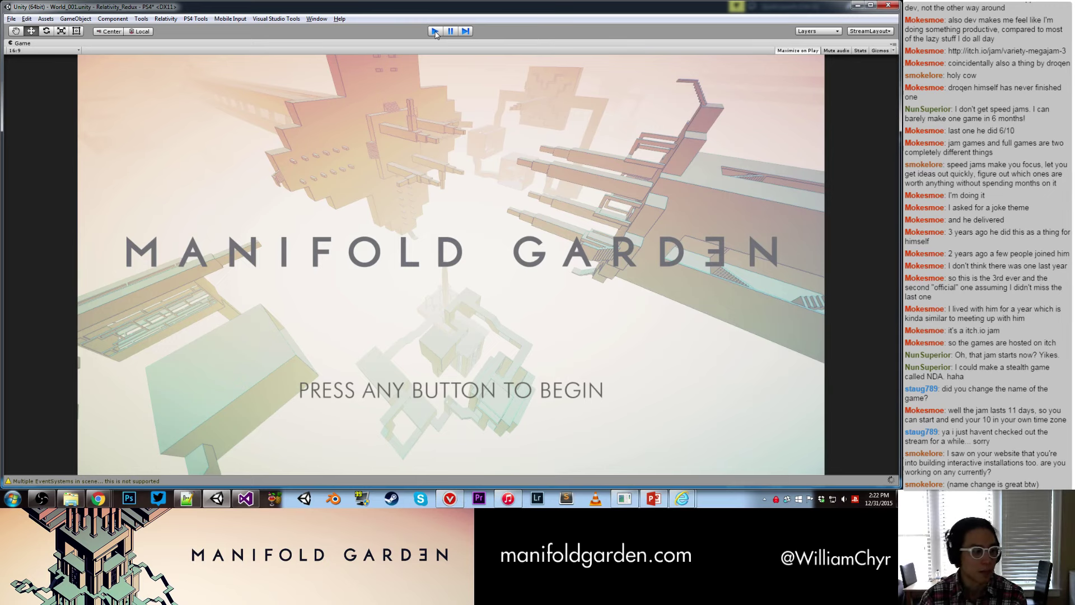
click(435, 32)
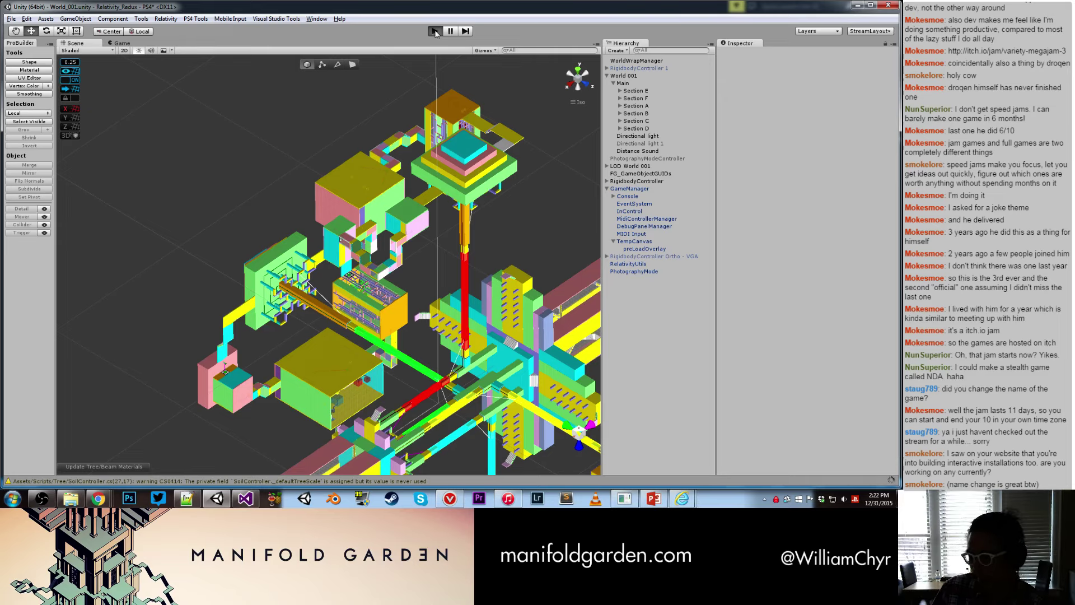
click(435, 31)
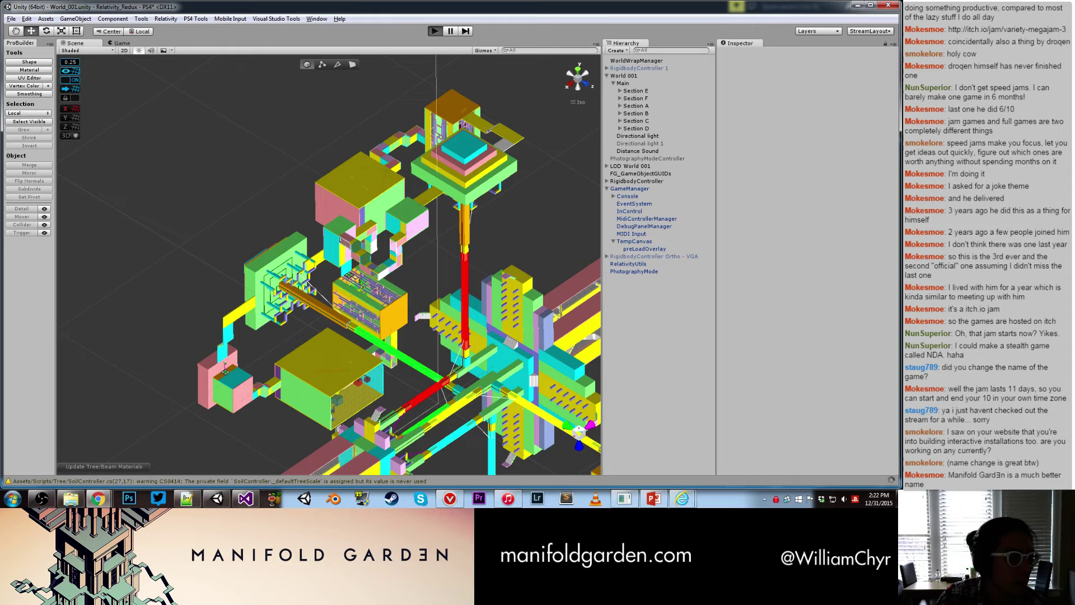
key(ctrl+p)
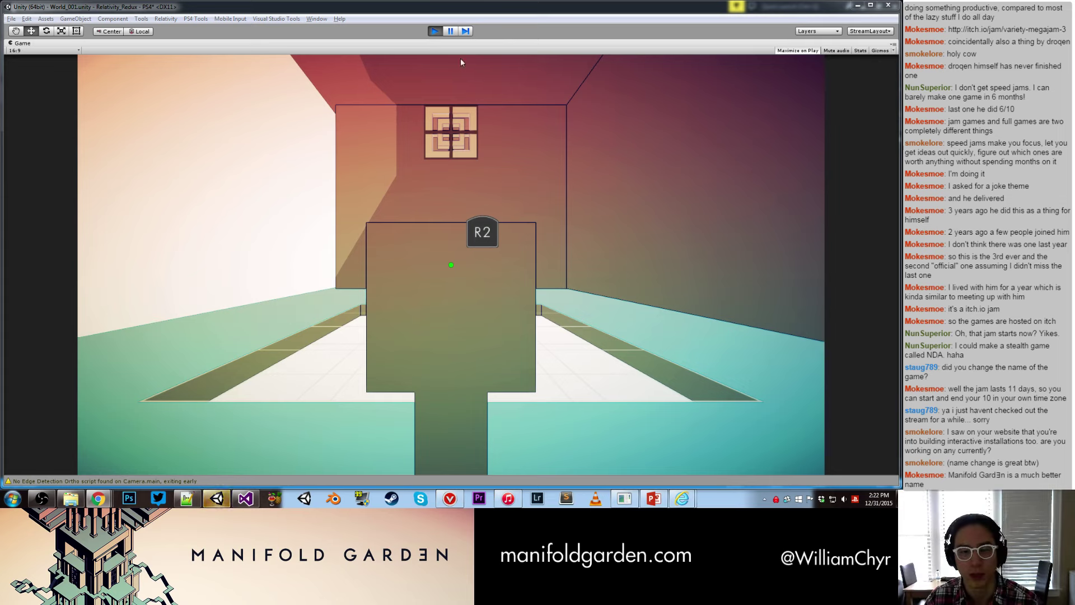
click(405, 106)
Step: Switch the game into dark invert mode with N and walk around the room
key(s)
key(d)
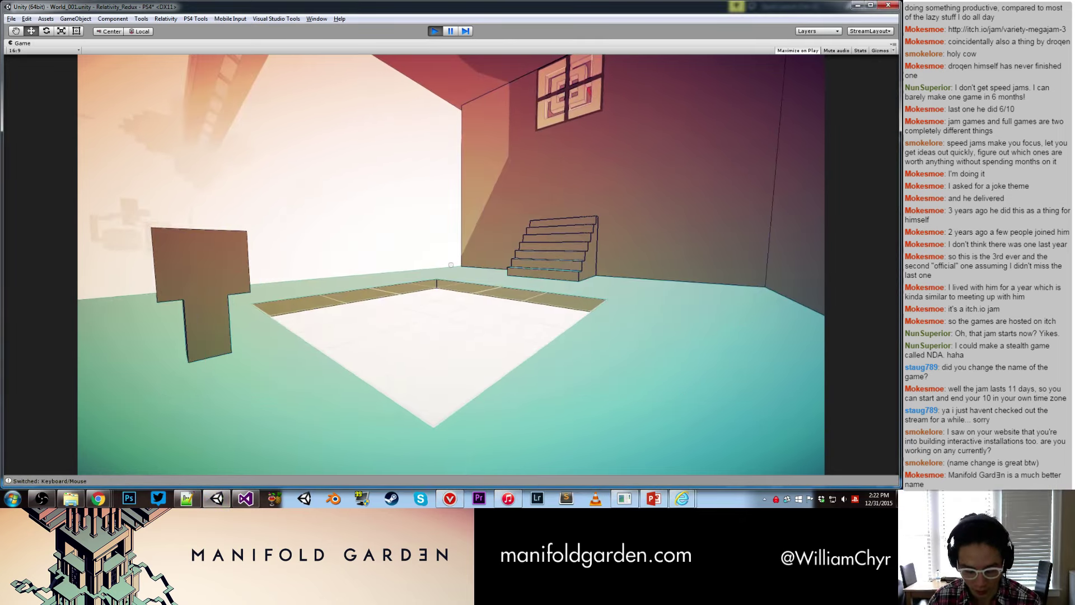
key(n)
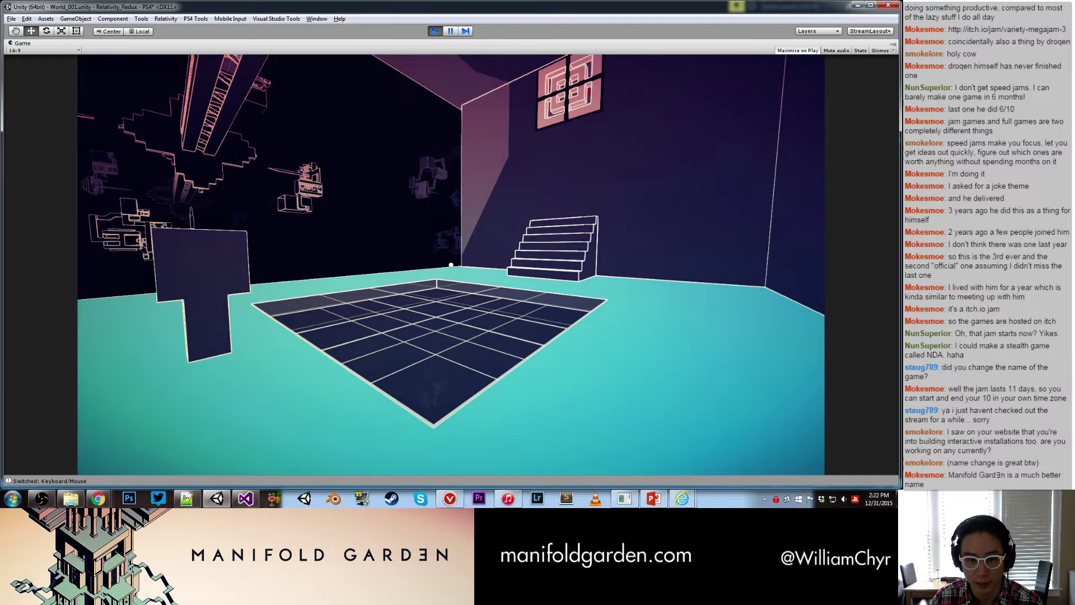
key(w)
key(s)
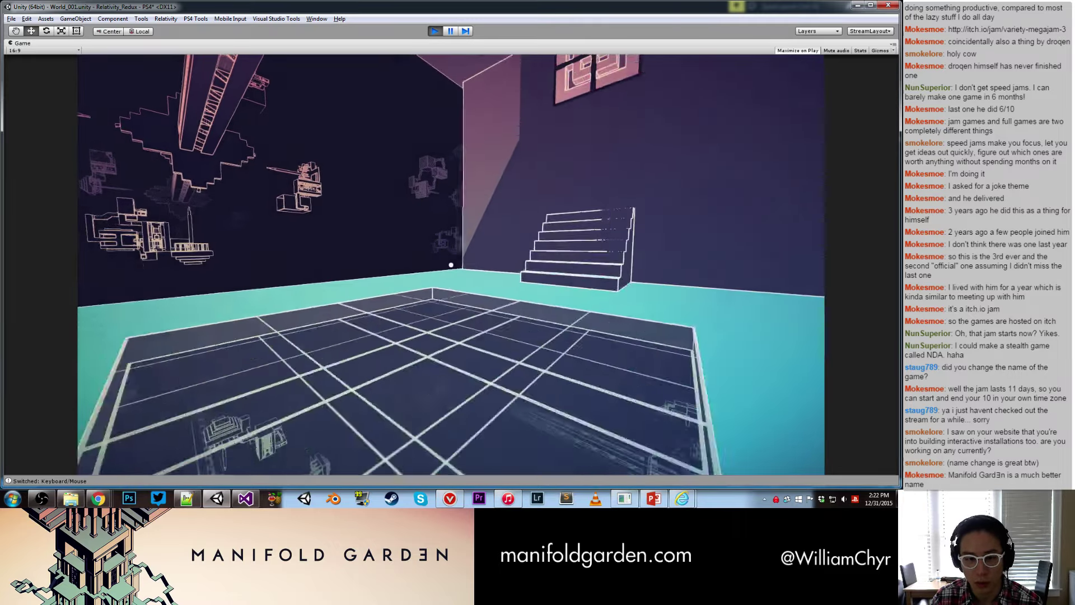
key(w)
key(s)
key(w)
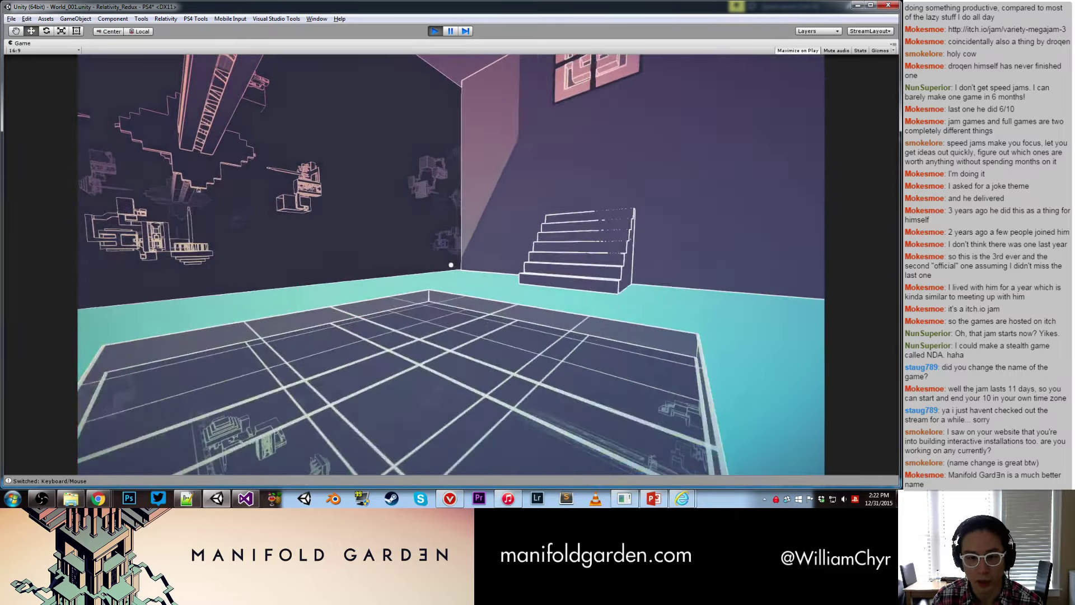
Step: Trigger the fade back to invert mode, exit Play mode, and open the 'Back to invert mode' log source
key(i)
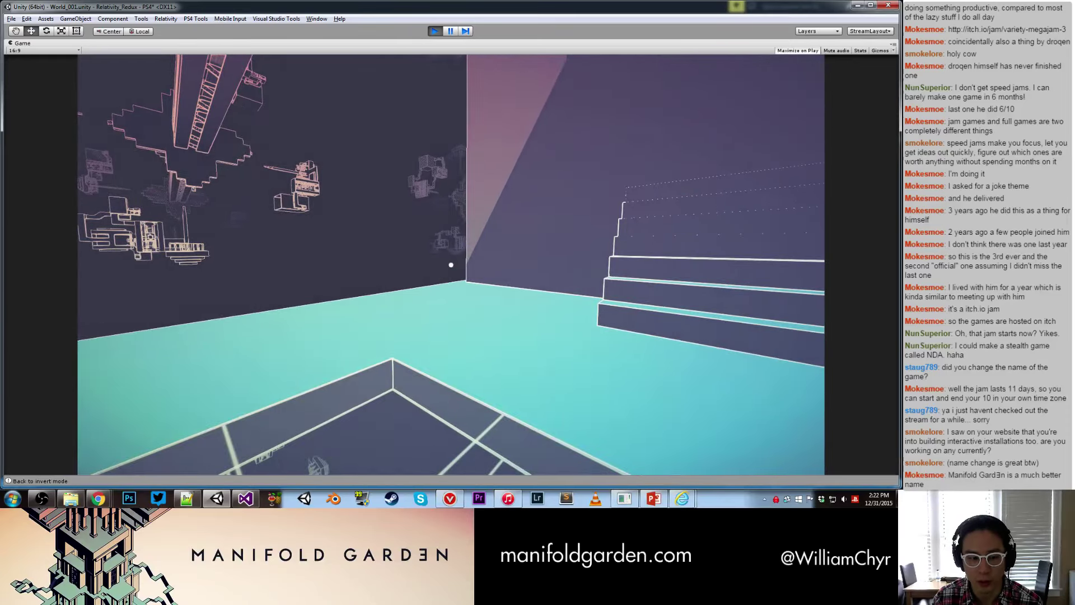
key(ctrl+shift+p)
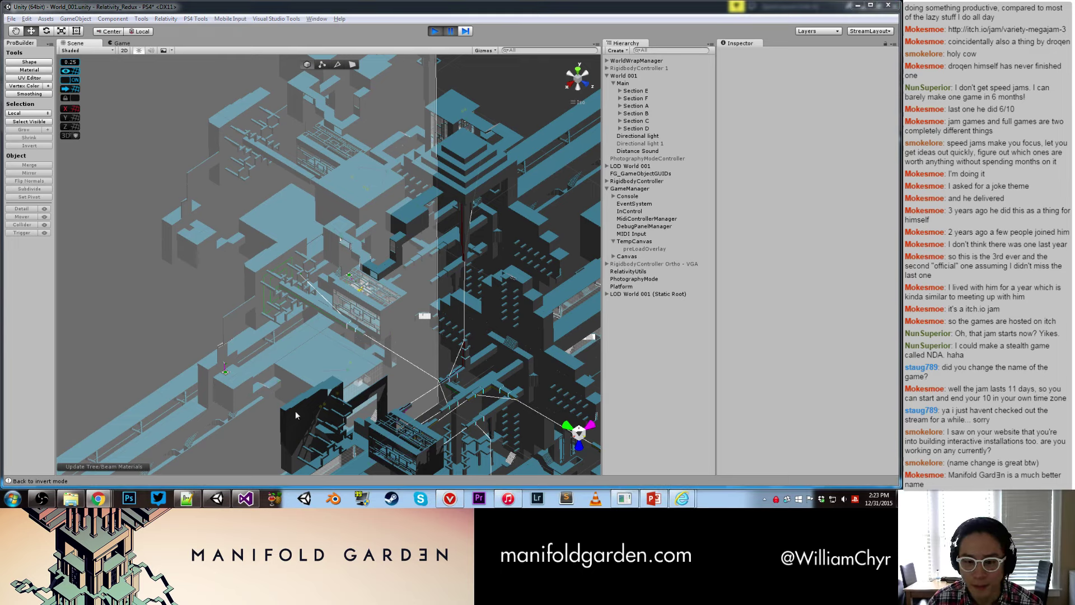
double_click(54, 482)
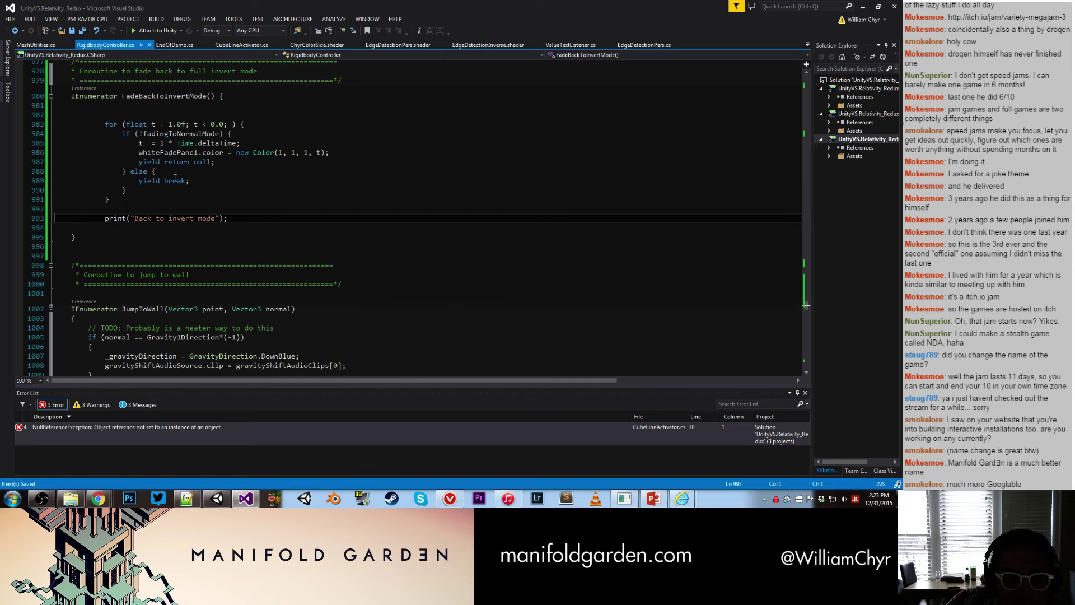
Step: Retype the 1 in the loop's 1.0f start value on line 983
click(170, 124)
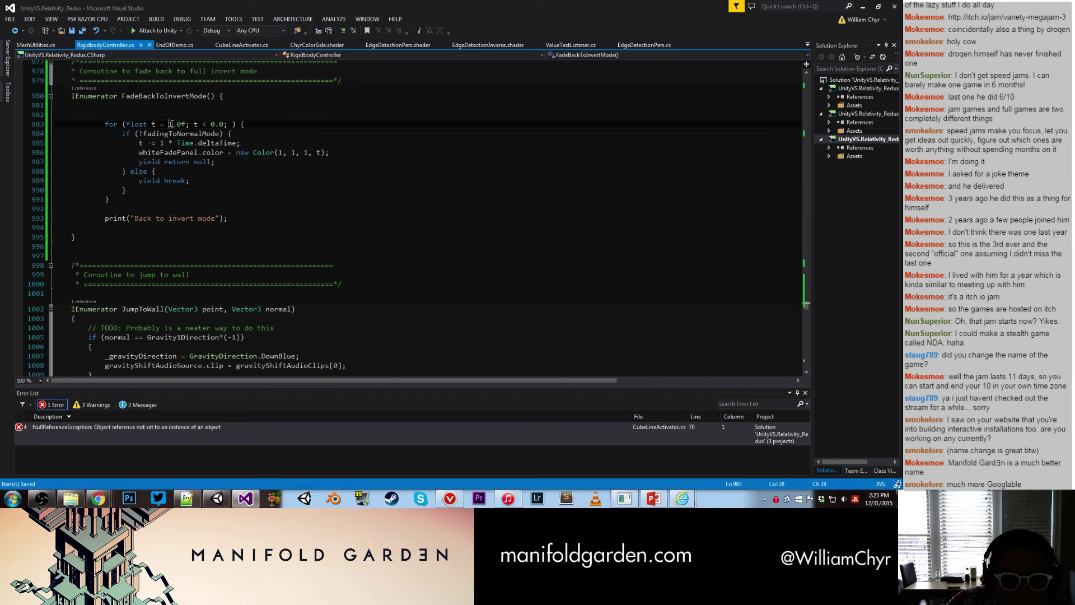
scroll(207, 133, up, 1)
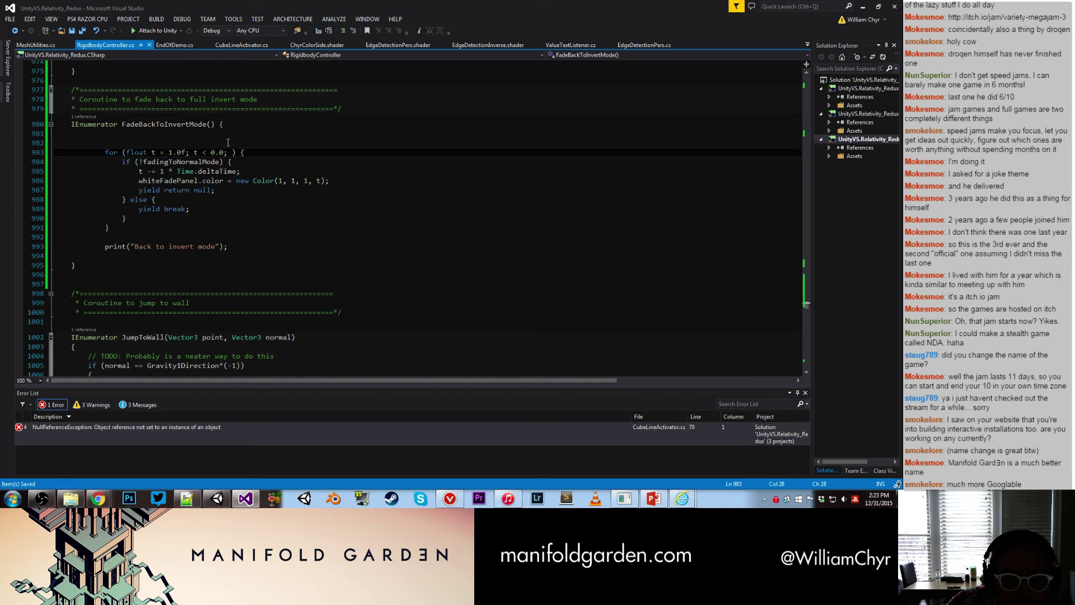
key(Right)
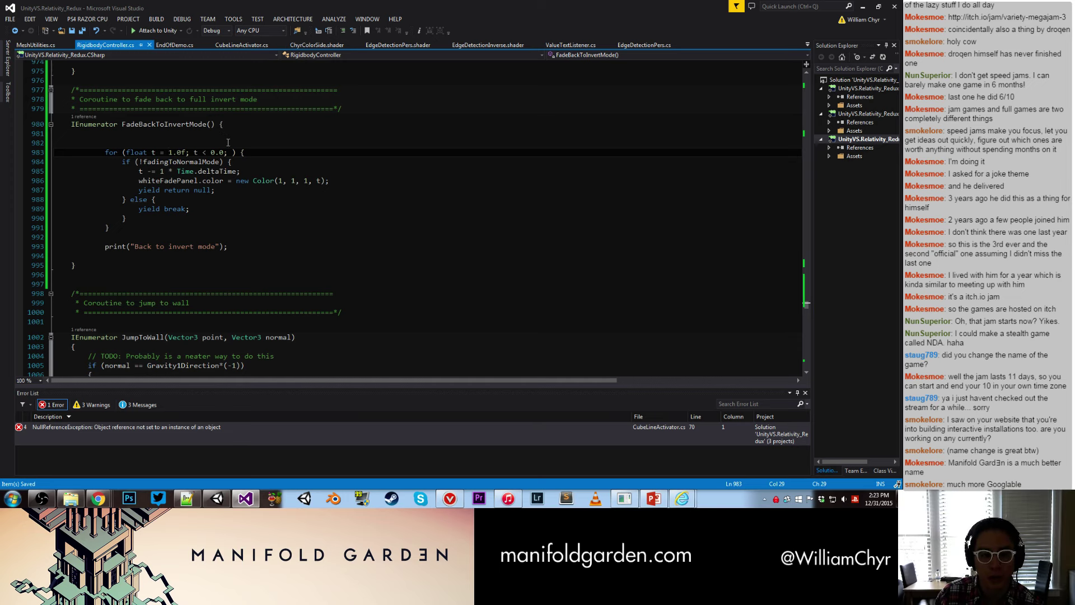
key(BackSpace)
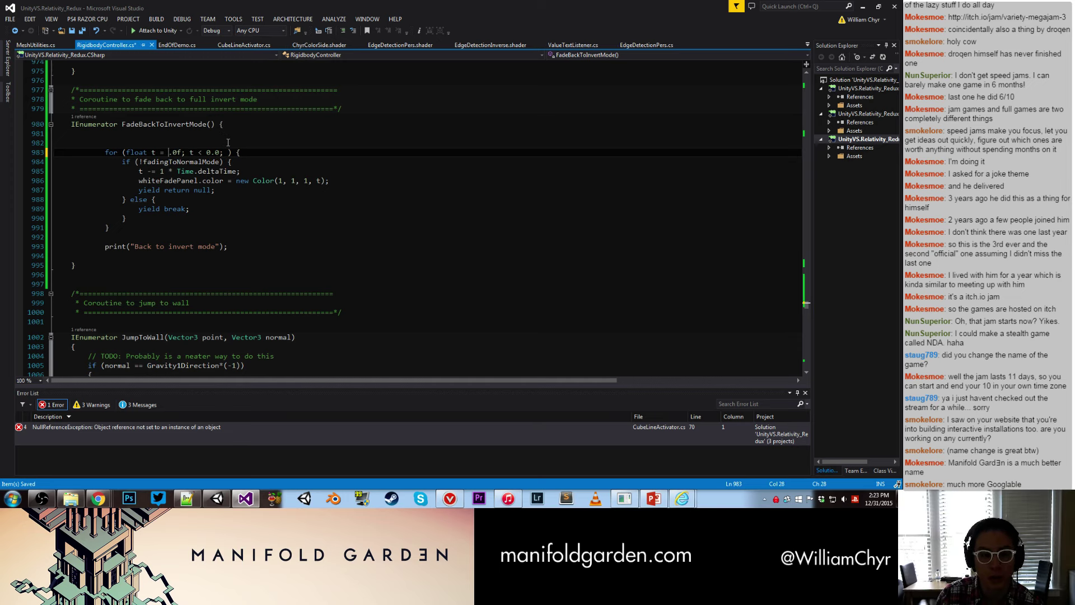
text(1)
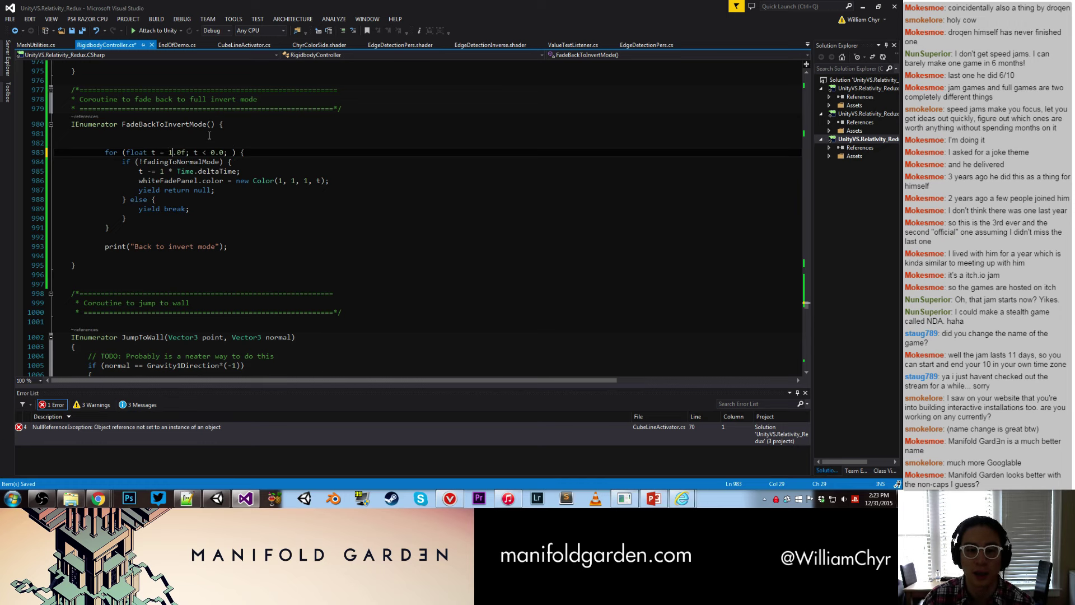
scroll(208, 134, up, 2)
scroll(209, 134, up, 6)
click(213, 138)
scroll(213, 138, up, 3)
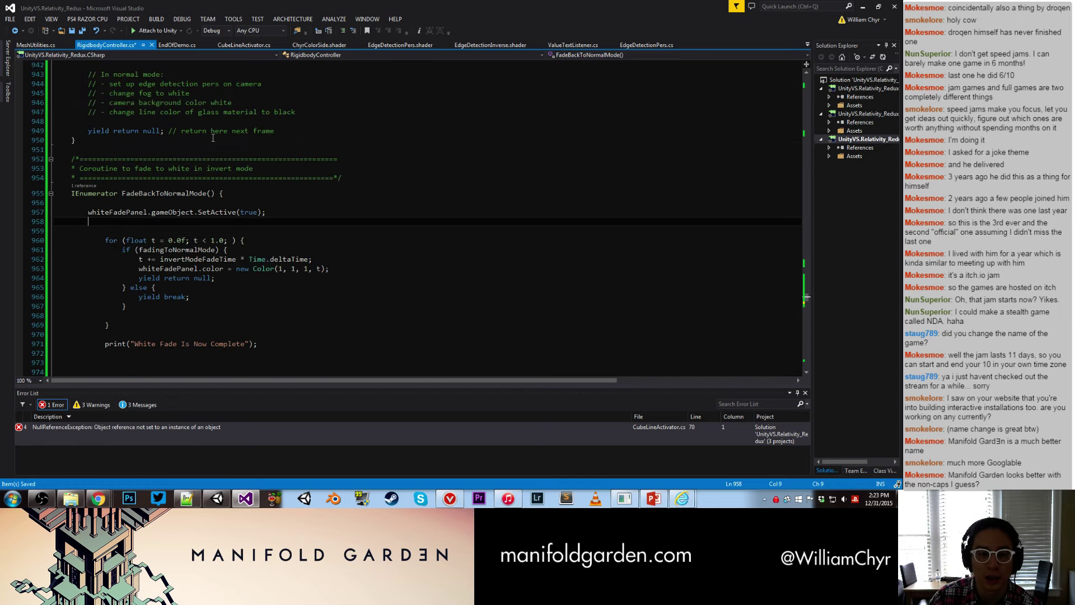
scroll(213, 138, down, 7)
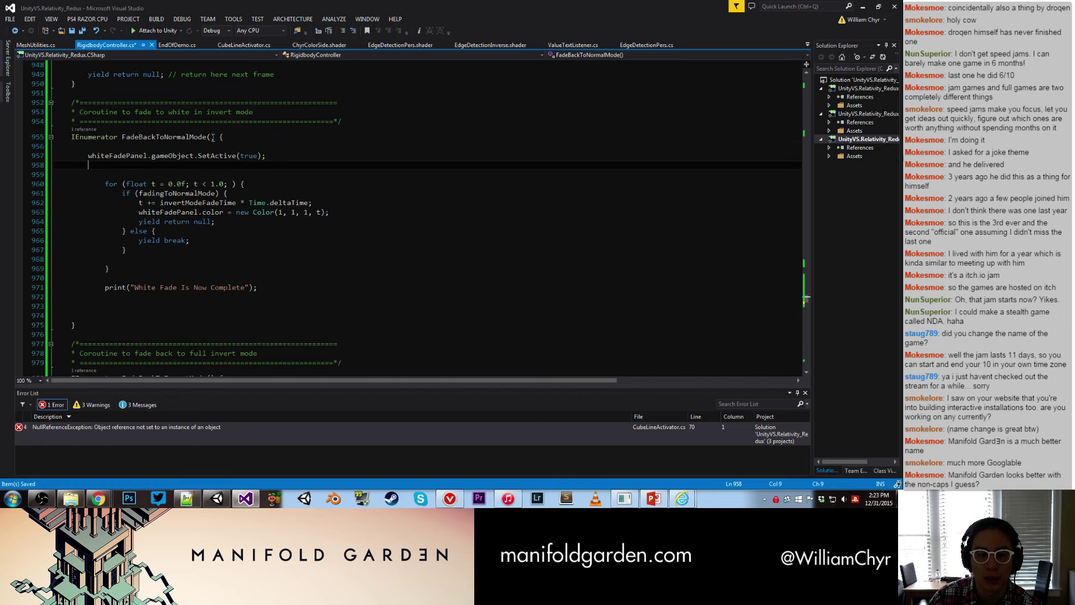
Step: Change the loop condition from 't < 0.0' to 't > 0.0', save, and return to Unity
click(206, 264)
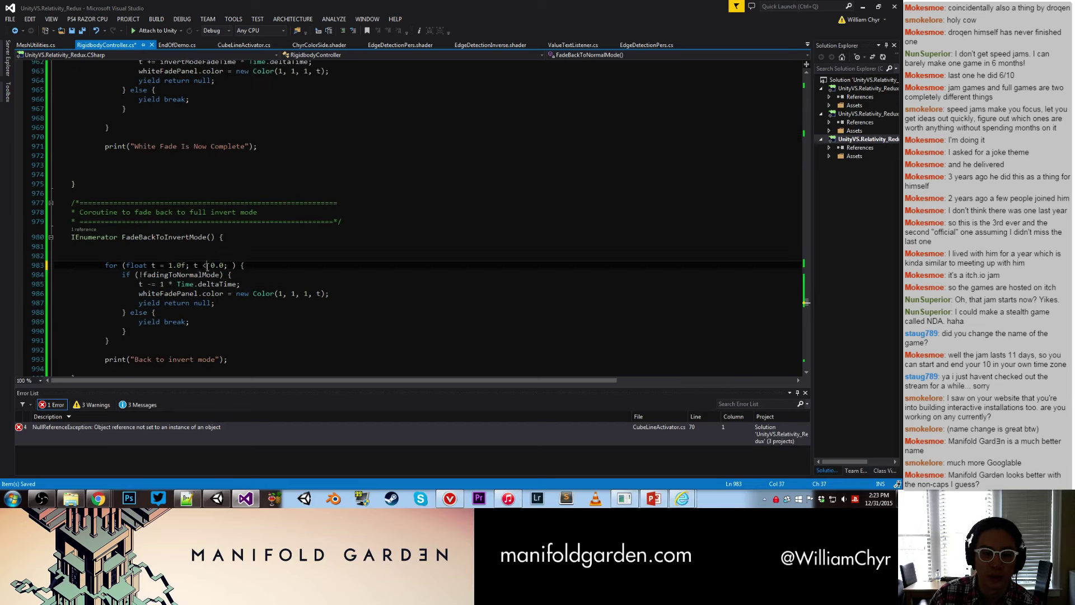
key(BackSpace)
text(>)
key(ctrl+s)
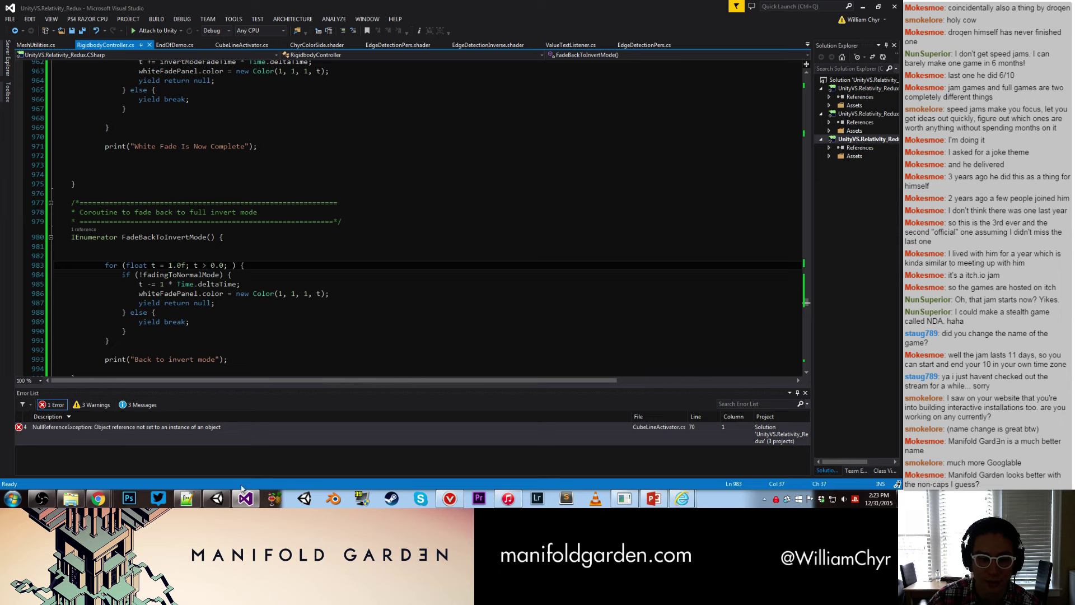
click(216, 501)
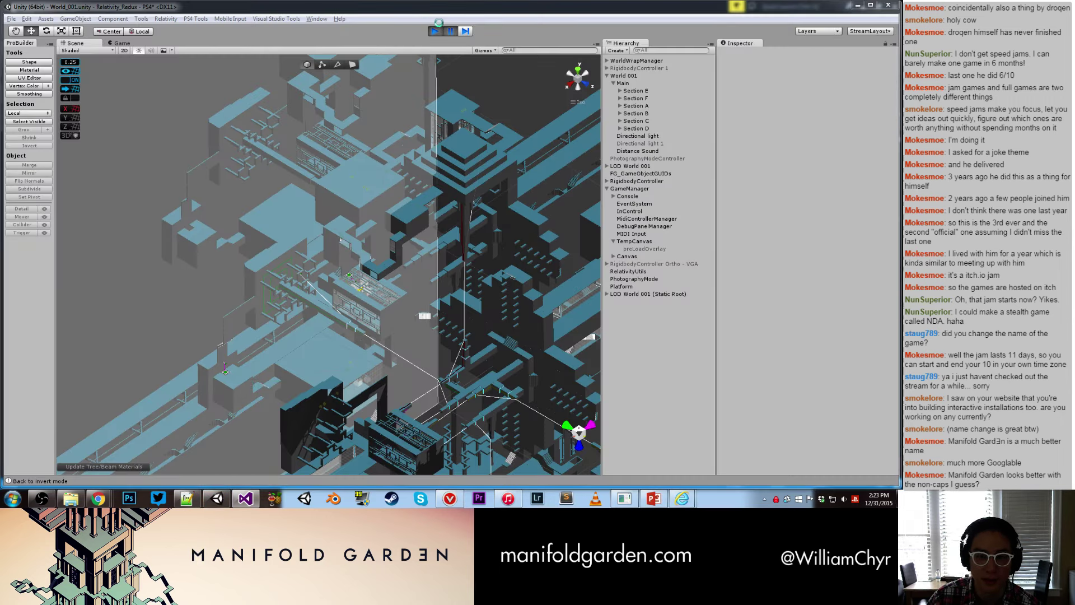
Step: Select the GameManager object and start the game running in Play mode
click(435, 30)
click(436, 33)
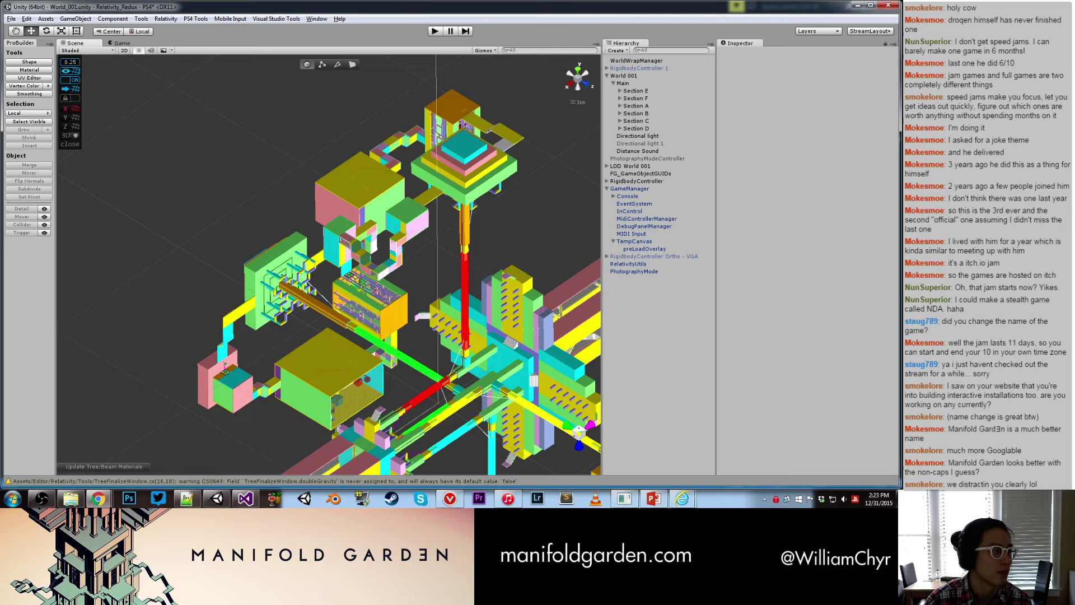
key(alt+Tab)
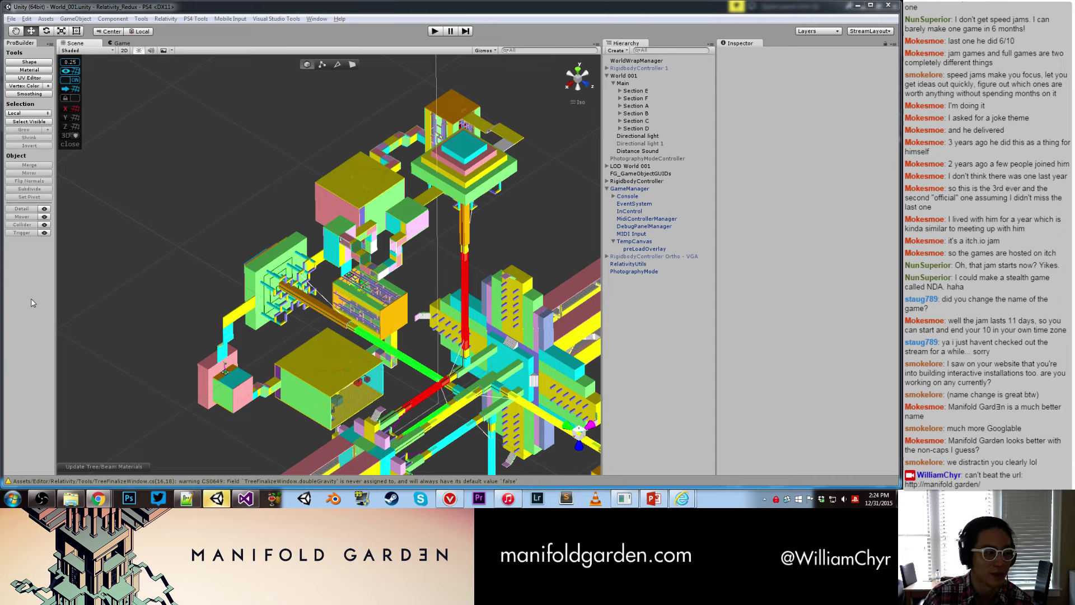
click(156, 254)
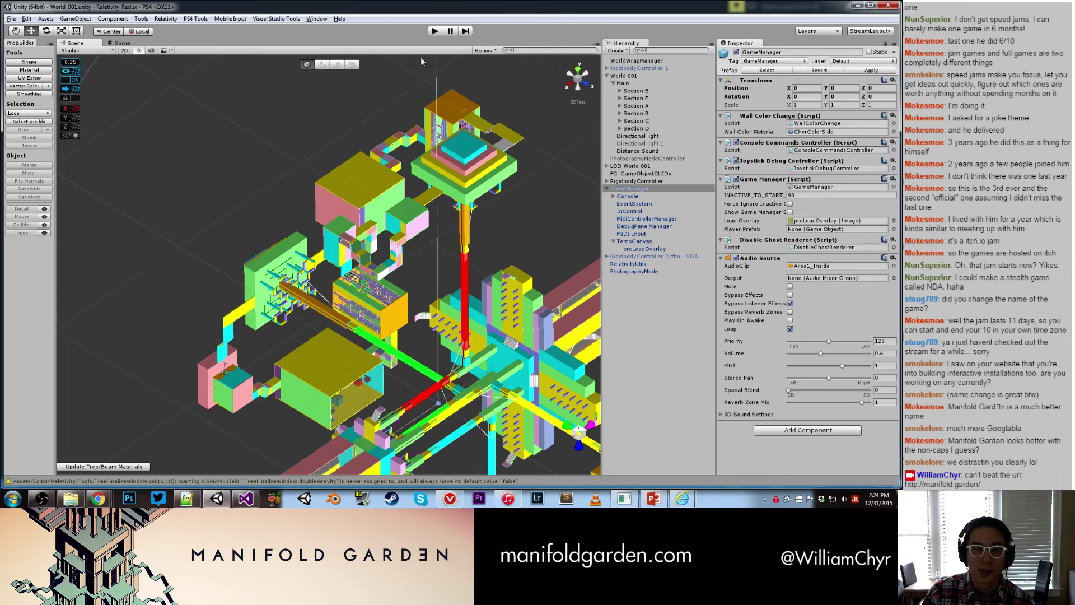
click(434, 31)
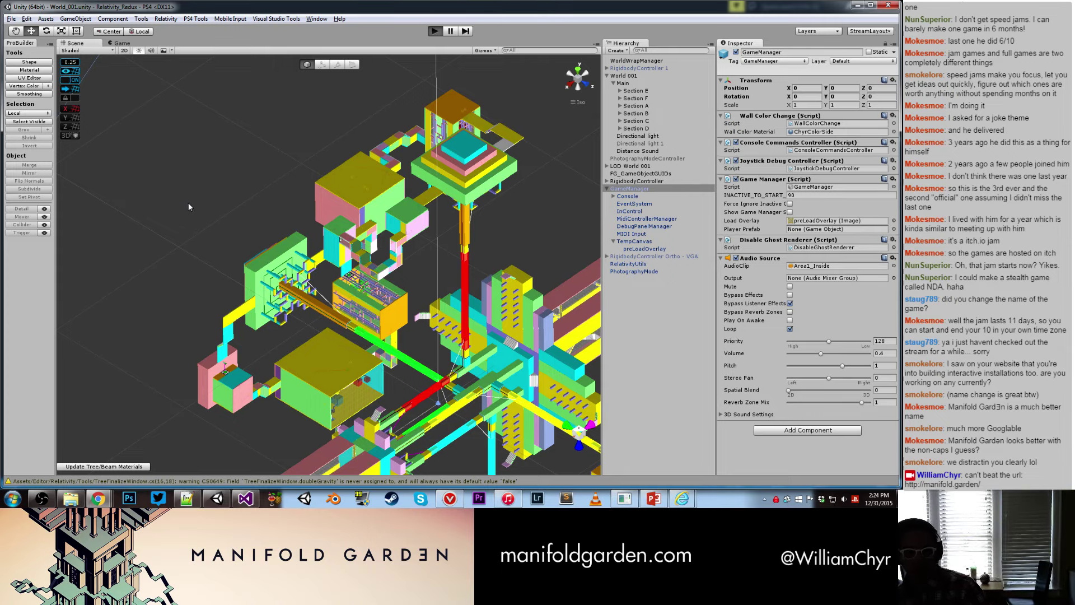
key(ctrl+p)
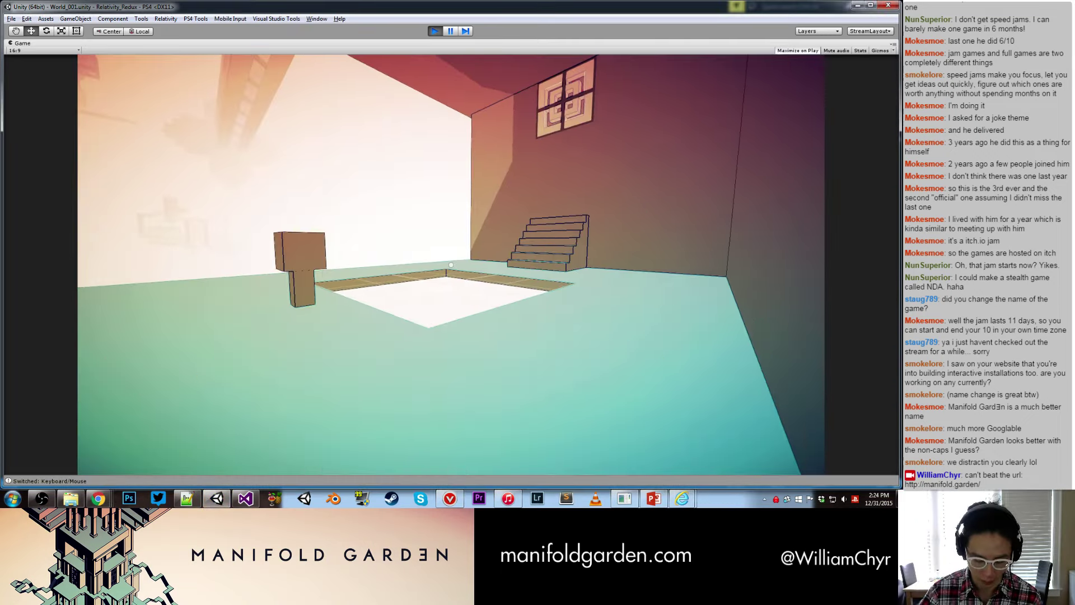
Step: Toggle invert mode with N and walk across the pit to the room's corner
key(n)
key(w)
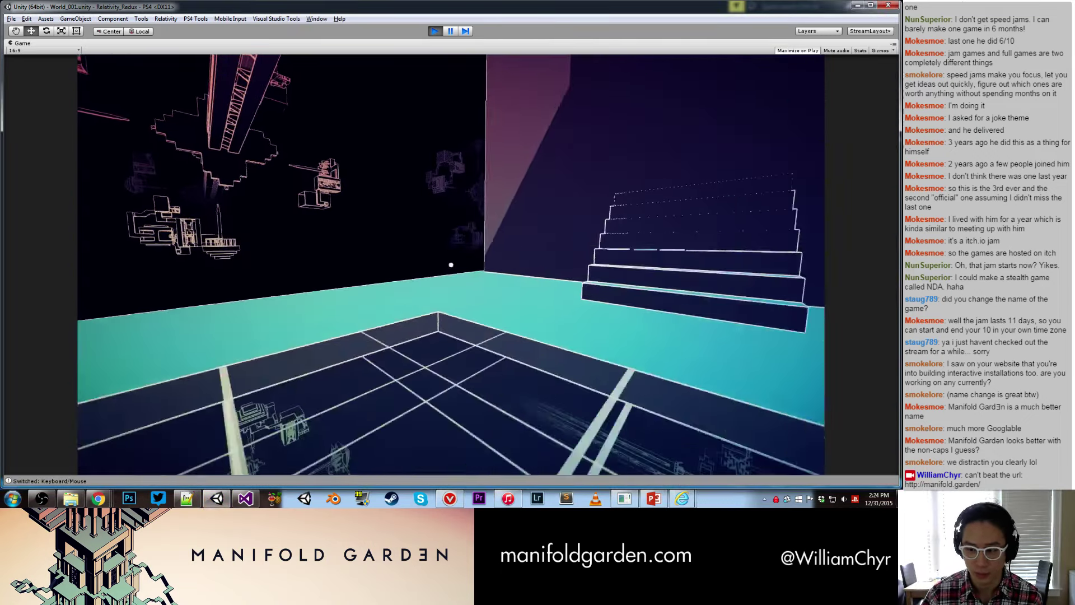
key(w)
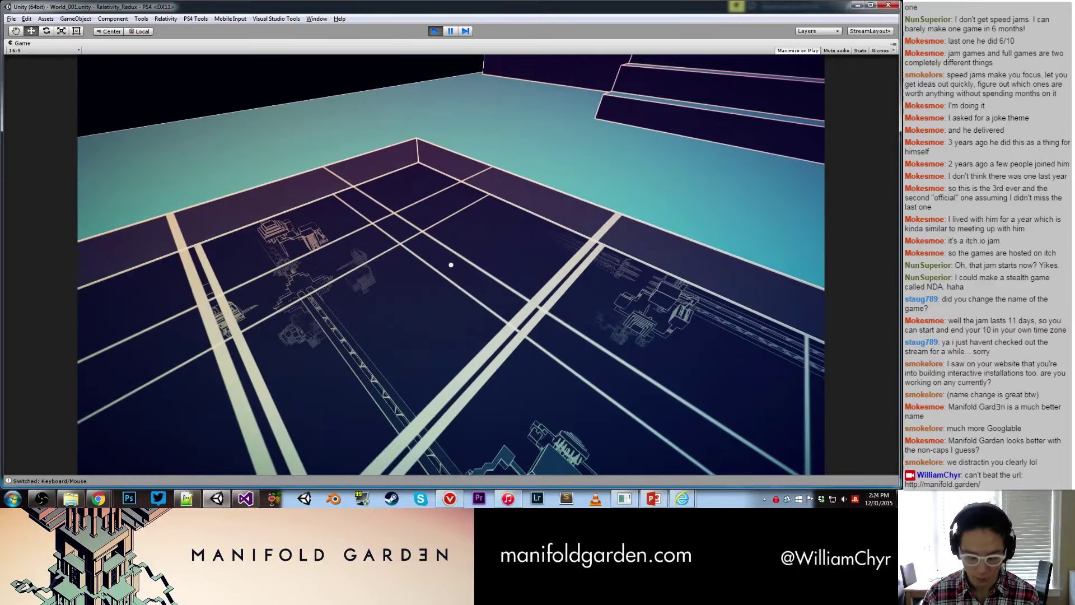
key(w)
key(s)
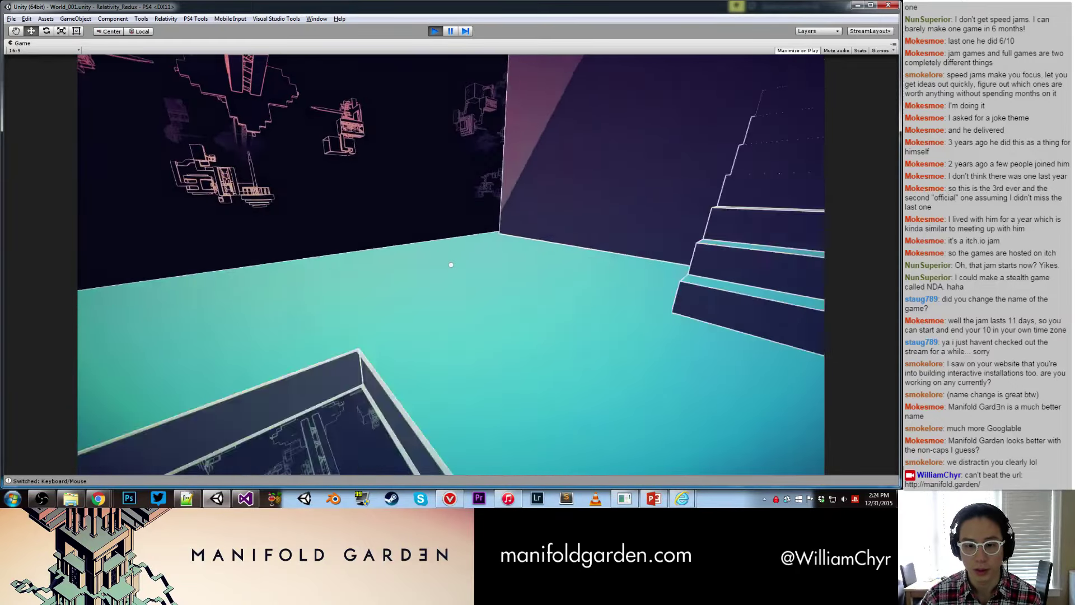
key(w)
key(w)
key(s)
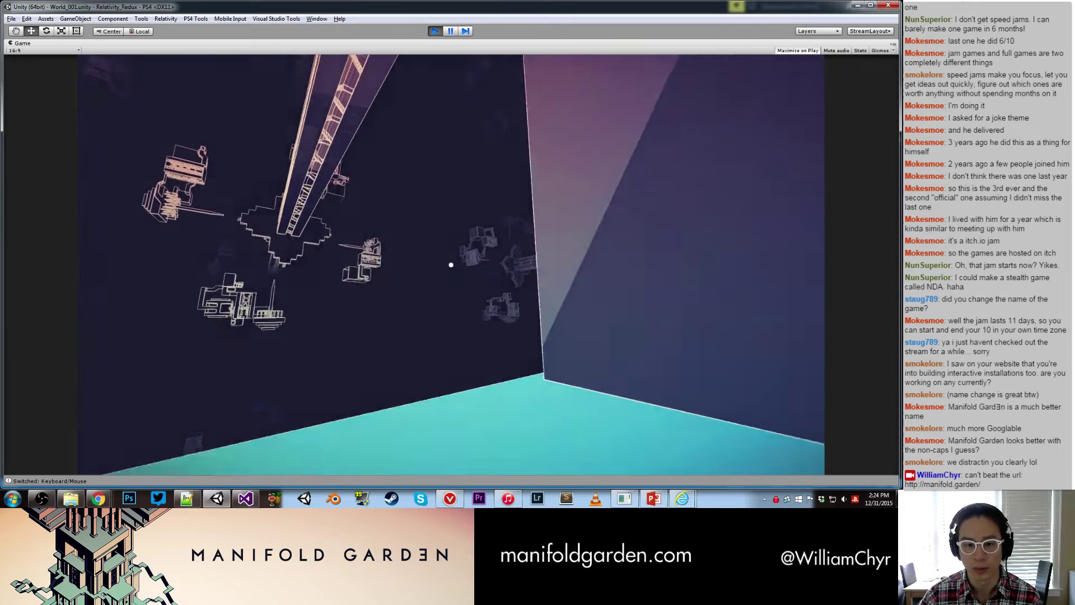
key(w)
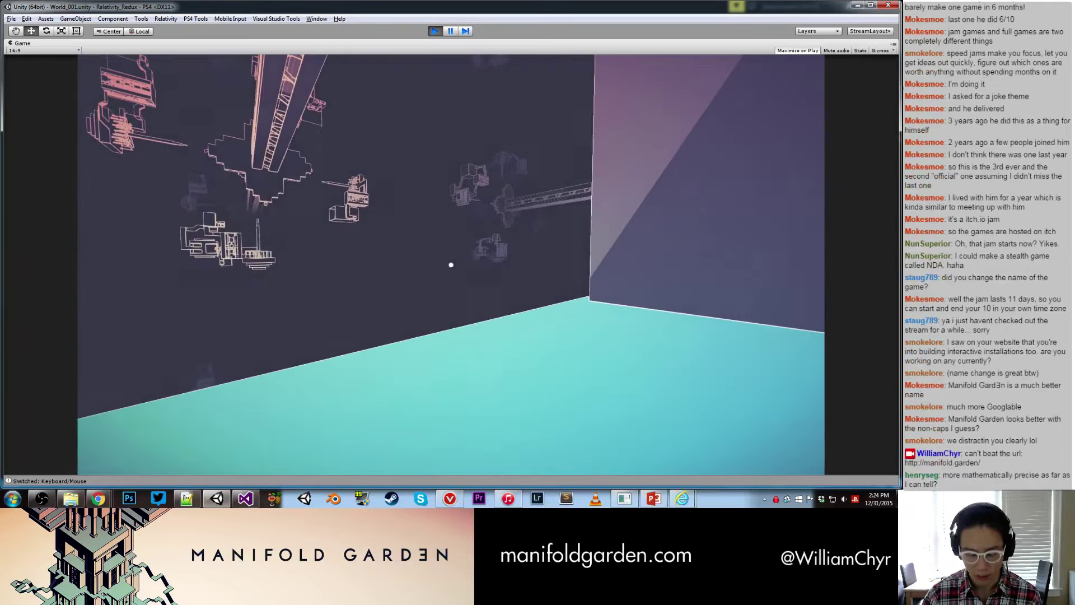
Step: Trigger the fade to white with Escape, pause the game, and return to Visual Studio
key(Escape)
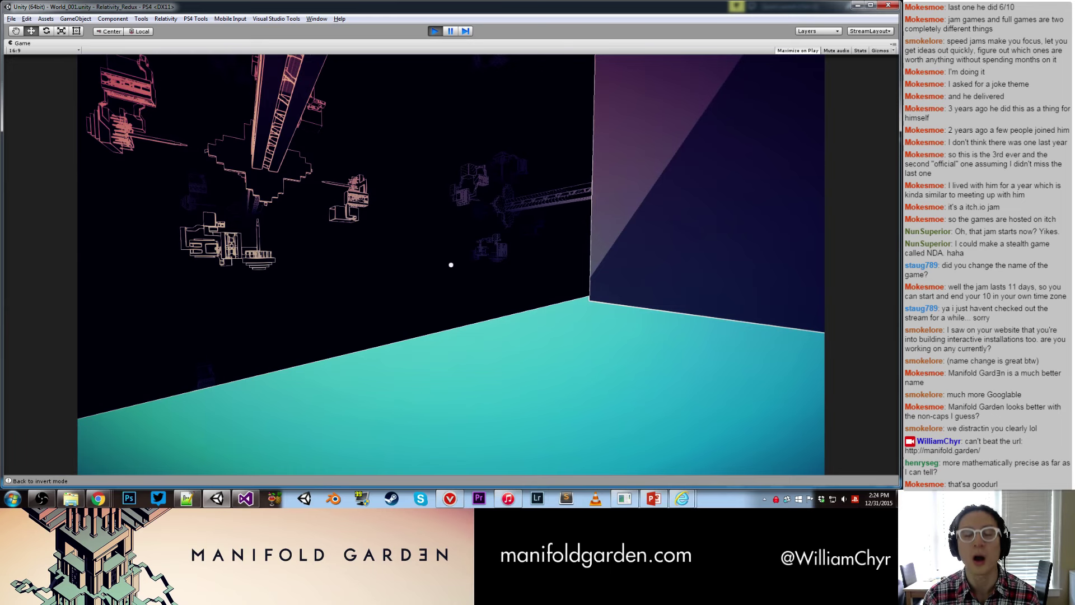
key(ctrl+shift+p)
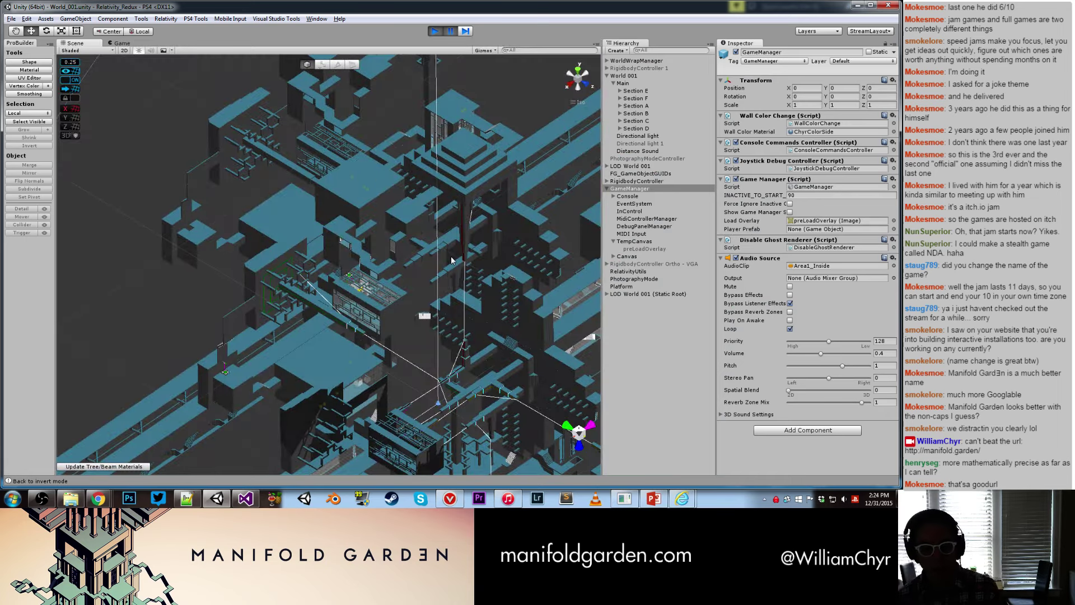
click(255, 500)
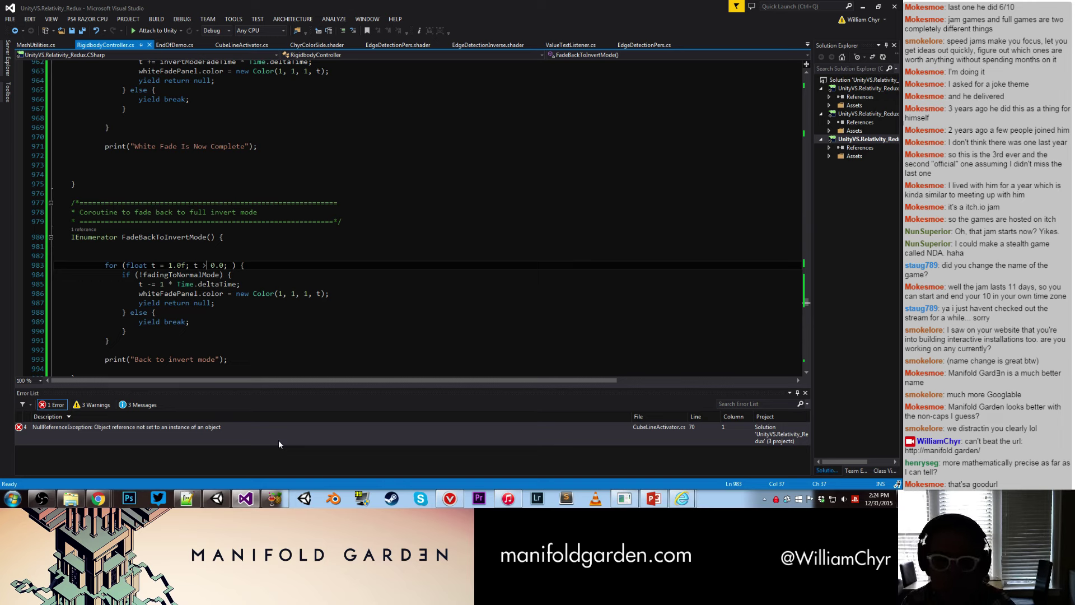
Step: Add a 'float currentFadeLevel;' field after fadingToNormalMode in the invert-mode variables and save
click(304, 147)
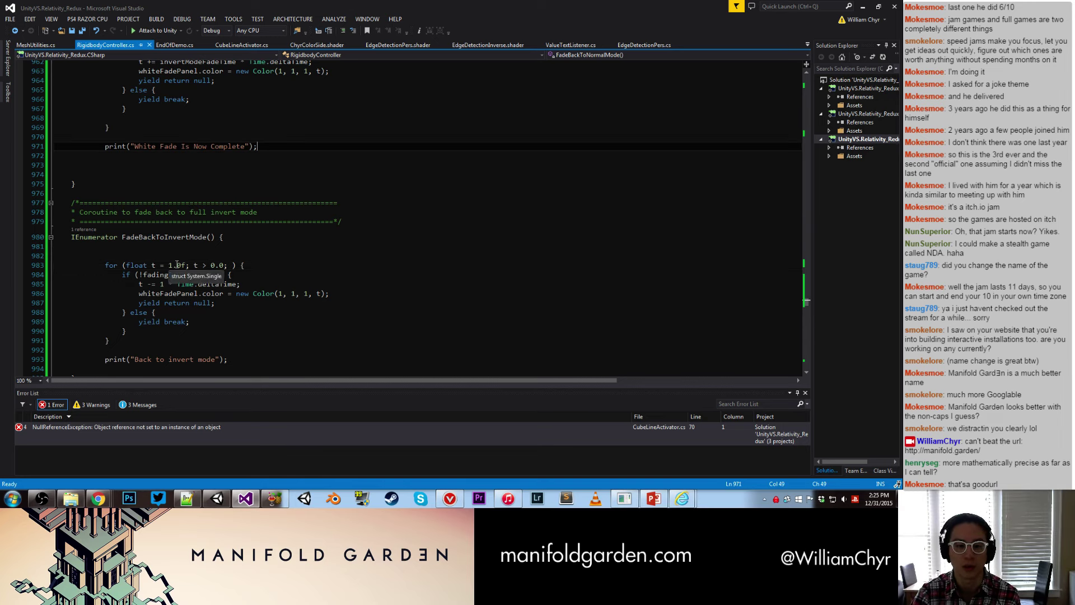
scroll(338, 236, up, 10)
drag(369, 228, 377, 231)
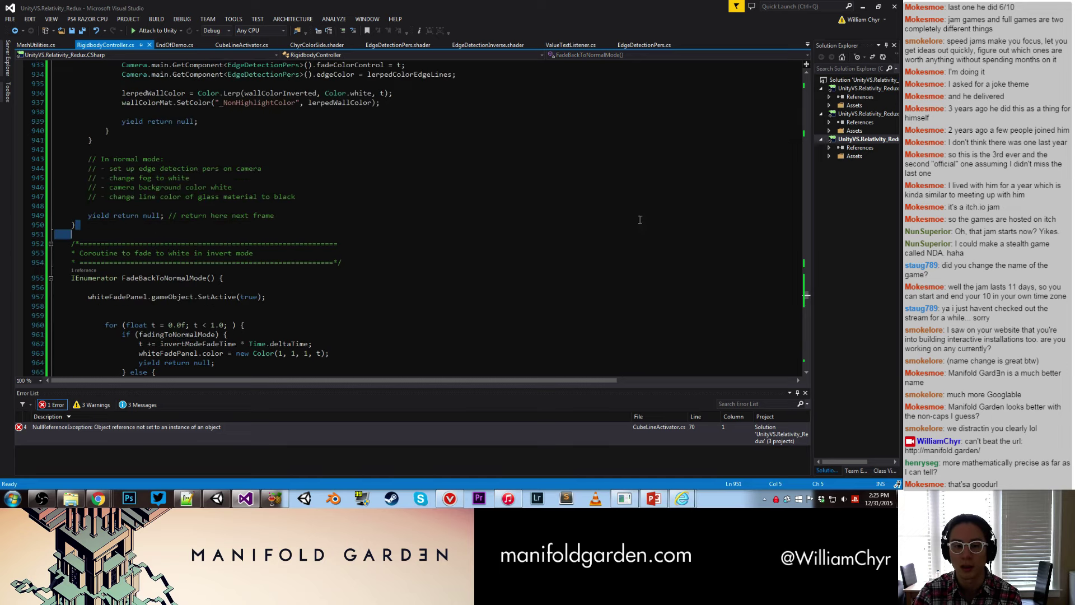
drag(806, 295, 809, 79)
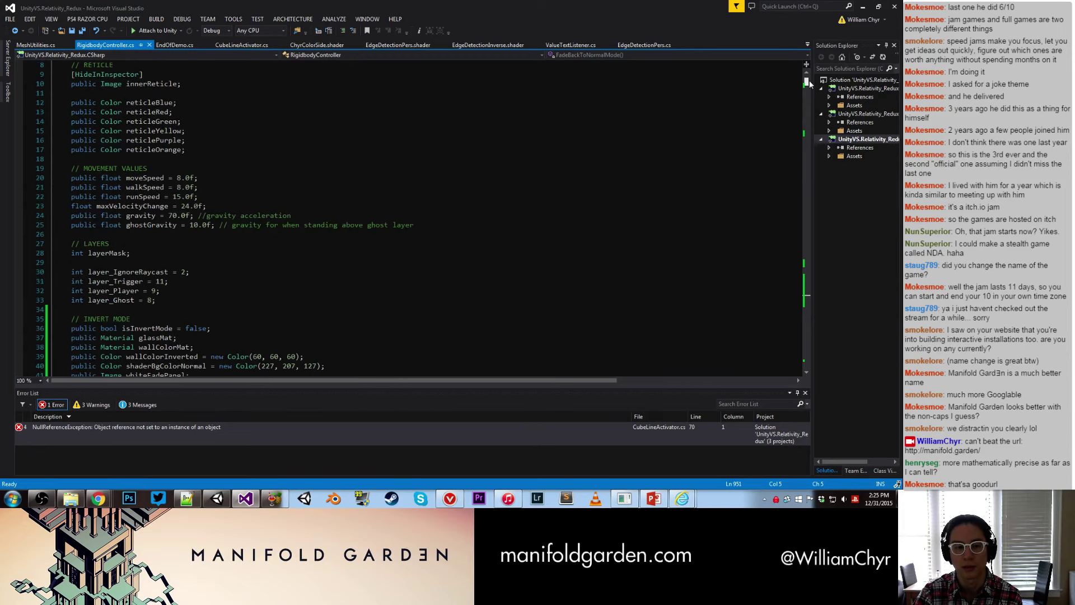
scroll(653, 114, down, 6)
click(322, 225)
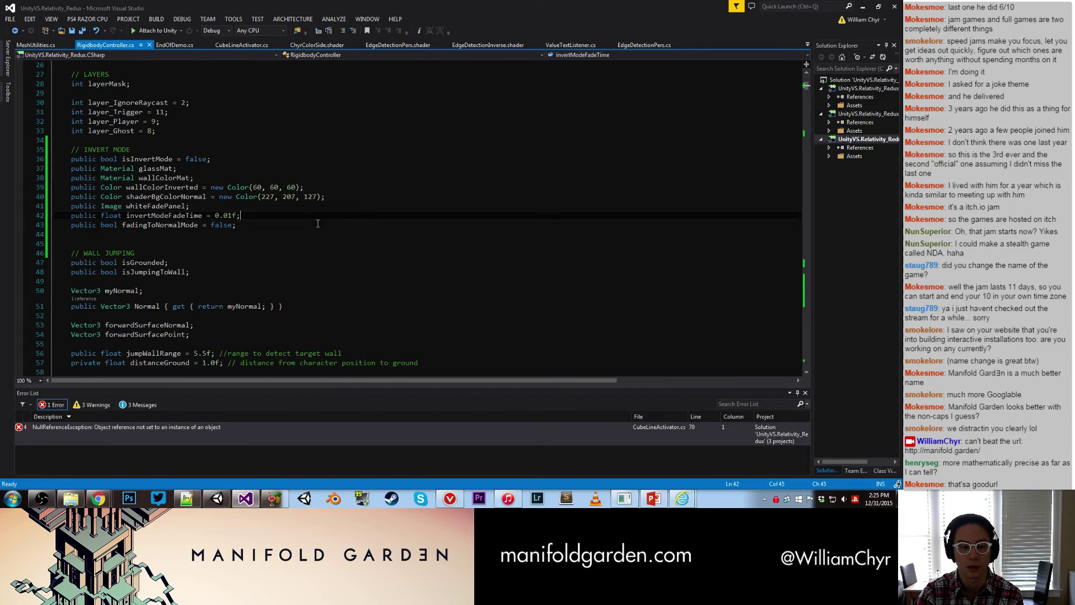
key(Return)
text(fla)
key(BackSpace)
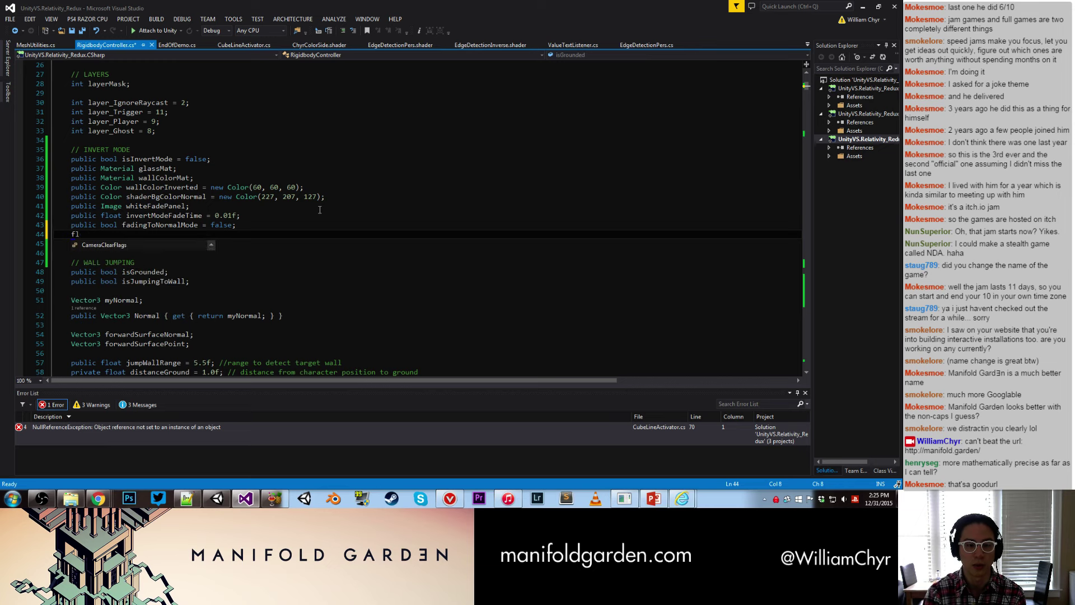
text(oat currentFadeLevel;)
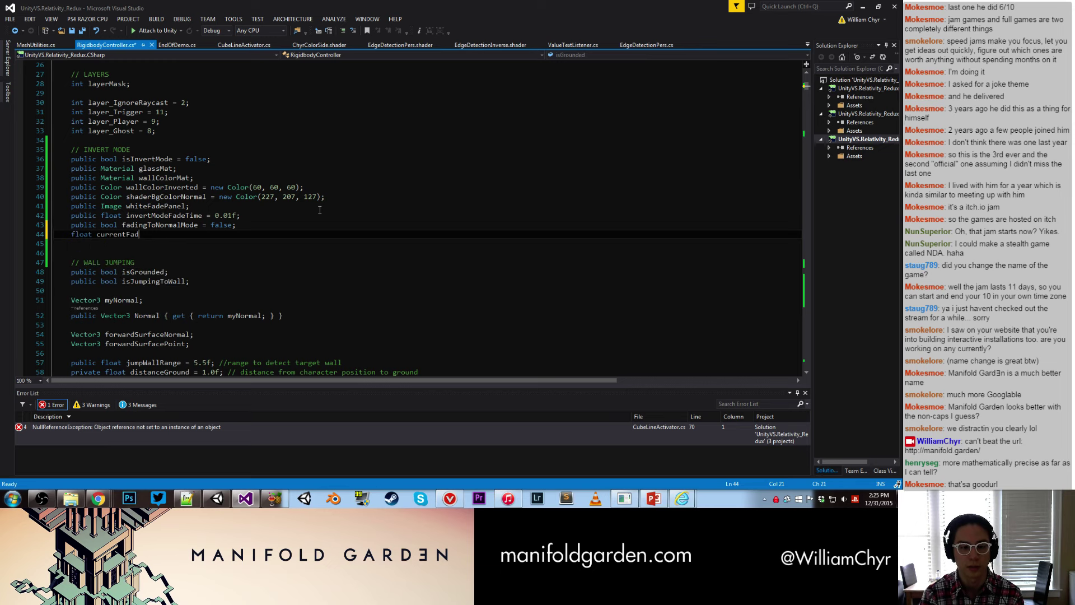
key(ctrl+s)
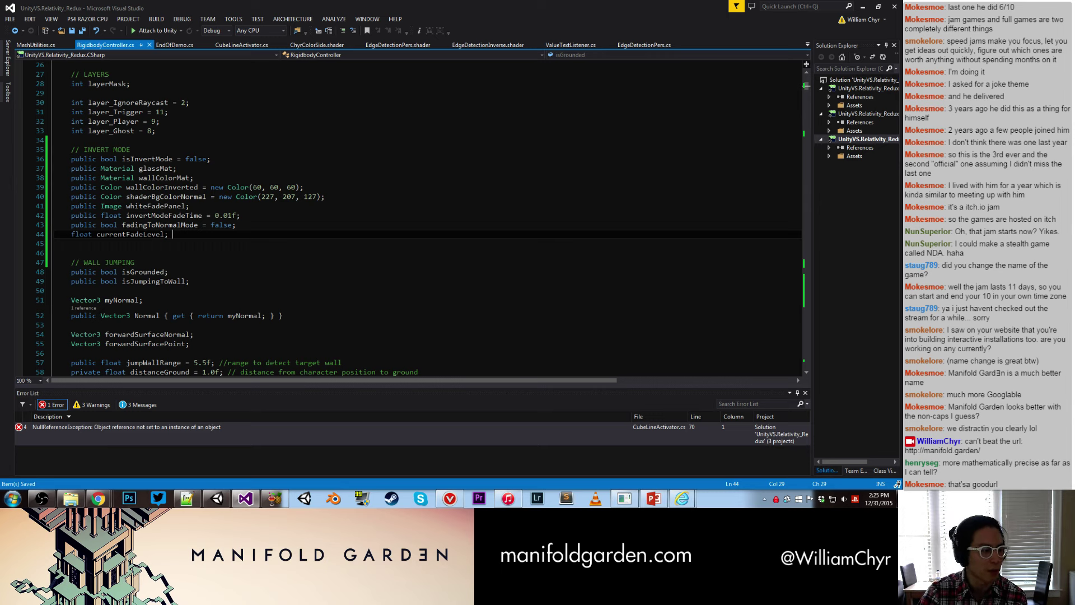
Step: Search the document for 'fadebacktoinvertMode' to reach the fade-back key handlers
click(203, 287)
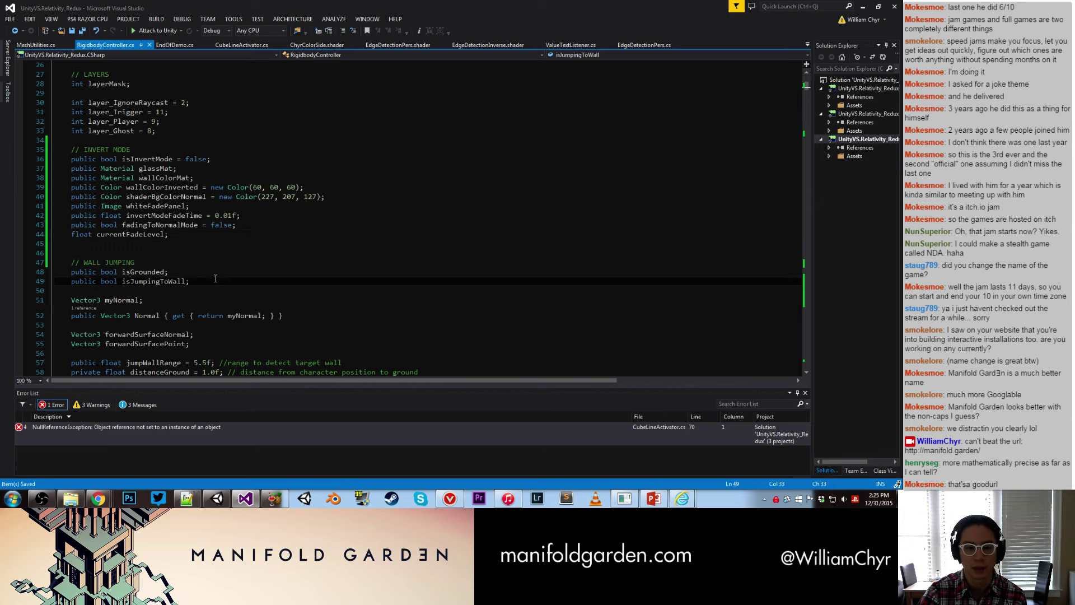
key(ctrl+f)
text(c)
key(BackSpace)
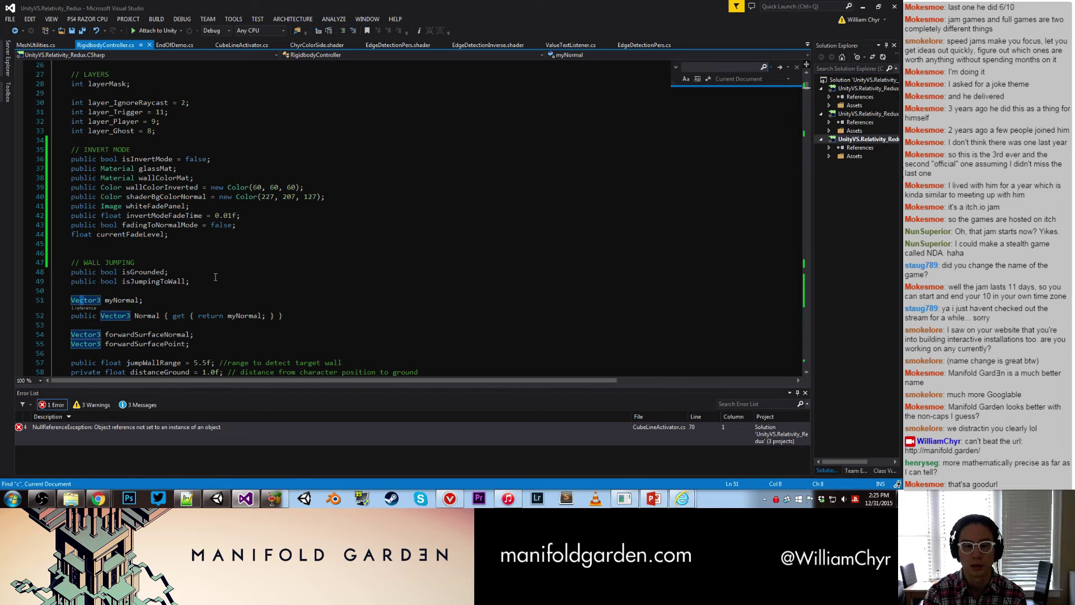
text(i)
key(BackSpace)
text(fadeb)
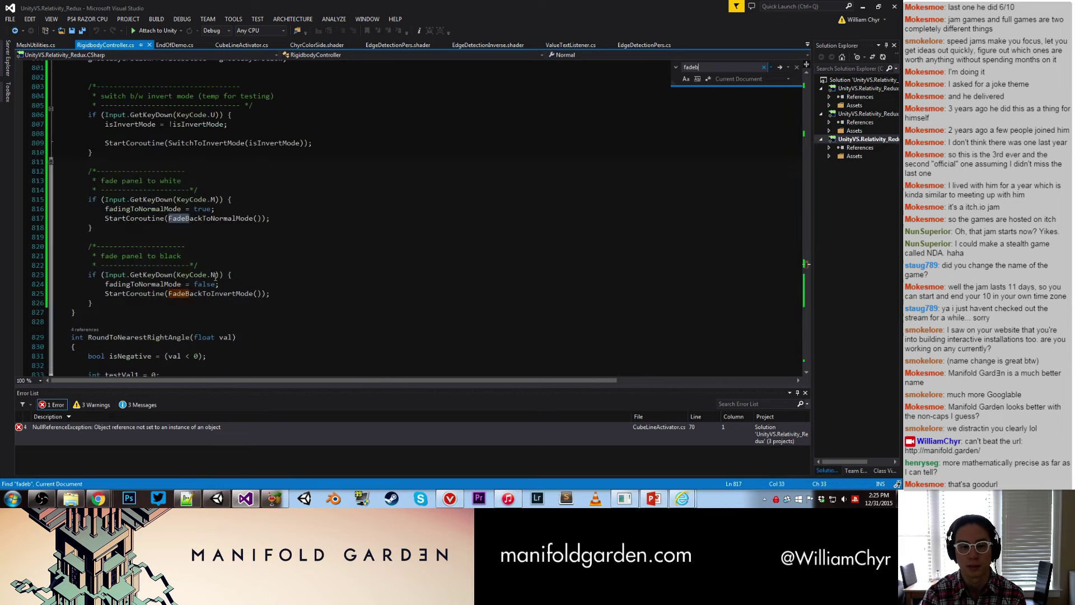
text(acktoinvertMode)
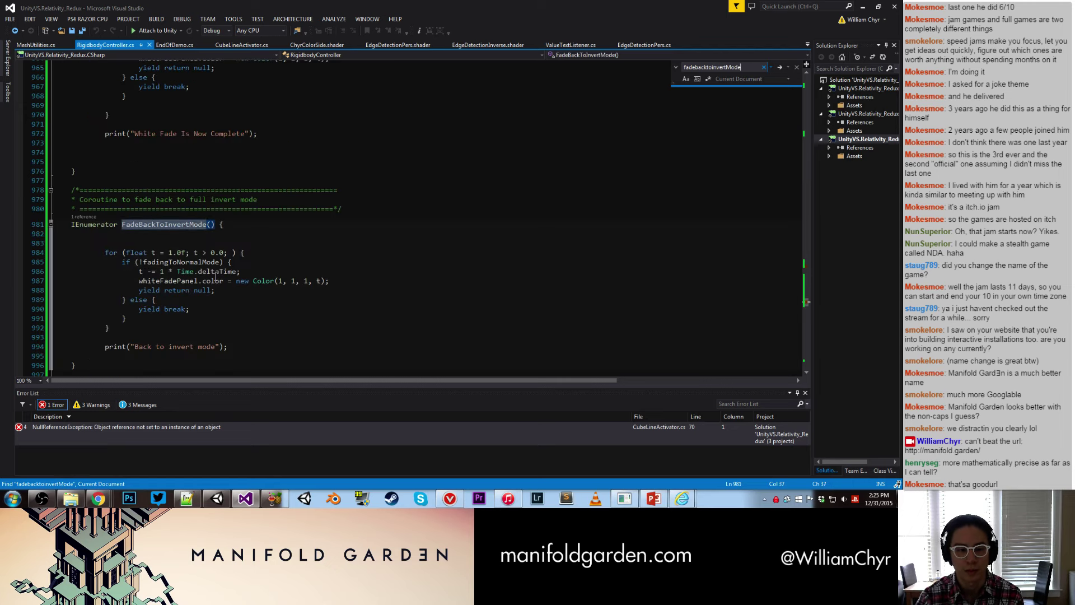
Step: Add 'currentFadeLevel = t;' after the white panel colour line in the fade loop
click(194, 272)
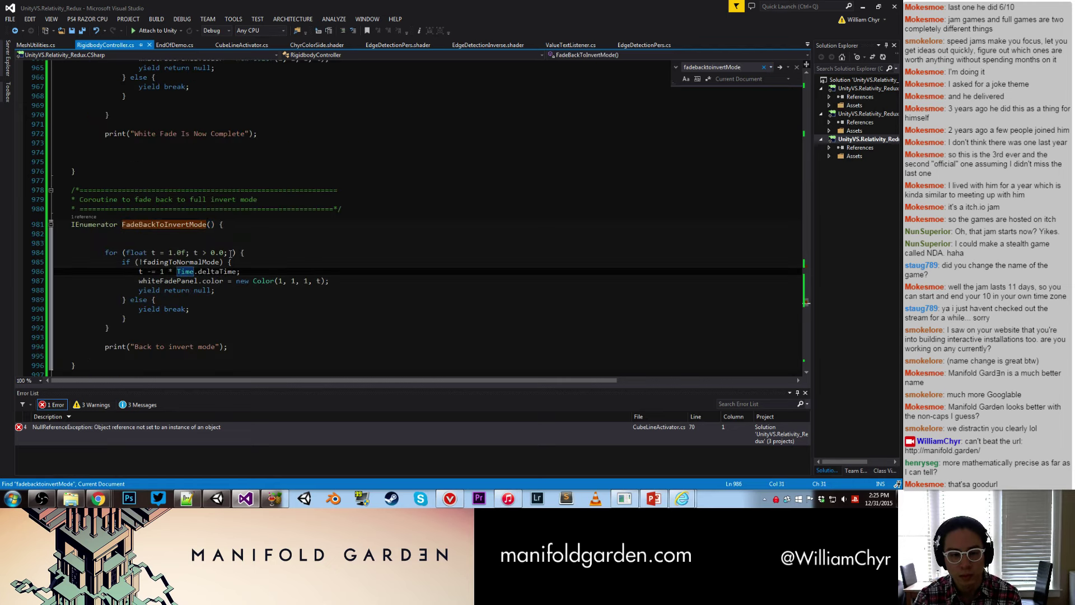
click(186, 252)
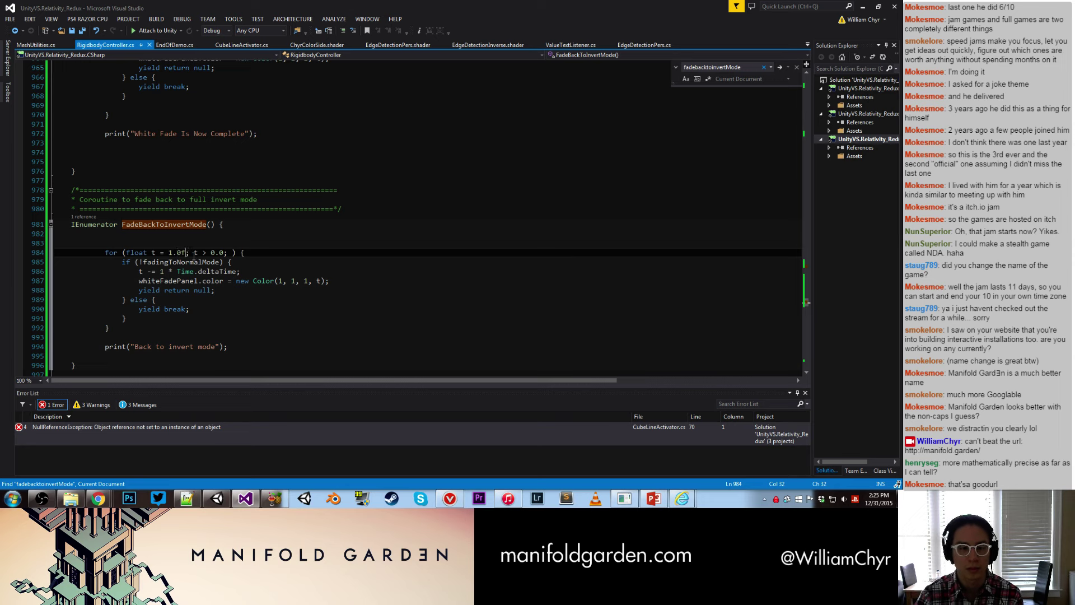
scroll(194, 256, up, 4)
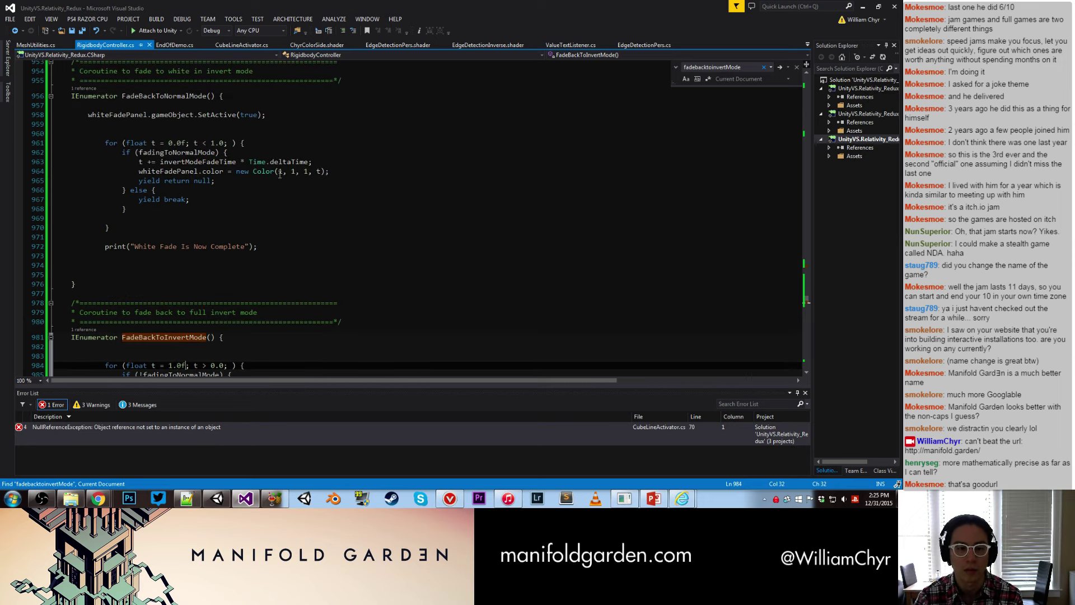
click(353, 171)
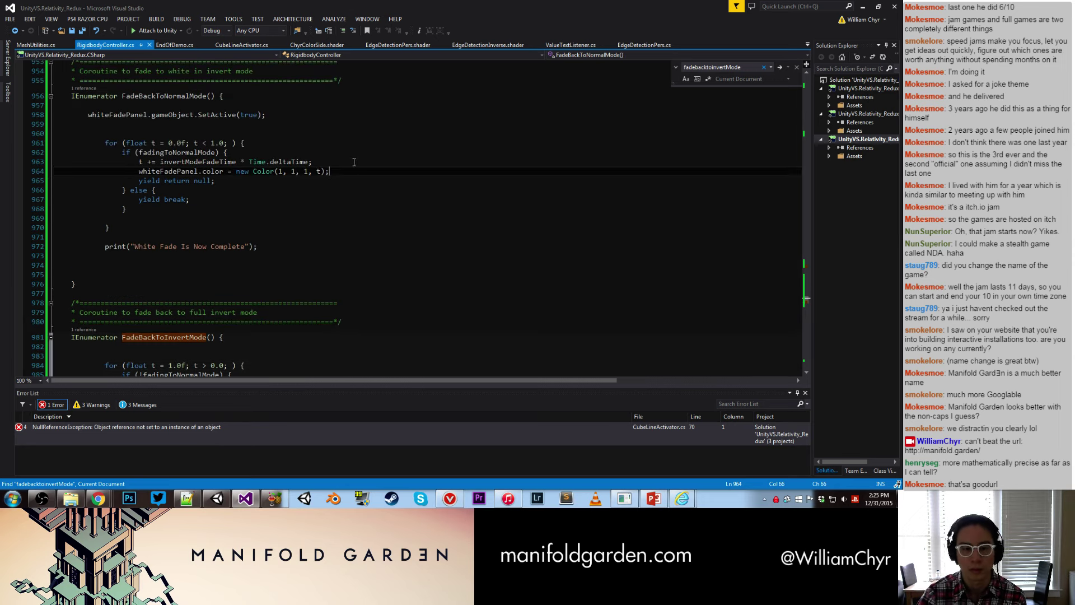
key(Return)
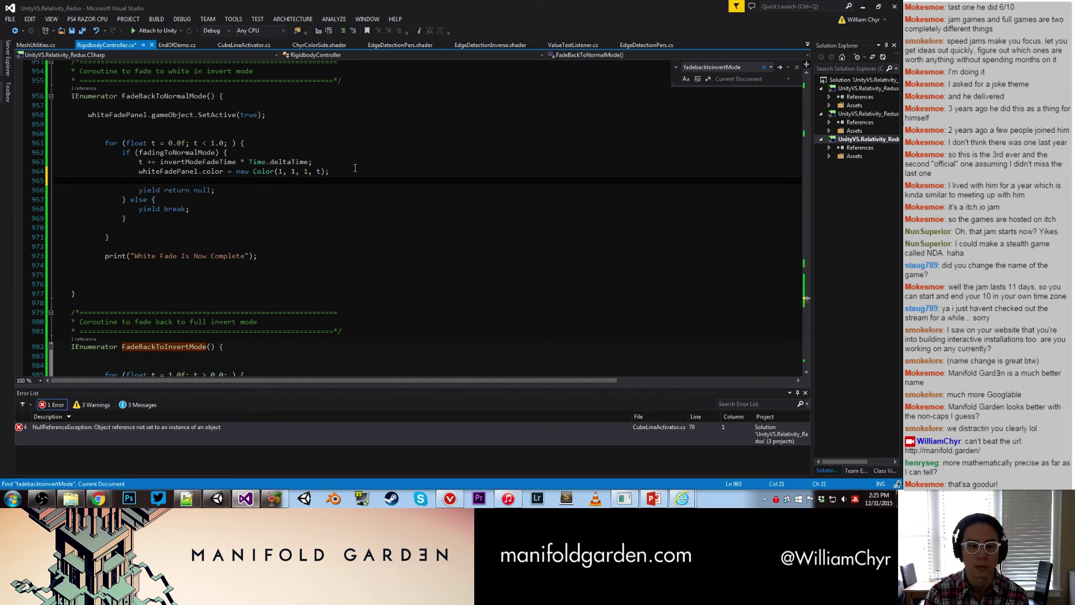
text(currentFadeLevel )
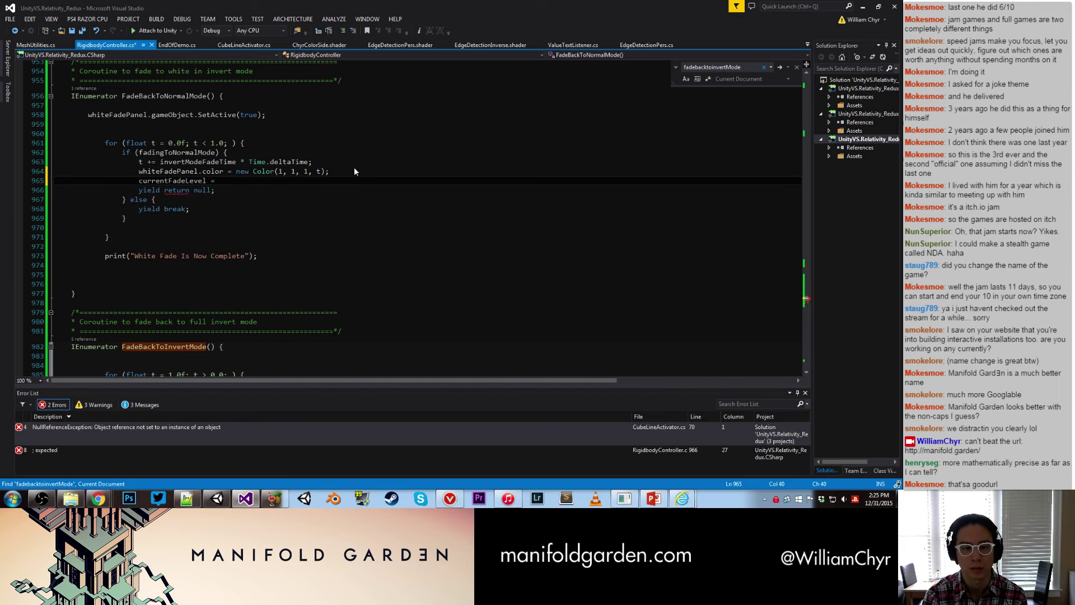
text(= )
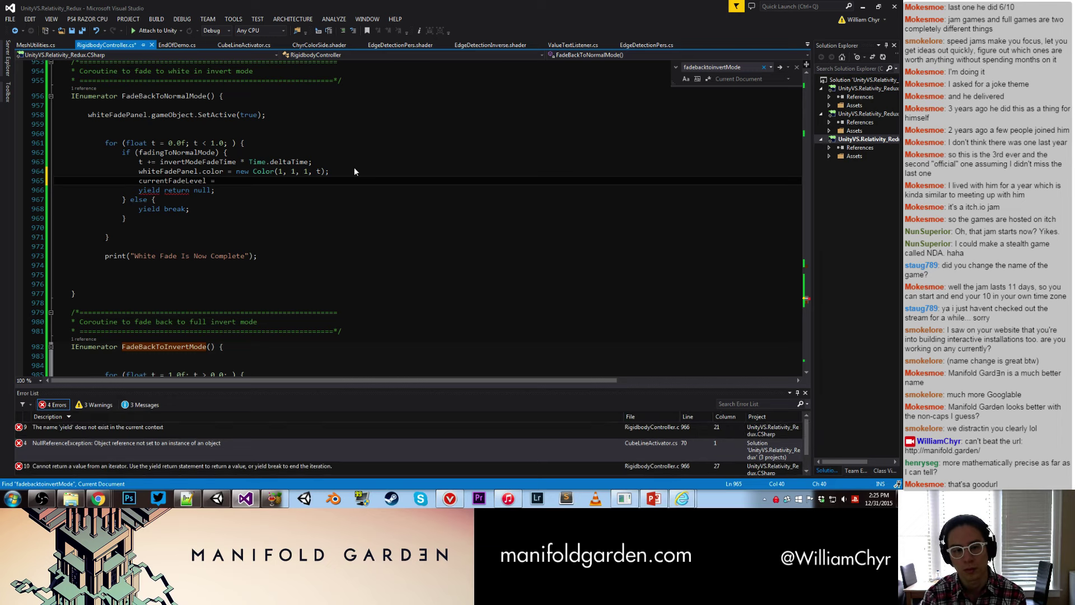
text(0.)
key(BackSpace)
key(BackSpace)
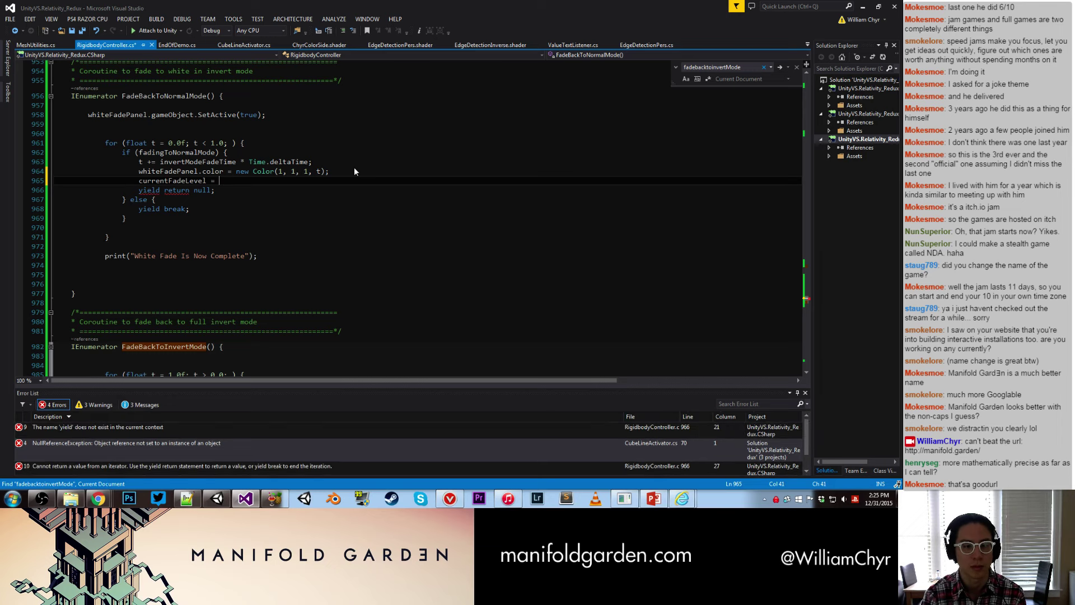
text(t;)
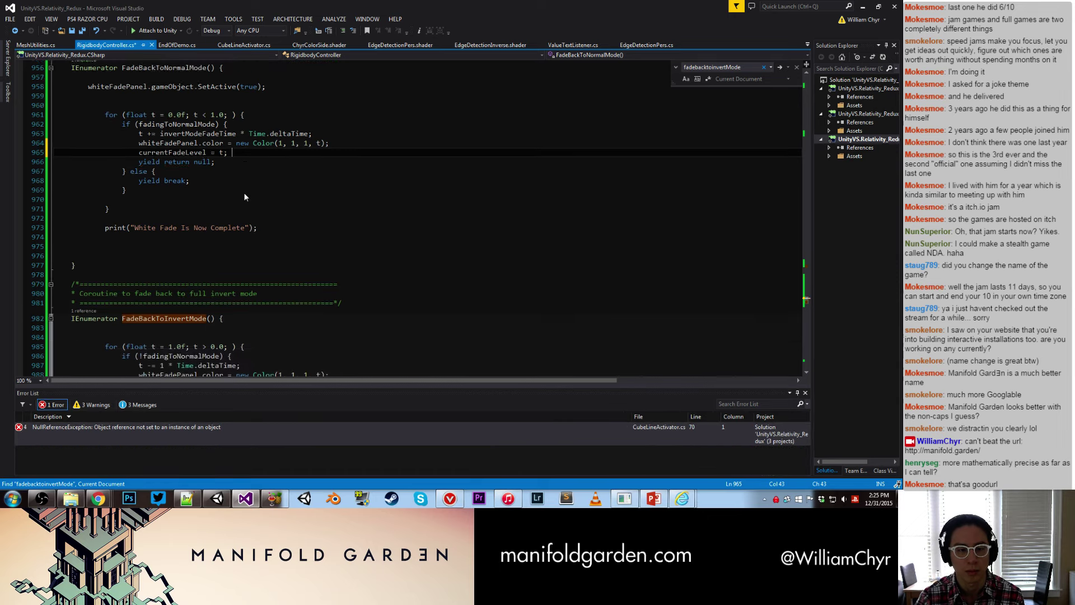
Step: Add 'currentFadeLevel = 1.0f;' inside the else branch and save the script
scroll(245, 193, down, 3)
click(204, 116)
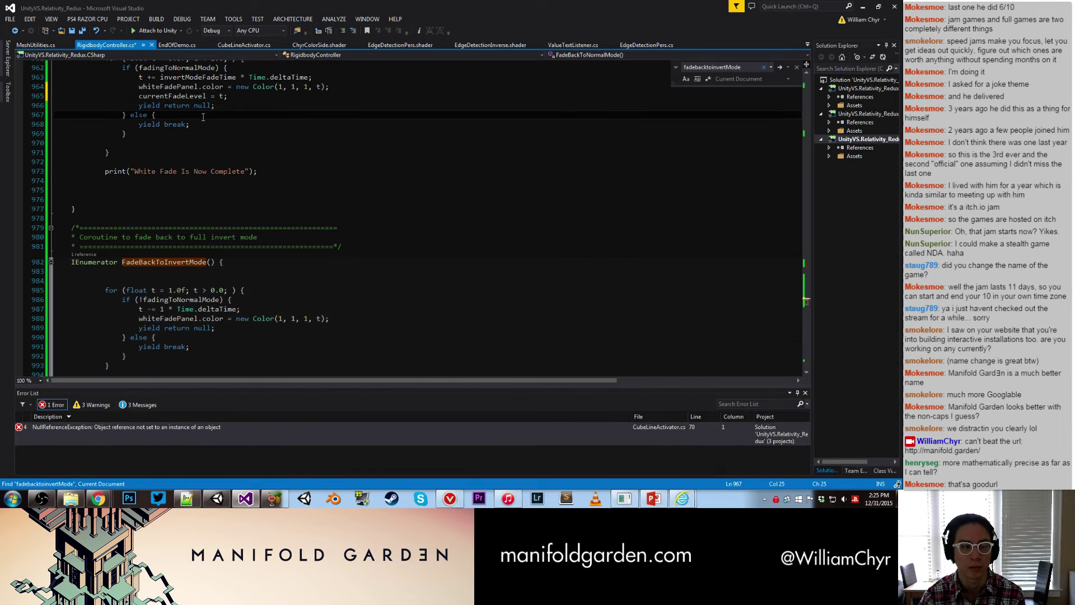
key(Return)
text(curren)
key(Tab)
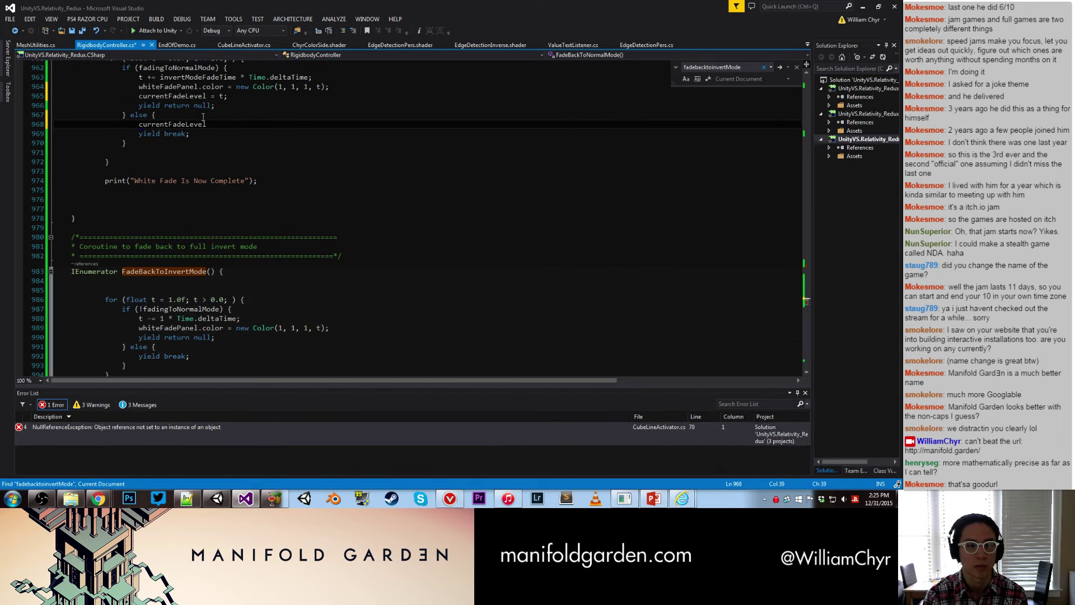
text(= 1.0f;)
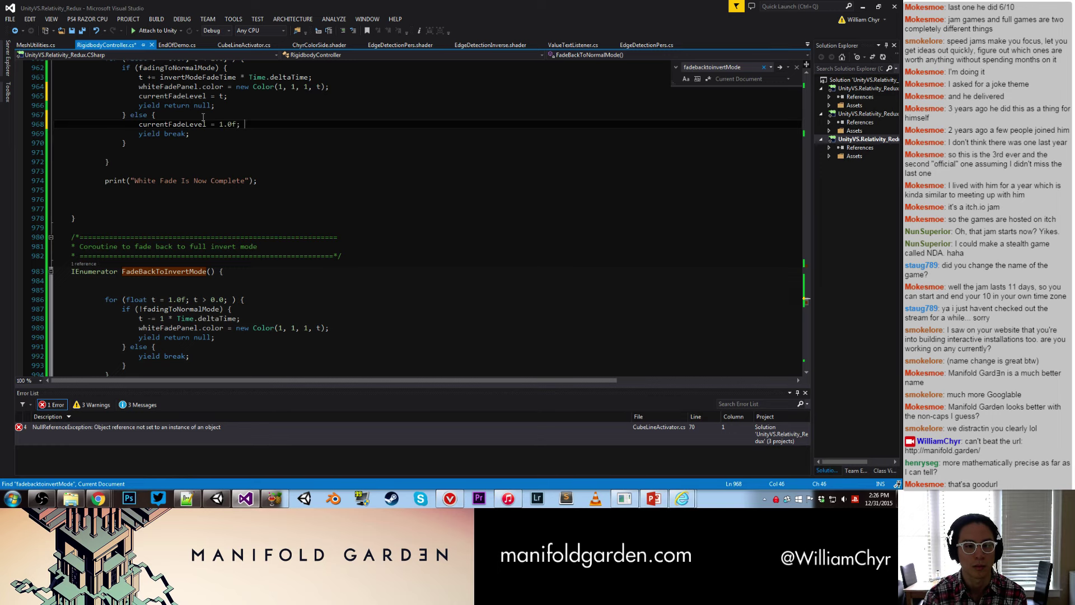
key(ctrl+s)
scroll(207, 104, up, 2)
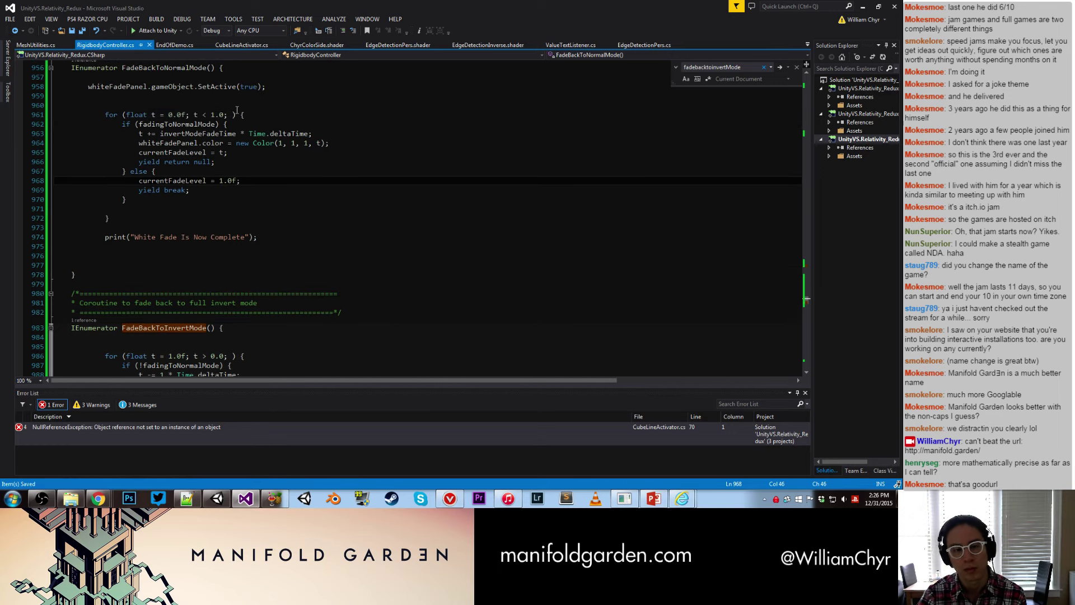
scroll(235, 117, down, 3)
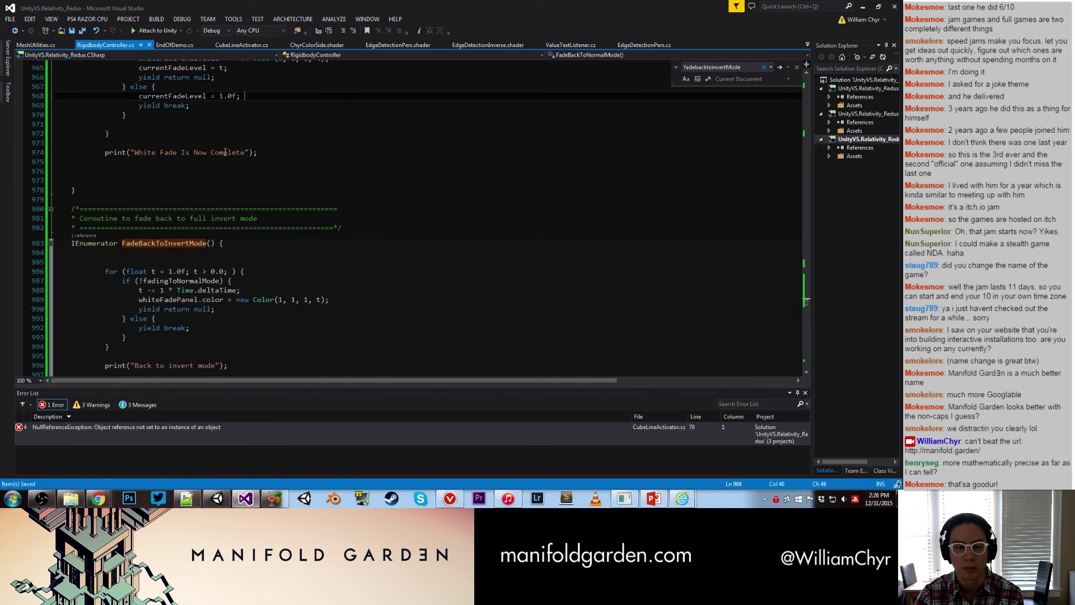
Step: Replace the loop's 1.0f start value on line 986 with currentFadeLevel, then drag the 'relativity escher' image search alongside
double_click(182, 271)
text(curr)
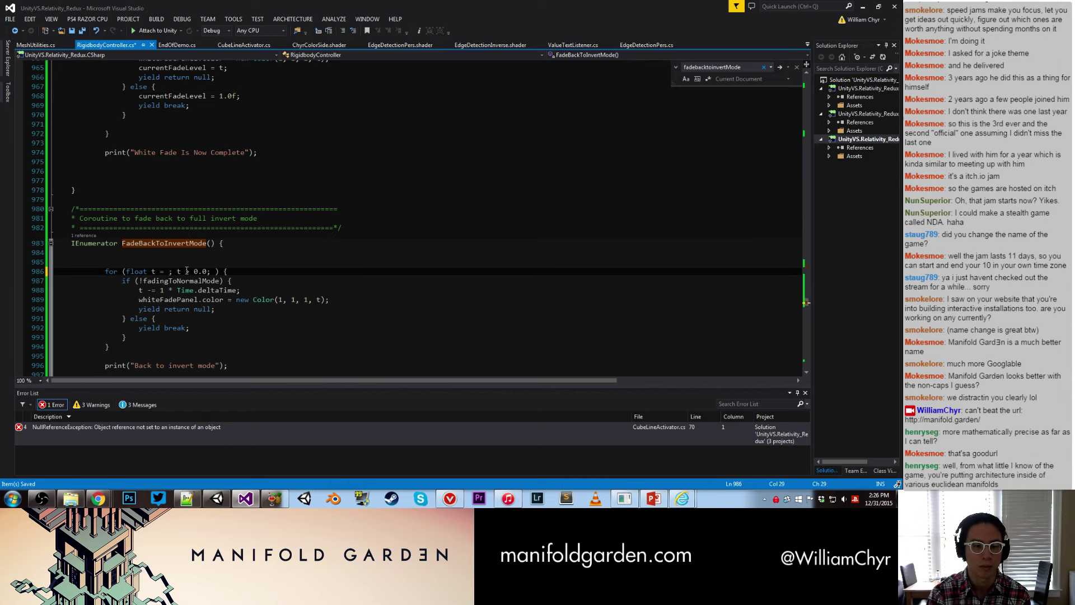
text(en)
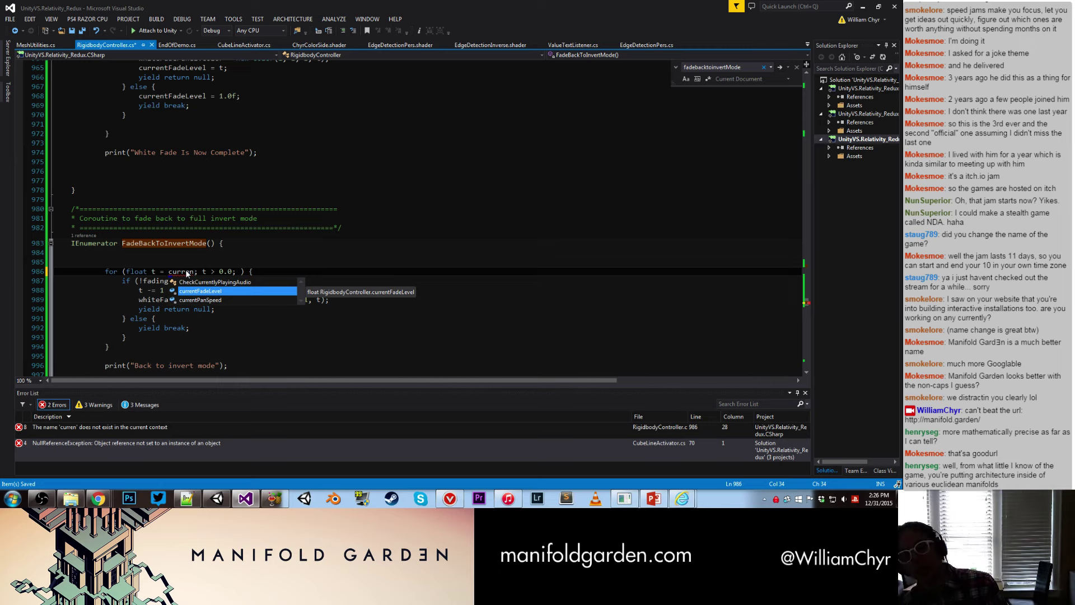
key(Tab)
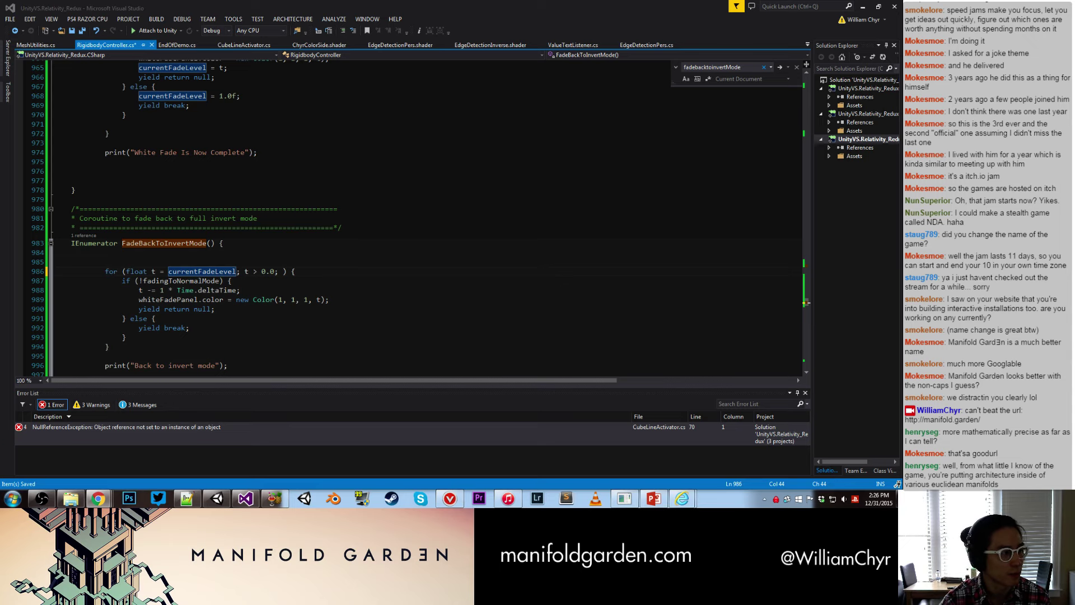
drag(11, 107, 572, 116)
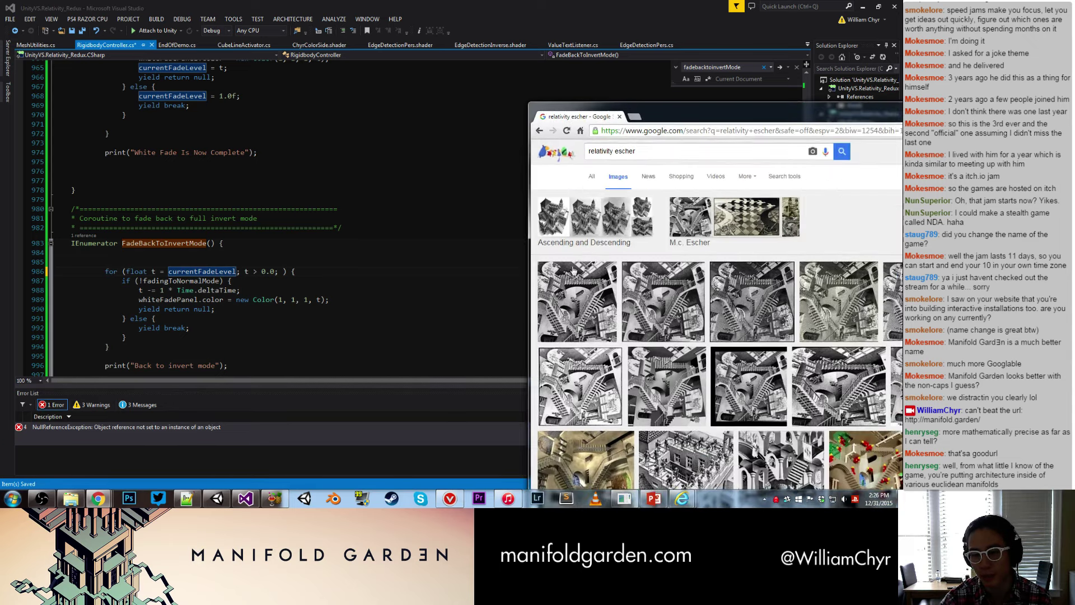
Step: Open Escher's Relativity image at full size, reposition it, then close that browser window
click(663, 296)
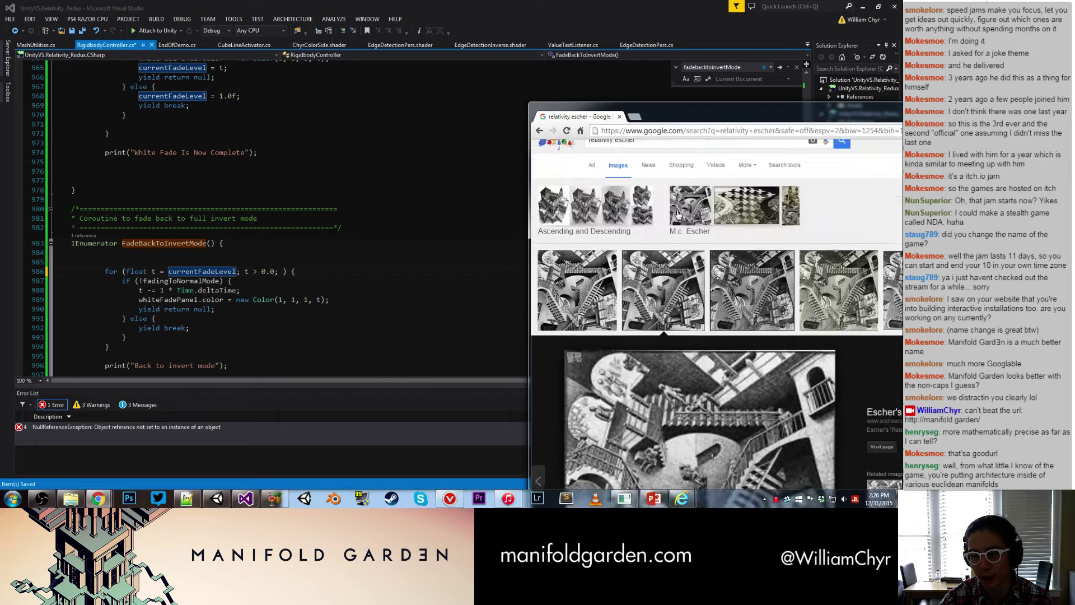
scroll(678, 213, up, 1)
click(922, 457)
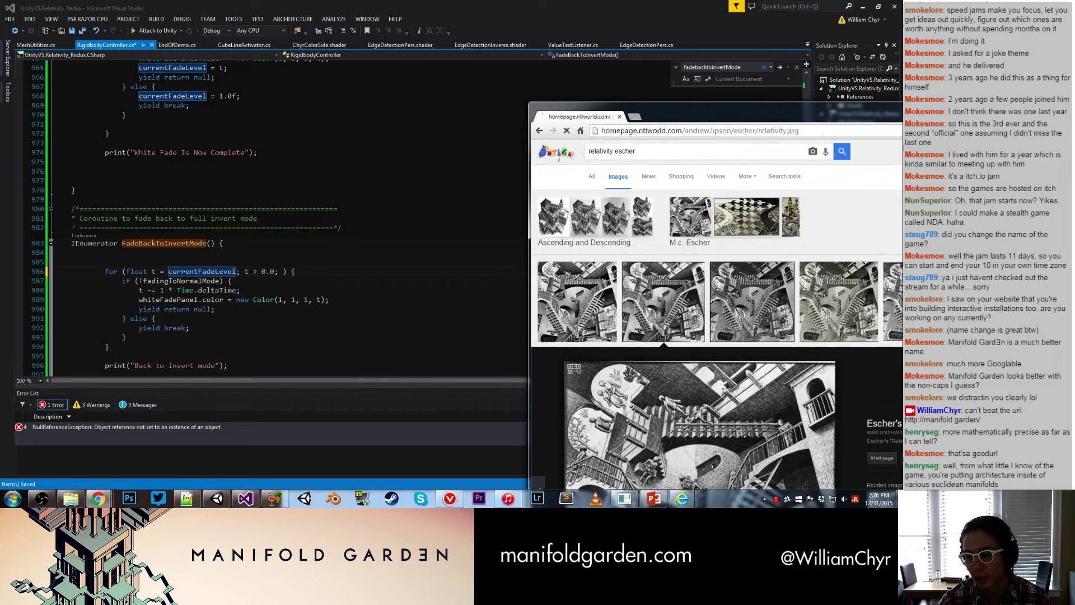
drag(756, 119, 500, 52)
ctrl+scroll(653, 215, up, 2)
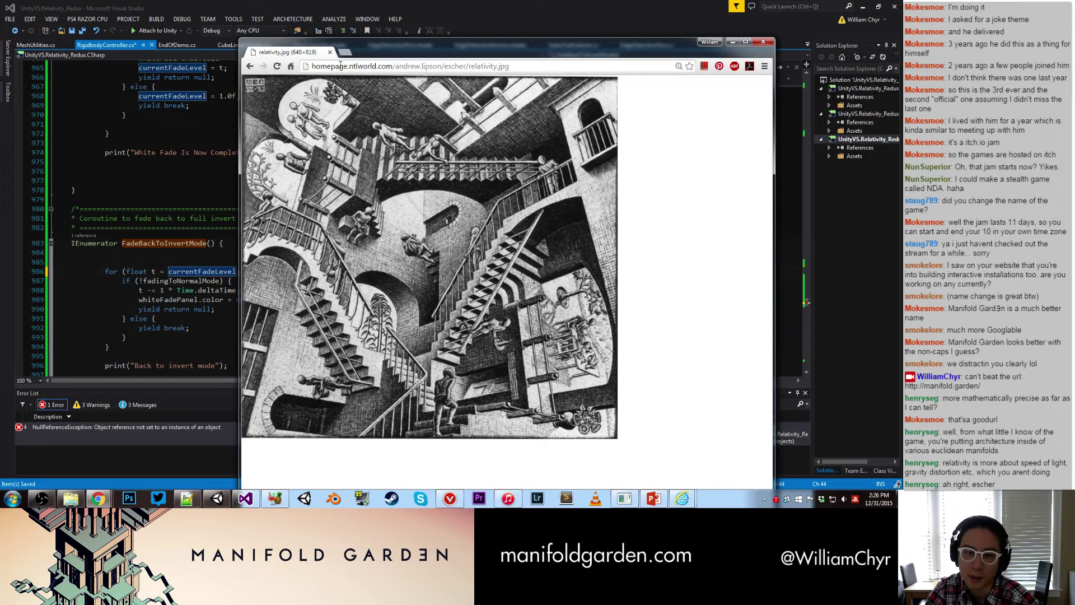
click(330, 52)
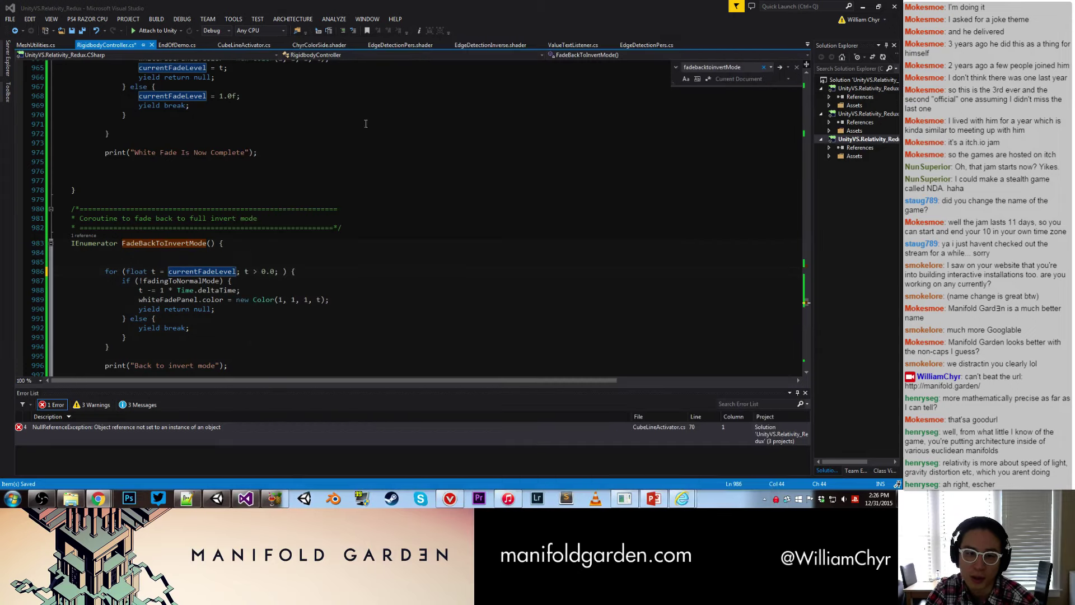
Step: Delete the two blank lines following the 'White Fade Is Now Complete' print and save
click(372, 162)
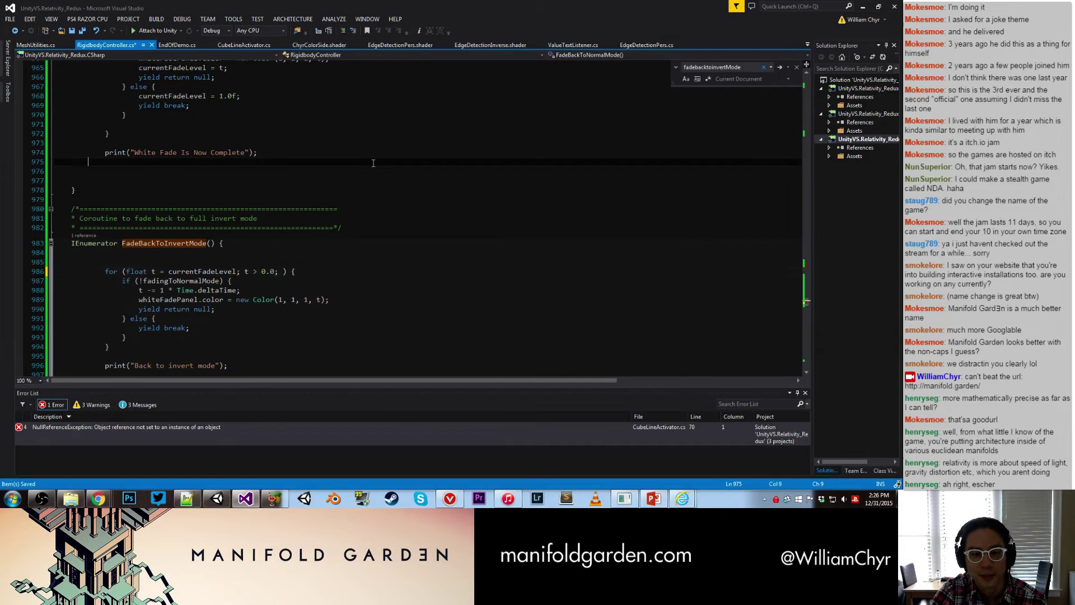
key(ctrl+s)
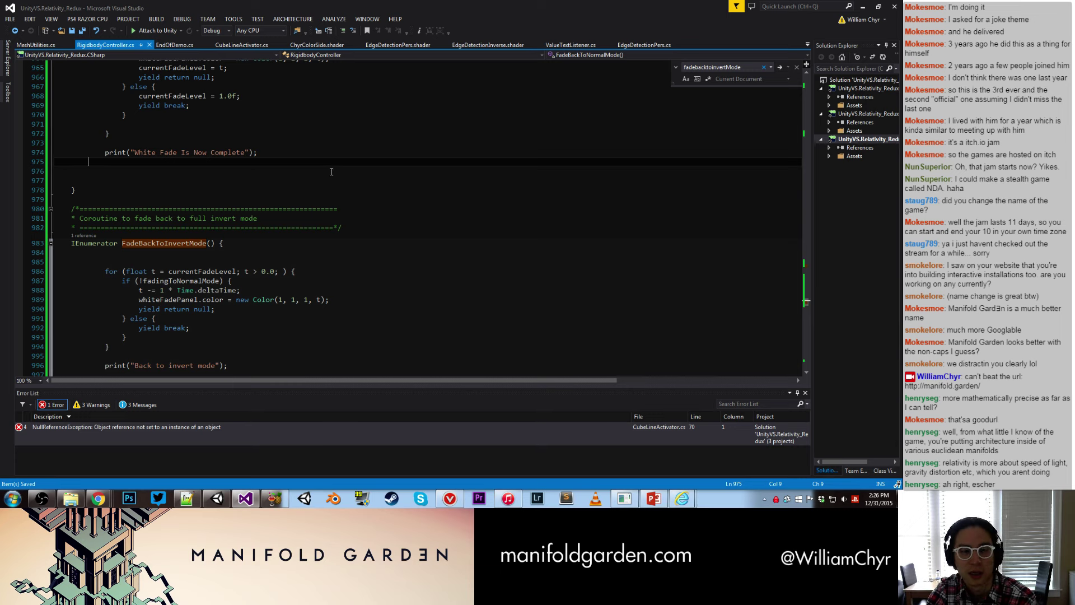
click(65, 179)
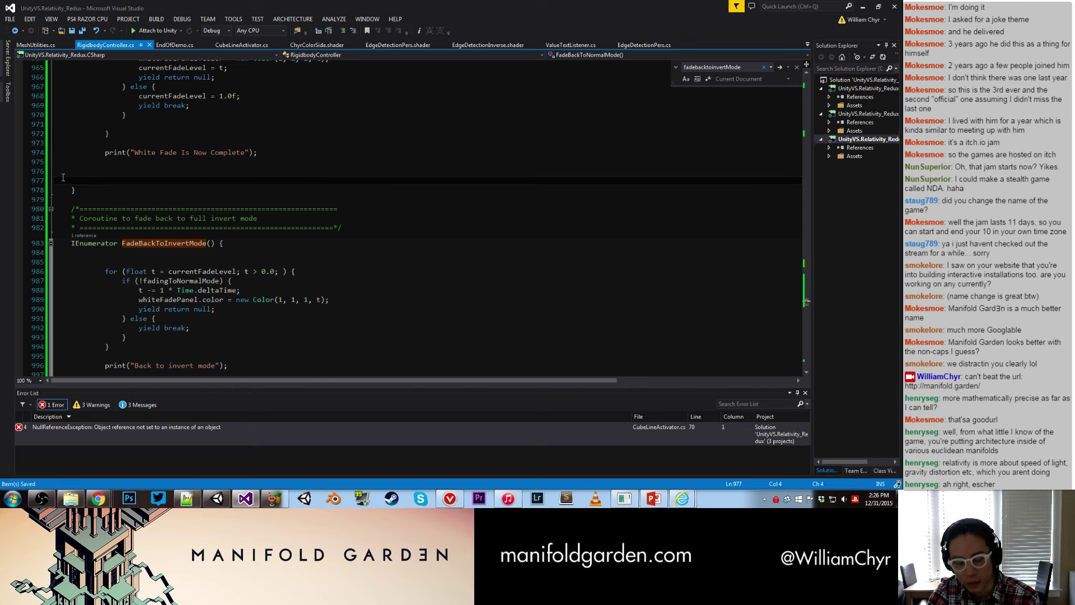
key(BackSpace)
key(BackSpace)
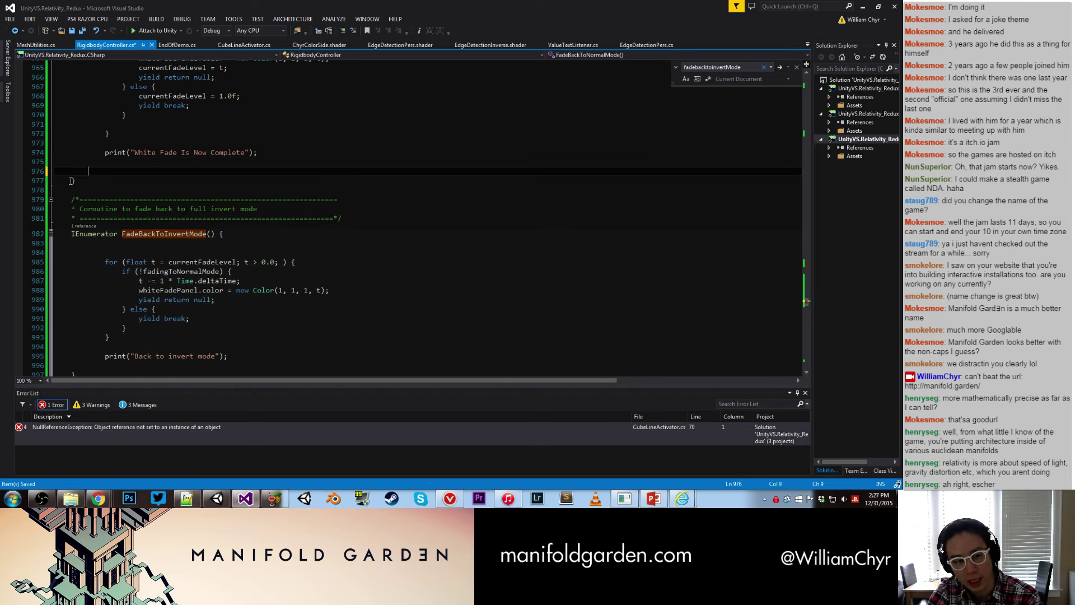
click(66, 171)
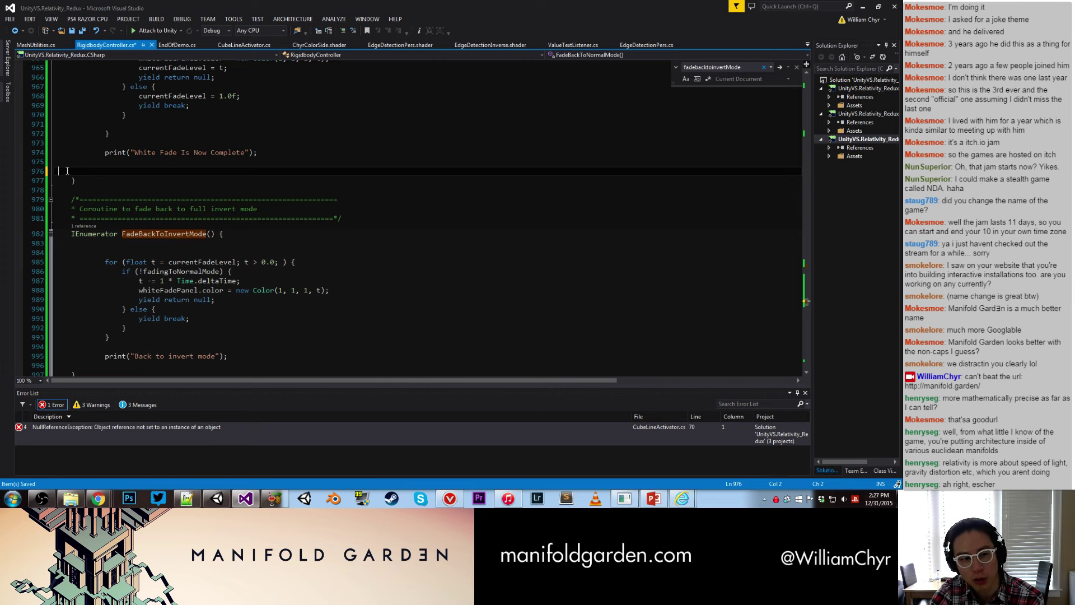
key(BackSpace)
key(BackSpace)
key(ctrl+s)
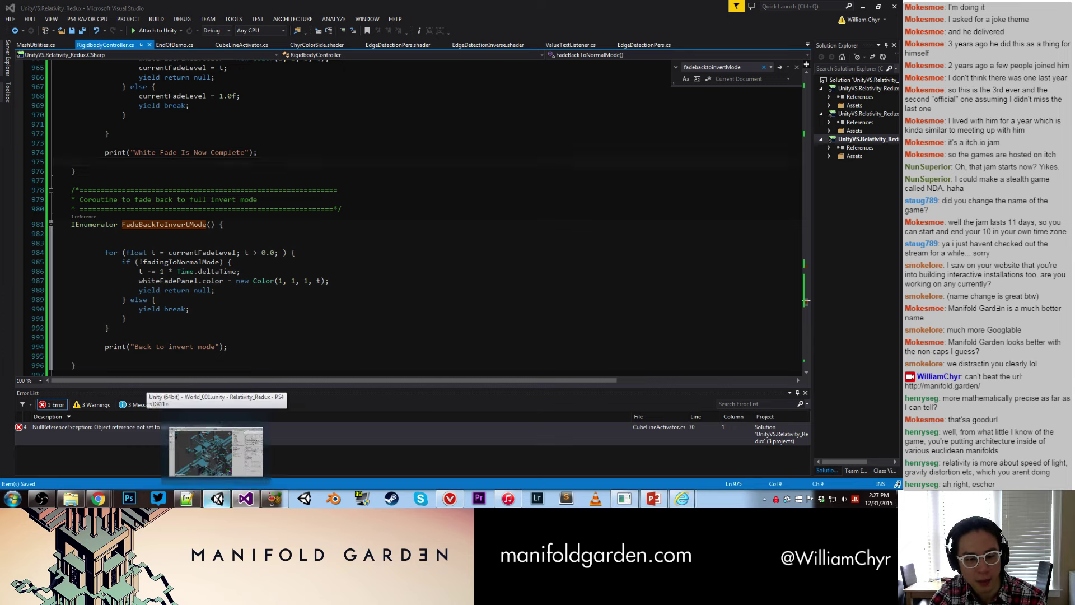
Step: Switch to Unity, toggle Play mode off with Ctrl+P, then press Play again
click(217, 498)
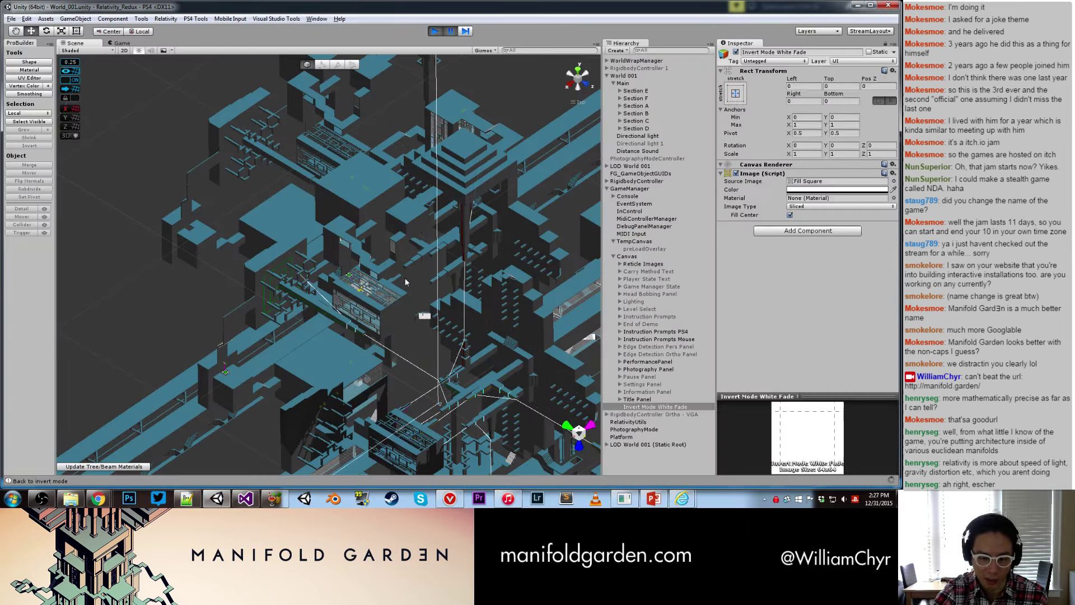
key(ctrl+p)
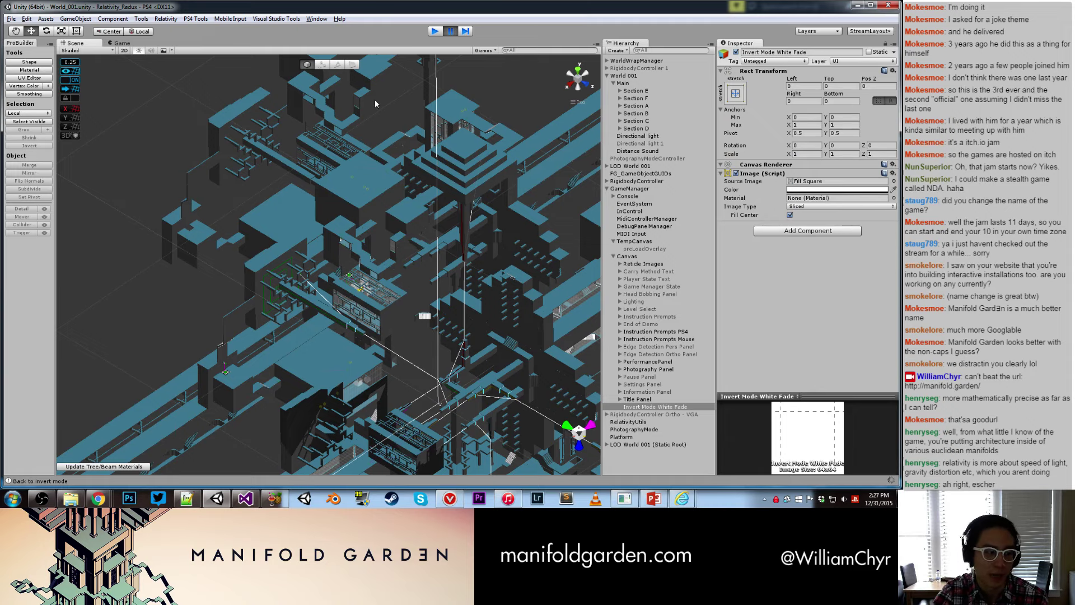
key(ctrl+p)
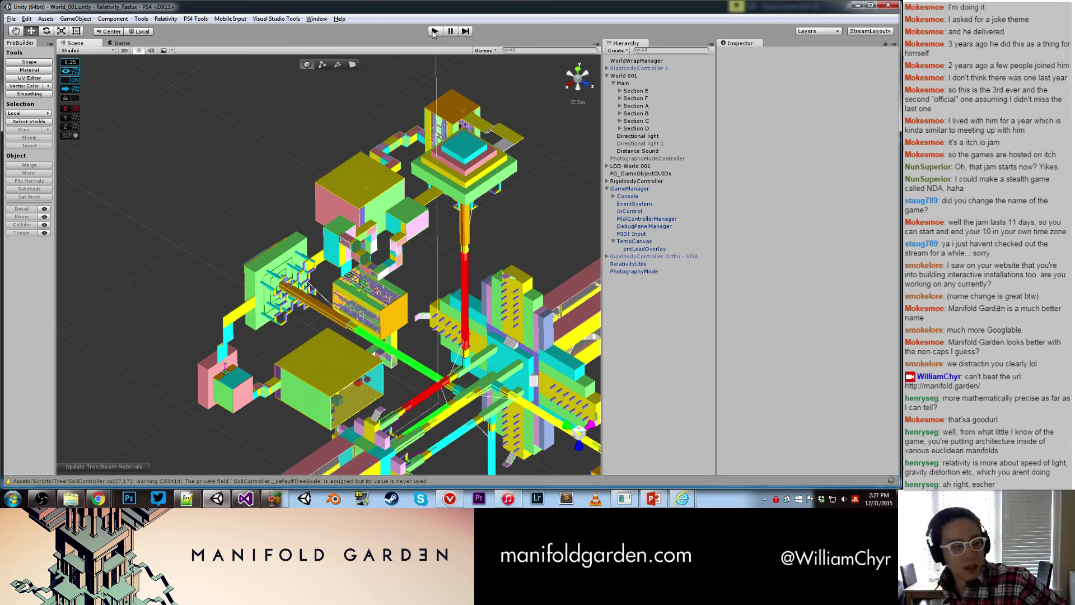
click(434, 31)
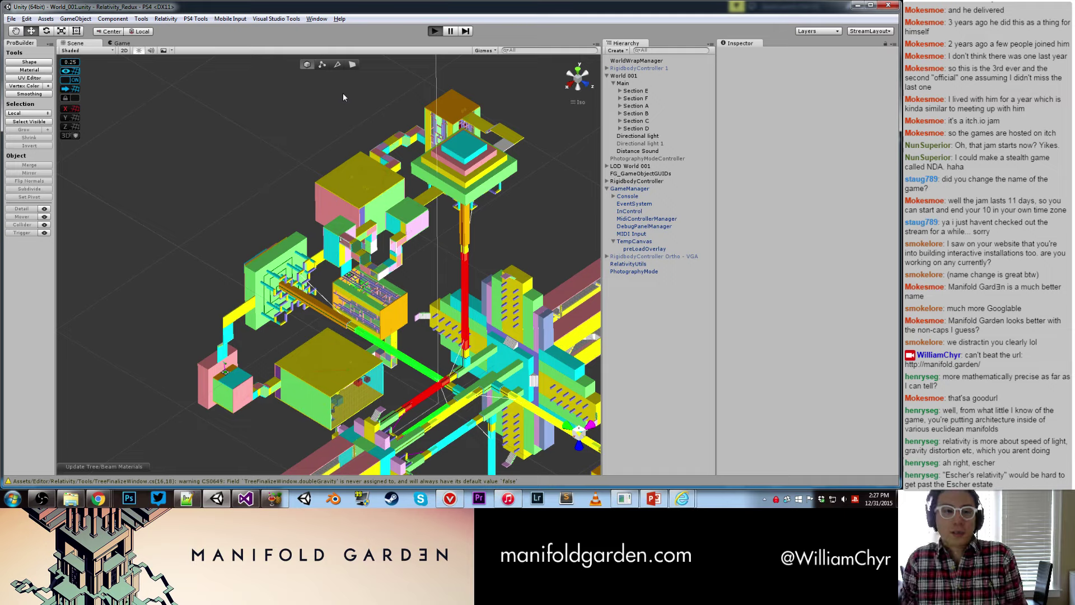
Step: Play World_001, fade back to invert mode with I, walk the cyan walkways, then pause
key(ctrl+p)
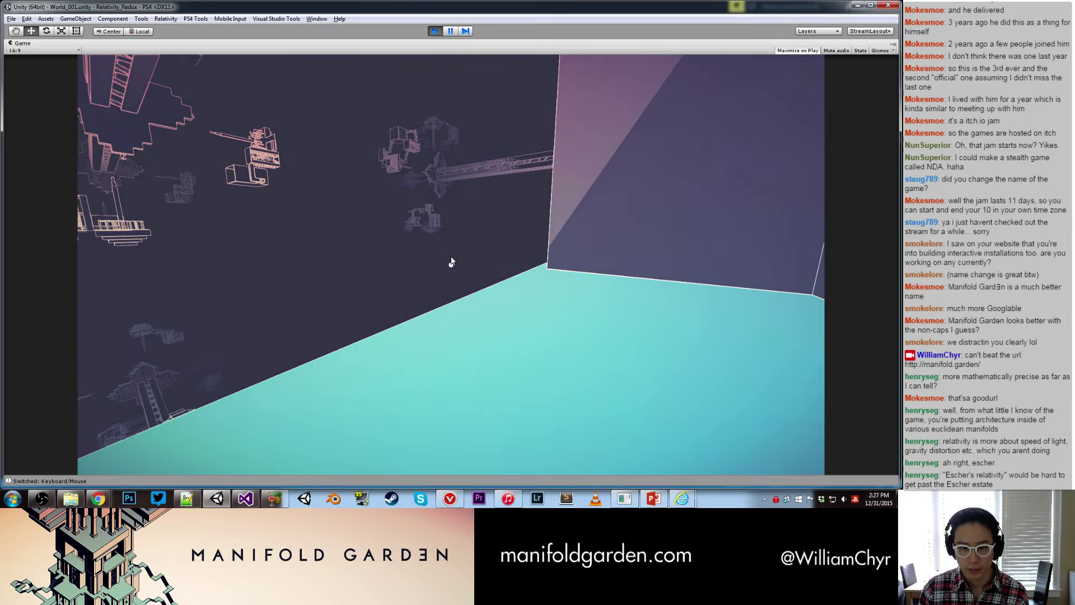
key(i)
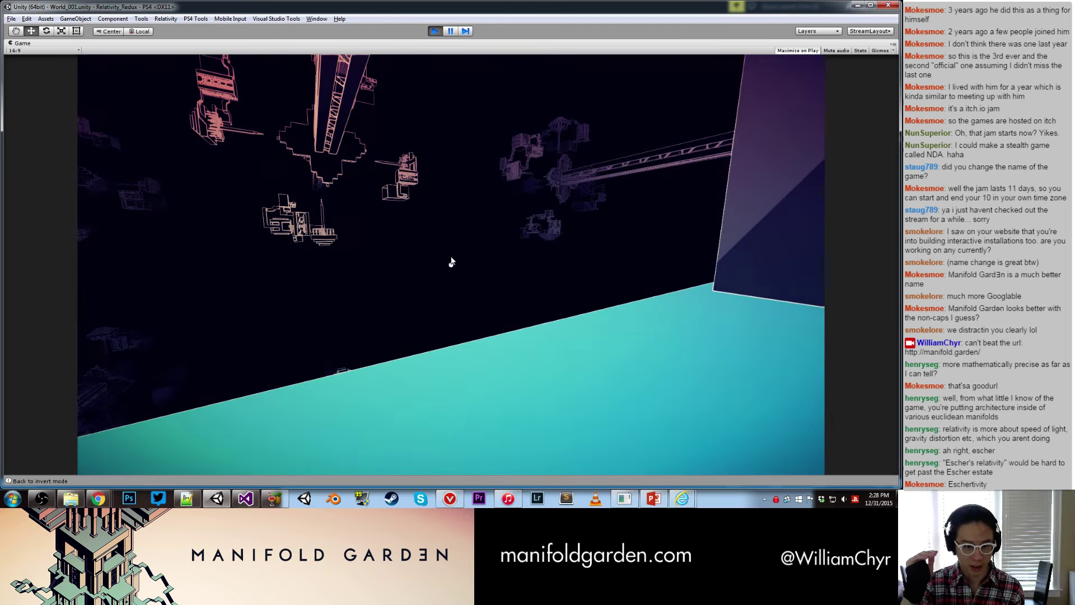
key(w)
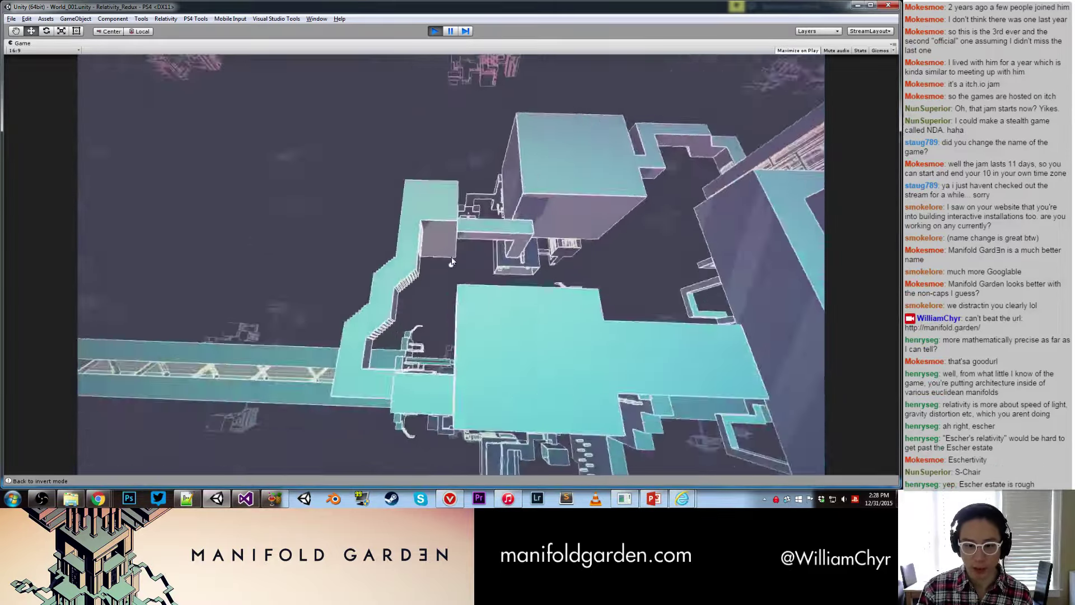
key(w)
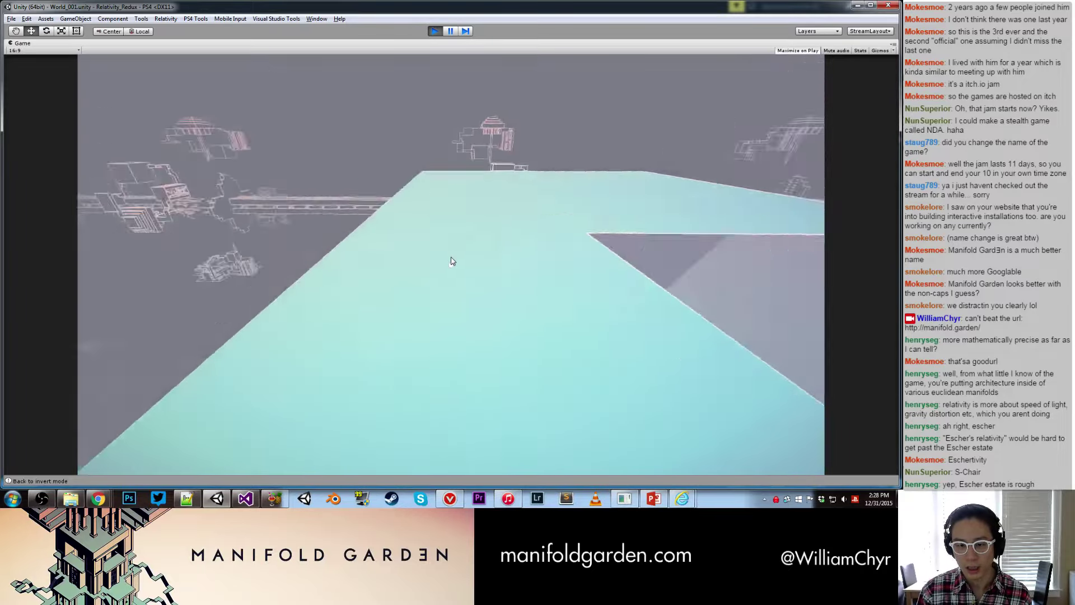
key(w)
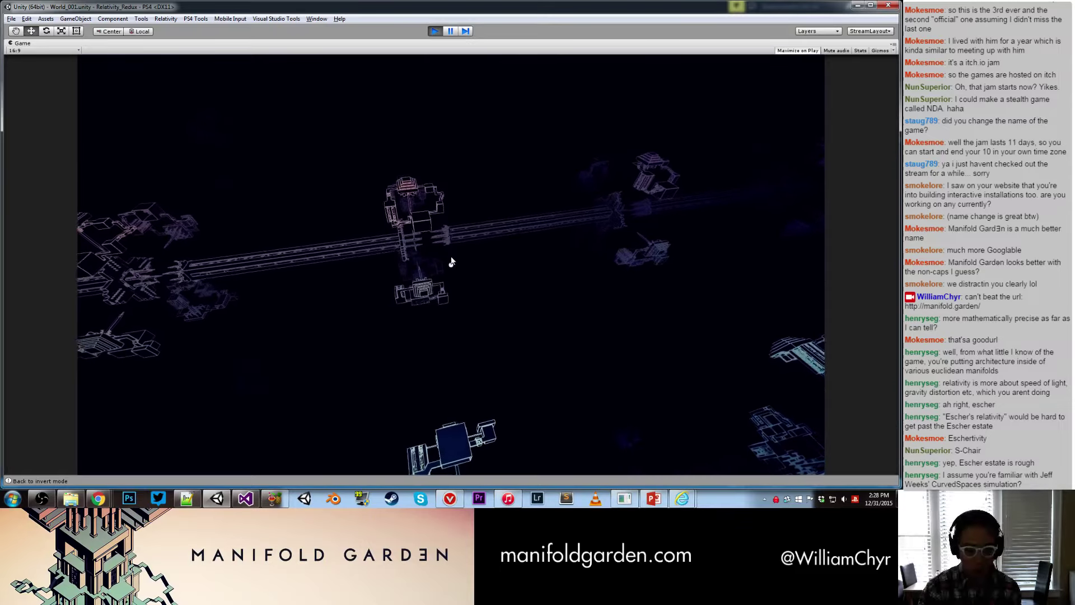
key(ctrl+shift+p)
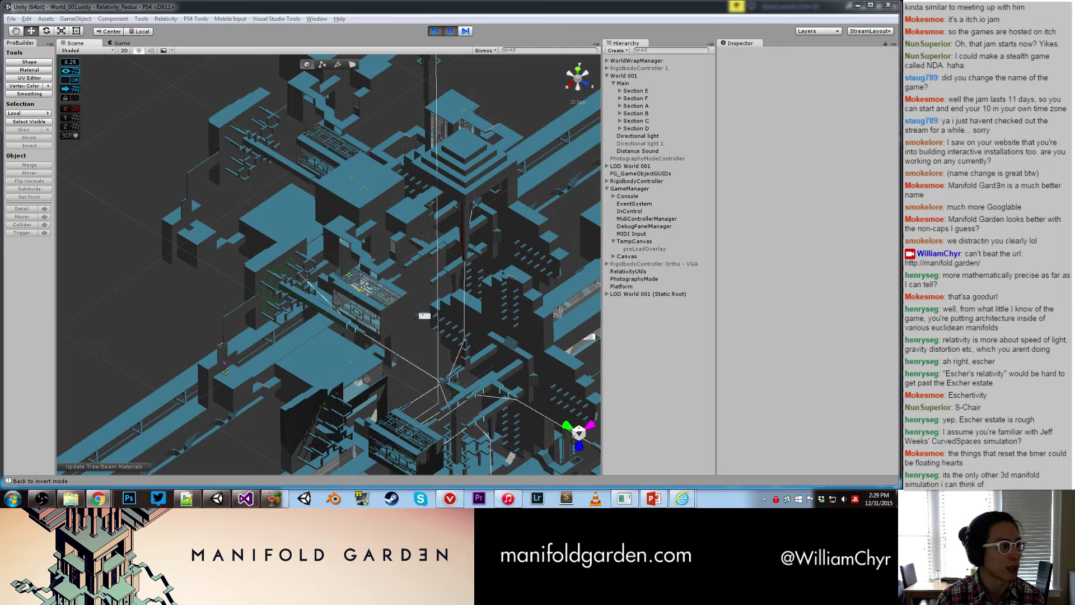
Step: Bring the 'jeffrey weeks' Chrome results into view and search the Start menu for 'curv'
drag(0, 119, 867, 178)
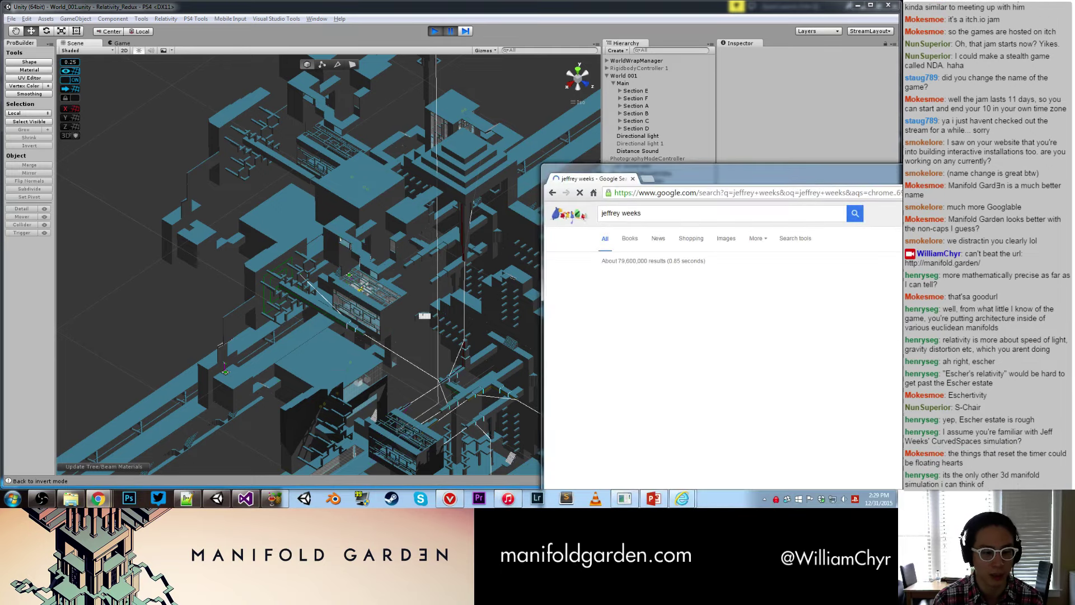
click(13, 497)
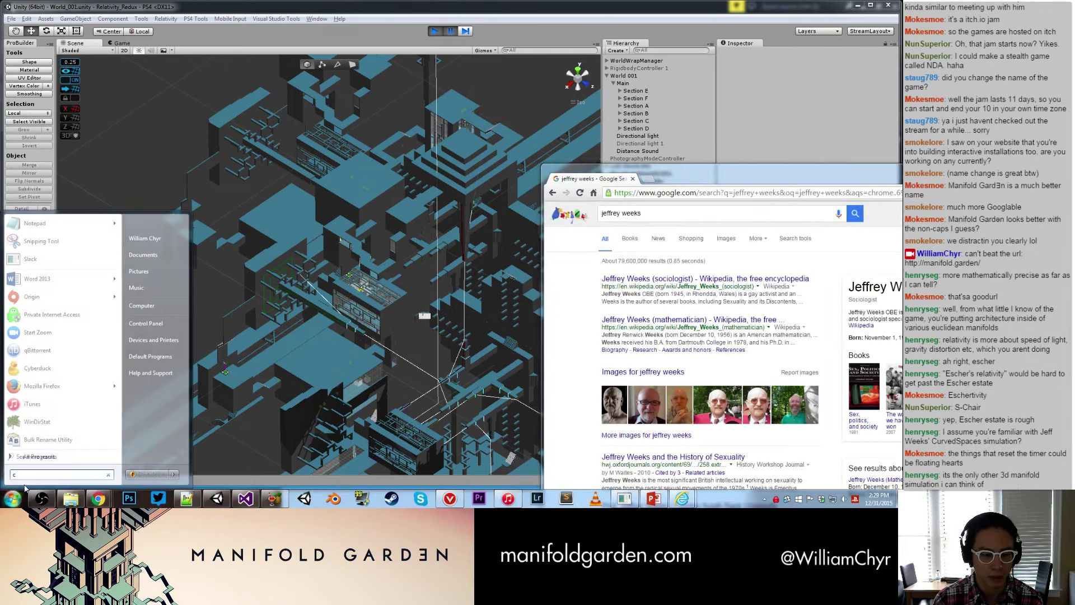
text(curv)
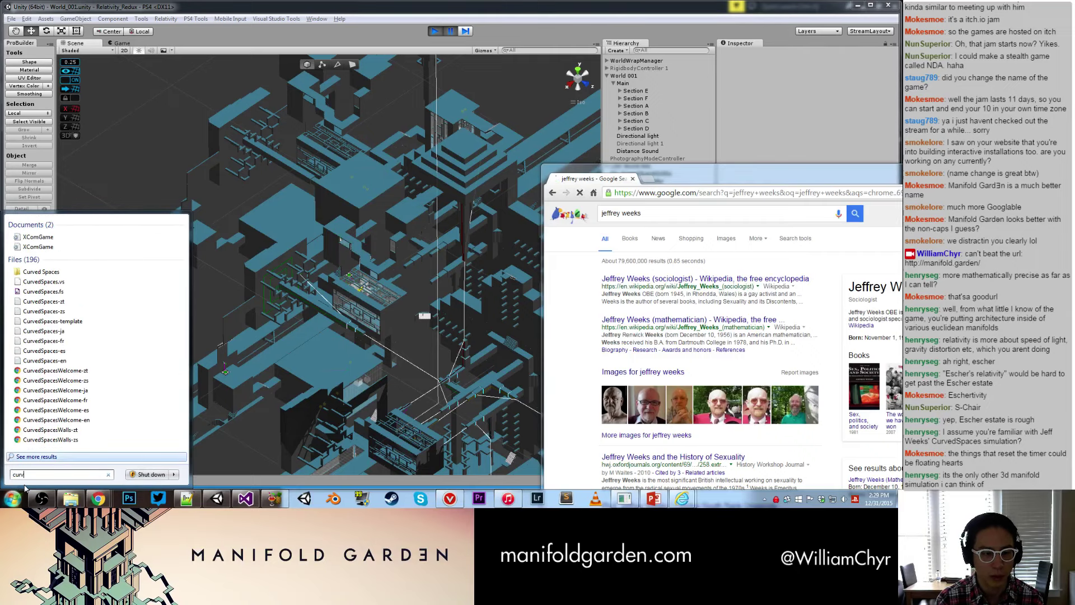
key(BackSpace)
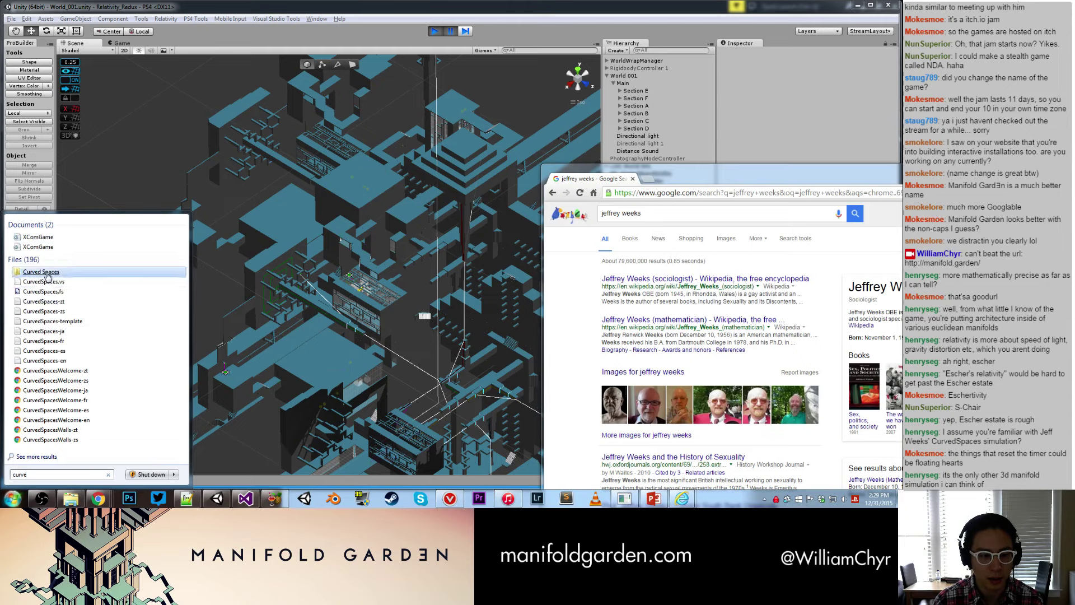
Step: Open the Curved Spaces folder and run Curved Spaces.exe, accepting the security warning
click(47, 273)
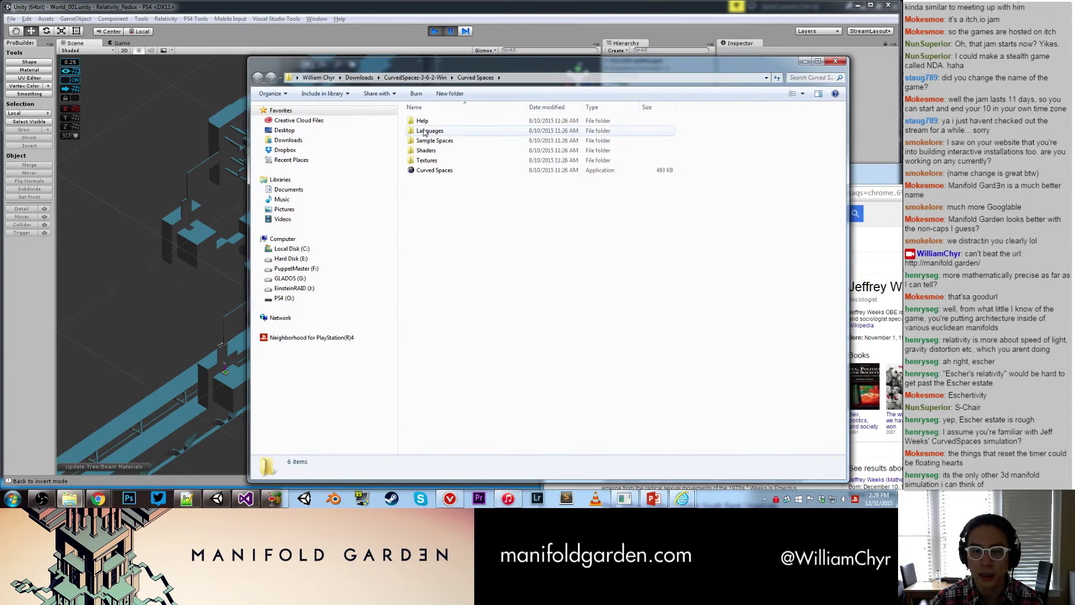
click(415, 77)
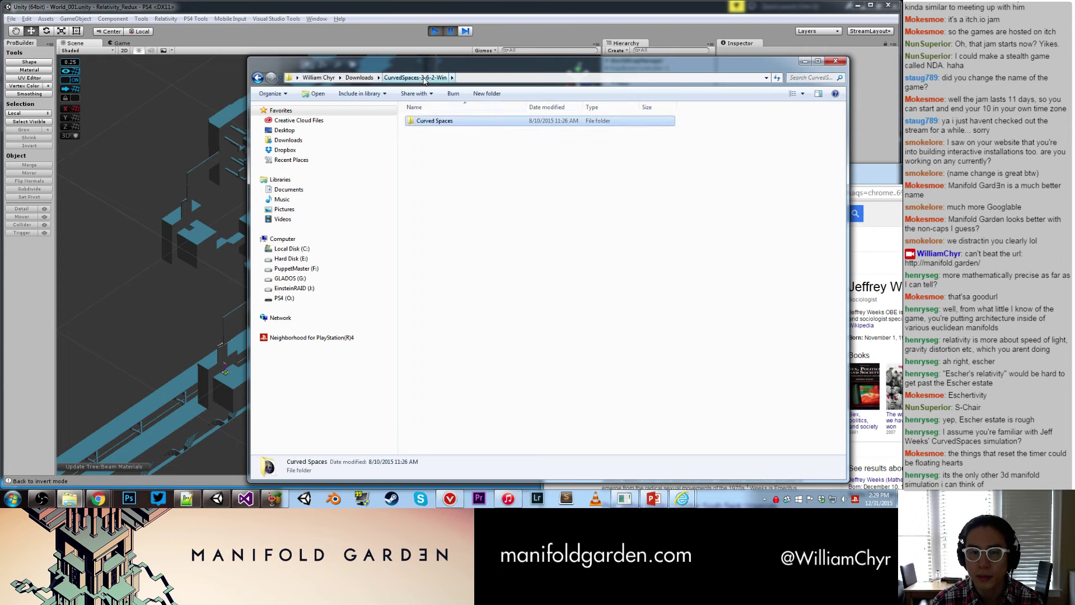
double_click(423, 121)
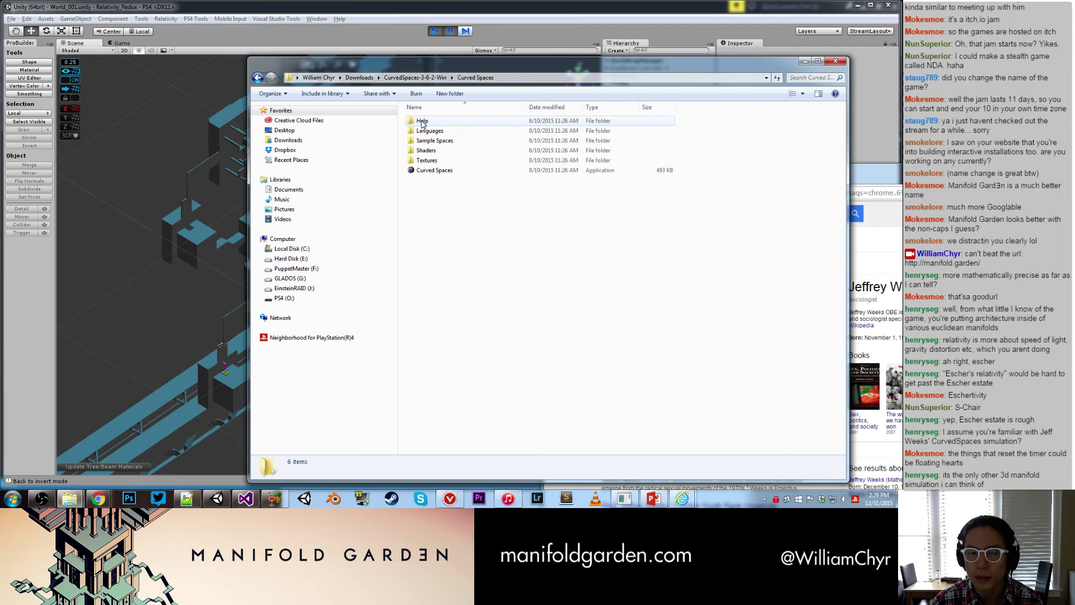
click(434, 170)
double_click(434, 172)
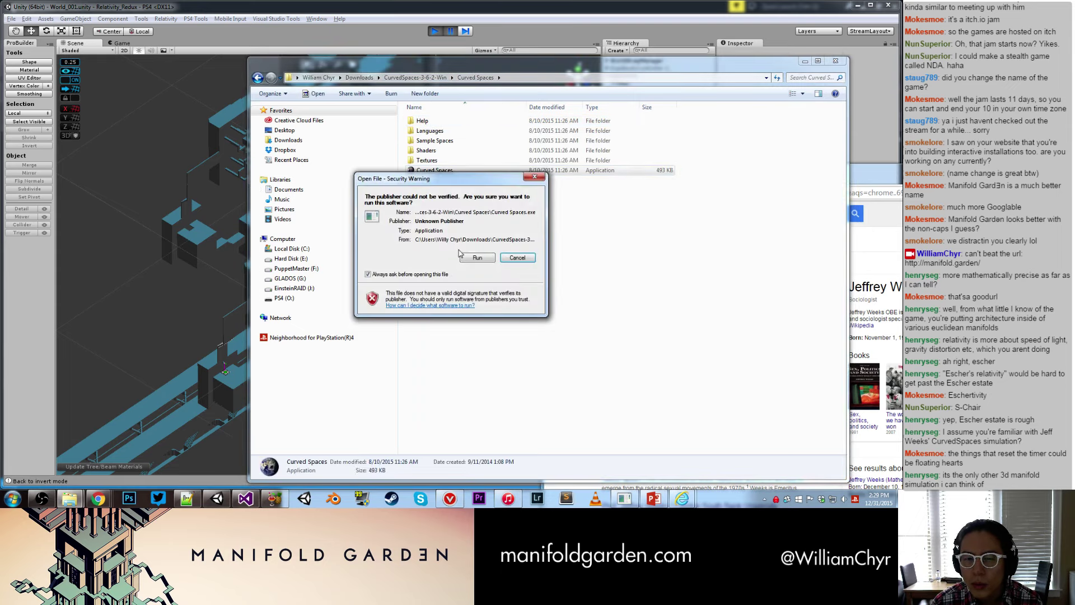
click(476, 258)
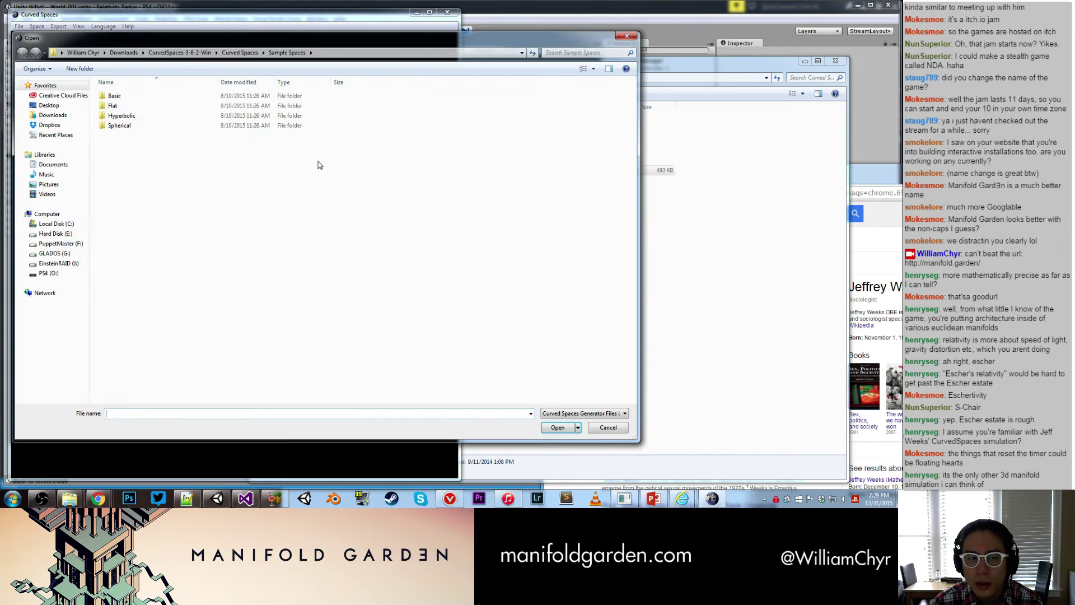
Step: Load Basic > 3-Torus.gen and turn on colour coding for its walls
click(138, 101)
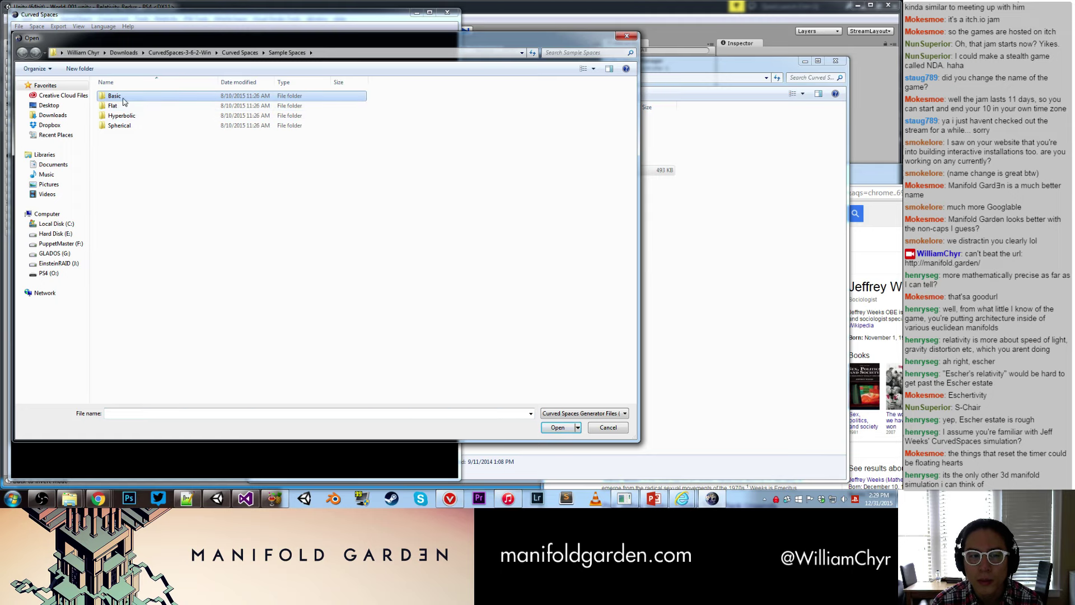
double_click(123, 98)
double_click(123, 97)
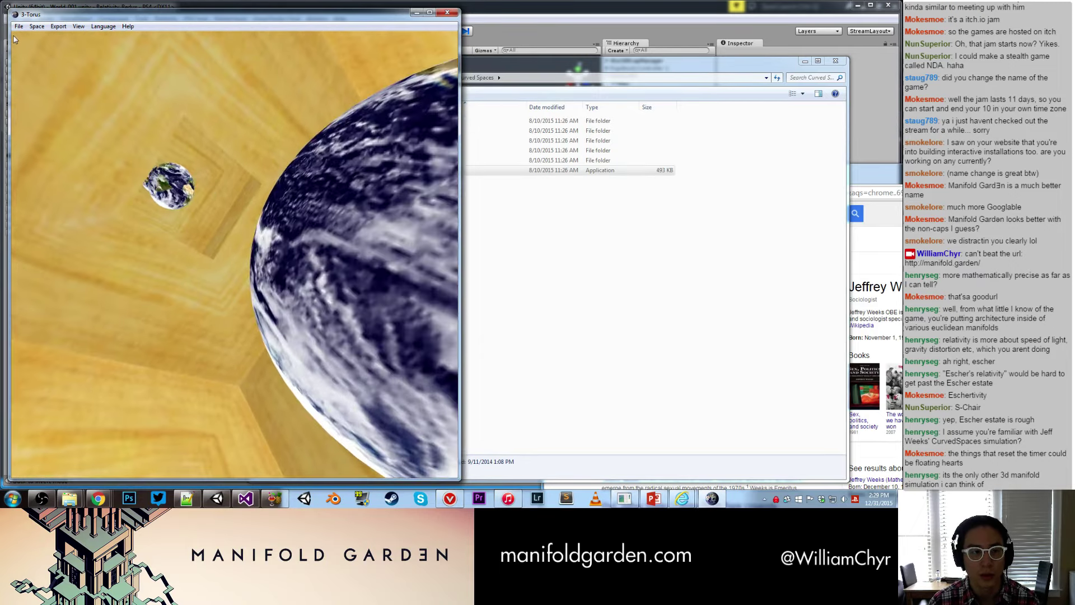
click(37, 27)
mouse_move(83, 31)
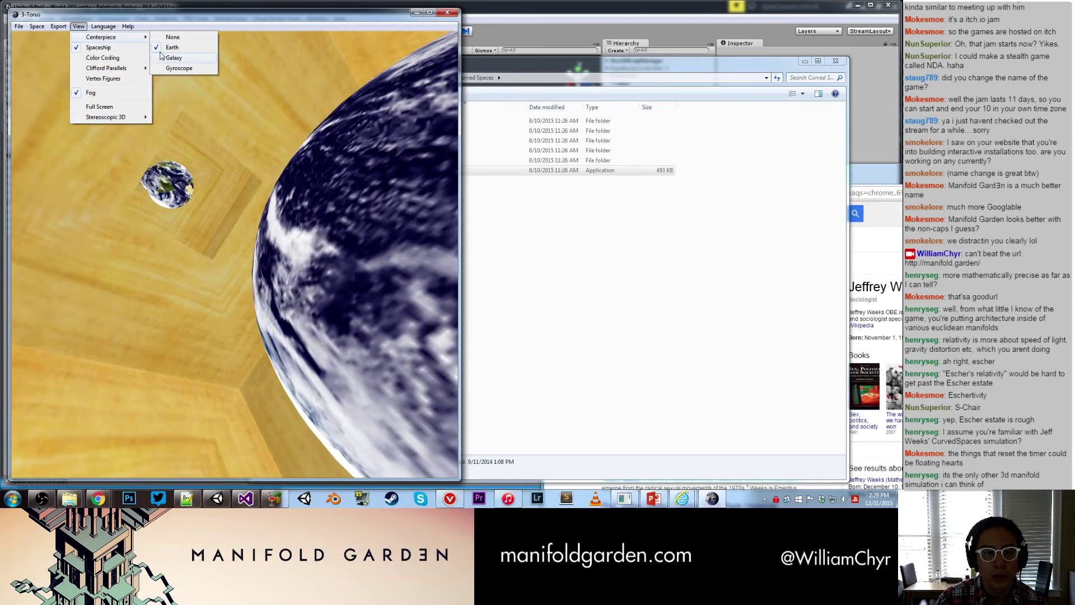
click(106, 57)
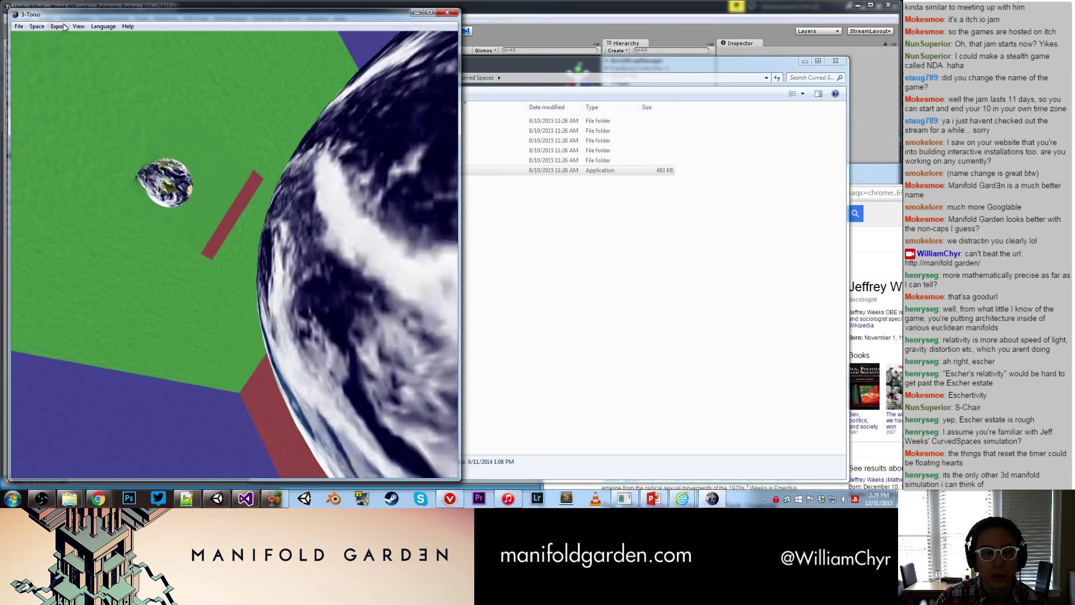
Step: Hide the spaceship, turn off fog, then show the spaceship again
click(79, 26)
mouse_move(101, 37)
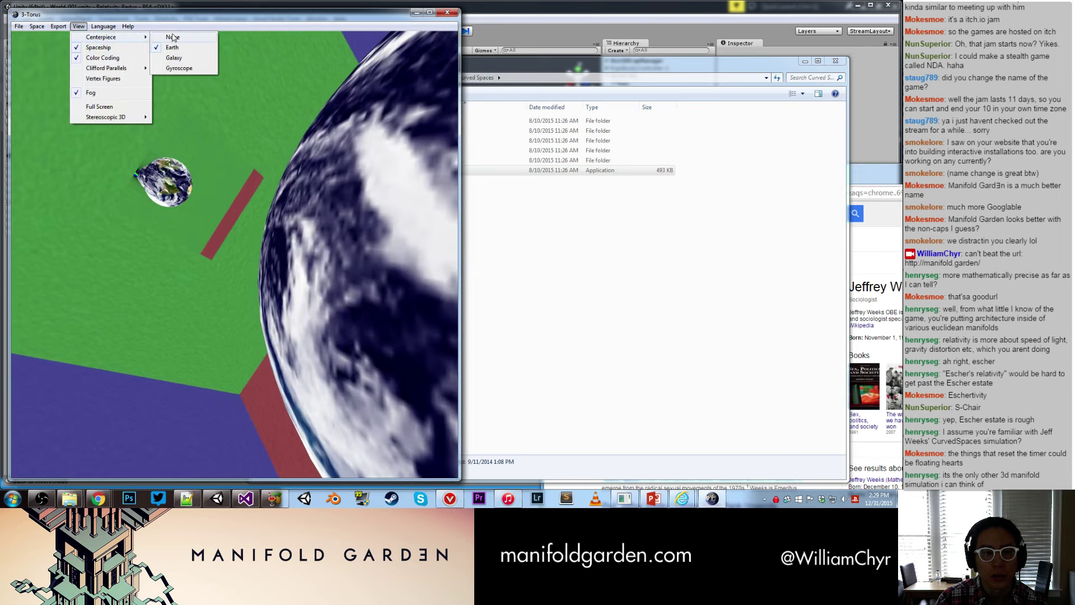
click(130, 50)
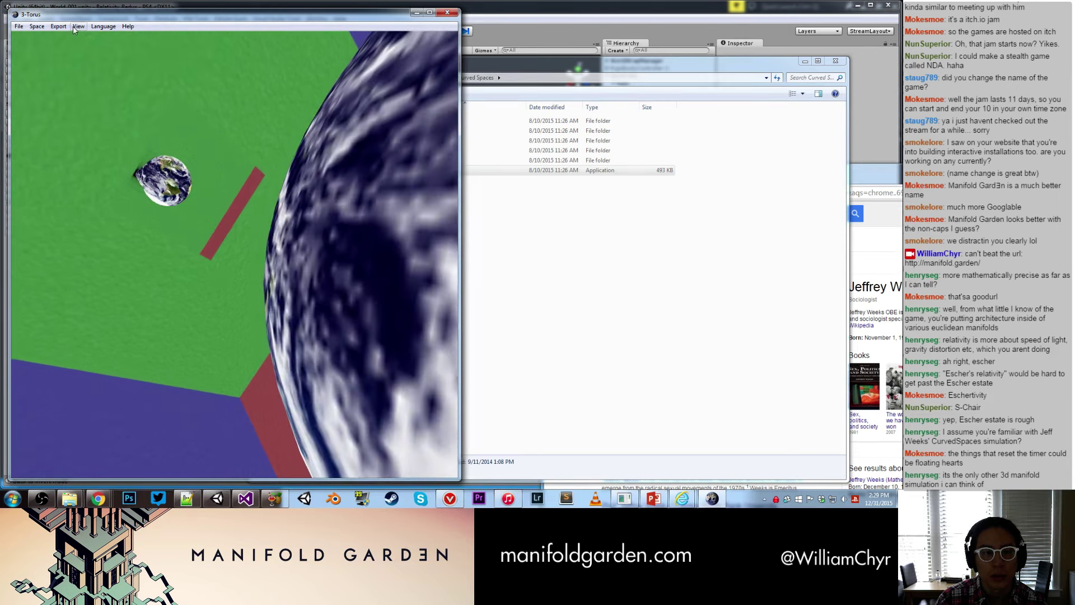
click(74, 26)
mouse_move(129, 71)
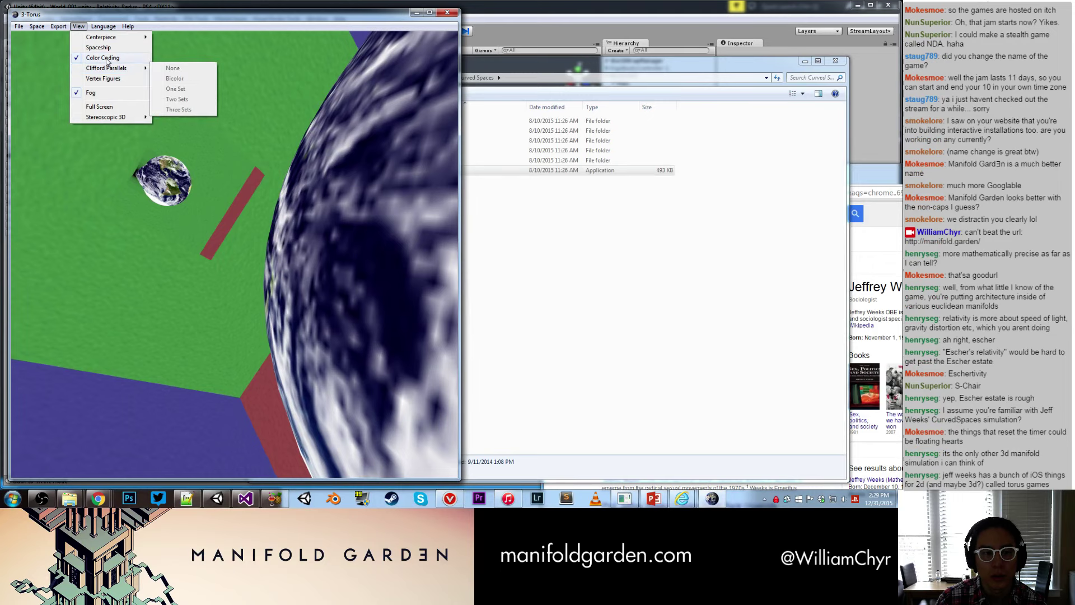
click(91, 93)
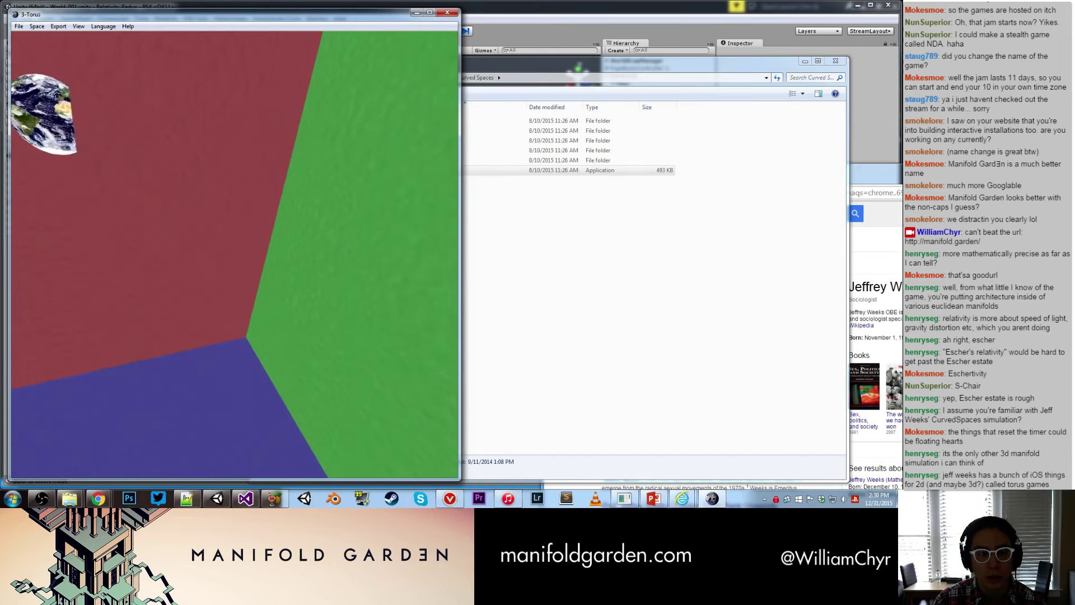
click(79, 26)
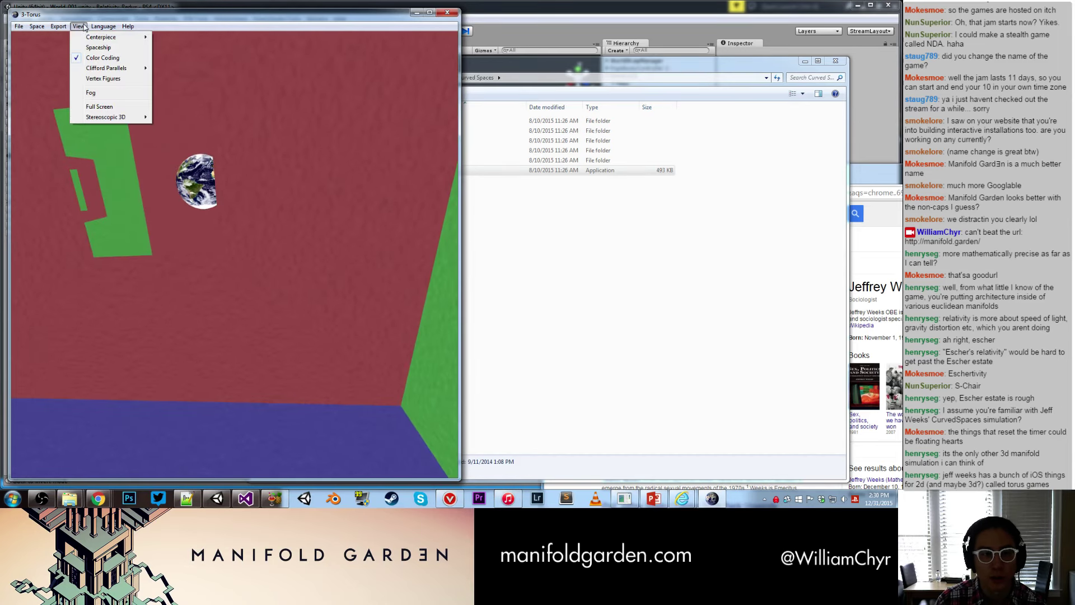
click(108, 48)
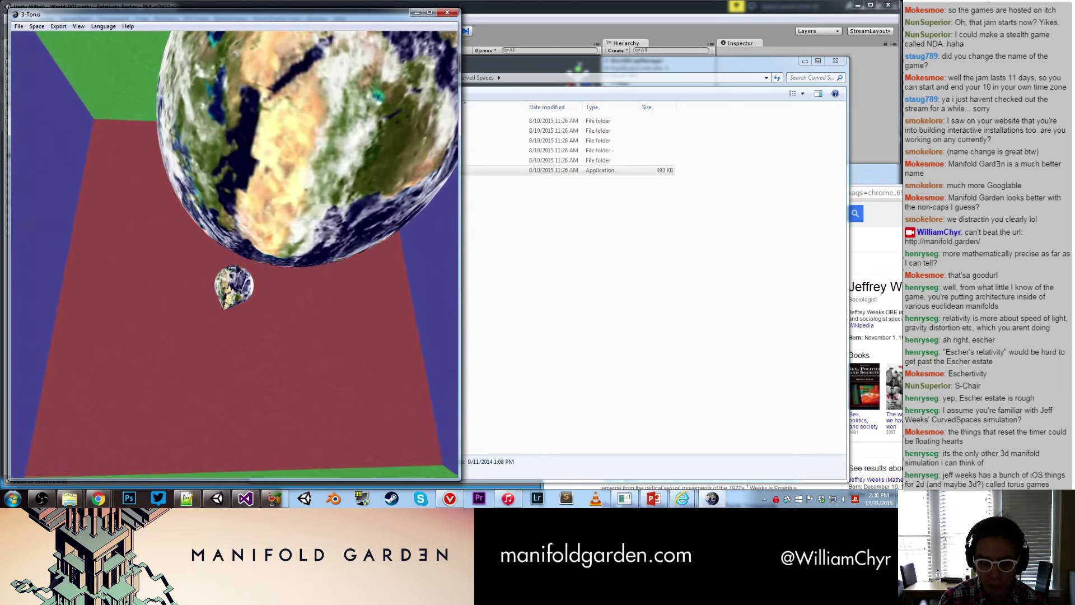
Step: Change the space to Spherical Cube.gen, then close Curved Spaces
click(64, 27)
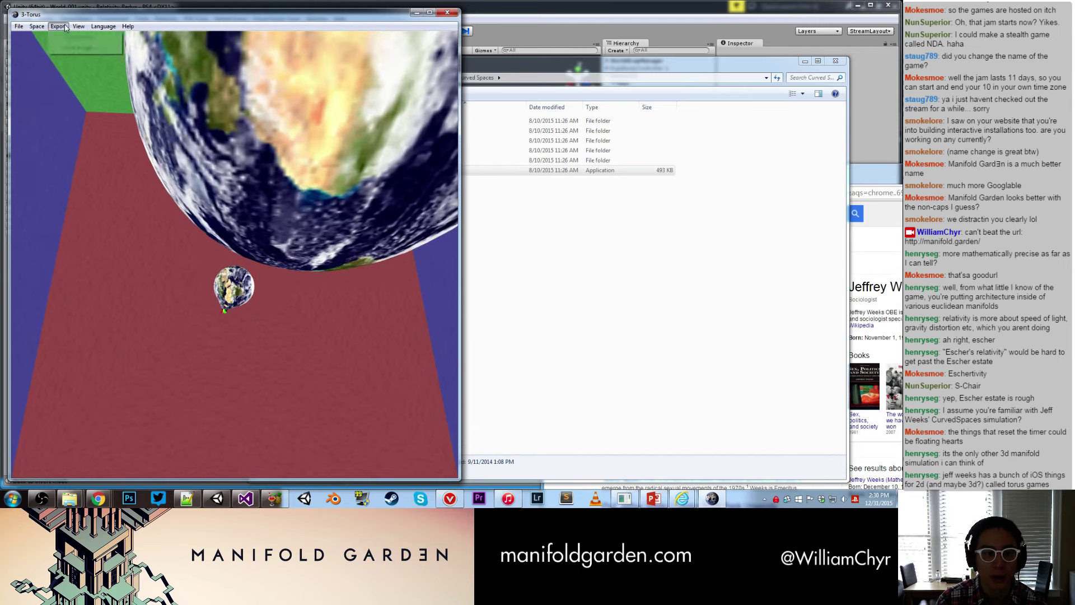
click(47, 37)
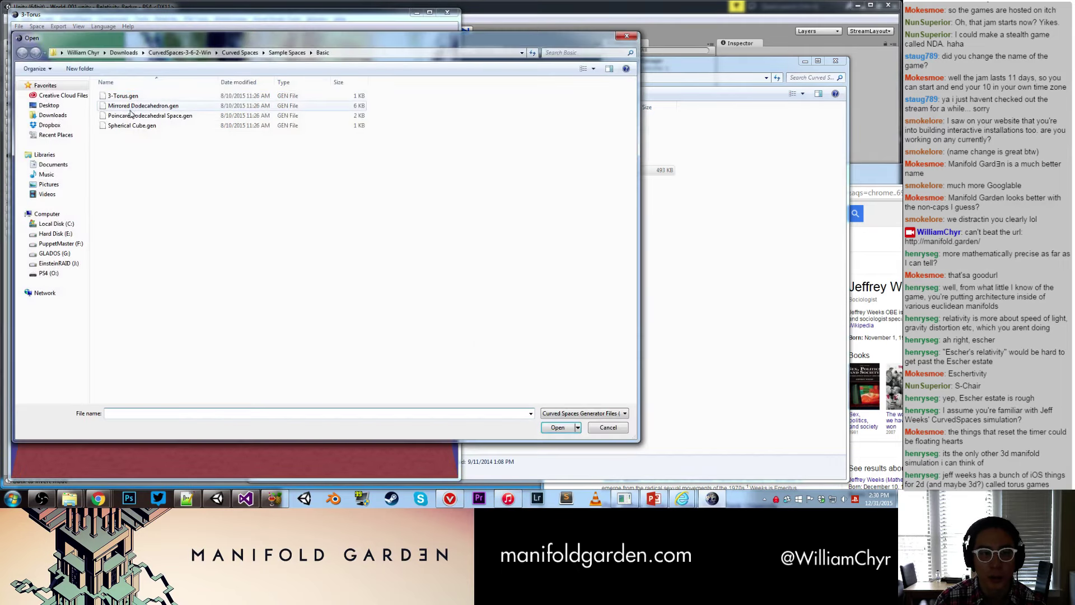
double_click(135, 126)
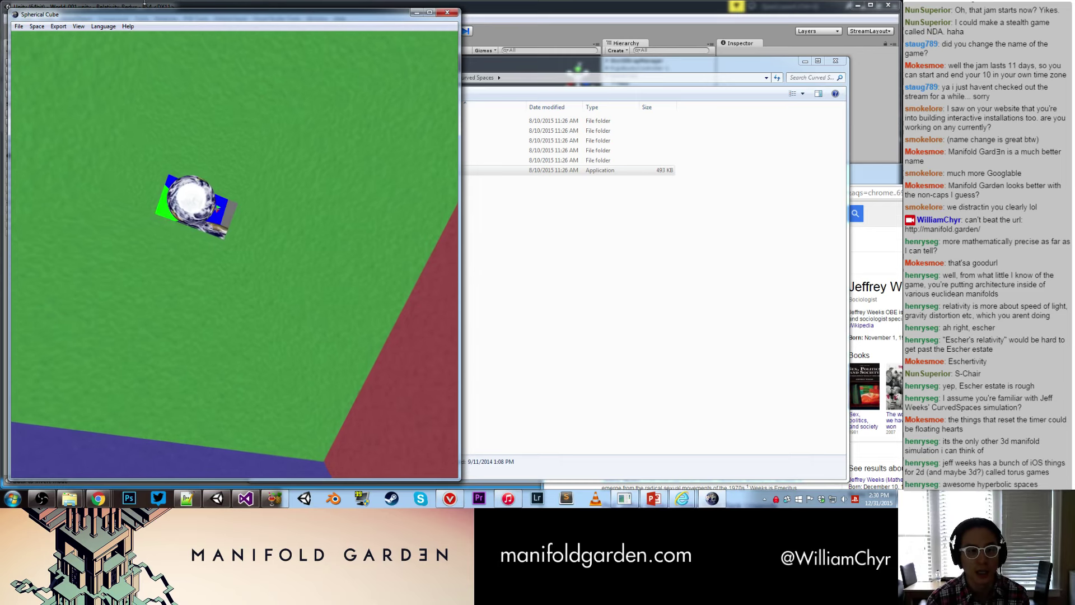
click(447, 13)
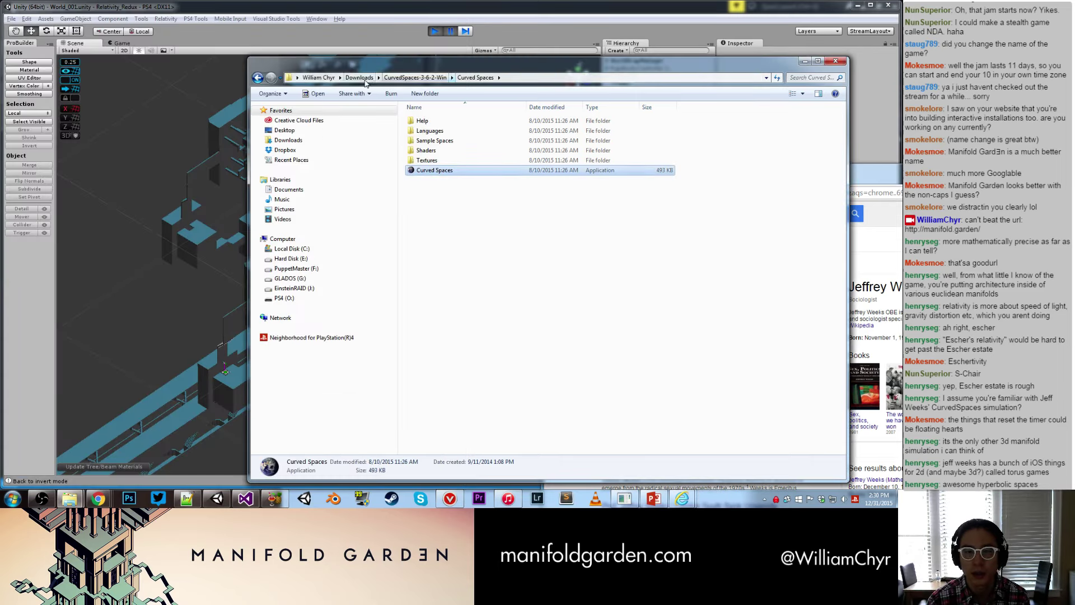
Step: Launch Torus Games.exe from its folder past the Run warning, moving Explorer aside
drag(366, 65, 0, 34)
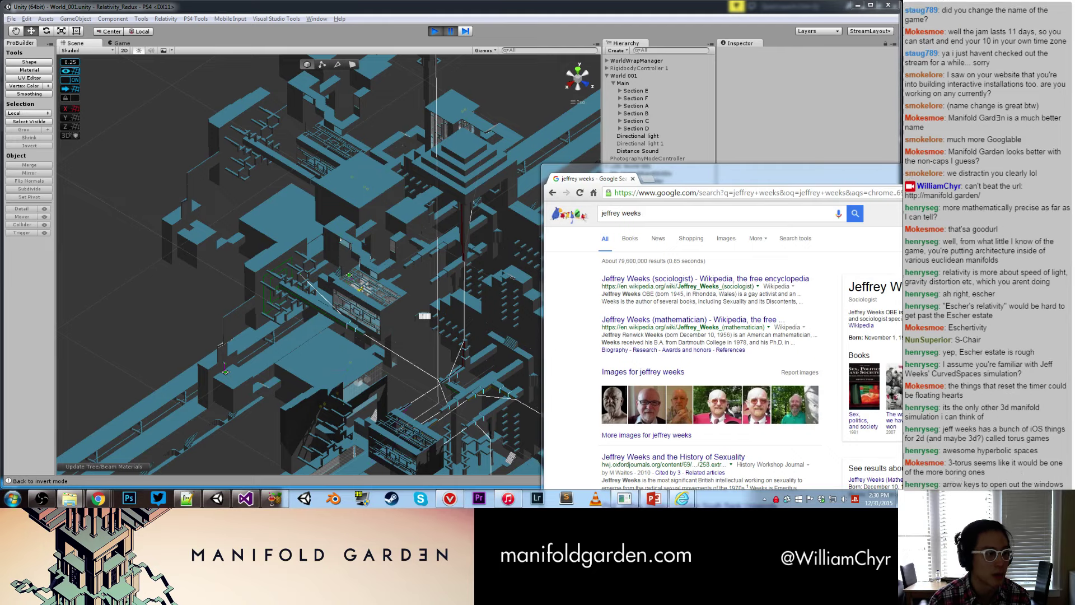
drag(0, 55, 364, 41)
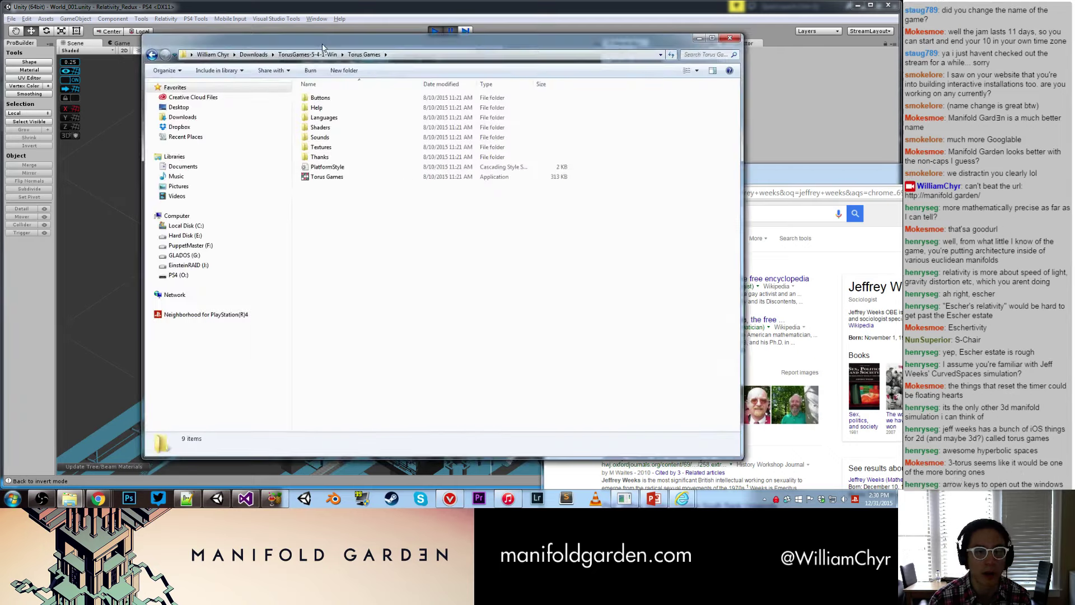
double_click(332, 180)
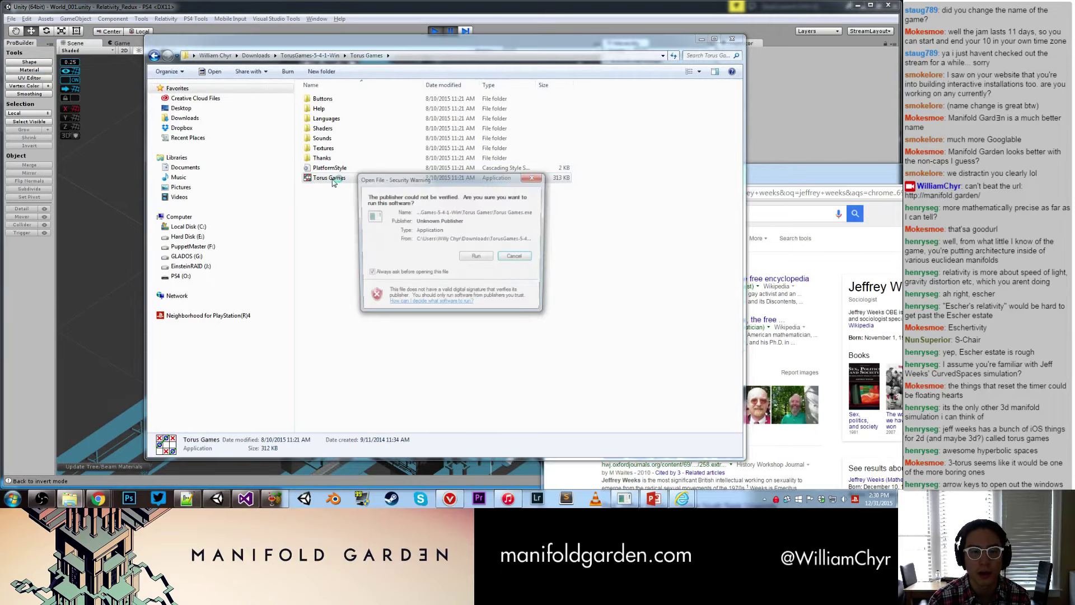
click(478, 258)
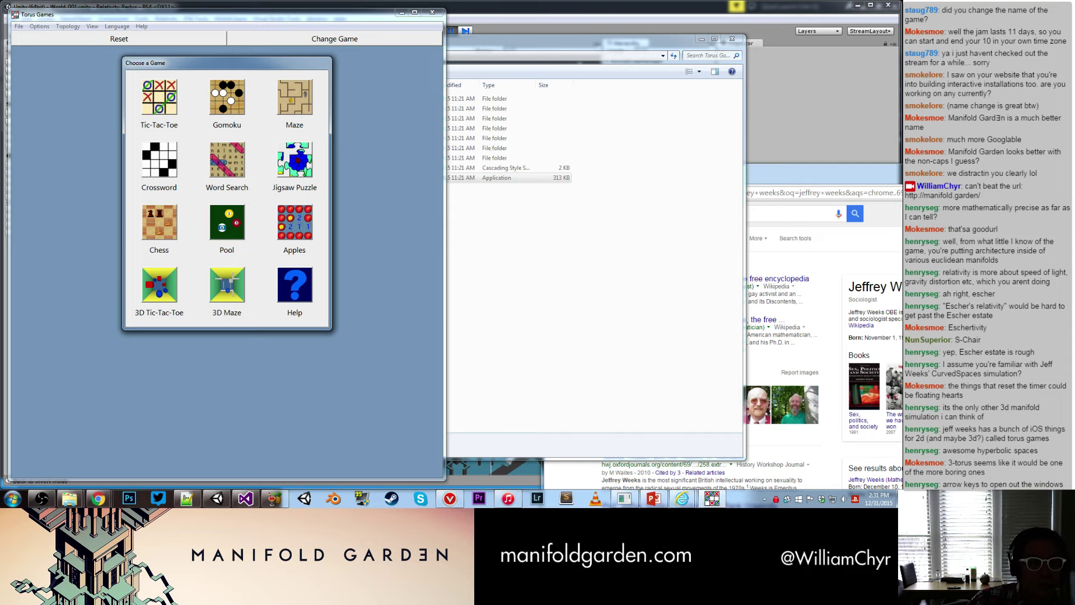
drag(546, 42, 0, 51)
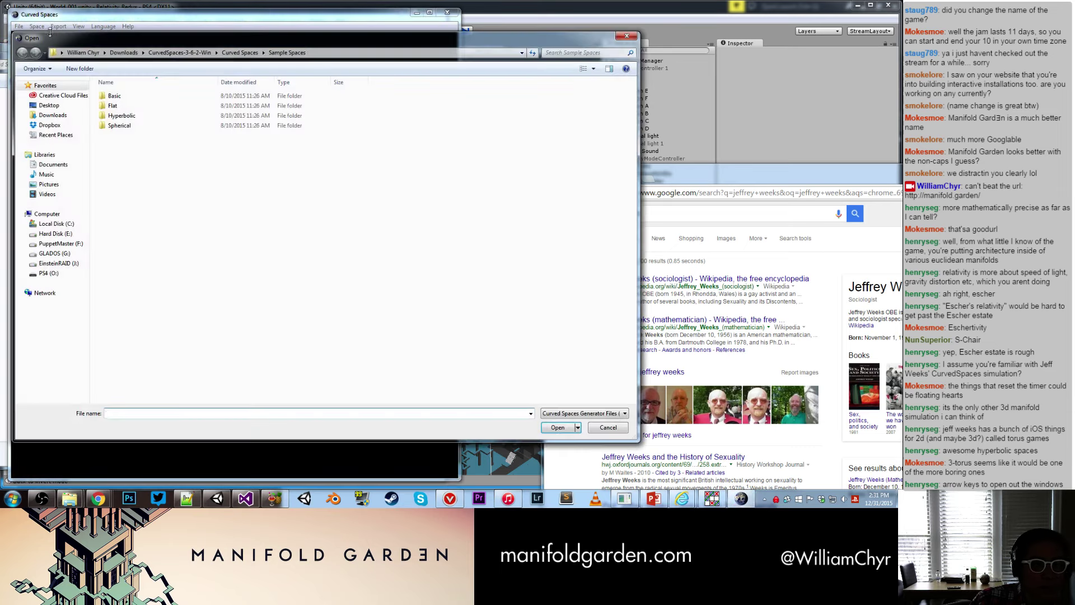
Step: Open the Basic folder and load Spherical Cube.gen
double_click(155, 98)
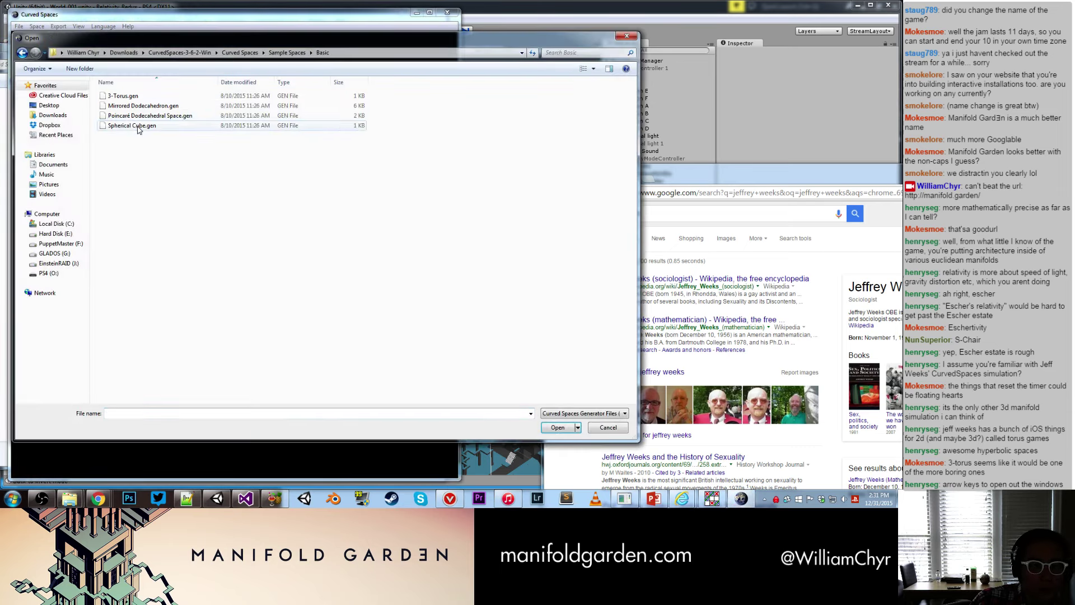
double_click(138, 126)
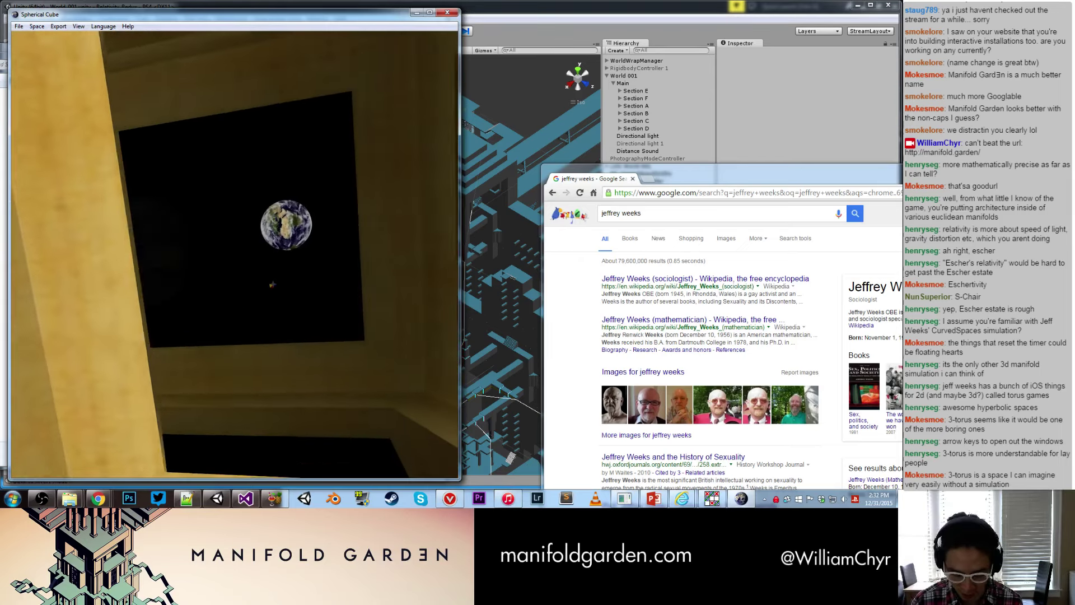
Step: Close Curved Spaces, start the 3D Maze in Half-Turn Space, and explore the tiled maze
click(454, 12)
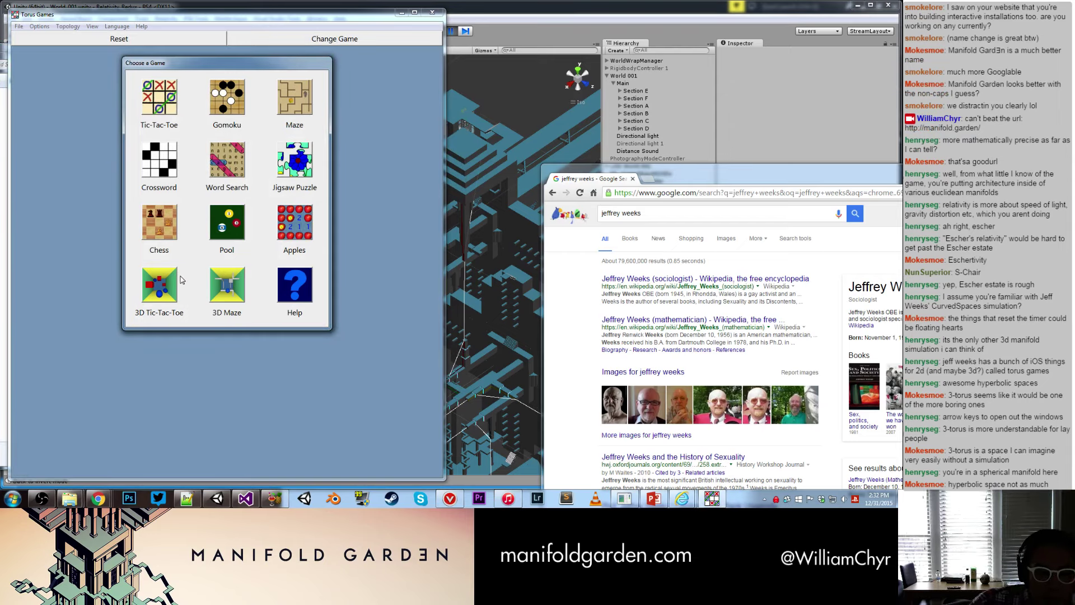
click(236, 286)
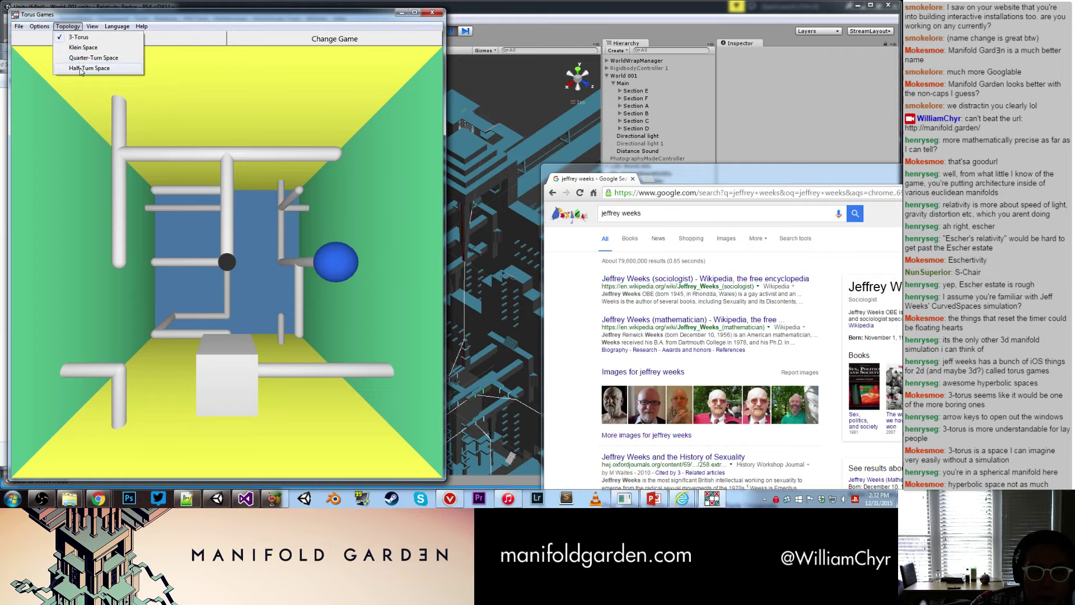
click(82, 68)
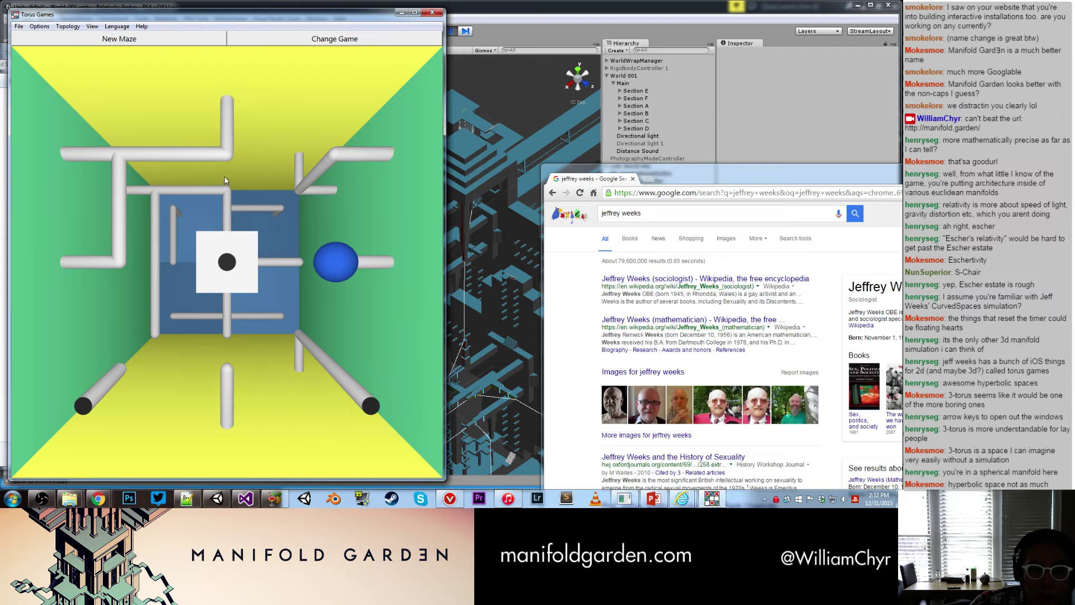
key(Up)
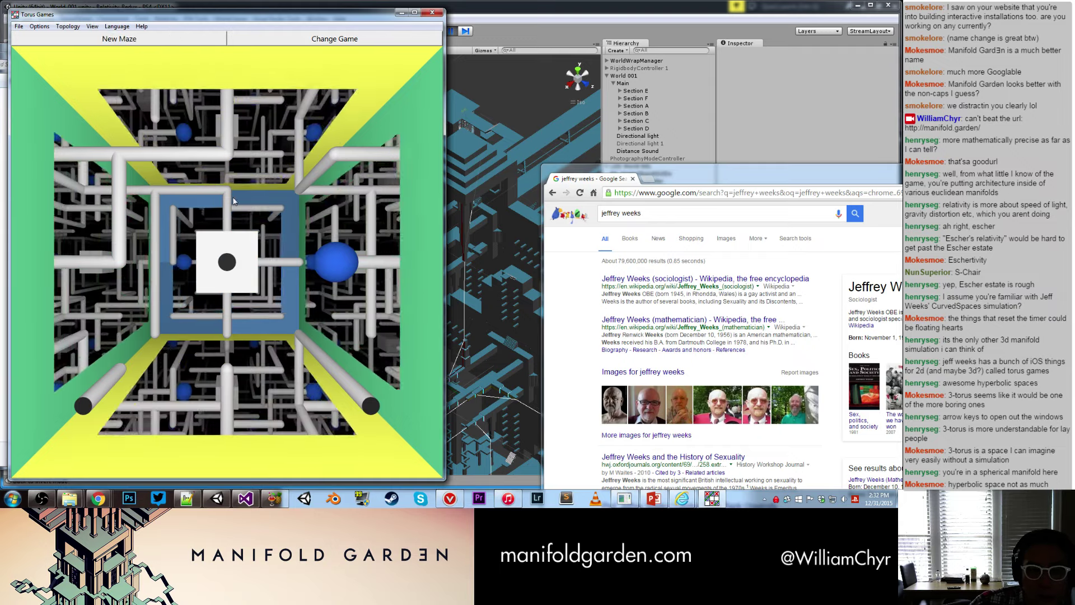
drag(233, 201, 266, 309)
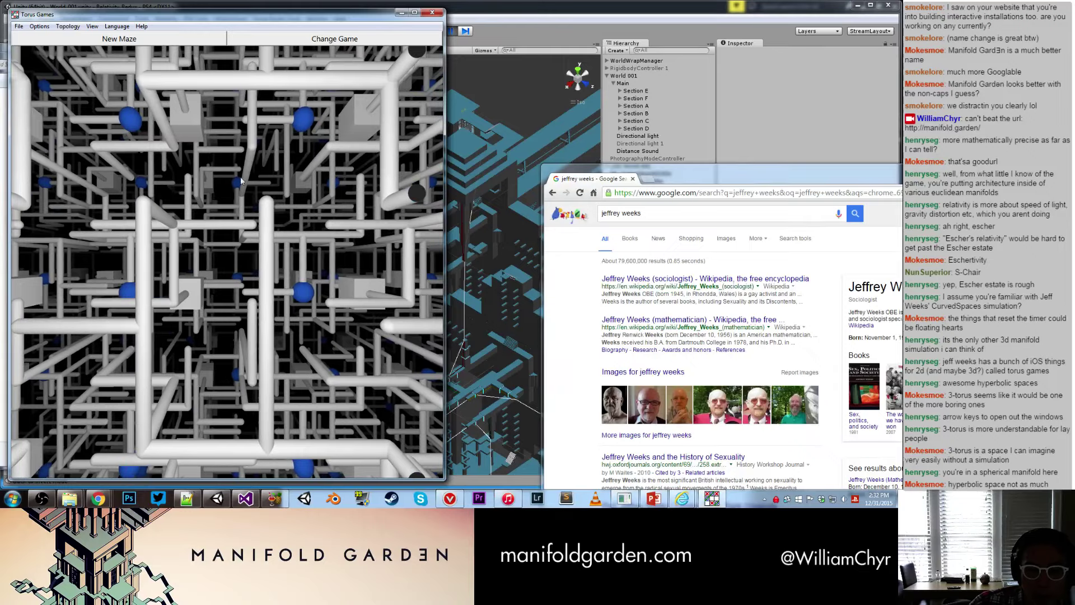
mouse_move(240, 177)
mouse_down()
mouse_move(265, 315)
mouse_move(211, 263)
mouse_move(246, 279)
mouse_move(220, 237)
mouse_move(227, 287)
mouse_move(211, 292)
mouse_move(211, 331)
mouse_move(222, 387)
mouse_move(277, 442)
mouse_move(264, 308)
mouse_move(180, 364)
mouse_move(297, 246)
mouse_move(233, 172)
mouse_up()
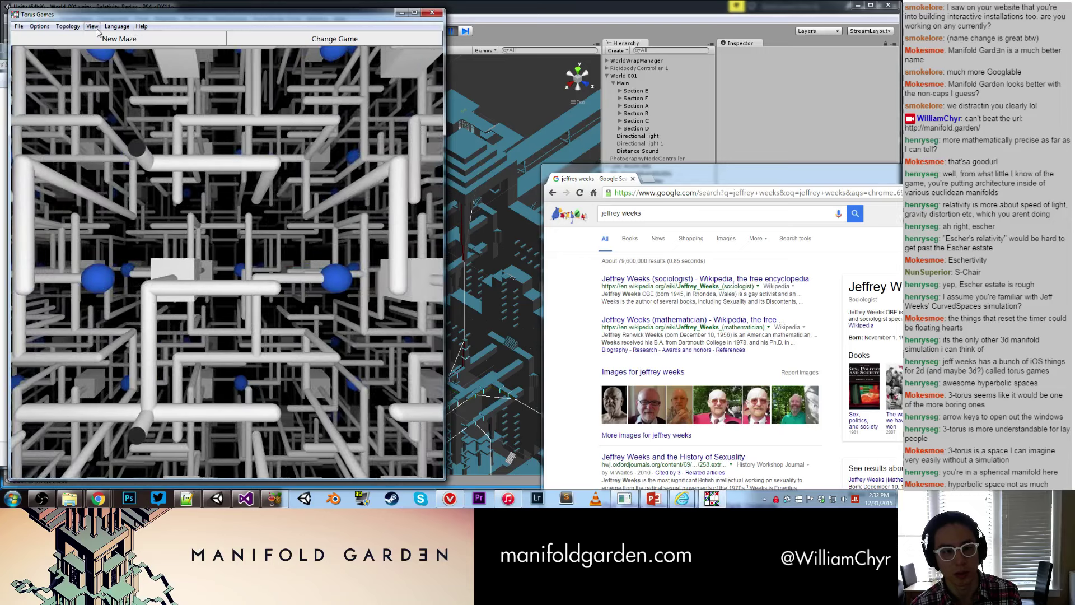
Step: Toggle between Fundamental Cube and Tiling views, end on Fundamental Cube, and minimise Torus Games
click(110, 46)
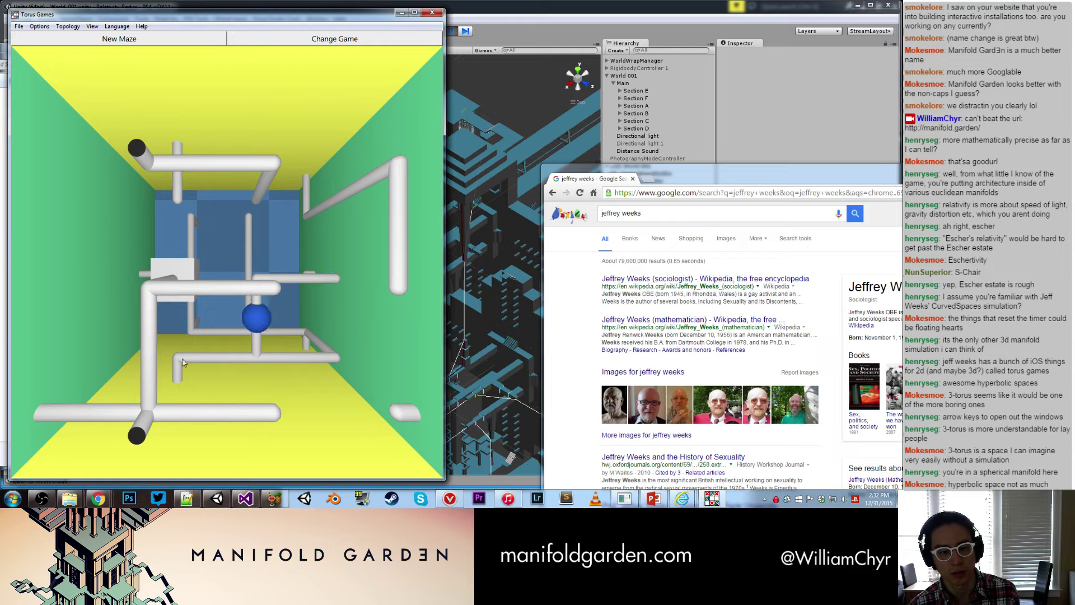
drag(281, 208, 299, 473)
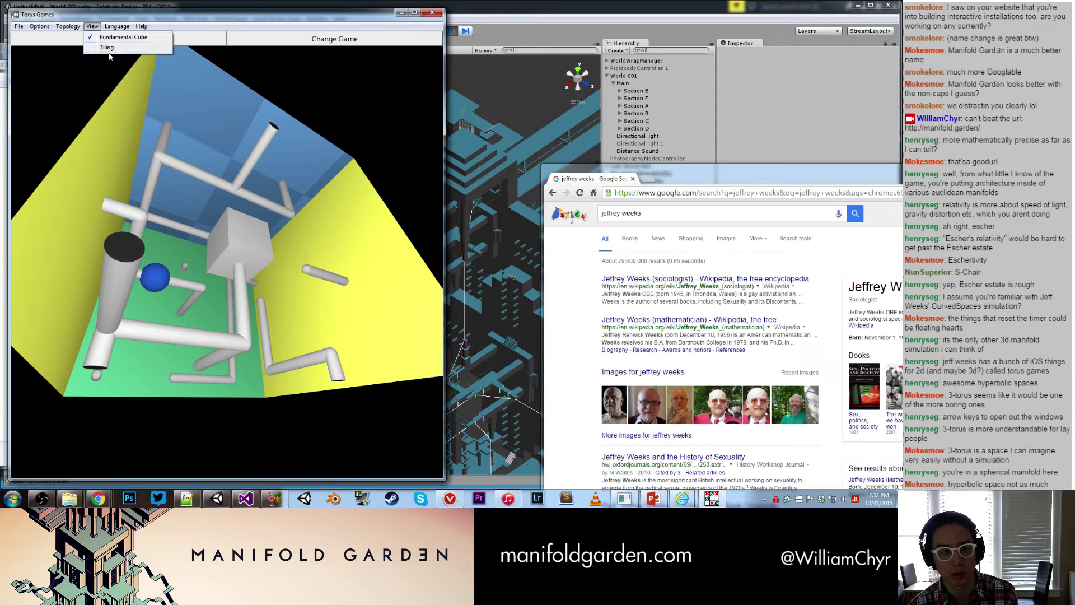
click(108, 48)
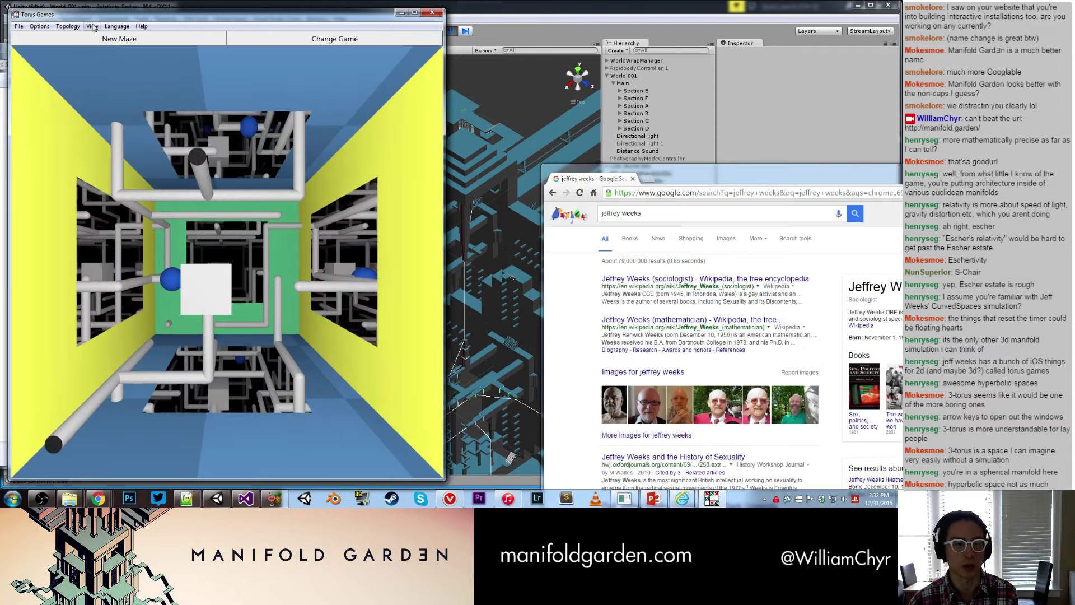
click(92, 27)
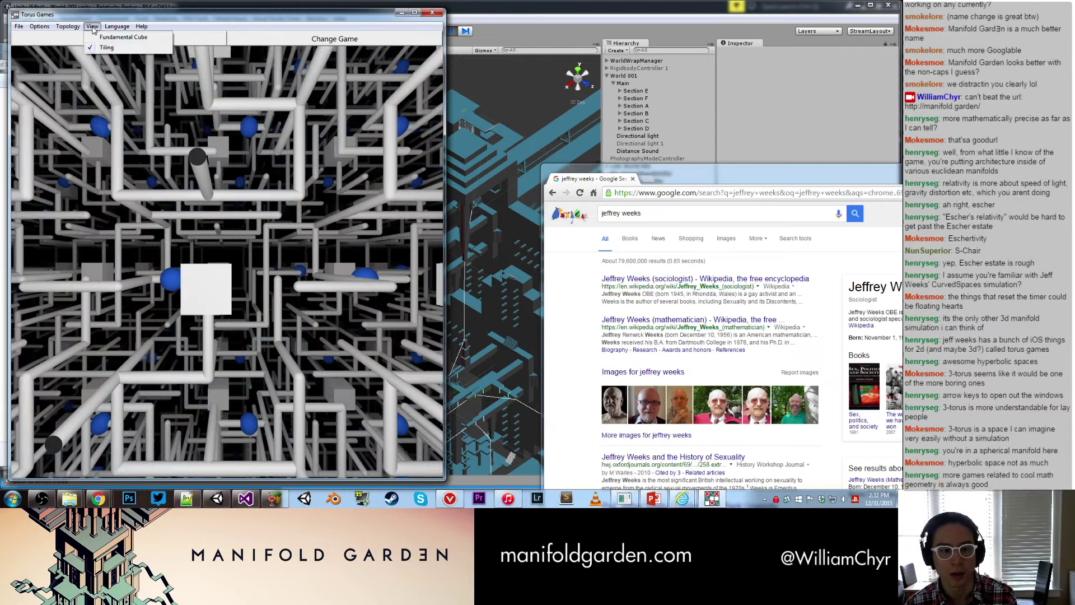
click(112, 38)
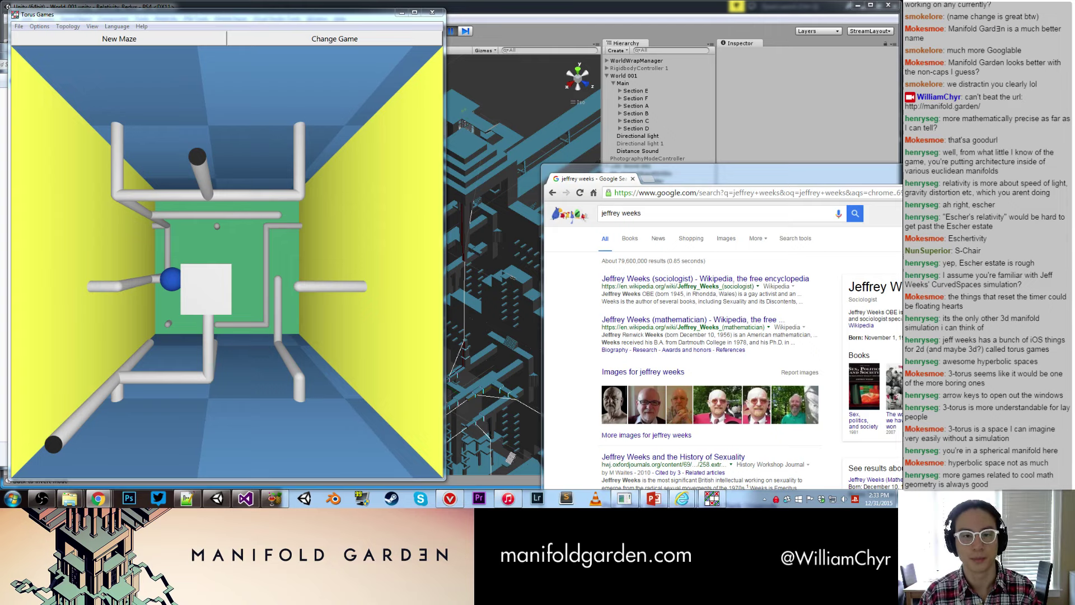
click(402, 14)
Step: Bring the Unity editor forward and start the World_001 game running
drag(667, 175, 901, 152)
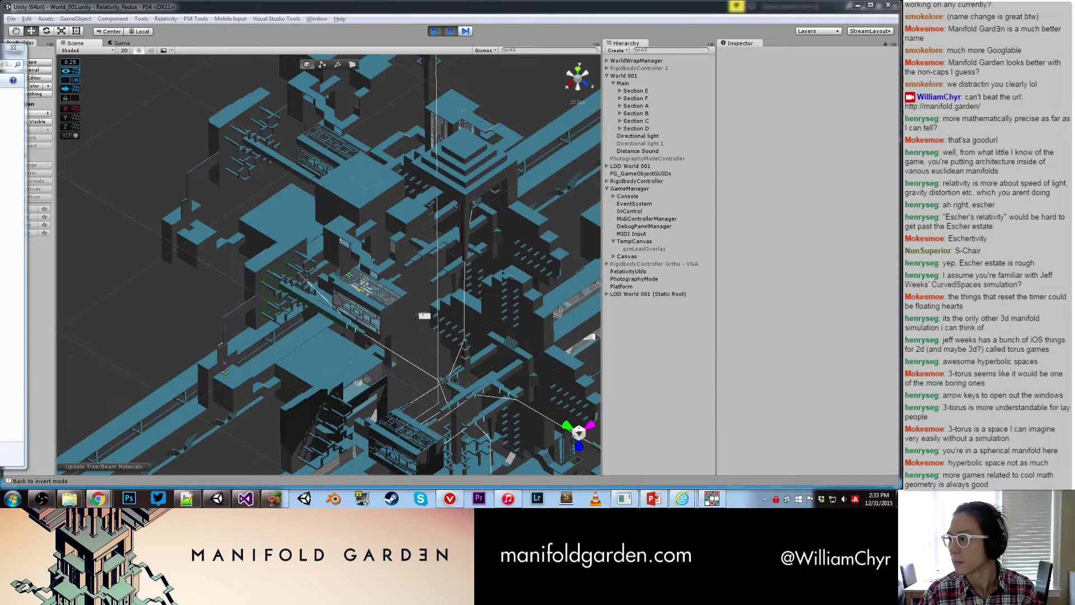
click(149, 216)
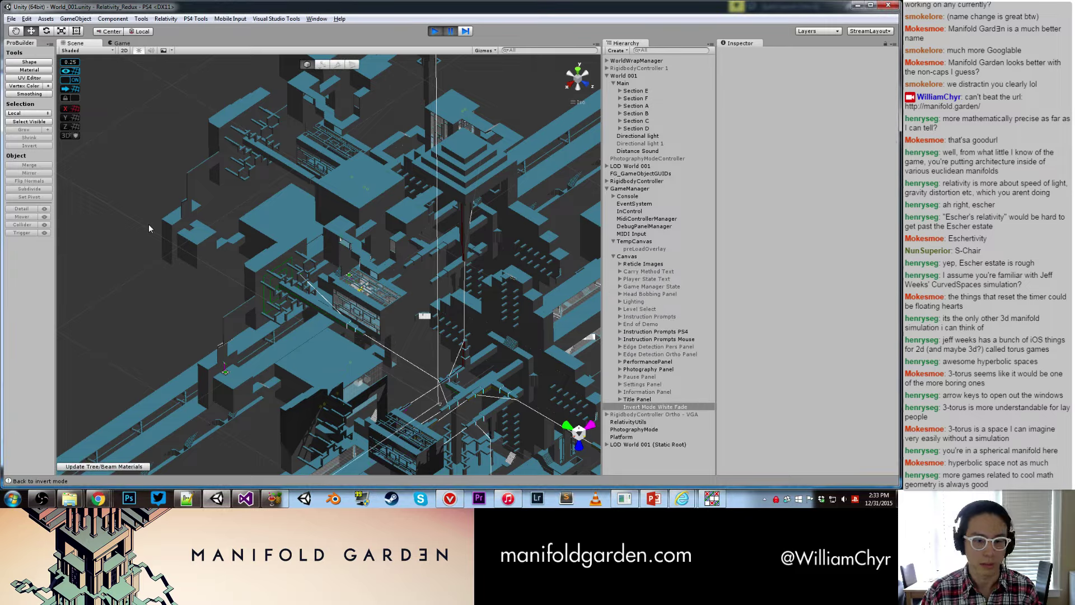
key(ctrl+shift+p)
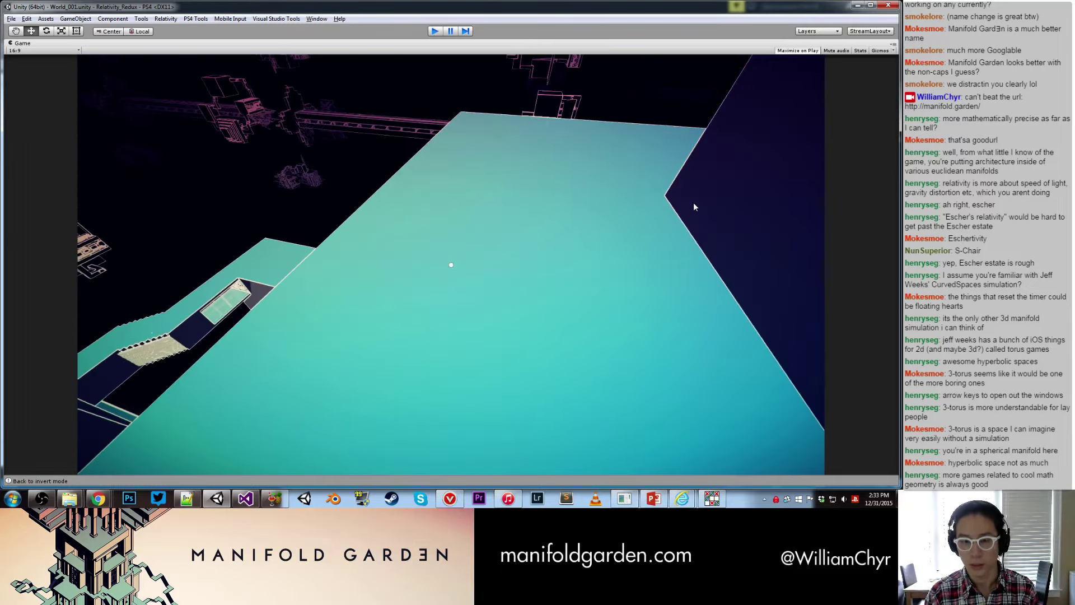
Step: Change the fade line to 't -= 2.0f * Time.deltaTime;', save, and return to Unity
click(245, 497)
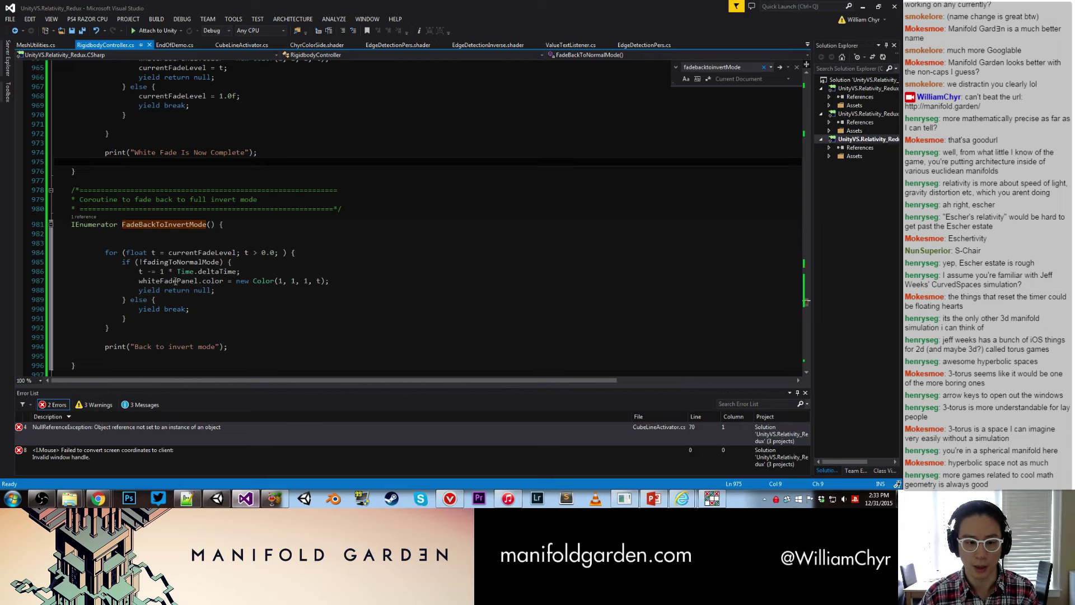
click(198, 271)
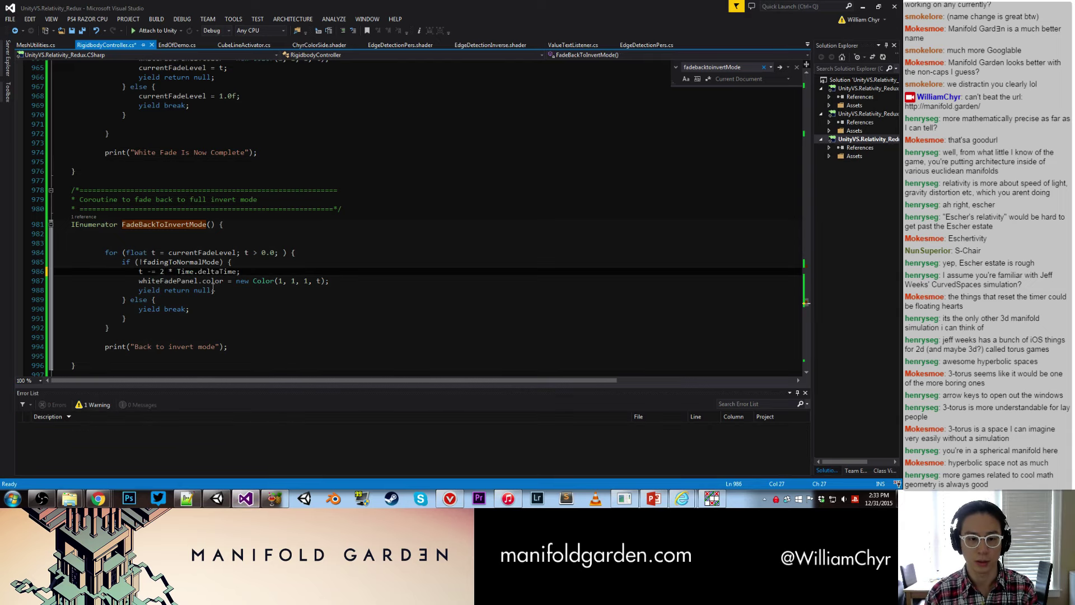
key(ctrl+s)
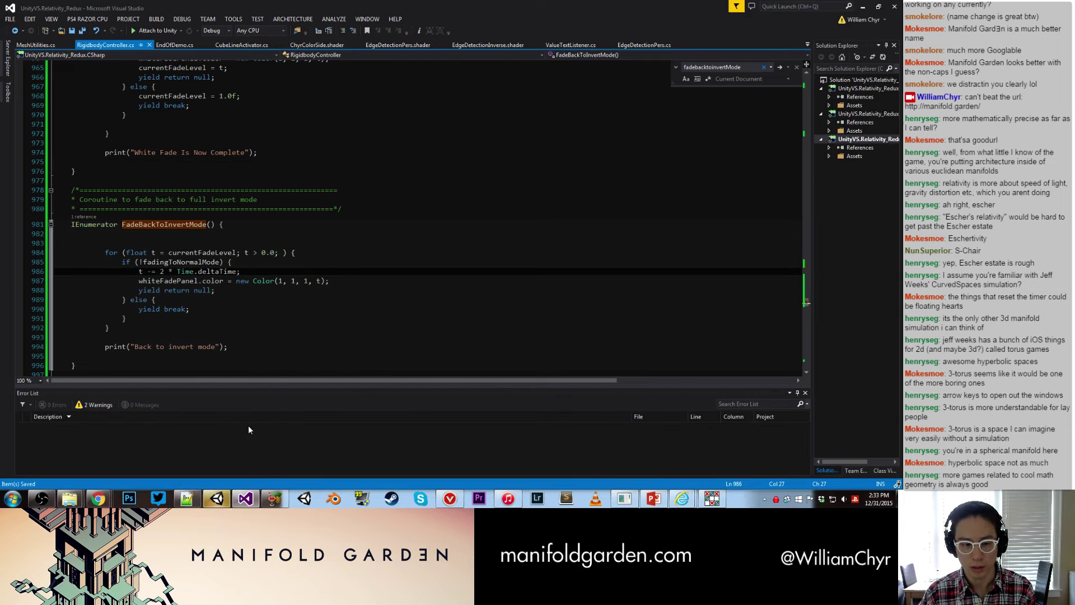
text(.0f)
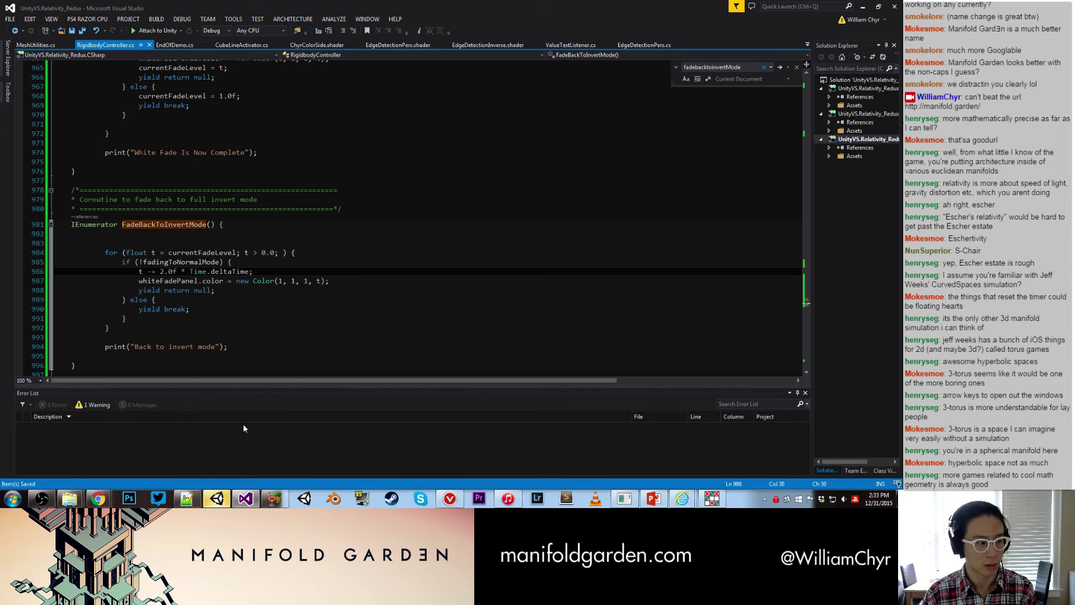
key(alt+Tab)
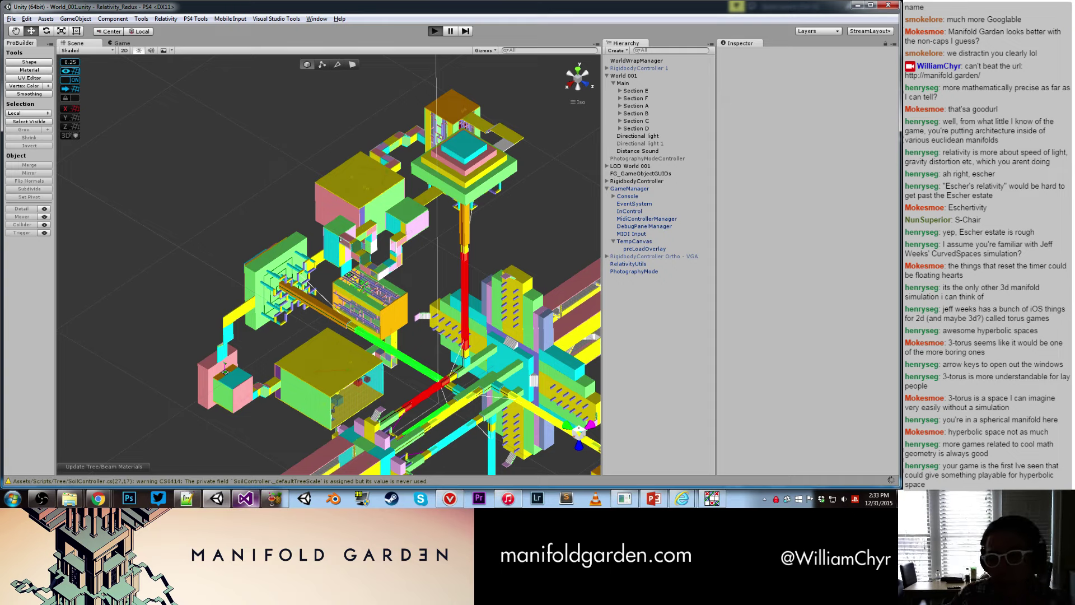
Step: Start playing, walk beside the box, toggle the palette, and cross the grid-covered pool
mouse_move(246, 498)
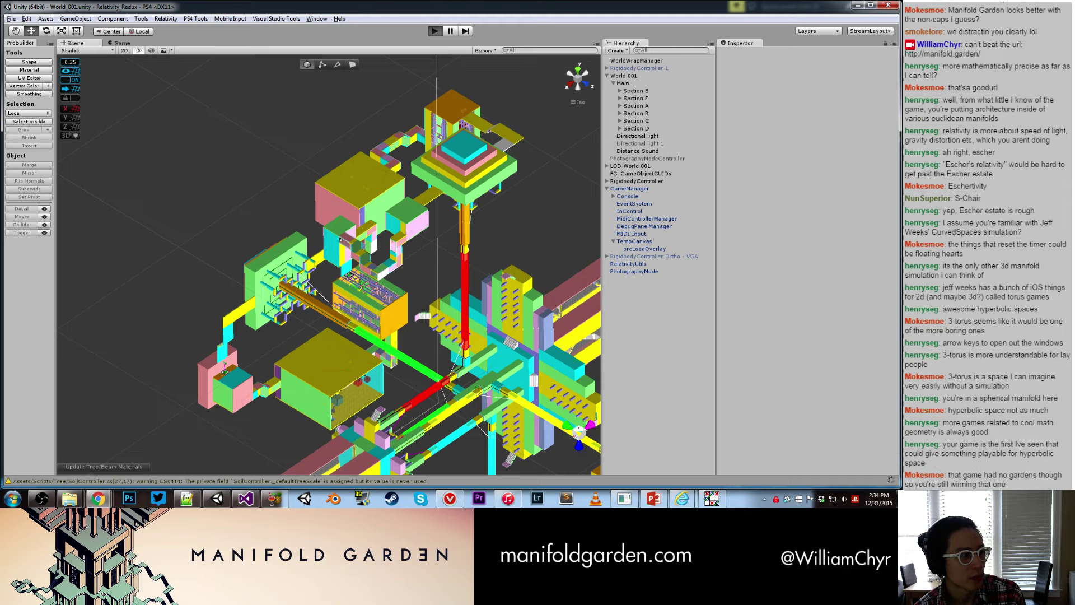
key(ctrl+p)
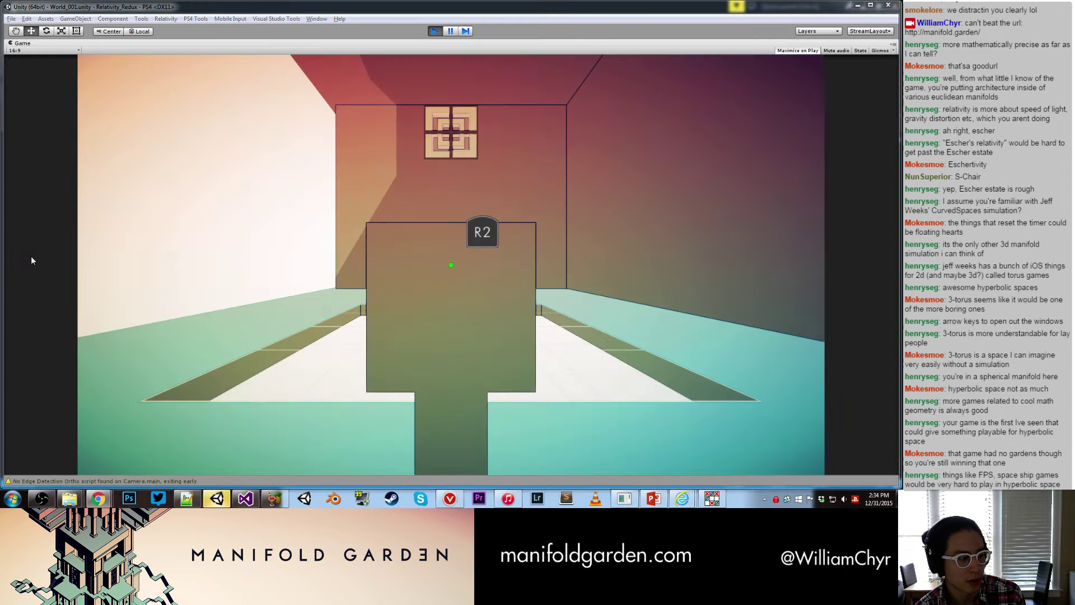
click(192, 240)
key(d)
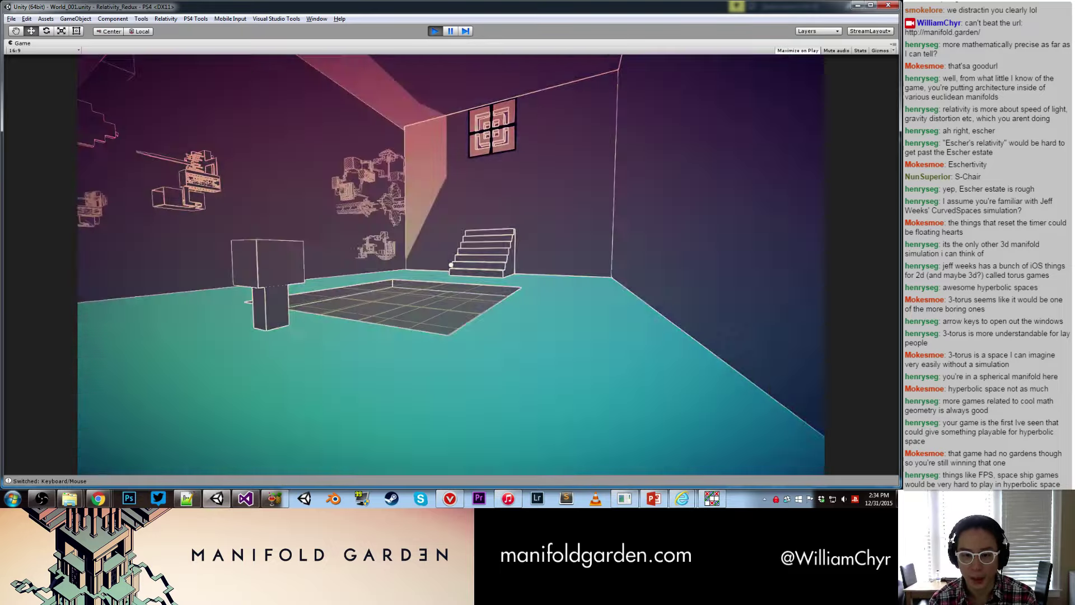
key(w)
key(w)
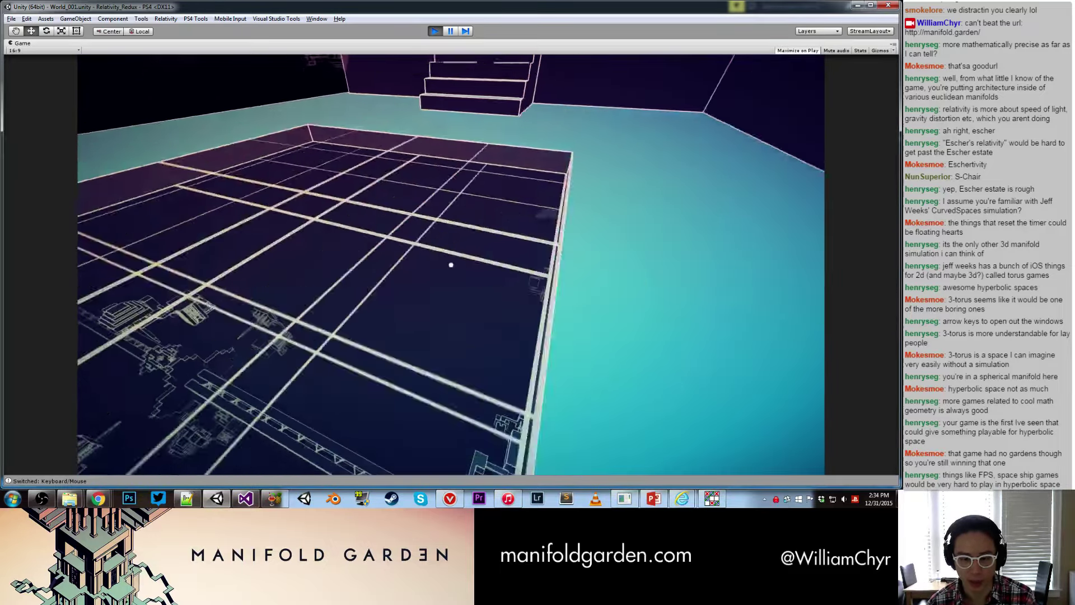
key(w)
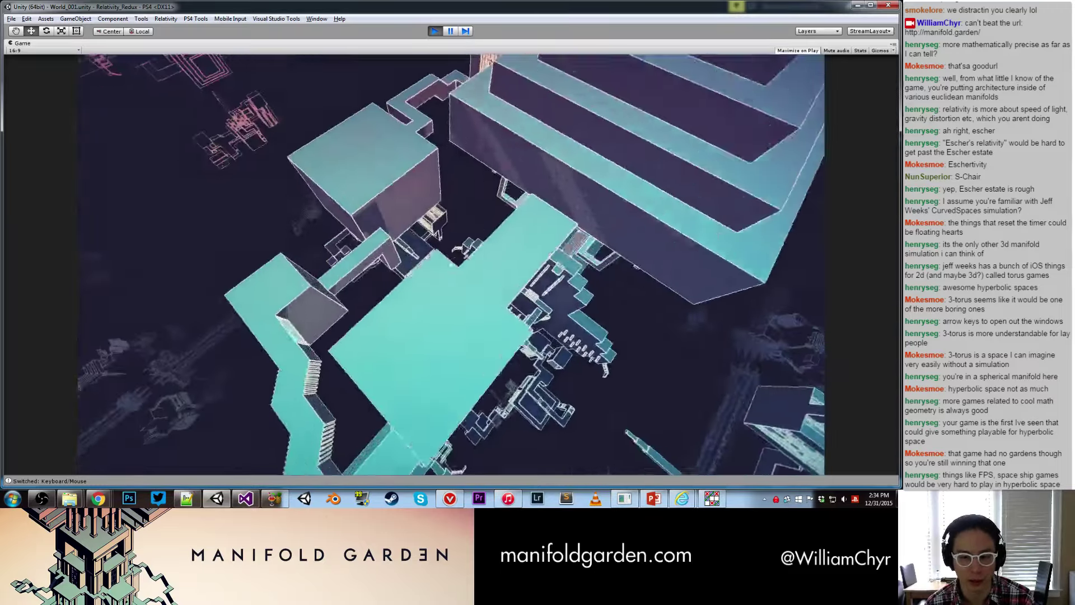
Step: Walk across the teal platforms and in among the purple pillars
key(w)
key(w)
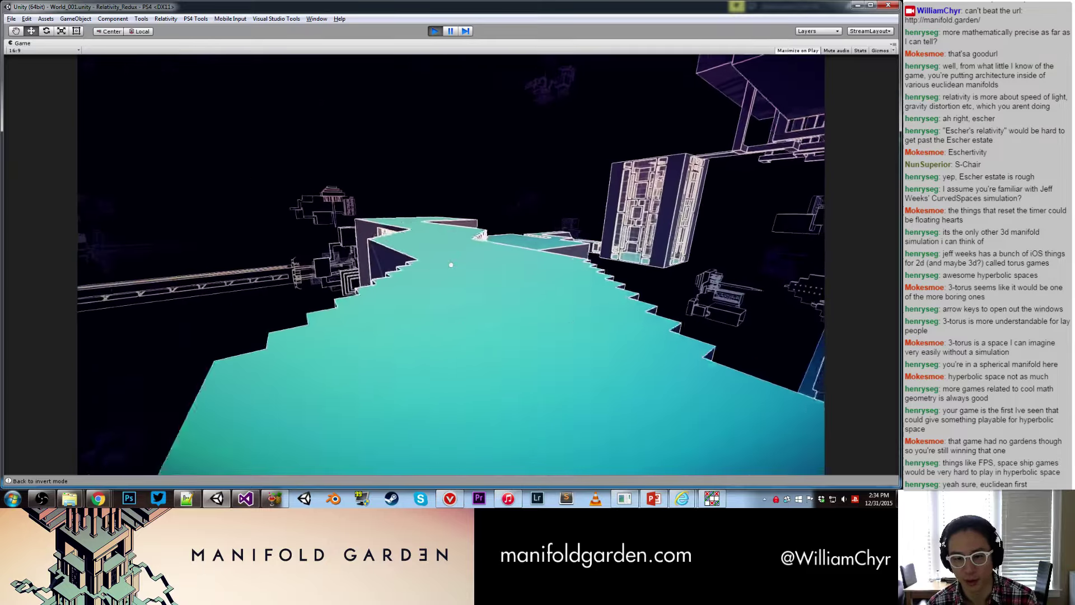
key(w)
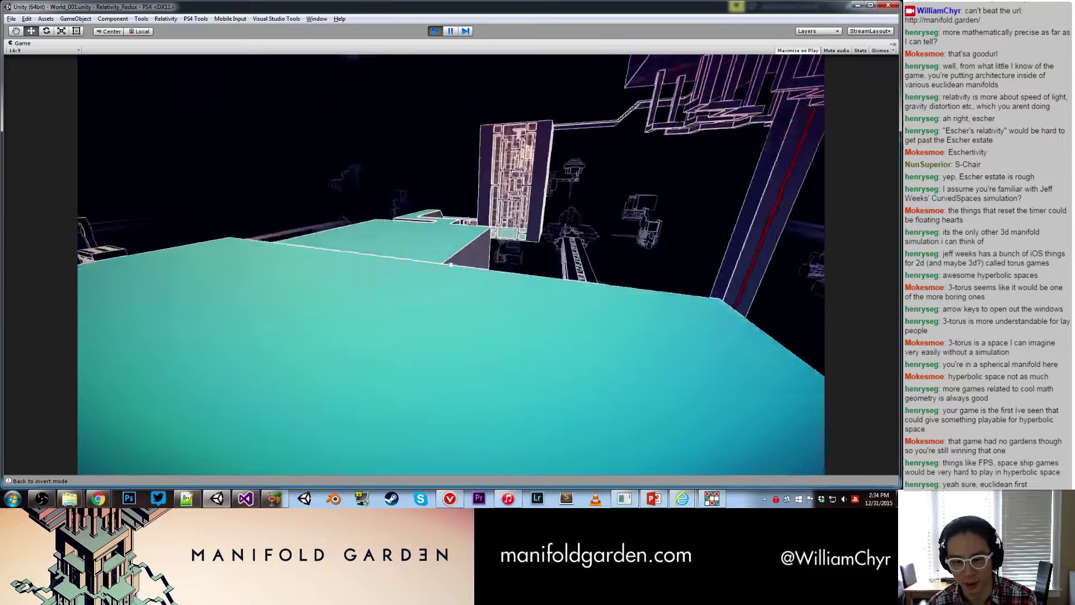
key(w)
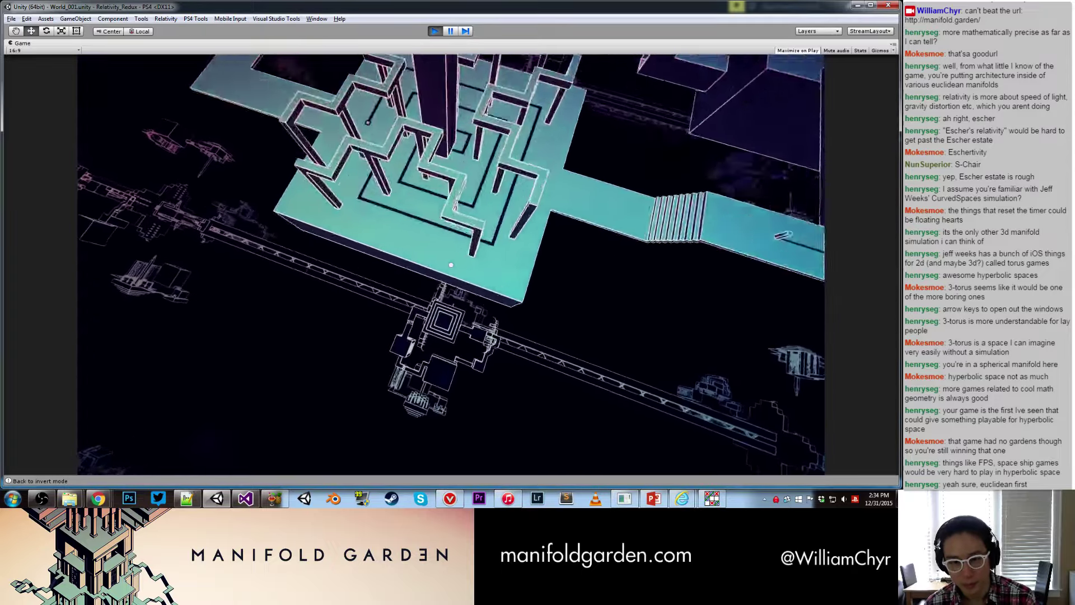
key(w)
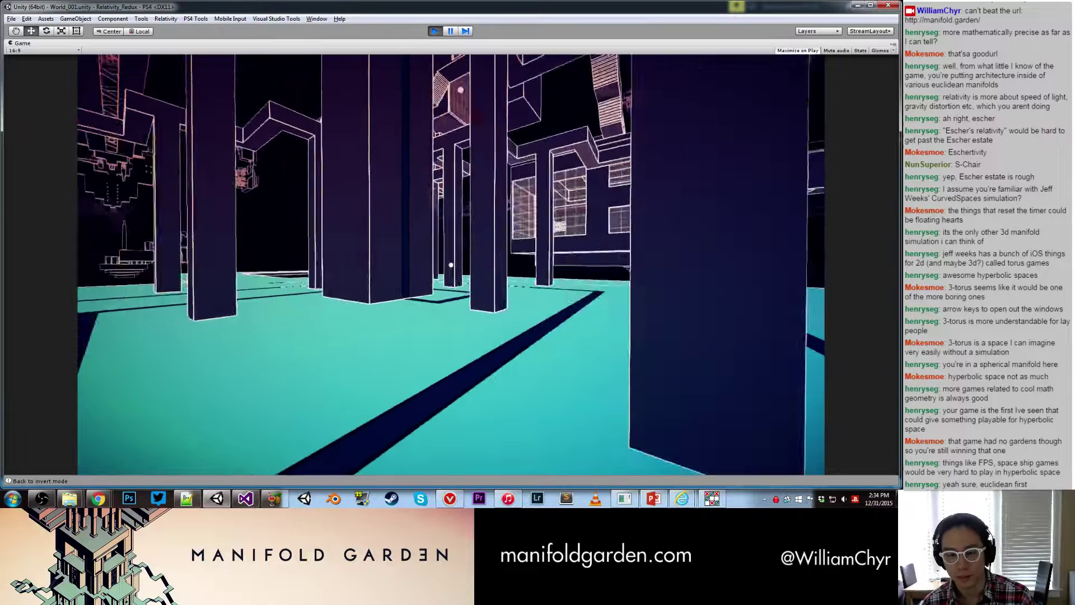
key(w)
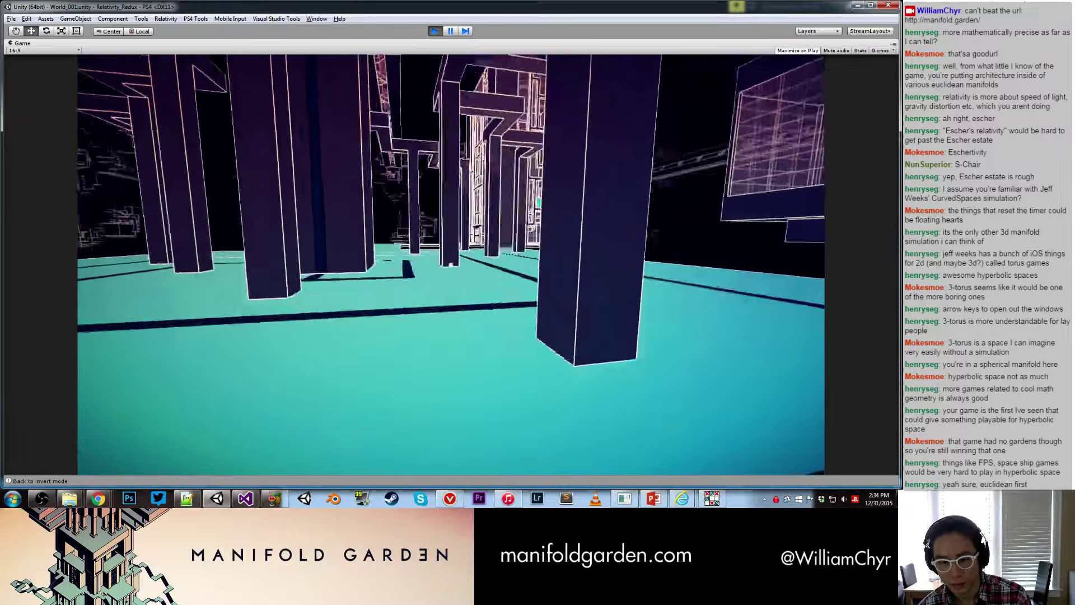
key(w)
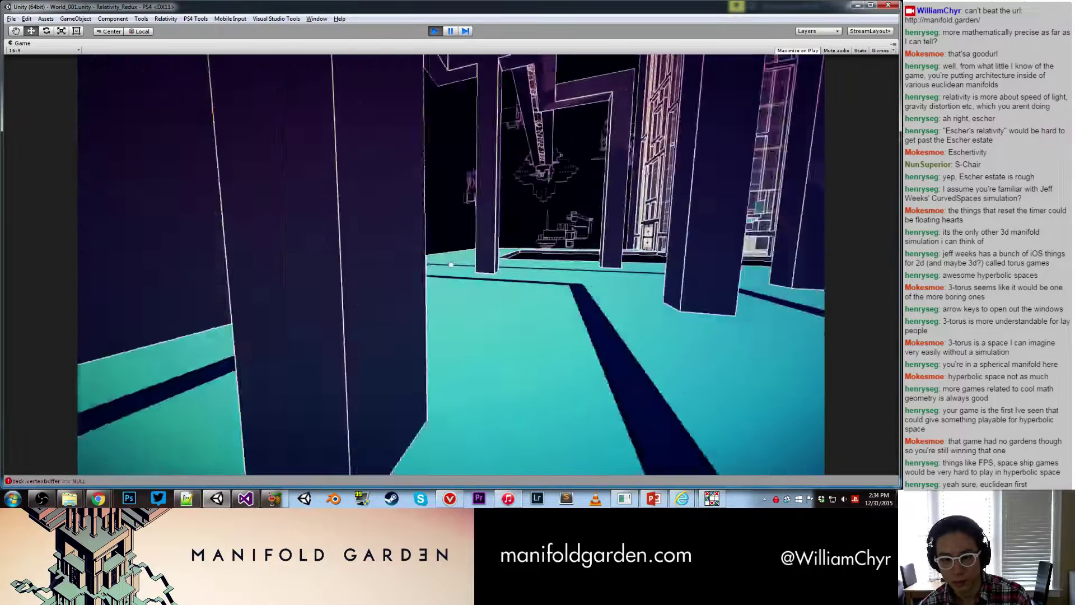
key(w)
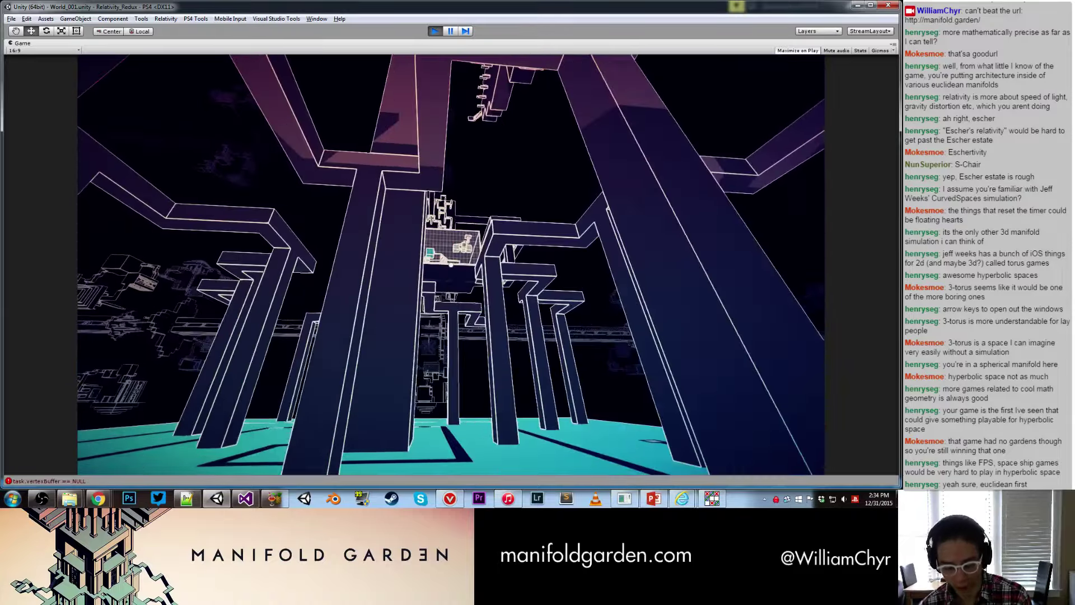
Step: Walk past the arches up the stairs, fade back to invert mode, and stop playing
key(w)
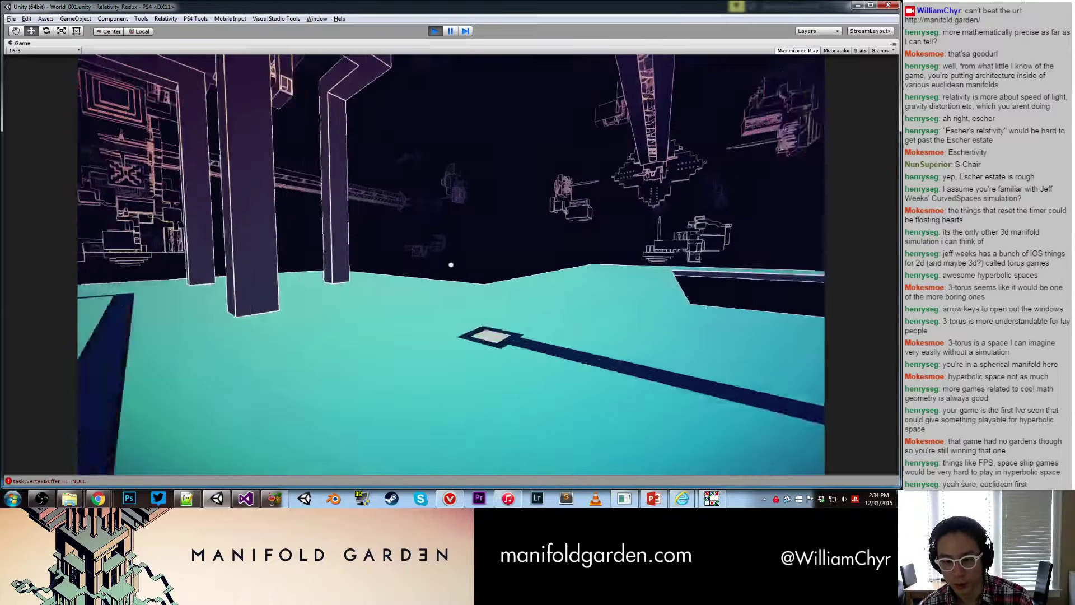
key(w)
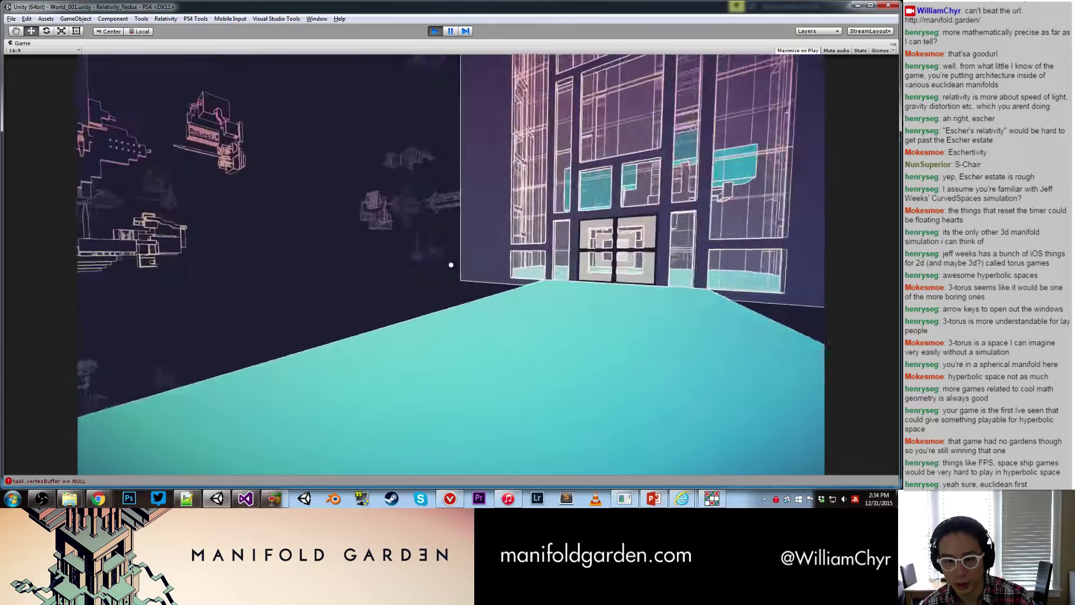
key(w)
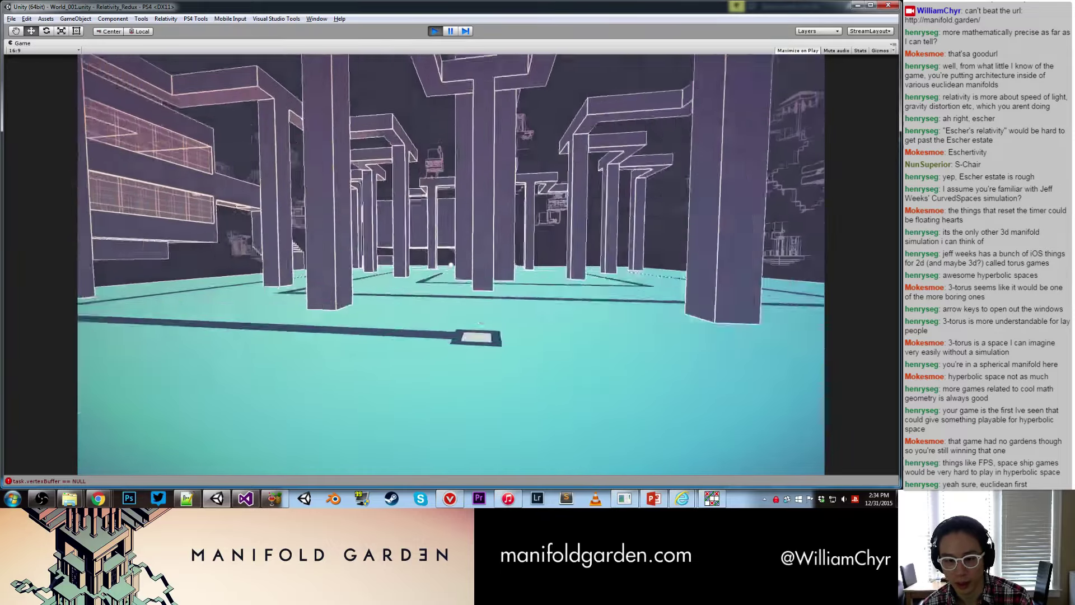
key(w)
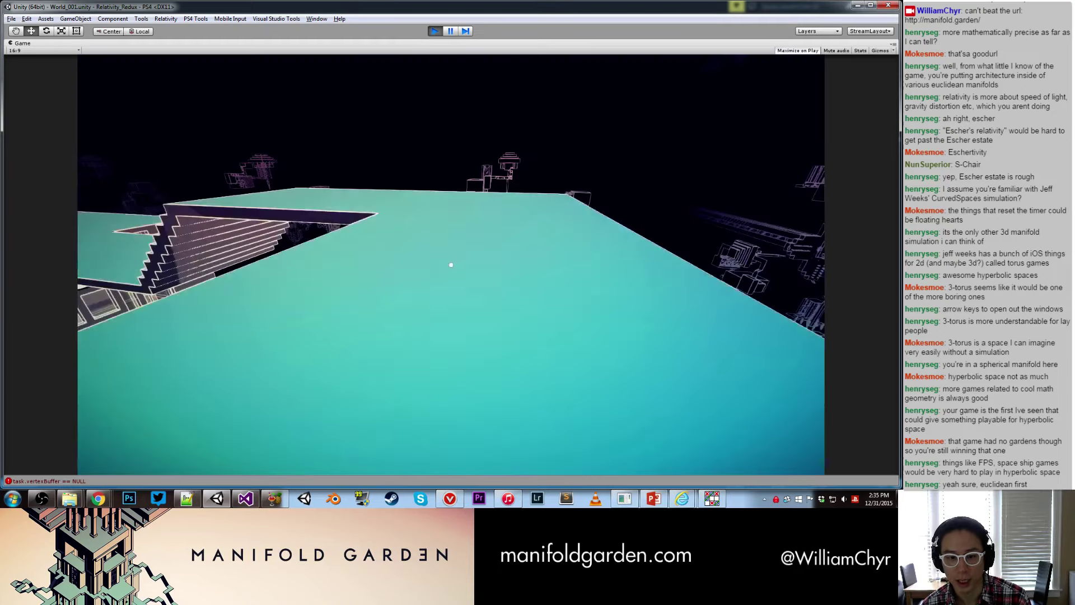
key(w)
key(w)
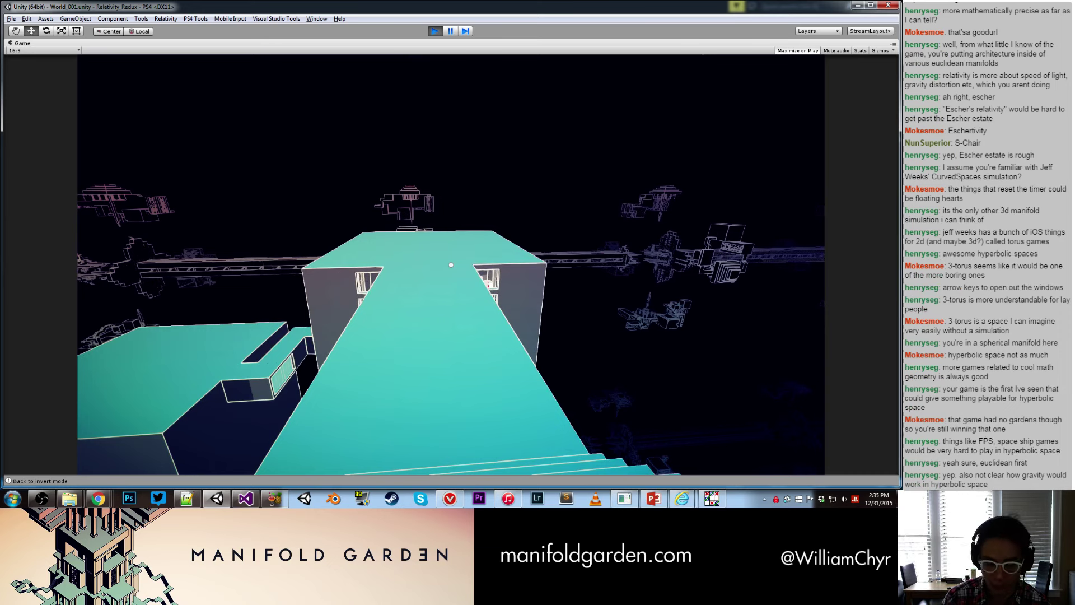
key(ctrl+p)
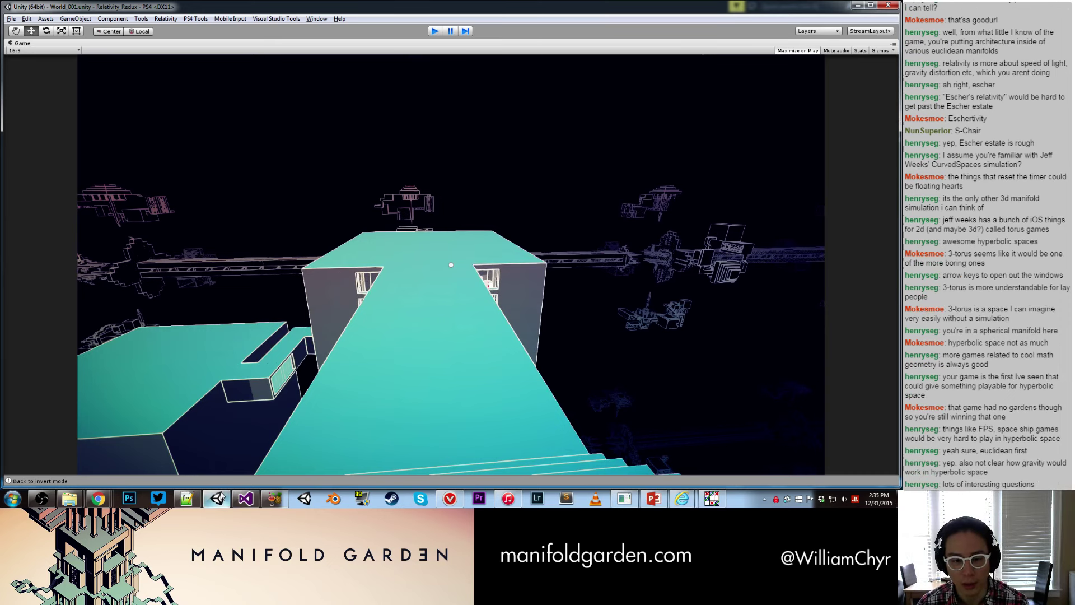
mouse_move(220, 497)
key(ctrl+p)
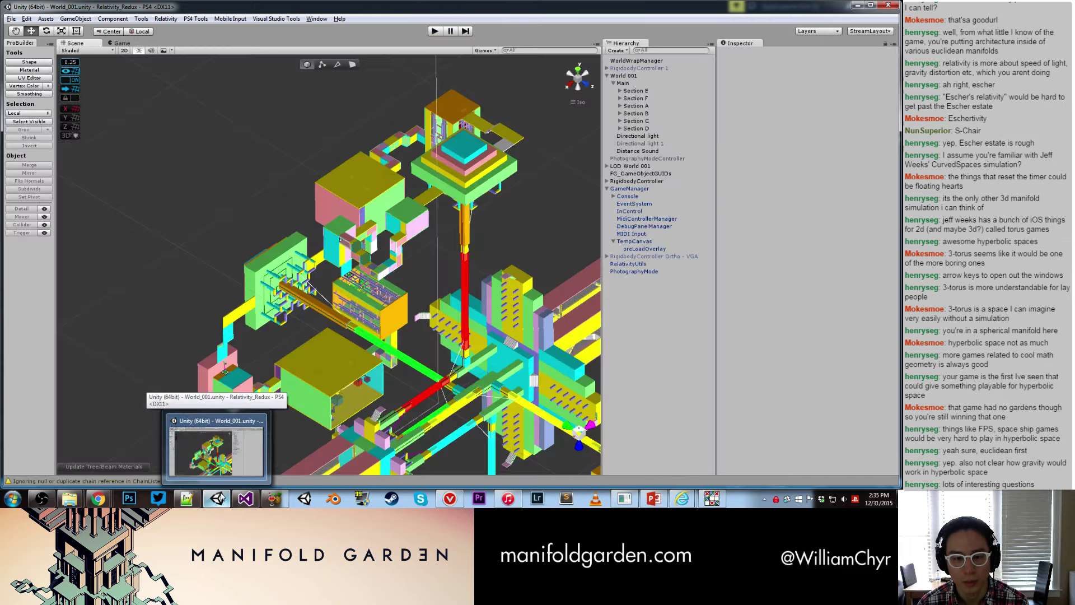
scroll(328, 323, down, 10)
scroll(327, 322, down, 3)
alt+drag(312, 348, 381, 355)
scroll(335, 364, up, 4)
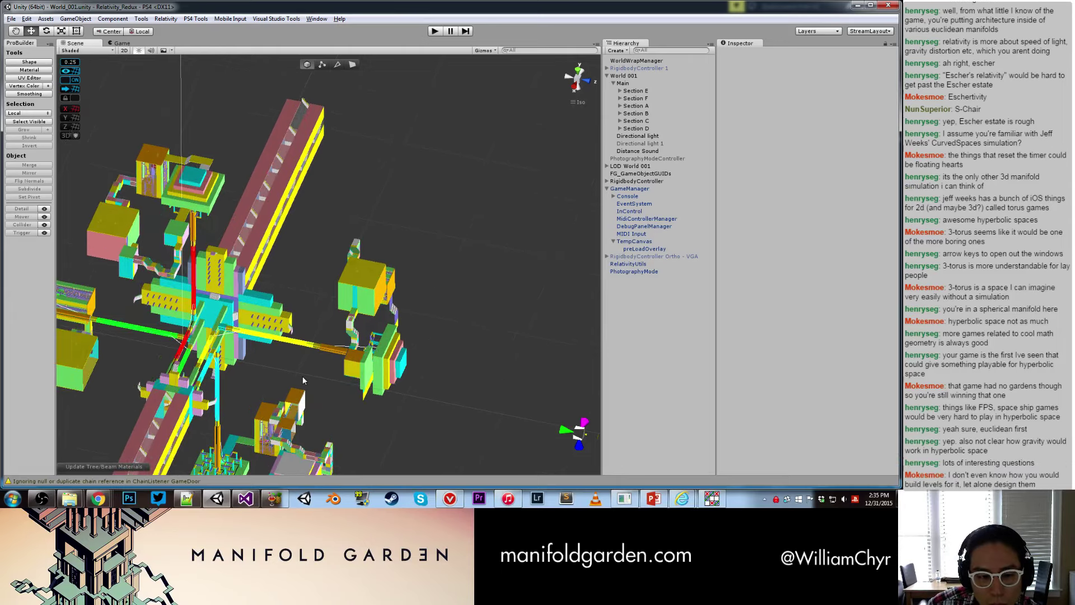
scroll(302, 375, up, 4)
alt+drag(266, 387, 291, 415)
middle_drag(182, 404, 491, 359)
scroll(230, 359, up, 5)
middle_drag(229, 359, 494, 289)
scroll(448, 300, up, 7)
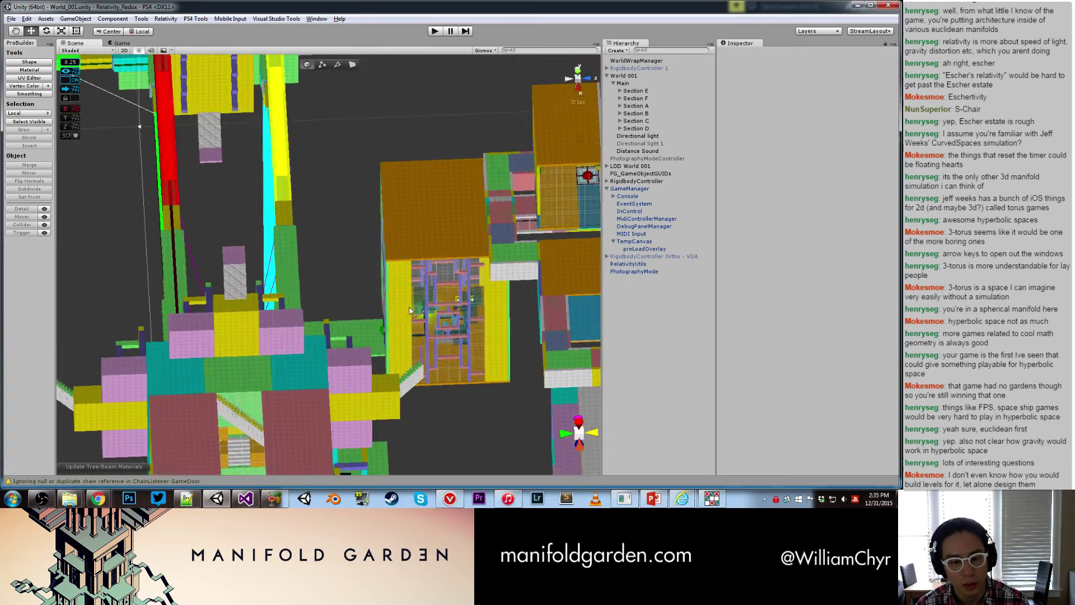
click(384, 326)
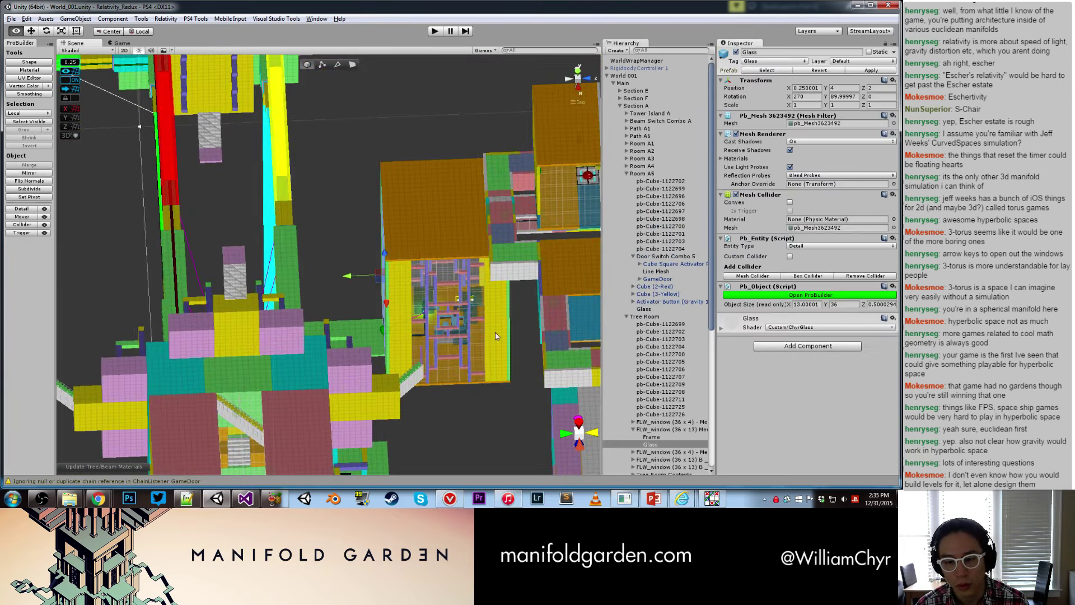
alt+drag(384, 326, 563, 337)
middle_drag(369, 330, 644, 332)
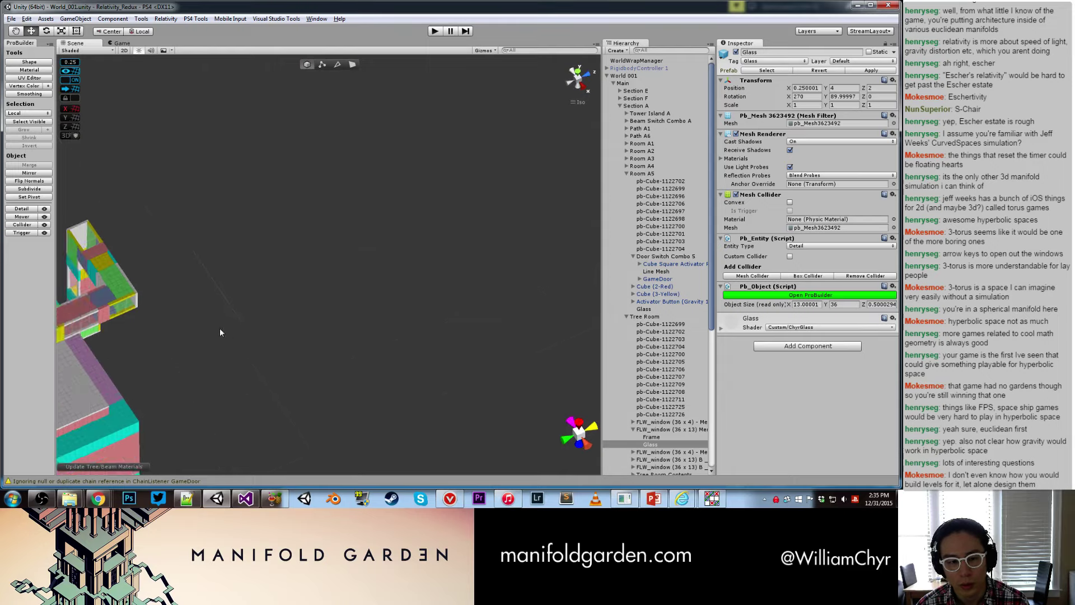
scroll(219, 330, down, 6)
middle_drag(141, 336, 464, 322)
scroll(235, 353, up, 10)
alt+drag(208, 358, 226, 354)
key(f)
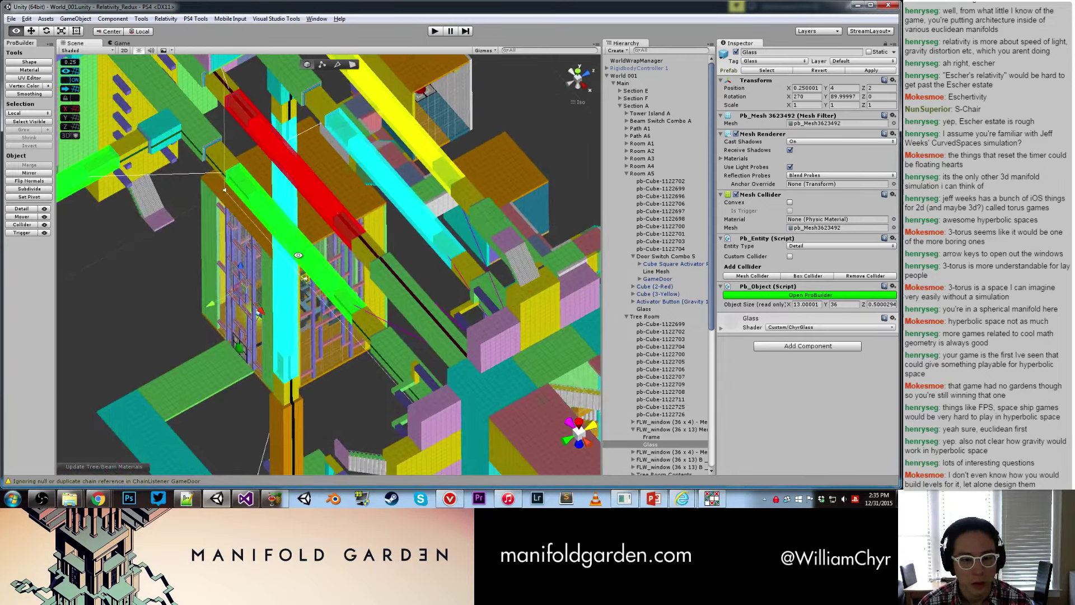
click(244, 348)
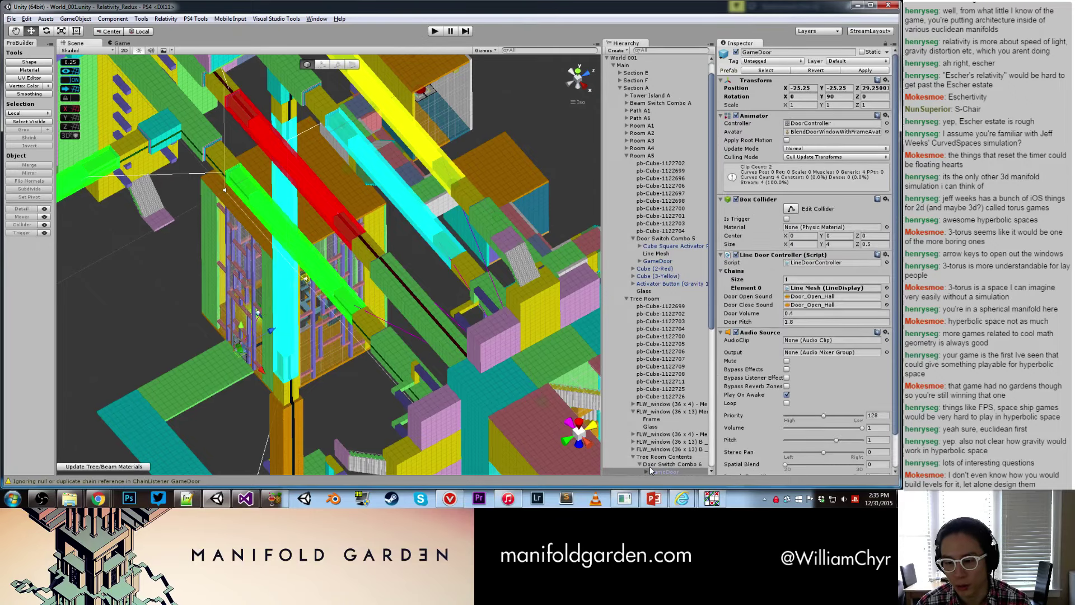
Step: Deactivate Door Switch Combo 6 and frame it on the tower in the Scene view
click(650, 465)
click(736, 53)
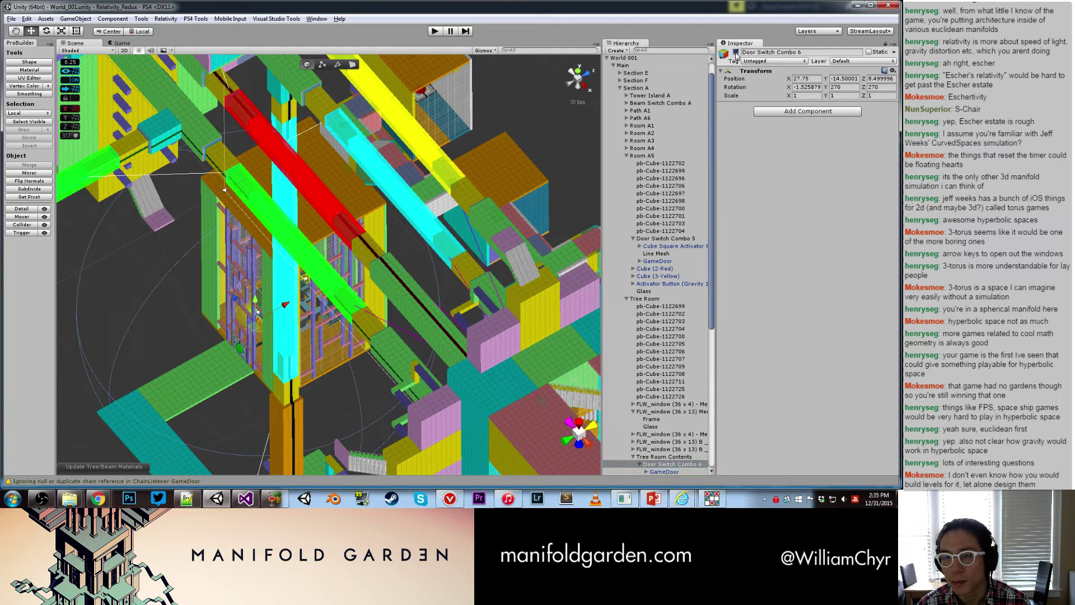
alt+drag(285, 388, 350, 371)
middle_drag(264, 403, 598, 103)
middle_drag(168, 364, 217, 347)
scroll(294, 293, up, 8)
key(f)
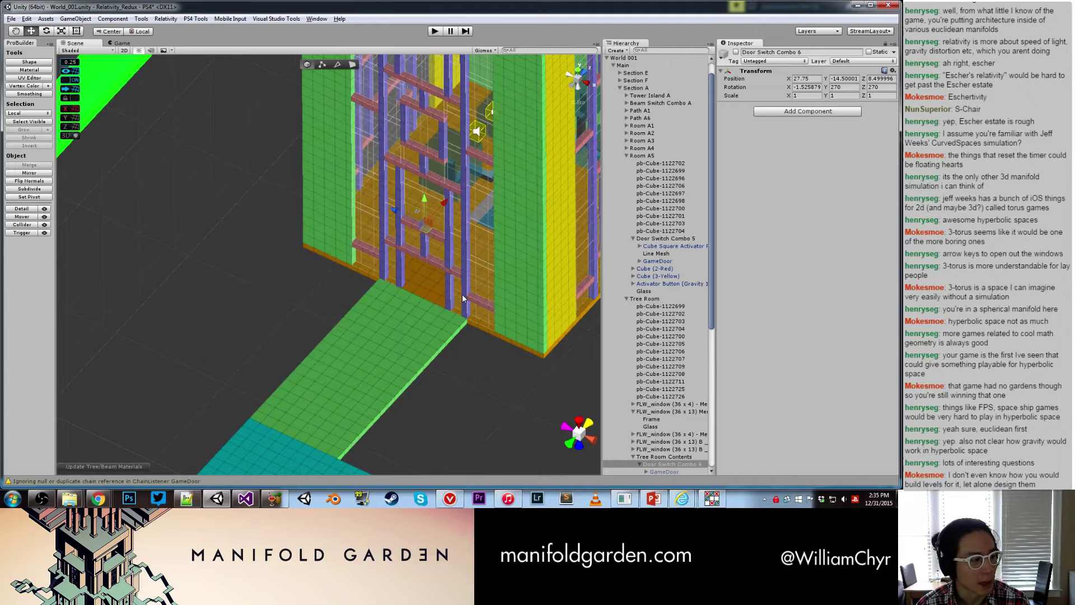
Step: Orbit and zoom around the tower from close walls to check the change
right_drag(456, 300, 423, 277)
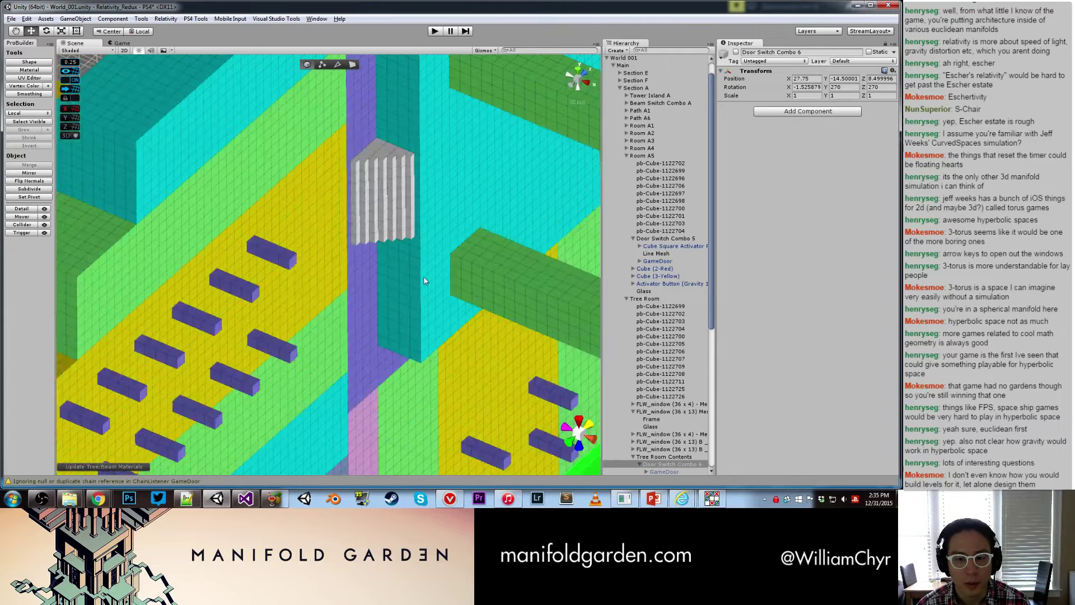
scroll(423, 283, down, 10)
key(f)
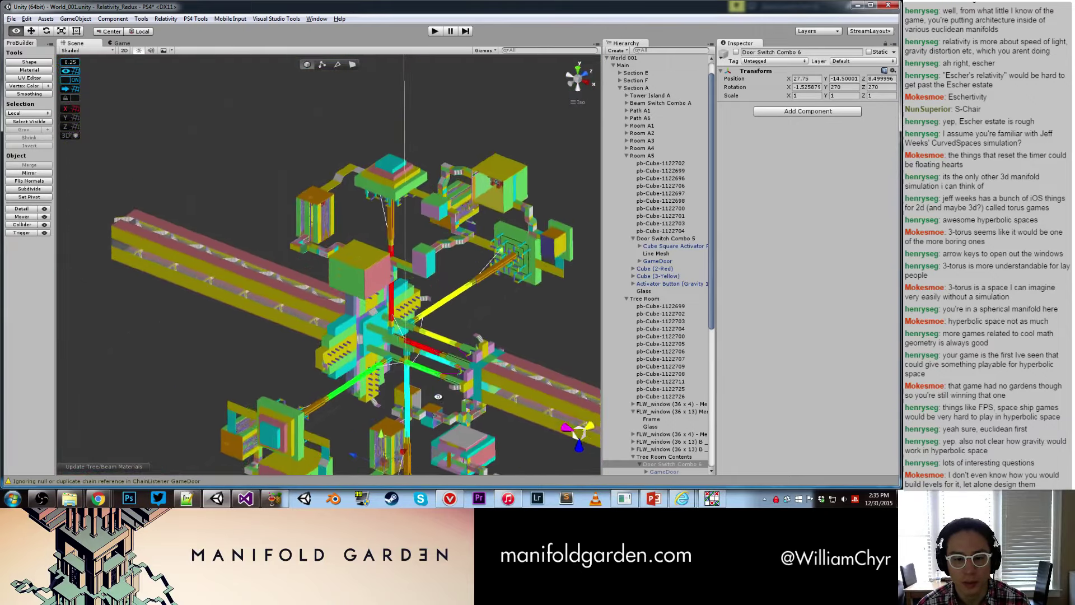
mouse_move(488, 200)
right_down()
mouse_move(475, 199)
mouse_move(481, 207)
right_up()
scroll(482, 207, up, 8)
right_drag(274, 246, 243, 264)
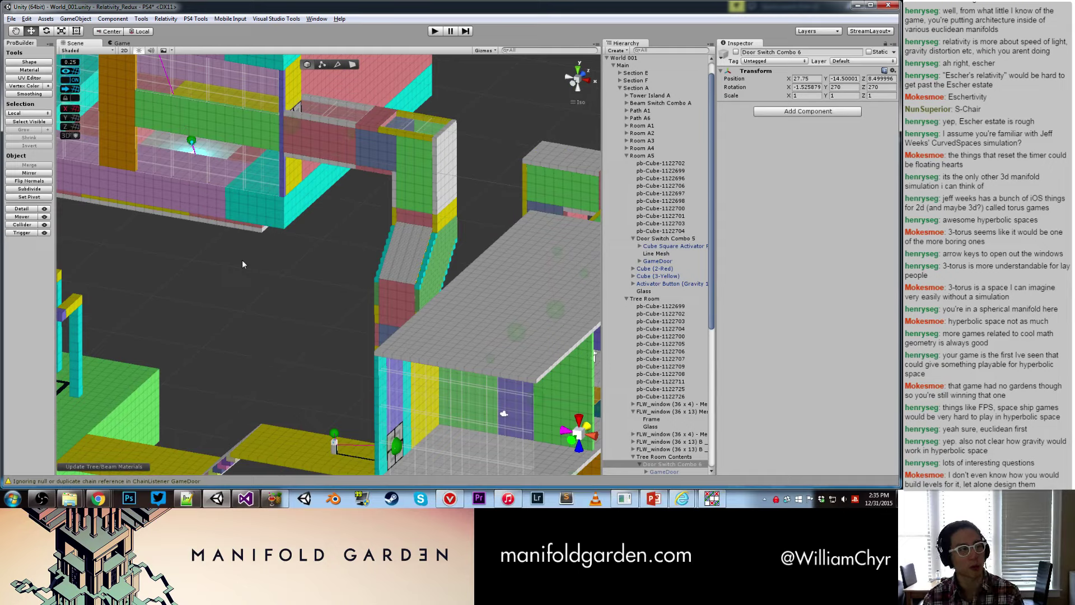
scroll(191, 264, down, 10)
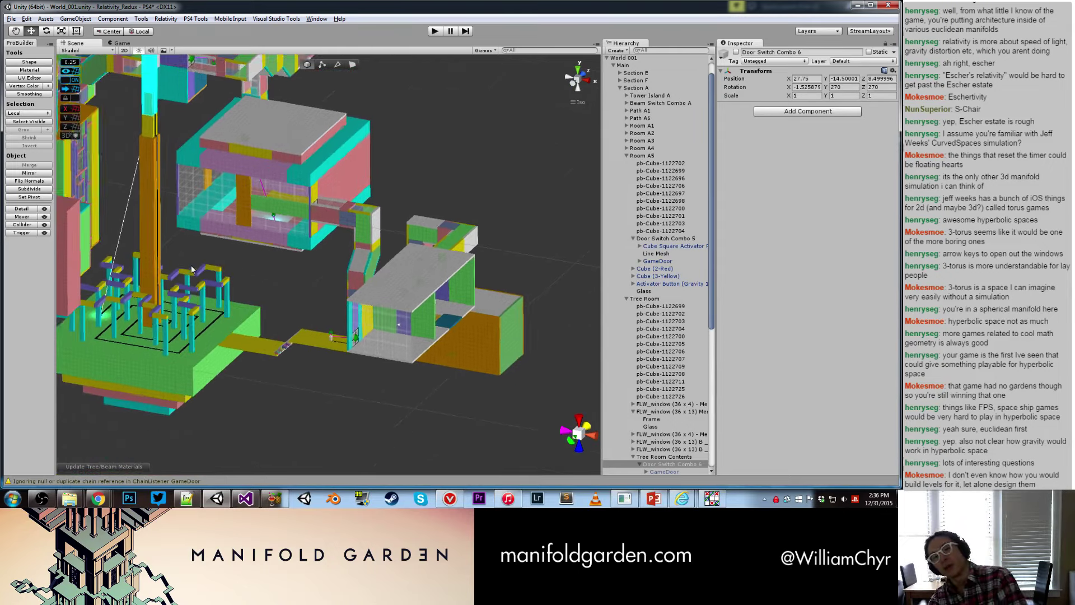
scroll(218, 258, up, 3)
scroll(248, 247, down, 15)
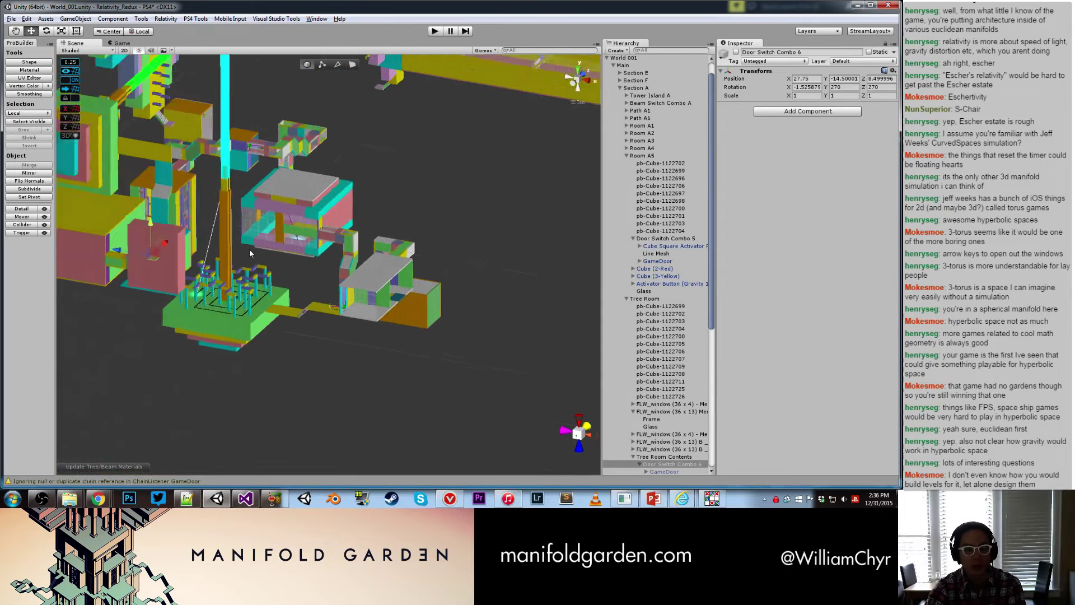
Step: Pan and zoom across the whole level, recentring on the tower area
right_drag(197, 283, 298, 273)
scroll(298, 273, up, 10)
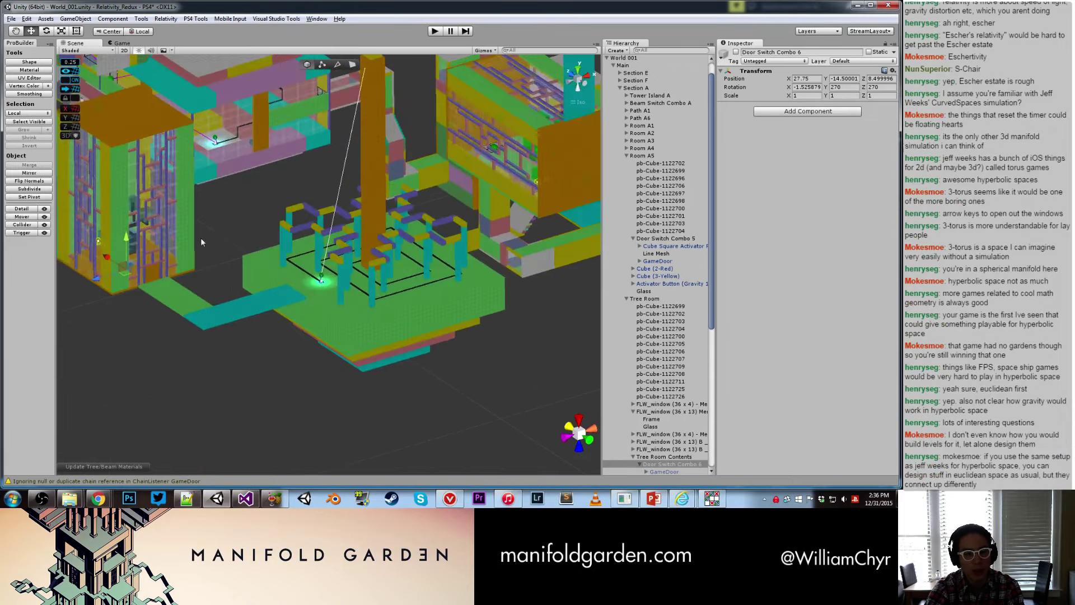
middle_drag(201, 238, 417, 261)
scroll(416, 261, up, 4)
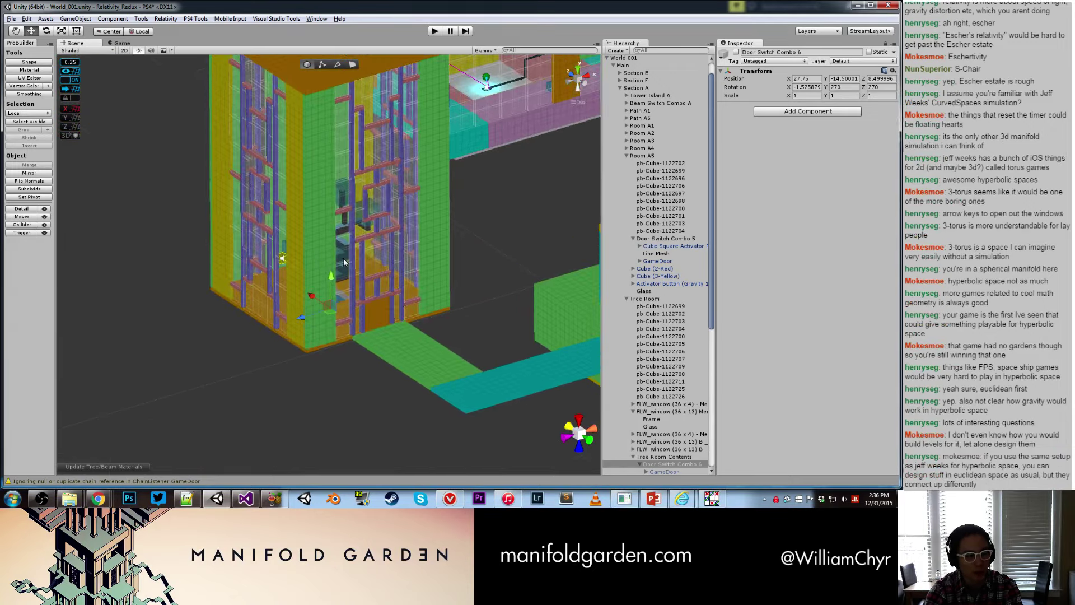
scroll(343, 261, up, 8)
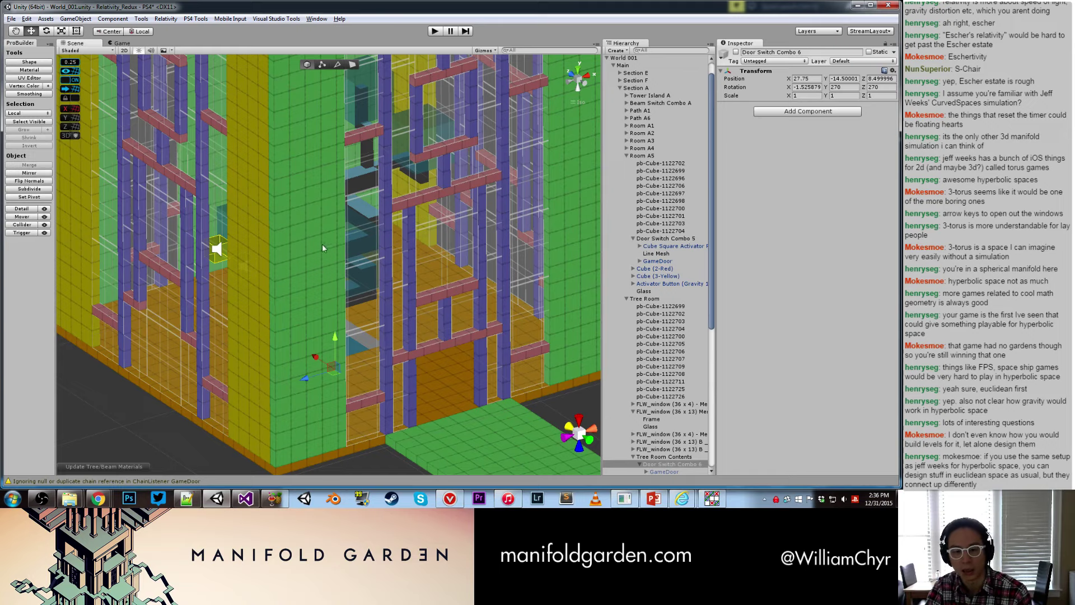
scroll(301, 239, down, 4)
middle_drag(301, 239, 275, 148)
middle_drag(284, 264, 279, 167)
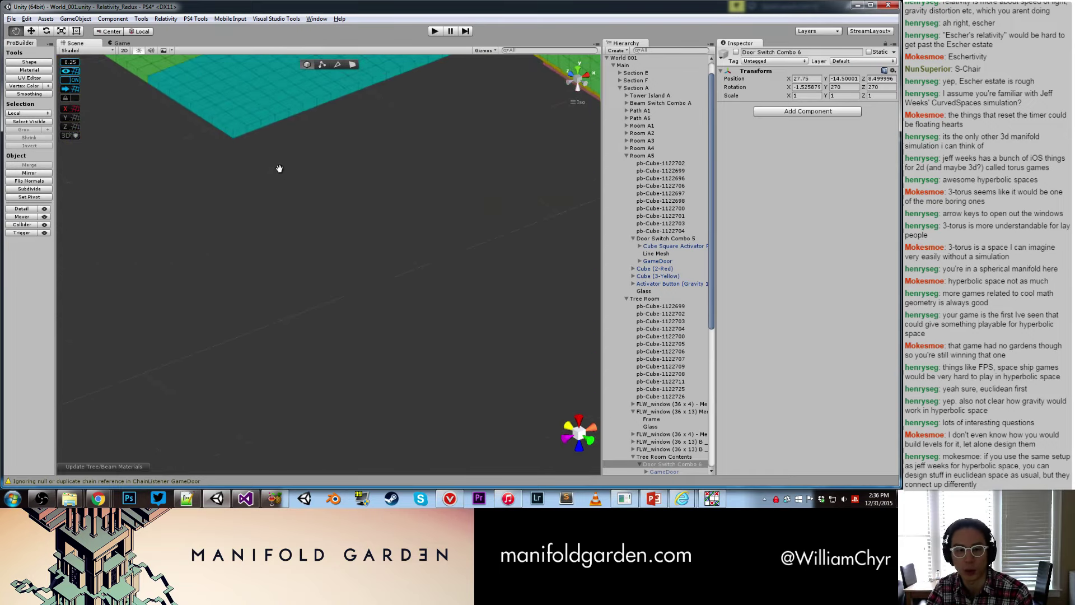
scroll(269, 201, down, 10)
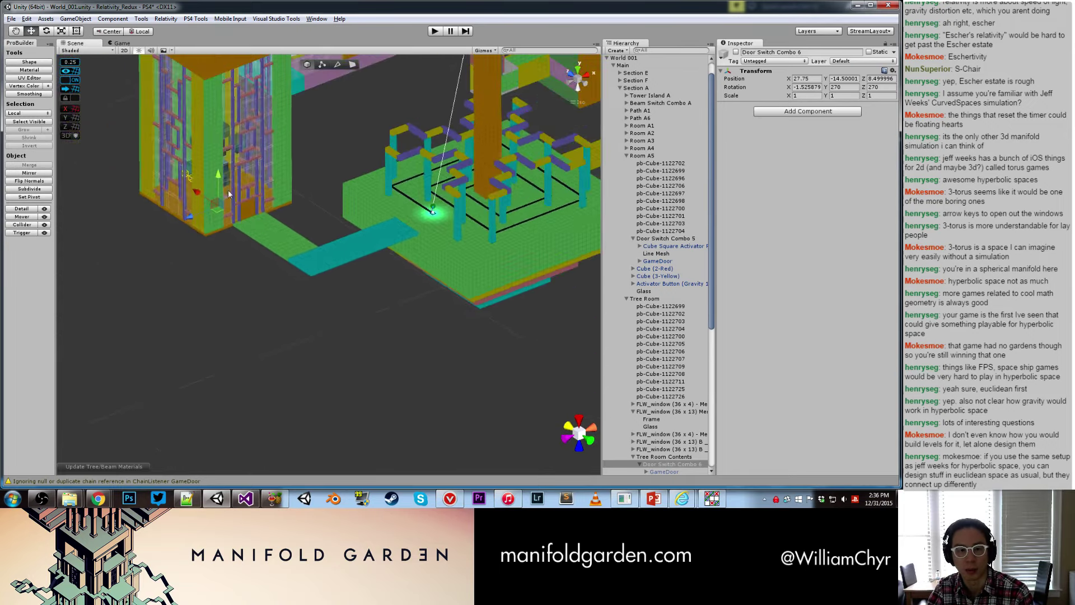
alt+drag(261, 227, 248, 231)
scroll(314, 180, up, 10)
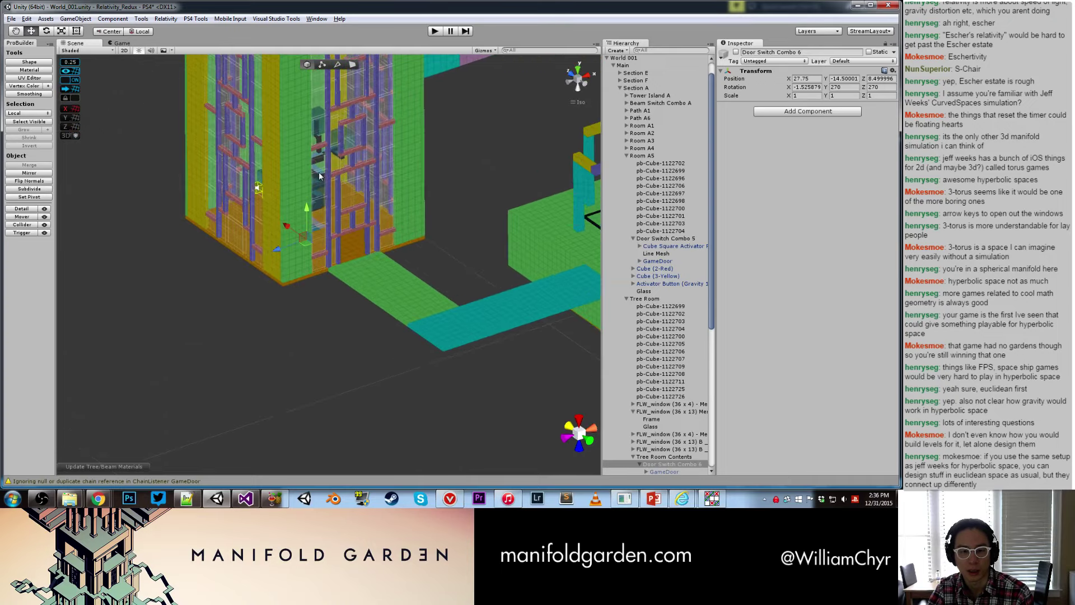
scroll(636, 414, down, 3)
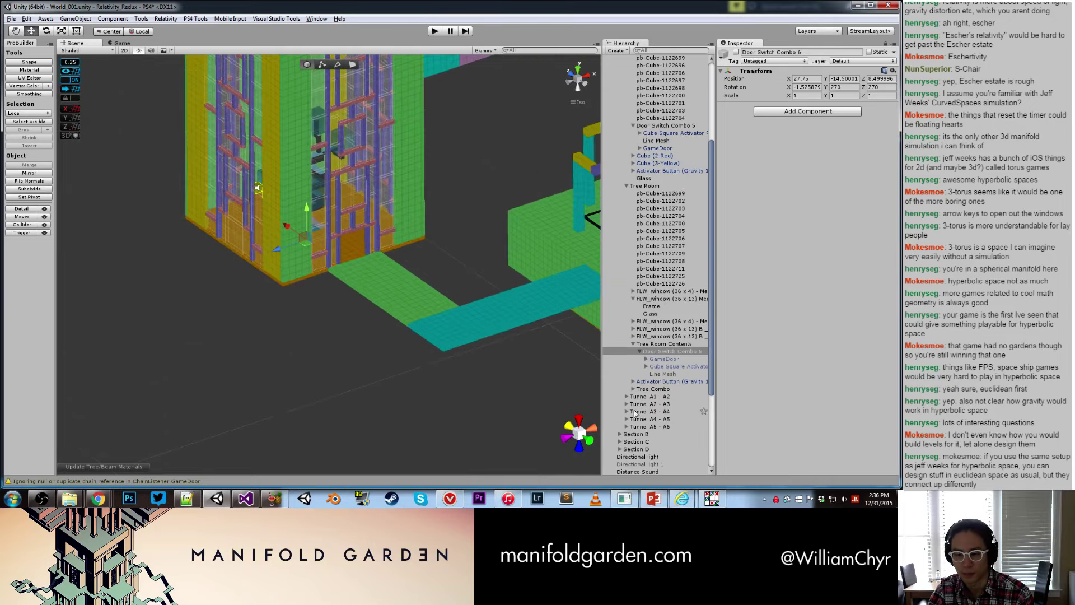
Step: Frame the Tree Combo object and orbit to look straight down on the tree room
double_click(654, 388)
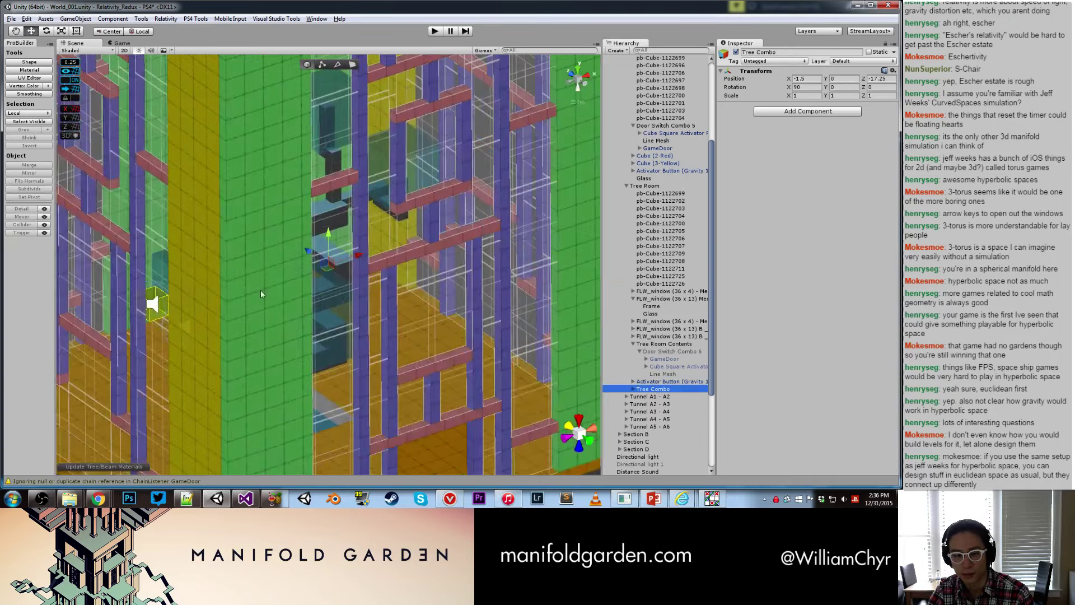
alt+drag(260, 290, 413, 438)
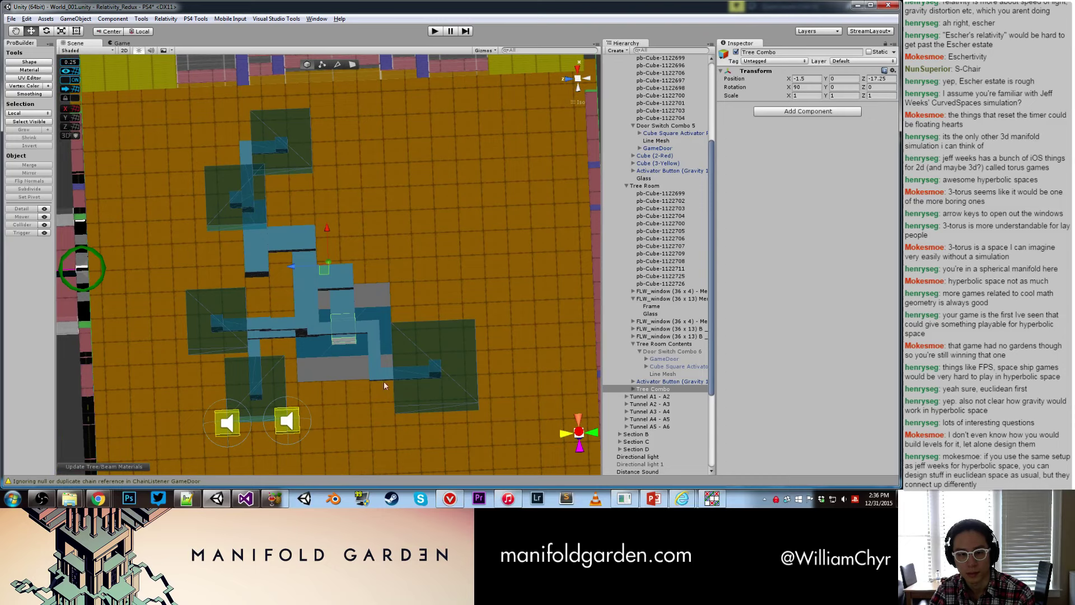
Step: Build a 10 × 10 × 10 cube with ProBuilder's Shape Tool and frame it in view
click(38, 63)
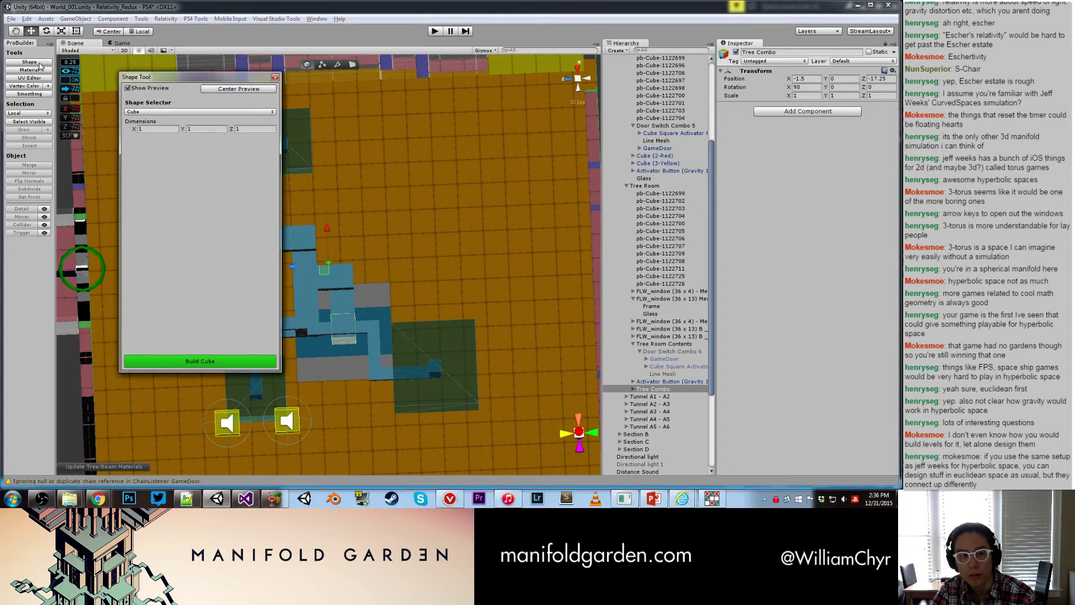
click(159, 129)
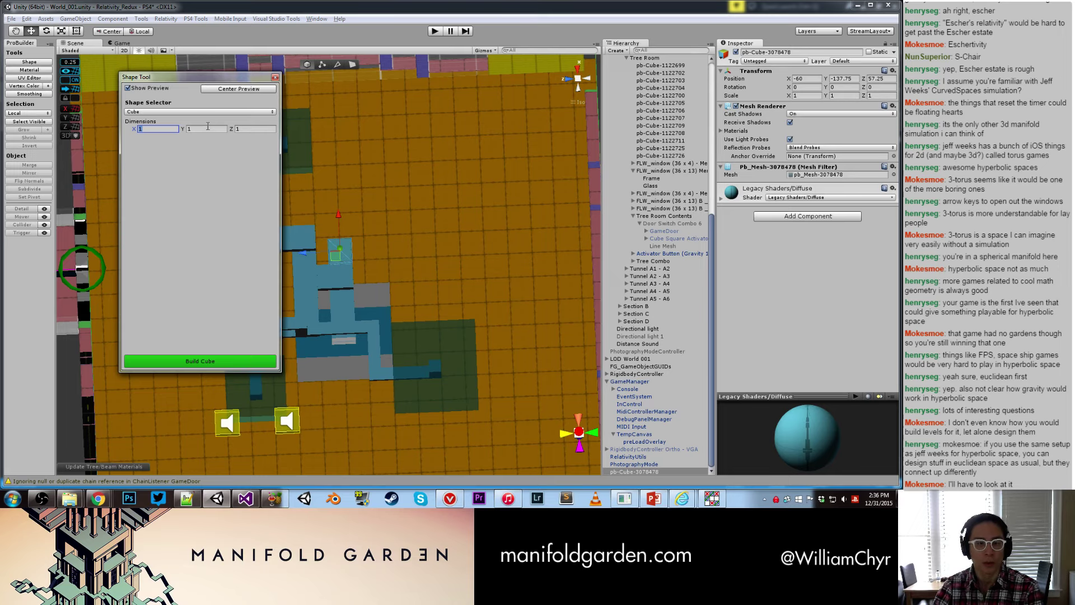
text(10)
click(205, 128)
text(101)
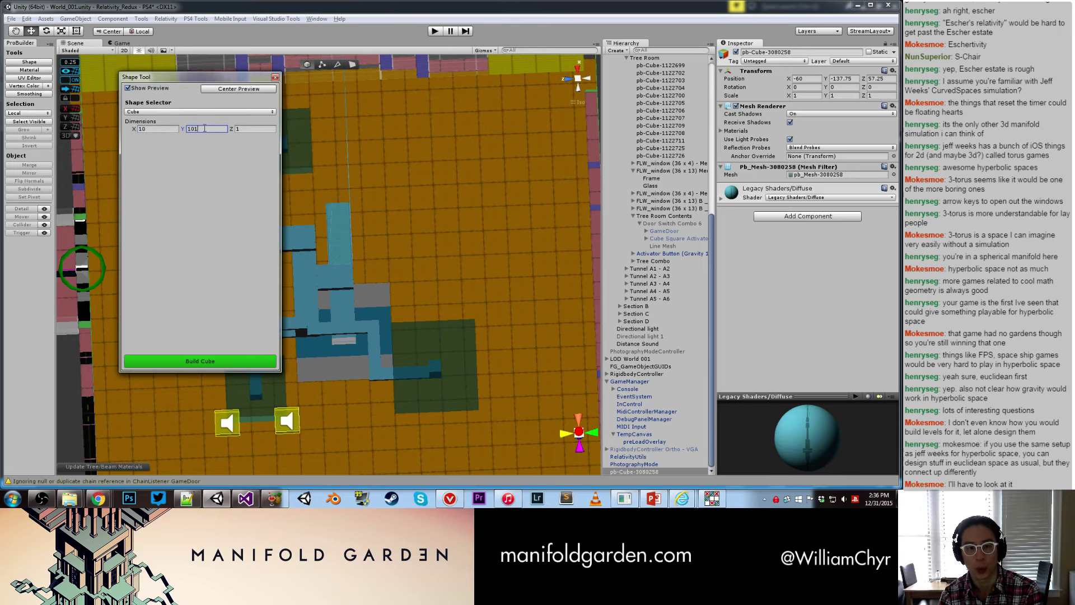
key(BackSpace)
key(Tab)
text(10)
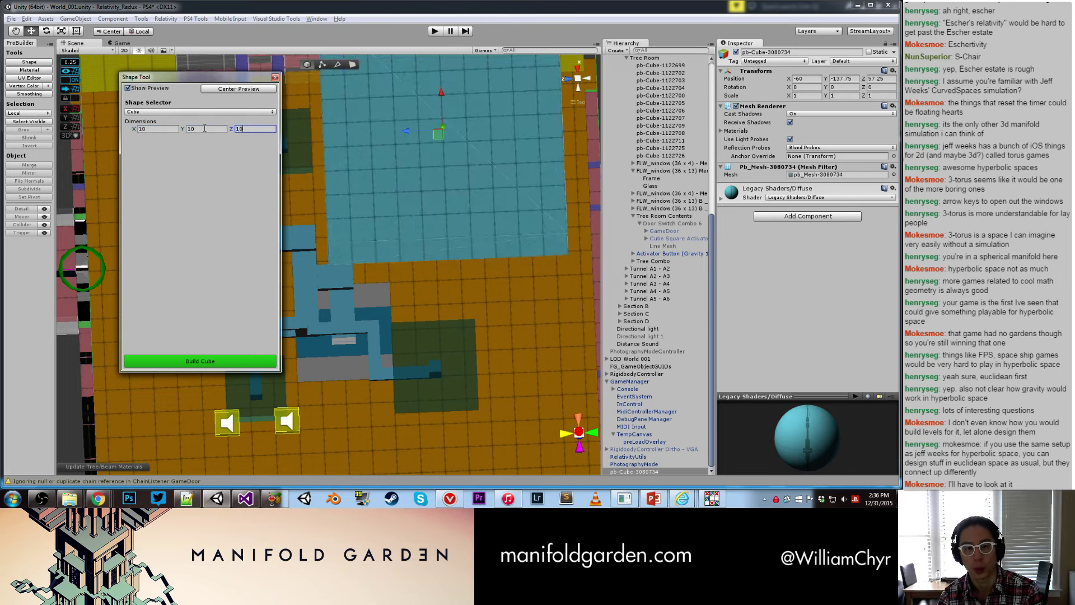
click(201, 360)
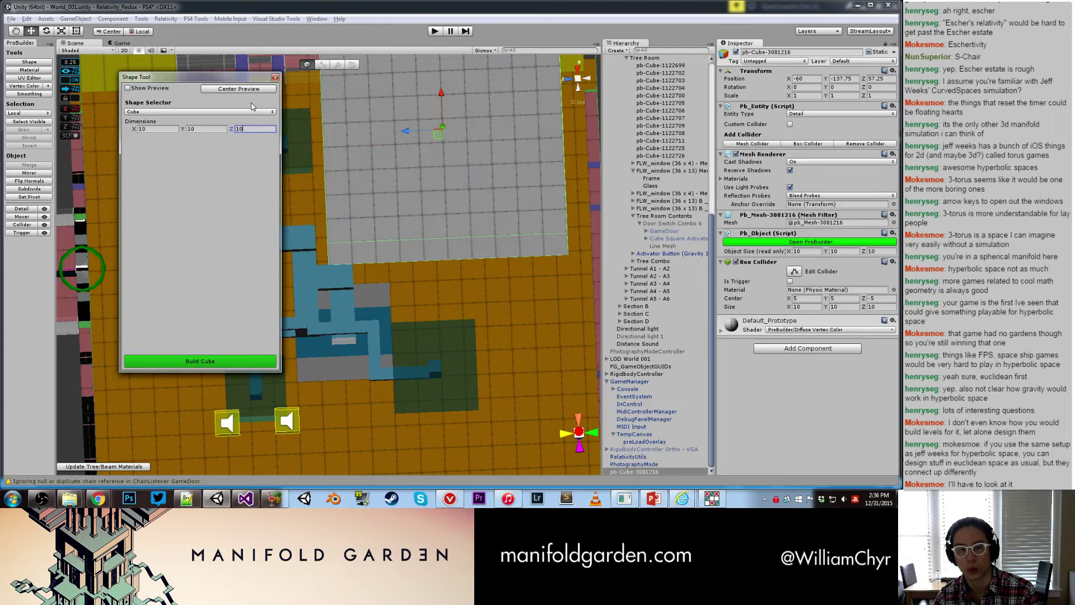
click(275, 77)
key(f)
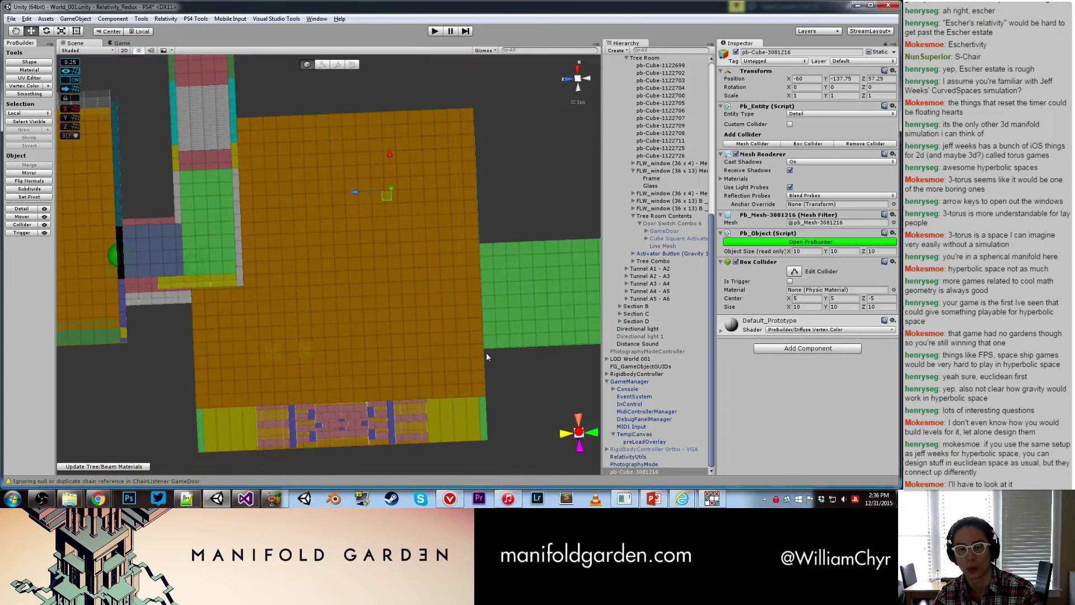
right_drag(486, 354, 362, 265)
Step: Select the Tree Room pb-Cubes and the five FLW_window objects in the Hierarchy
click(358, 268)
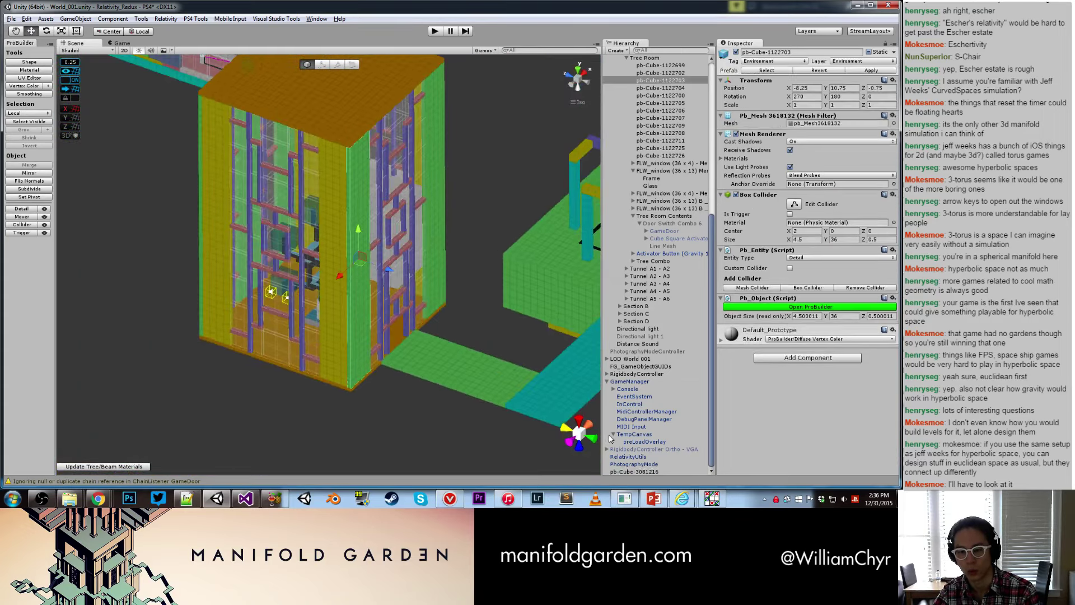
scroll(654, 194, up, 5)
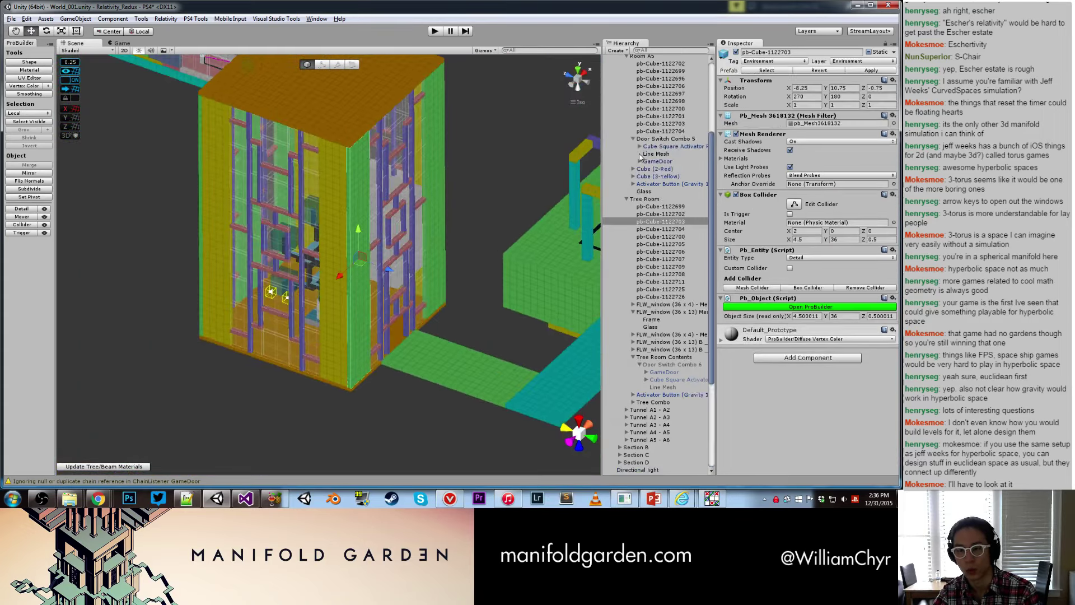
click(655, 206)
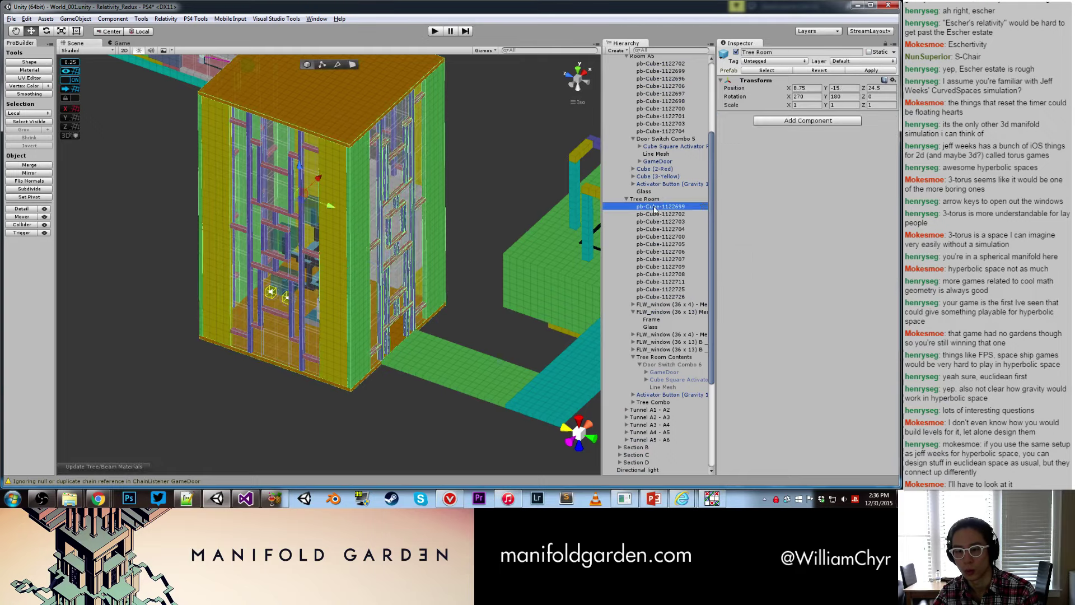
shift+click(655, 296)
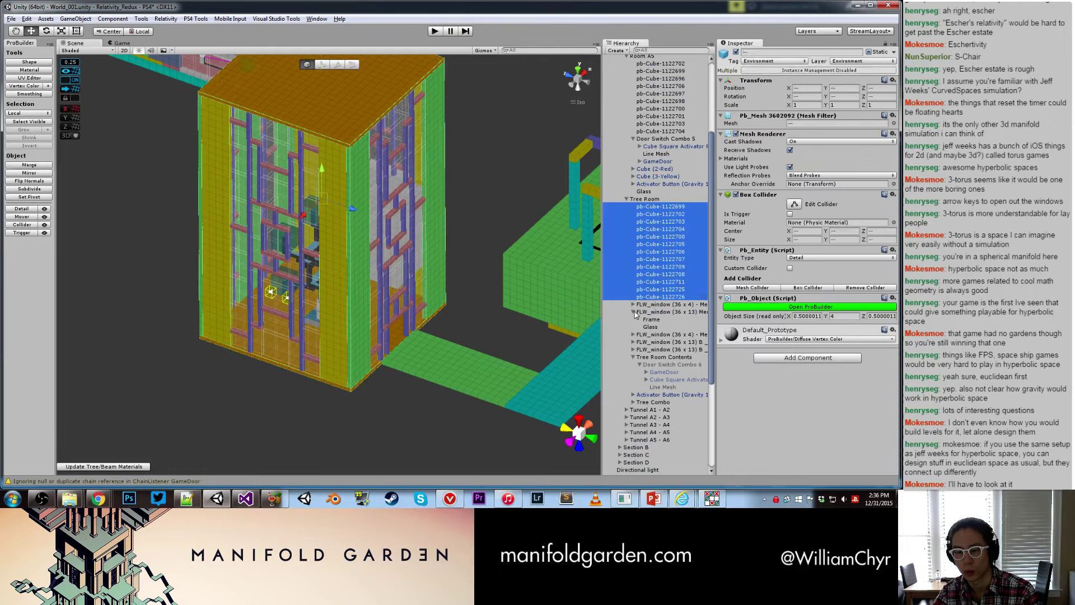
click(634, 311)
shift+click(649, 334)
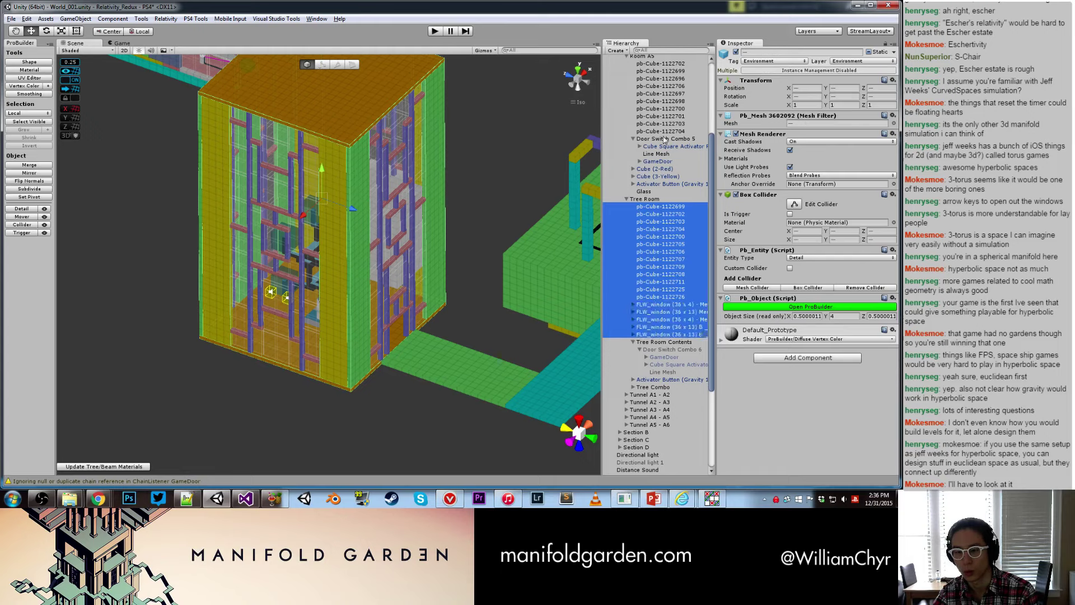
Step: Deactivate the selected Tree Room pieces except the floor cube
click(736, 53)
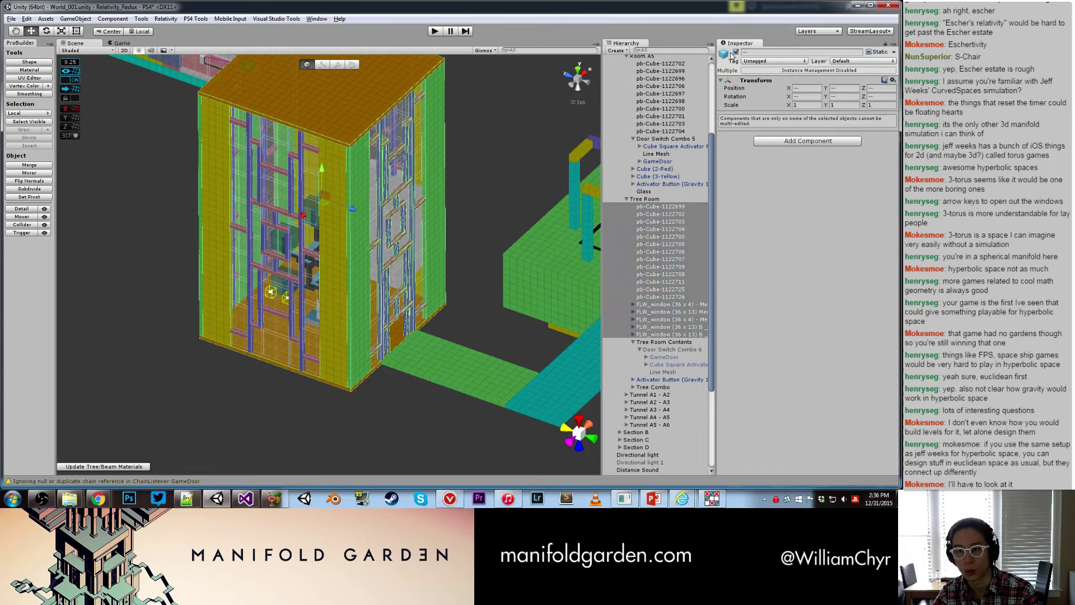
click(736, 52)
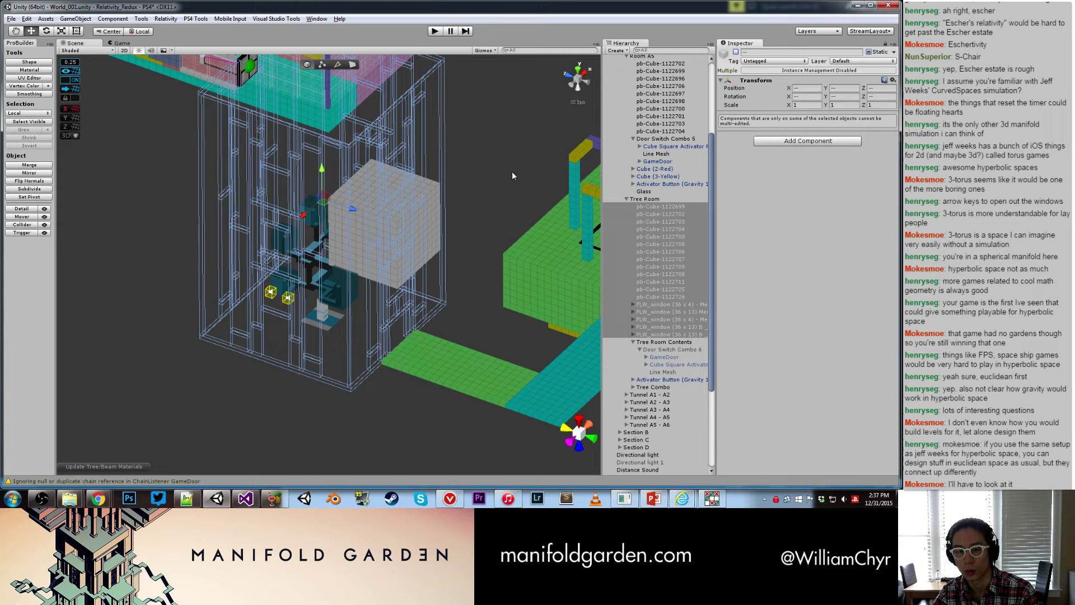
click(736, 52)
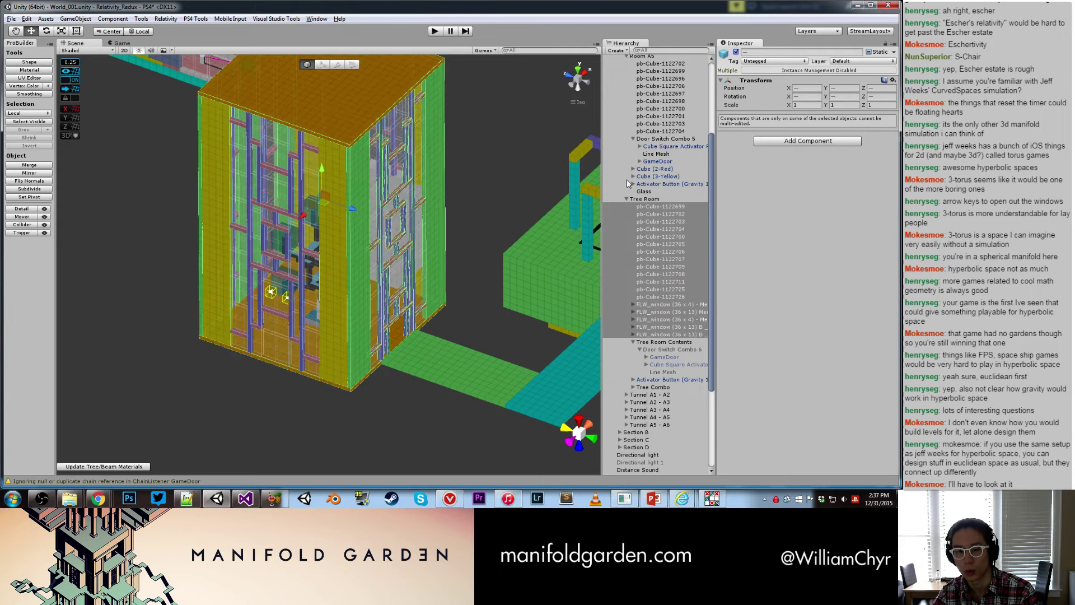
ctrl+click(348, 391)
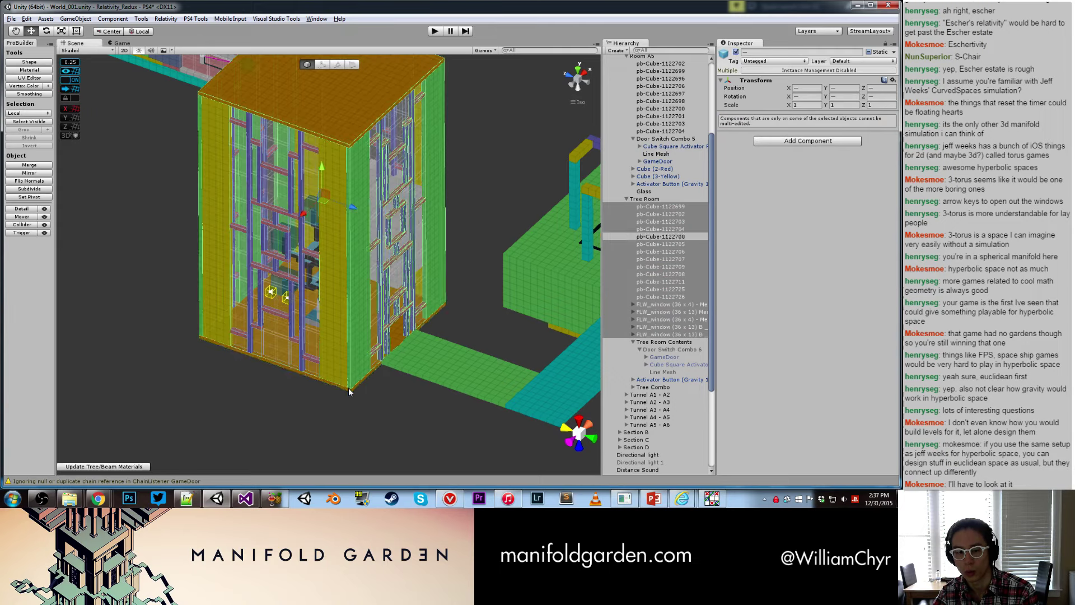
click(736, 53)
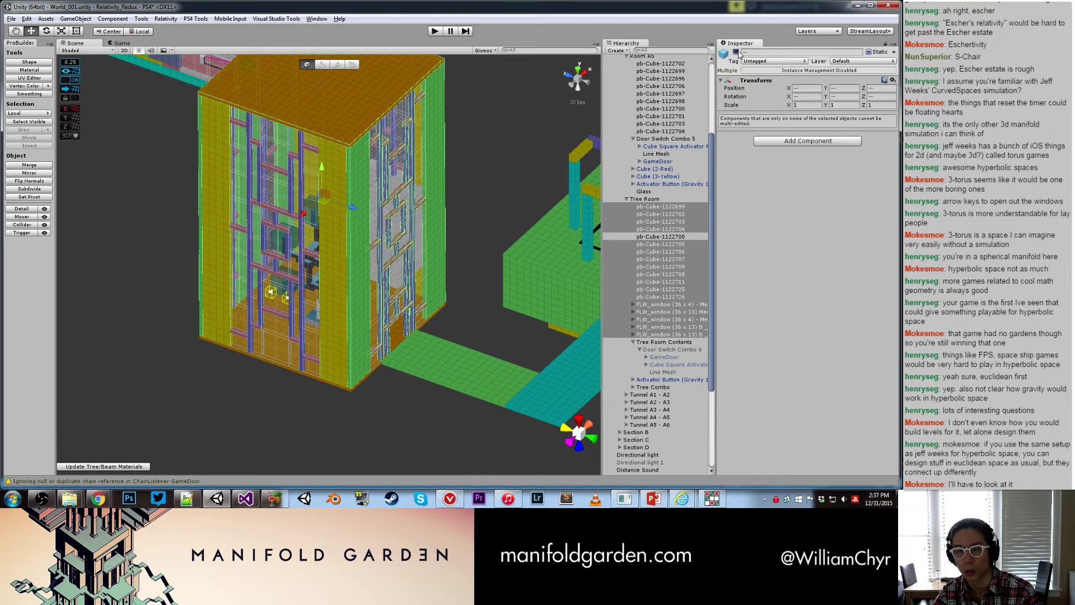
click(493, 150)
Step: Select the grey cube pb-Cube-3081216 and lower it along its Y axis
scroll(424, 211, up, 6)
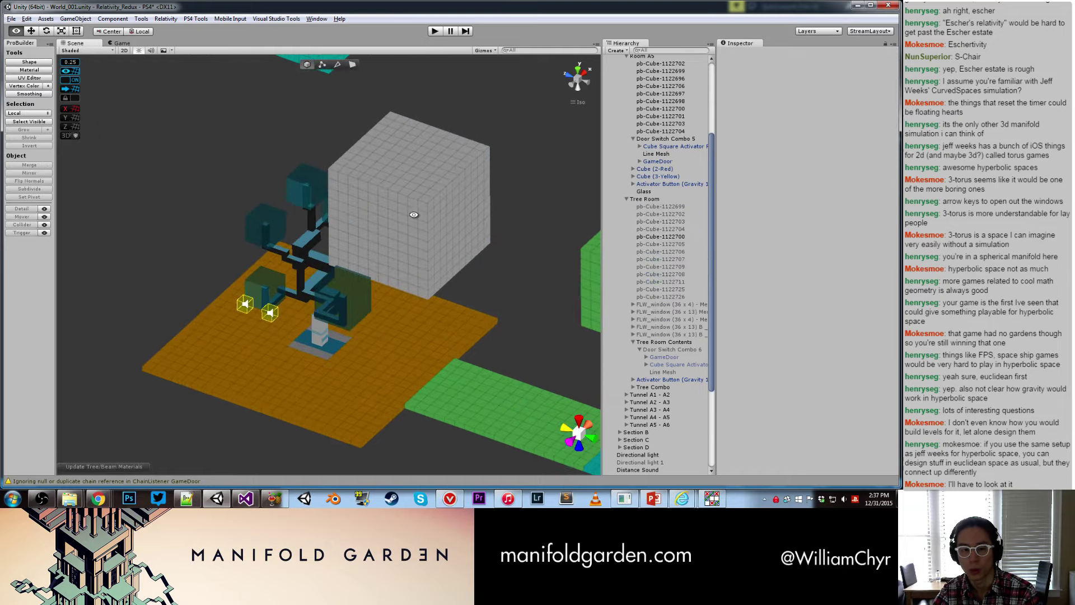
alt+drag(413, 213, 554, 167)
click(408, 197)
drag(295, 167, 298, 219)
Step: Move the grey cube to X -66, Z 62.5, then bring the Hyperbolic tiling window over Unity
alt+drag(303, 277, 218, 263)
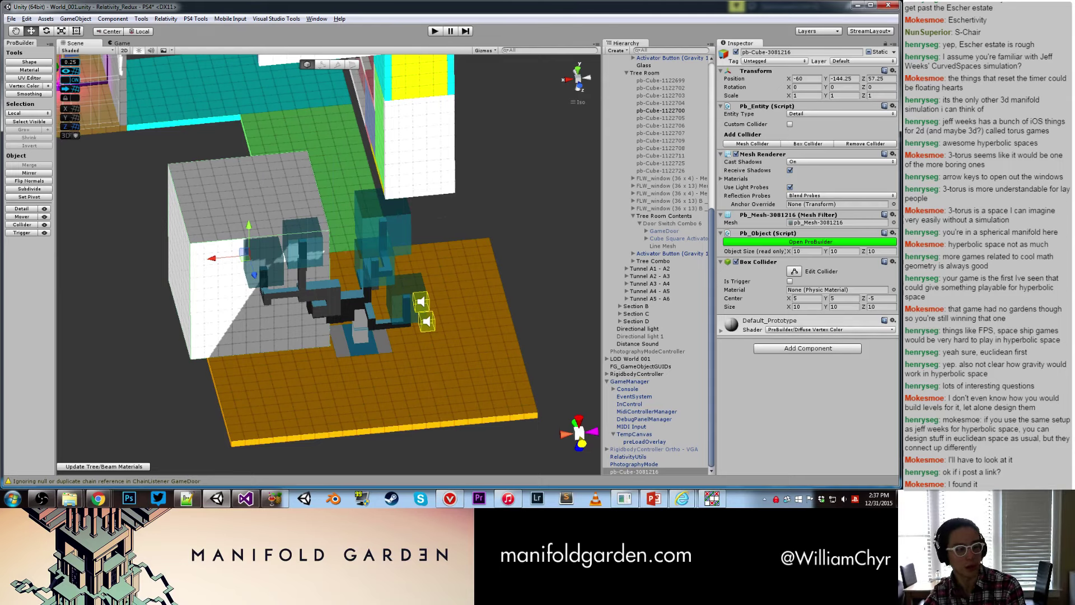
alt+drag(379, 273, 377, 324)
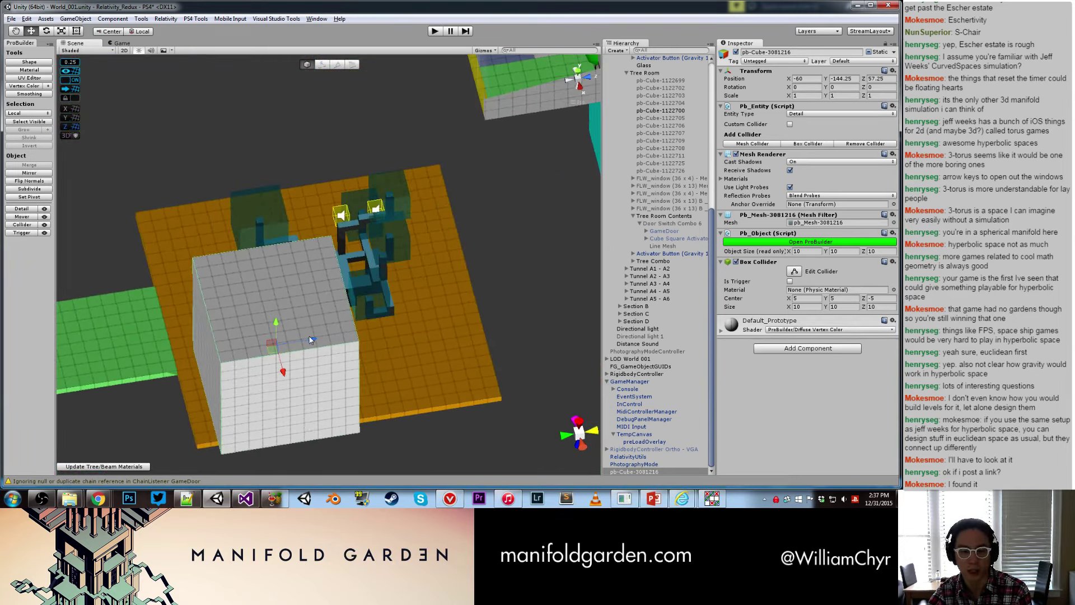
drag(311, 339, 551, 222)
drag(430, 292, 348, 305)
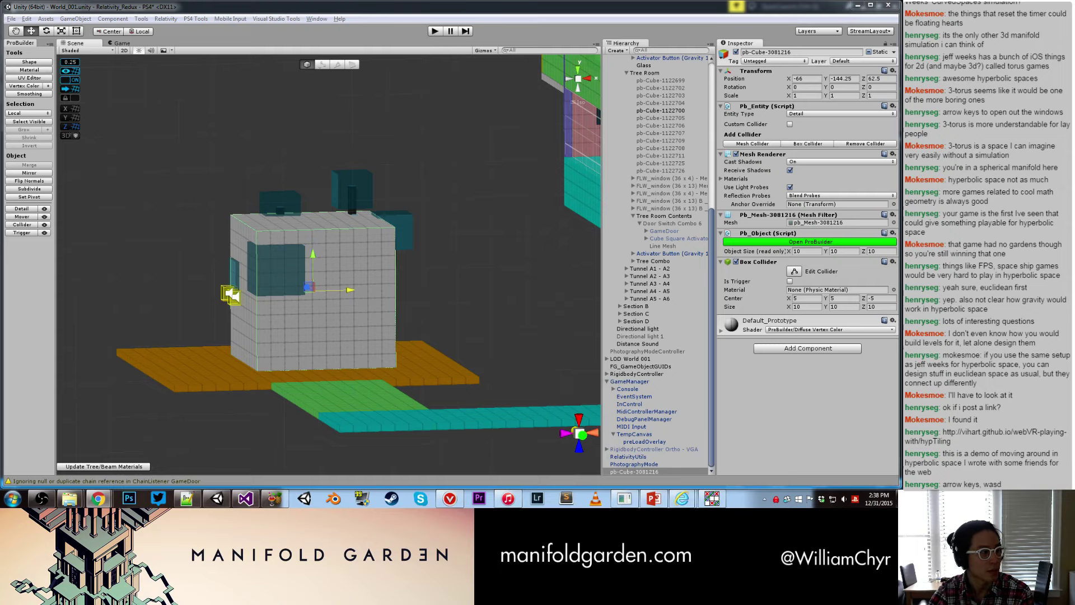
drag(0, 115, 285, 40)
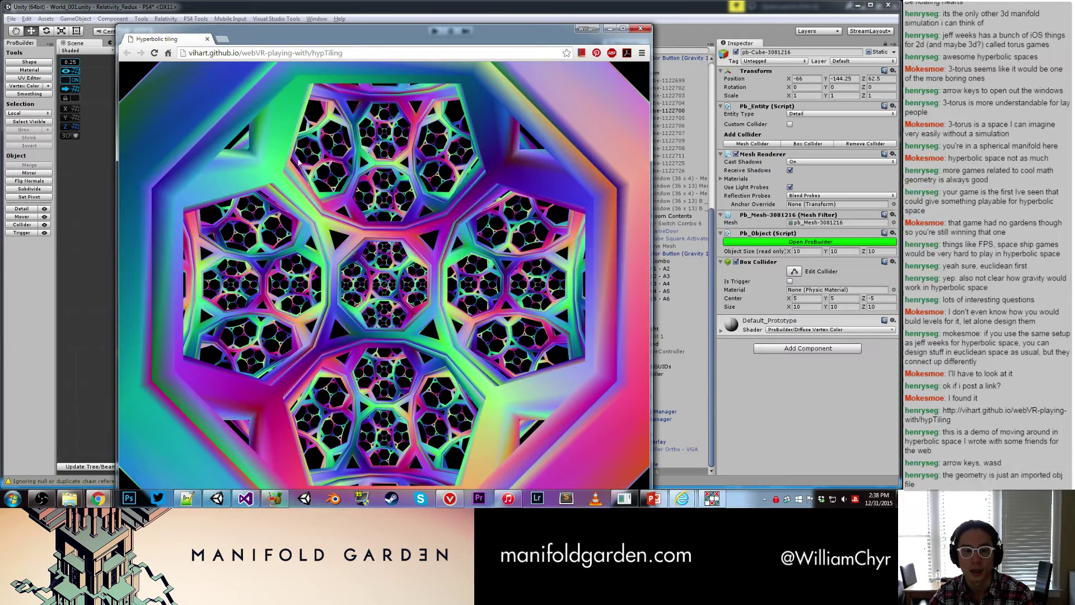
Step: Maximize the Hyperbolic tiling demo and accept its full-screen mode
click(623, 28)
key(f)
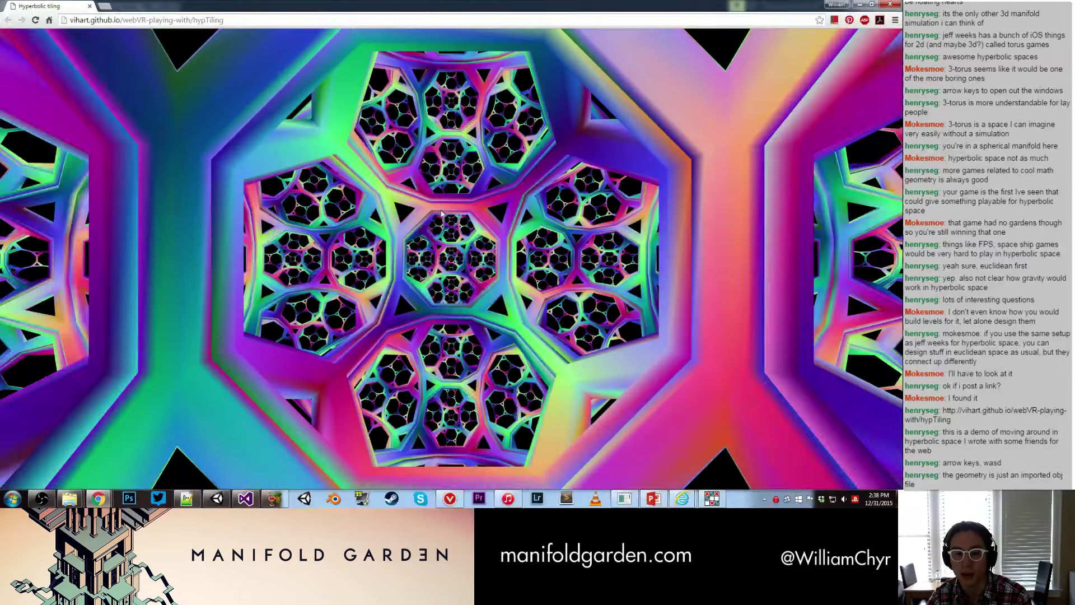
key(Up)
key(Right)
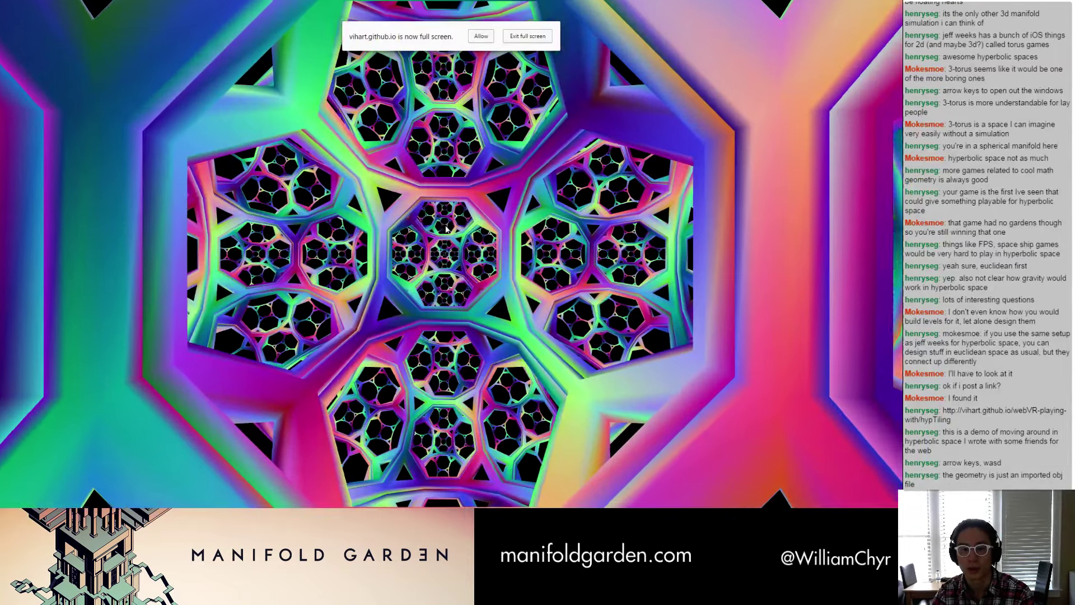
key(Left)
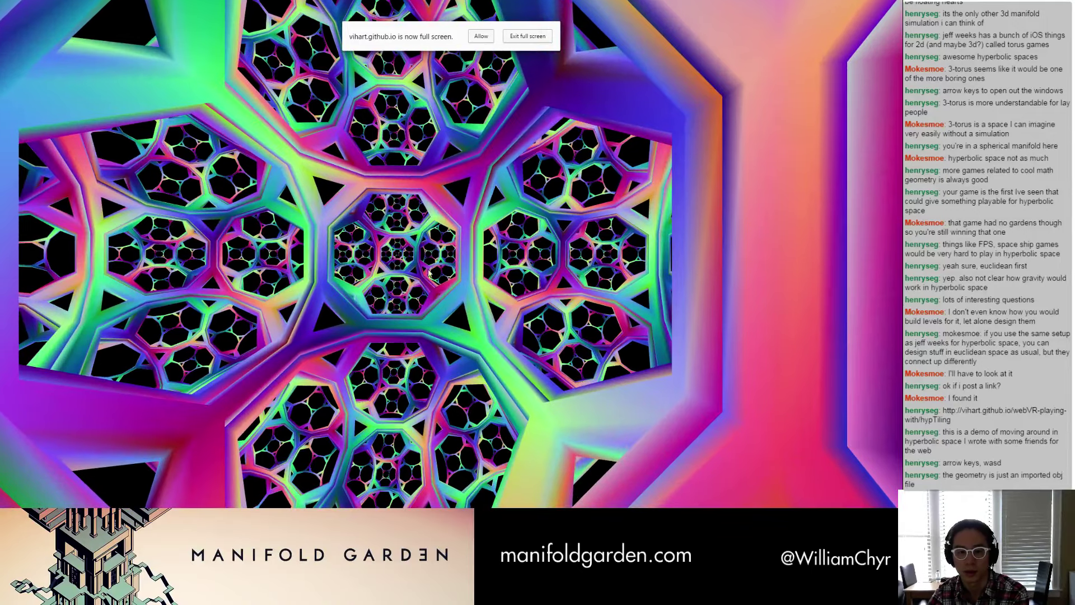
click(481, 36)
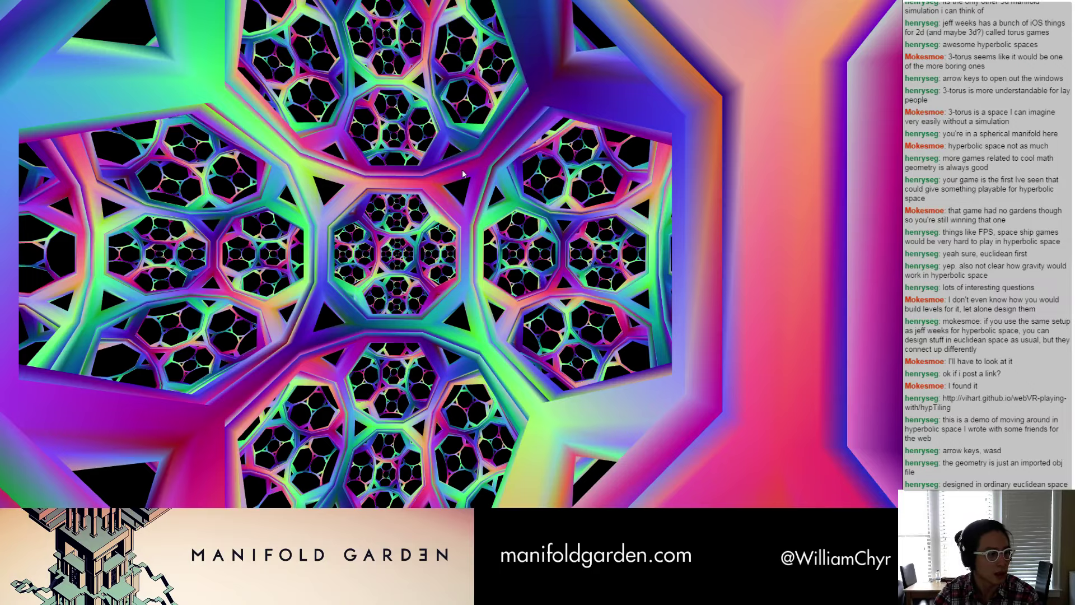
Step: Look around the hyperbolic space, tilting up and down and turning left and right
key(w)
key(w)
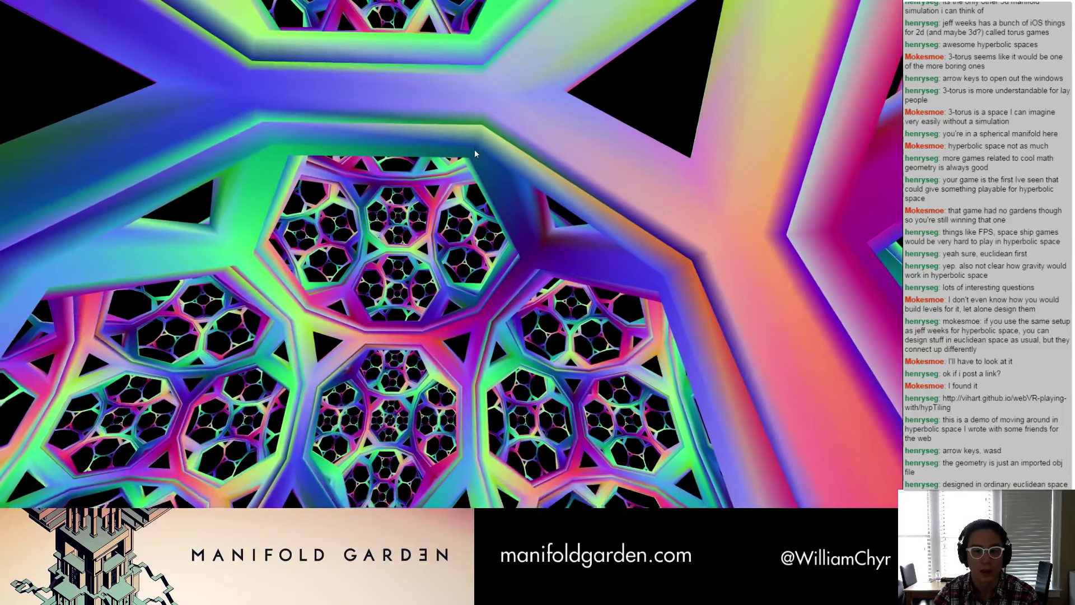
key(w)
key(d)
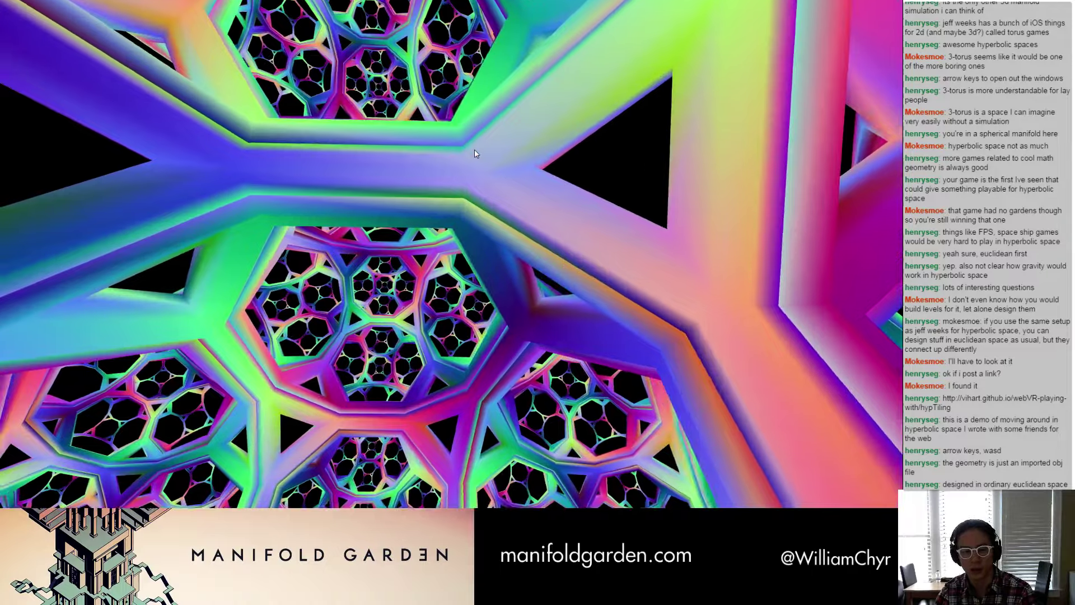
key(a)
key(a)
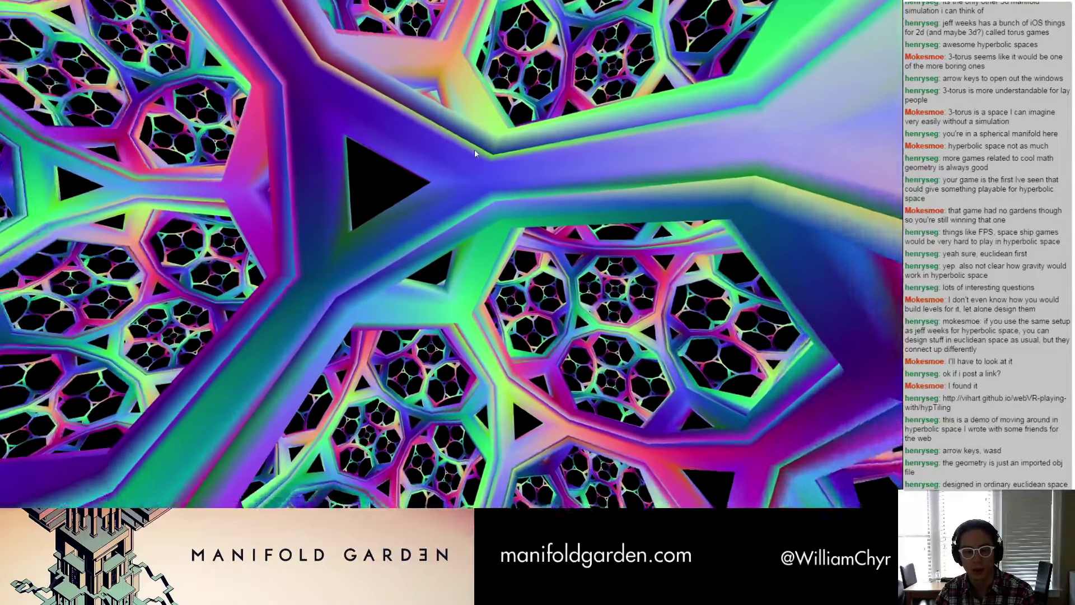
key(Up)
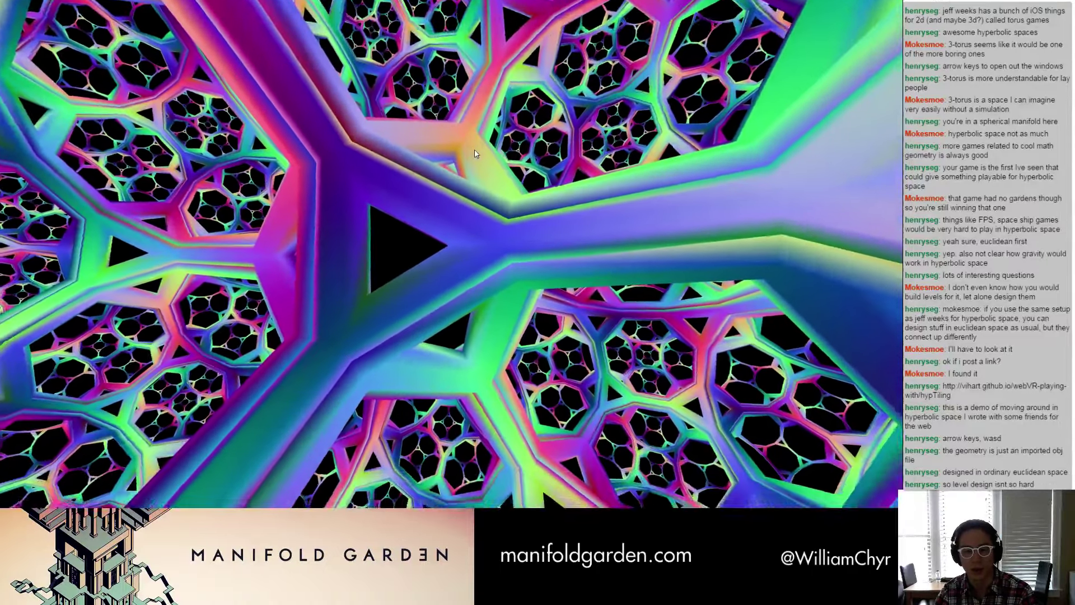
key(Down)
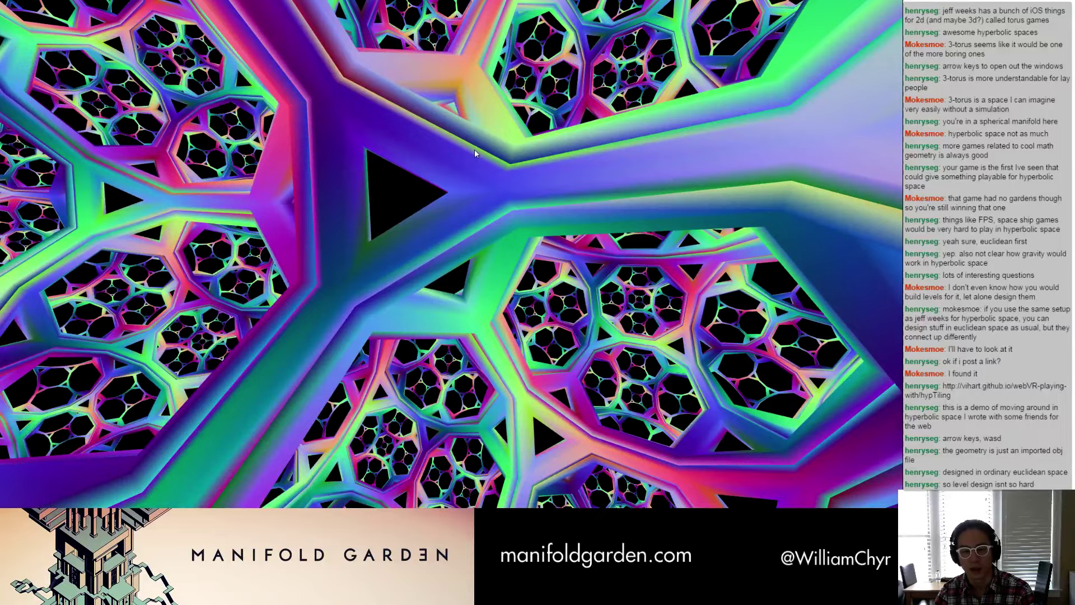
key(Up)
key(Up)
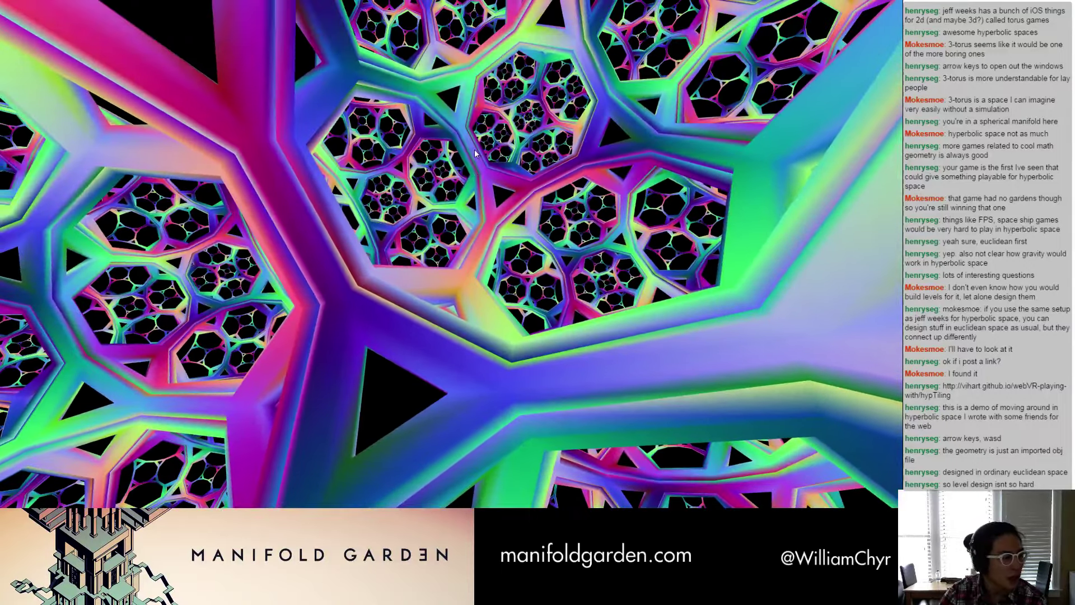
key(Down)
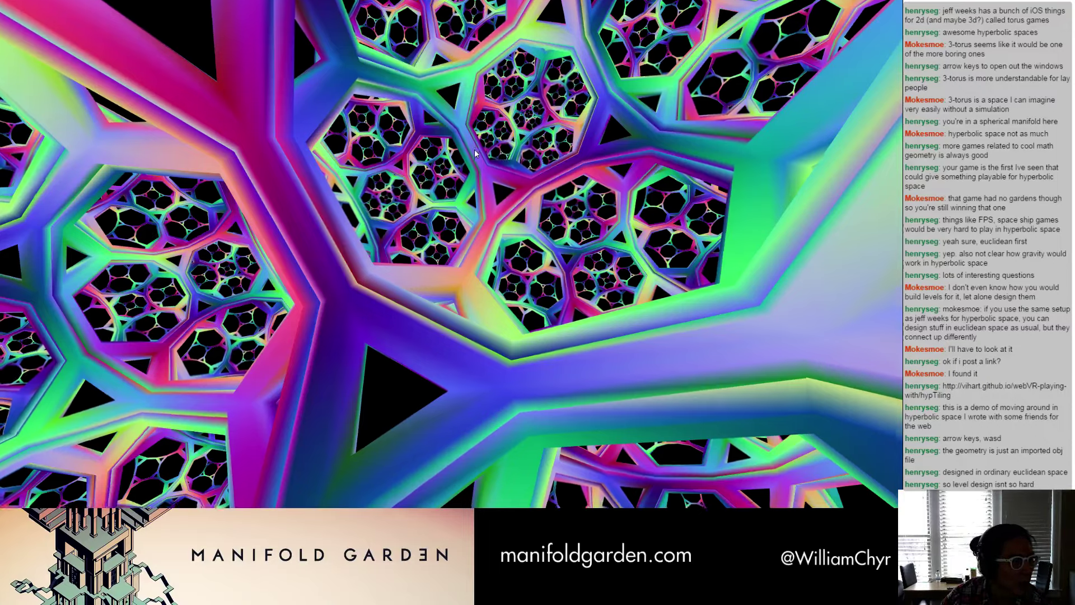
key(Up)
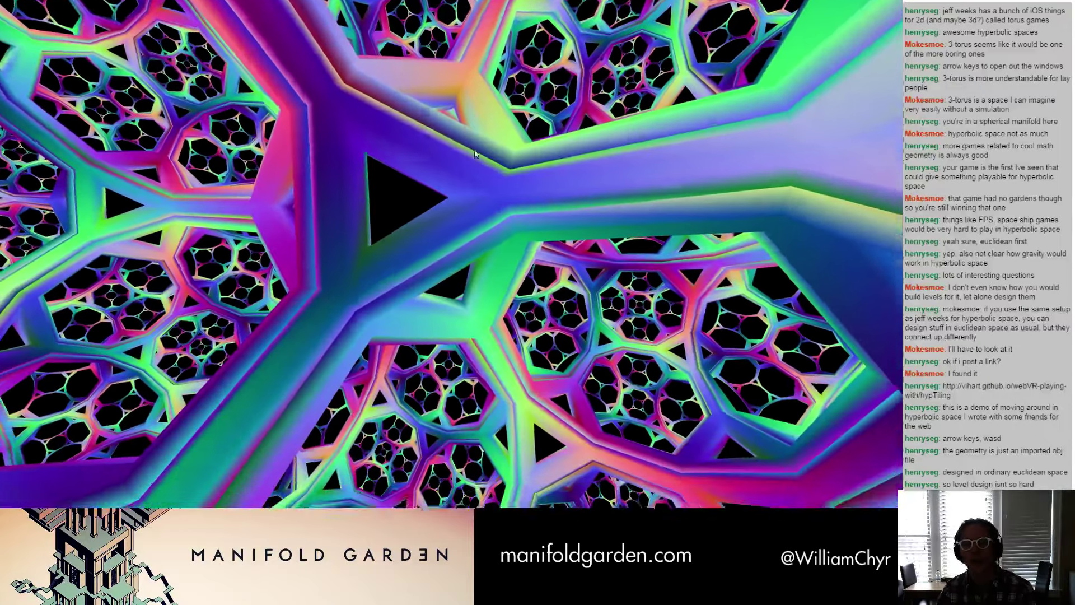
key(Up)
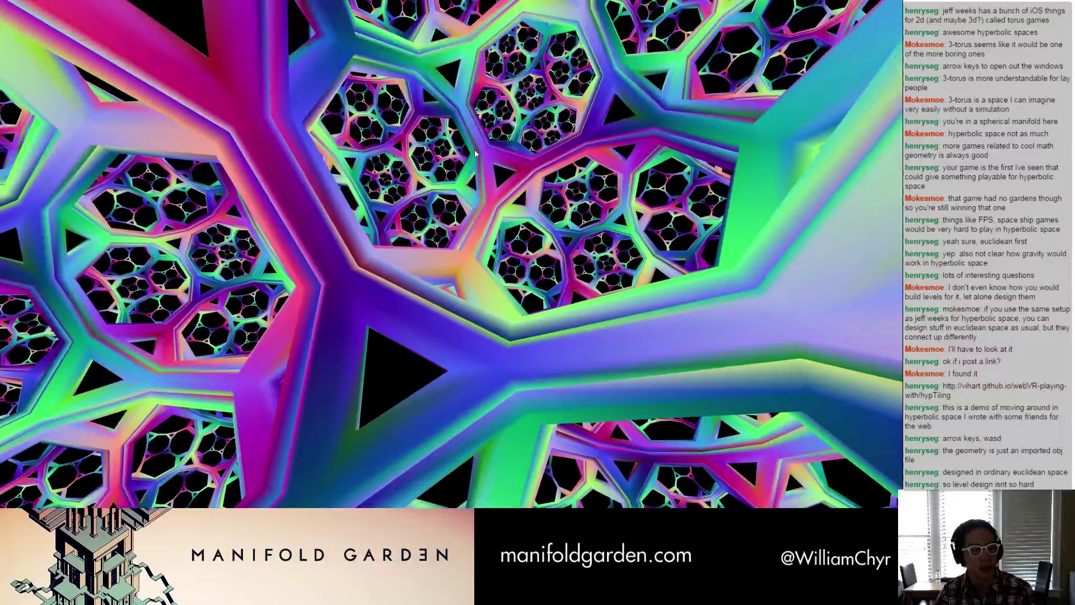
key(Left)
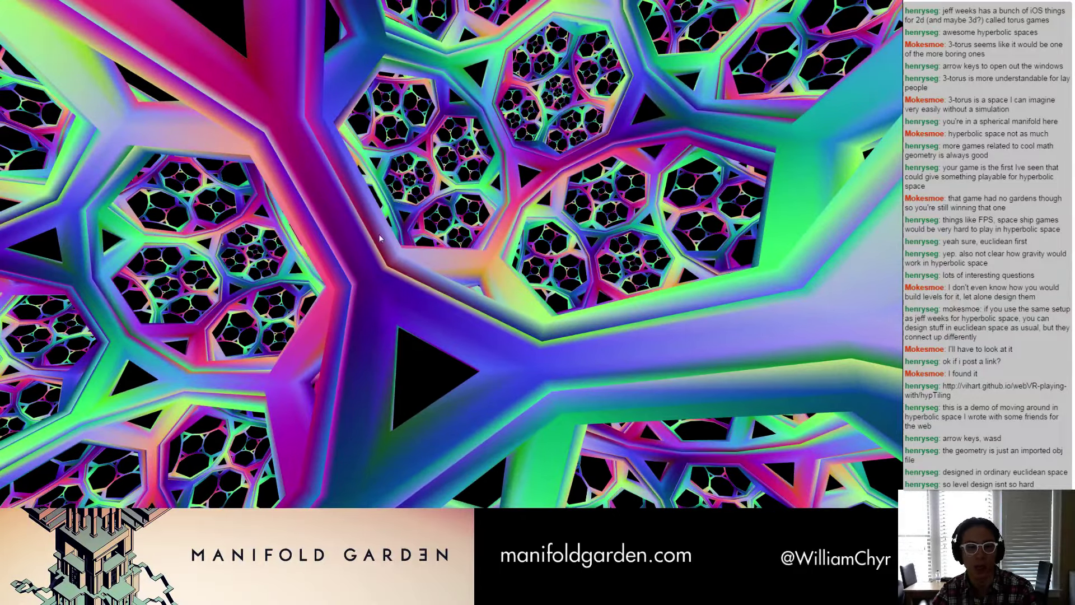
key(a)
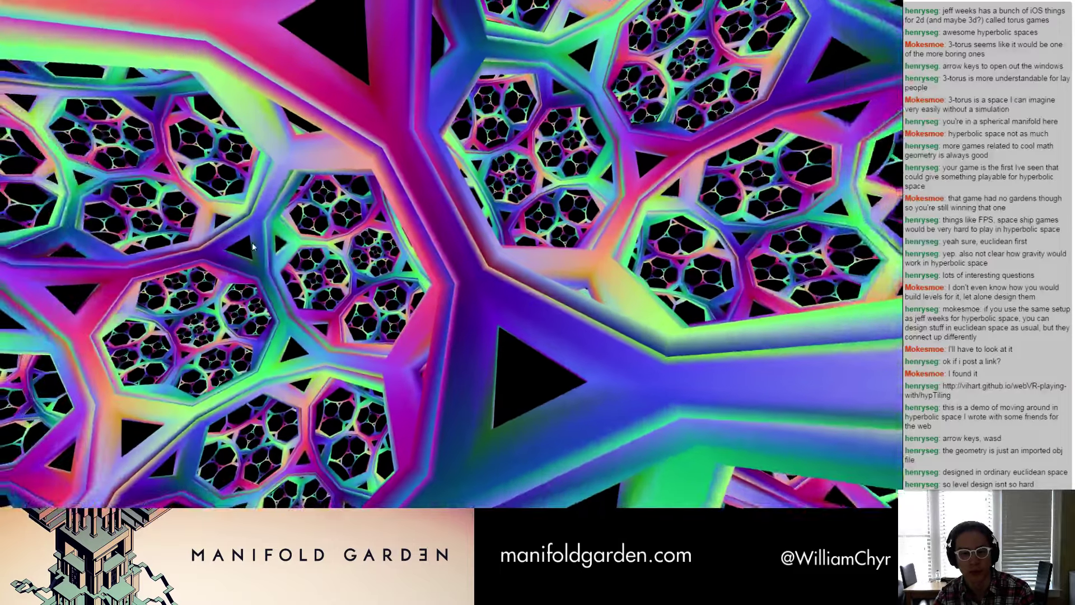
key(Left)
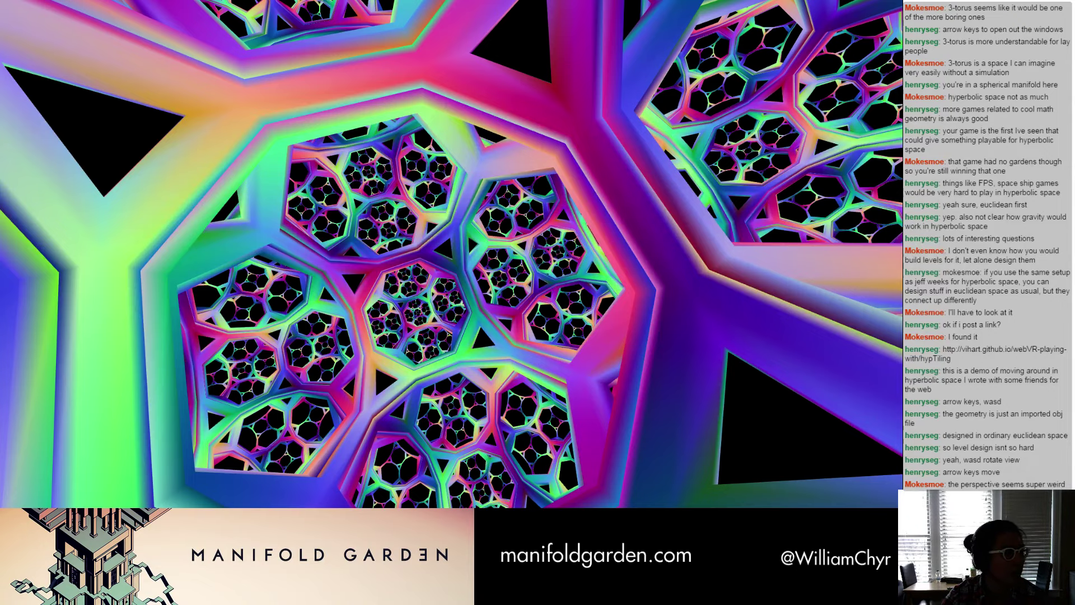
drag(0, 101, 565, 36)
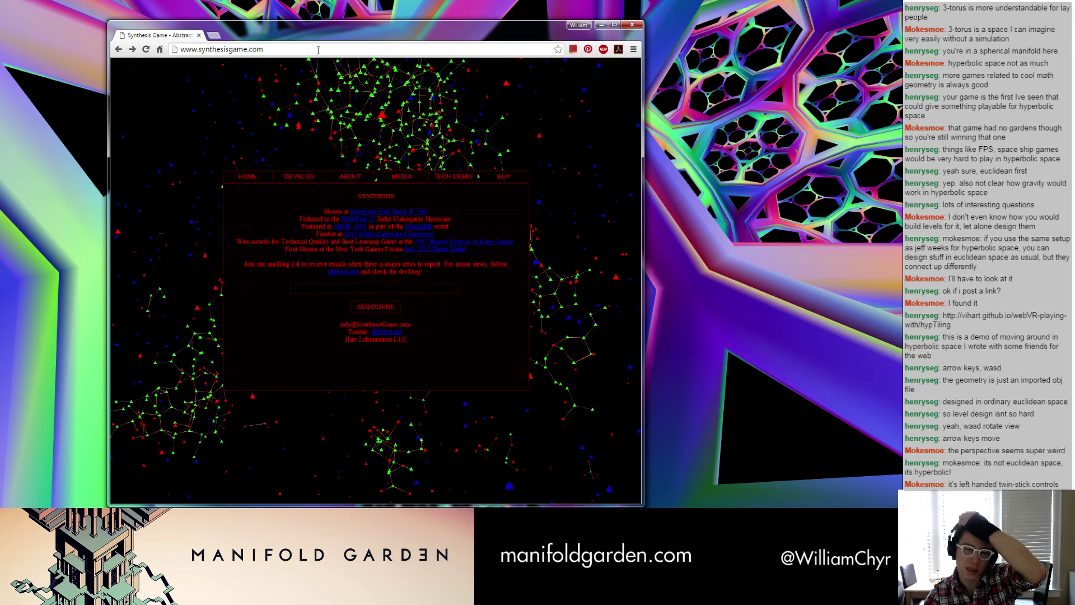
drag(314, 38, 463, 50)
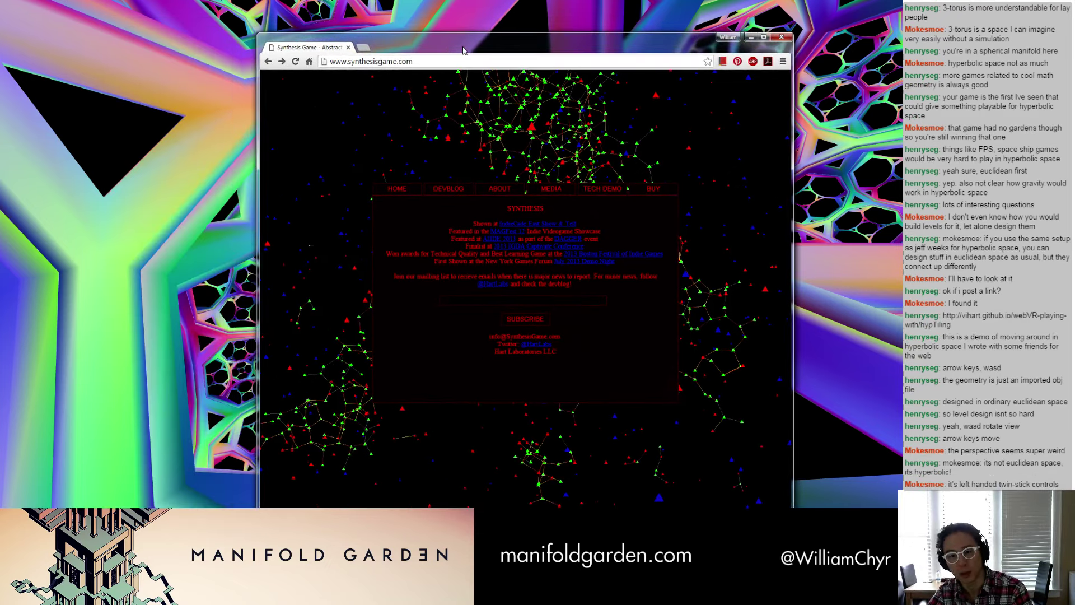
click(750, 37)
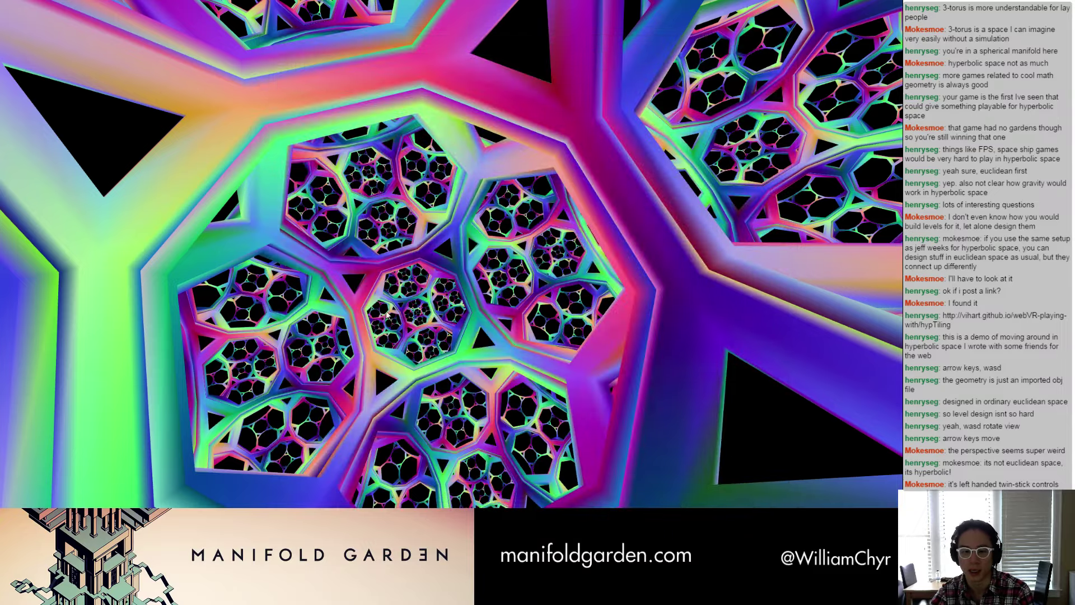
Step: Turn and tilt the view around the hyperbolic tiling, mostly swinging left
key(a)
key(a)
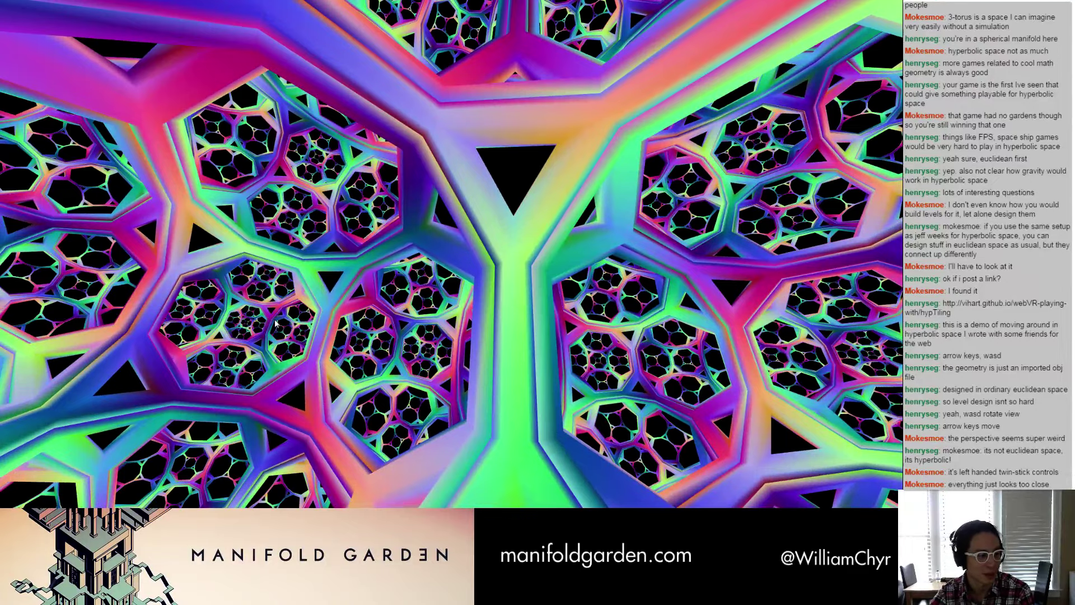
key(d)
key(w)
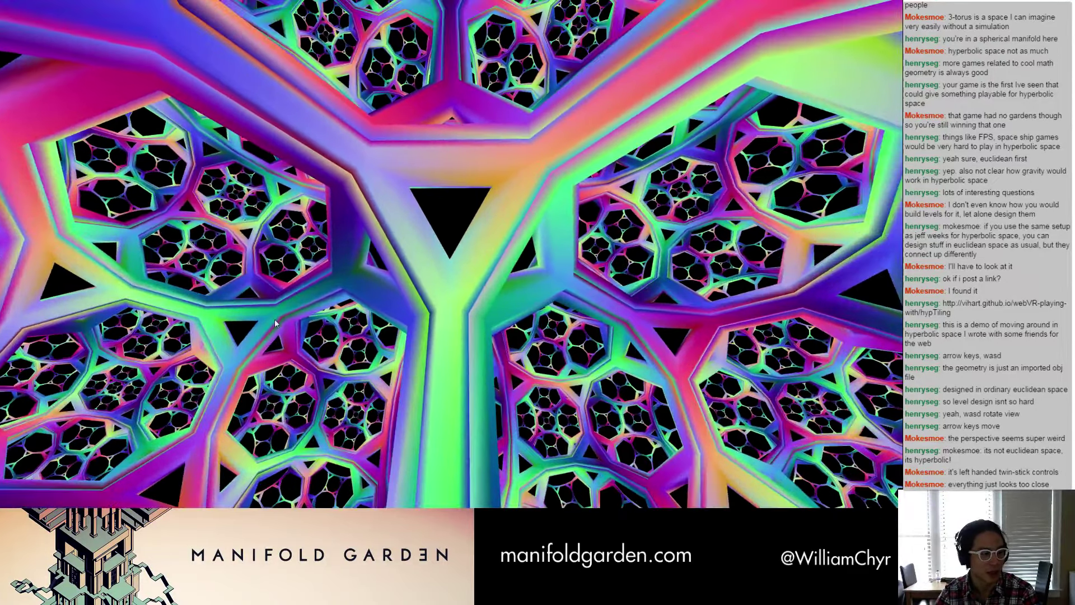
key(Up)
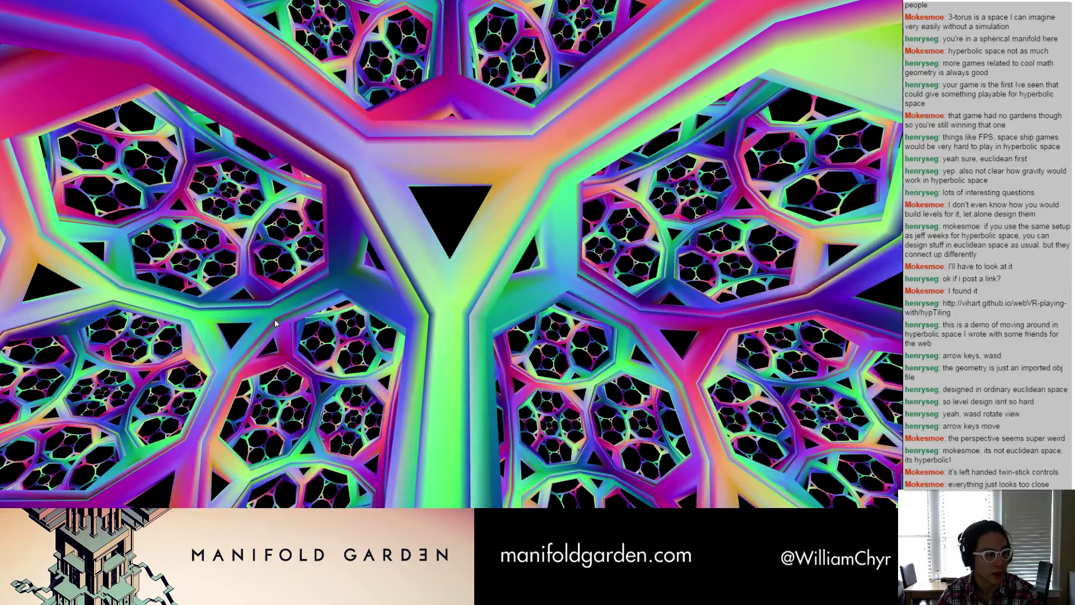
key(Left)
key(Right)
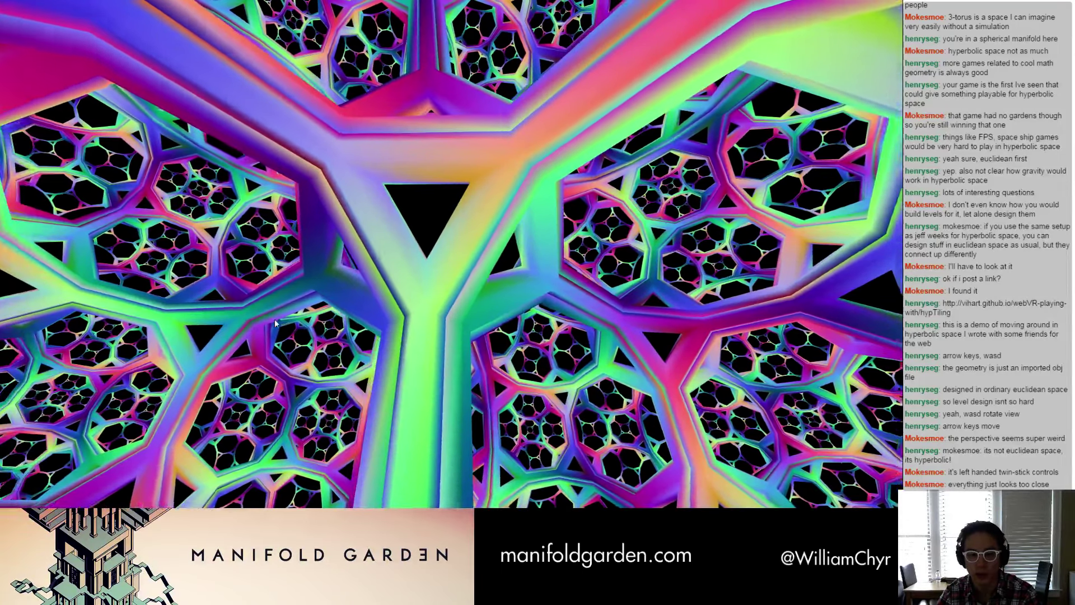
key(a)
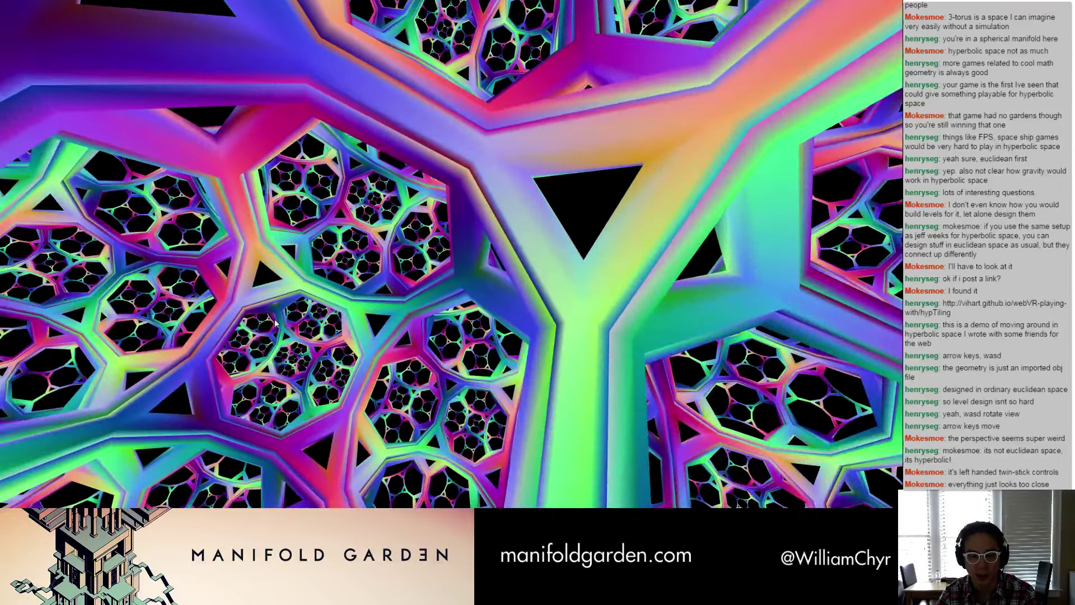
key(a)
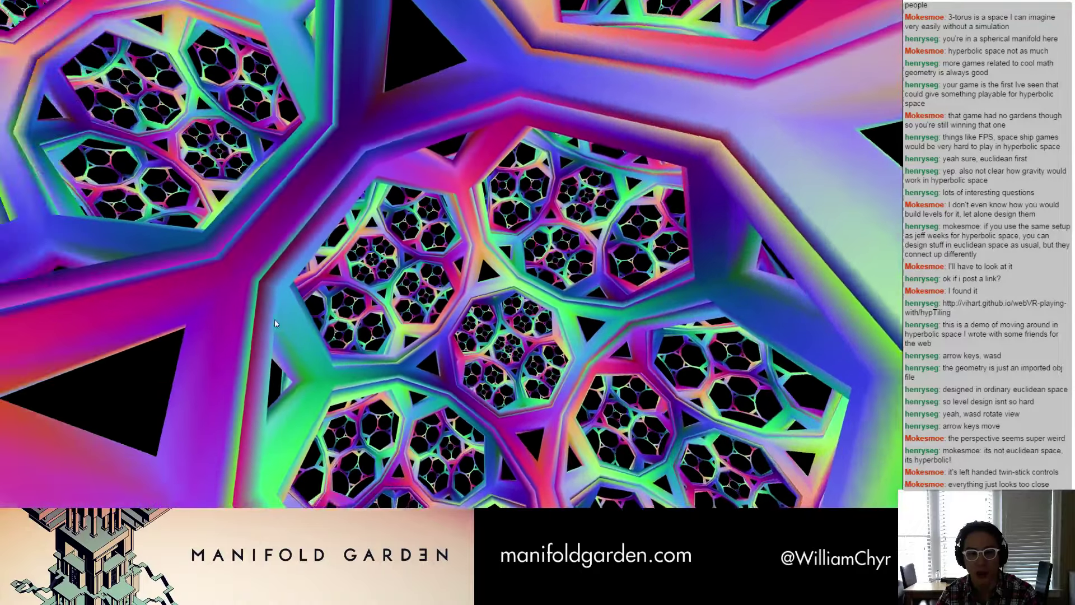
key(a)
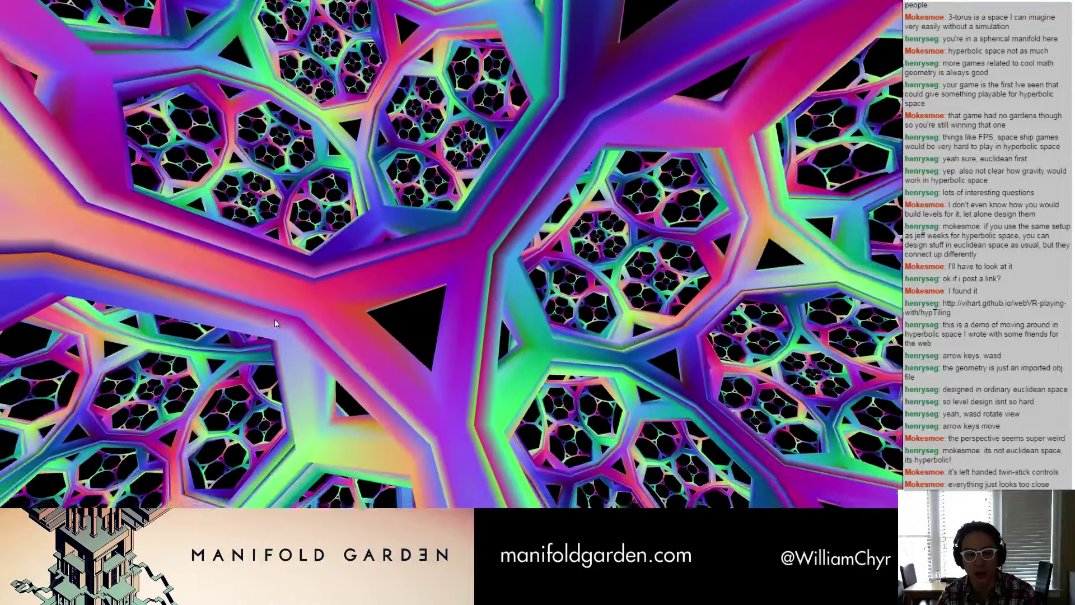
key(s)
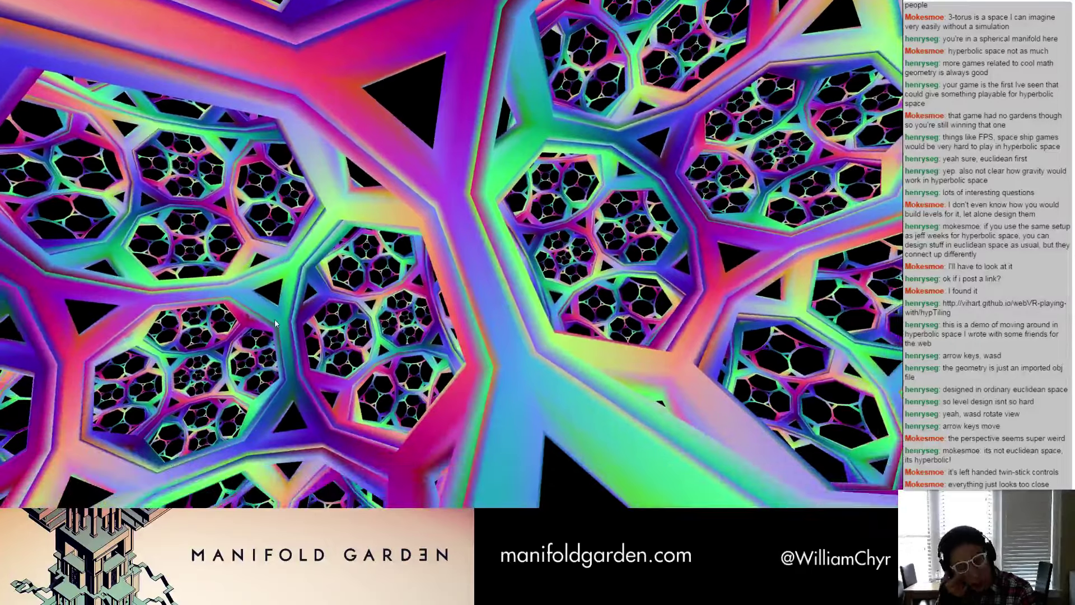
key(a)
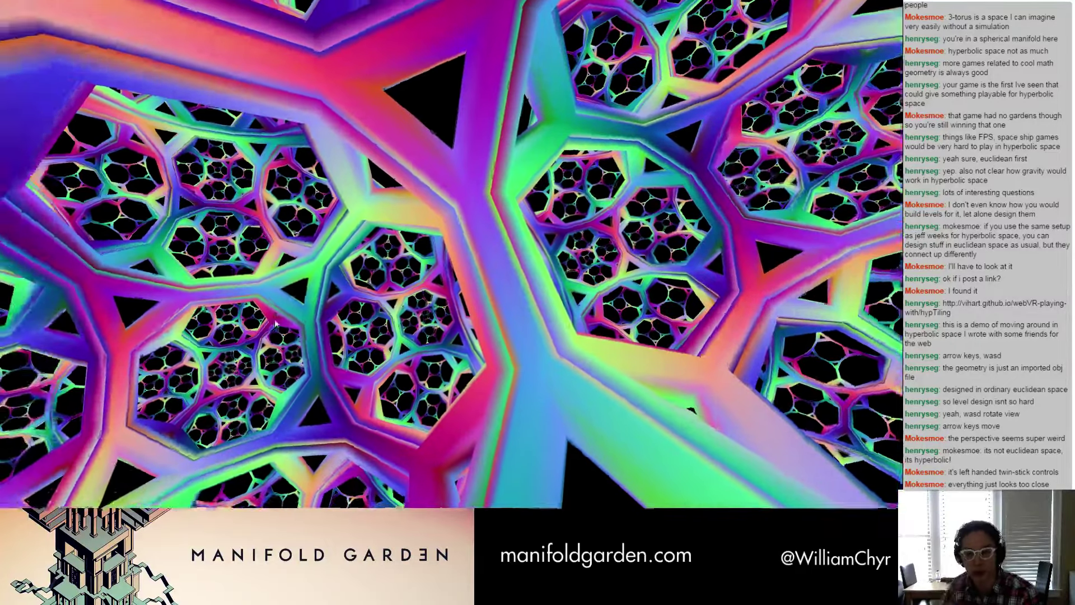
key(a)
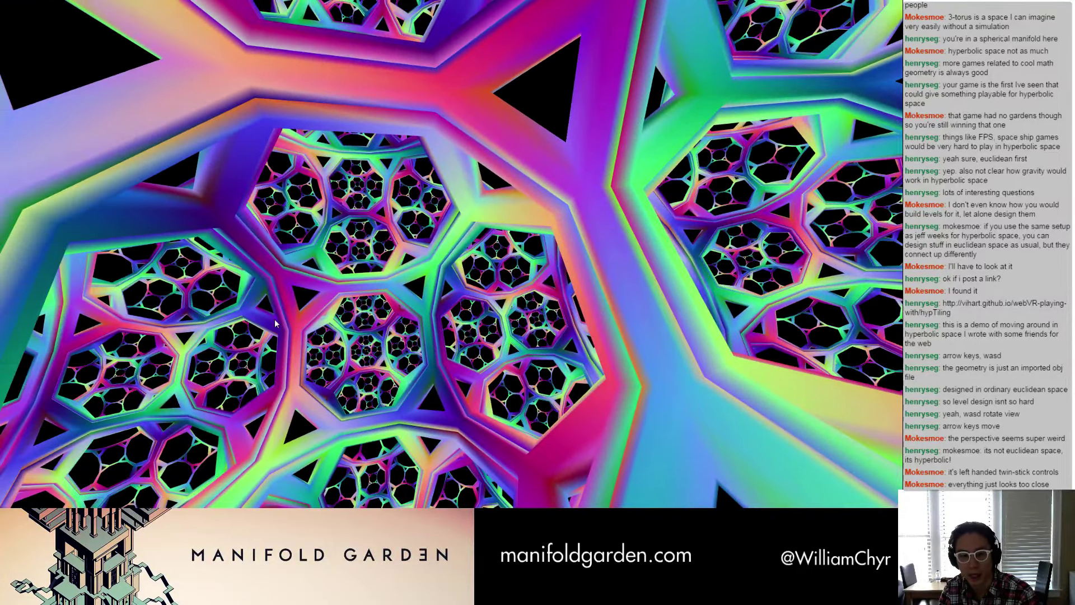
Step: Pitch the view upward and fly forward, turning left and right through the cells
key(w)
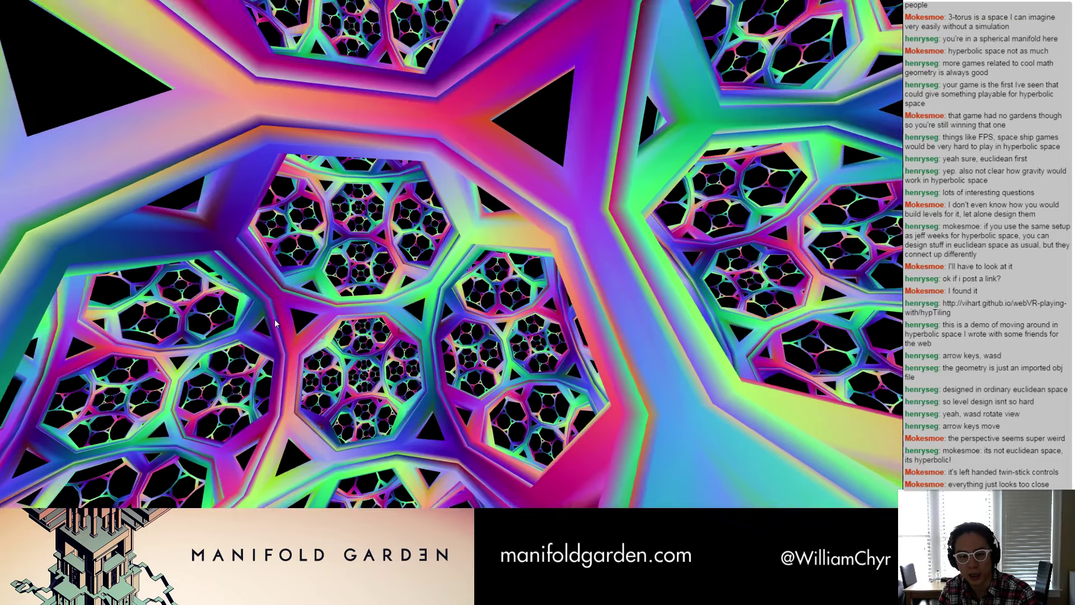
key(w)
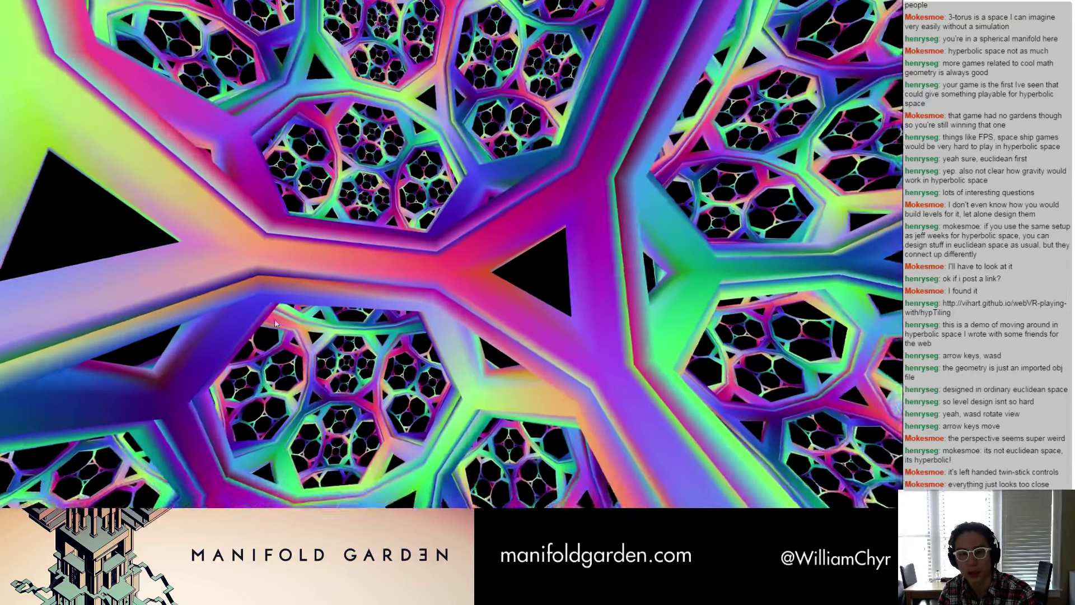
key(w)
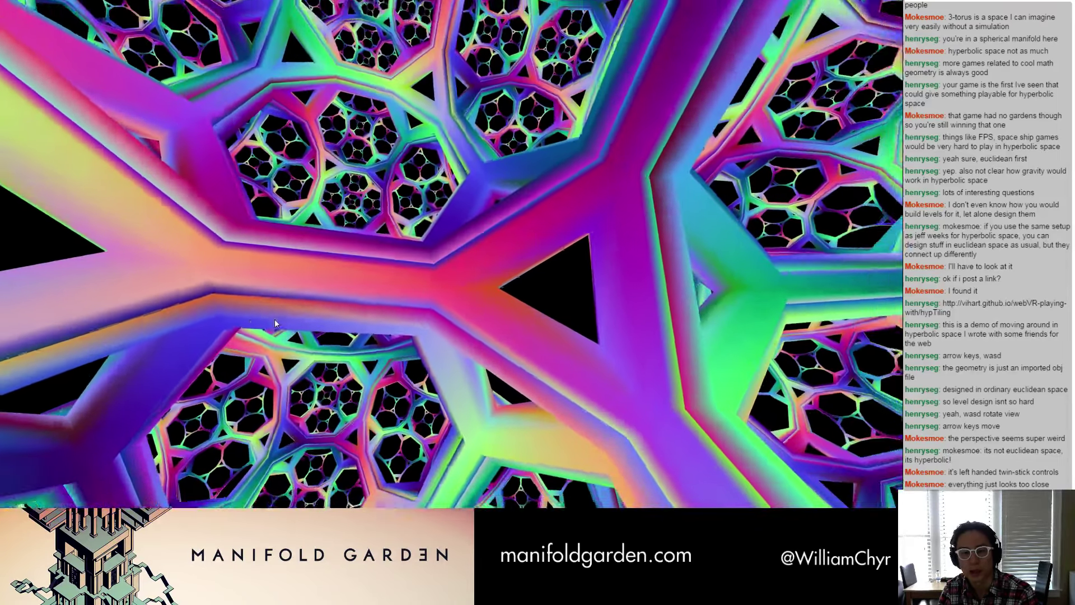
key(w)
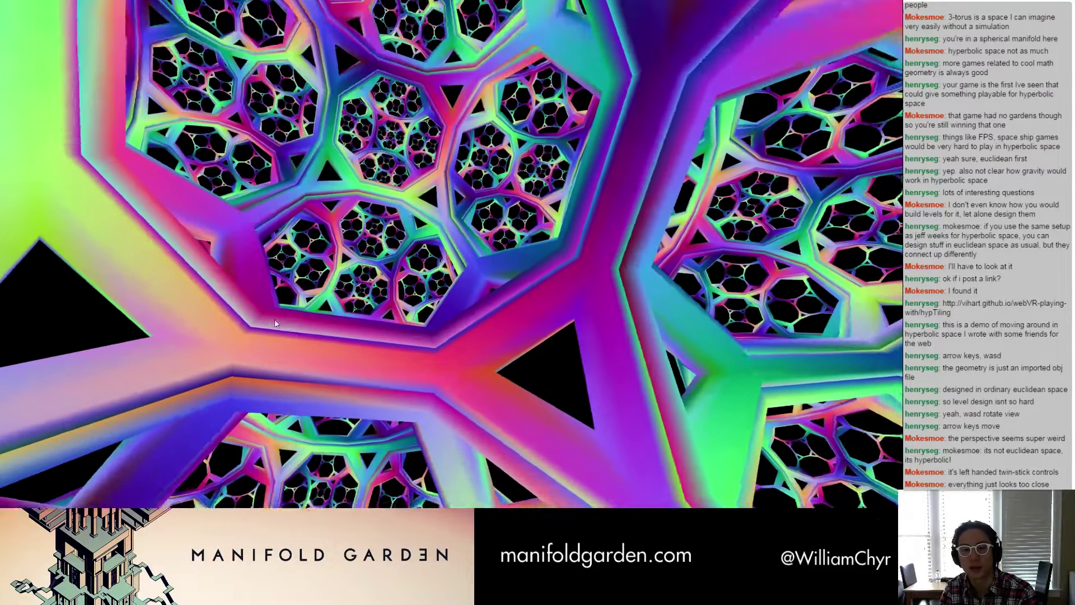
key(w)
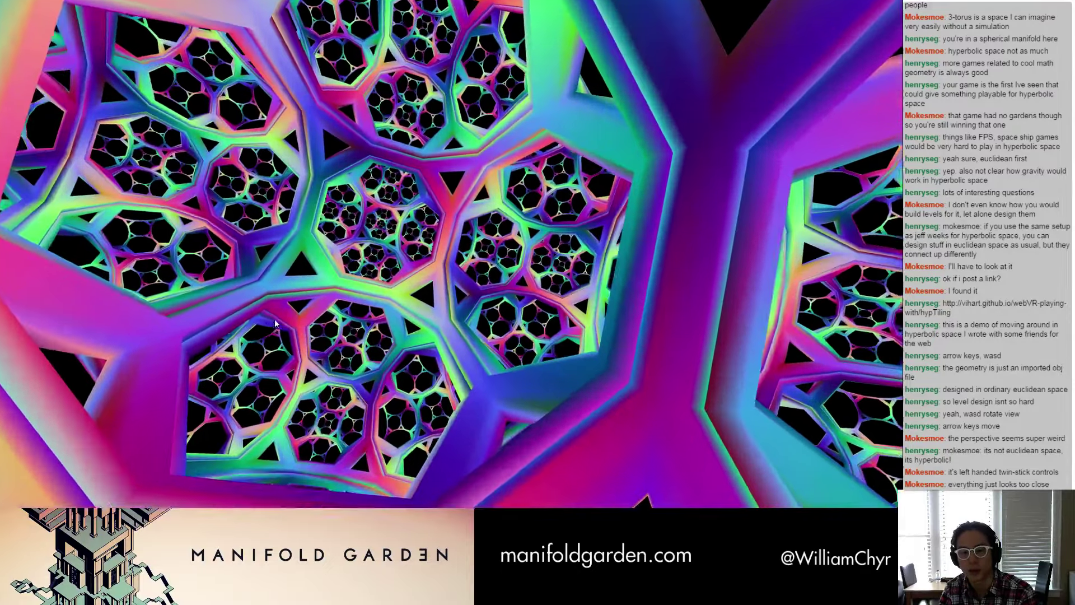
key(Up)
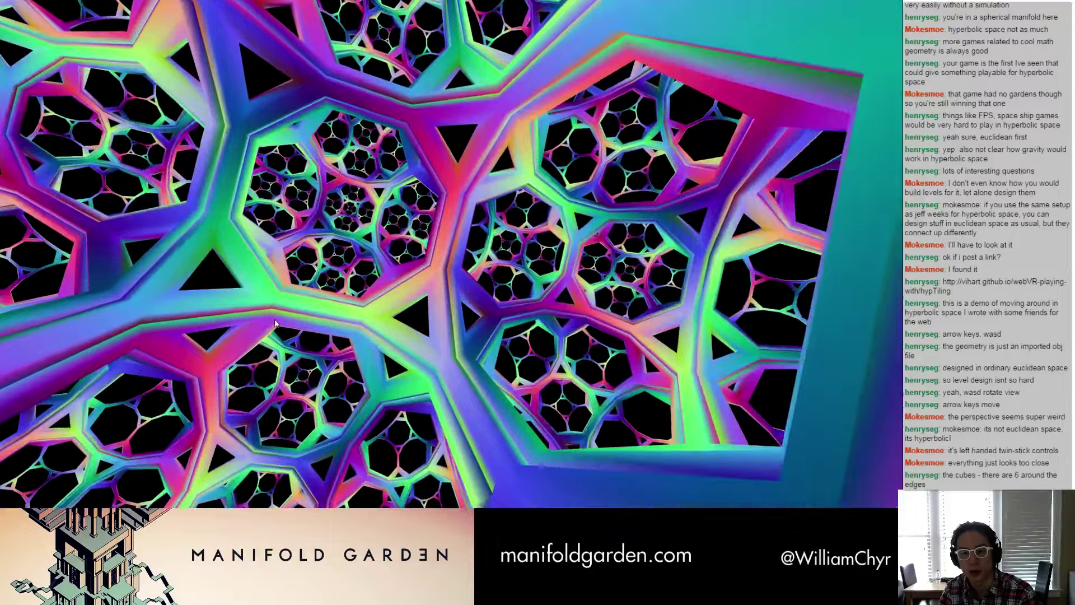
key(Up)
key(a)
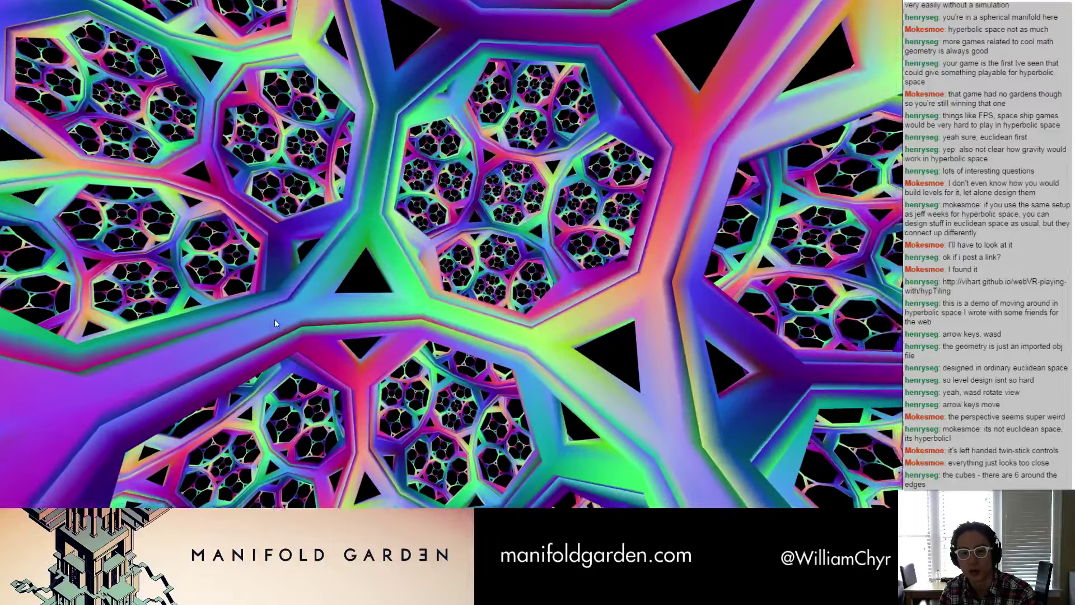
key(Up)
key(d)
key(w)
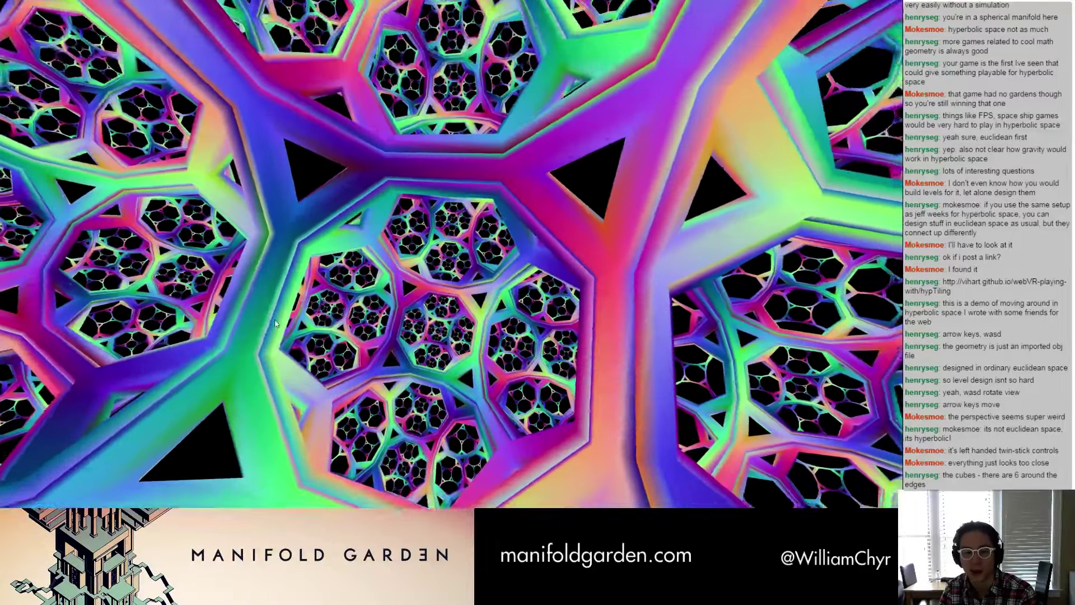
key(w)
key(Down)
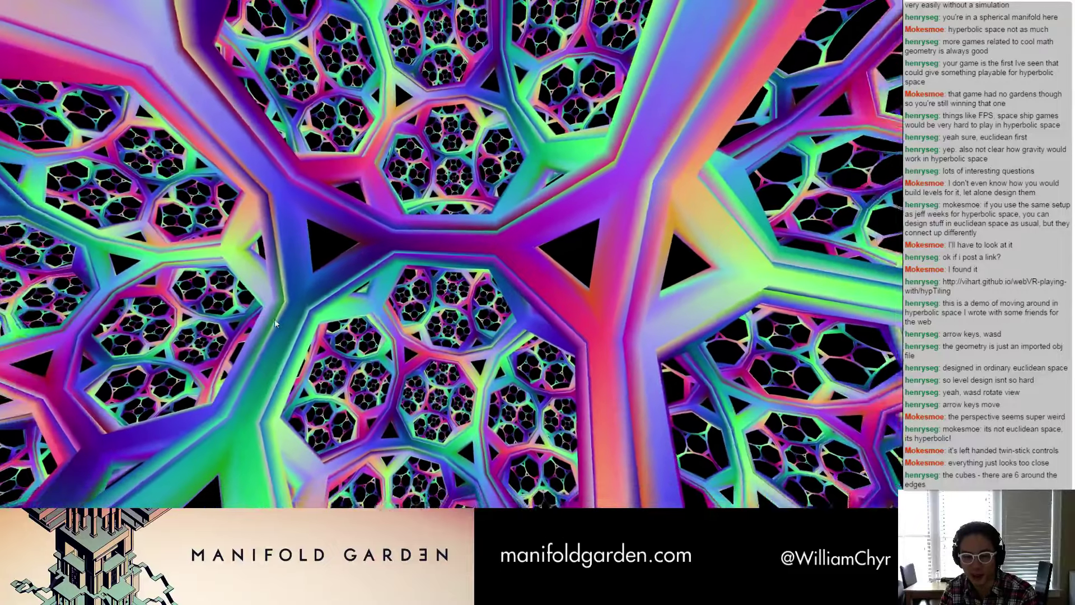
Step: Fly back and forth deeper into the tiling, then exit full screen with Esc
key(Up)
key(Down)
key(s)
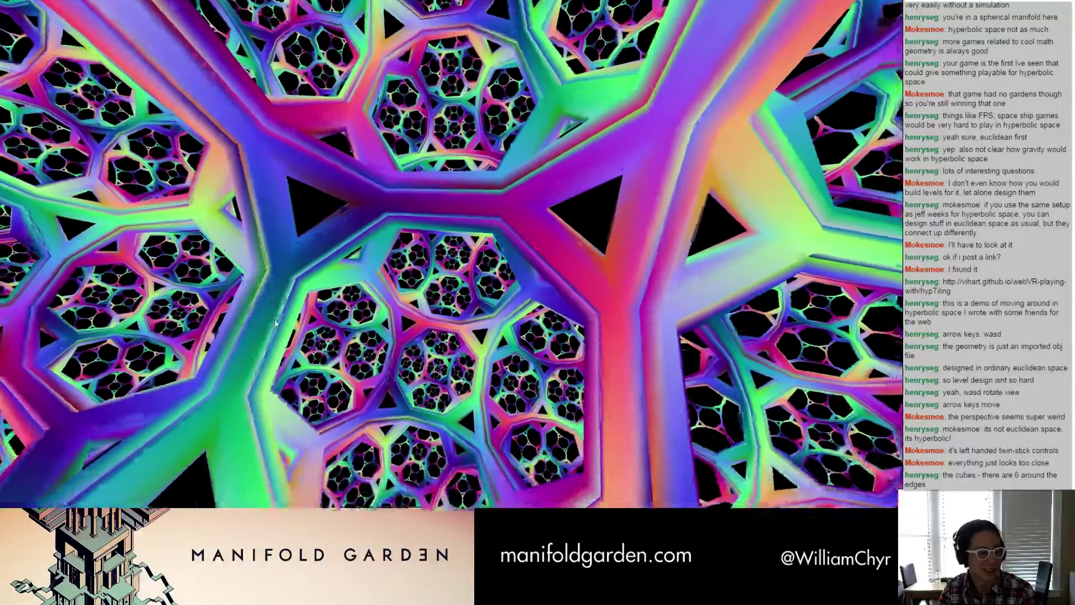
key(Down)
key(s)
key(Up)
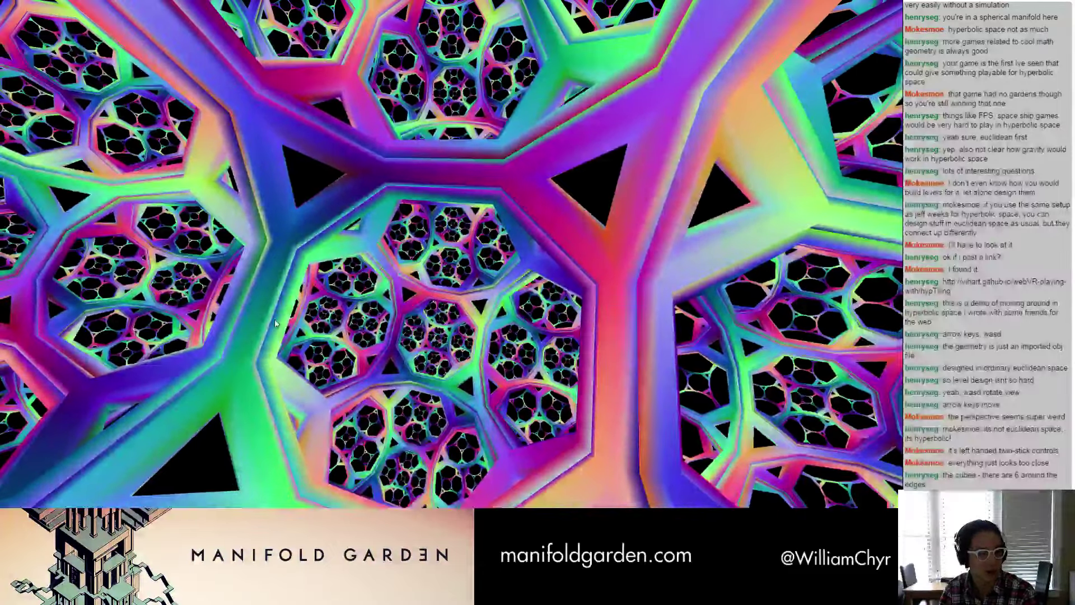
key(a)
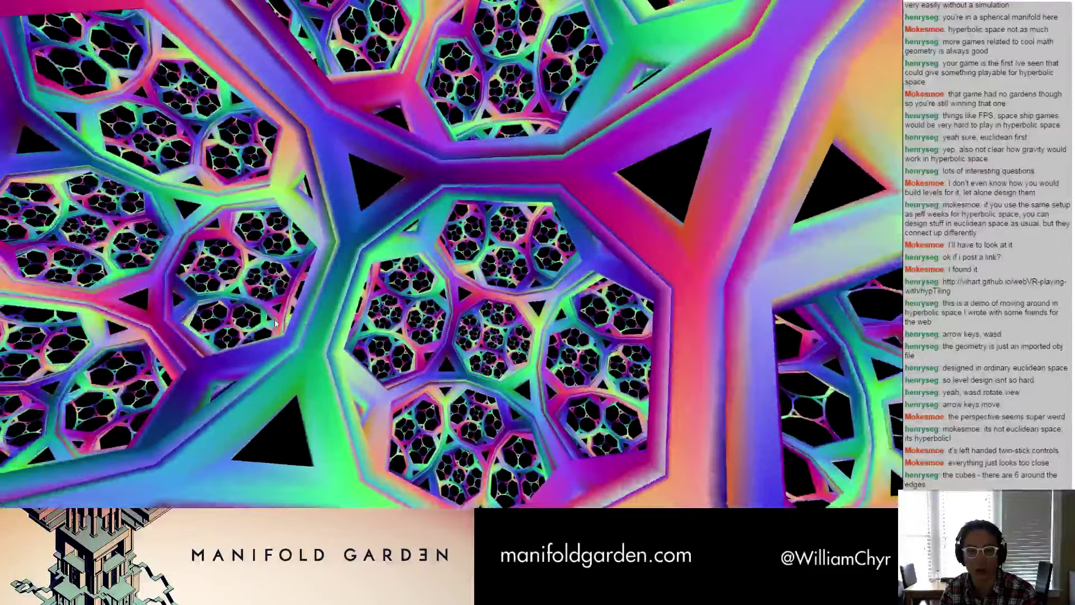
key(w)
key(Up)
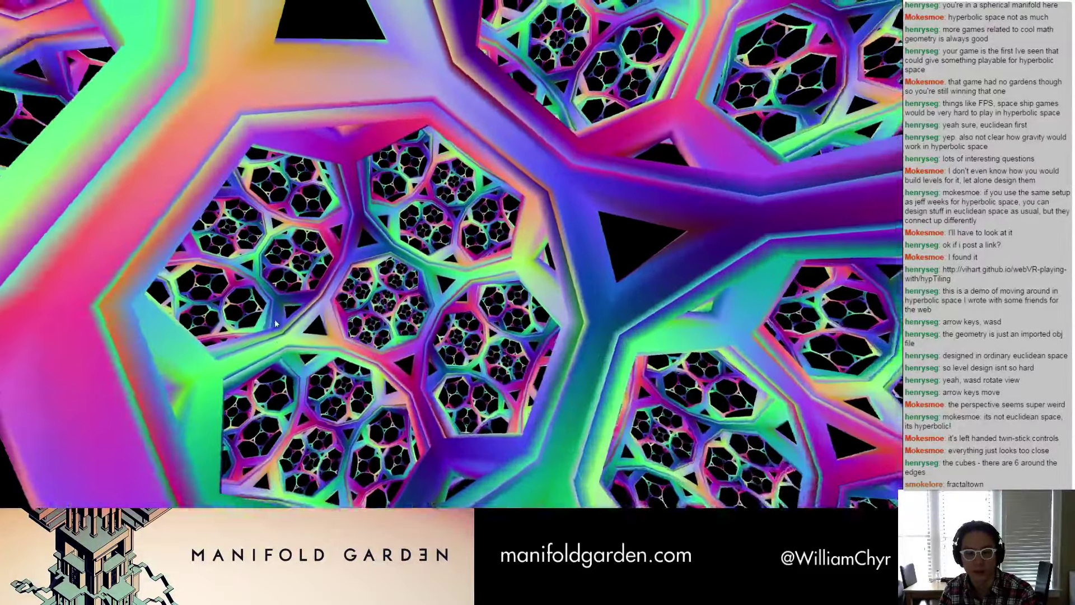
key(w)
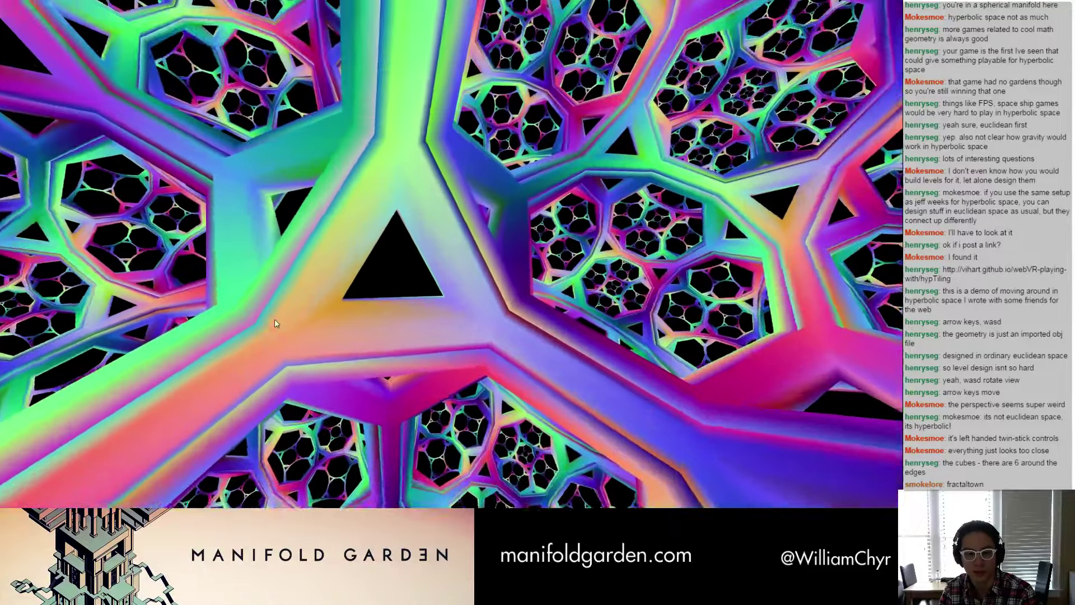
key(Up)
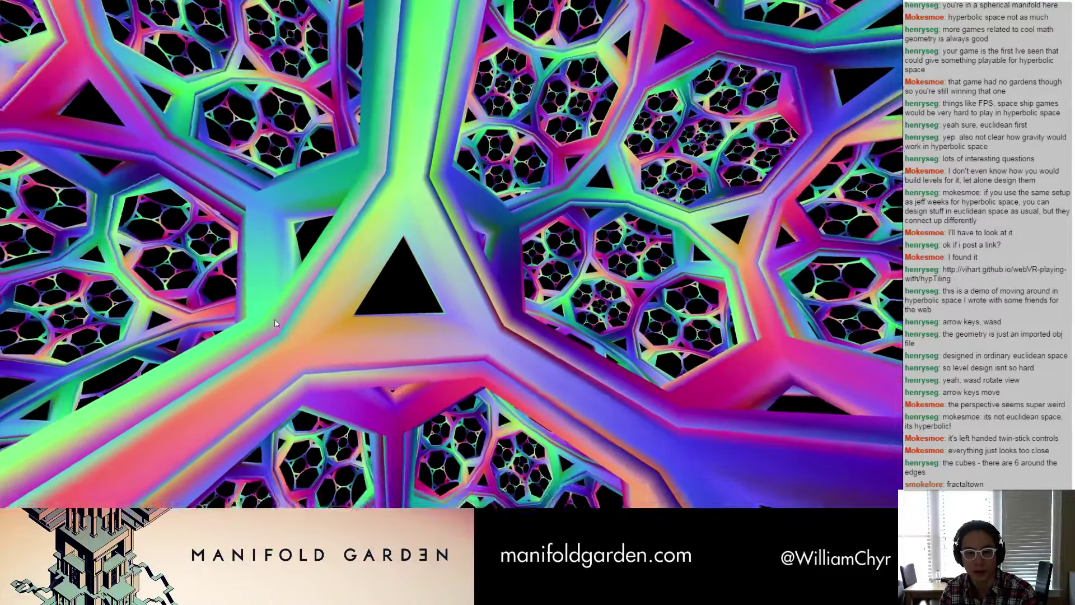
key(Up)
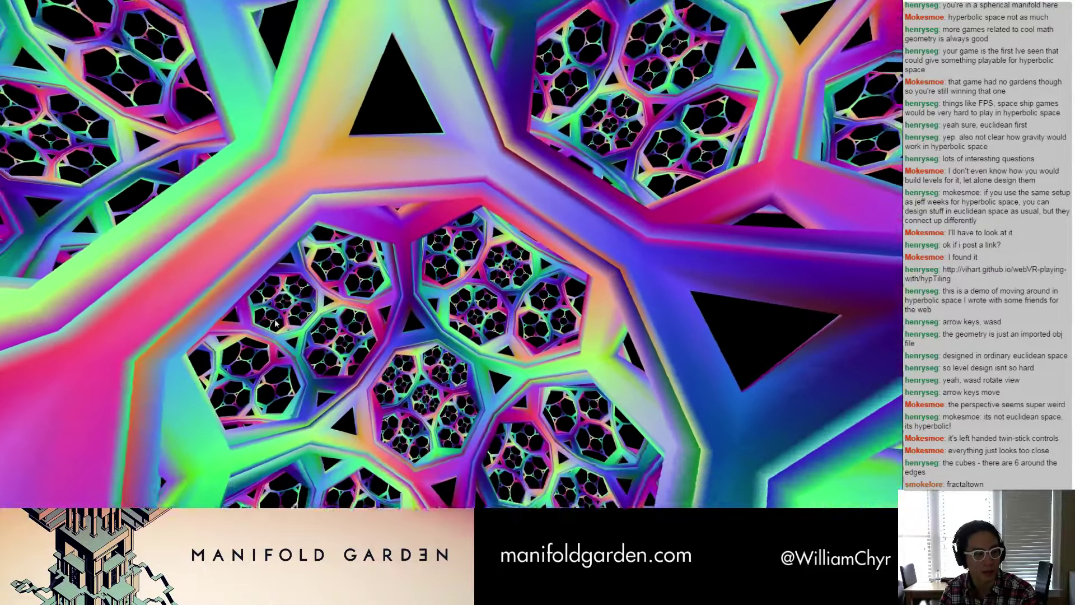
key(Up)
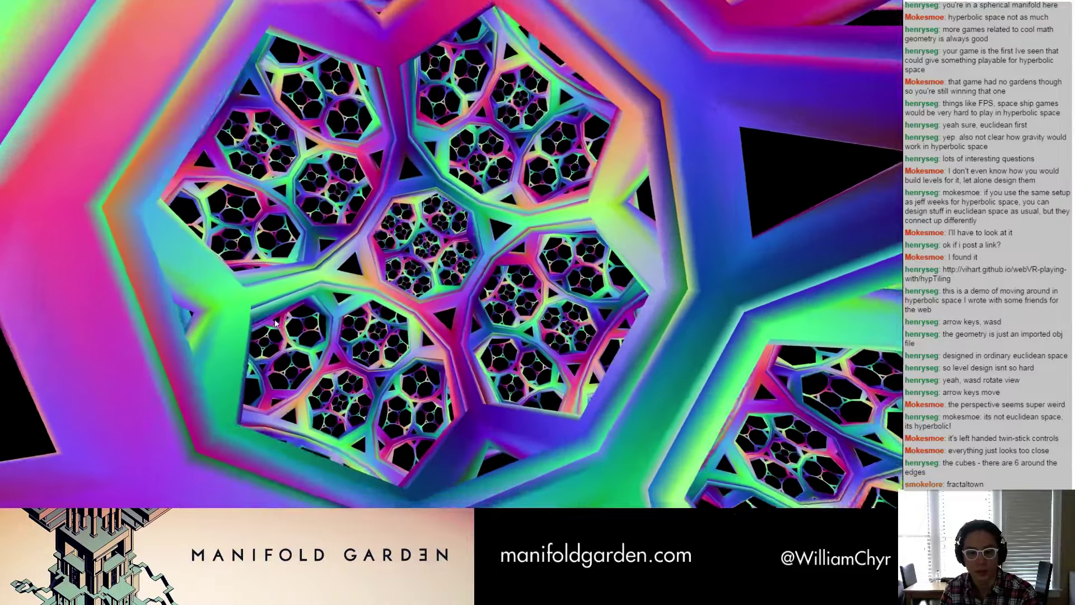
key(Up)
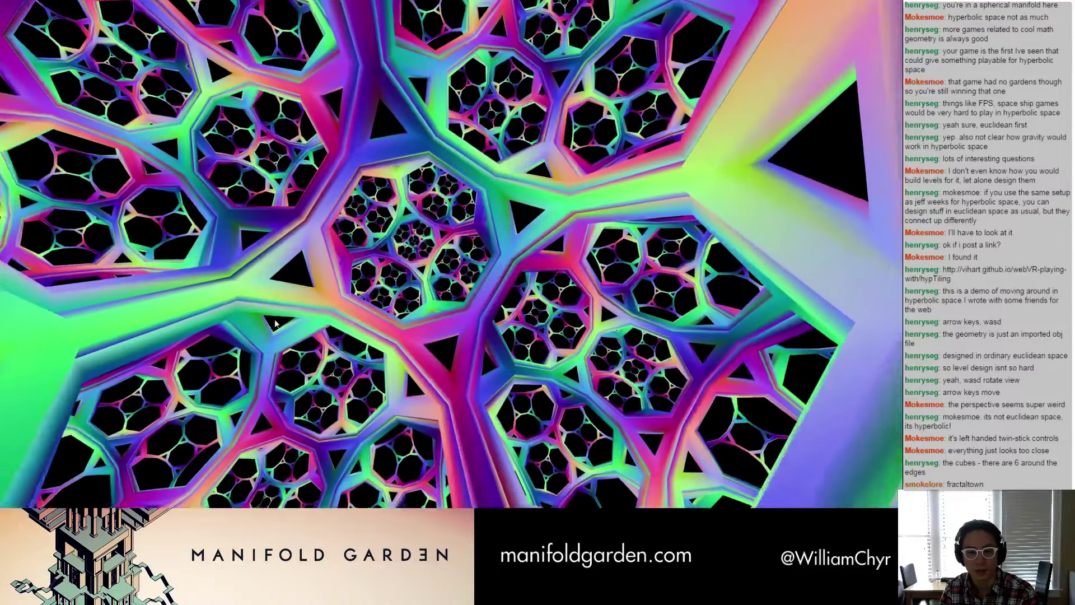
key(Escape)
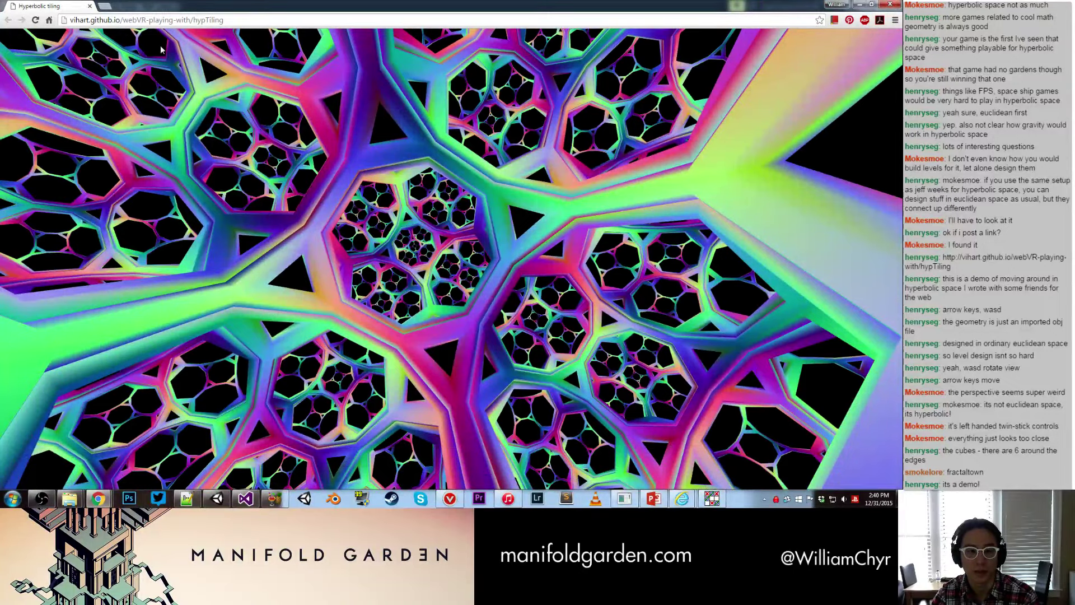
Step: Snip the tiling view with Snipping Tool and save it as 'hyperbolic space'
click(11, 498)
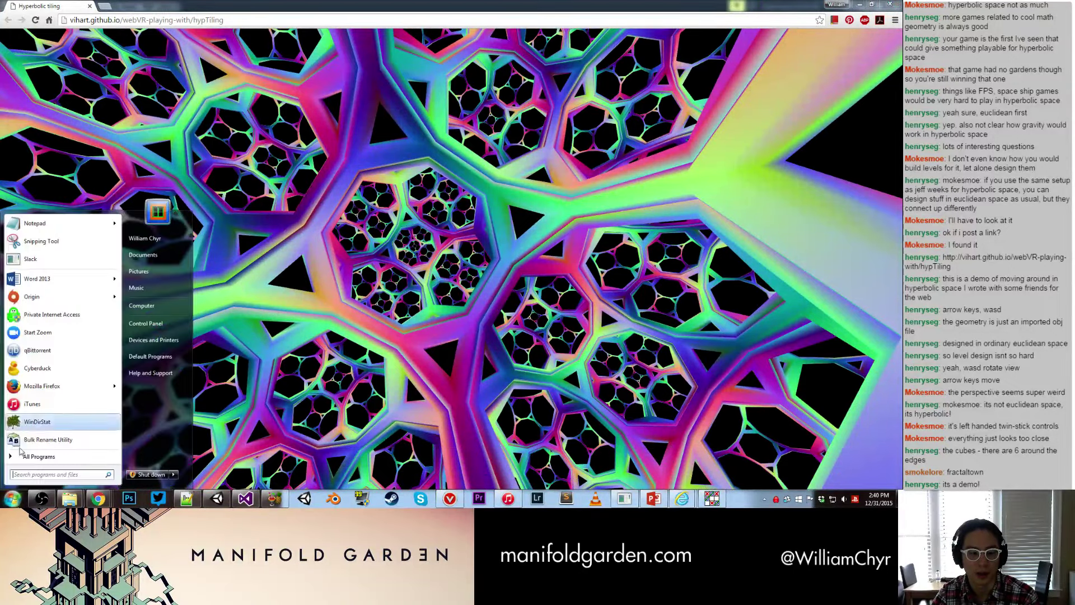
click(40, 247)
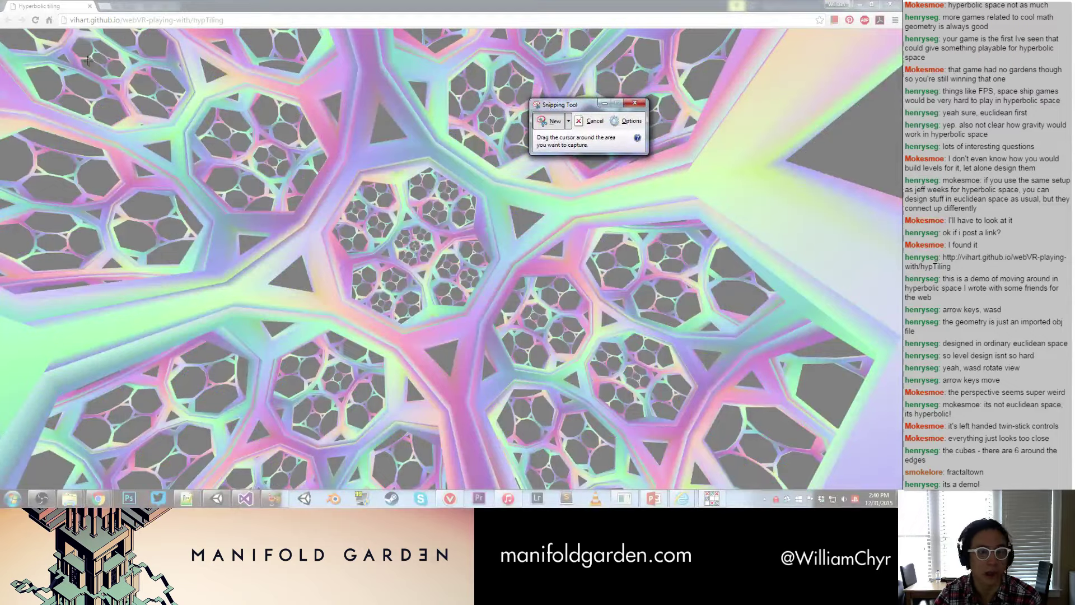
drag(72, 43, 750, 476)
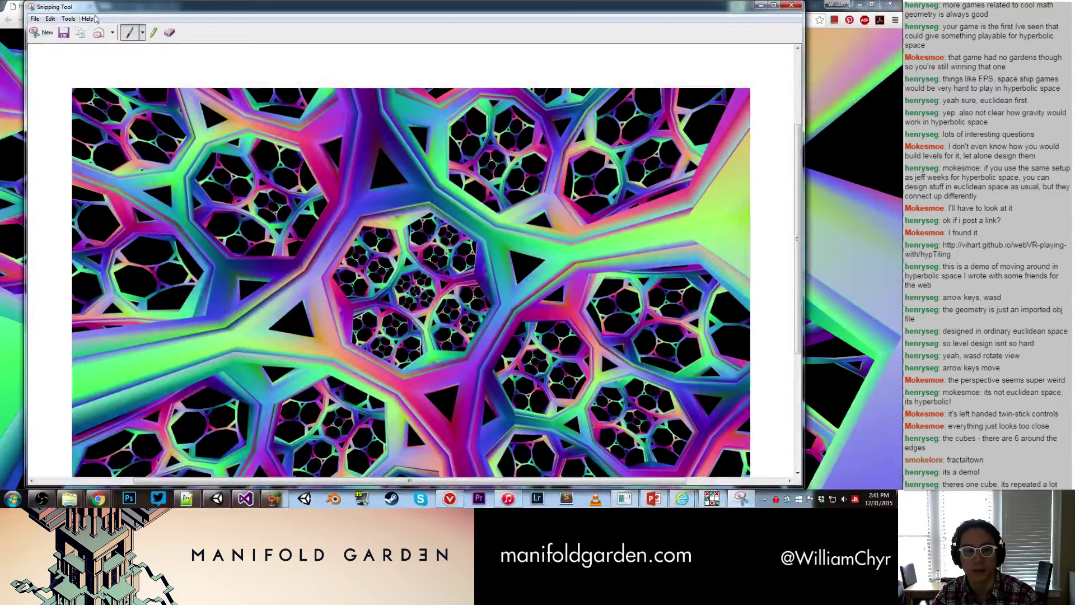
click(34, 19)
click(54, 44)
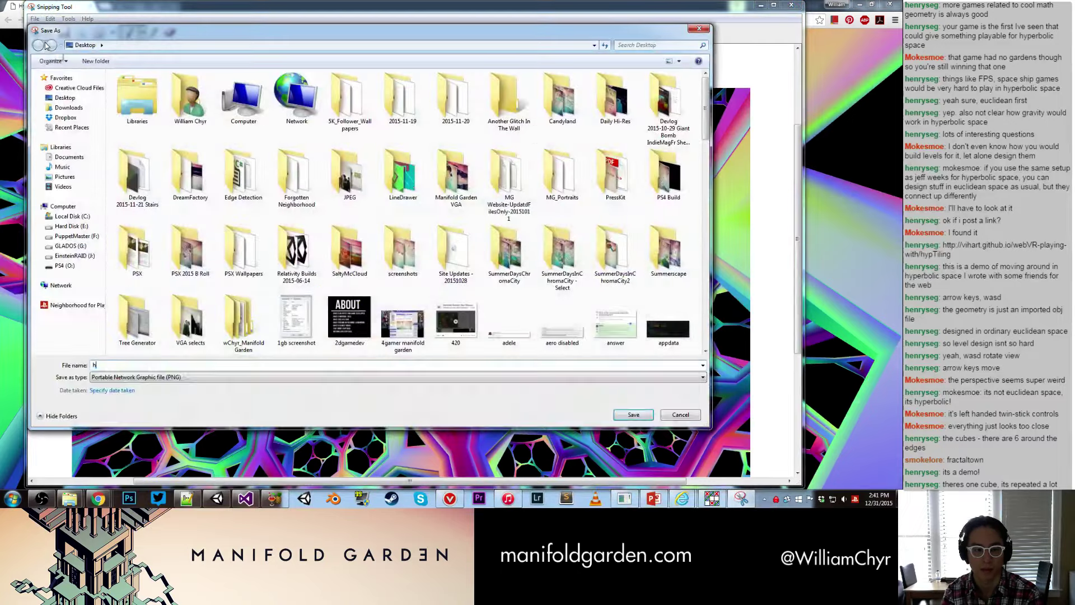
text(hyperbolic )
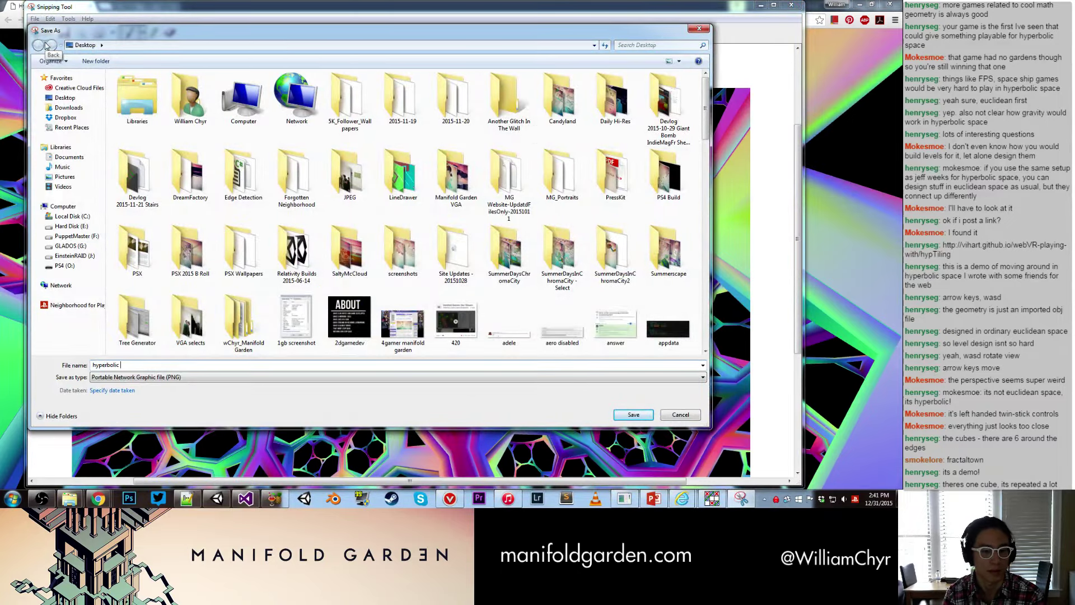
text(space)
key(Return)
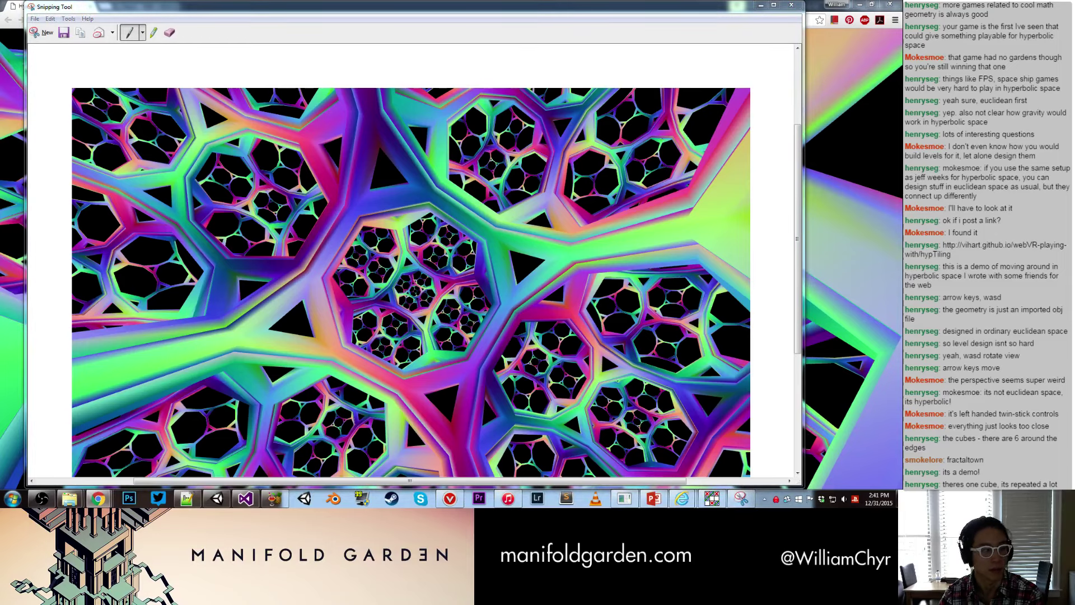
Step: Bring the snip forward and minimize it to reveal the demo page
drag(0, 17, 174, 115)
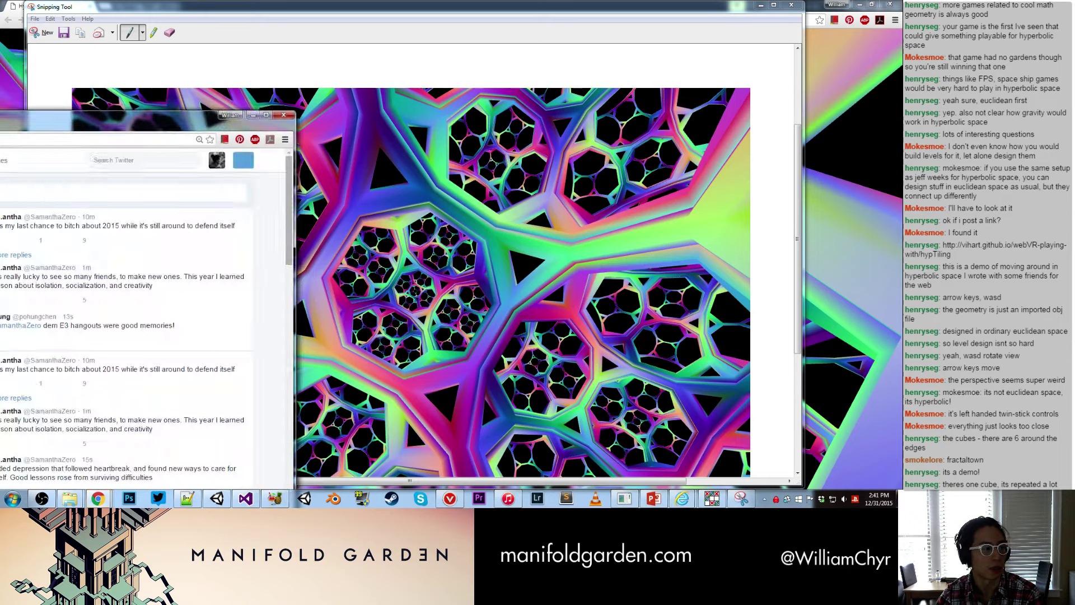
click(175, 5)
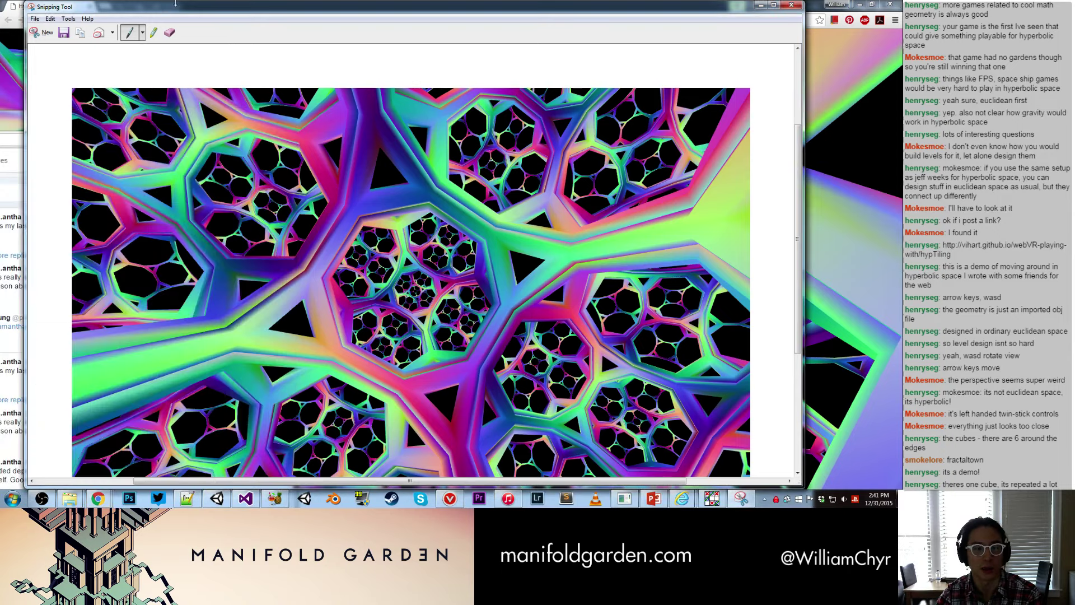
click(760, 4)
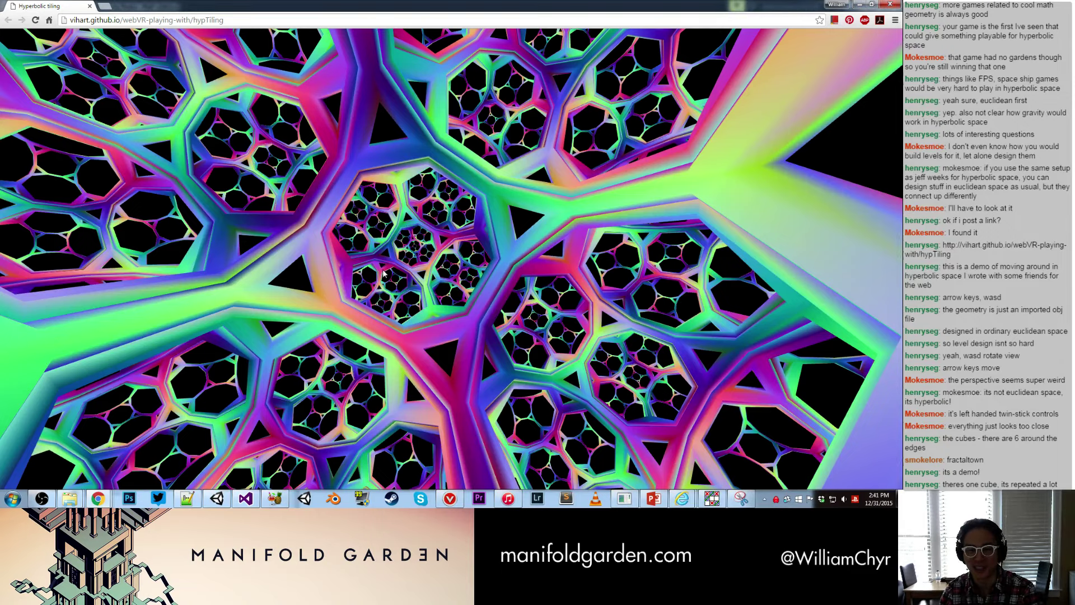
Step: Fly through the hyperbolic tiling with WASD to look around and the arrow keys to move into the cells
key(d)
key(w)
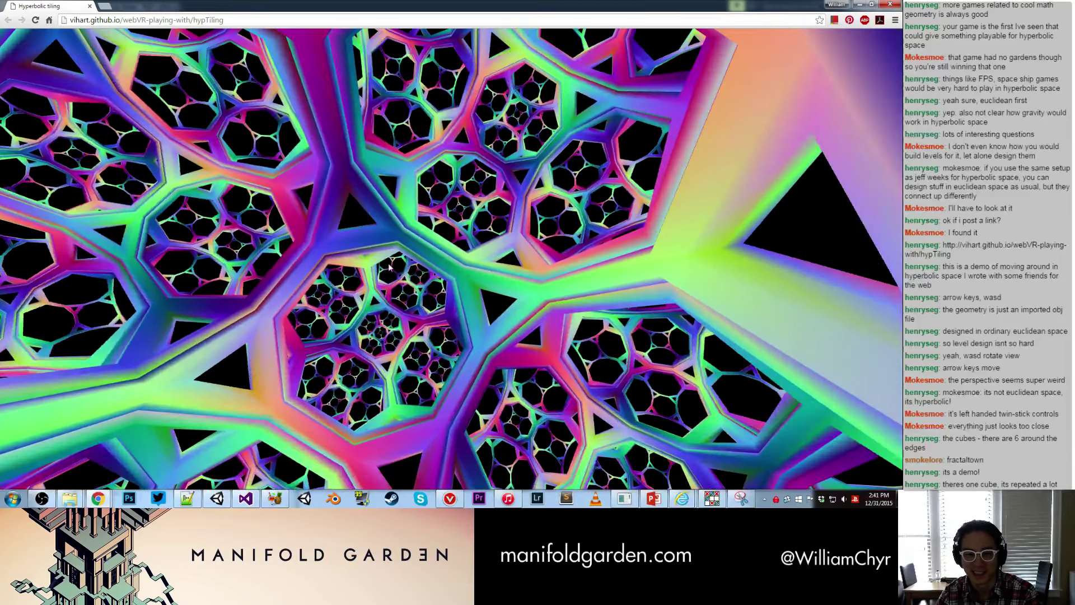
key(w)
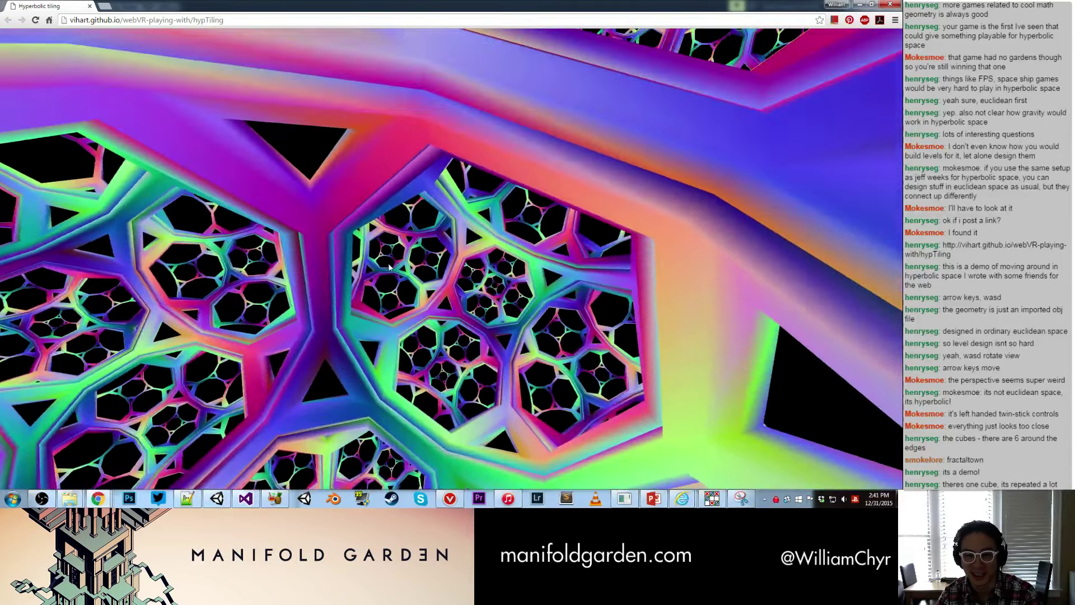
key(Down)
key(Up)
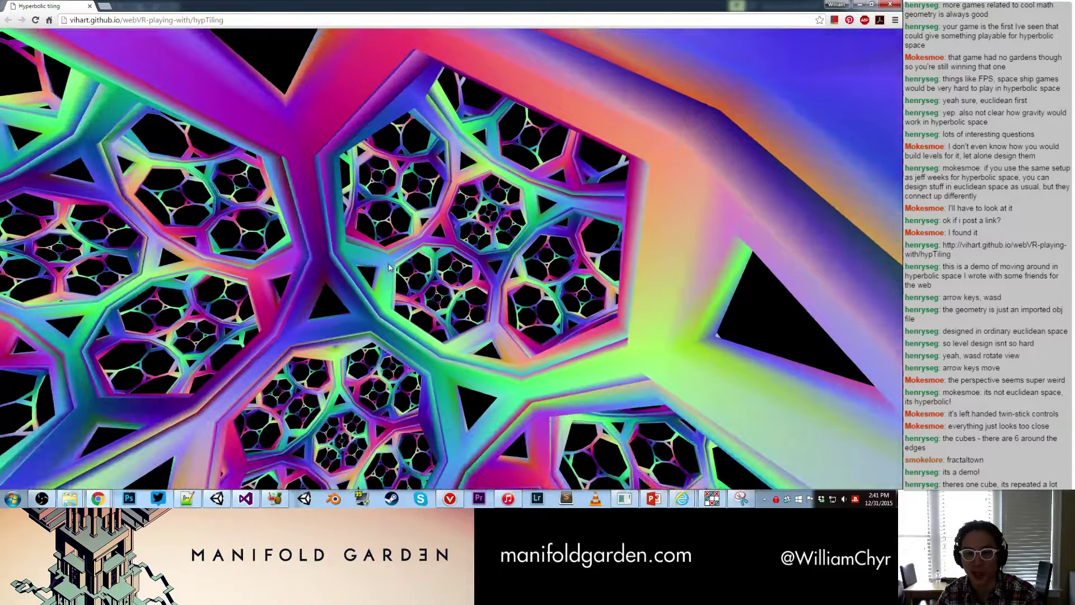
key(Up)
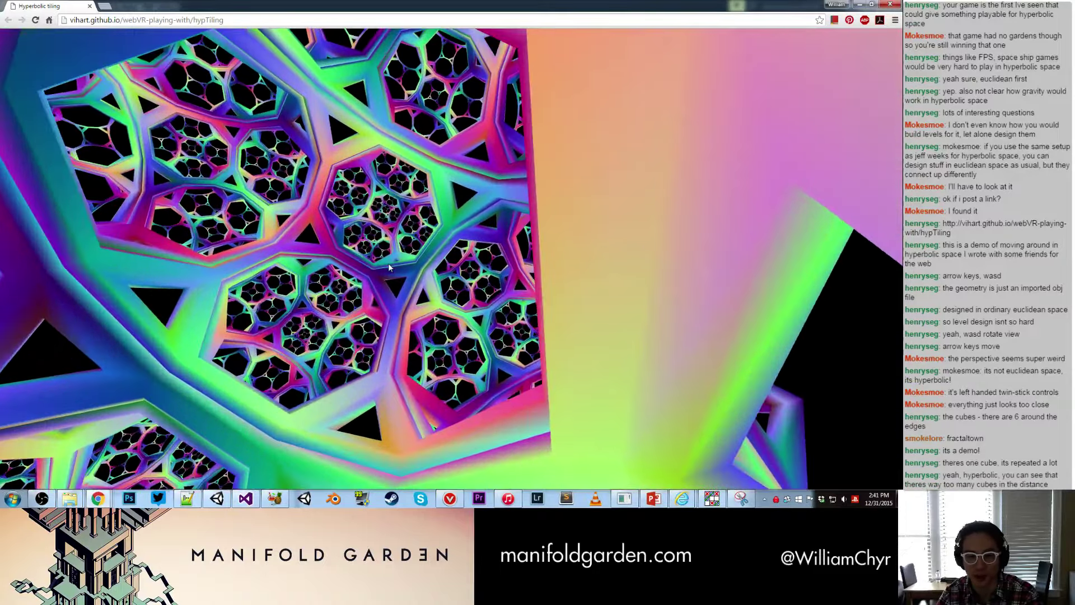
key(a)
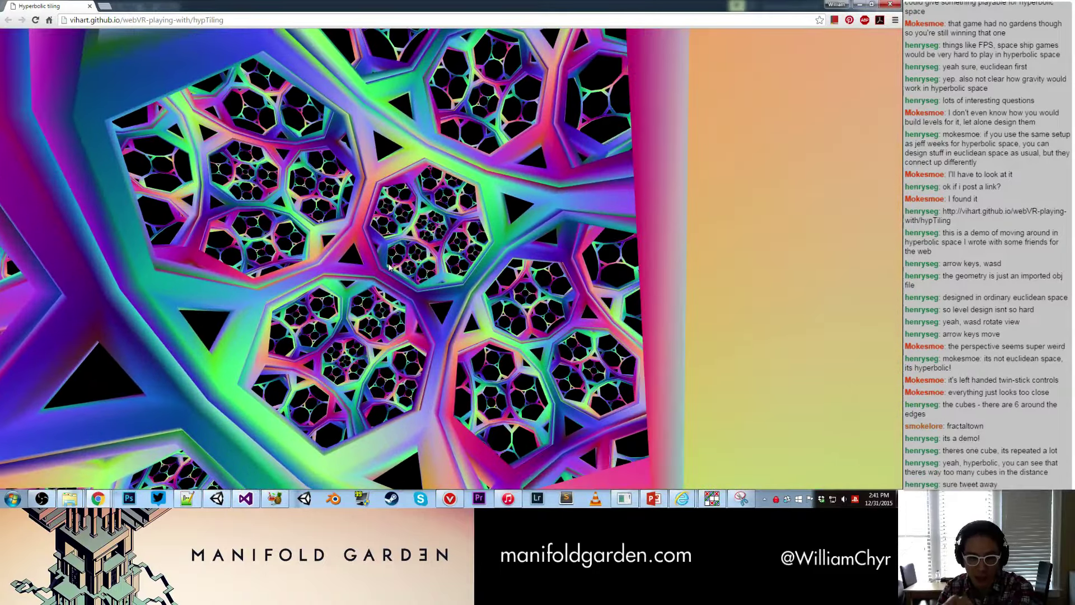
key(Up)
key(Up)
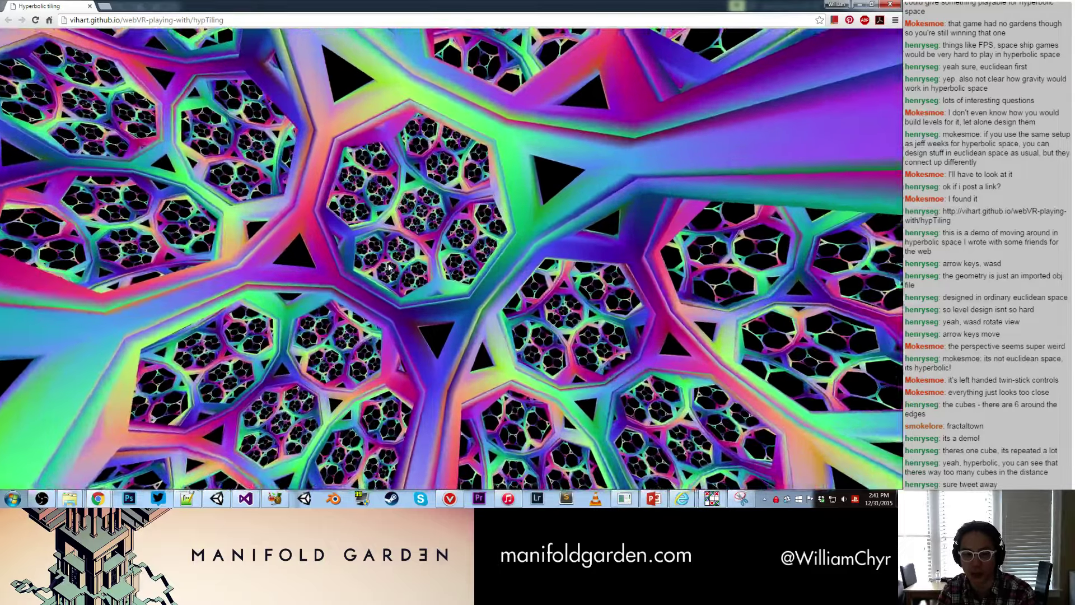
key(Up)
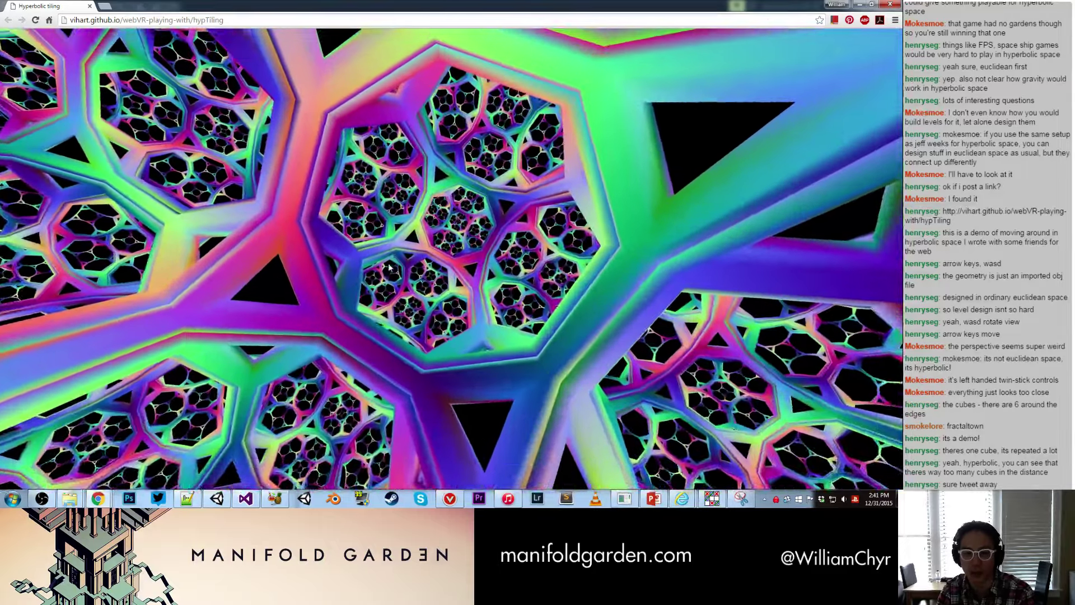
key(Up)
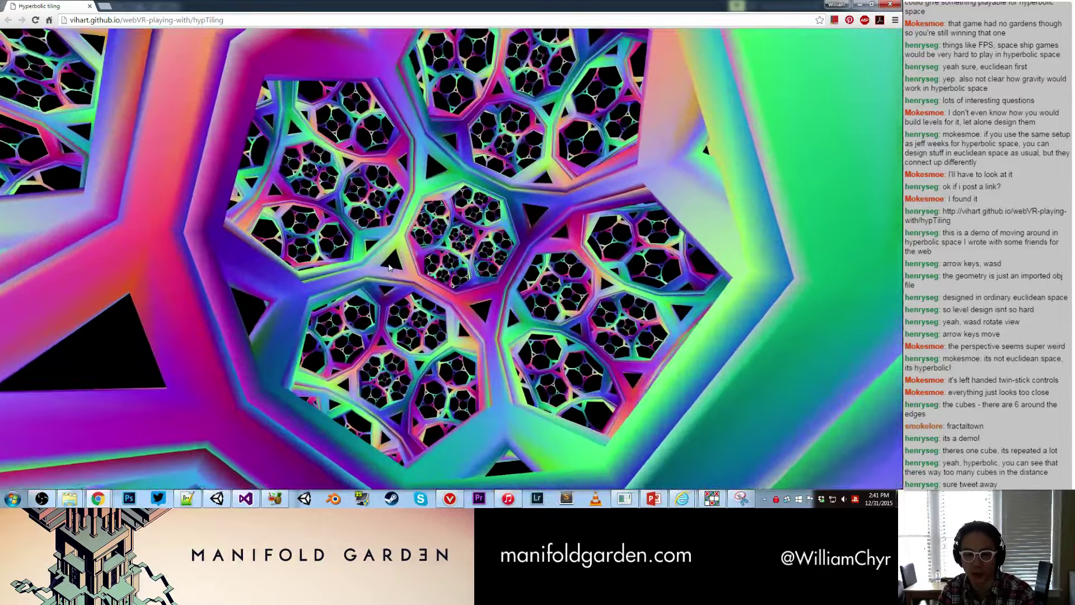
key(Up)
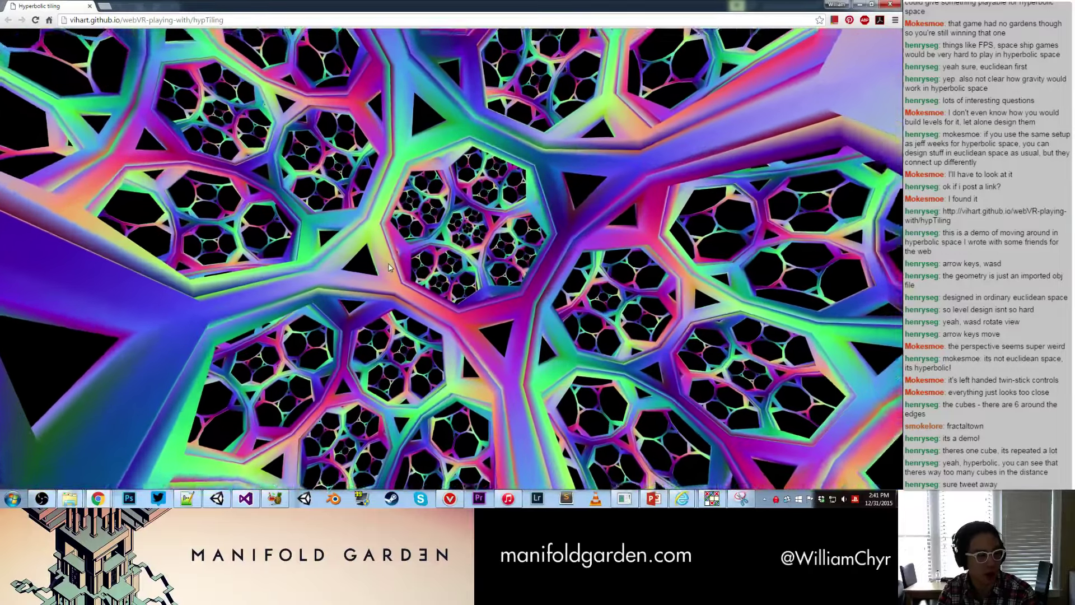
Step: Restore Chrome to a smaller window and bring the Twitter home page forward, shifted right
click(160, 21)
key(ctrl+c)
double_click(208, 7)
drag(179, 123, 532, 91)
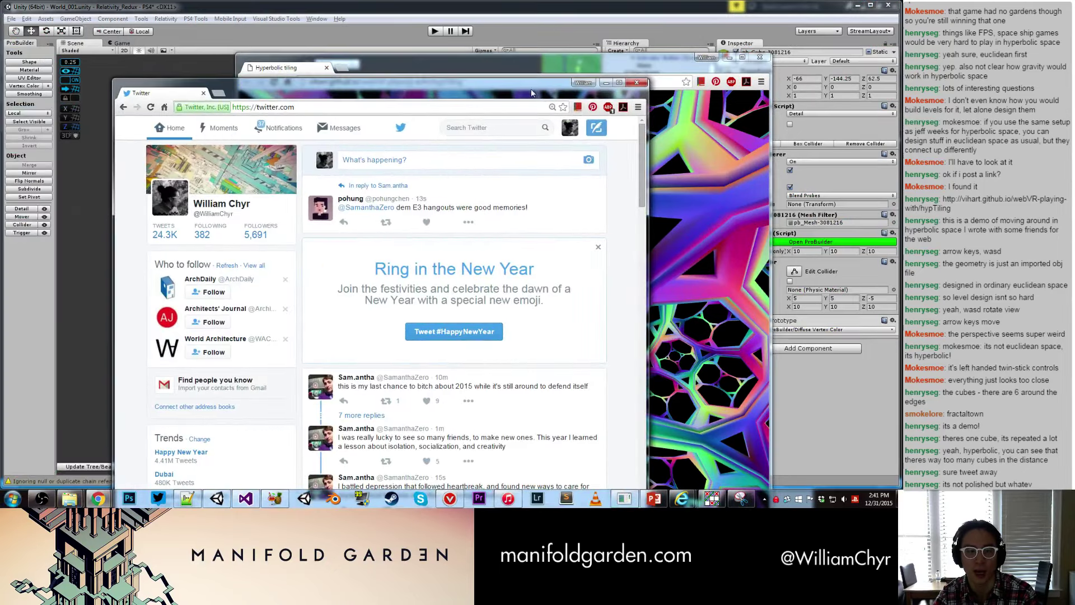
Step: Compose a tweet: 'Visualizing hyperbolic space in browser!', the pasted demo link, then 'WASD to look, arrow keys to move'
click(596, 133)
text(Vi)
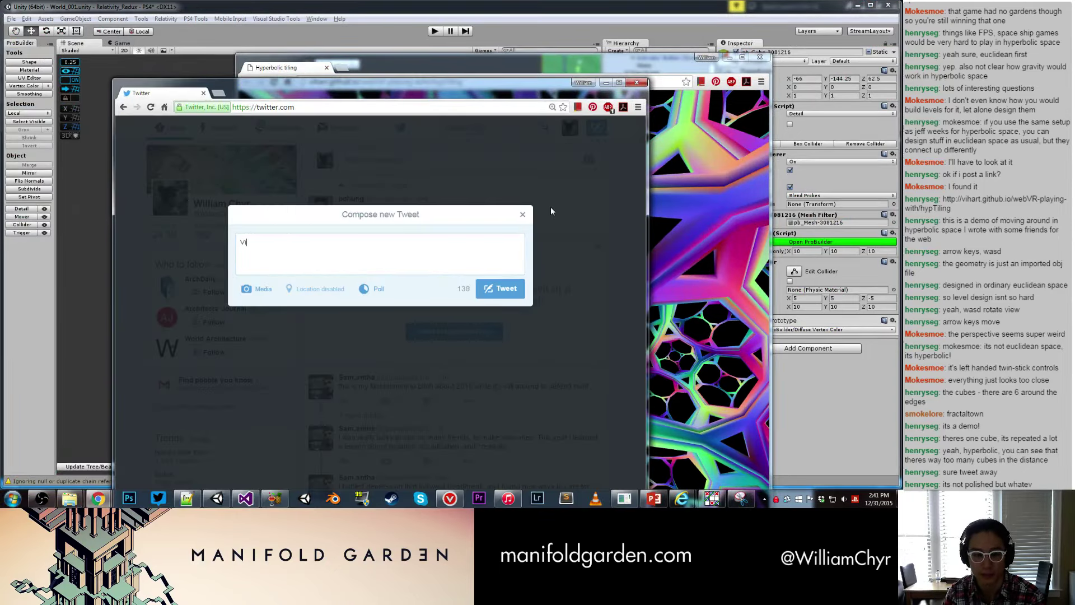
text(us)
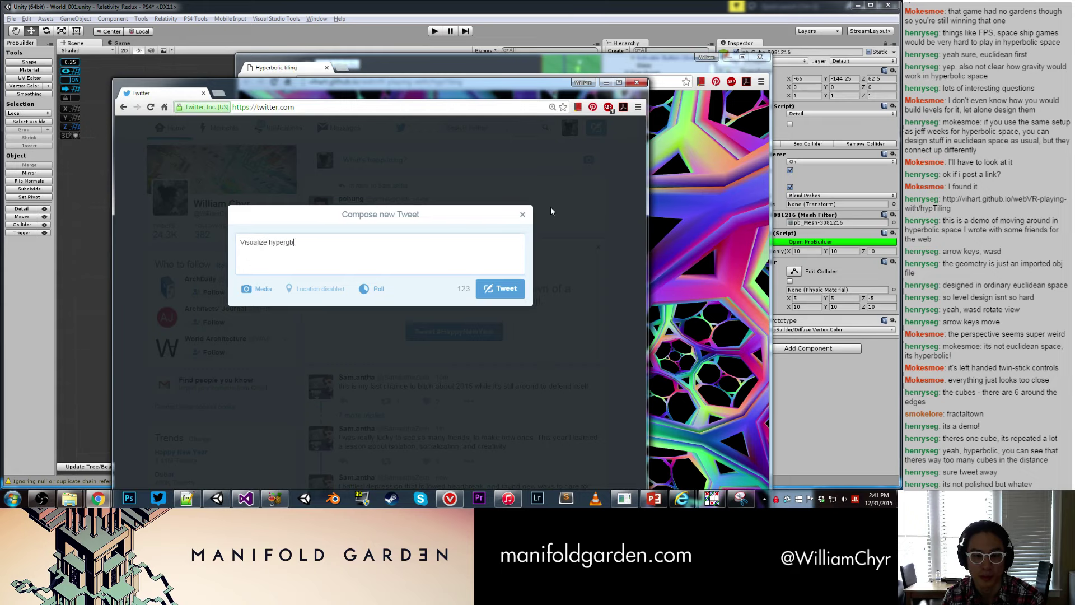
key(BackSpace)
key(BackSpace)
key(BackSpace)
text(ing)
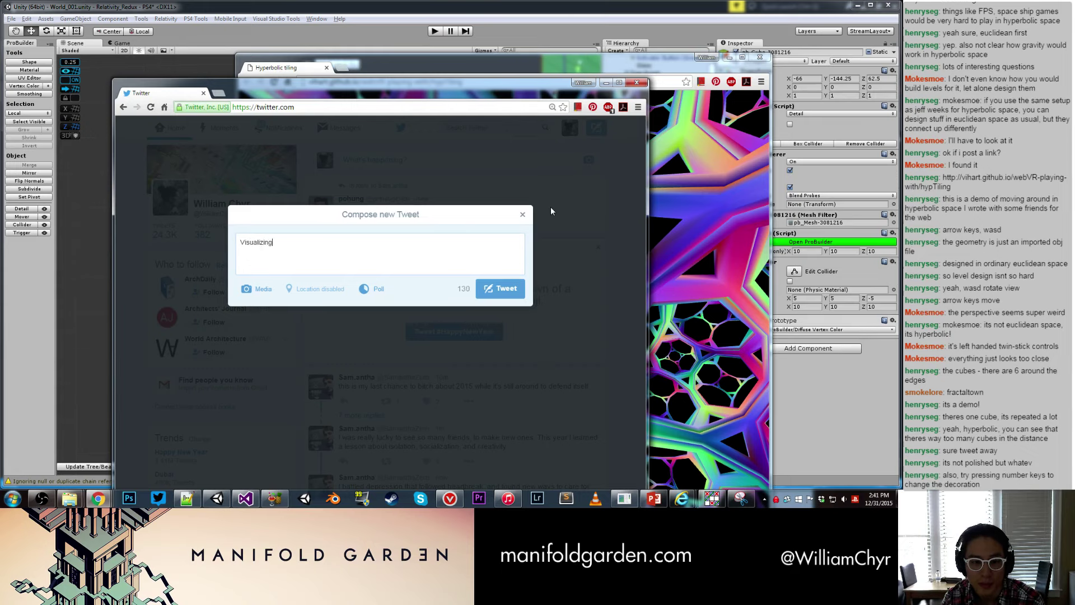
text( hyperbo)
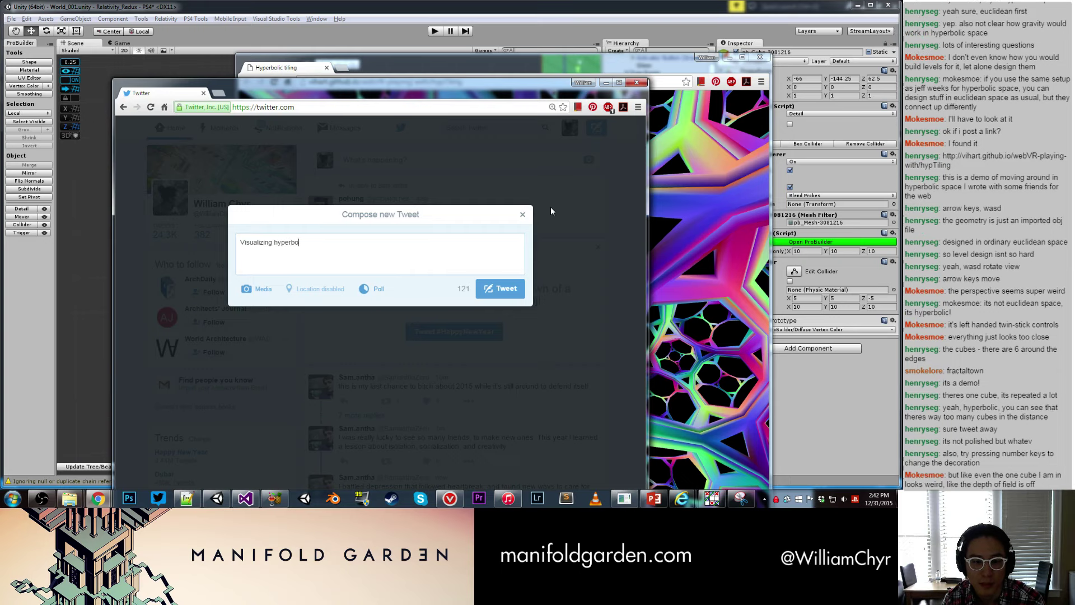
text(lic space)
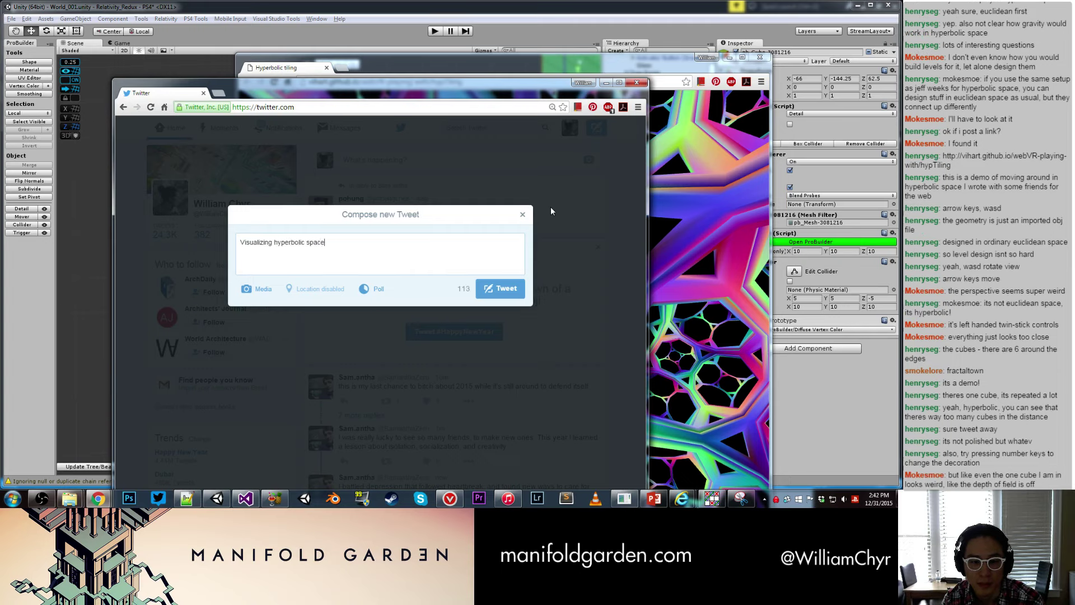
text( in browser!)
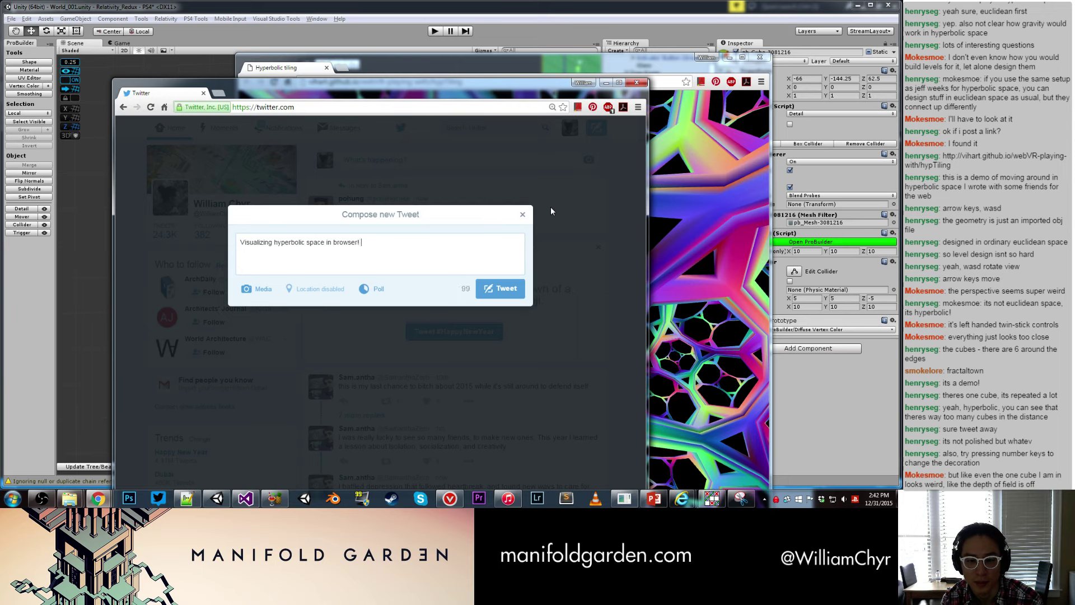
text( WASD to loo)
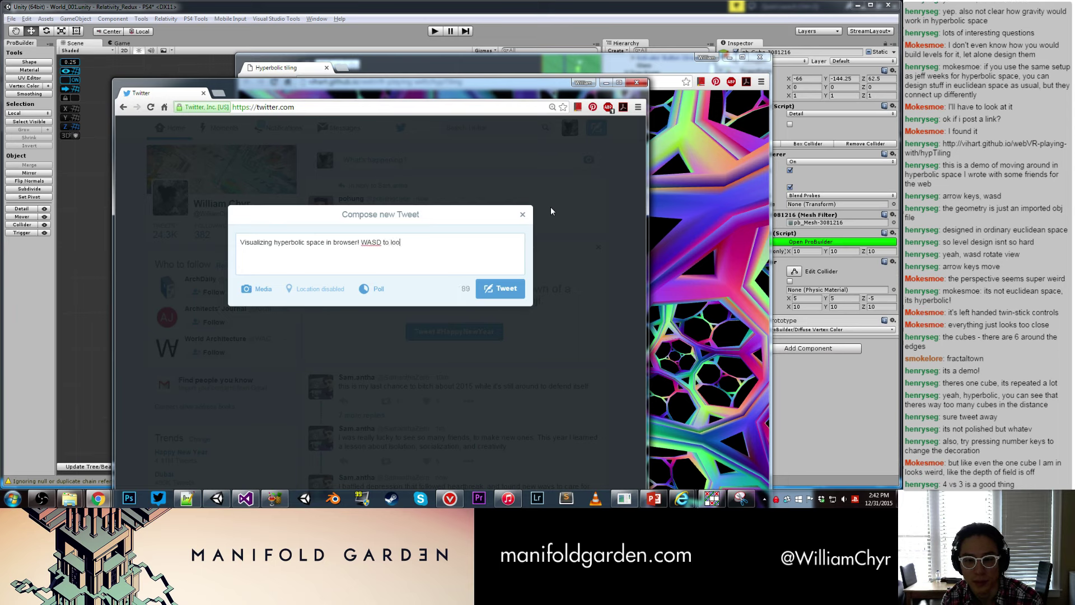
text(k, arrow keys to move)
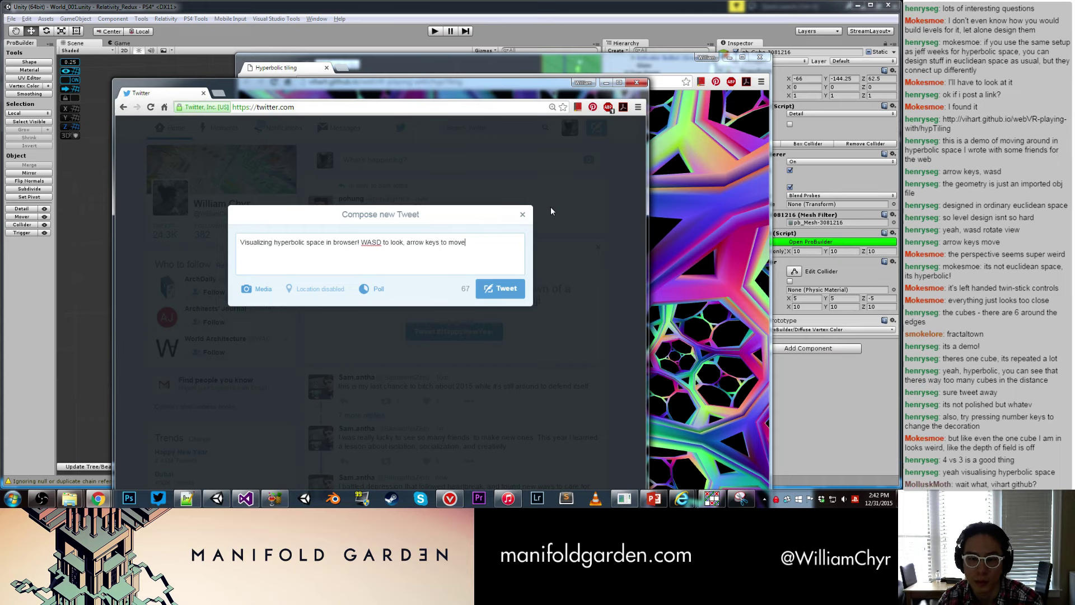
click(362, 241)
key(ctrl+v)
key(Return)
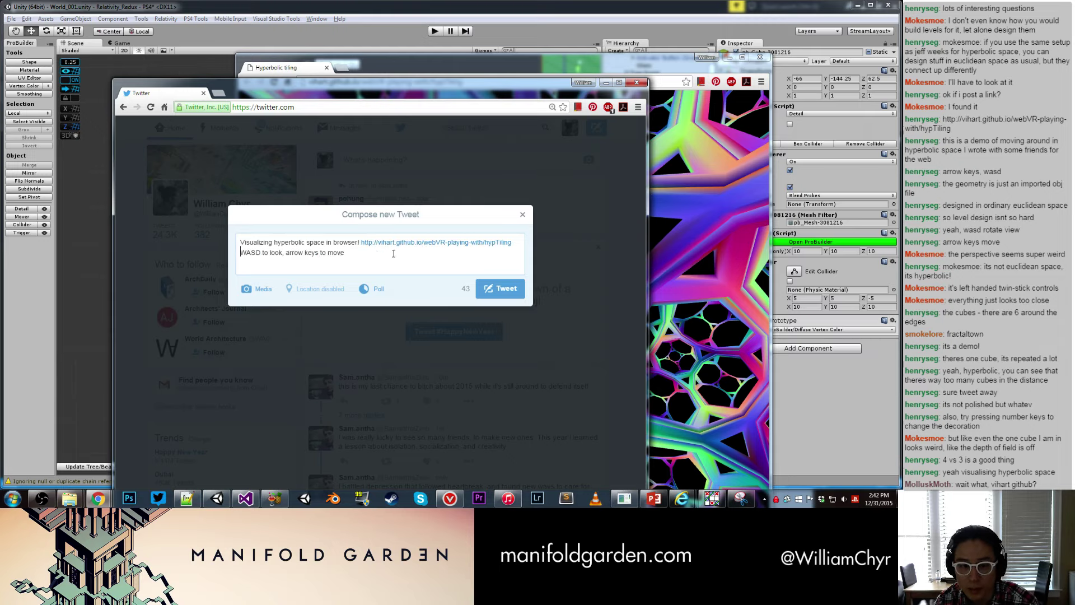
Step: Attach the 'hyperbolic space' screenshot found by searching 'hyper' on the Desktop, then post the tweet
click(258, 289)
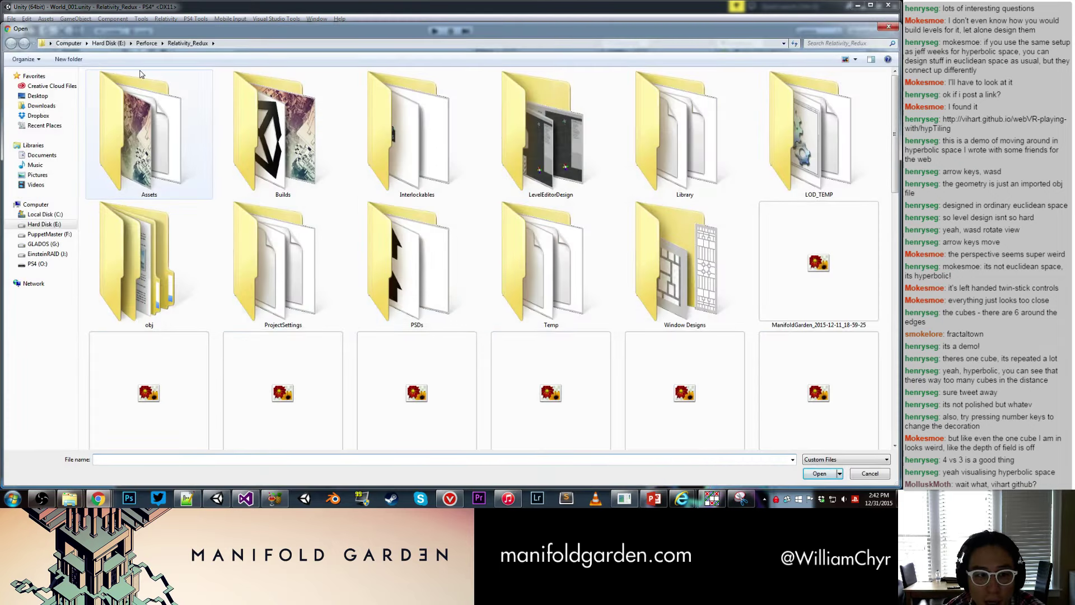
click(37, 96)
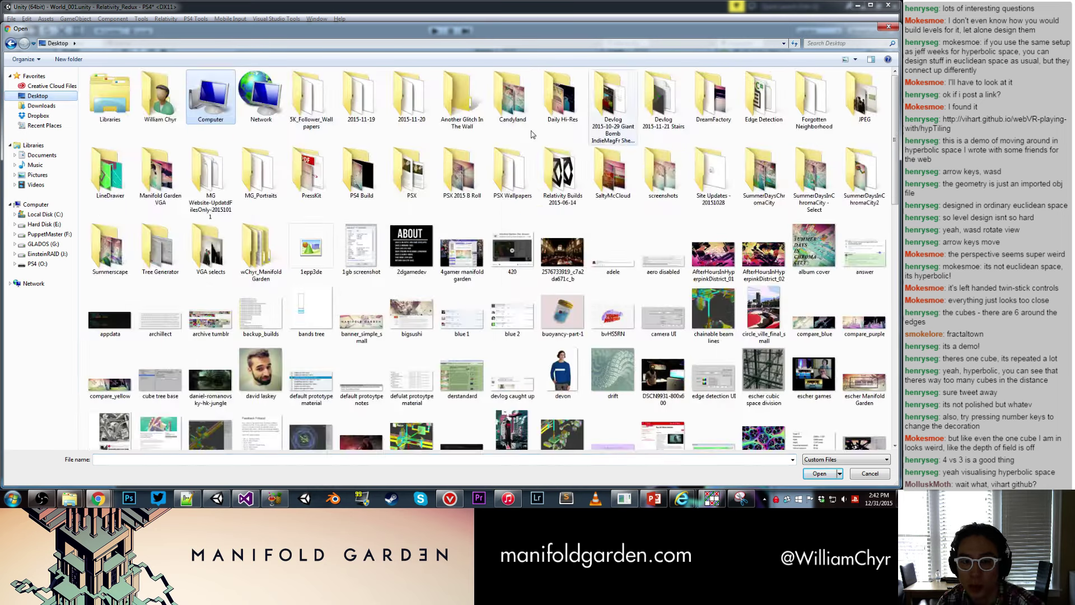
click(836, 42)
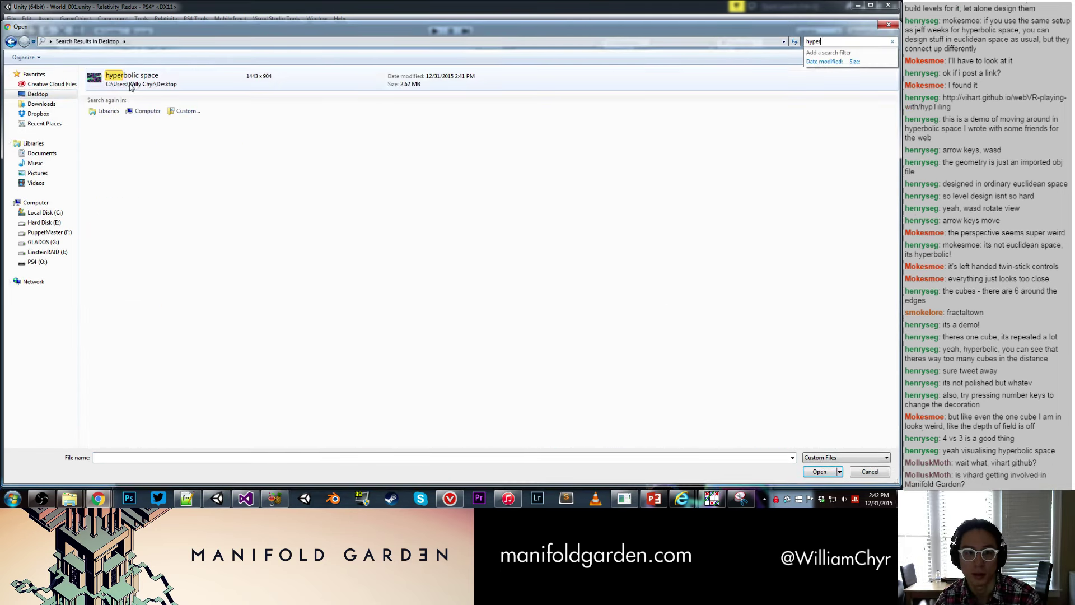
click(167, 89)
click(820, 472)
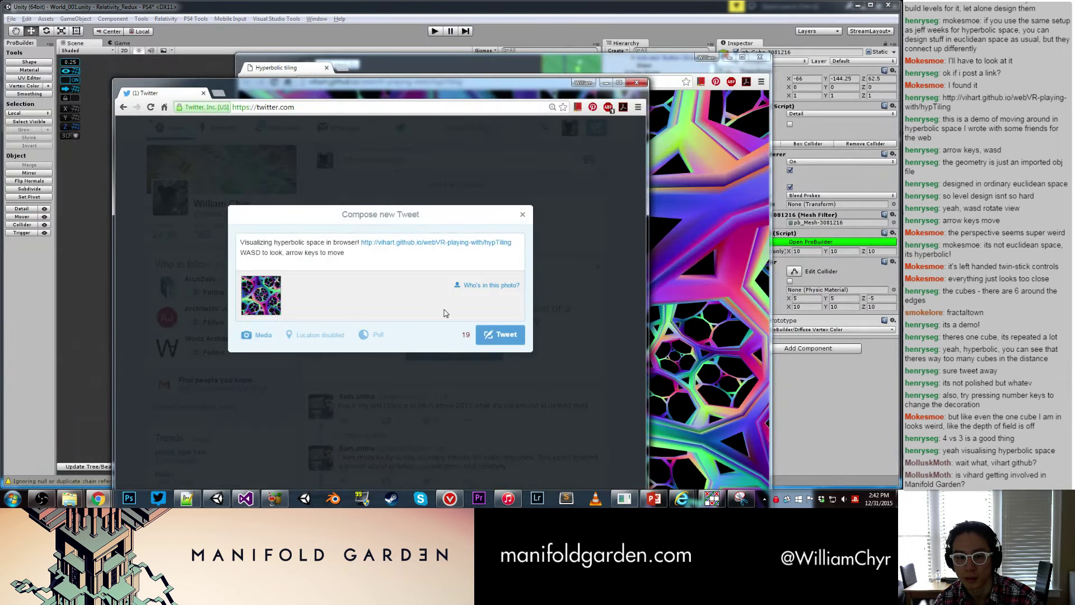
click(491, 336)
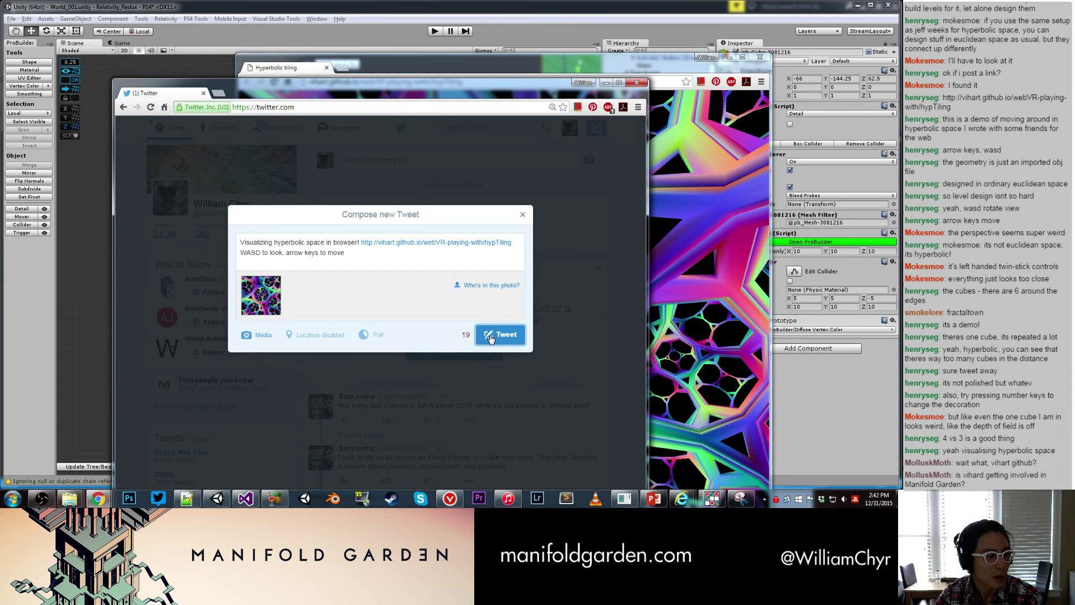
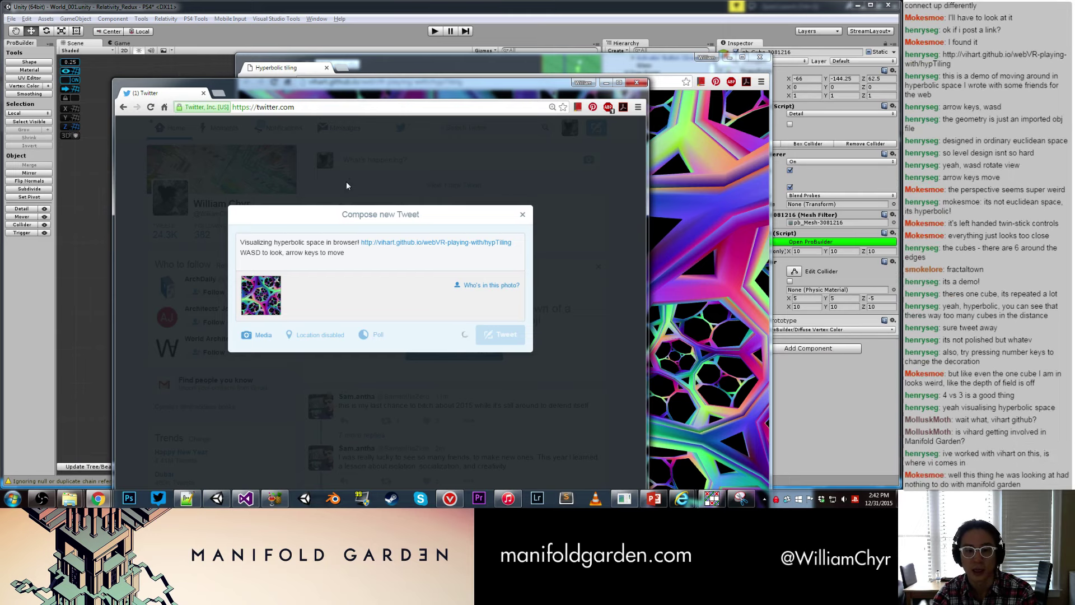
Step: Minimize Twitter and fly forward through the hyperbolic tiling demo's central cell clusters
click(605, 83)
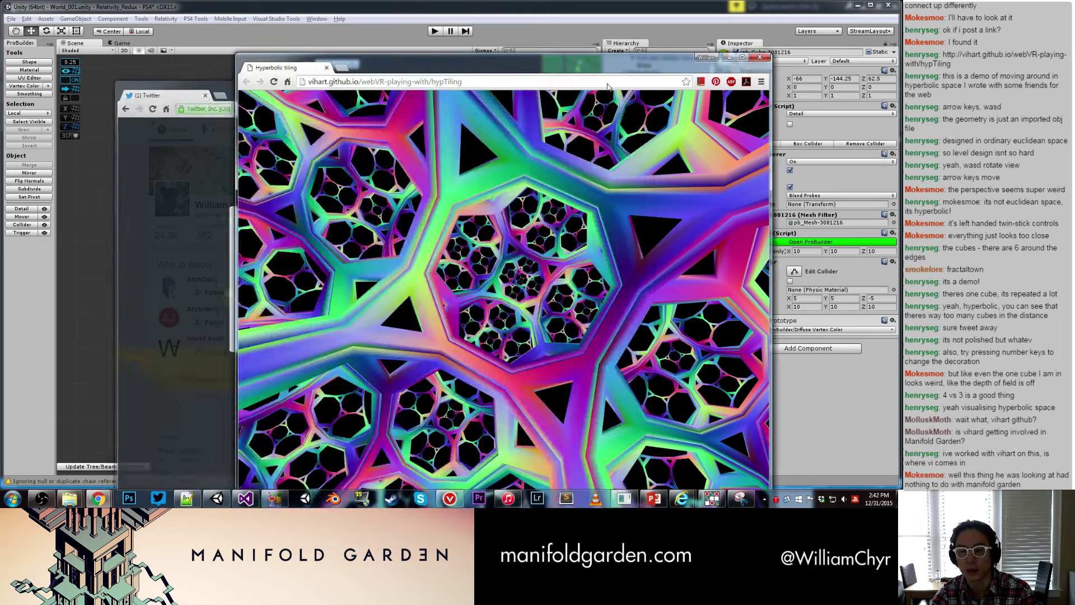
click(512, 211)
key(w)
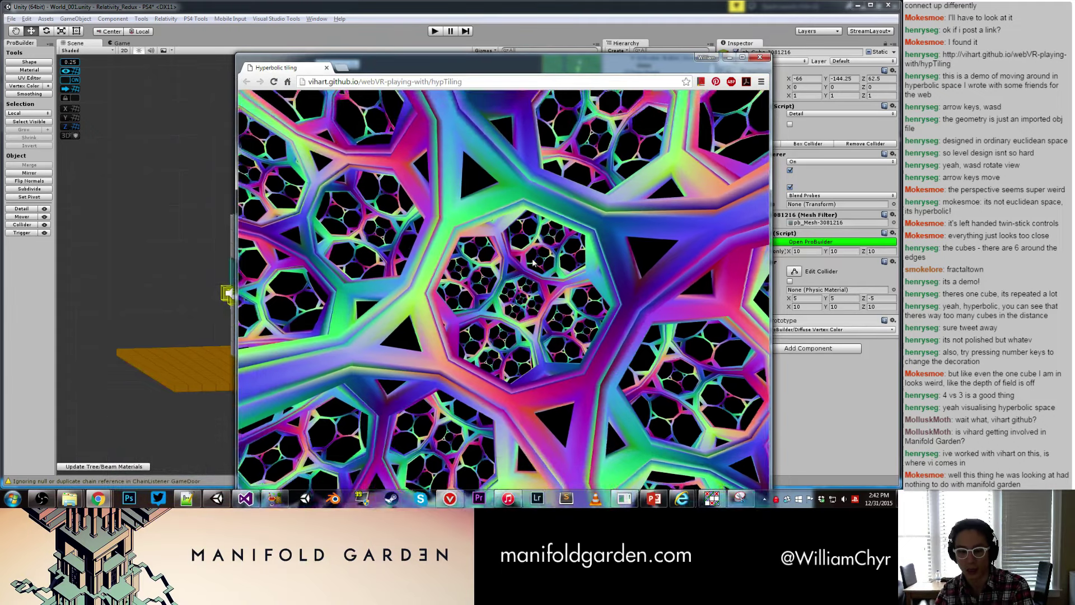
key(Up)
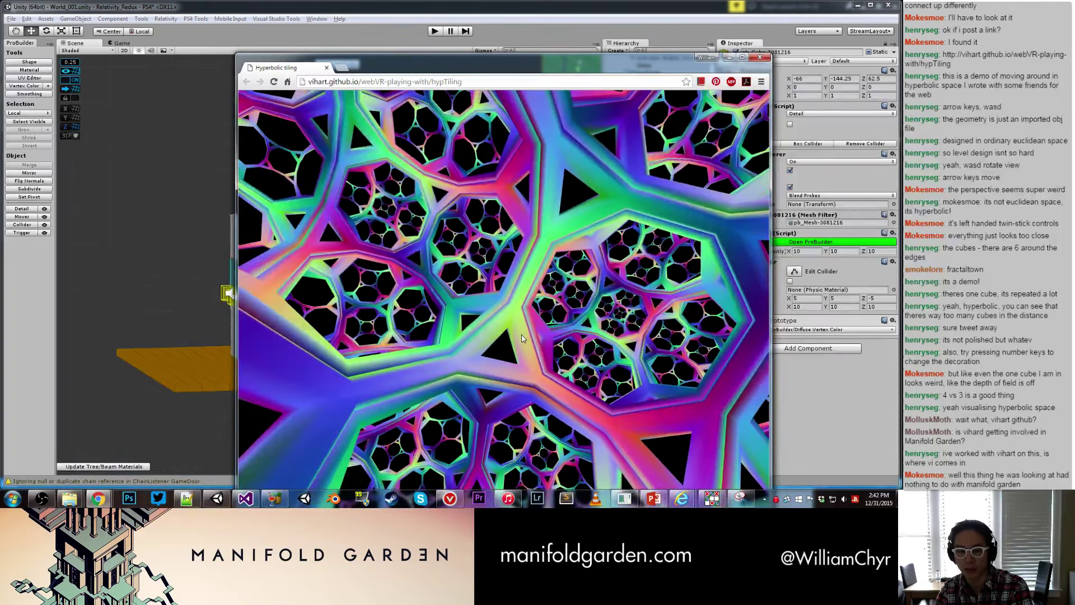
key(Up)
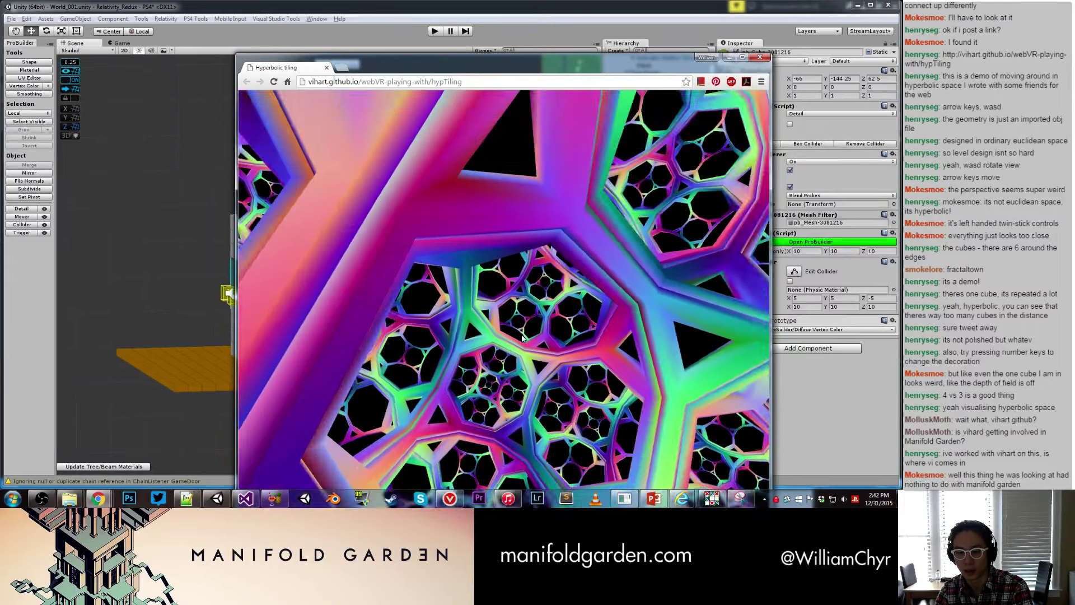
key(Up)
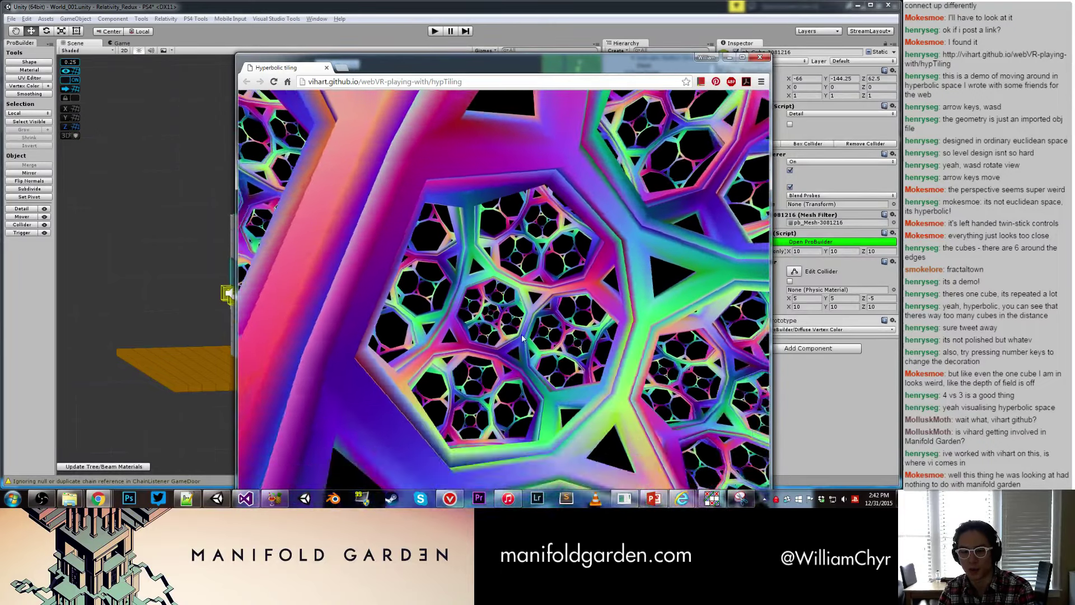
key(Up)
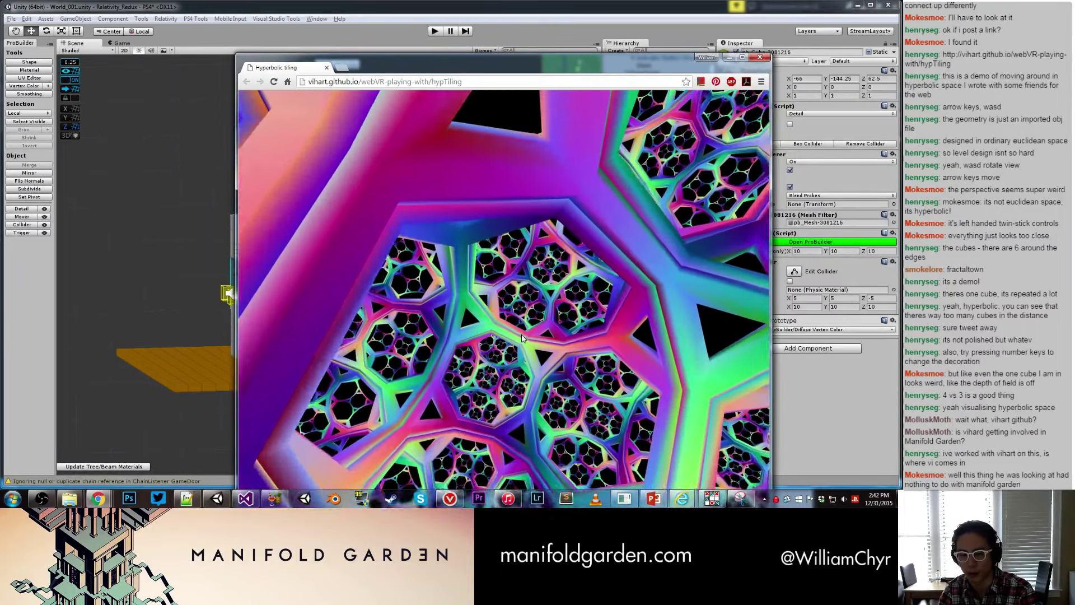
key(Up)
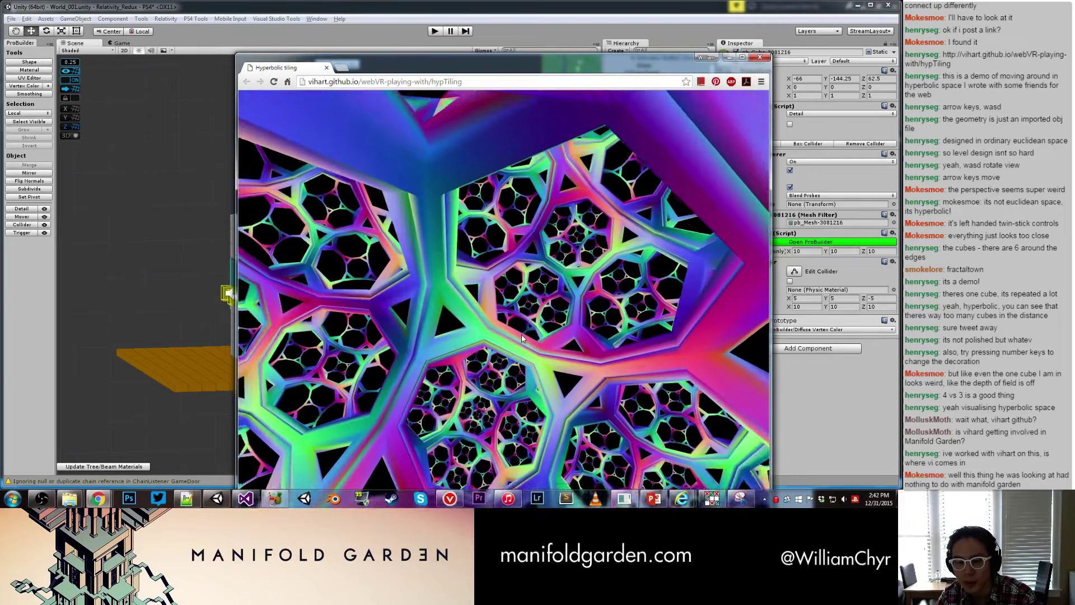
Step: Maximize the tiling demo and keep flying, turning and pitching through the repeating cells
click(741, 57)
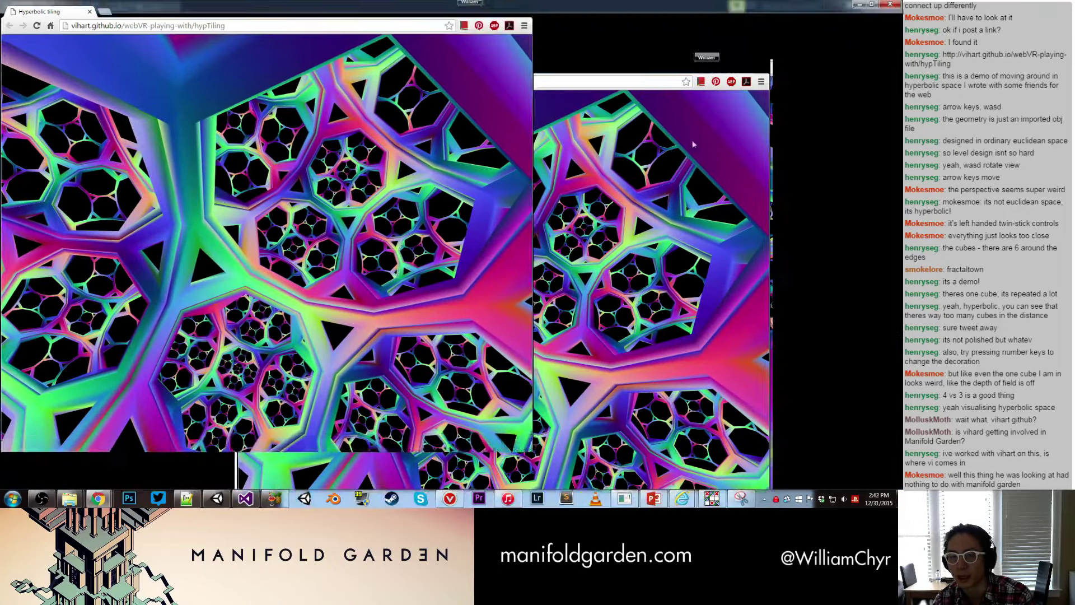
key(a)
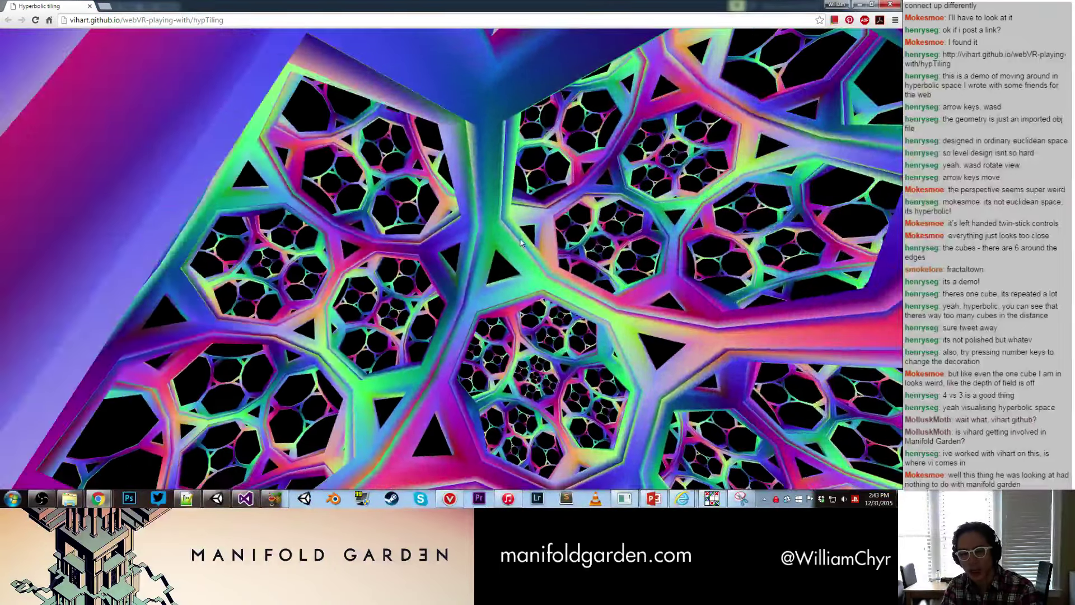
key(w)
key(Up)
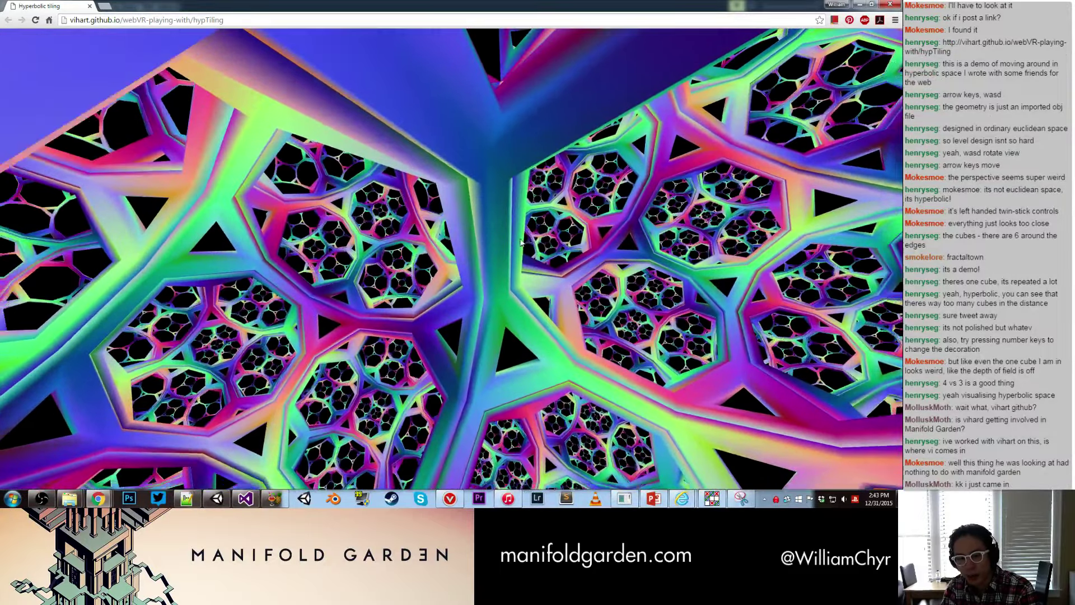
key(Up)
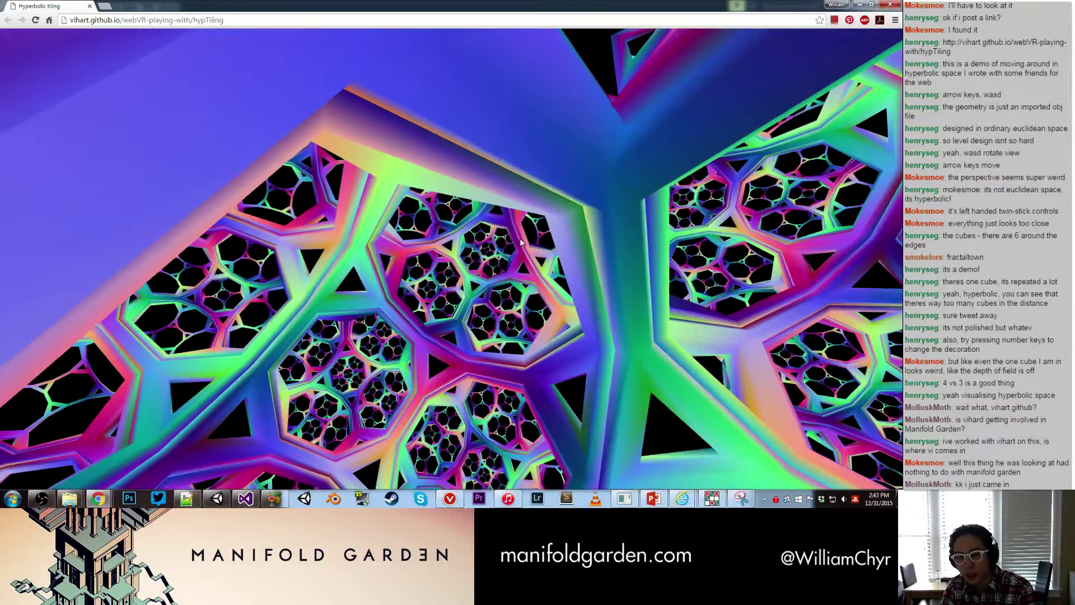
key(Up)
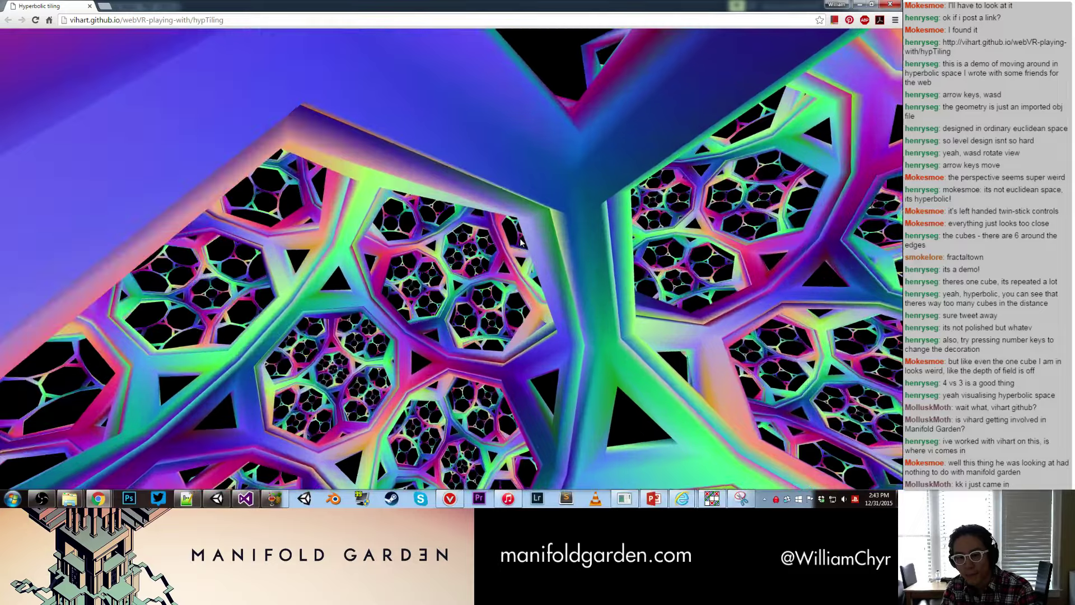
key(Up)
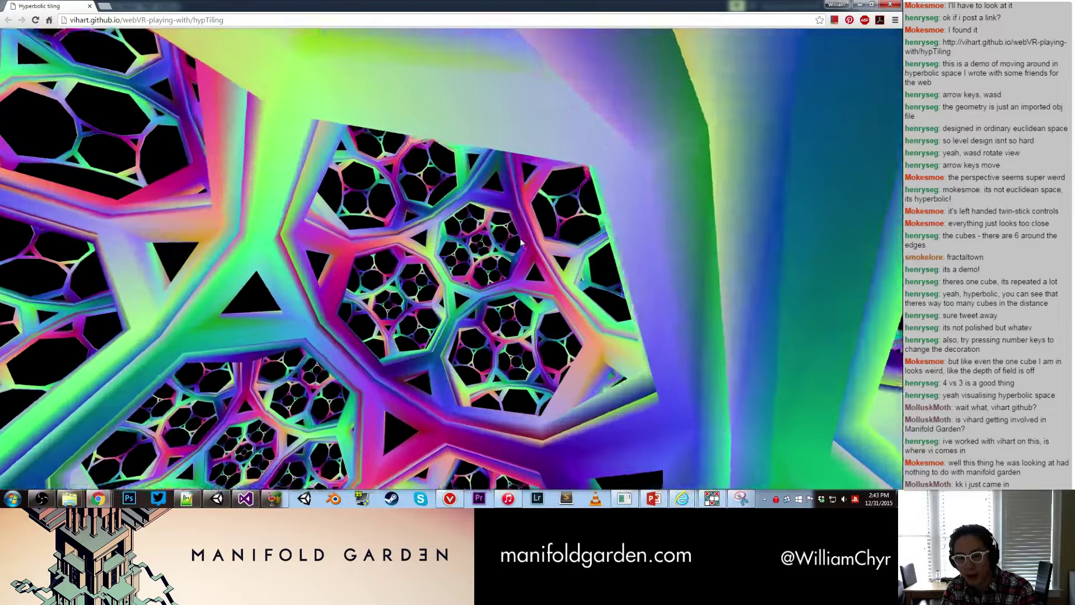
key(Up)
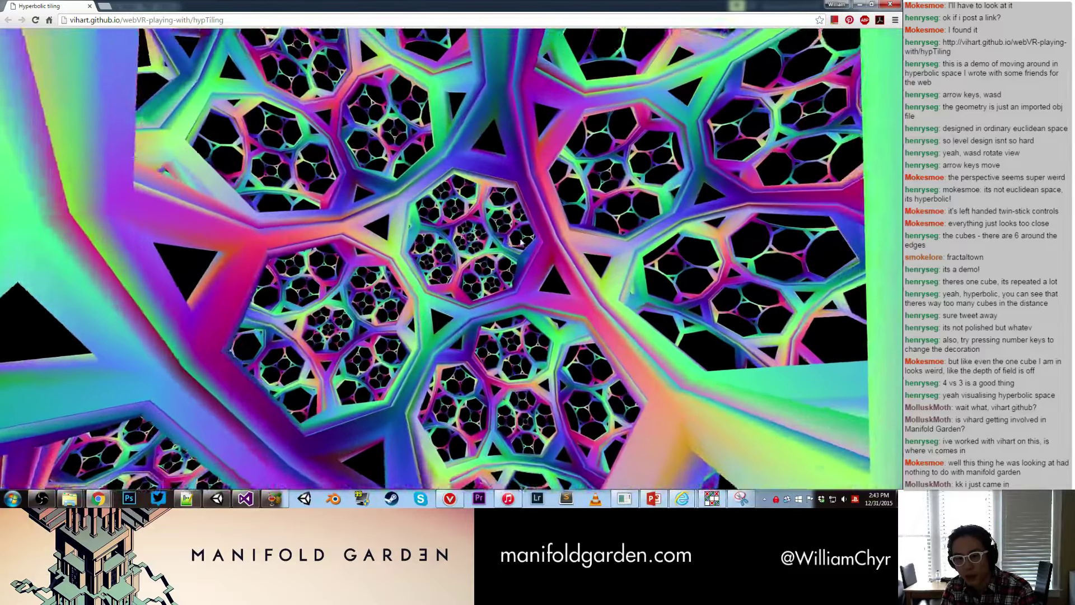
key(Up)
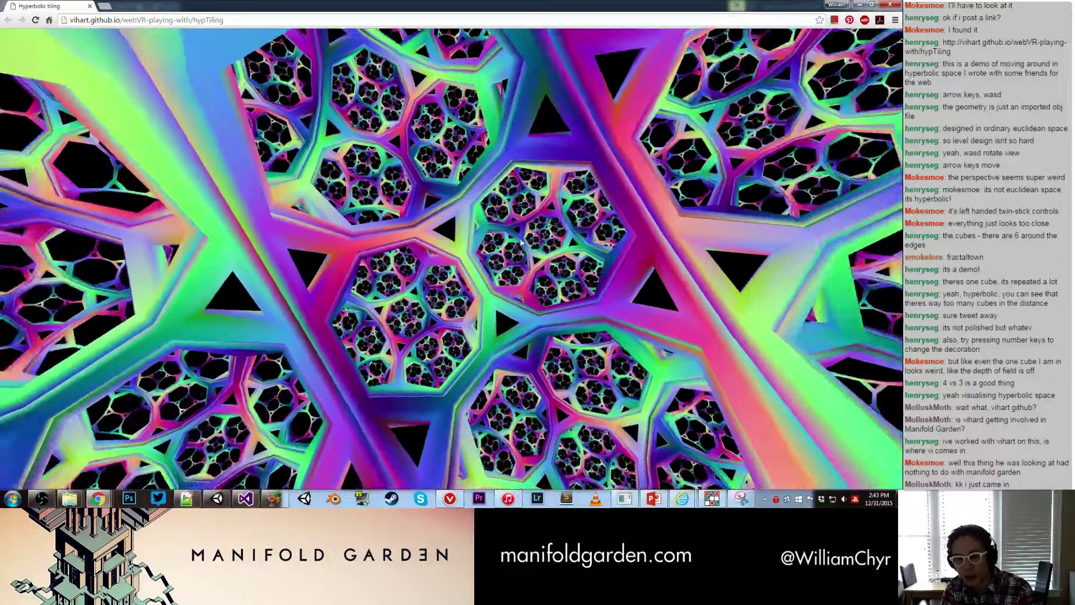
key(Up)
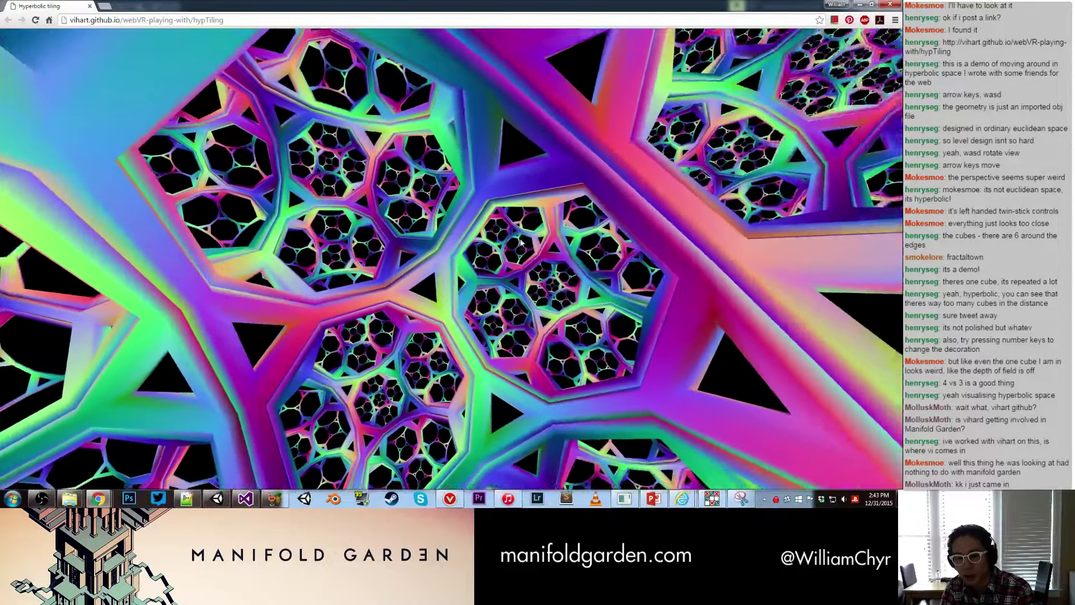
key(Up)
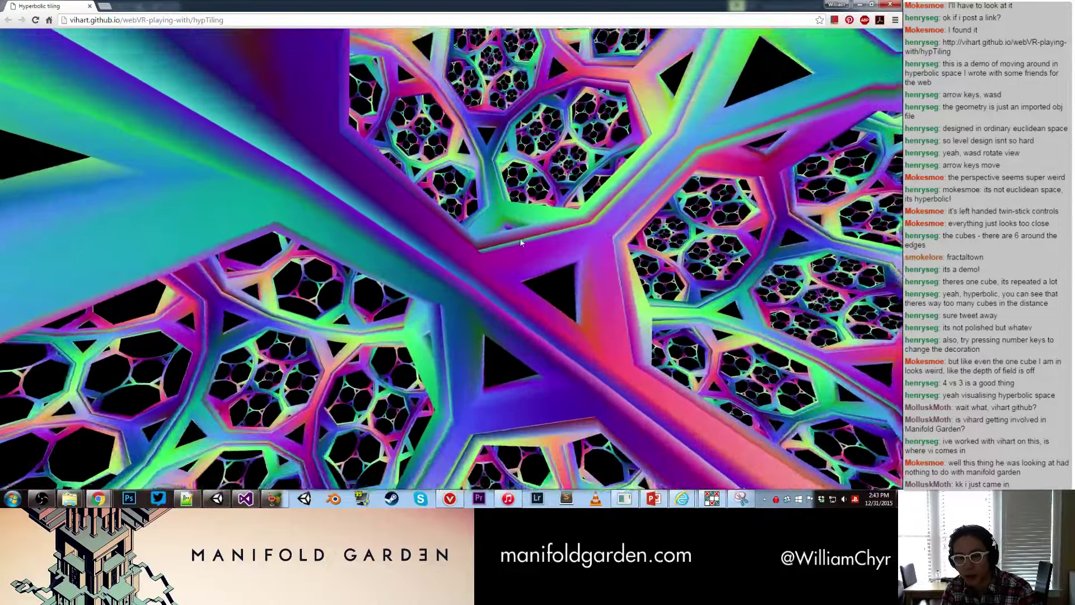
key(Up)
key(w)
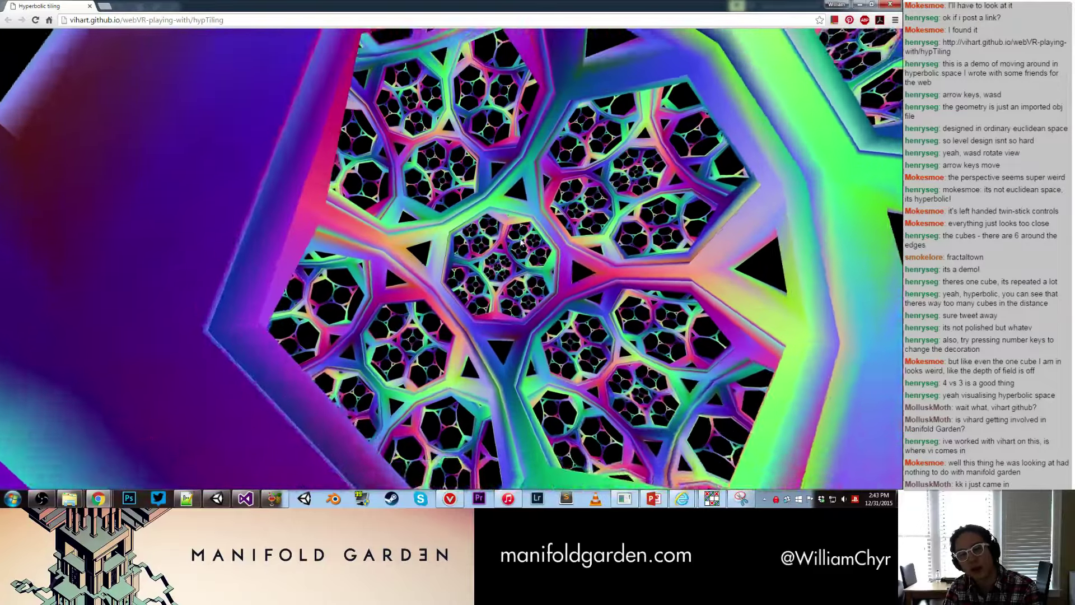
key(Up)
key(s)
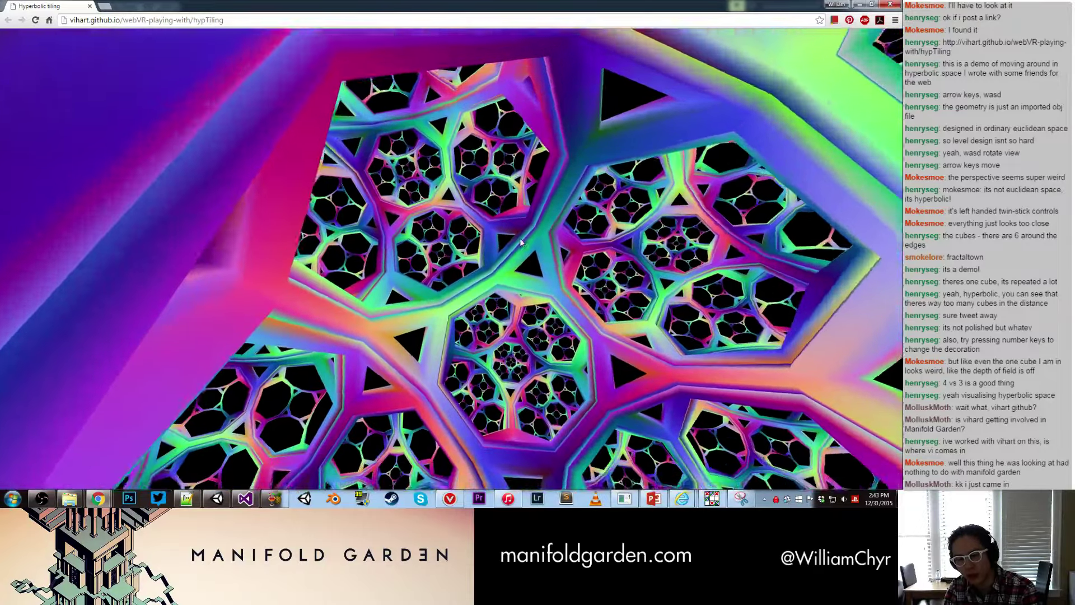
key(Up)
key(s)
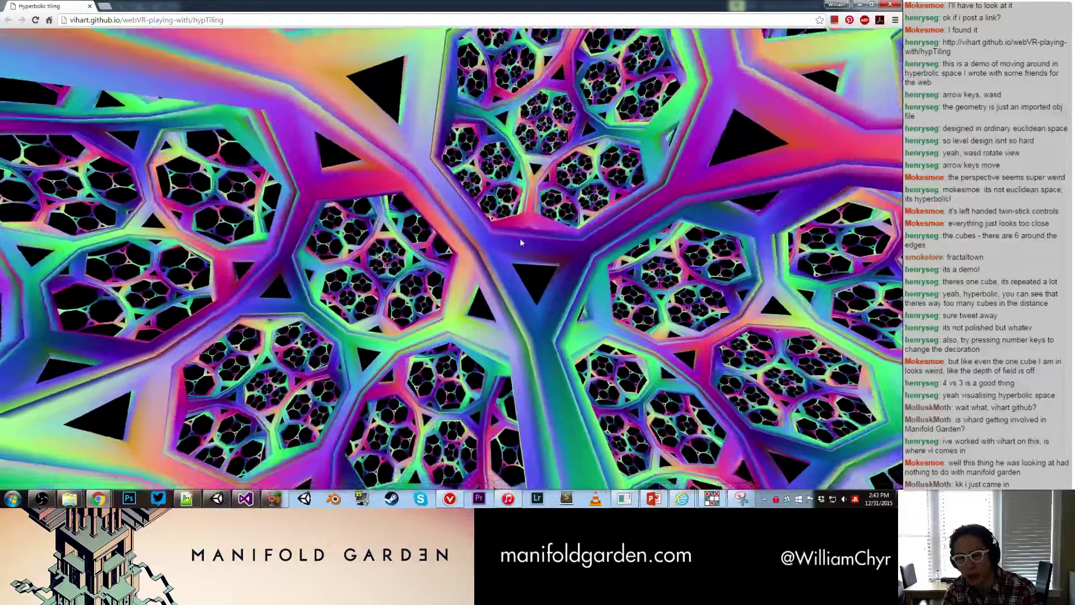
key(Up)
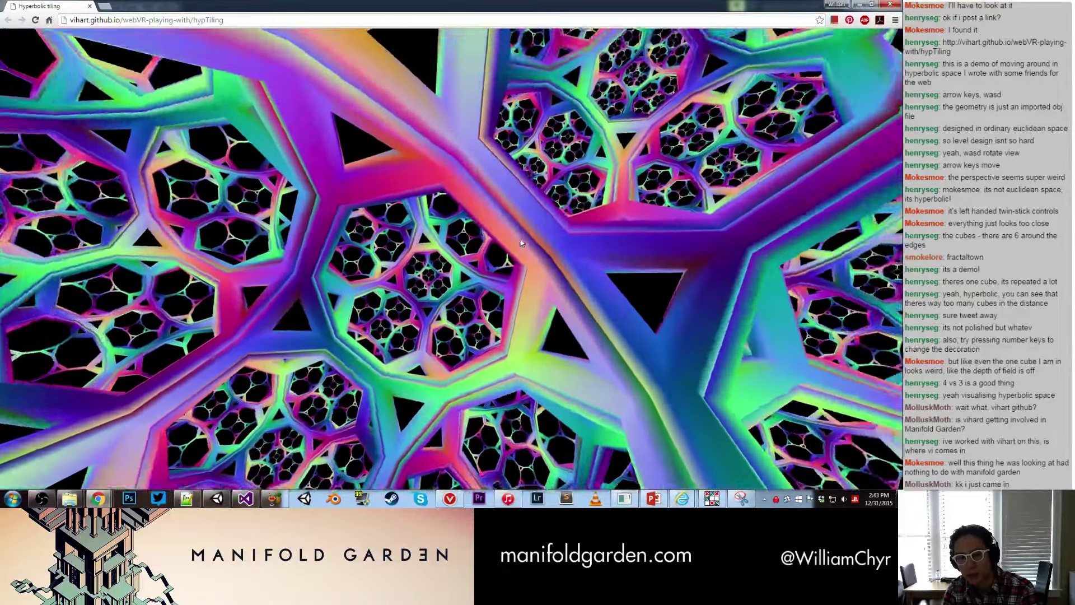
key(a)
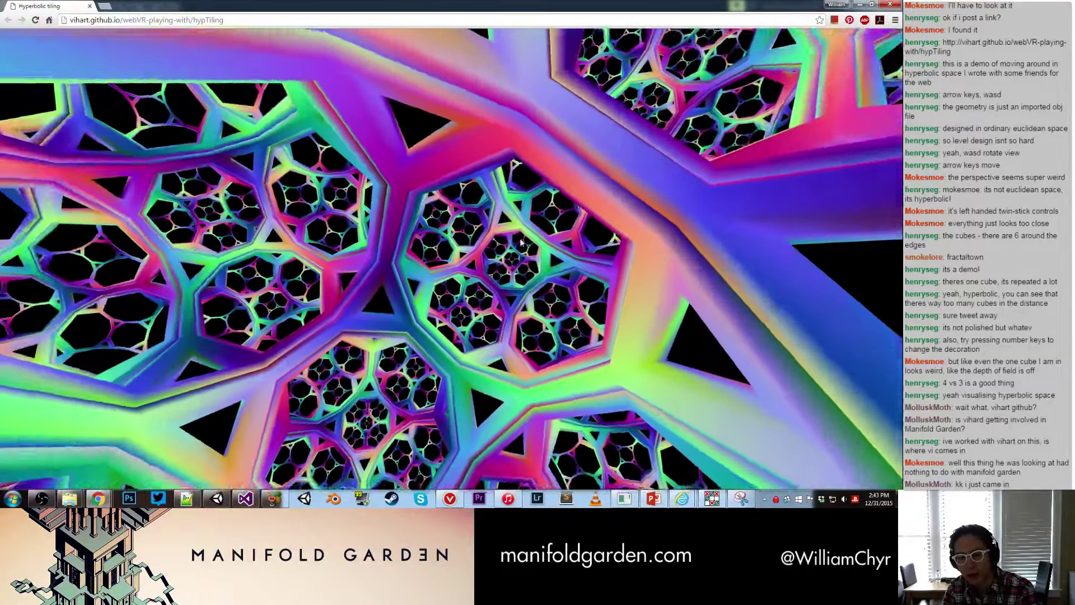
key(Up)
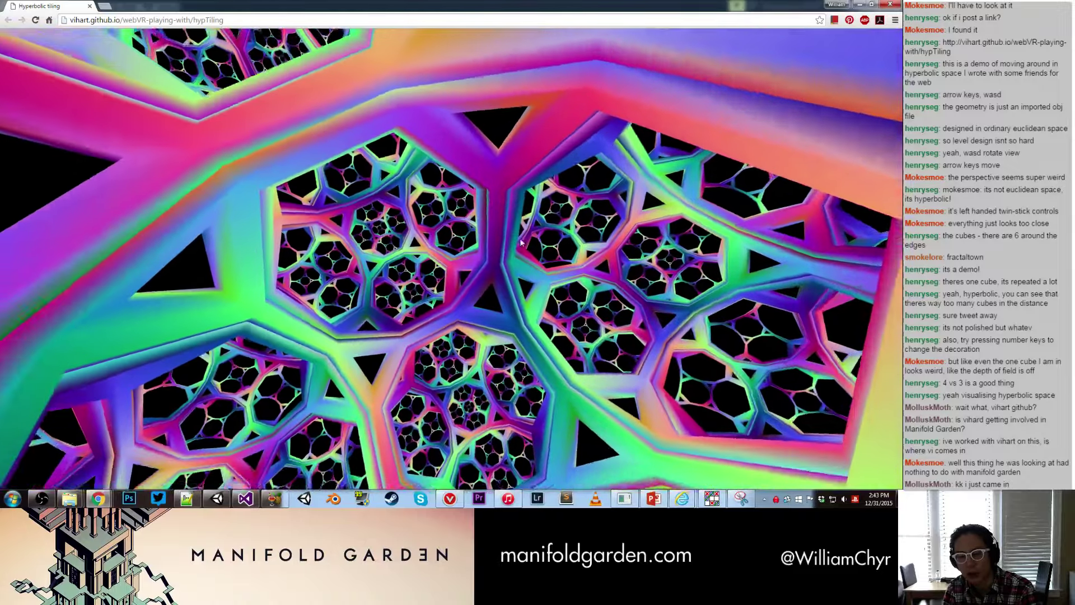
key(Down)
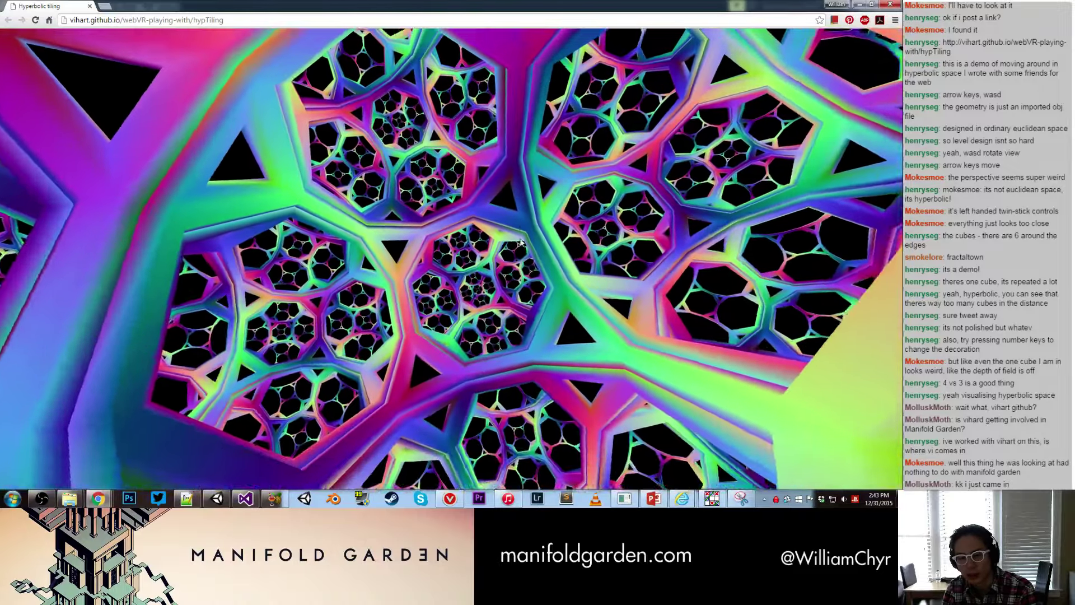
key(Up)
key(w)
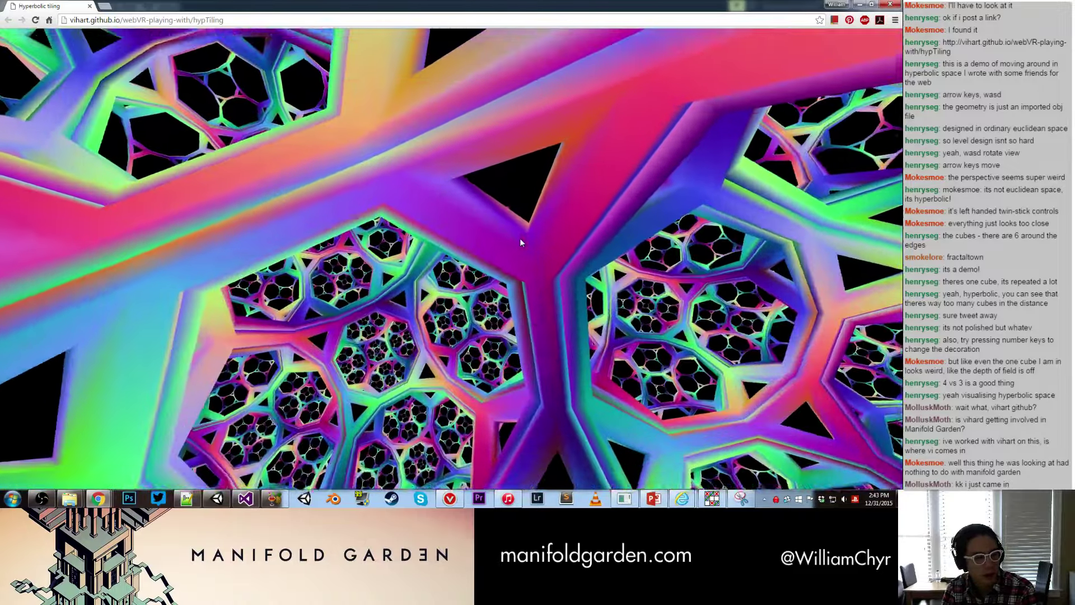
key(s)
key(Down)
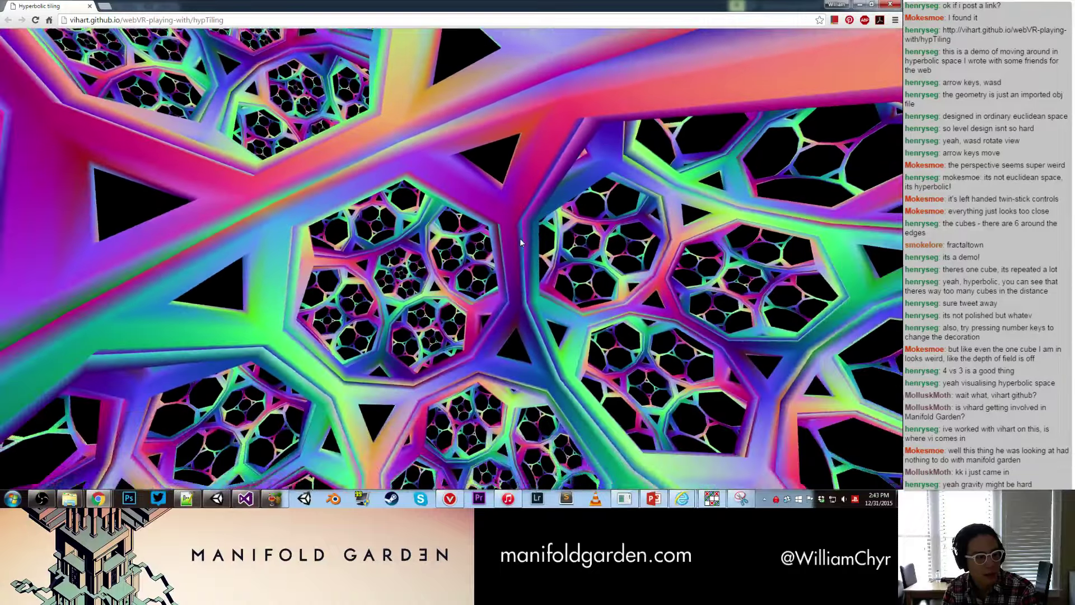
key(Up)
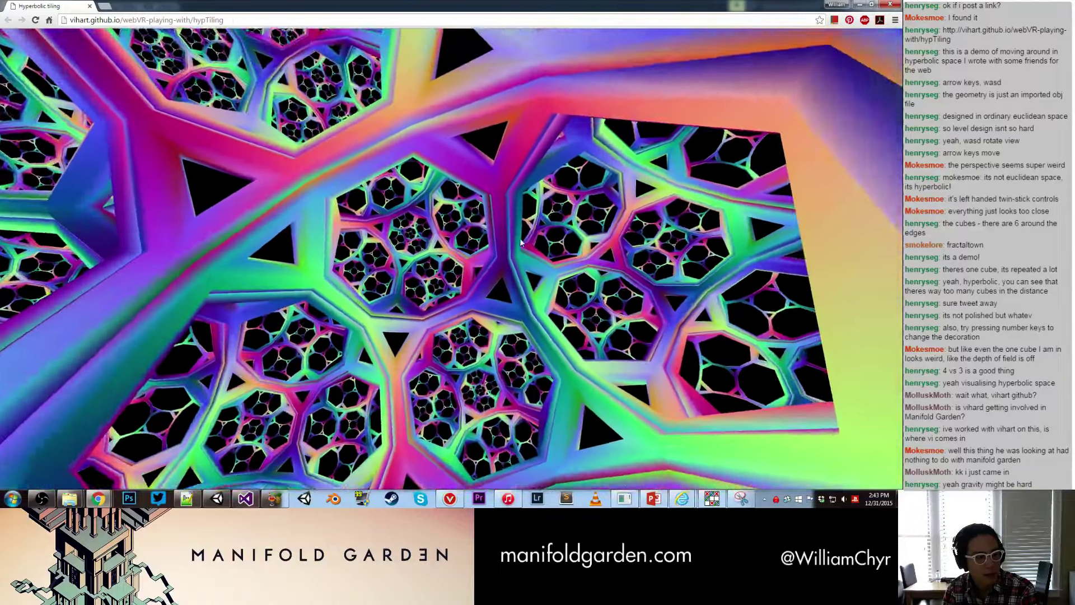
key(Up)
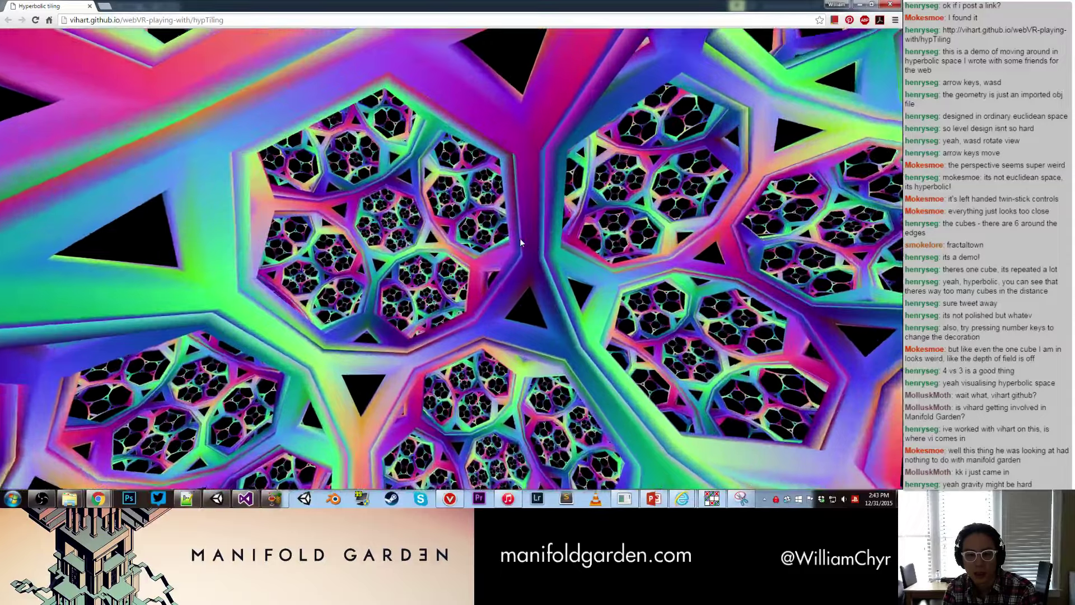
key(Up)
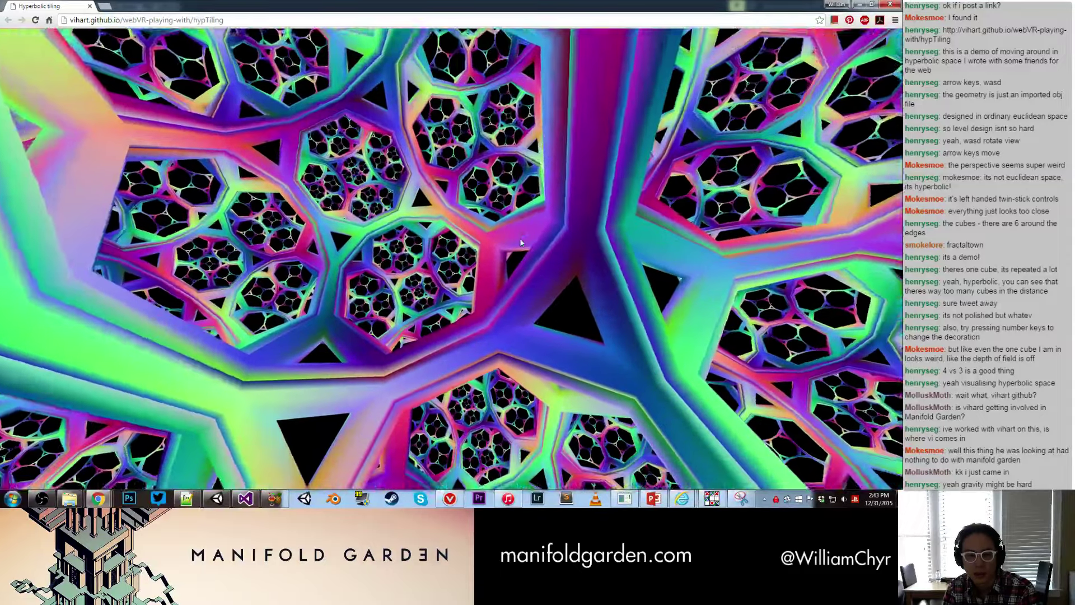
key(Up)
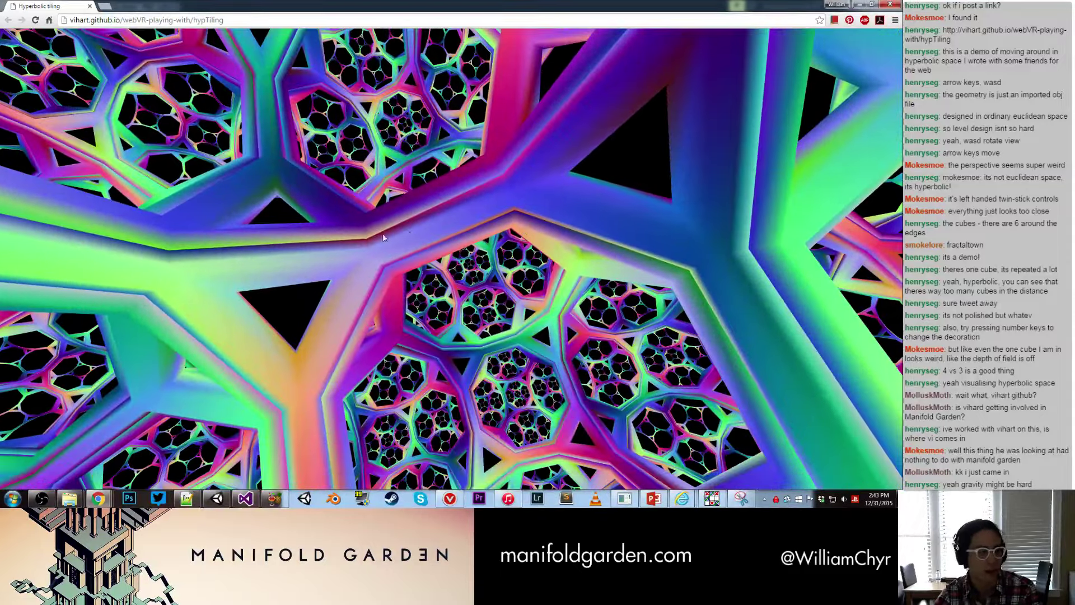
key(Up)
Step: Back in Unity, make the big cube around the tree a ProBuilder trigger volume
key(alt+Tab)
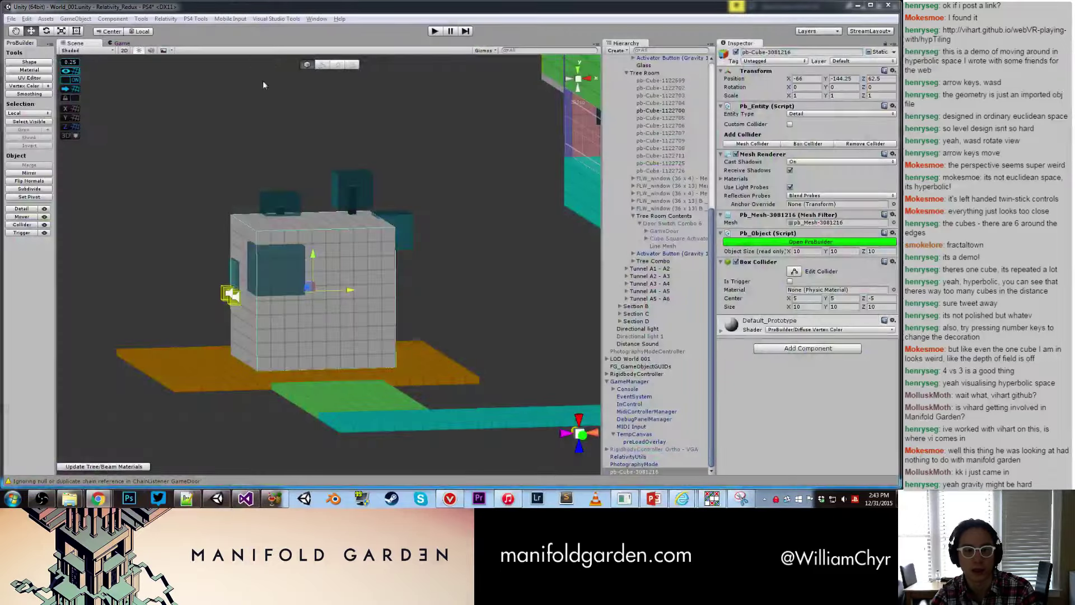
click(353, 294)
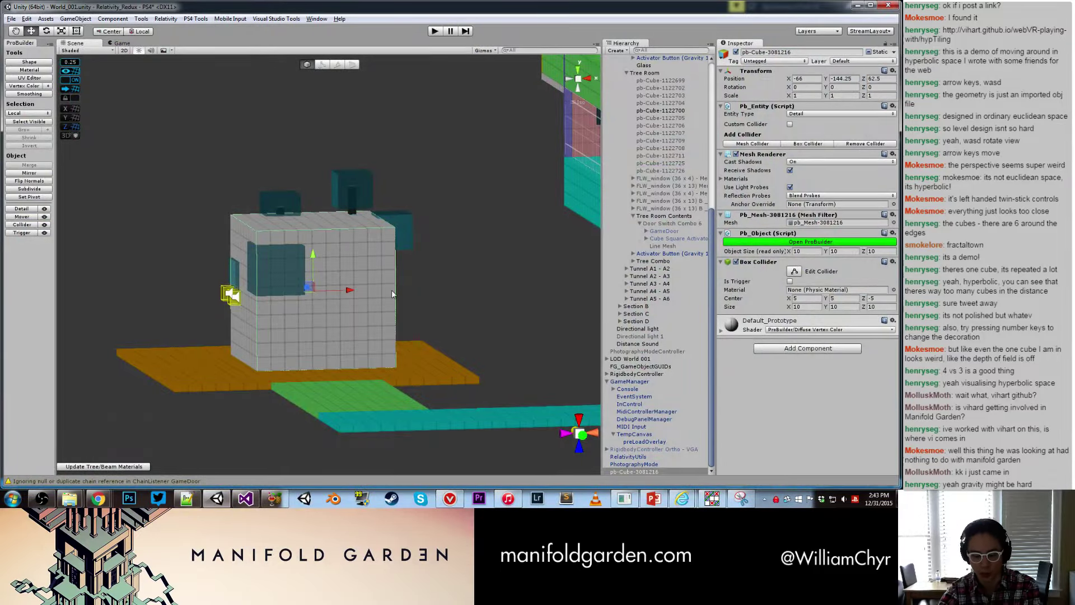
key(t)
click(495, 263)
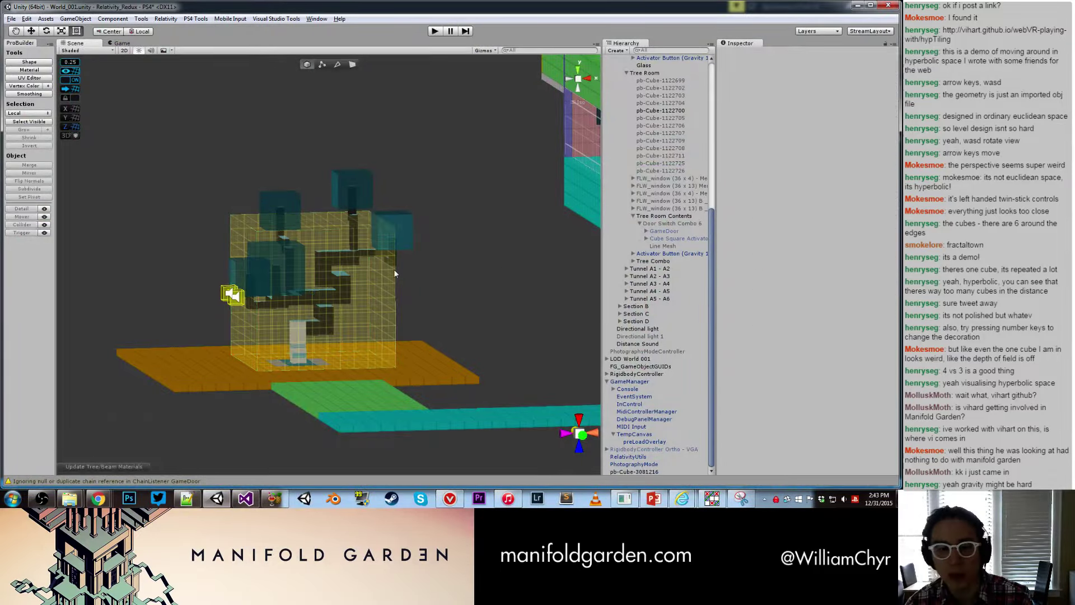
alt+drag(394, 268, 365, 301)
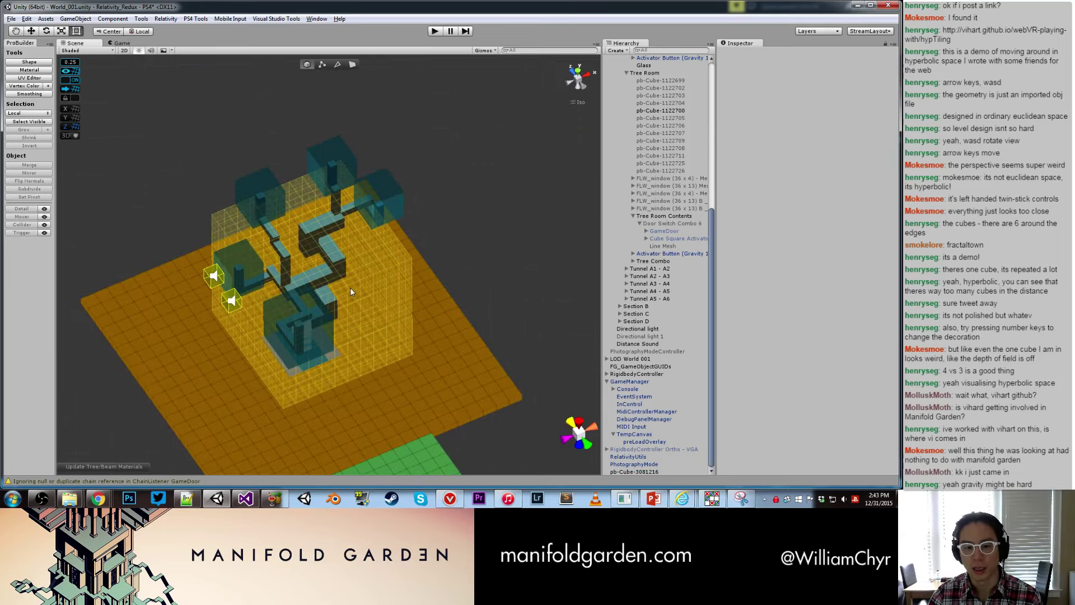
Step: Put the trigger cube pb-Cube-3081216 on the Trigger layer
click(351, 287)
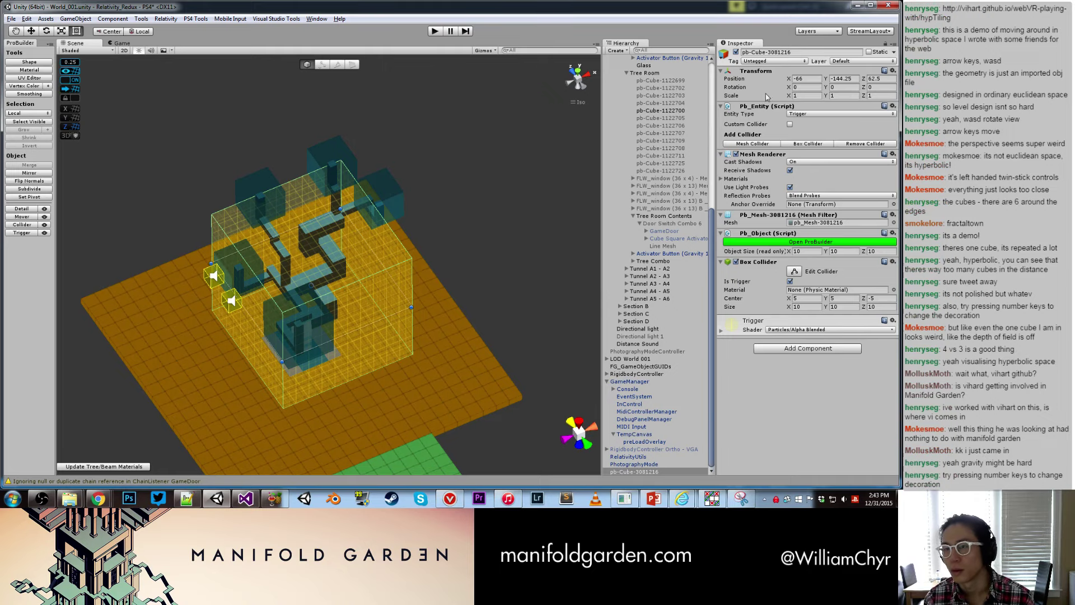
click(837, 62)
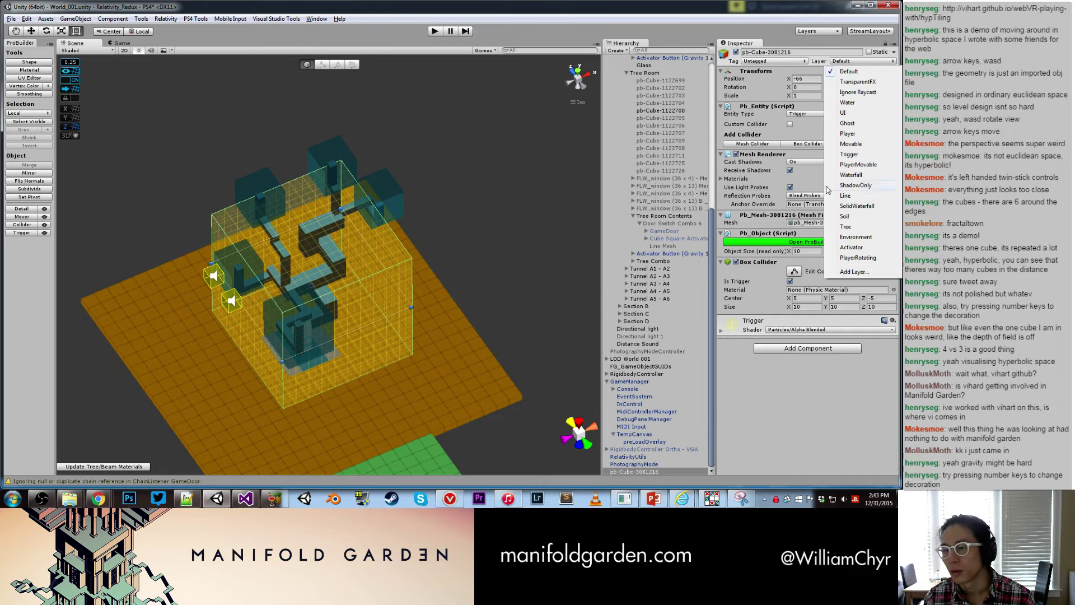
click(849, 155)
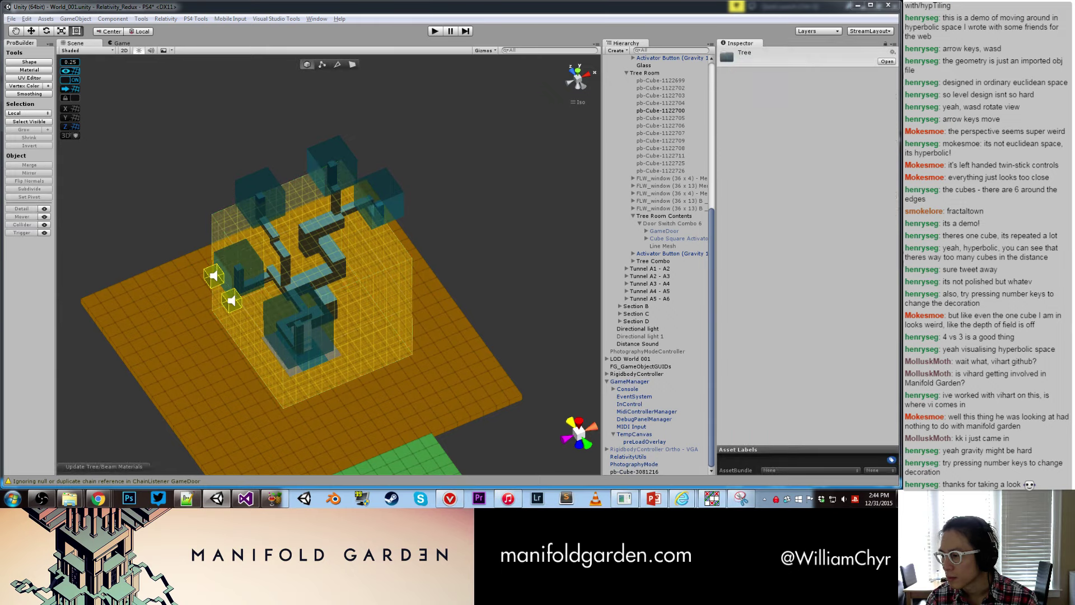
Step: Create a C# script named ResetInvertModeTrigger via Assets > Create, then select the trigger cube
click(46, 19)
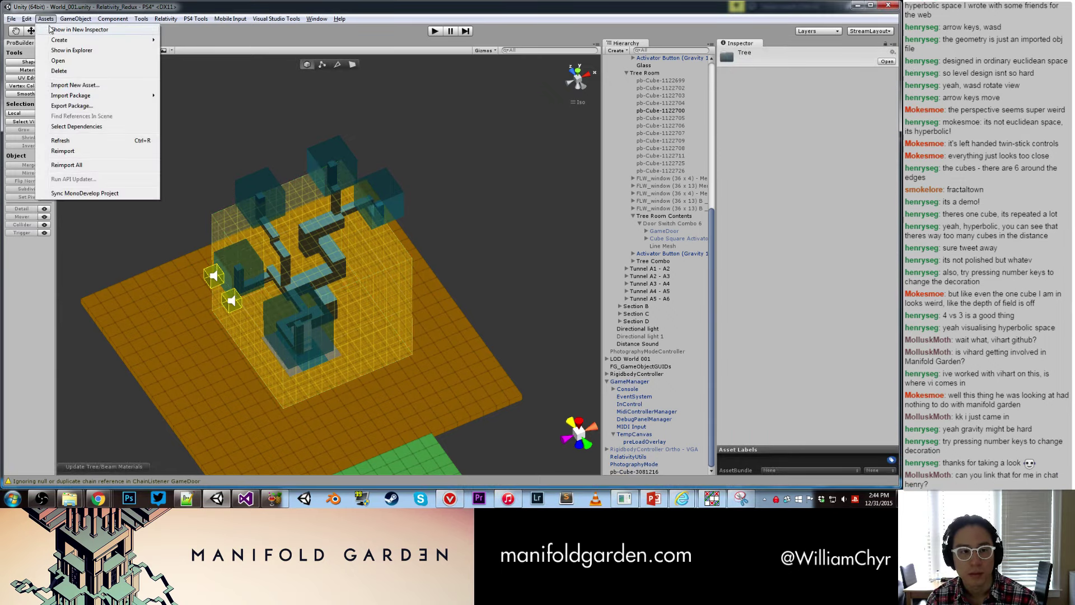
mouse_move(57, 40)
click(209, 56)
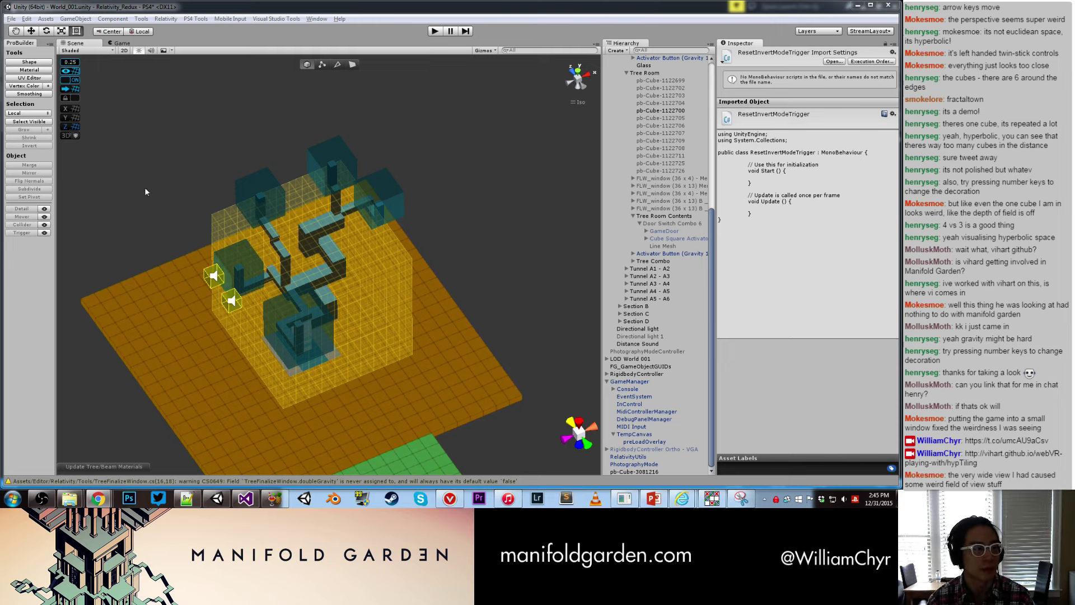
click(382, 287)
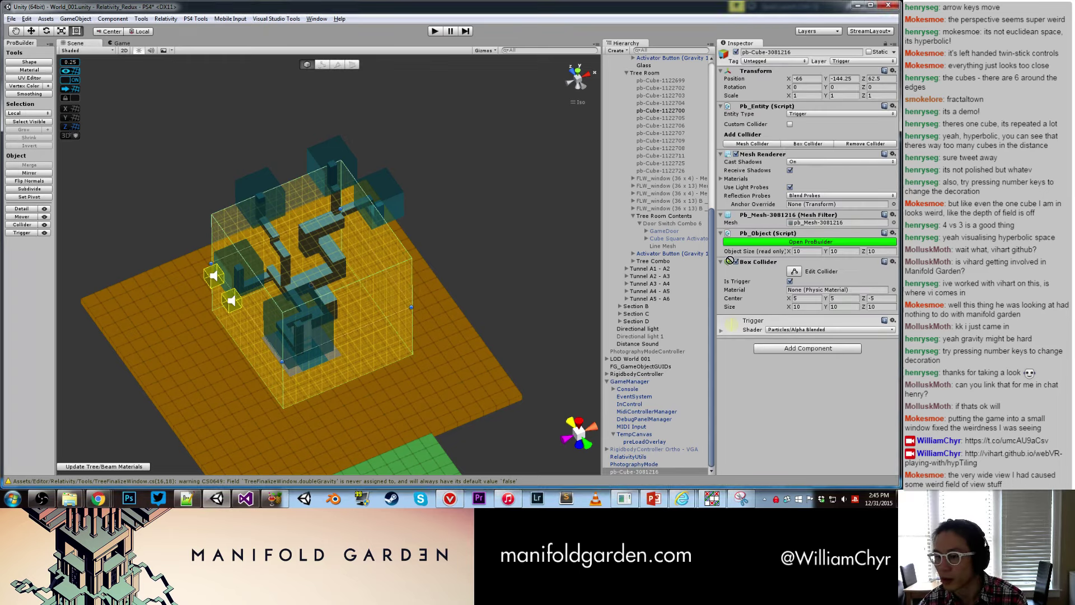
Step: Add ResetInvertModeTrigger as a component on pb-Cube-3081216, then orbit to a side view of the tree
mouse_move(635, 472)
mouse_down()
mouse_move(588, 270)
mouse_move(658, 430)
mouse_move(645, 474)
mouse_up()
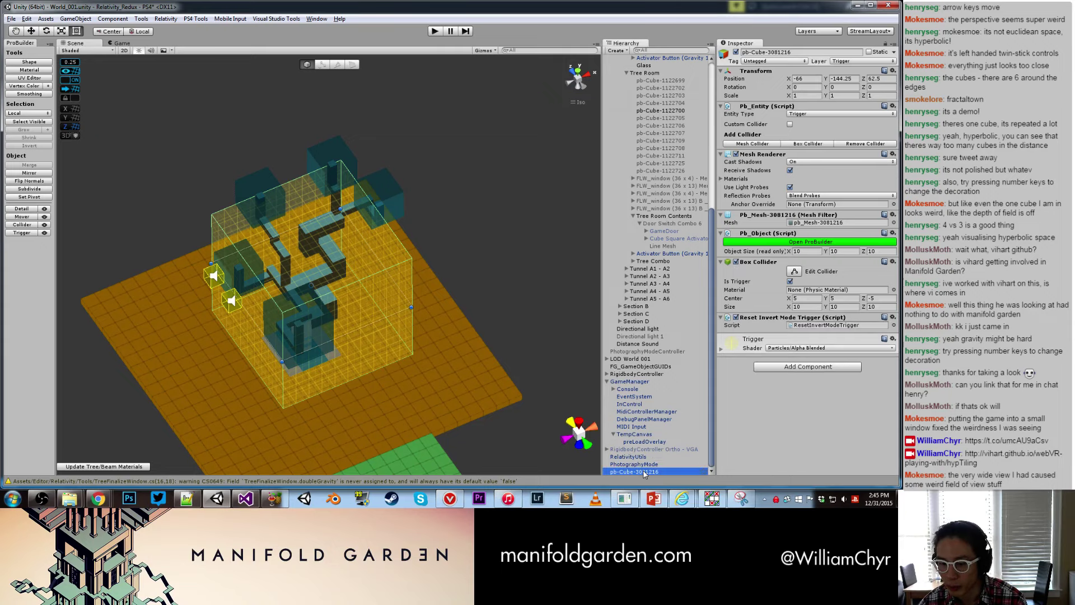
click(811, 52)
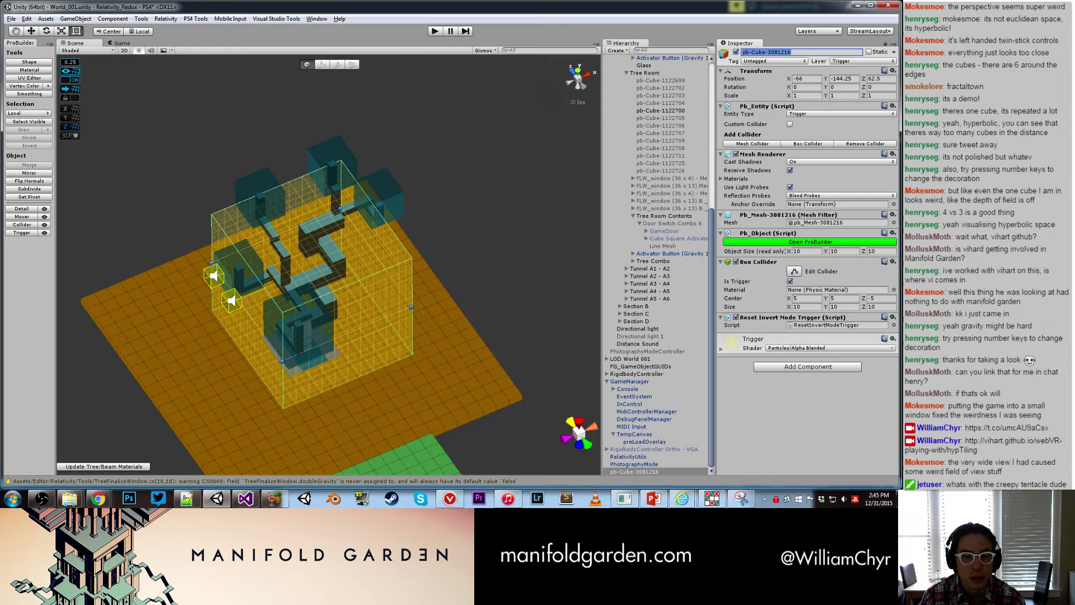
click(420, 187)
alt+drag(436, 275, 497, 260)
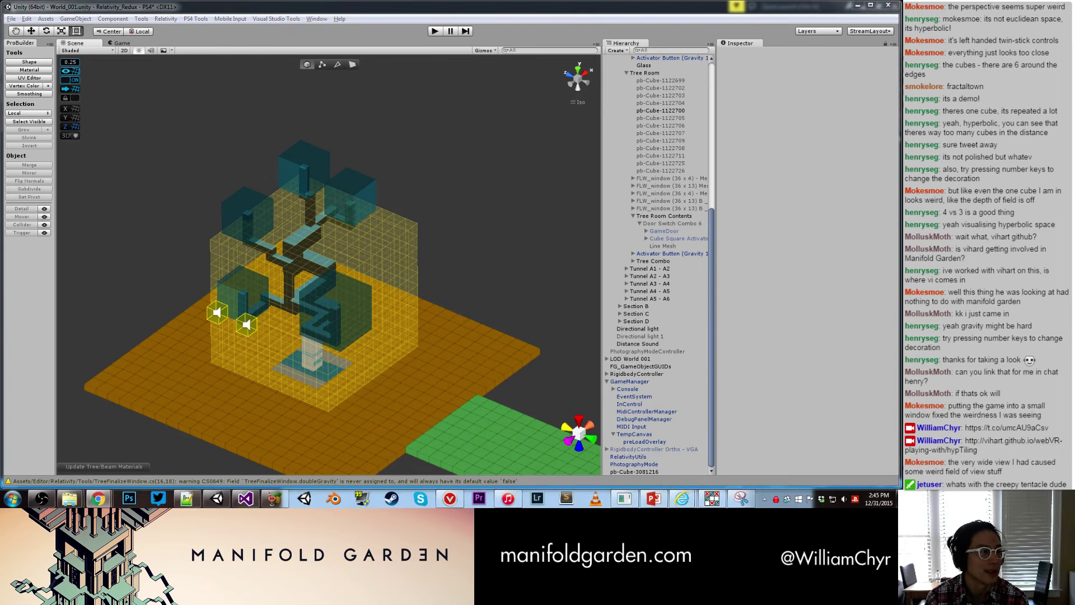
Step: Browse Google image results for 'starseed pilgrim', enlarge the Dimension B diagram, then minimize Chrome
drag(0, 82, 473, 81)
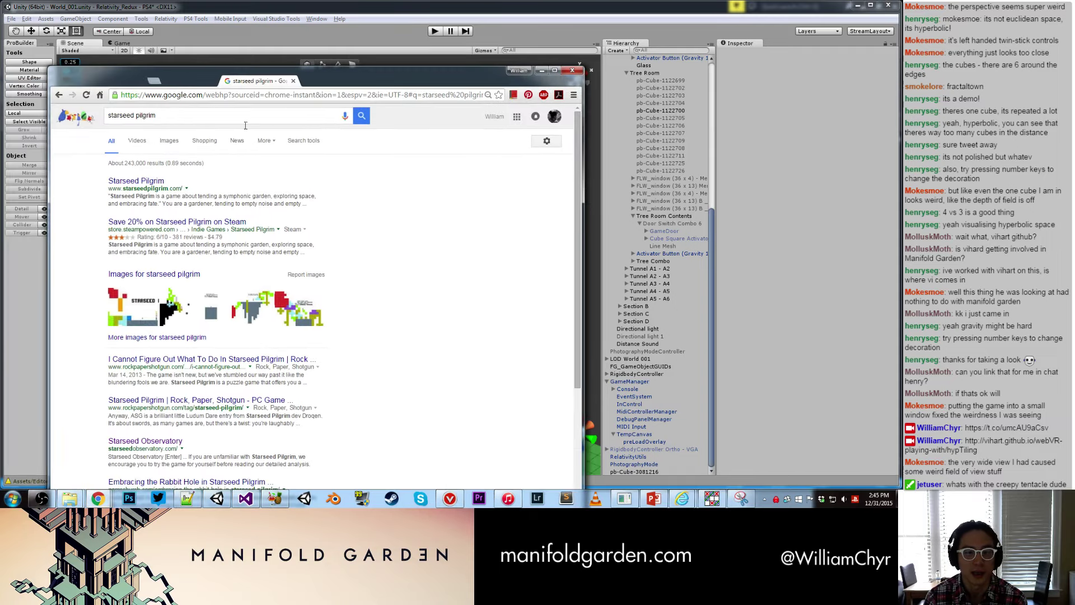
click(166, 143)
click(169, 140)
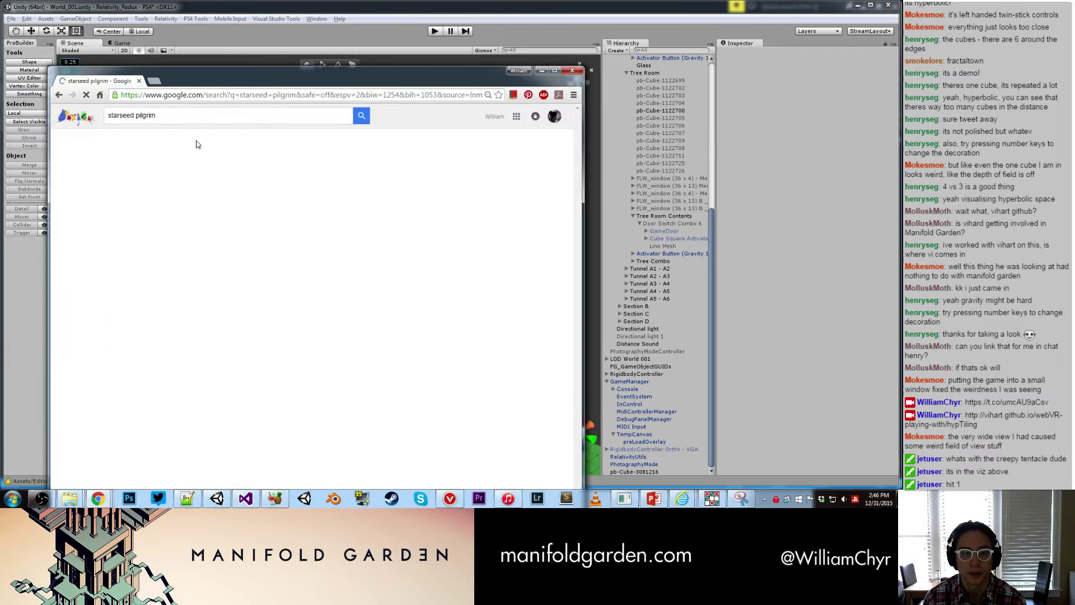
scroll(336, 224, down, 10)
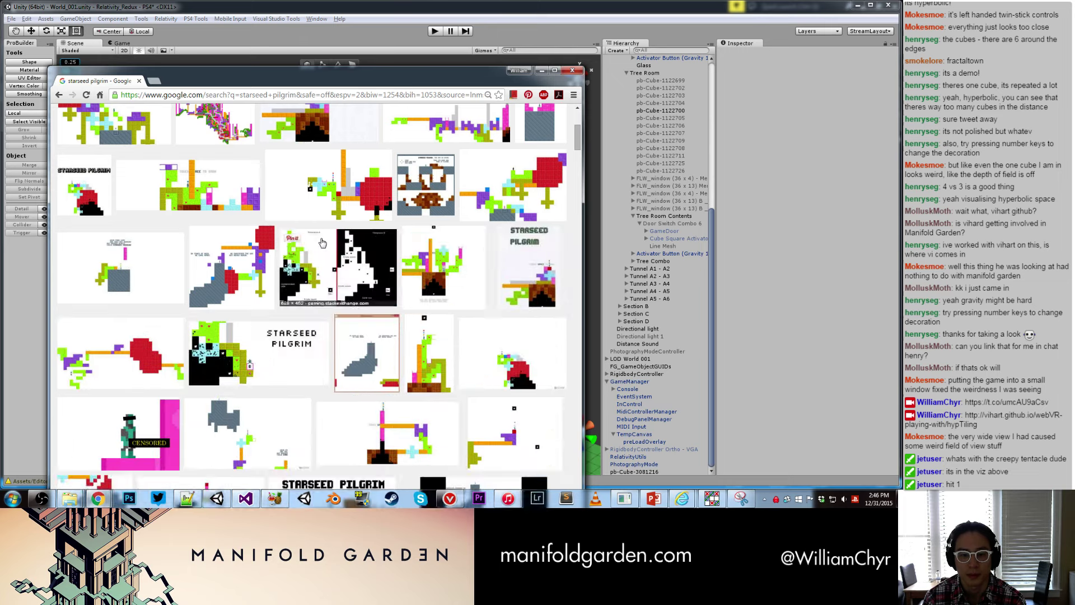
click(381, 159)
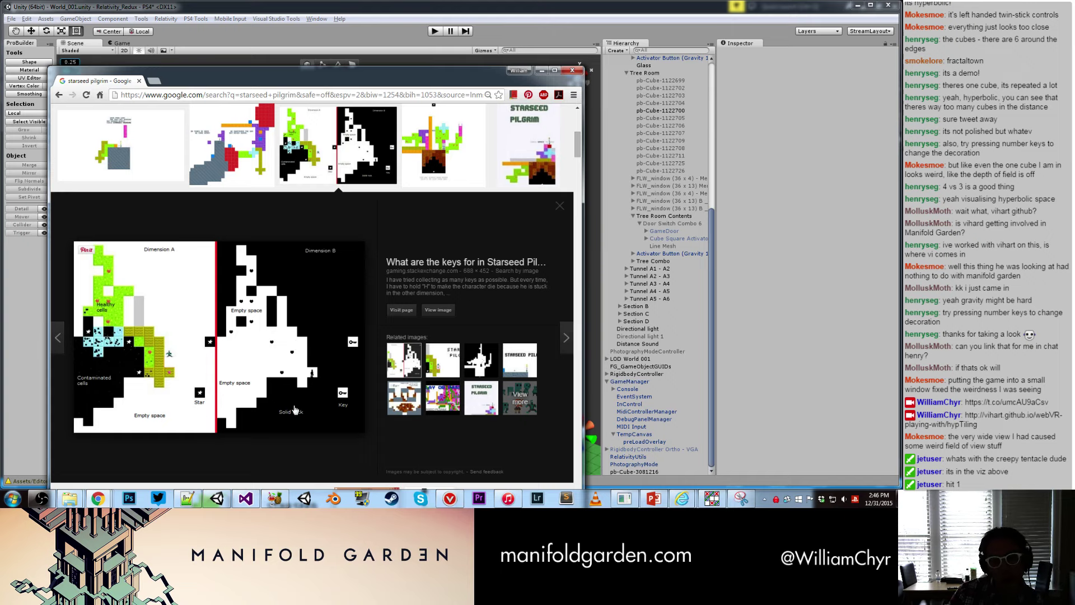
click(541, 72)
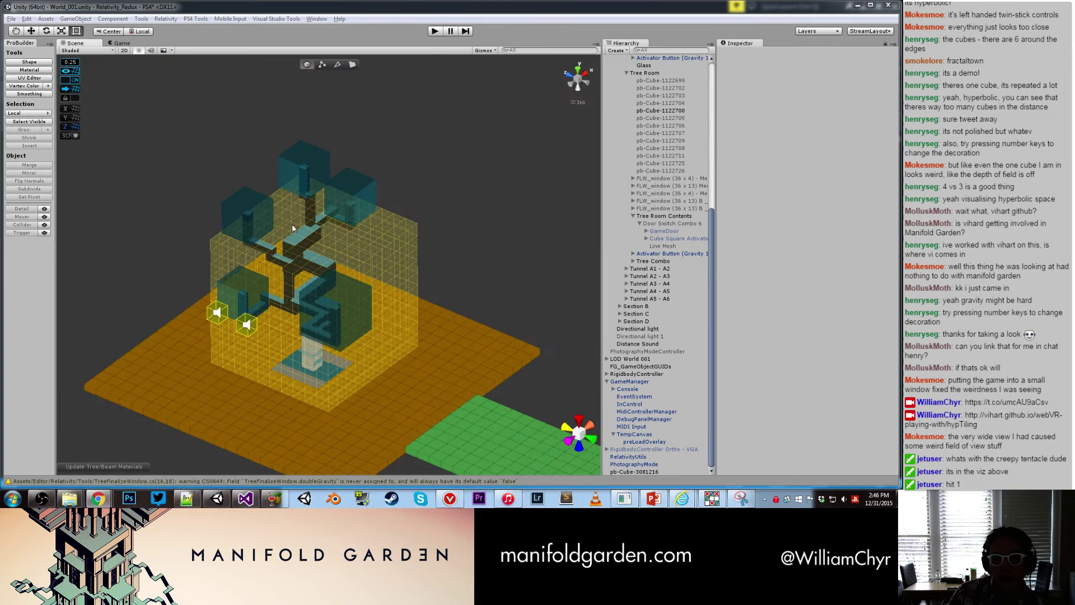
Step: Select the yellow trigger cube to show its Reset Invert Mode Trigger component in the Inspector
click(369, 250)
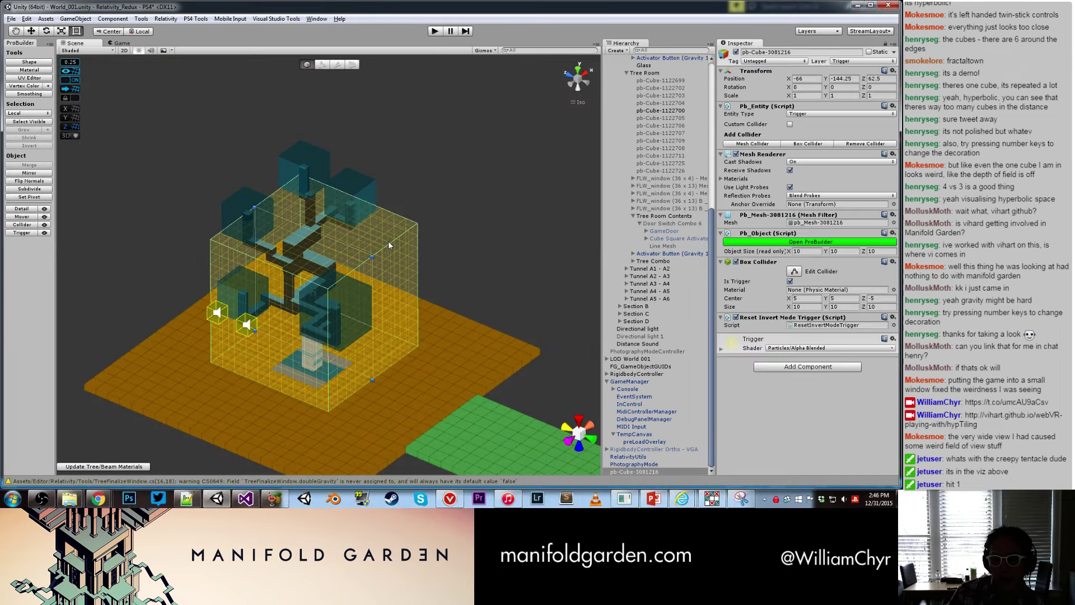
Step: Open ResetInvertModeTrigger in Visual Studio, reload the project, and pull TweetDeck over it
double_click(809, 325)
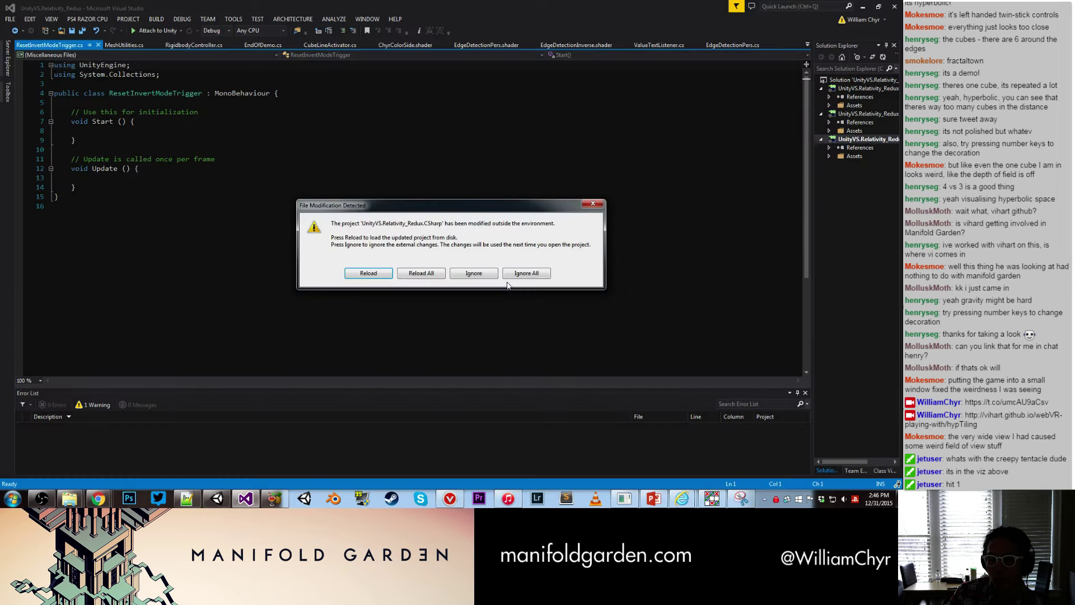
click(421, 273)
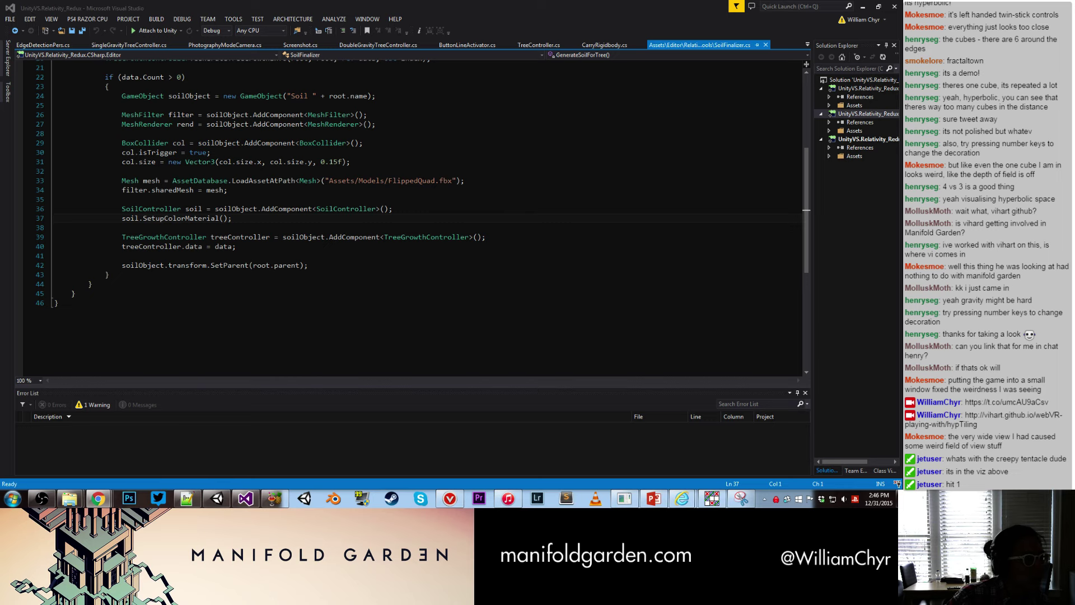
drag(0, 79, 194, 73)
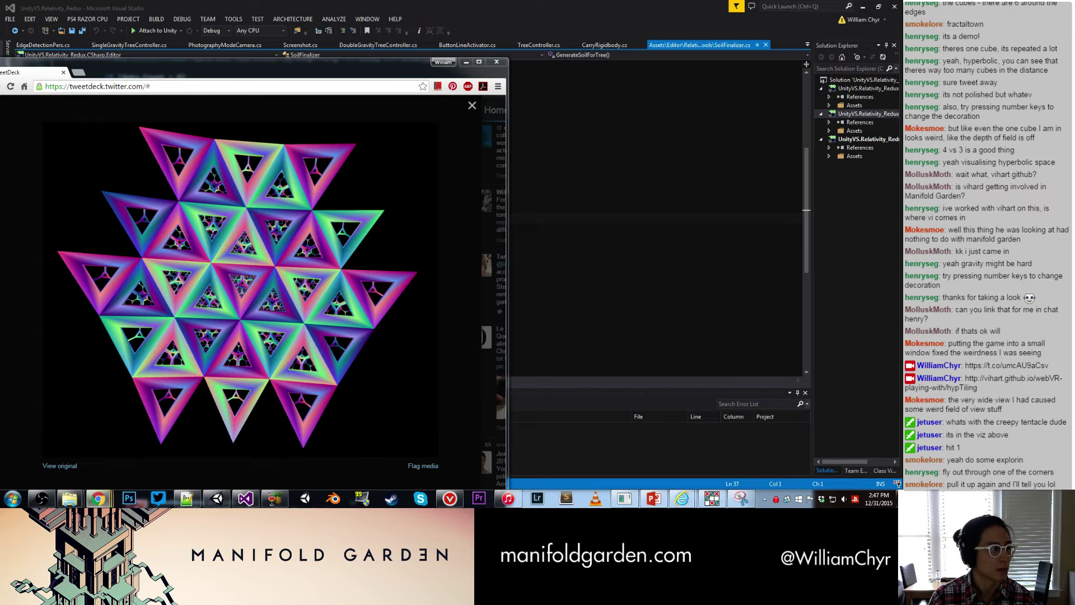
Step: Make the tiling demo full screen and cycle through decorations 1–5, ending on the blue cross
key(alt+Tab)
key(f)
key(1)
key(1)
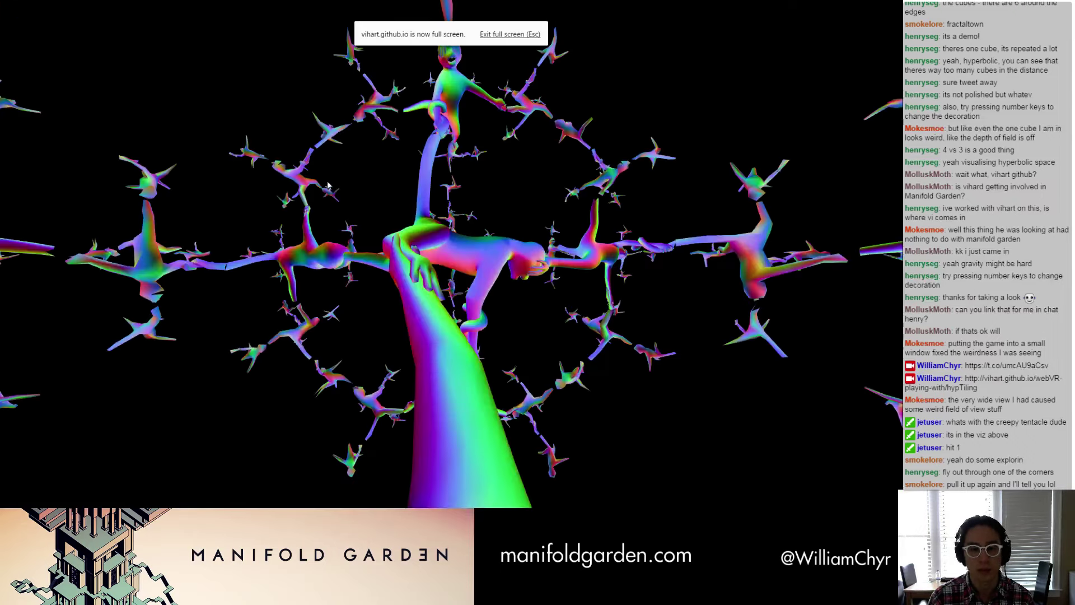
key(2)
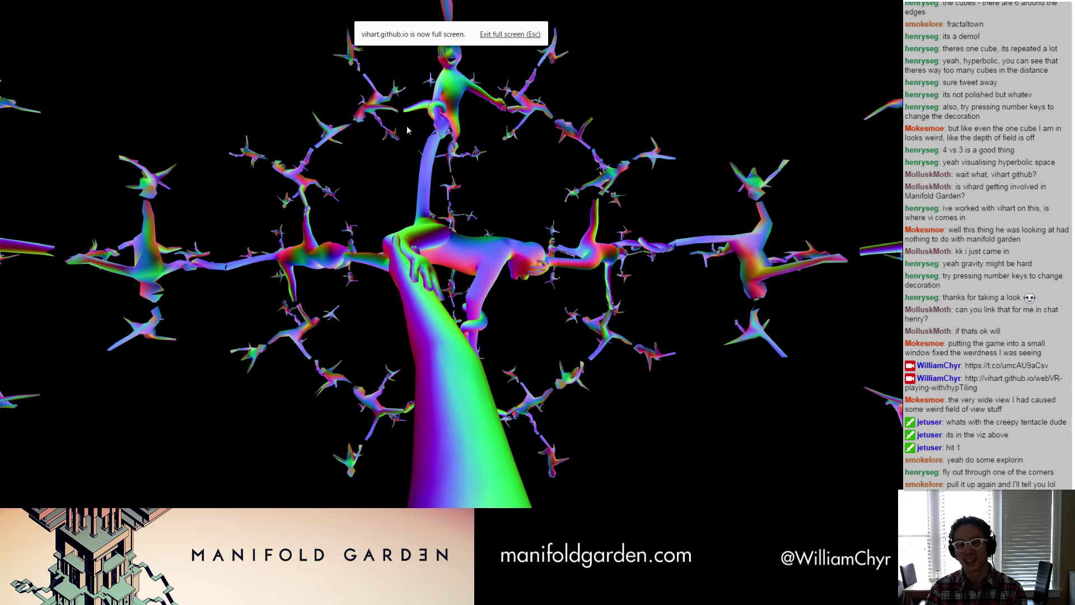
key(3)
key(4)
key(5)
key(3)
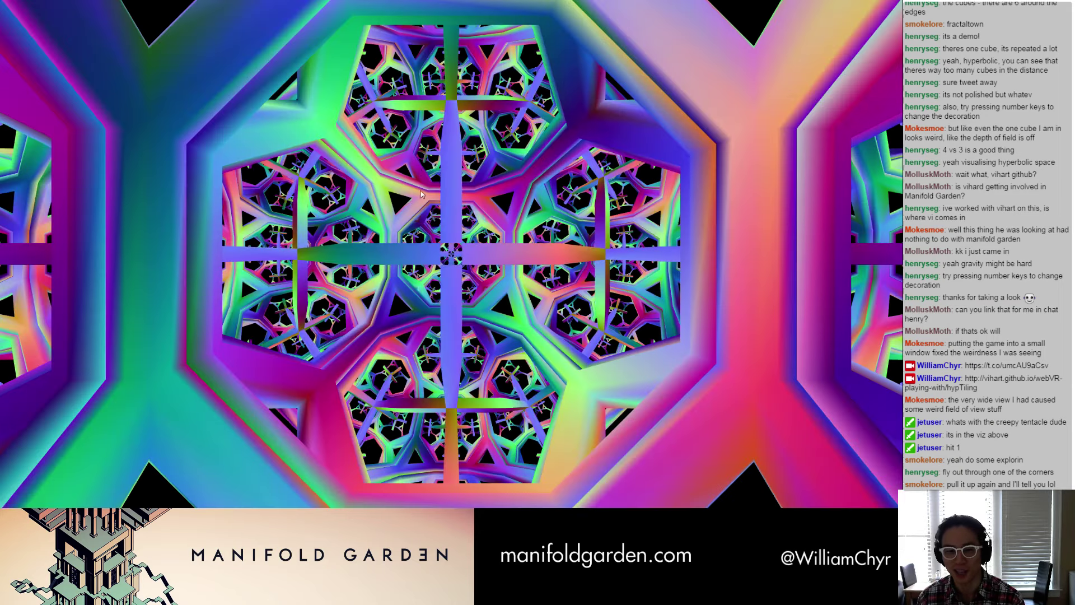
key(2)
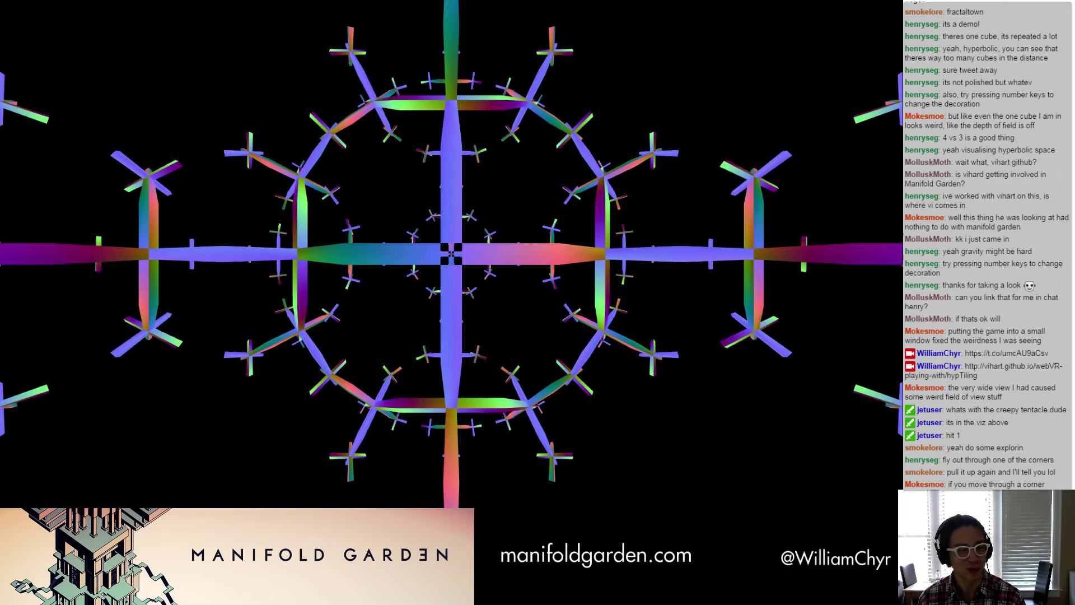
Step: Close the enlarged TweetDeck image, minimize TweetDeck, and look around the cross lattice
key(alt+Tab)
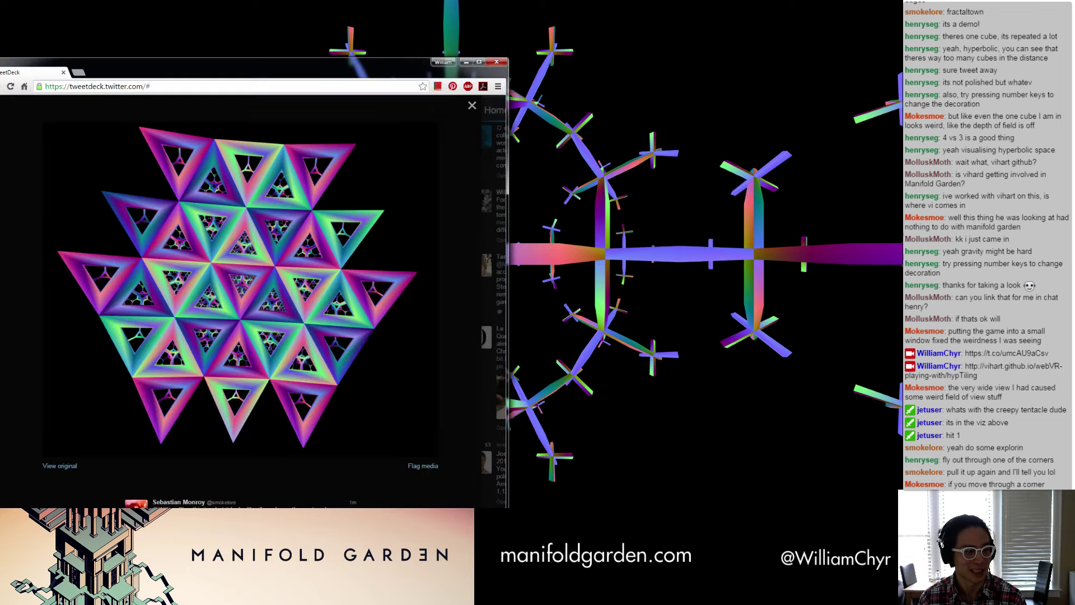
click(37, 243)
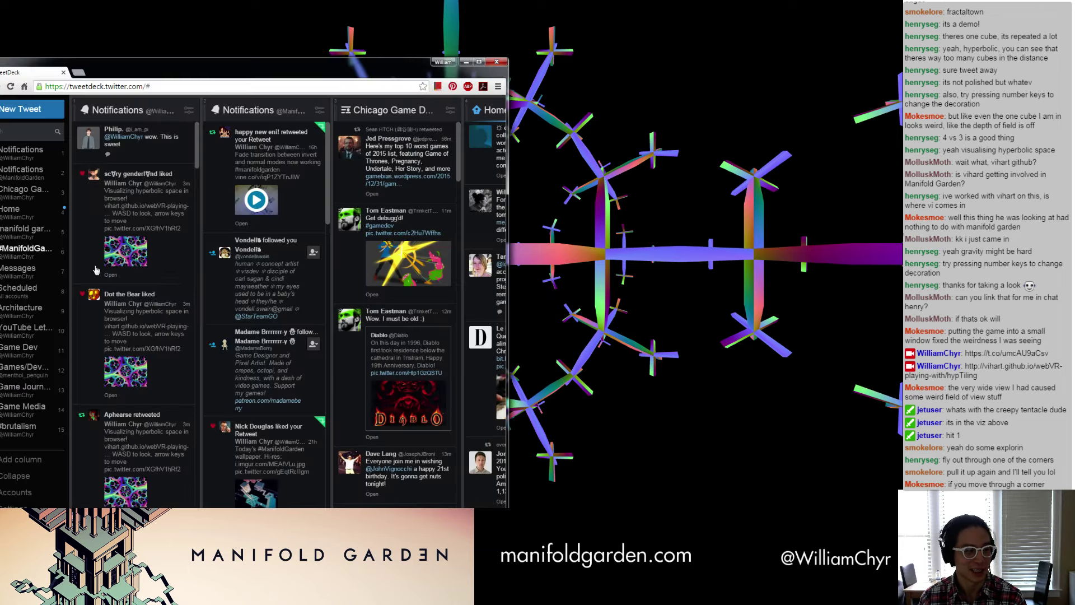
click(465, 62)
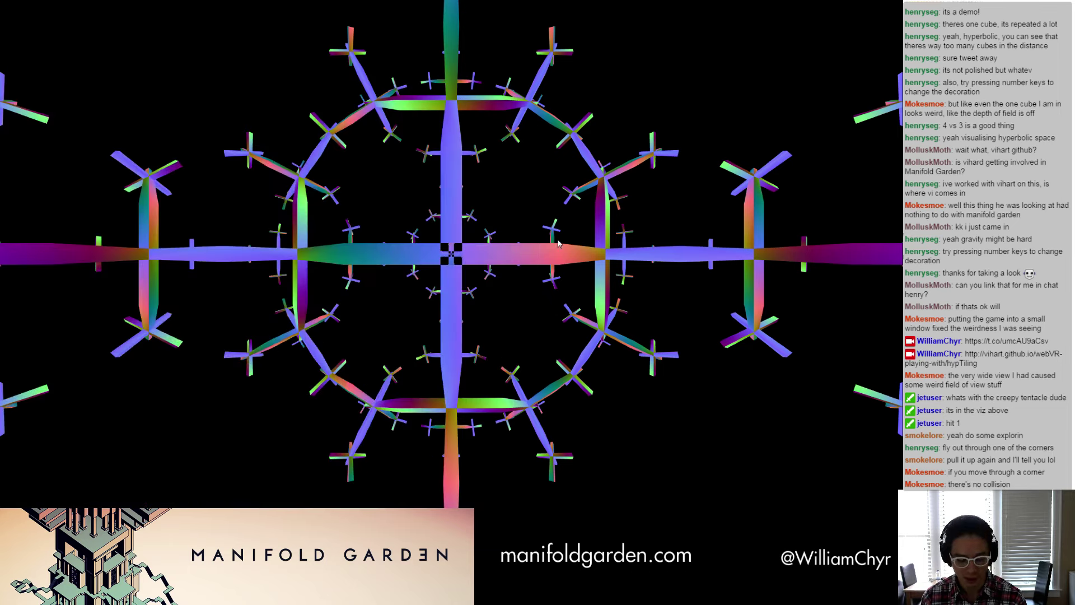
key(s)
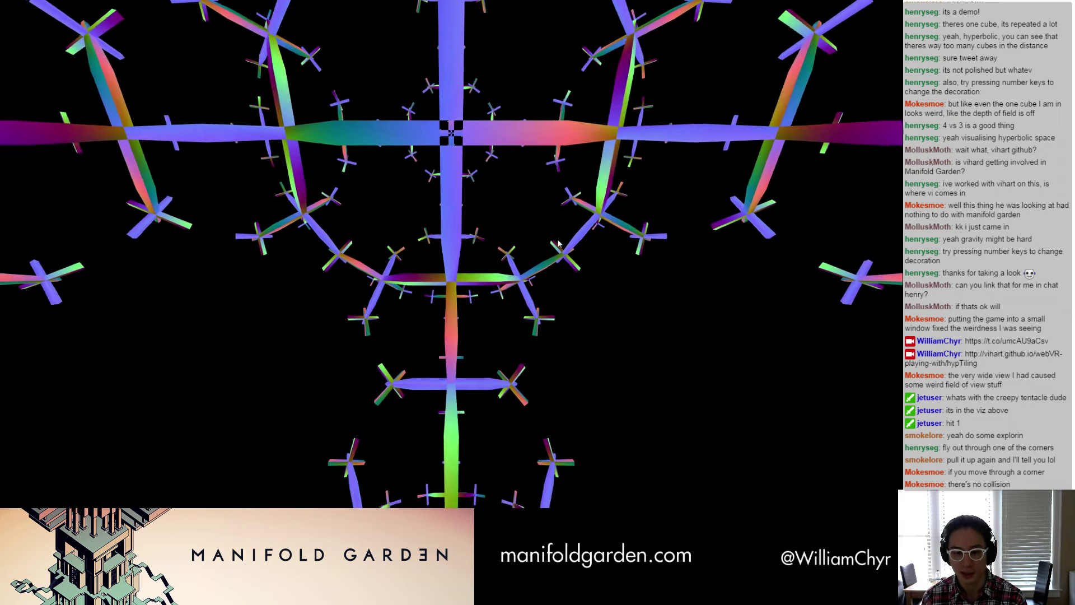
key(s)
key(a)
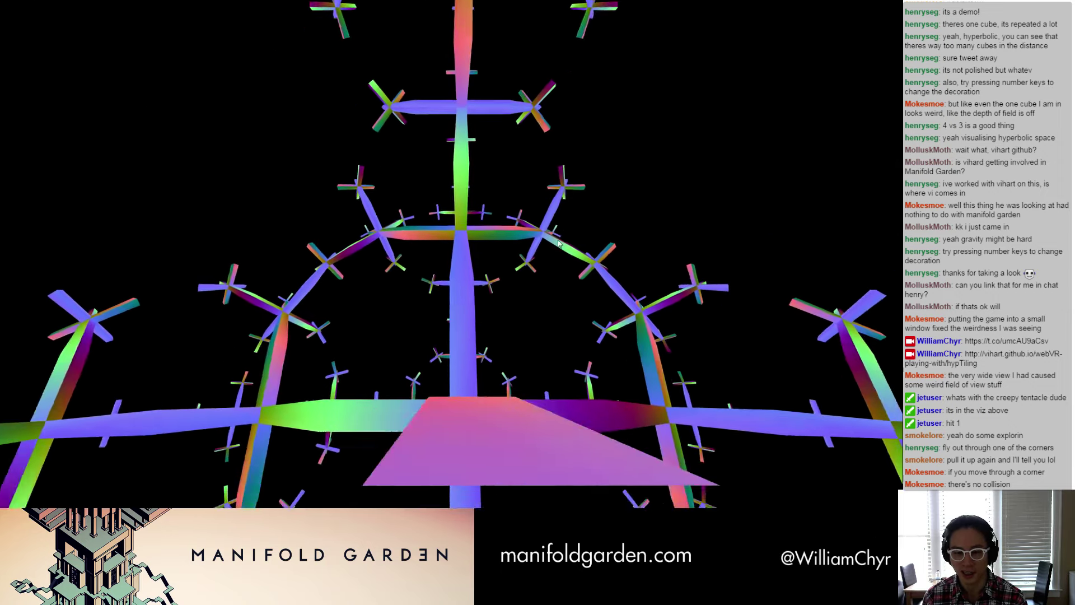
key(Right)
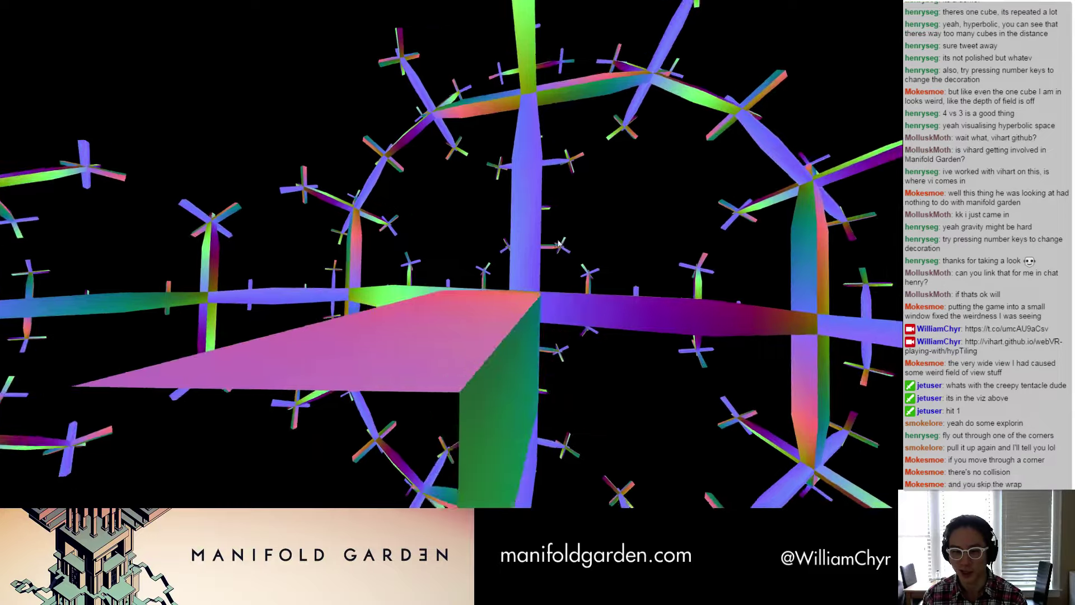
key(Left)
key(s)
key(s)
key(a)
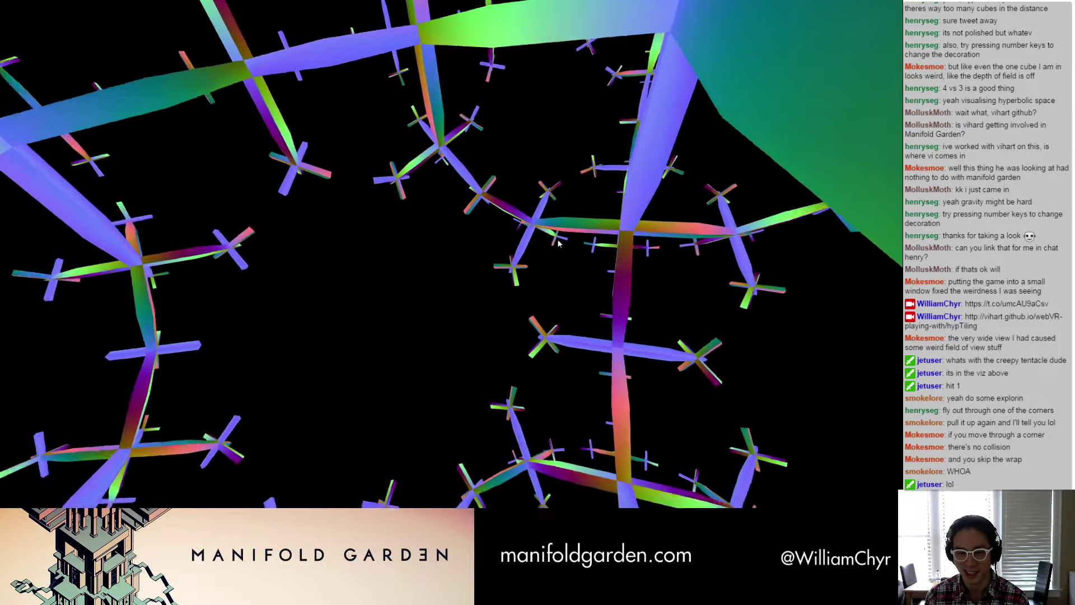
Step: Switch the decoration to the thick tunnel lattice, then hollow polyhedra, and back away
key(2)
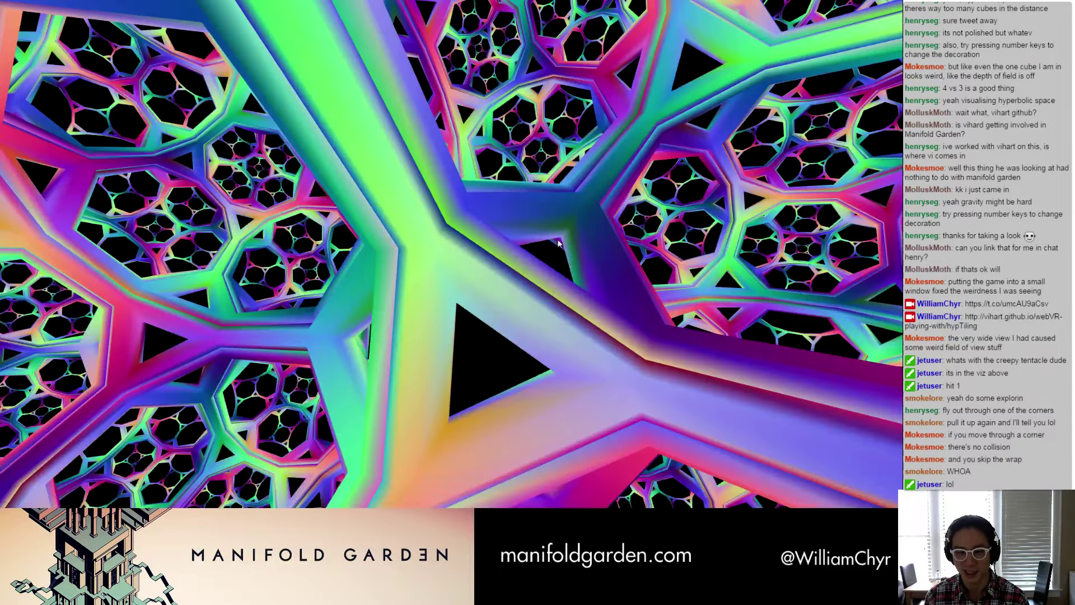
key(3)
key(Down)
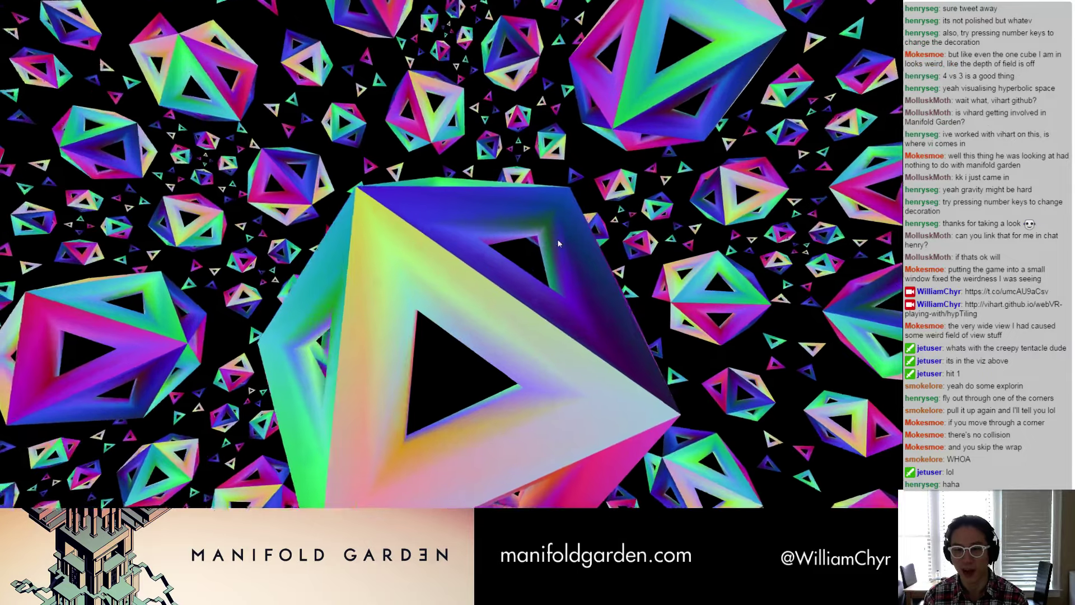
key(s)
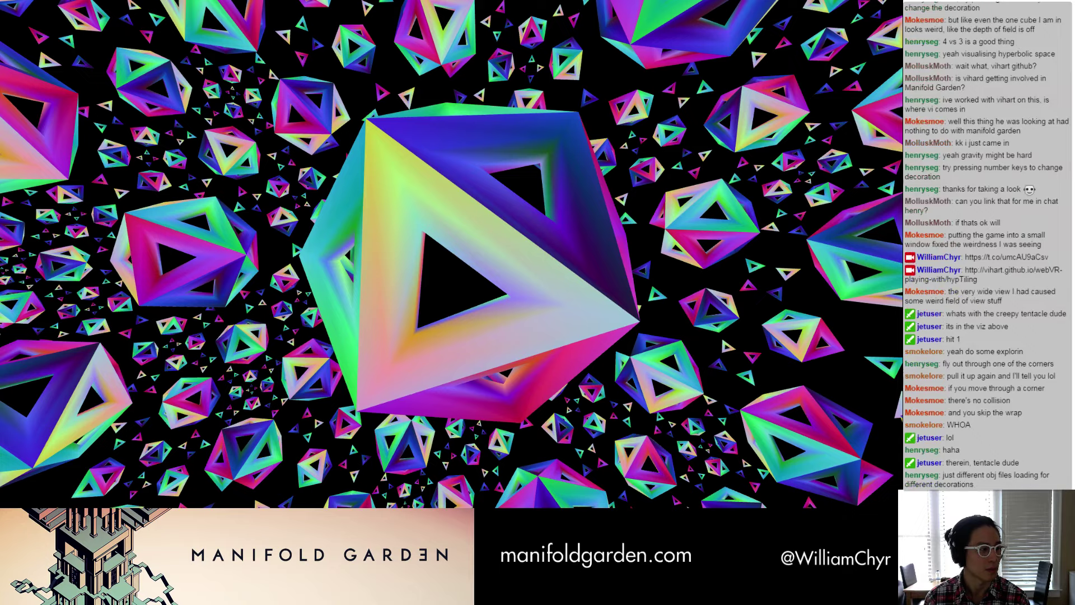
key(alt+Tab)
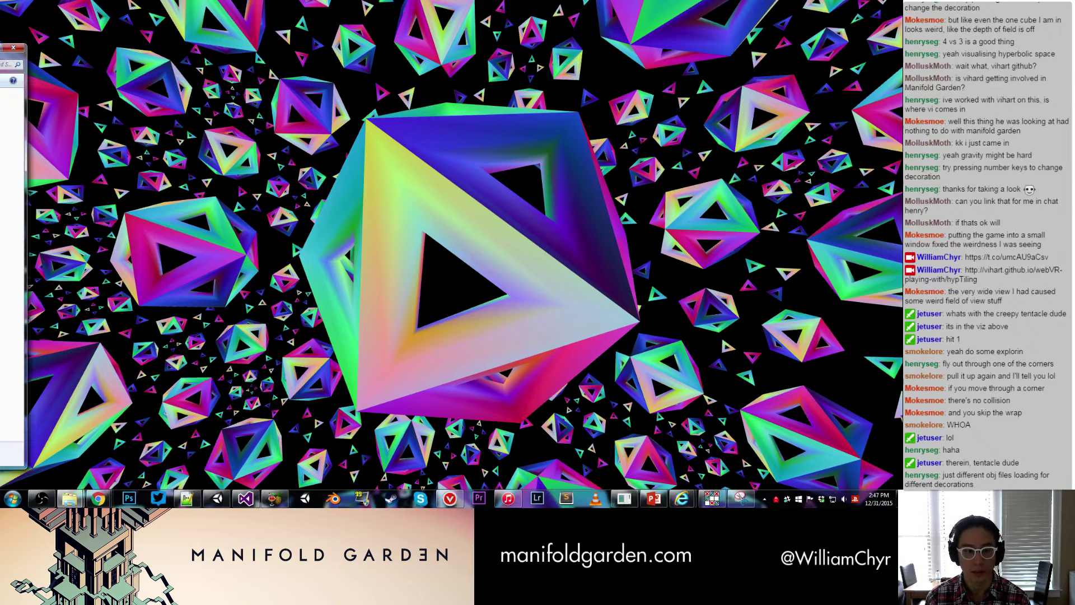
click(209, 131)
Step: Cycle decorations 1–4, turn the view, then switch to decoration 8's square-grid lattice
key(1)
key(2)
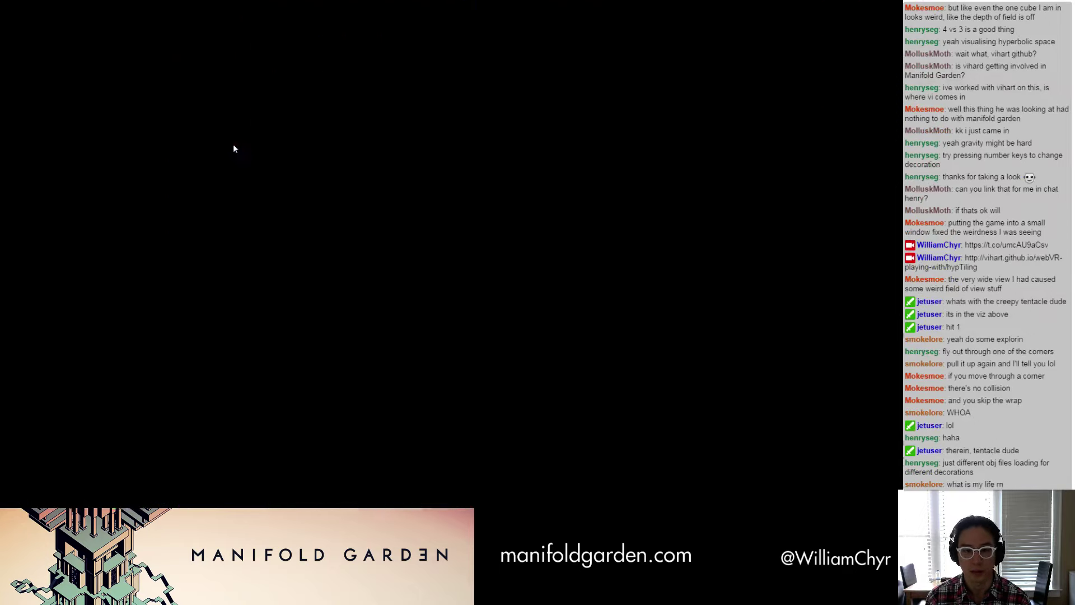
key(3)
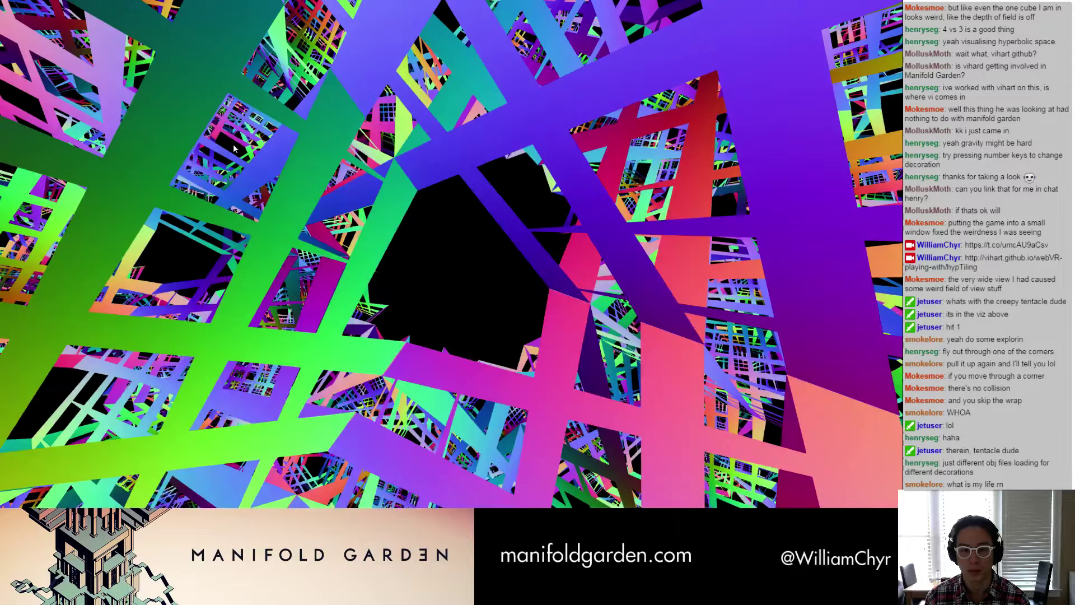
key(4)
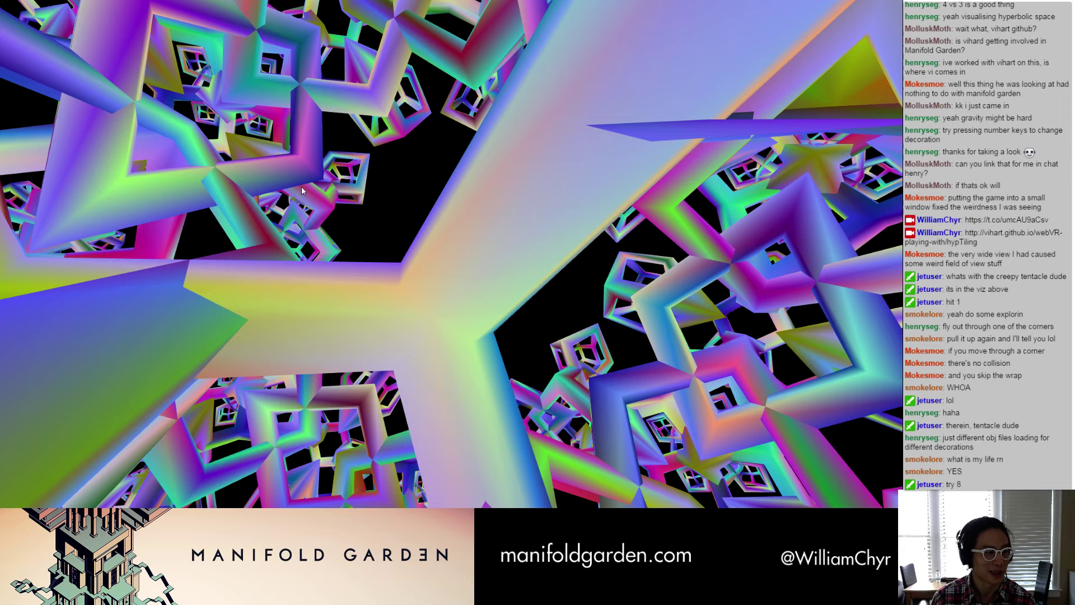
key(d)
key(w)
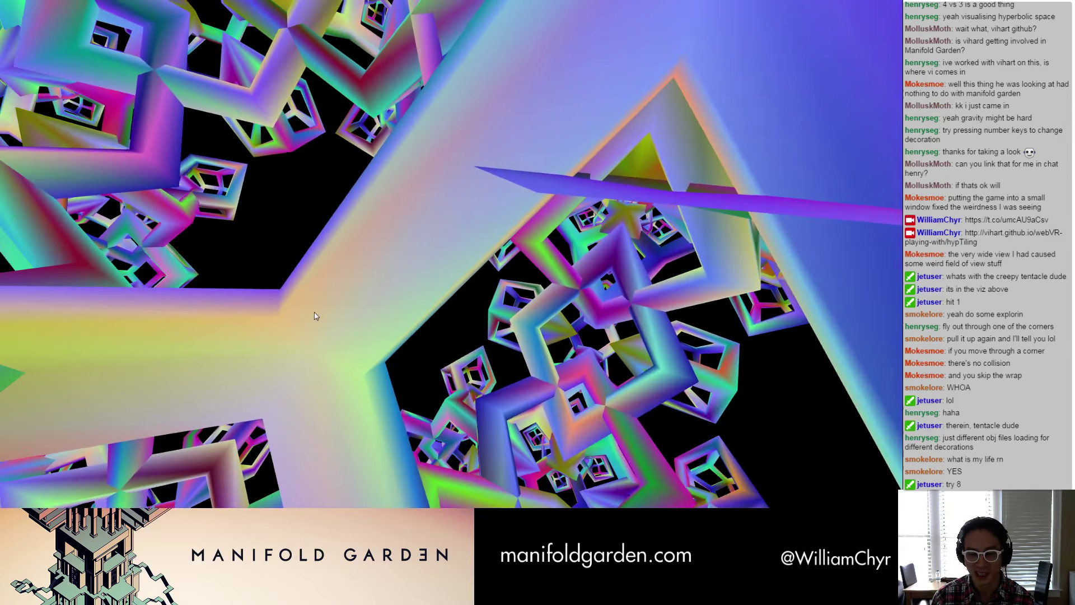
key(8)
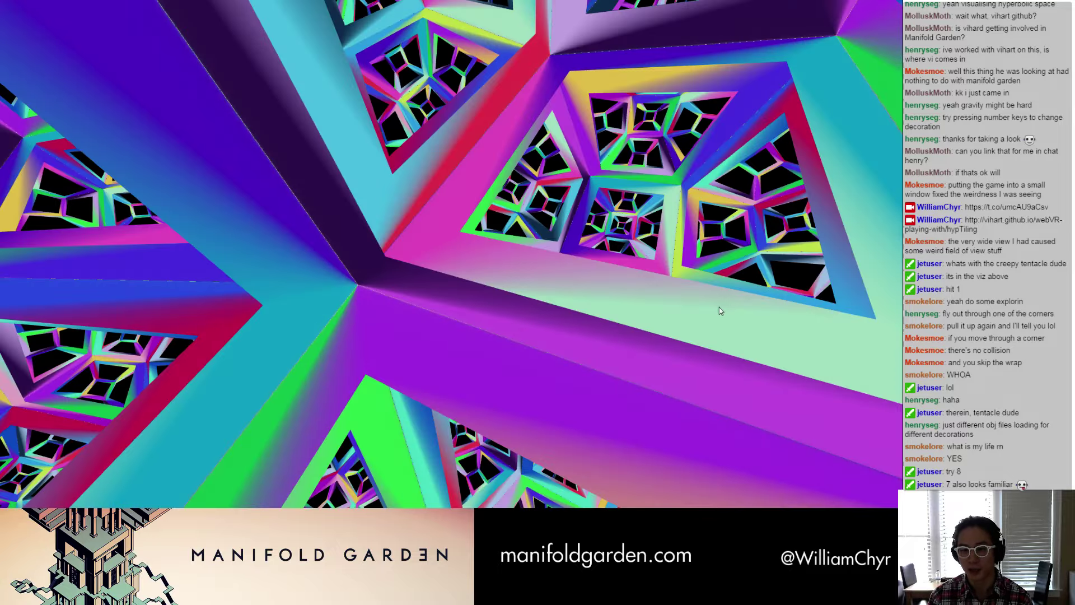
Step: Look around and fly forward into the nested squares of the grid lattice
key(a)
key(s)
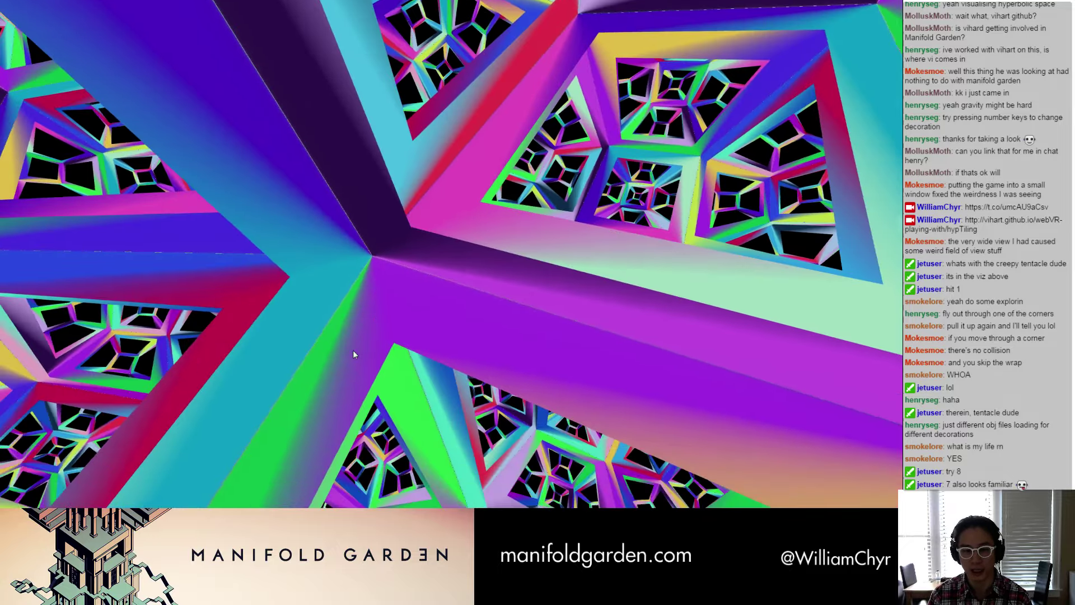
key(a)
key(w)
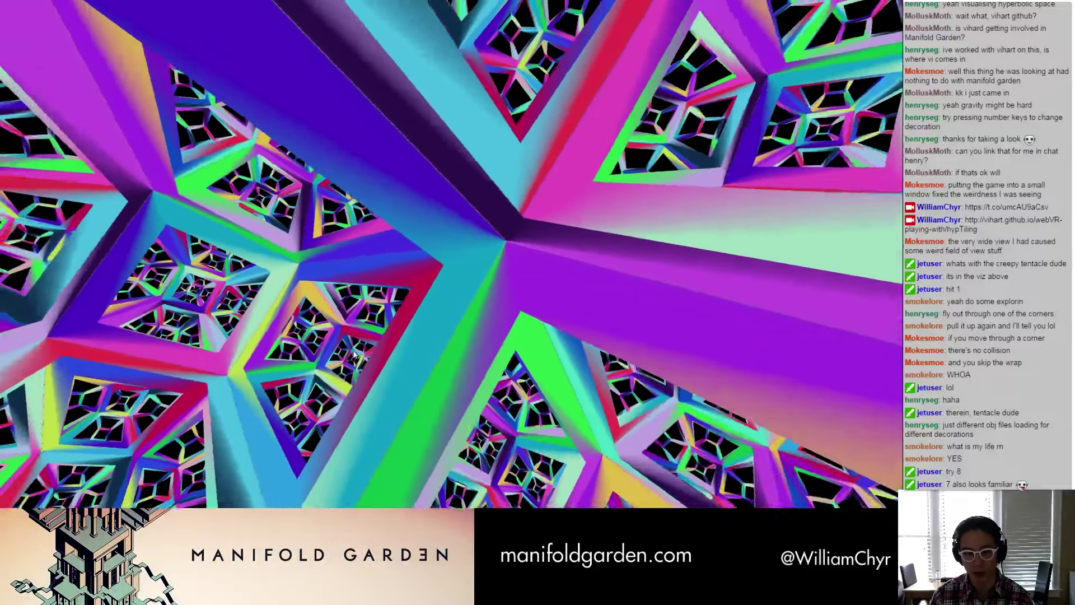
key(a)
key(w)
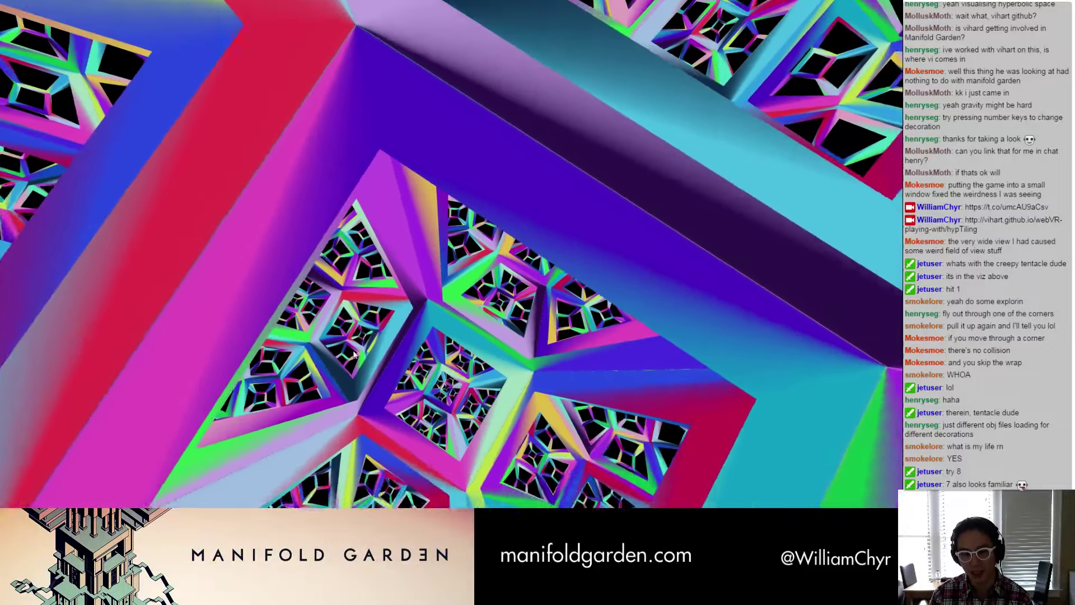
key(s)
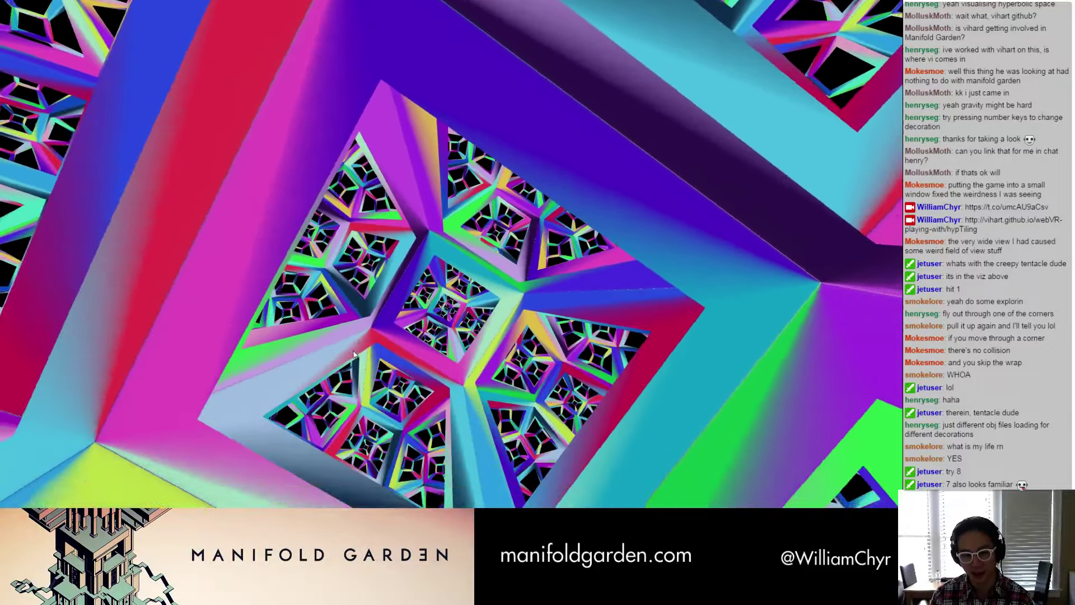
key(Up)
key(Up)
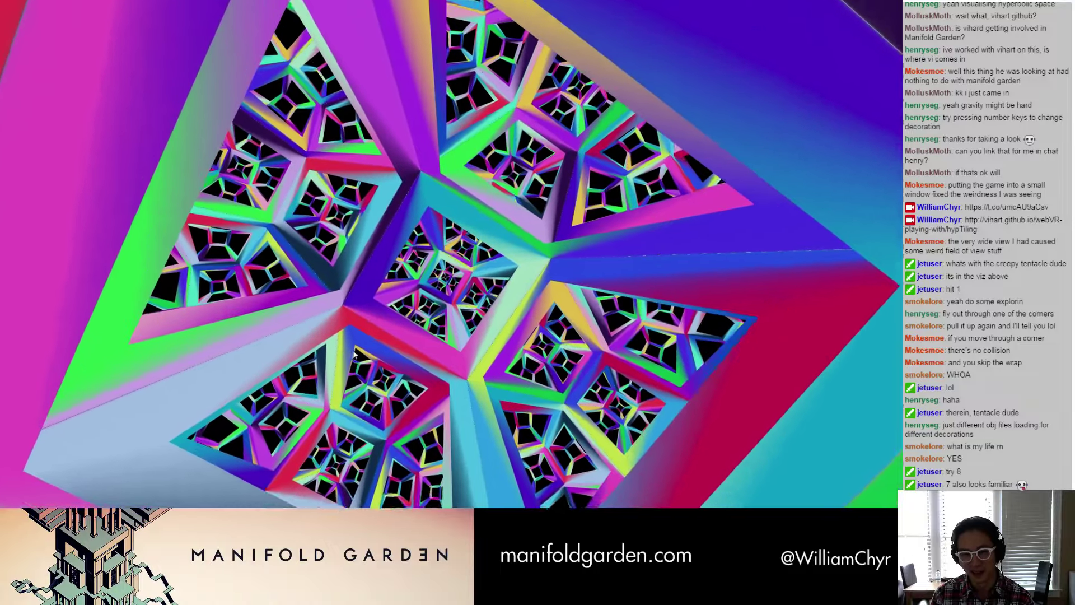
key(Up)
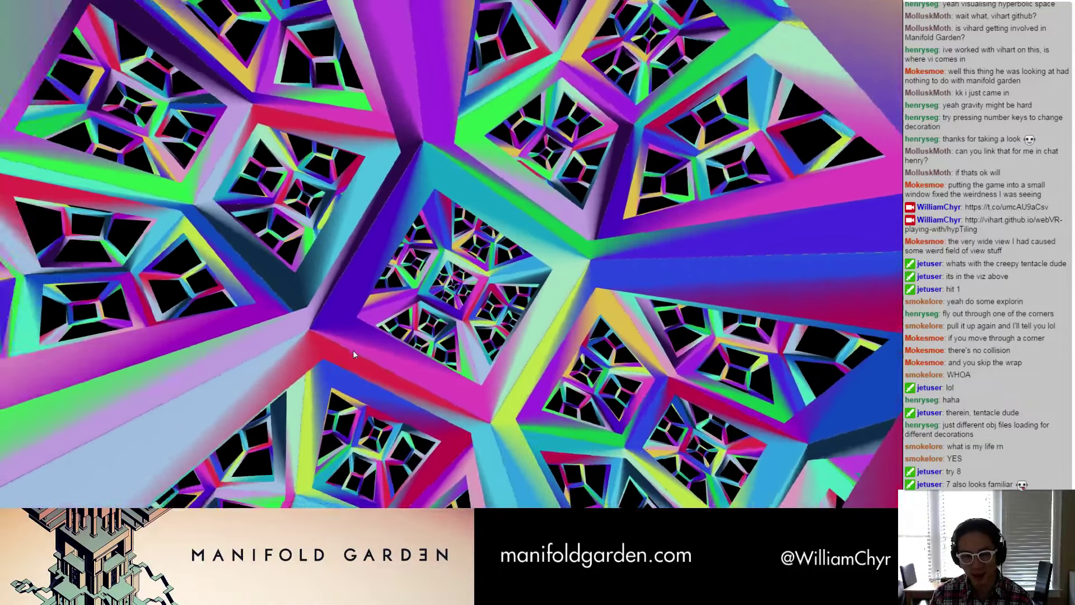
key(d)
key(d)
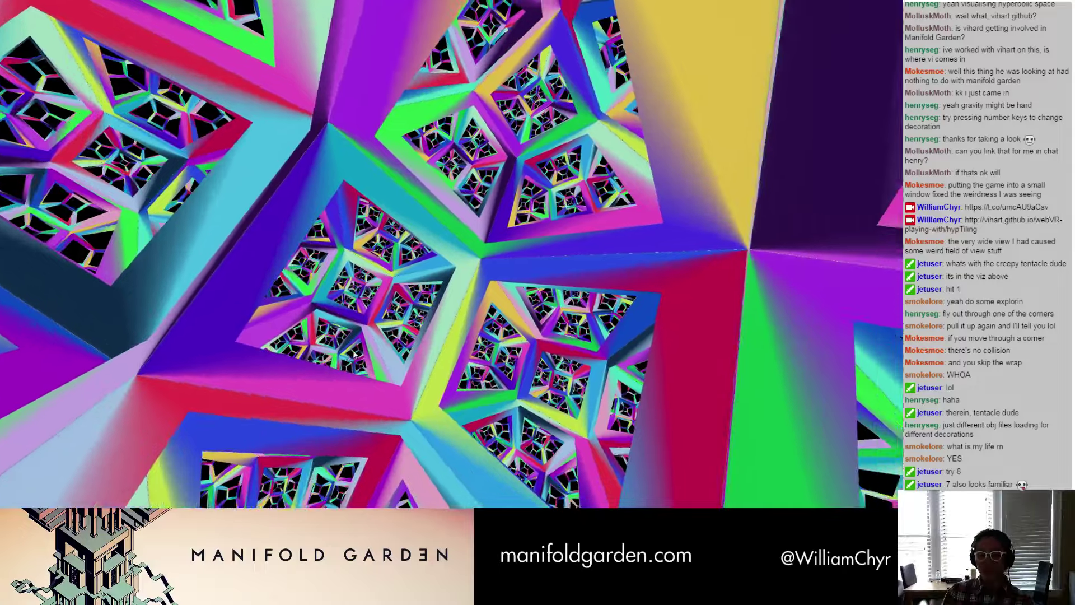
key(Up)
key(Up)
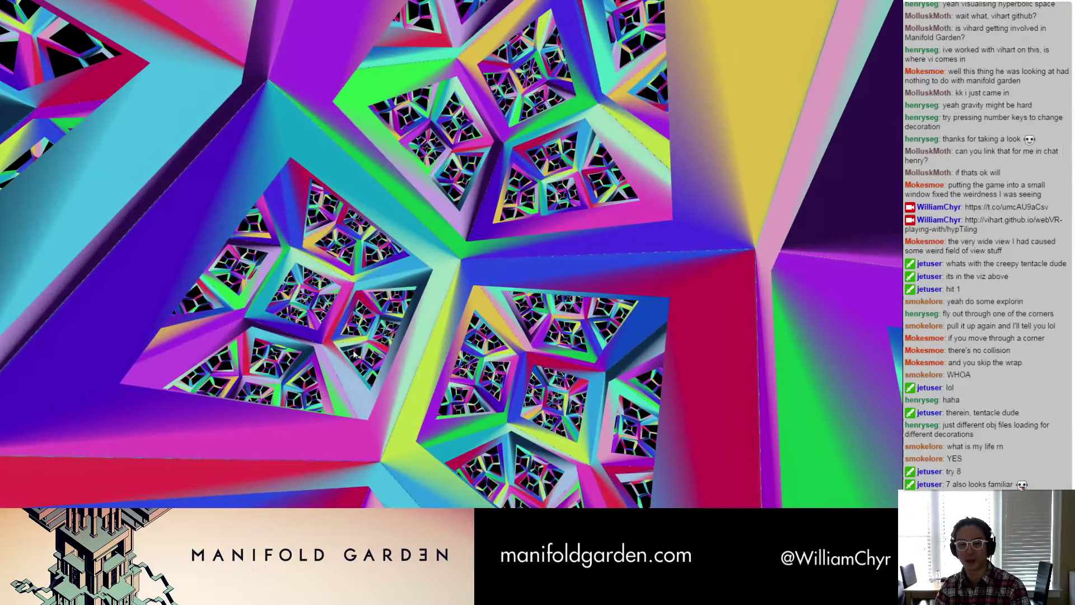
Step: Keep flying and turning through the cube tiling toward the lower-right opening
key(a)
key(w)
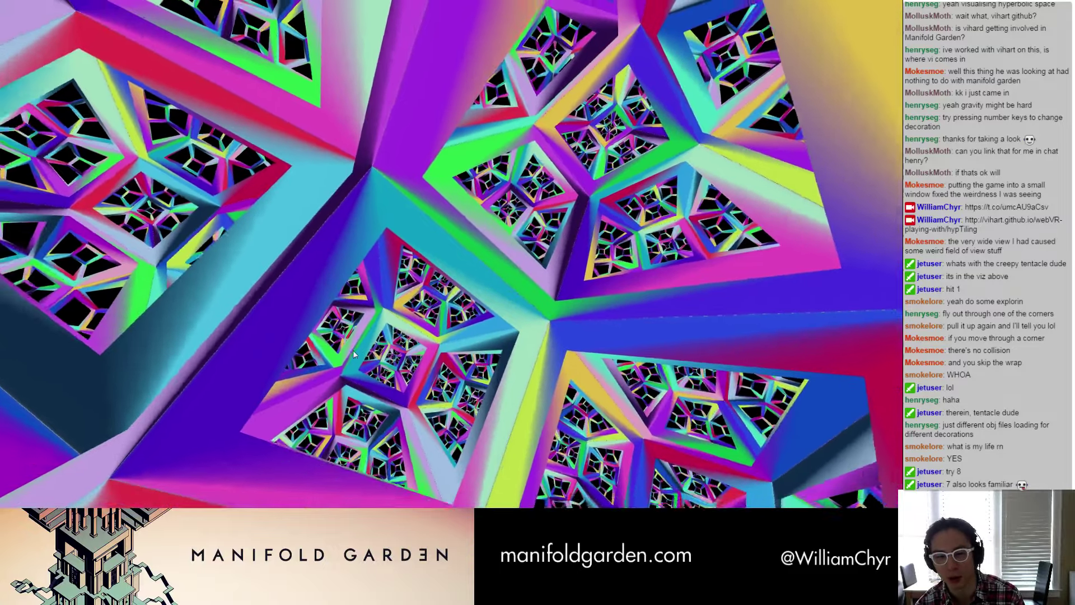
key(w)
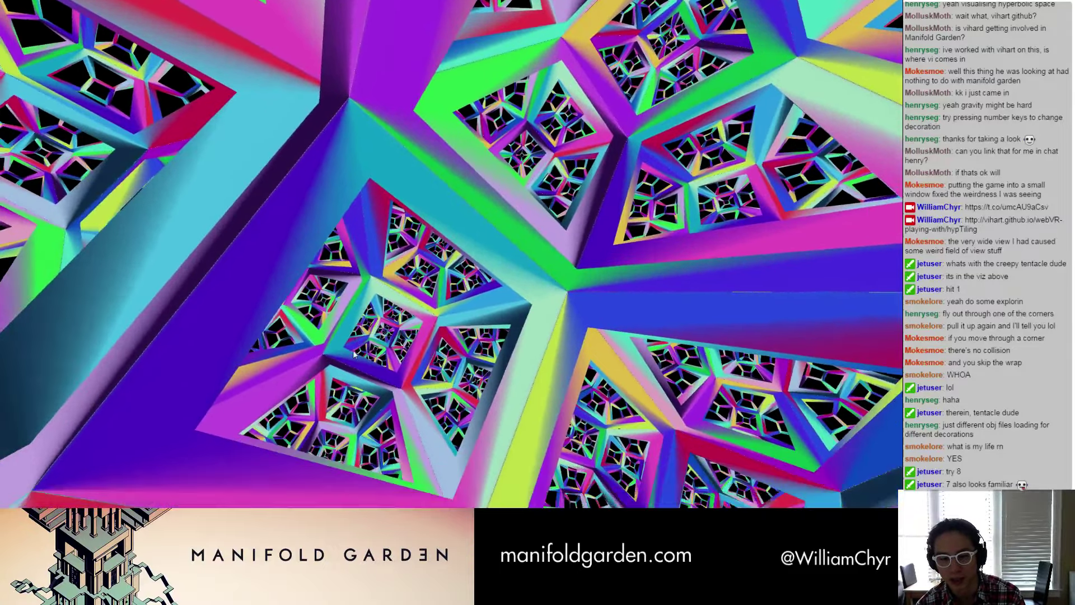
key(s)
key(Up)
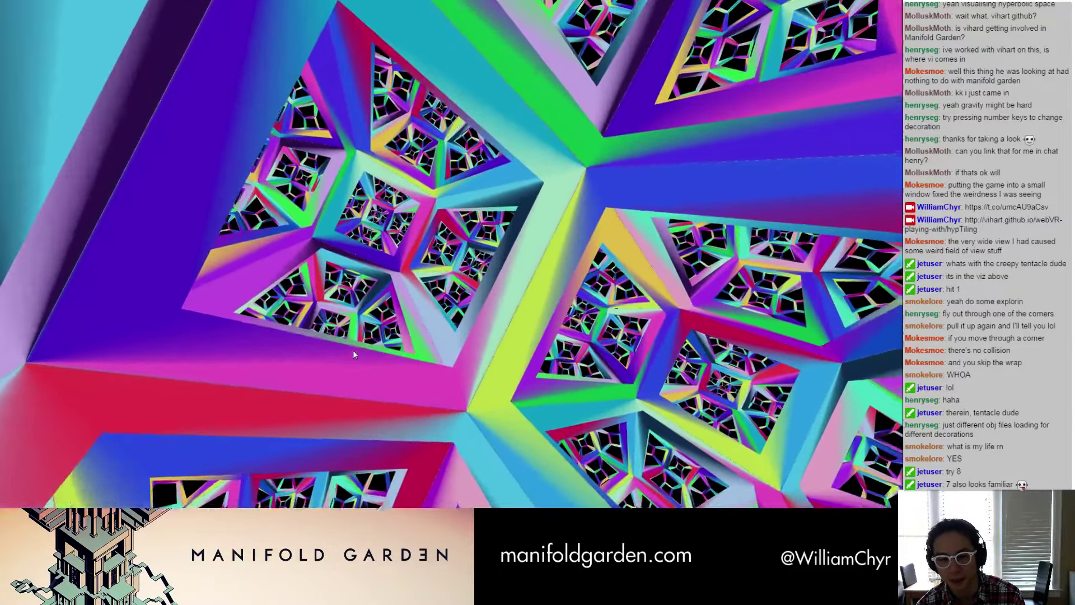
key(Up)
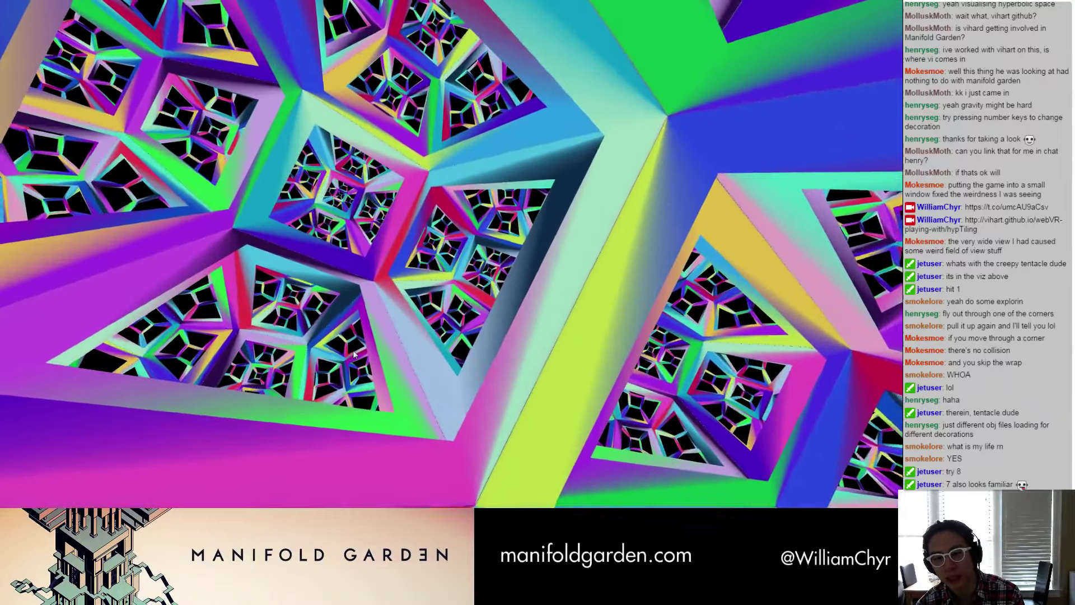
key(w)
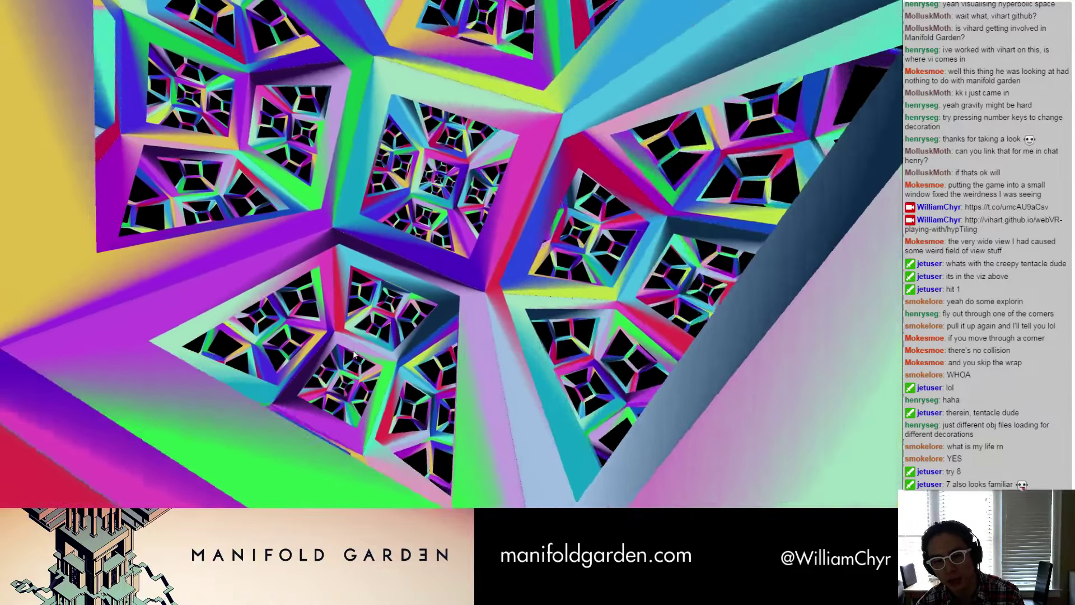
key(Up)
key(a)
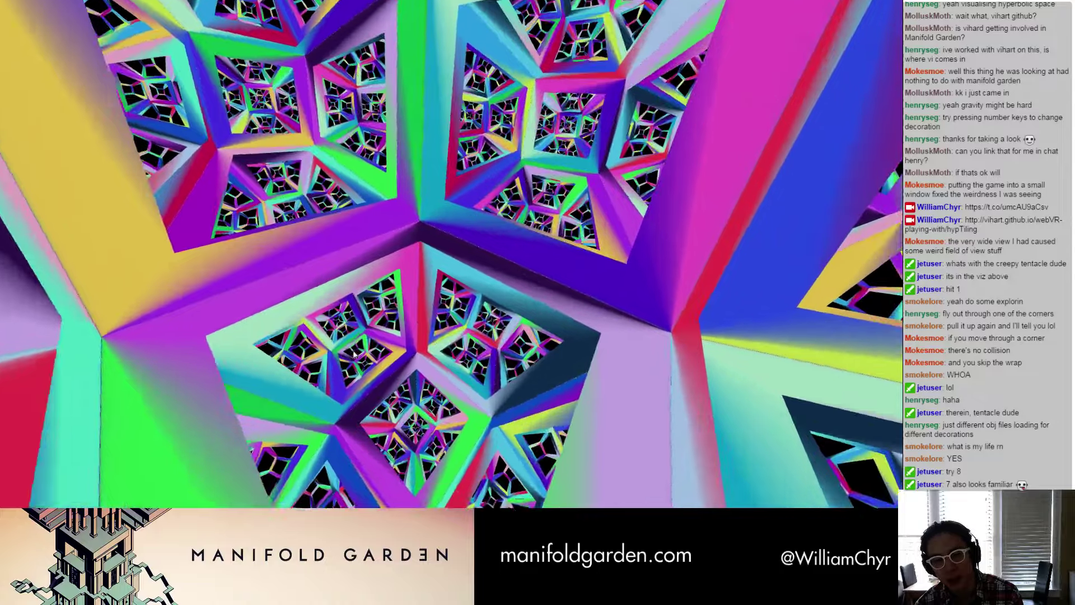
key(Up)
key(d)
key(Down)
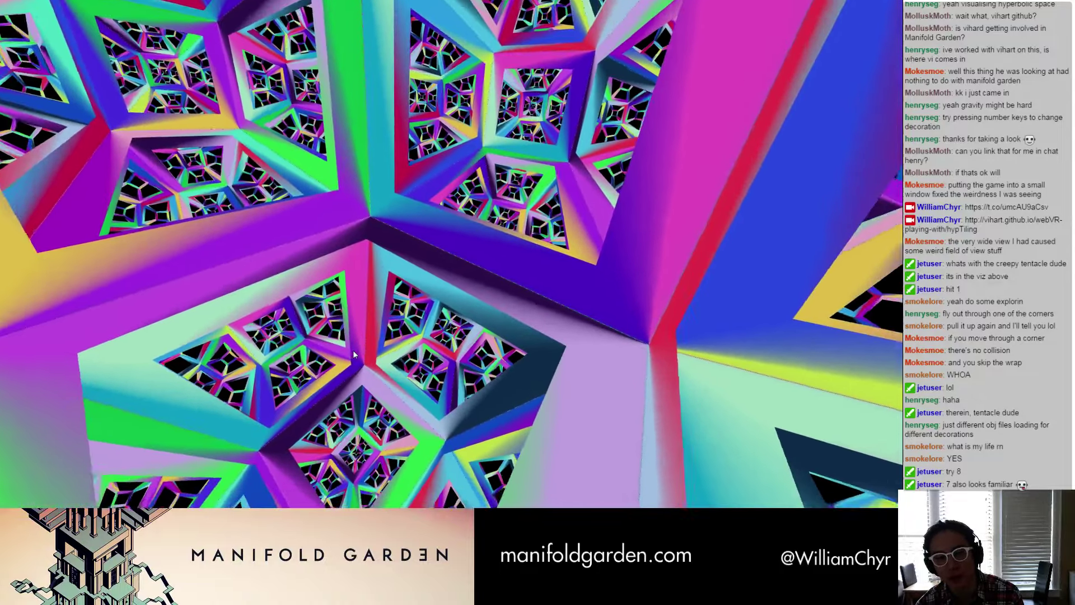
key(s)
key(Up)
key(w)
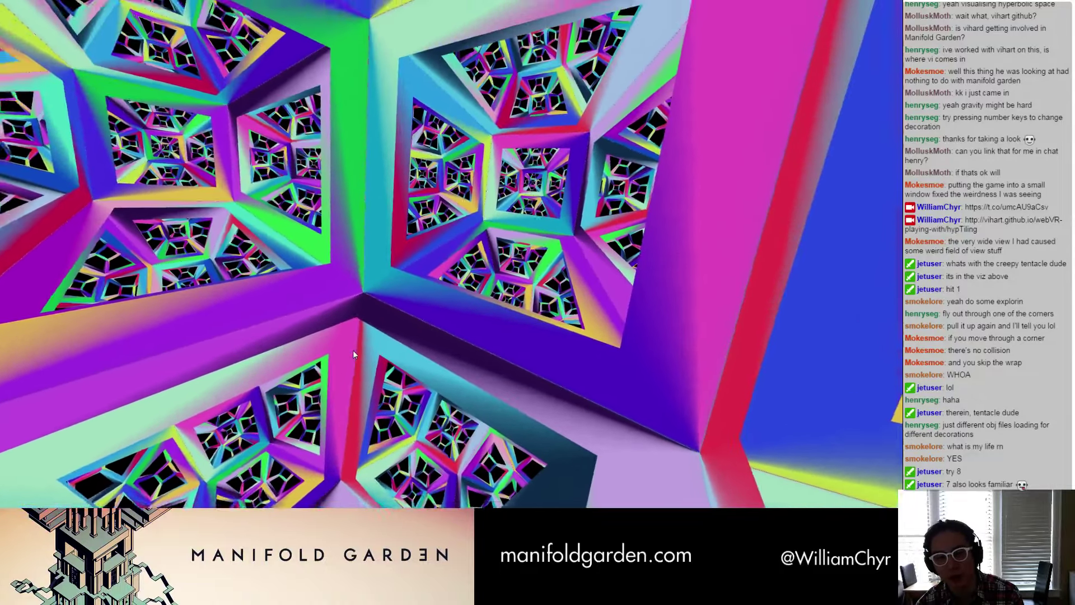
key(w)
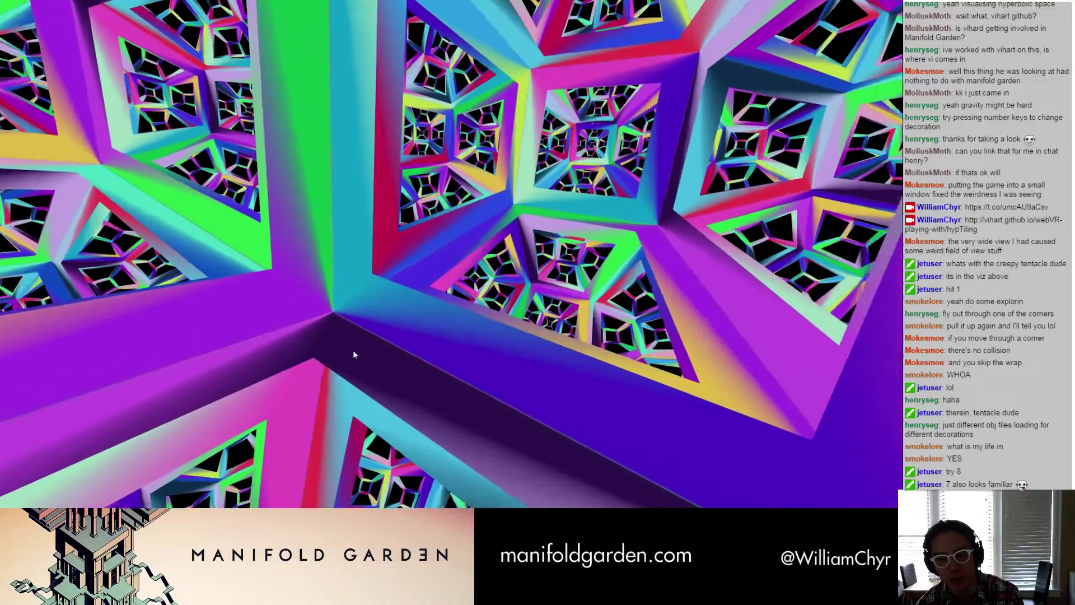
key(Up)
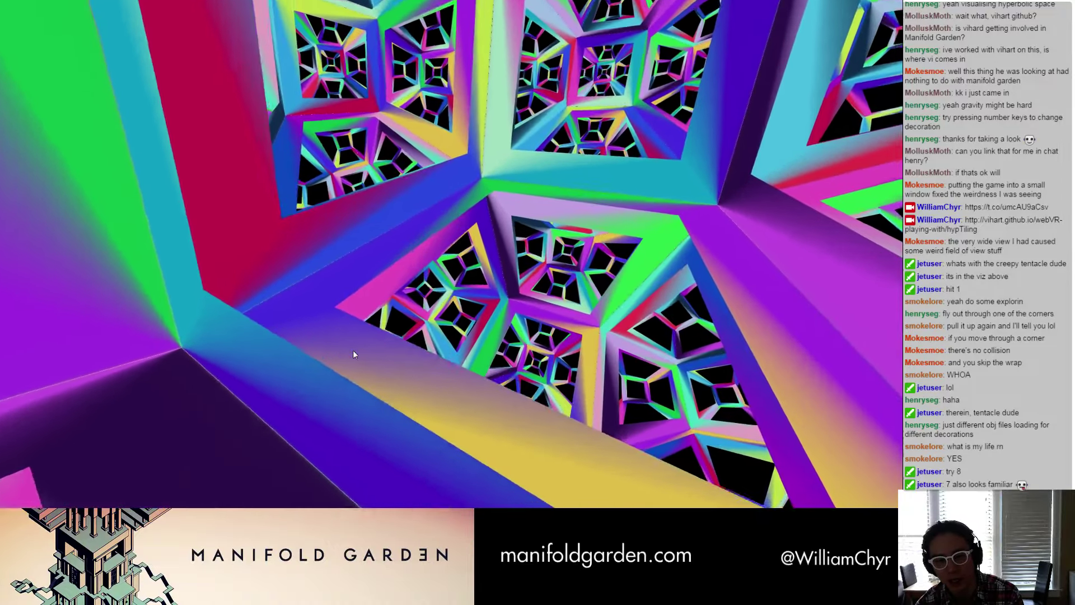
key(Up)
key(Right)
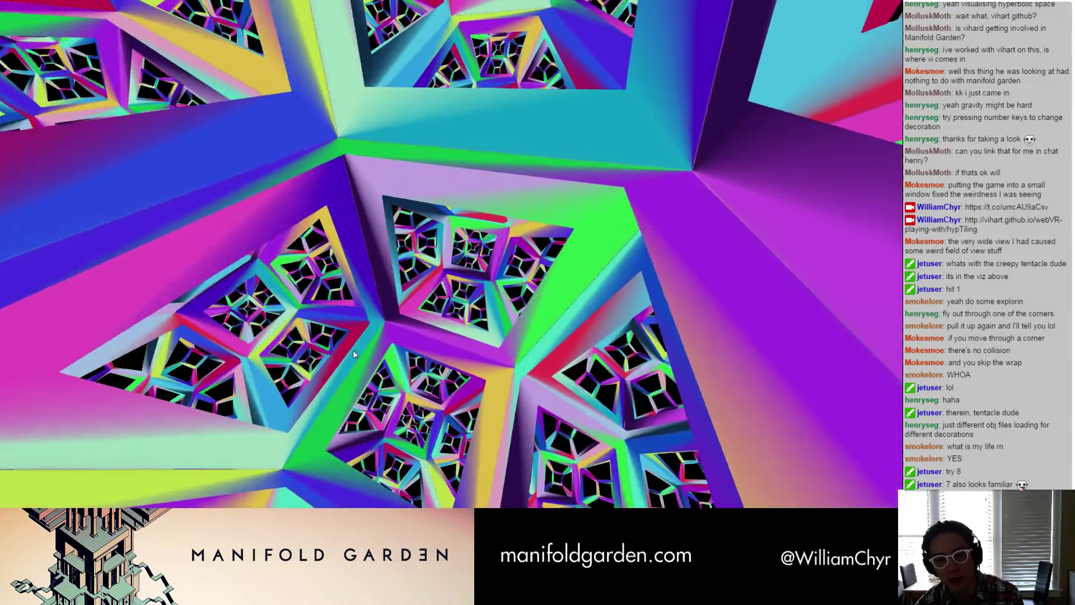
Step: Load the lattice decoration with key 8 and drift back and down toward the yellow wall
key(8)
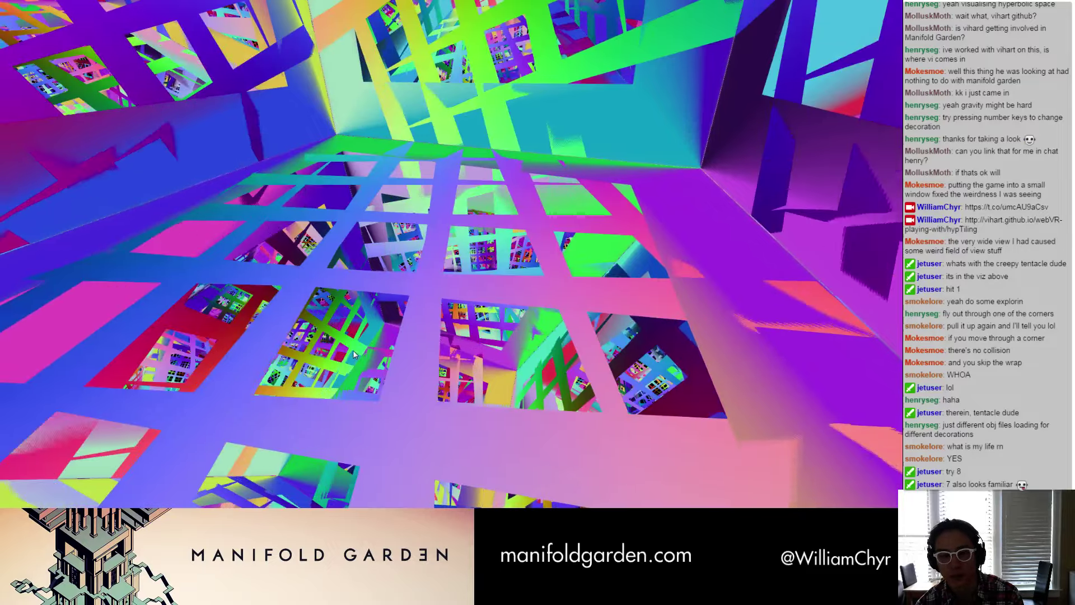
key(Down)
key(s)
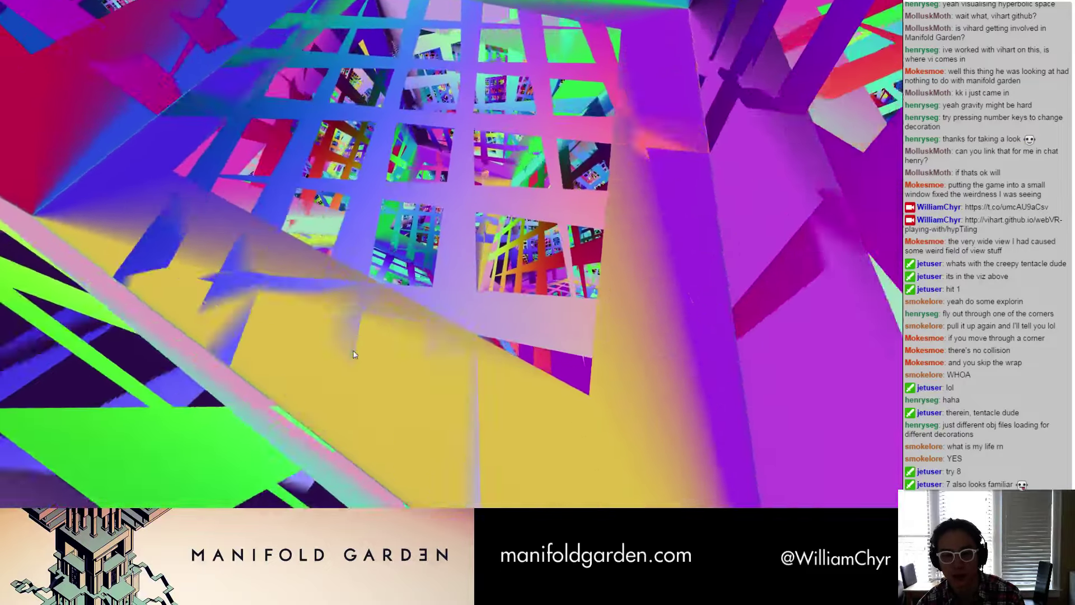
key(s)
key(Up)
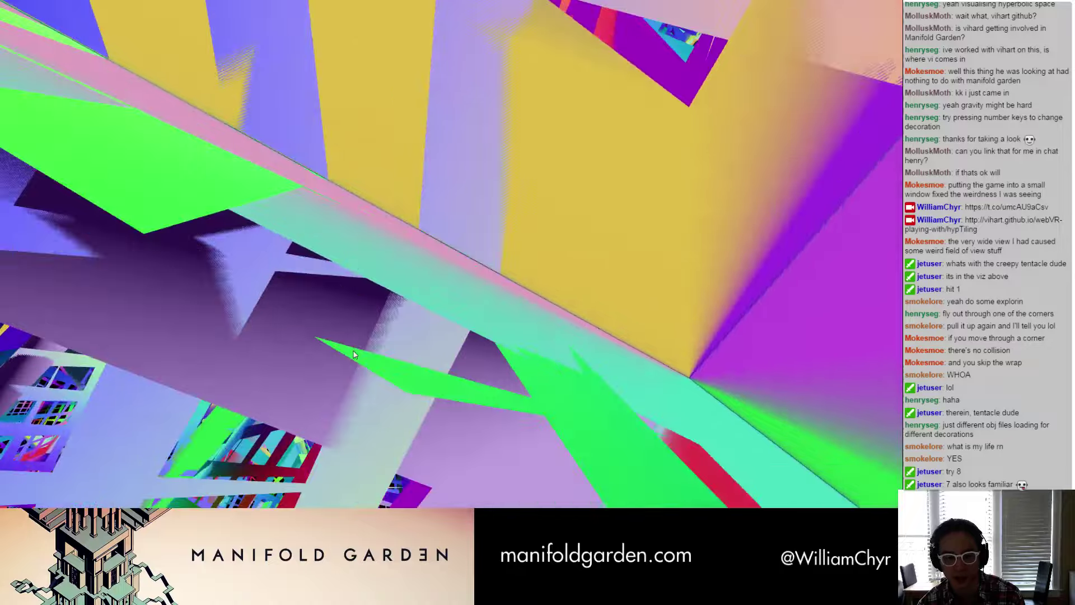
key(a)
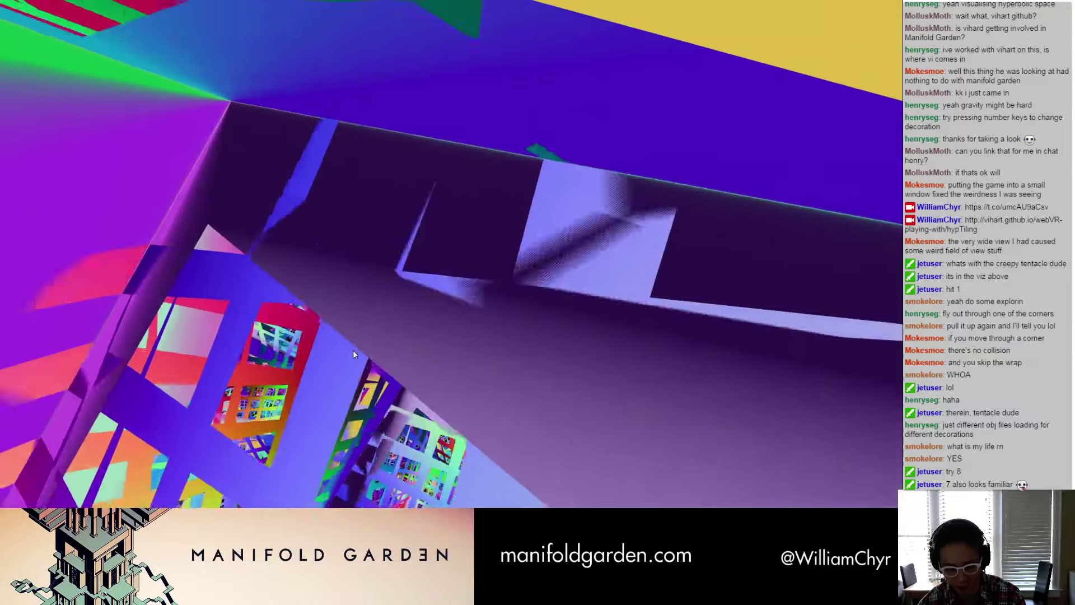
Step: Try decoration 7, return to lattice 8, and fly forward through the beams
key(7)
key(8)
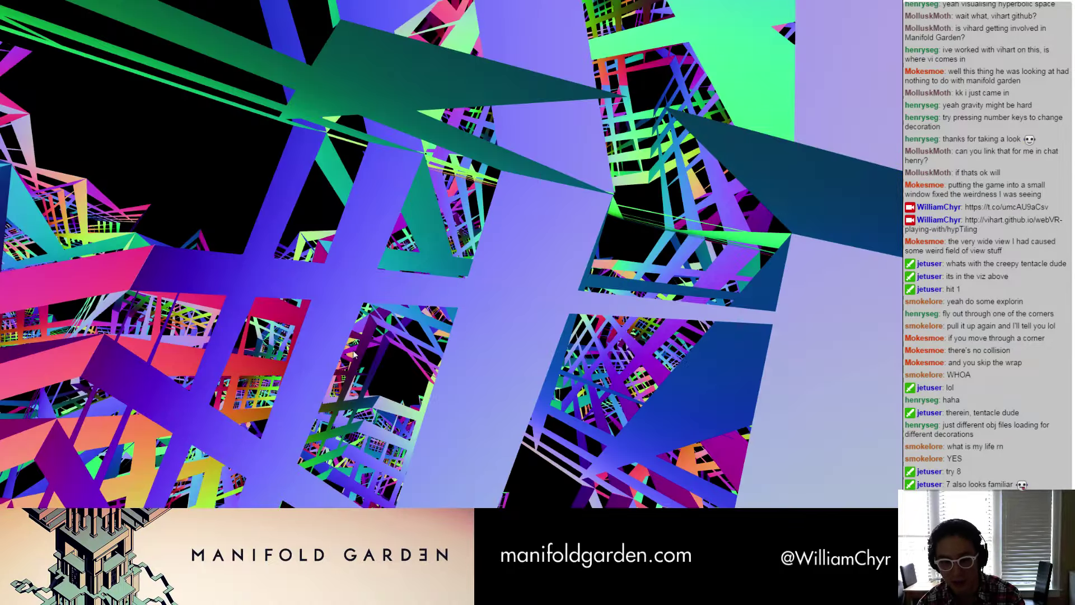
key(s)
key(a)
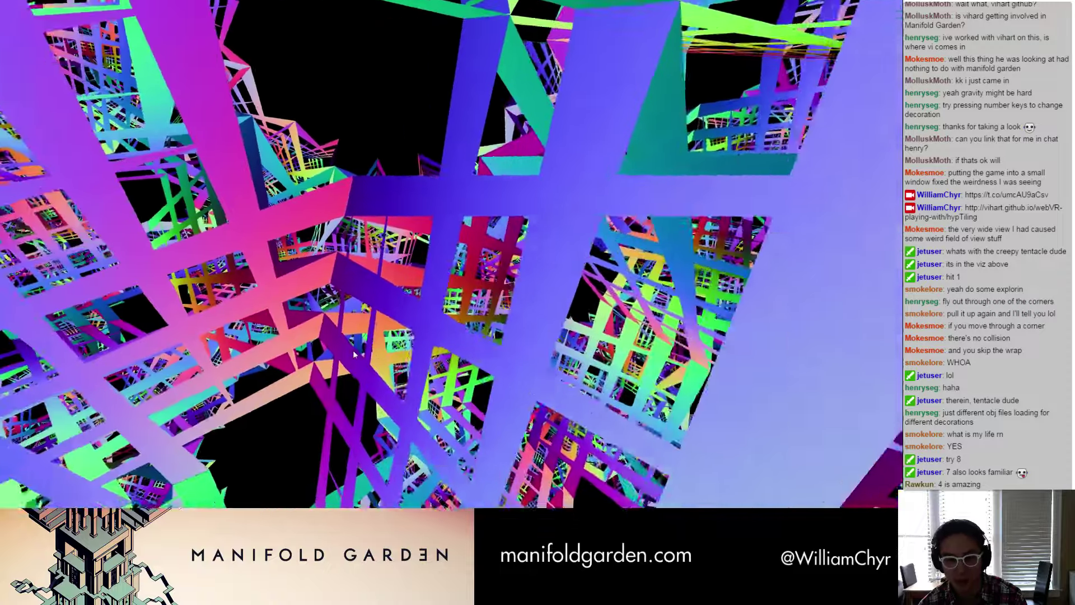
key(a)
key(Up)
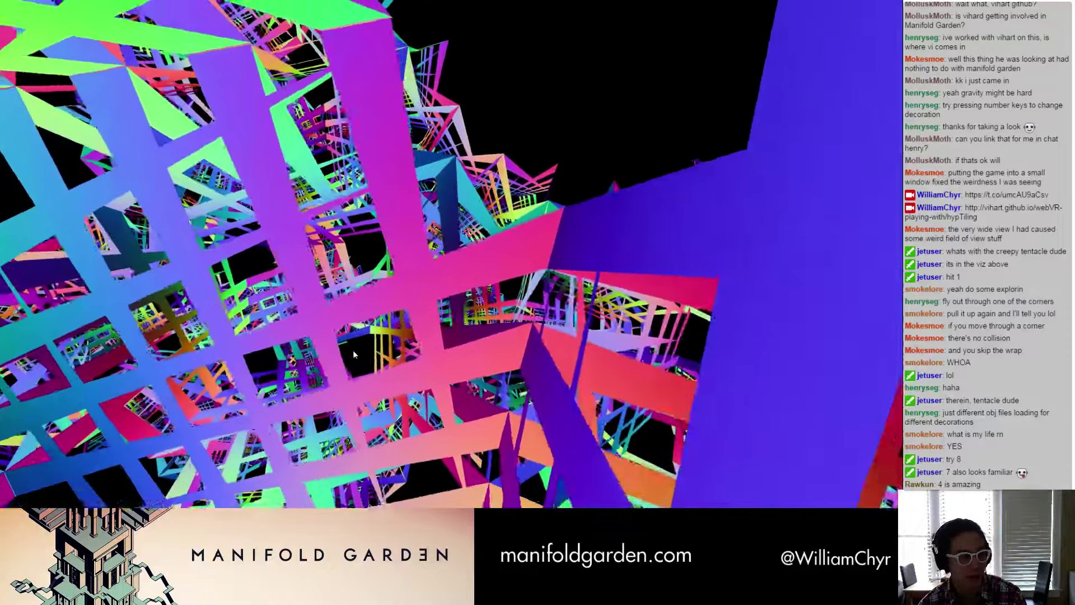
key(Up)
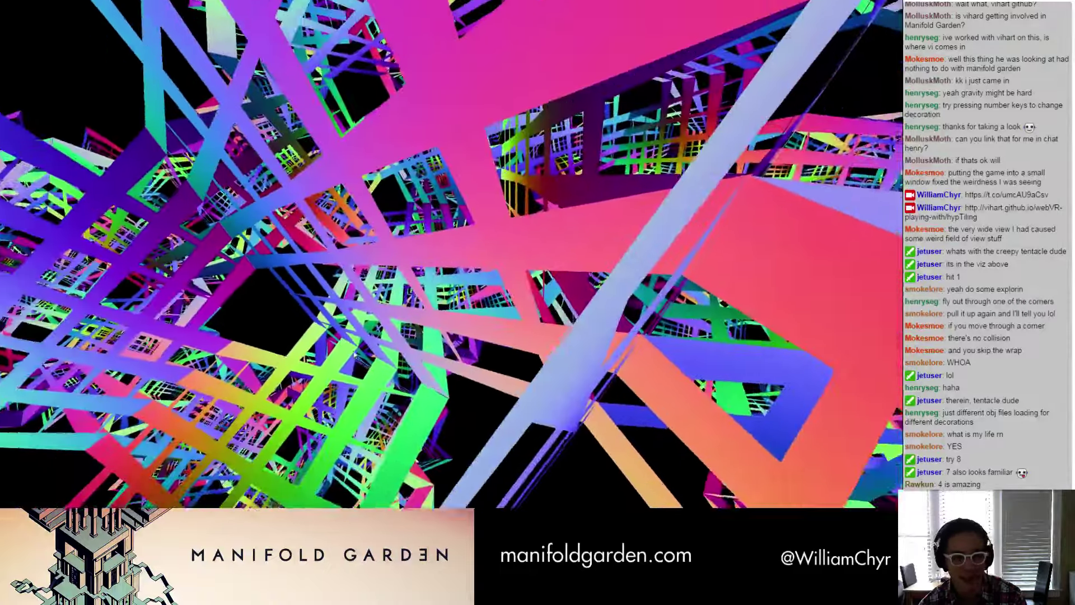
key(w)
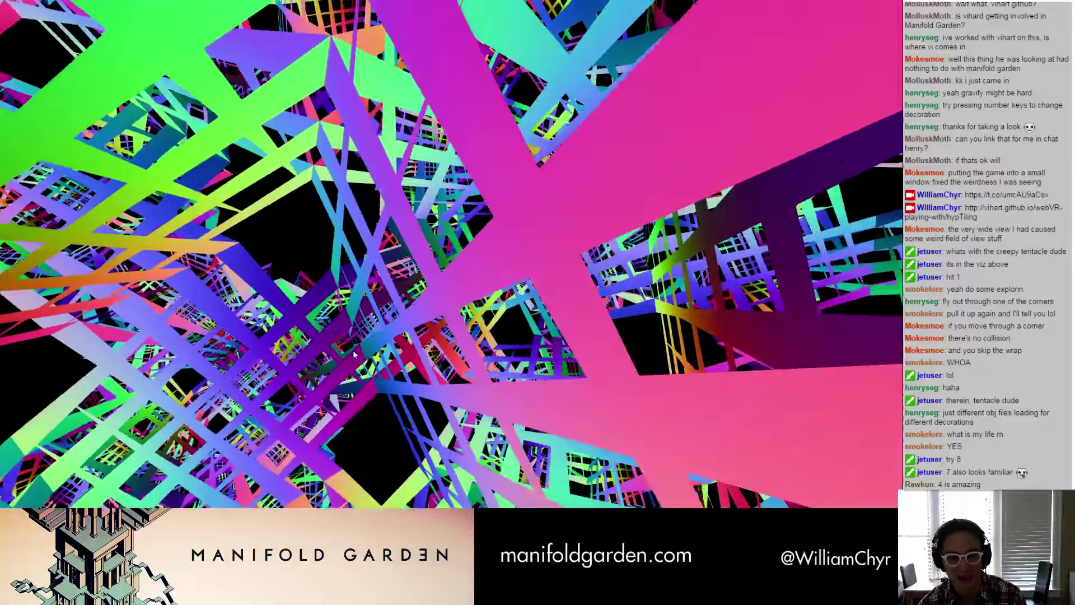
key(Up)
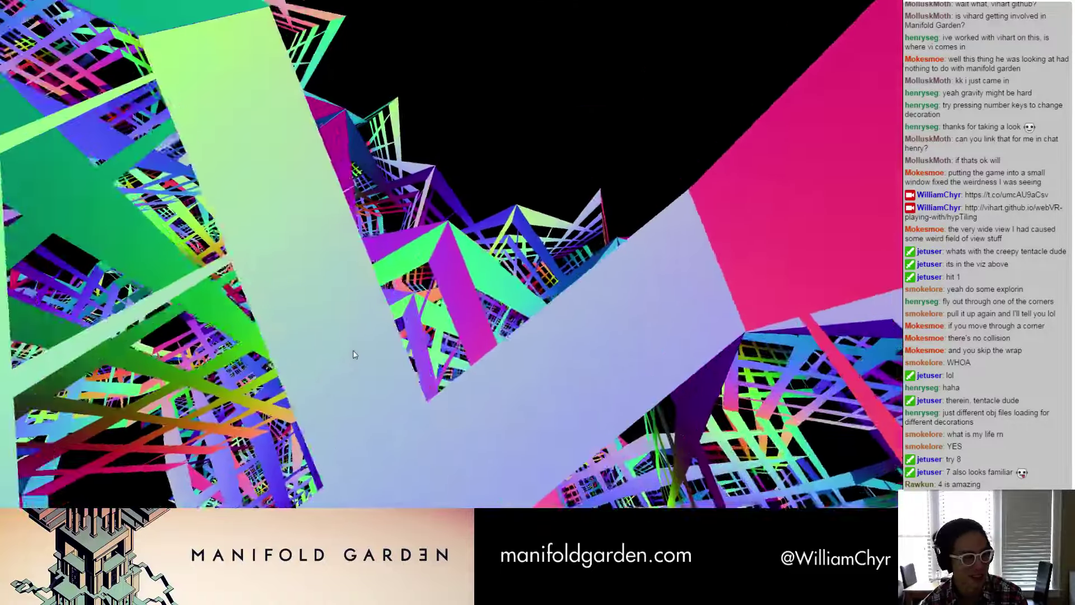
key(w)
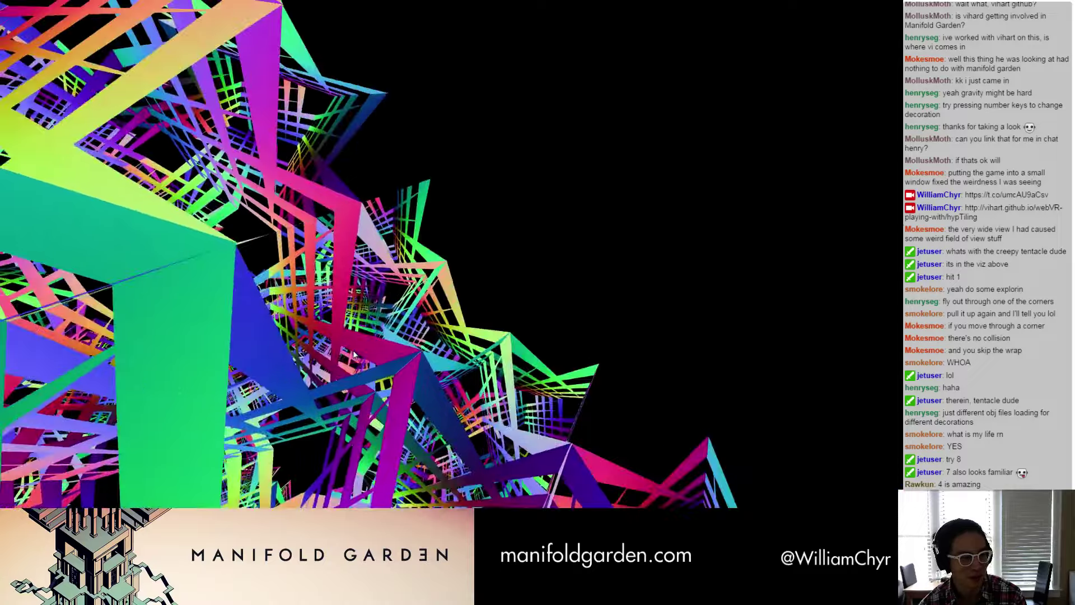
key(w)
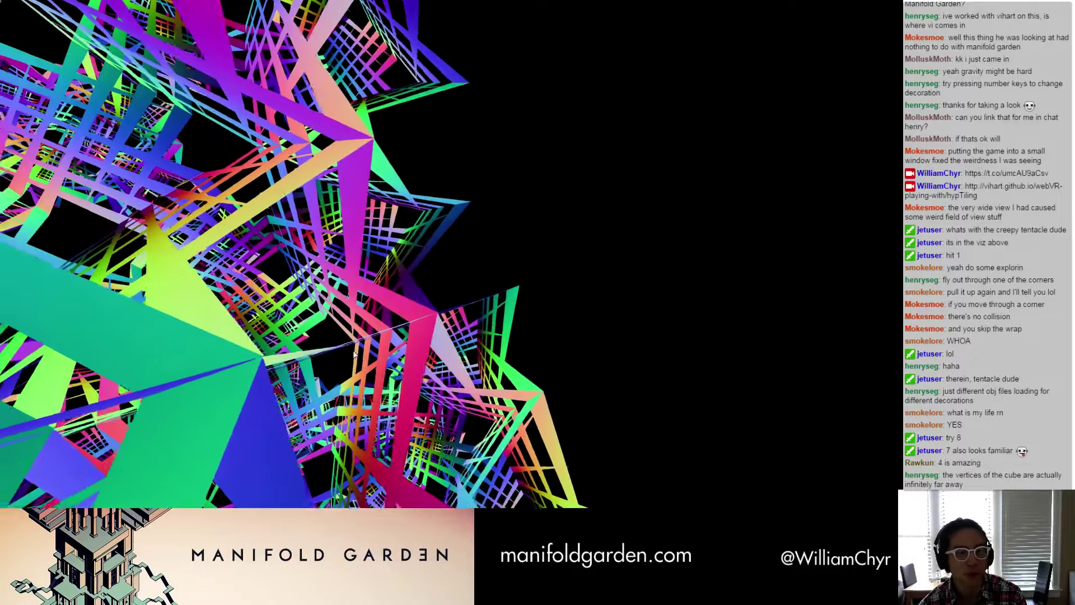
Step: Turn away from the lattice into empty space, then swing back and fly into its dense beams
key(d)
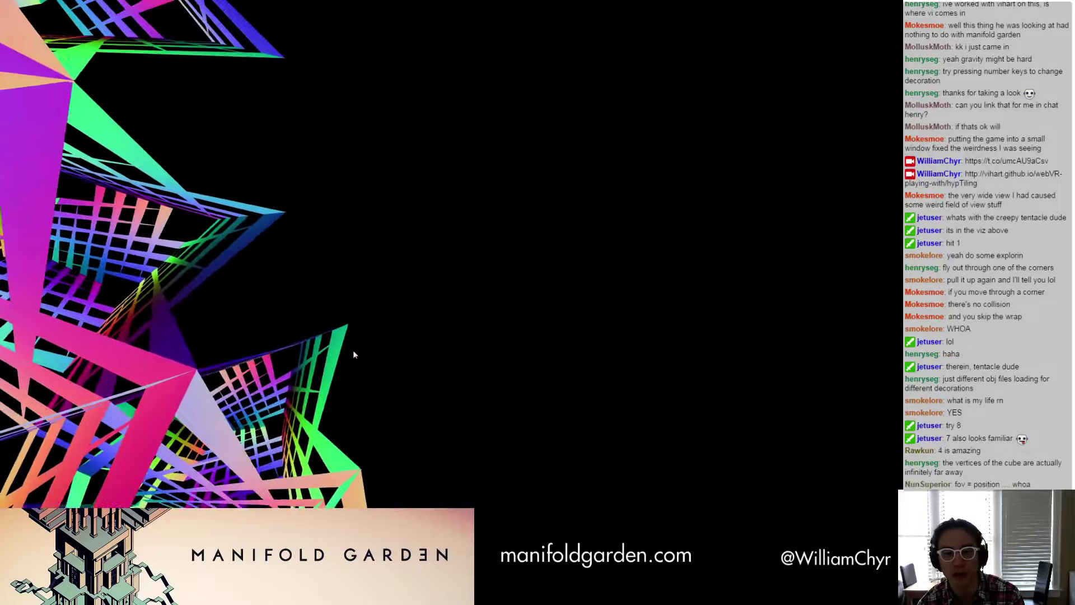
key(d)
key(w)
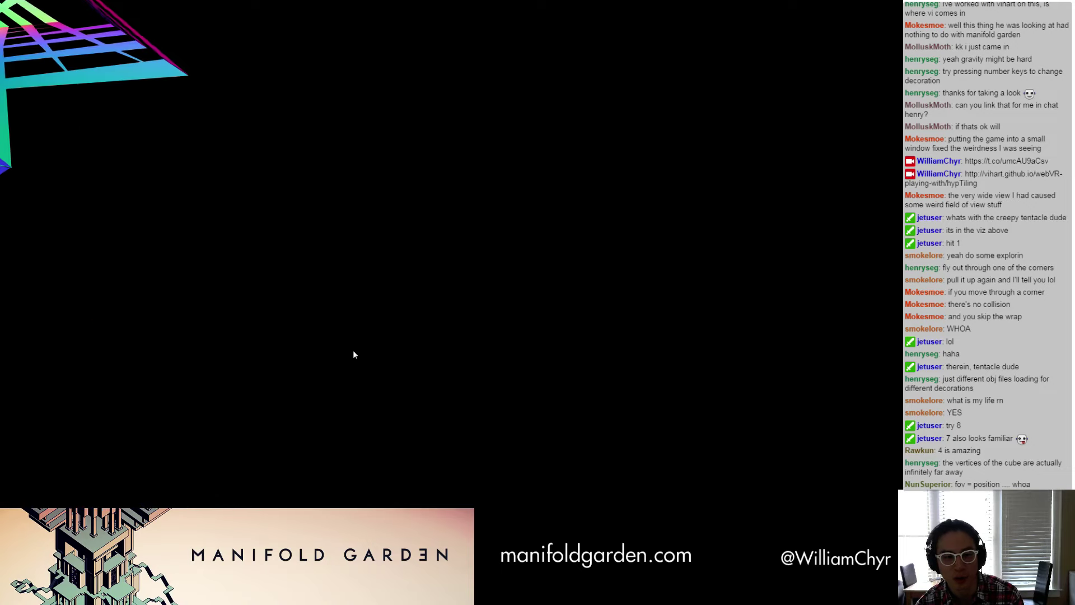
key(d)
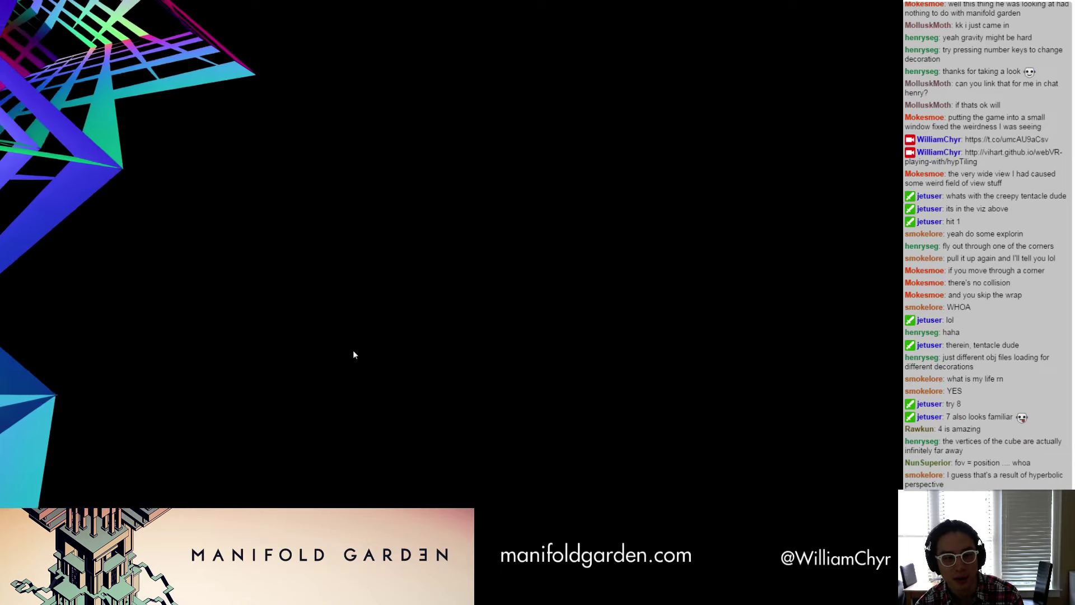
key(a)
key(s)
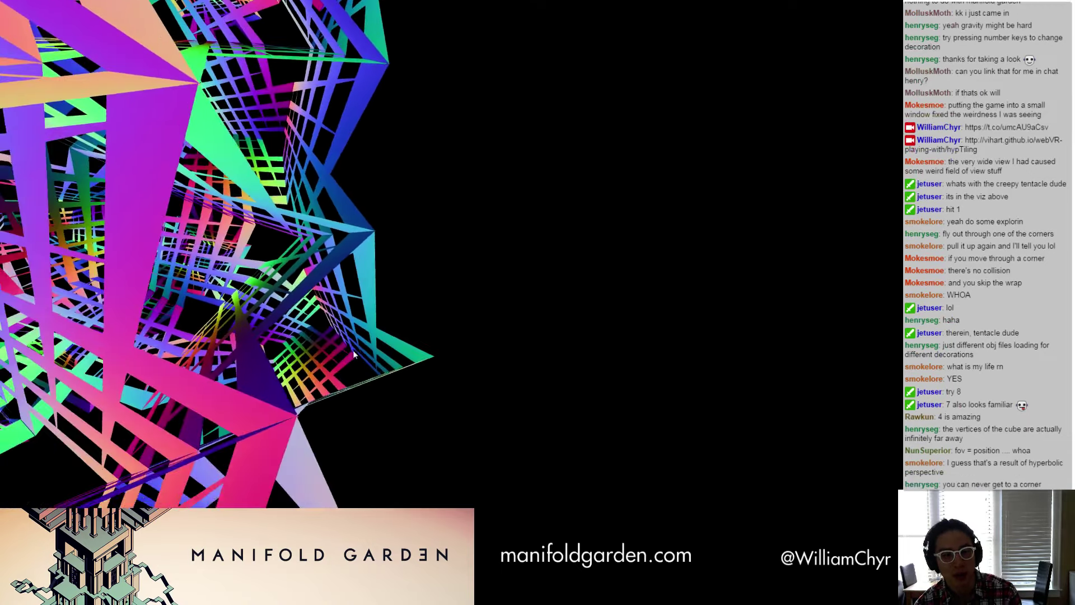
key(Down)
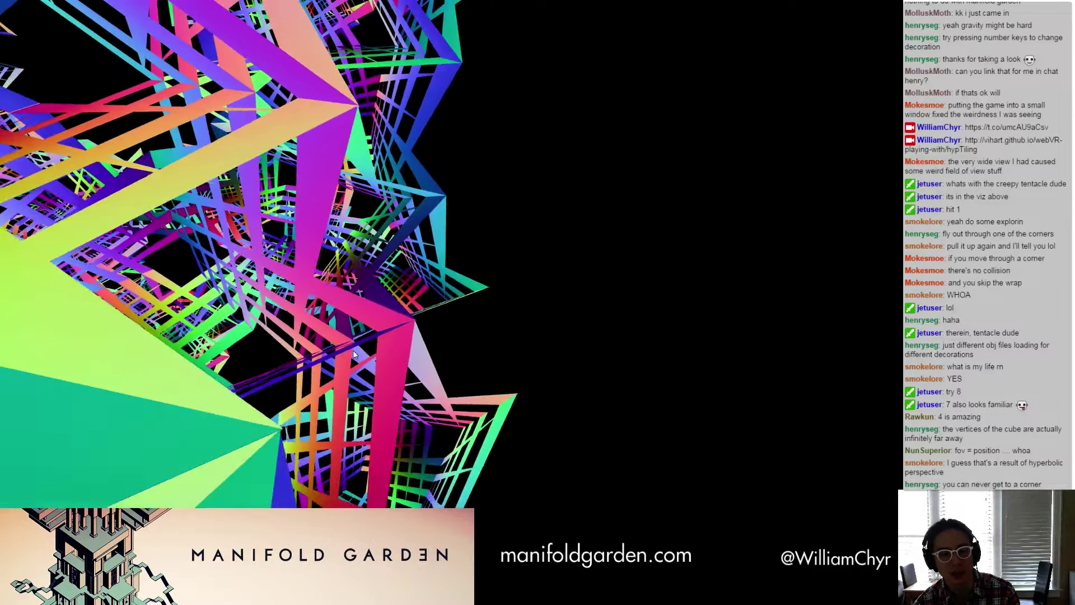
key(w)
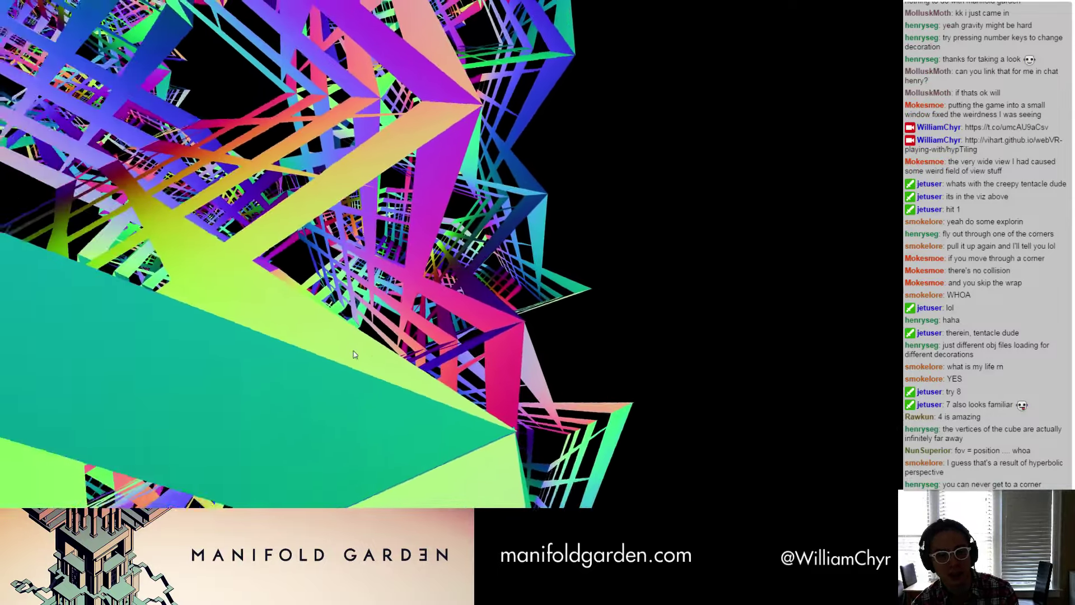
key(a)
key(Down)
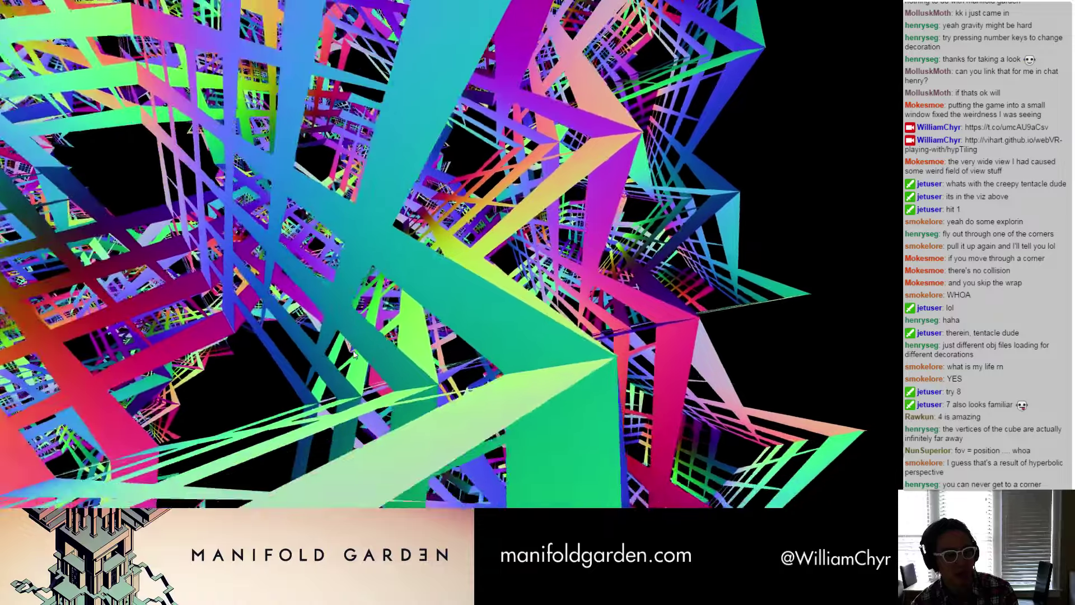
key(Down)
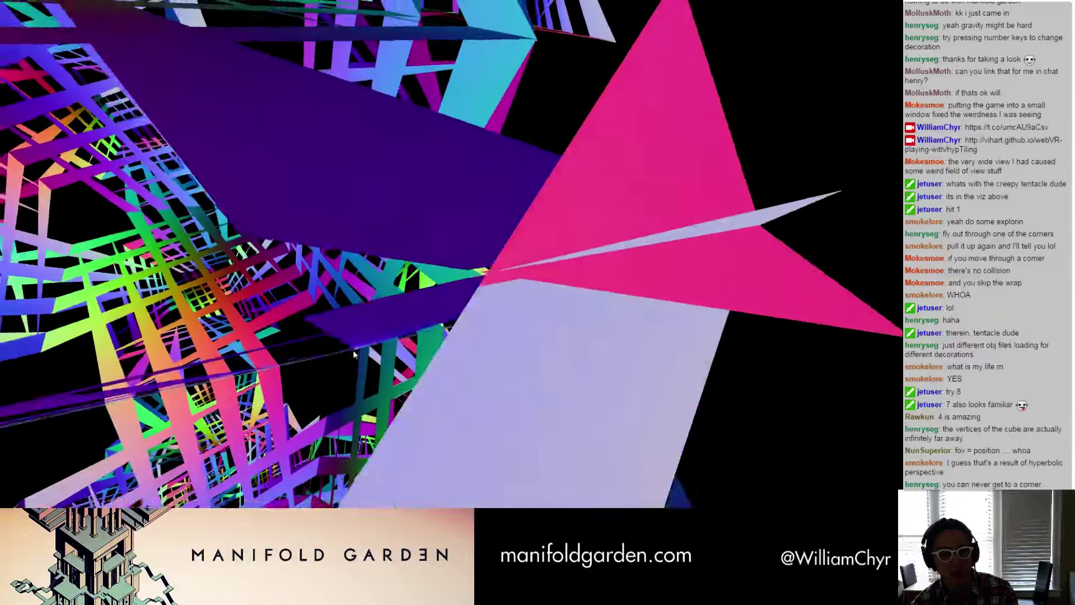
key(Left)
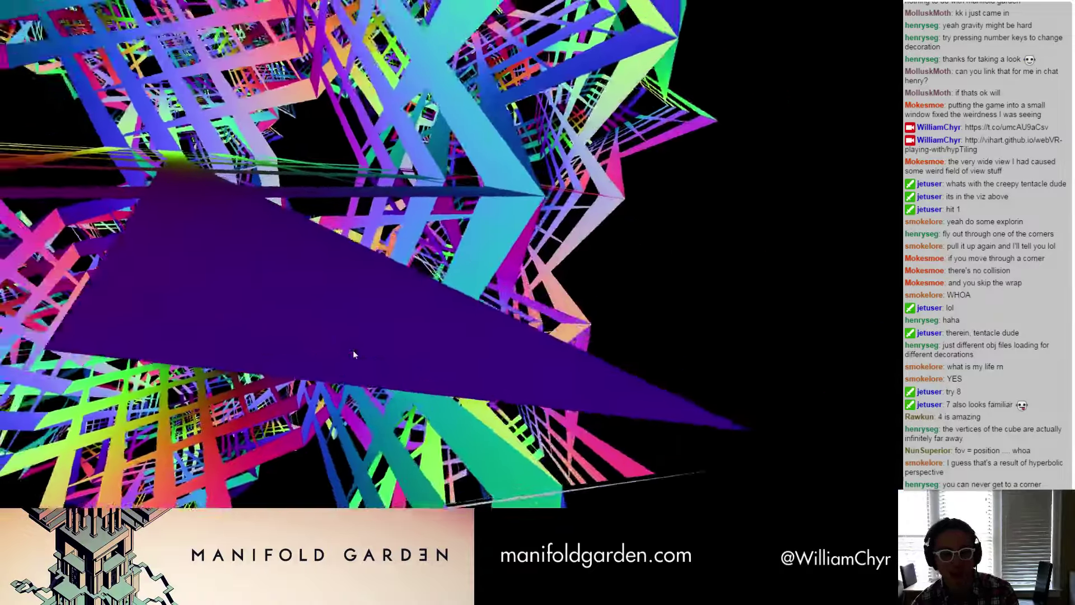
key(Up)
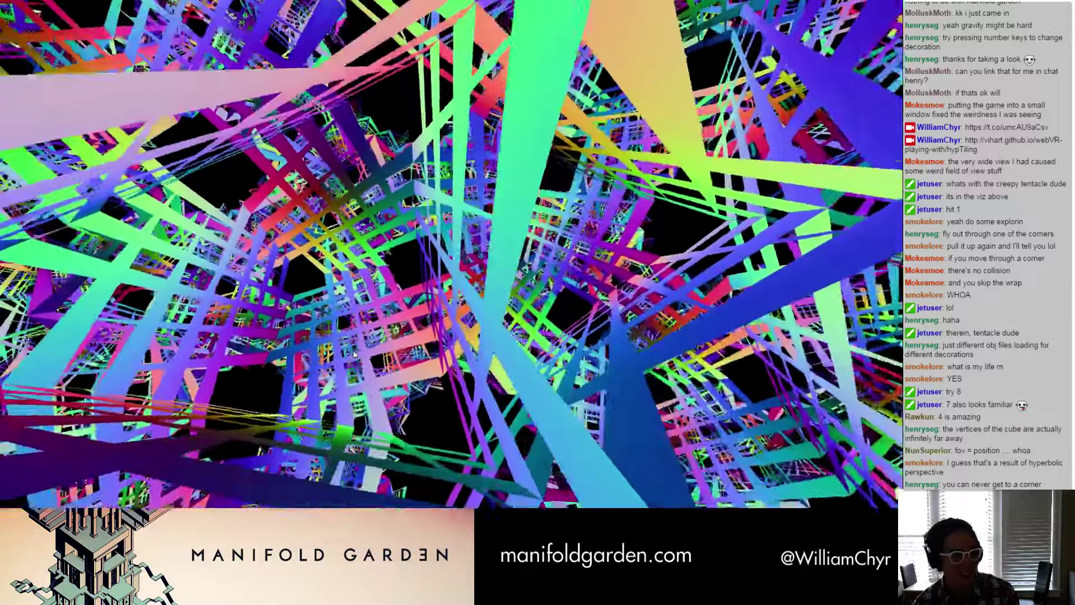
key(w)
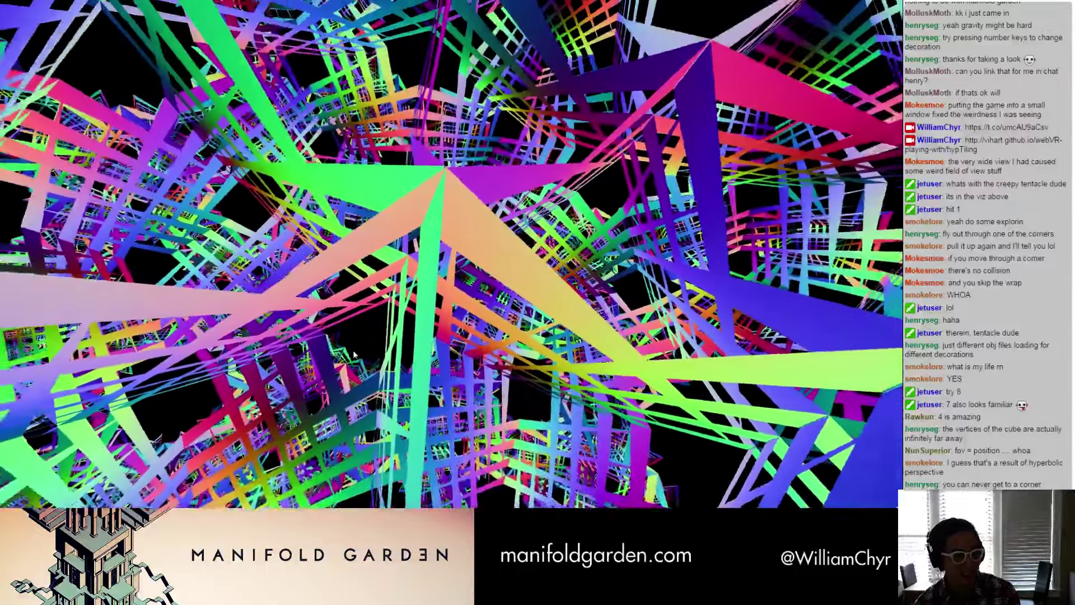
key(w)
key(Up)
Step: Load tube decorations 4 then 5, and fly forward while pitching the view down
key(4)
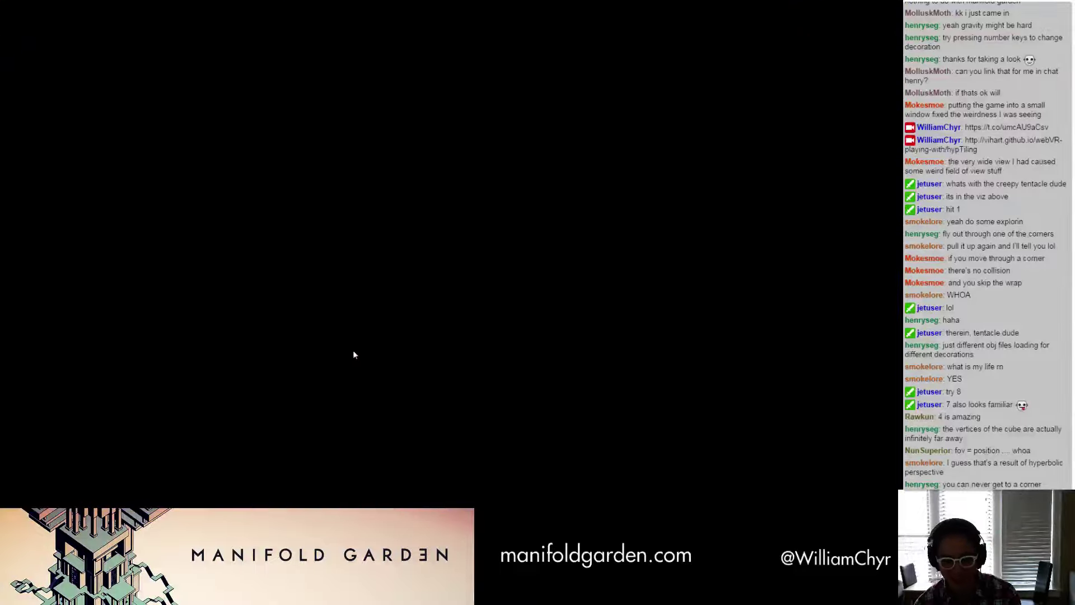
key(5)
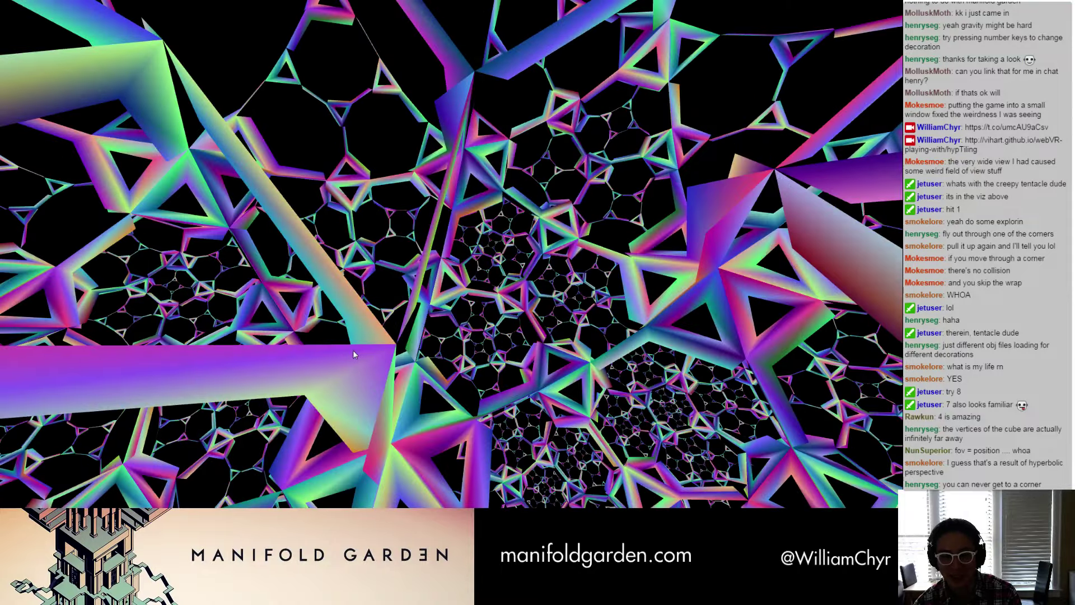
key(Up)
key(s)
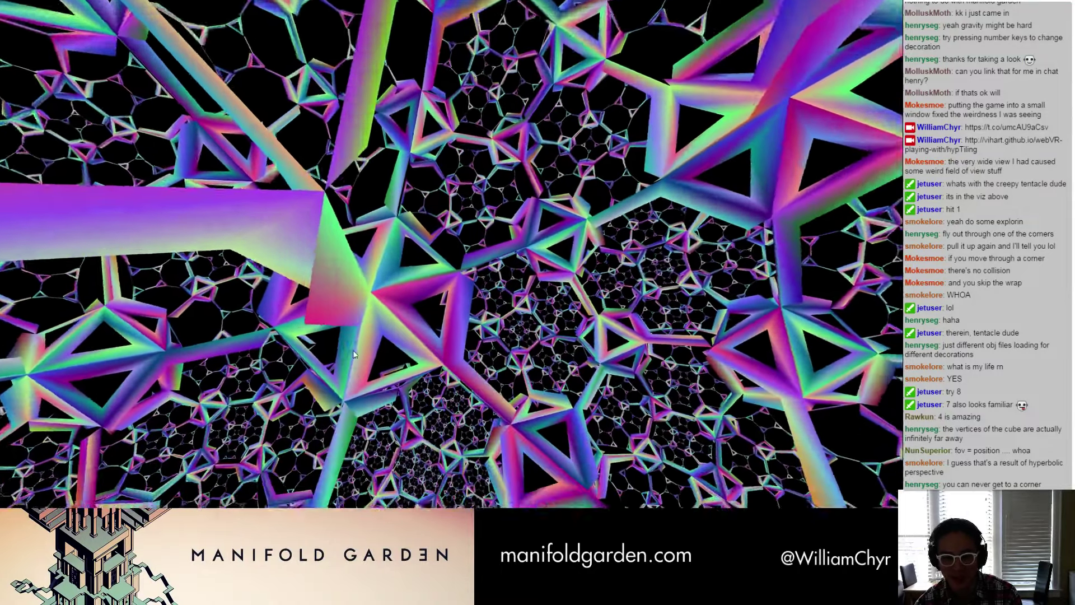
key(s)
key(Up)
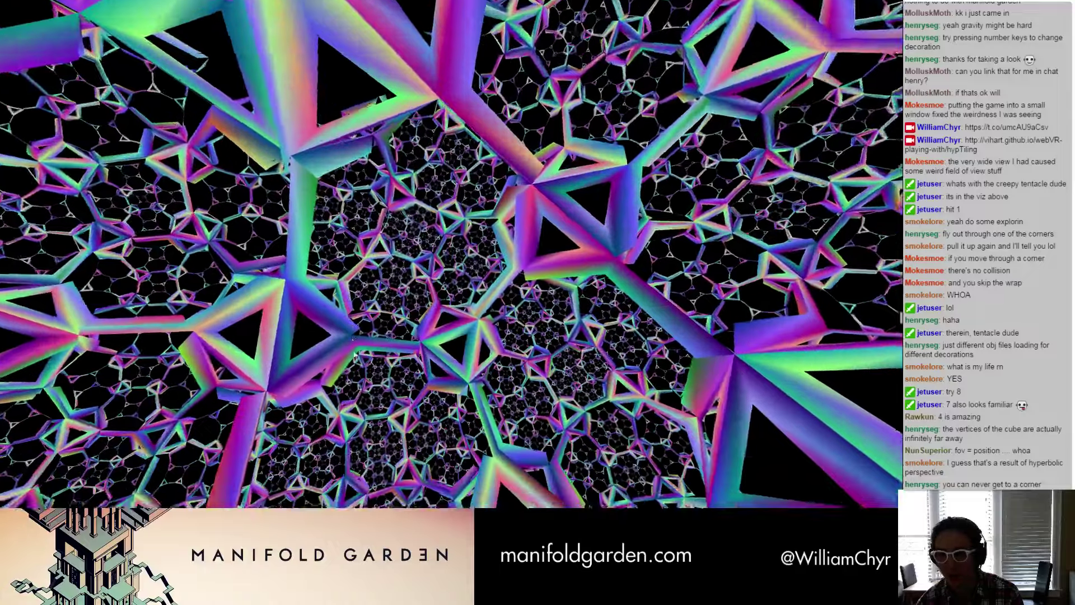
key(s)
key(Up)
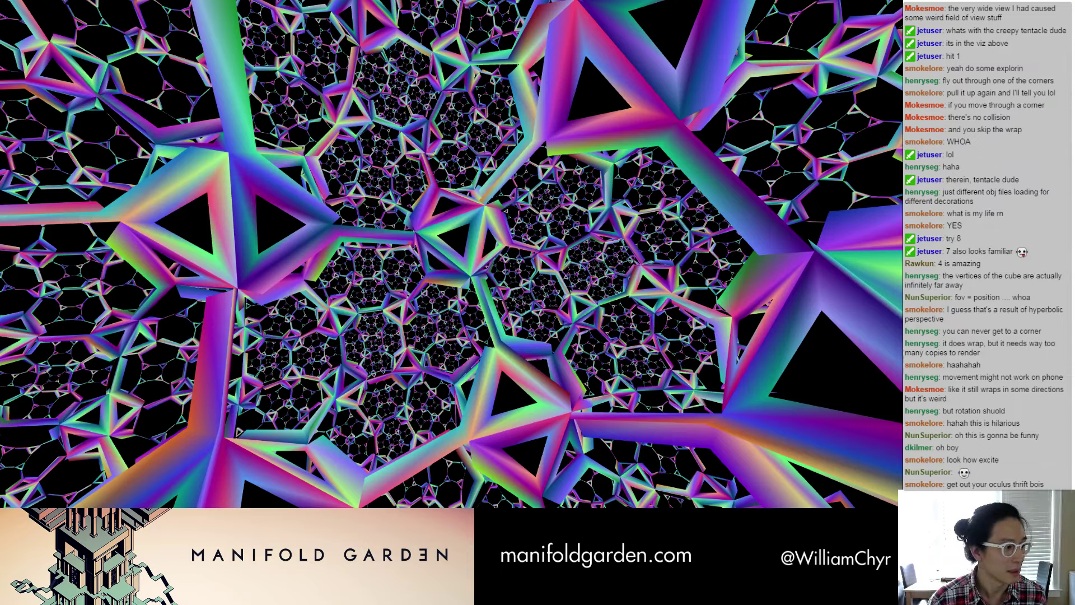
Step: Exit full screen and close the Hyperbolic tiling Chrome window
key(Escape)
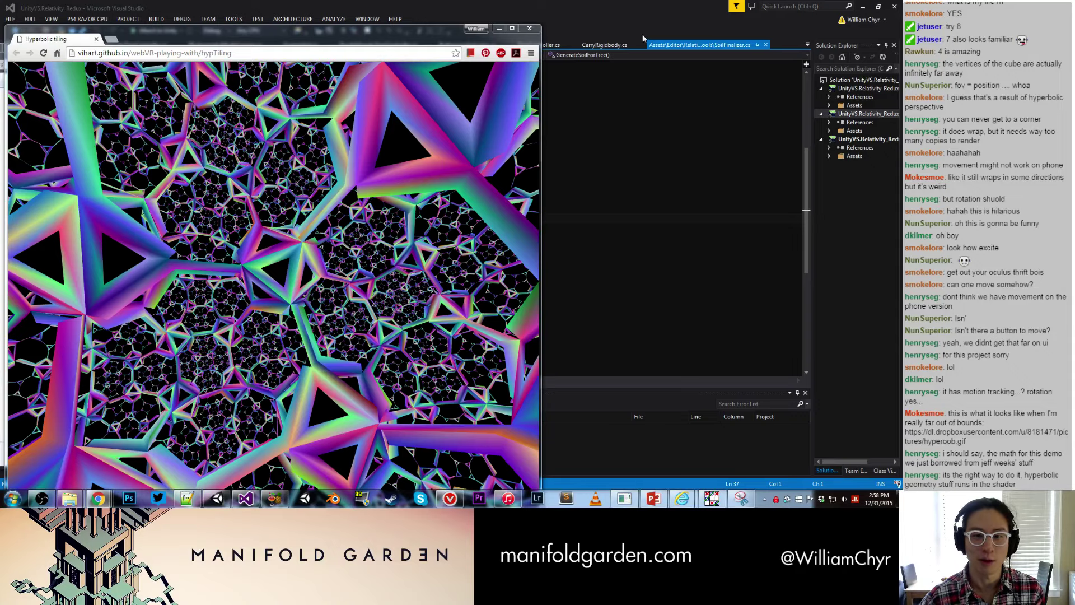
click(535, 29)
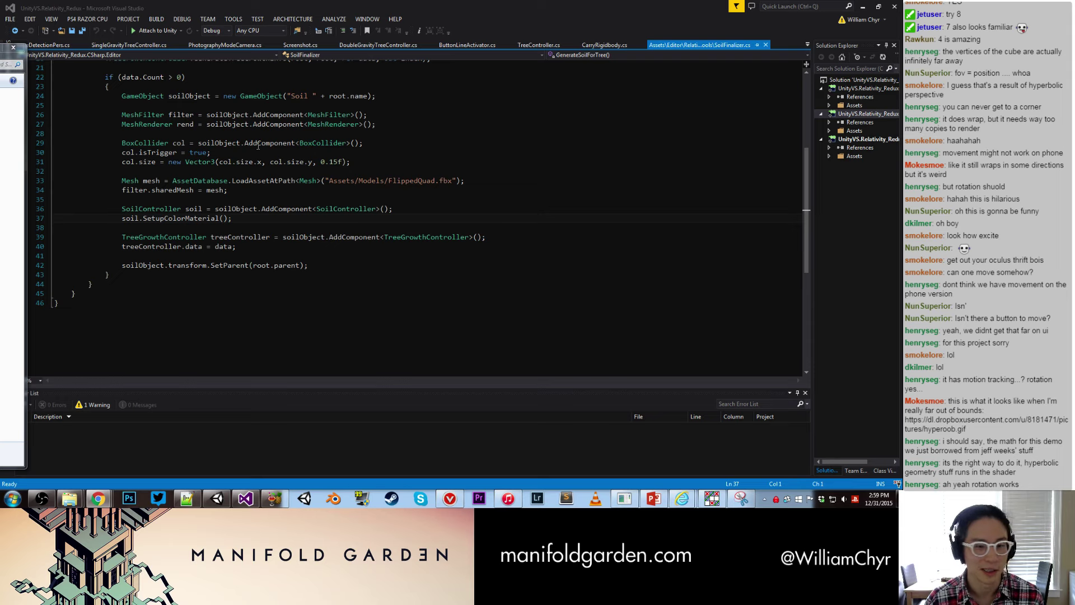
Step: Open the ResetInvertModeTrigger script in Visual Studio from Unity's Inspector
click(364, 162)
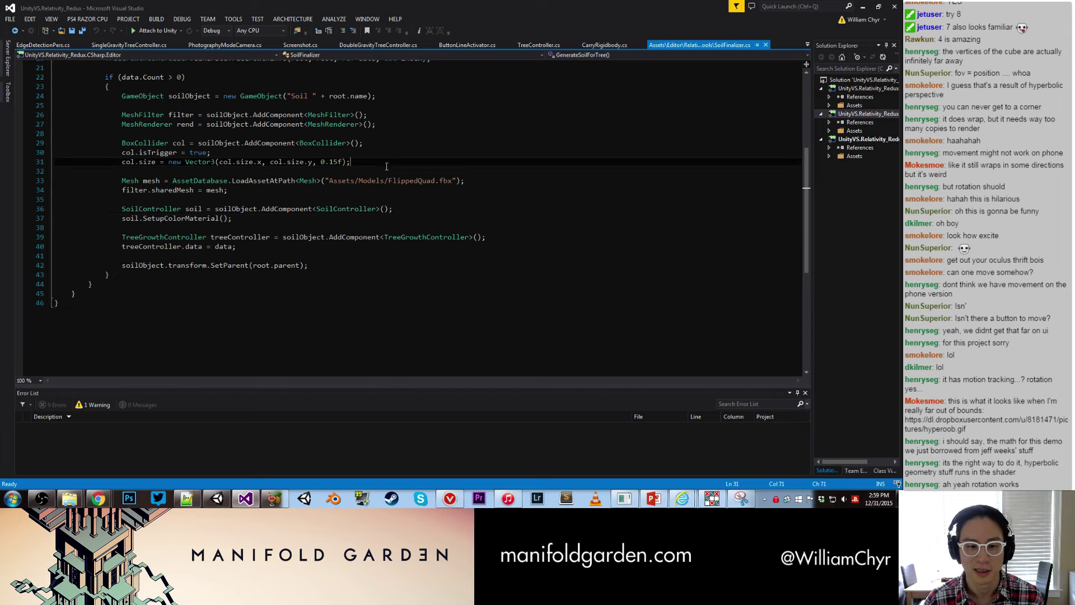
click(221, 502)
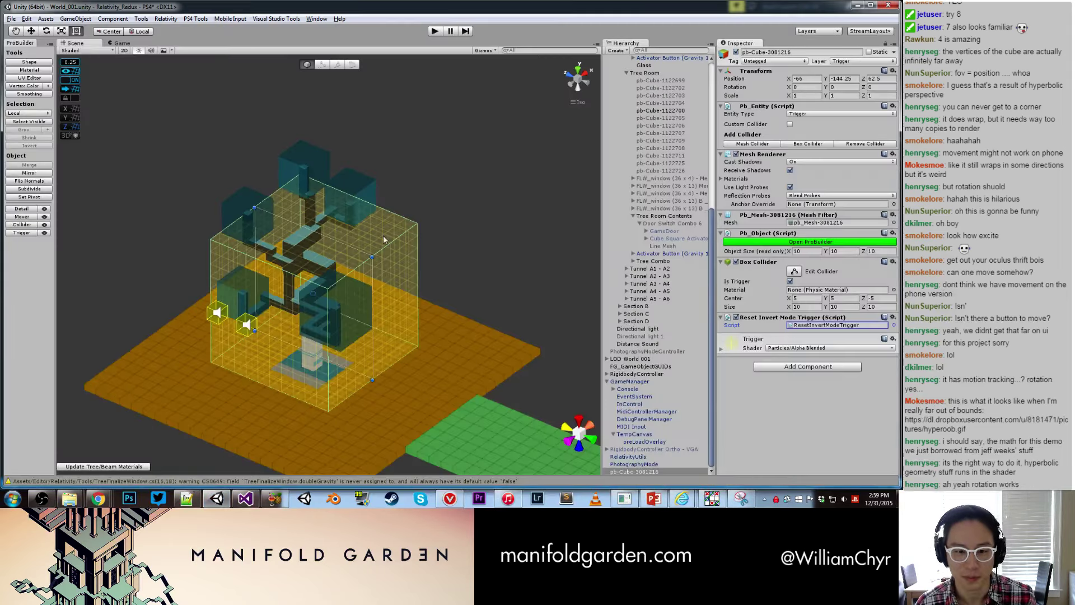
double_click(814, 326)
Step: Add an empty void OnTriggerEnter() { method below Update()
click(144, 204)
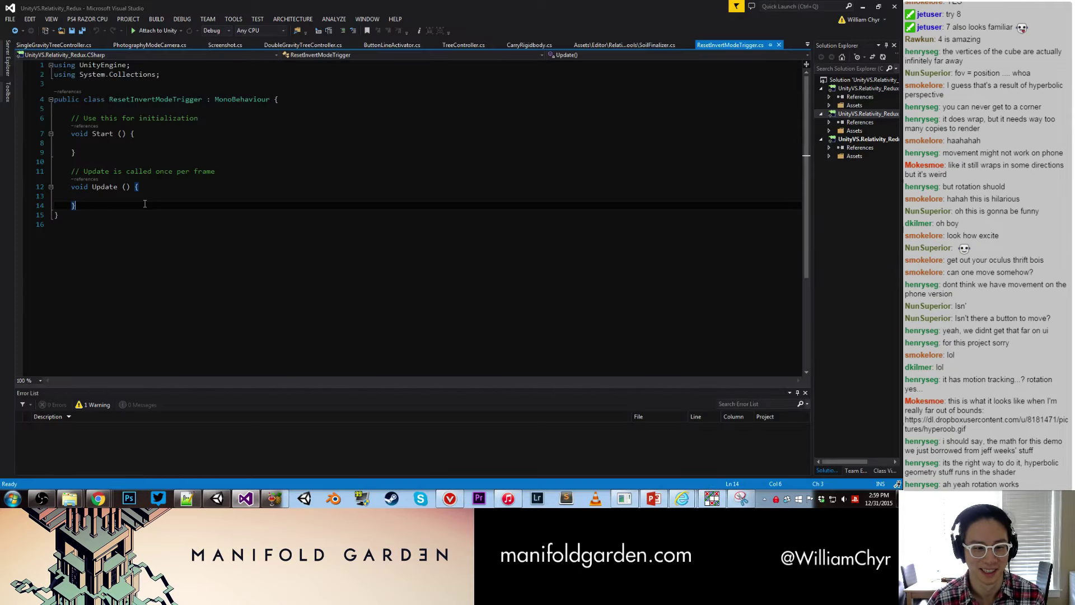
key(Return)
key(Return)
text(viud)
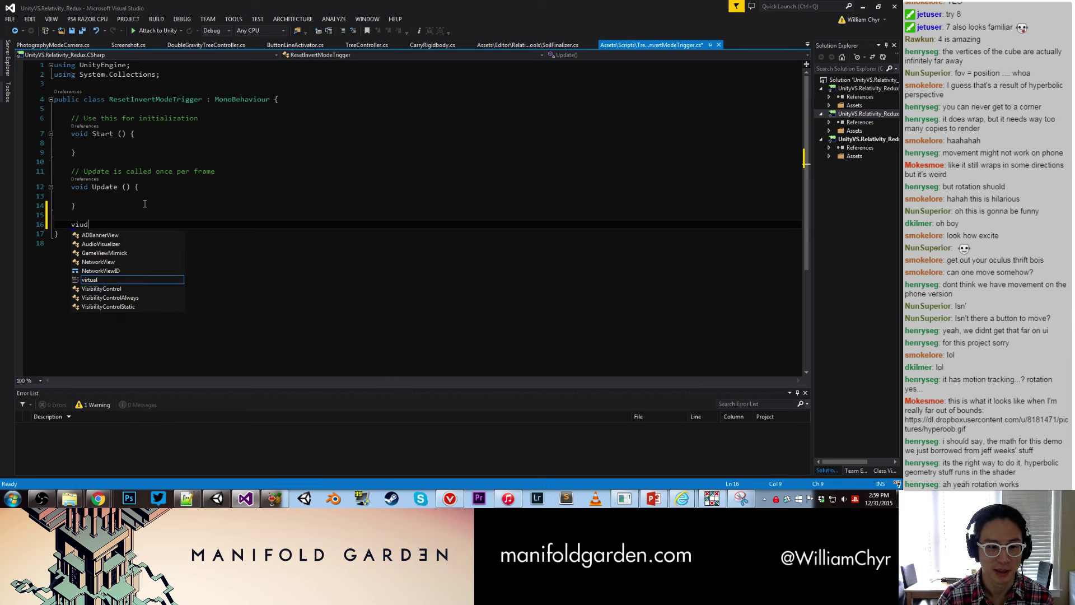
key(BackSpace)
key(BackSpace)
key(BackSpace)
text(oid ONTri)
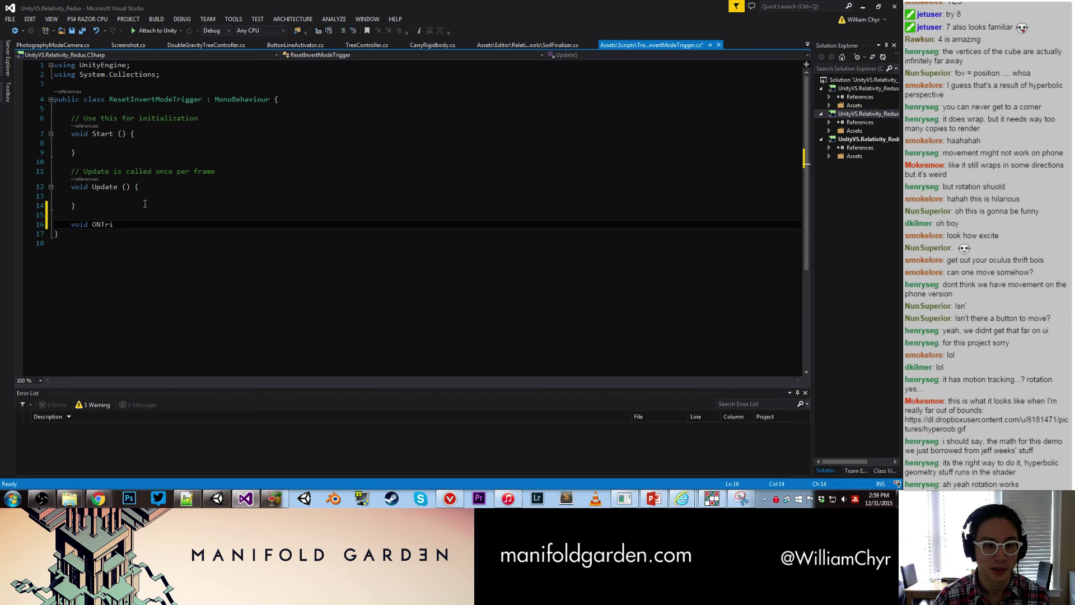
key(BackSpace)
key(BackSpace)
key(BackSpace)
text(nTriggerEN)
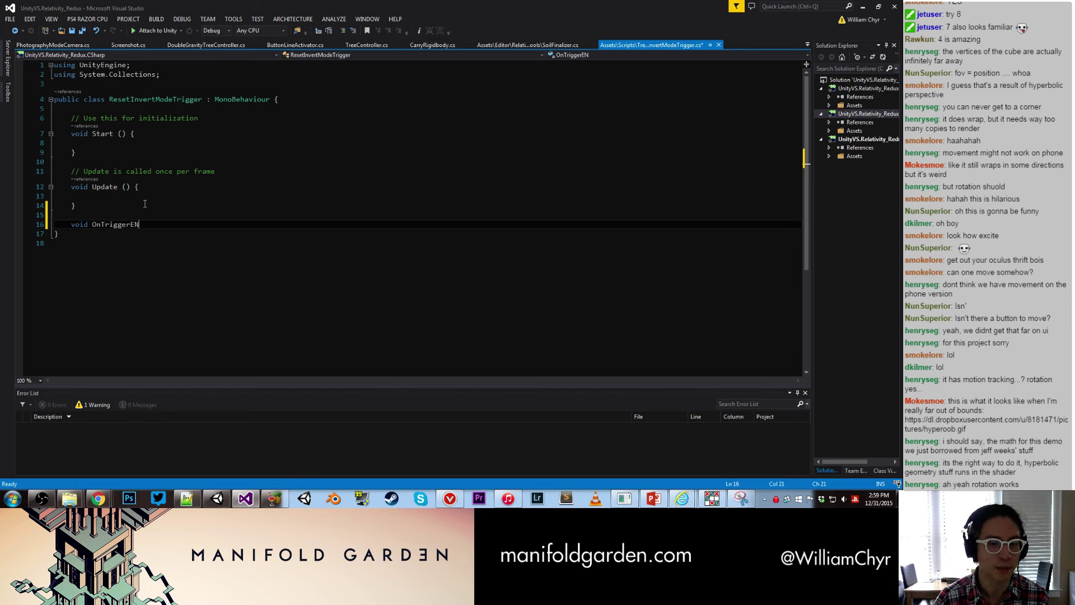
text(ter() {)
key(Return)
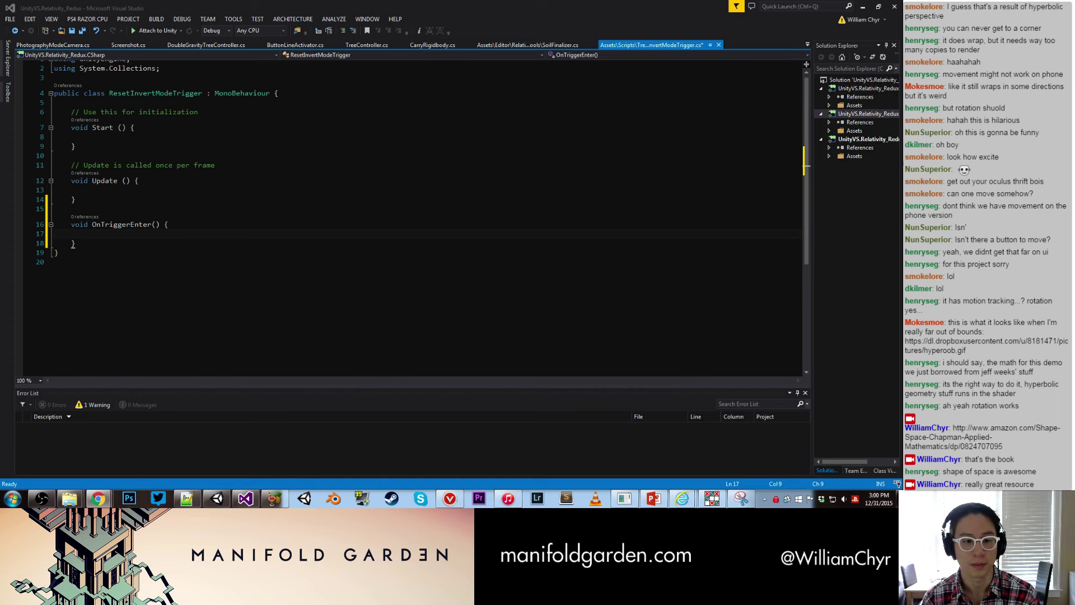
Step: Give OnTriggerEnter the parameter Collider other
click(156, 224)
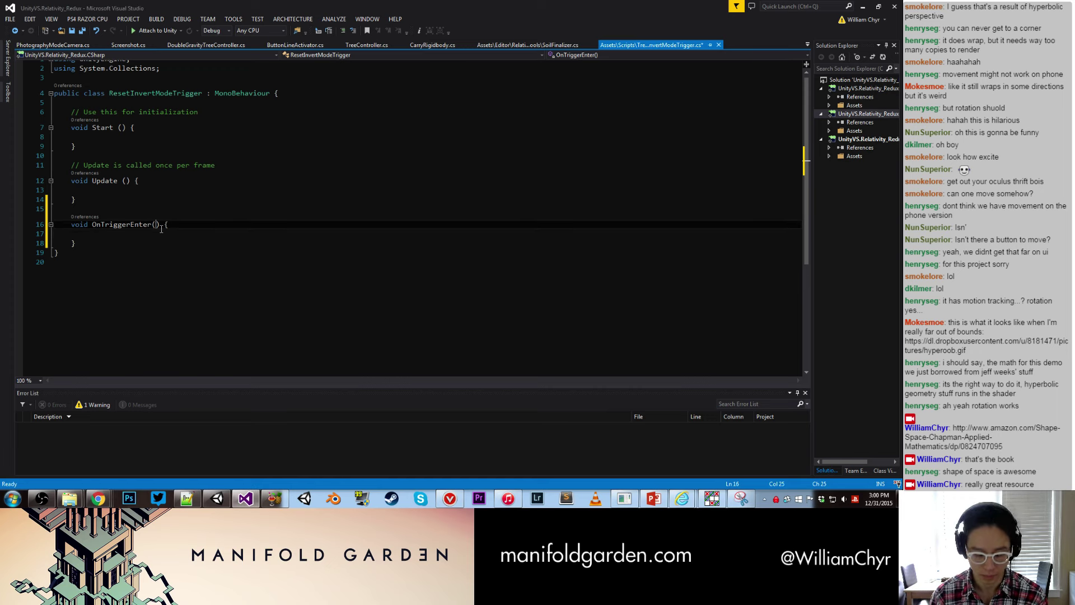
text(Collider ohter)
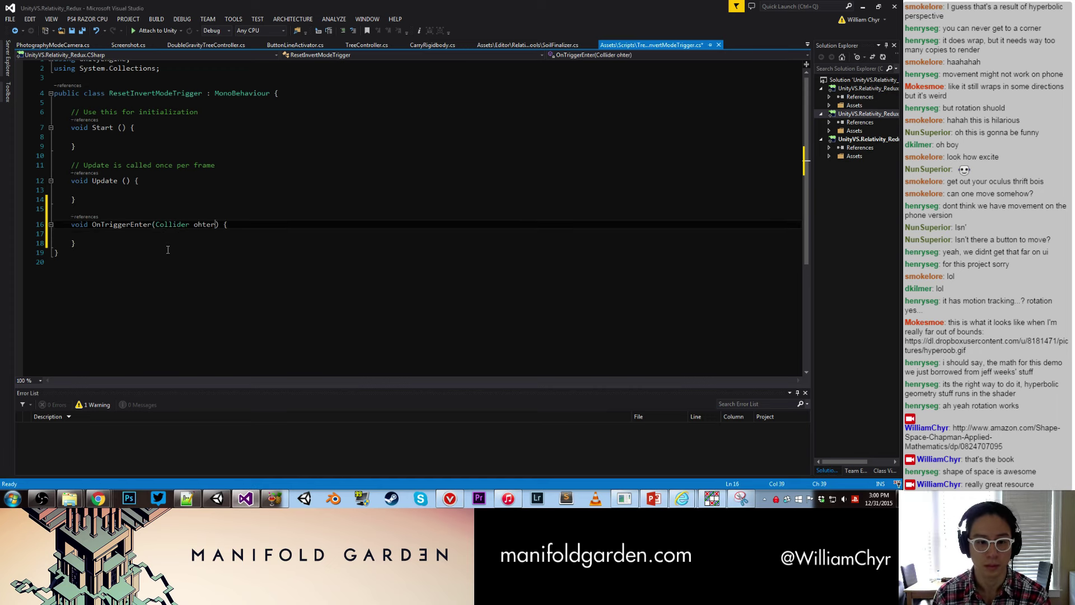
key(BackSpace)
key(BackSpace)
key(BackSpace)
key(BackSpace)
text(ther)
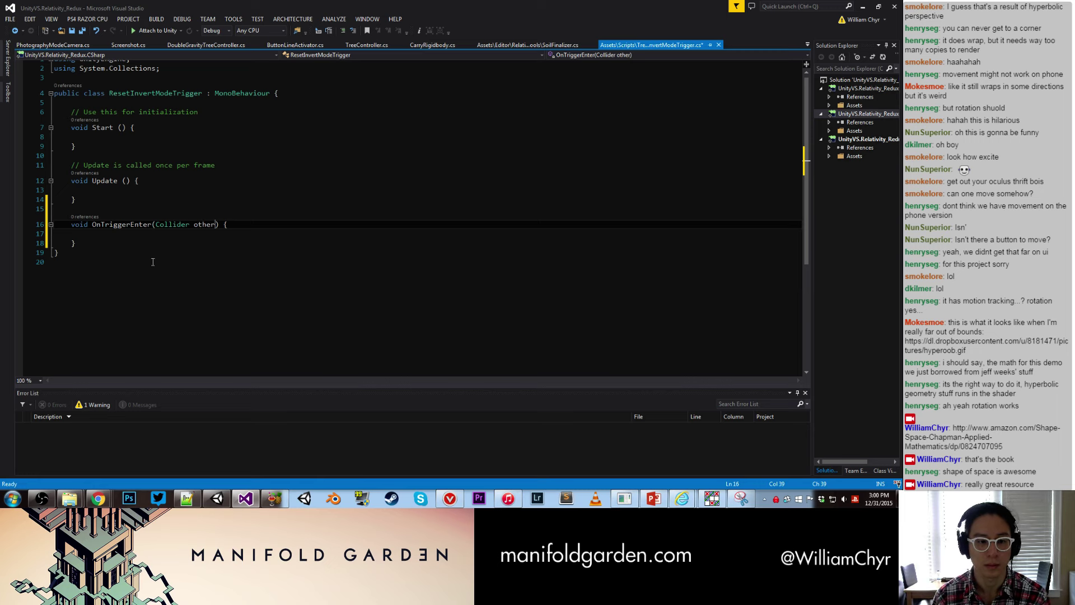
Step: Add an empty if (other.tag == "Player") { block inside OnTriggerEnter
click(111, 241)
click(97, 234)
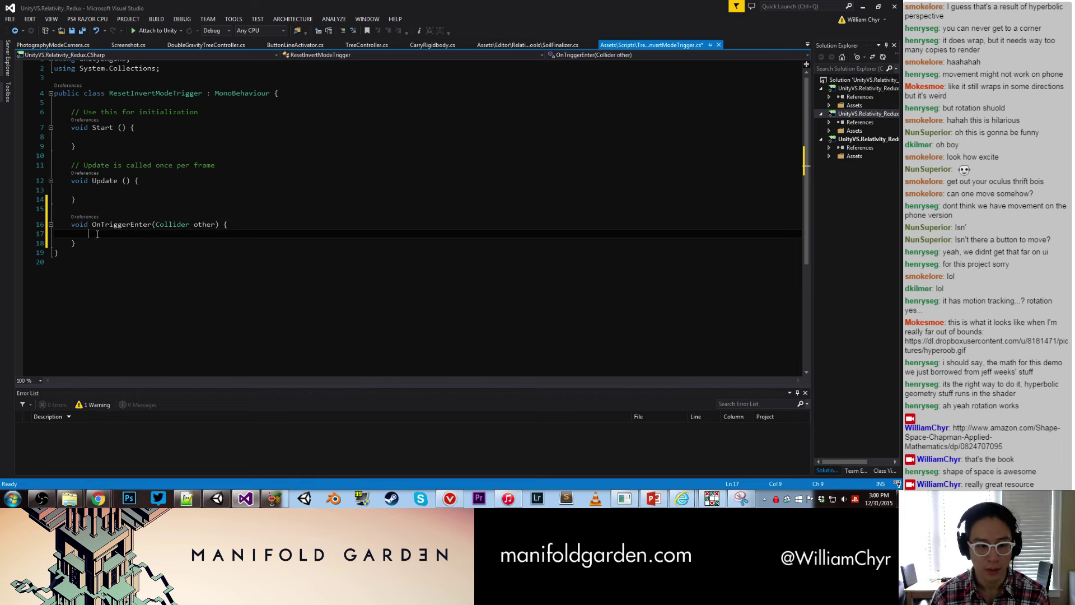
text(if (other)
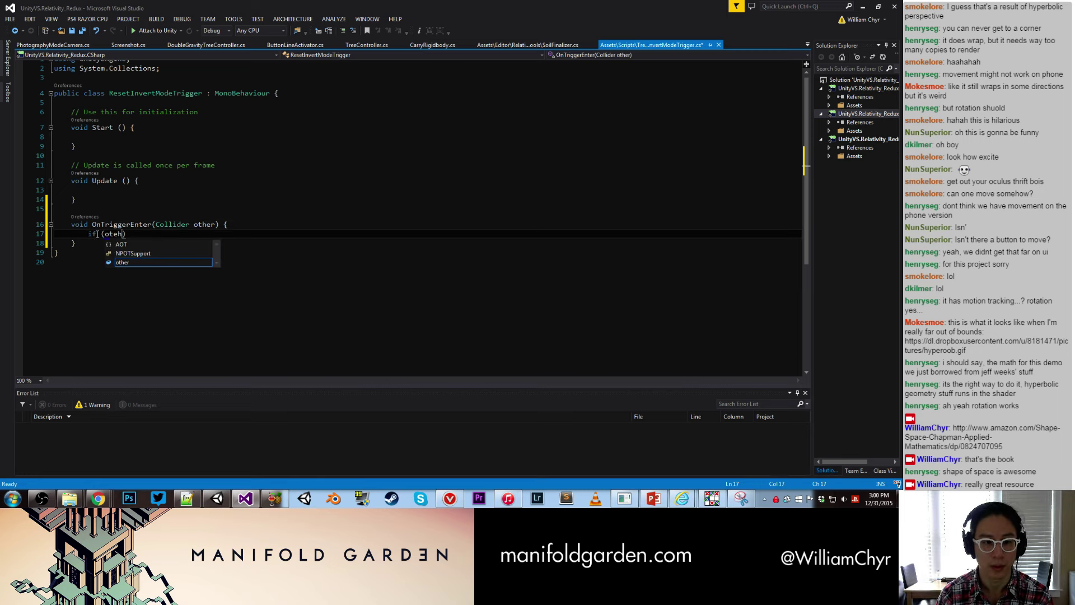
text(.tagg ==)
key(BackSpace)
key(BackSpace)
key(BackSpace)
key(BackSpace)
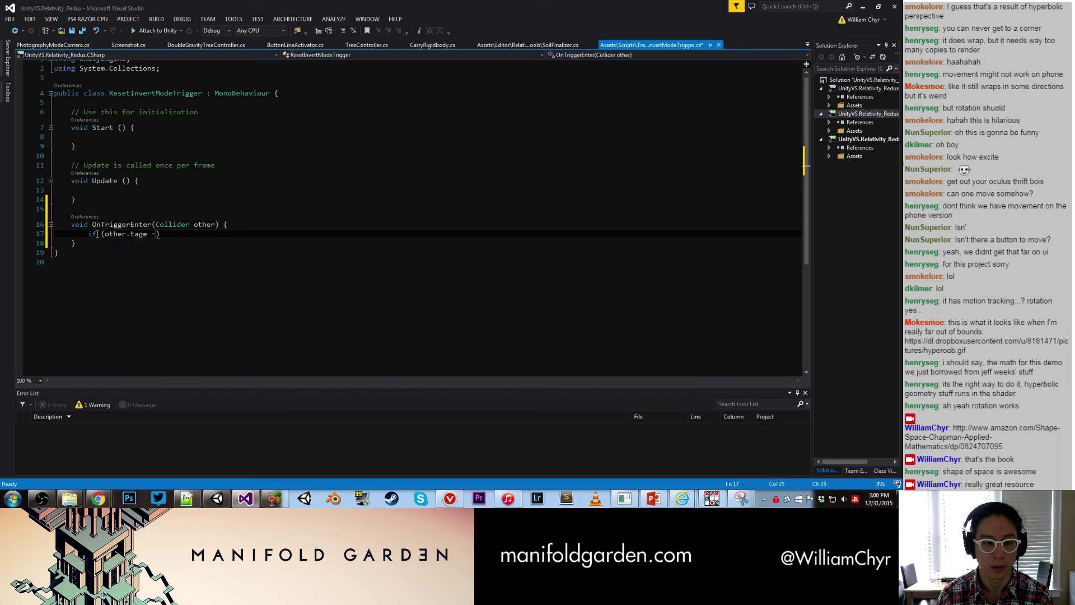
text(== "Player")
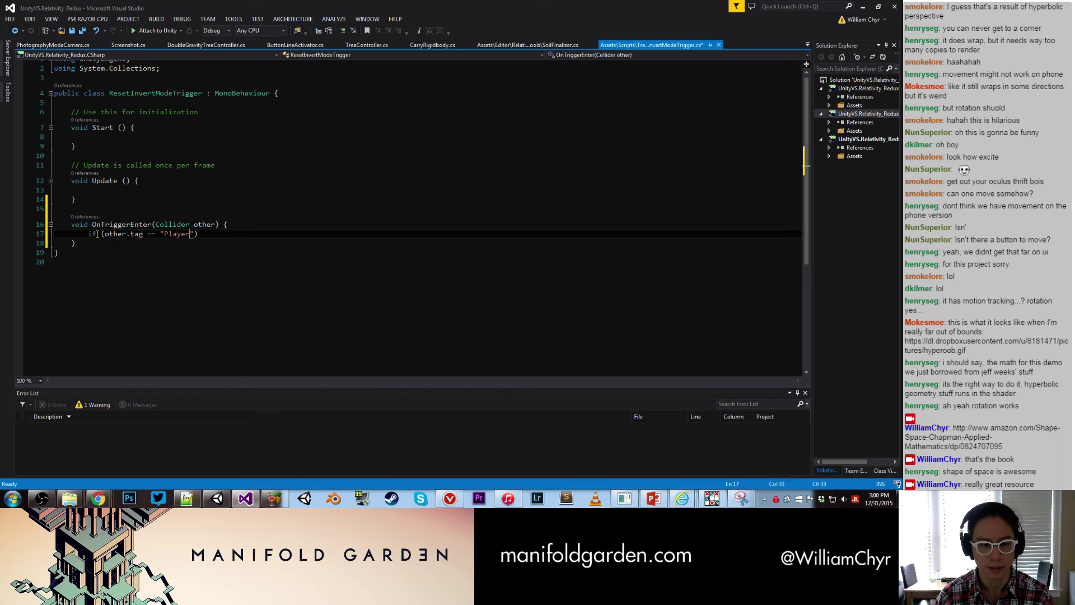
text() {)
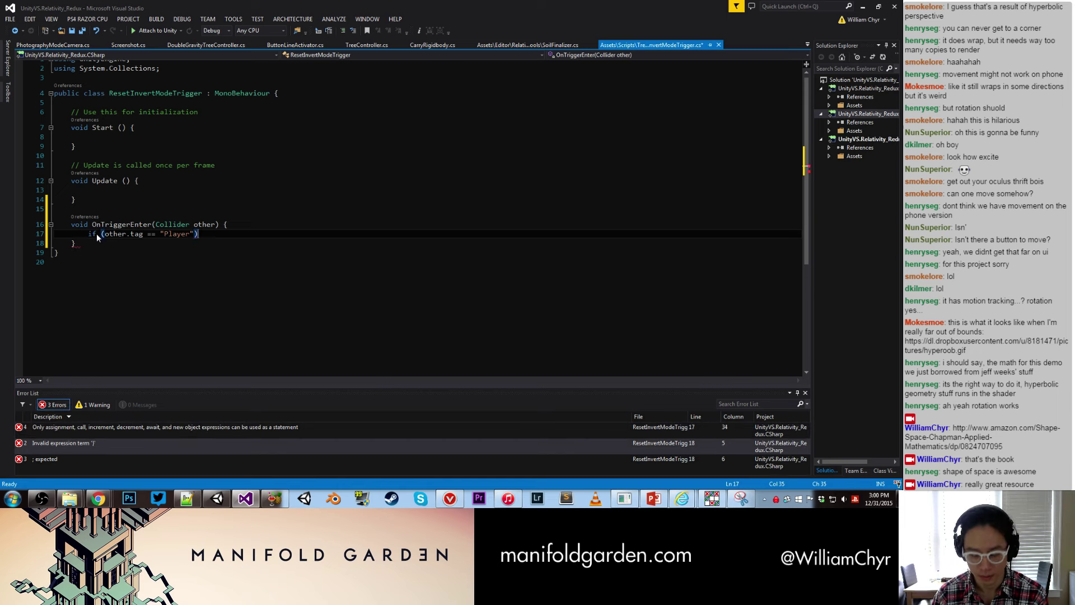
key(Return)
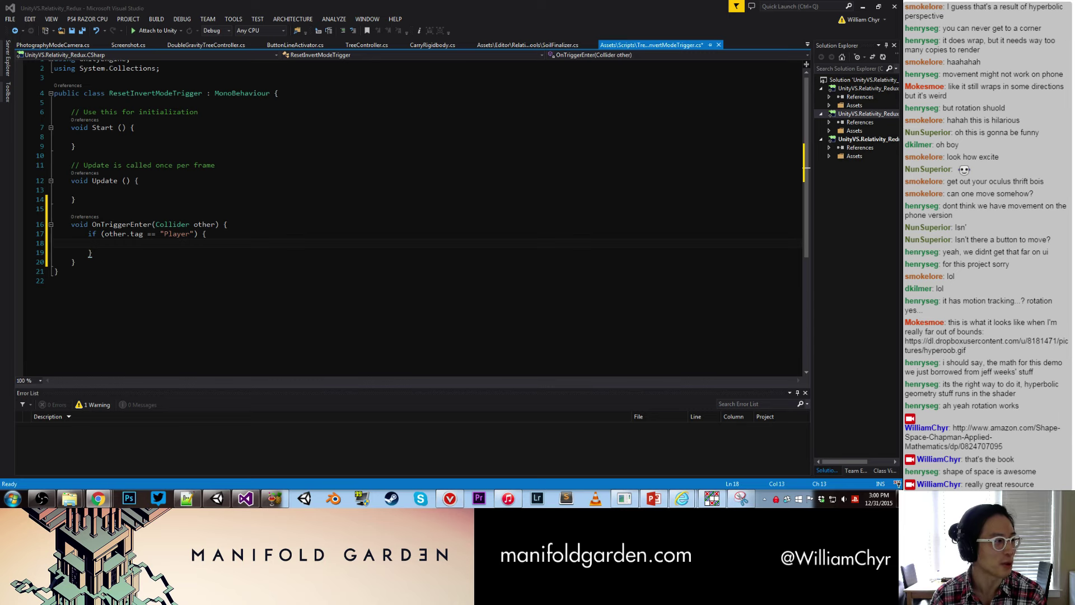
key(alt+Tab)
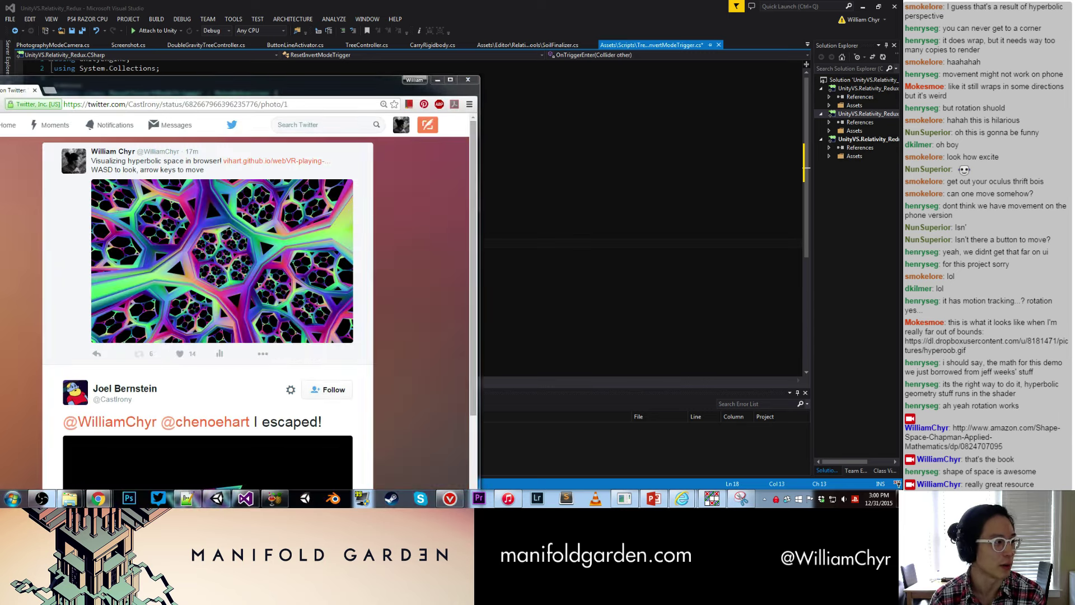
drag(257, 89, 359, 54)
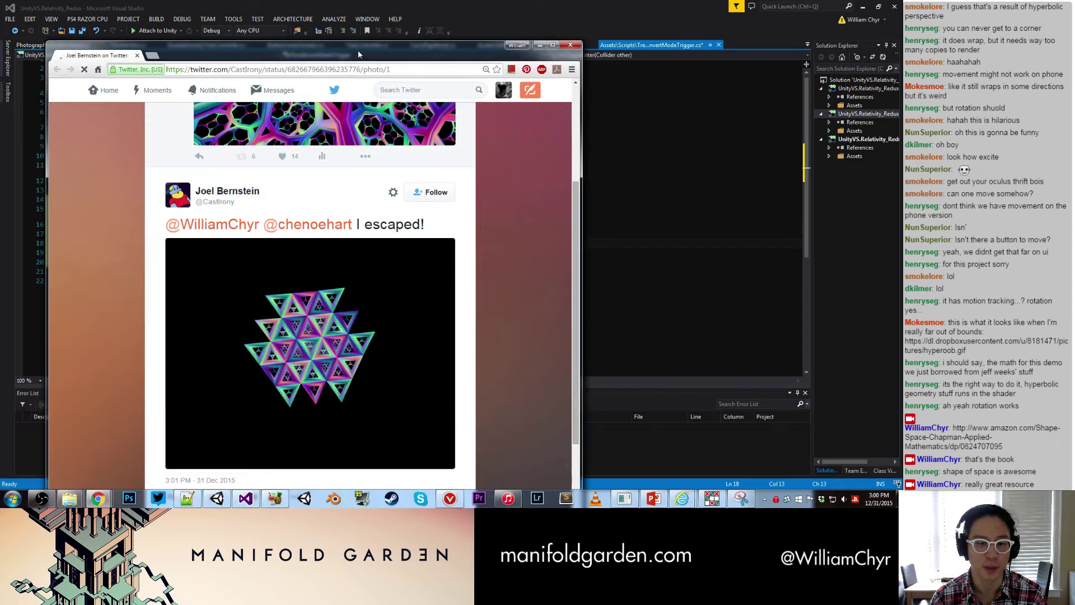
scroll(411, 271, down, 2)
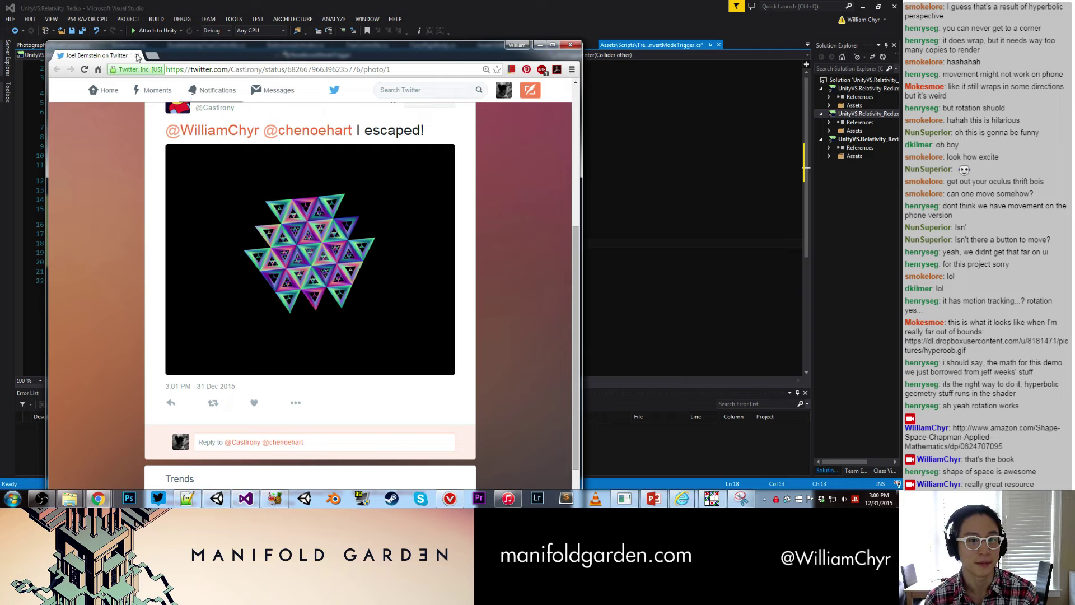
click(137, 56)
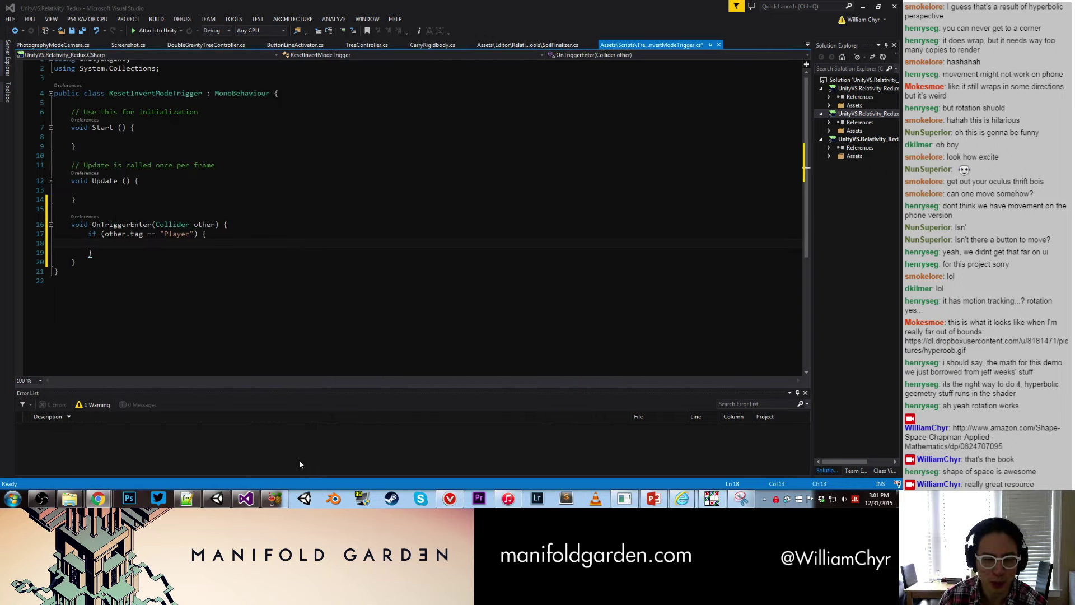
Step: Add GetComponent<RigidbodyController>().StartCoroutine() to the Player check, then view CarryRigidbody.cs and SoilFinalizer.cs
click(207, 234)
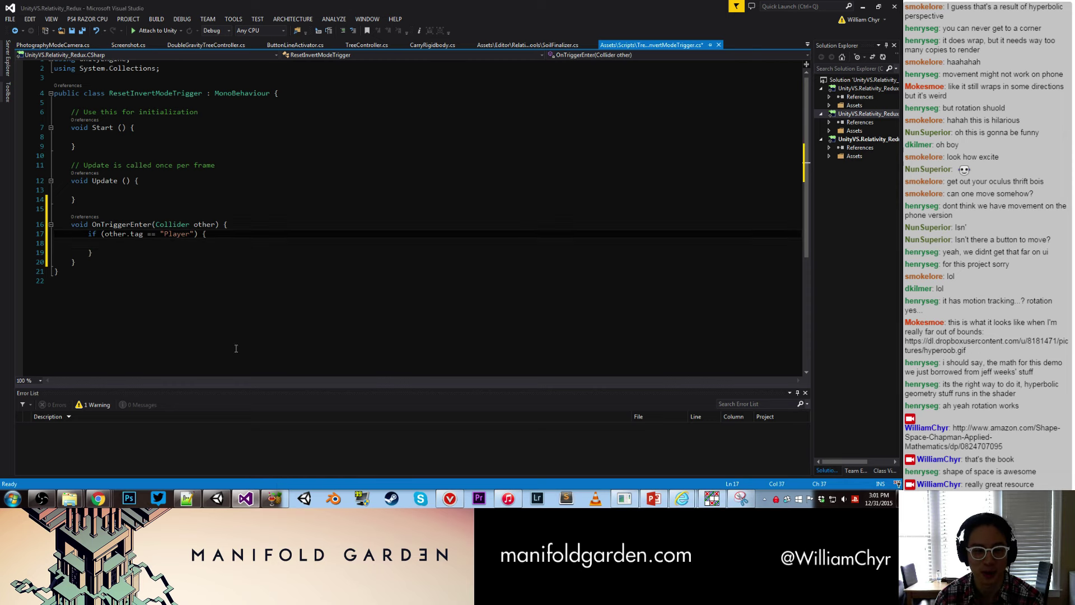
click(188, 246)
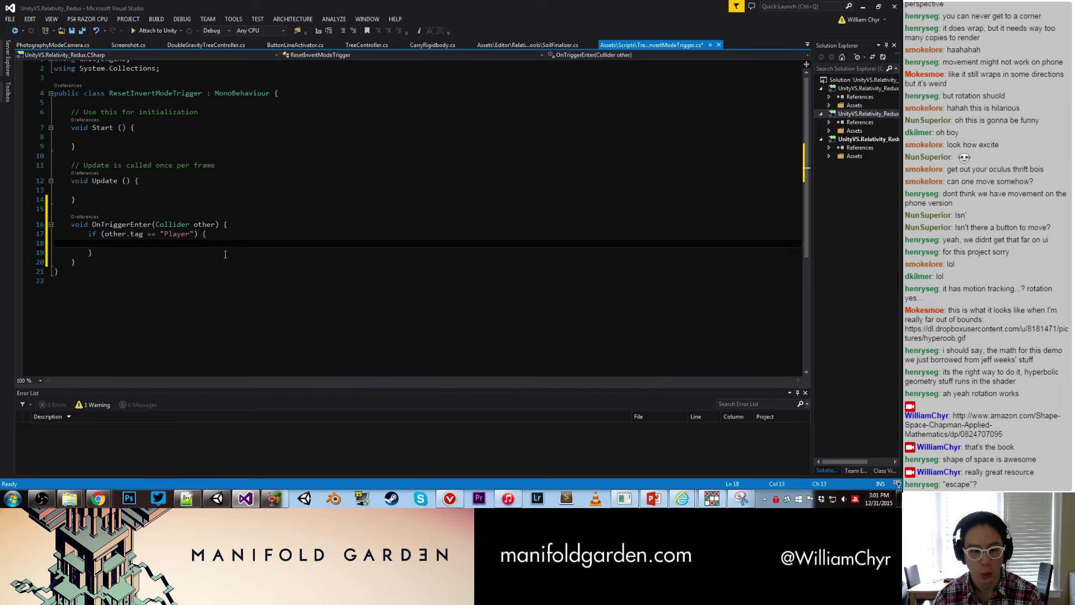
mouse_move(217, 498)
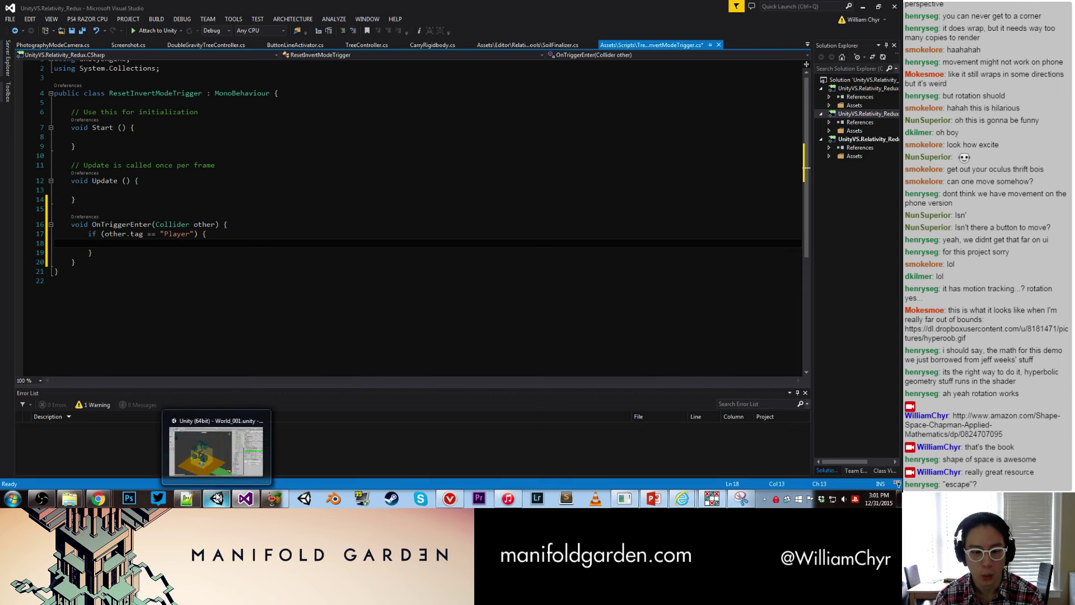
mouse_move(250, 498)
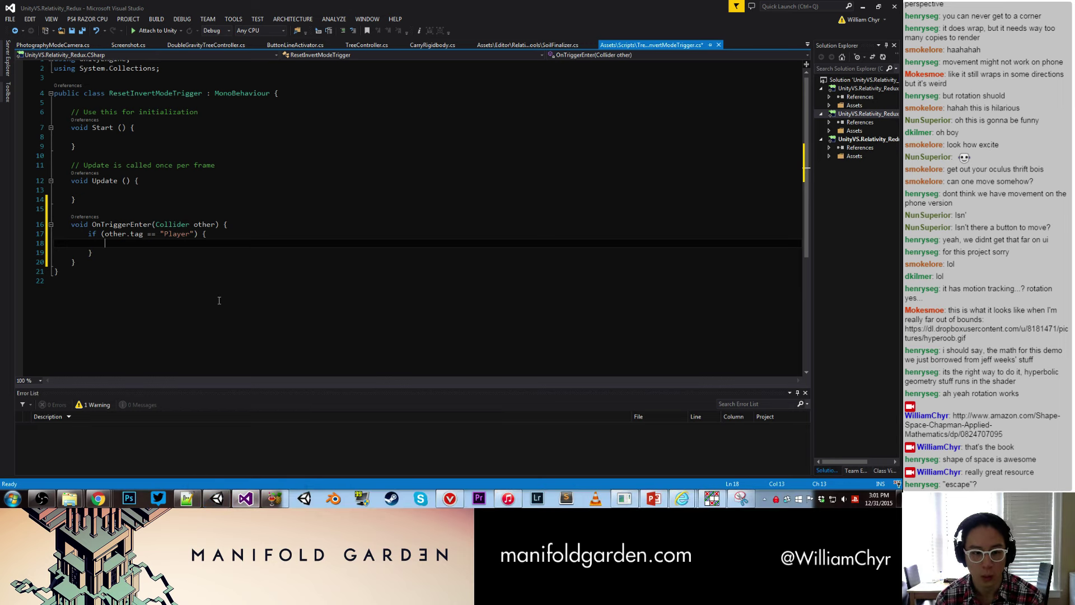
text(GetComponent<Rigid)
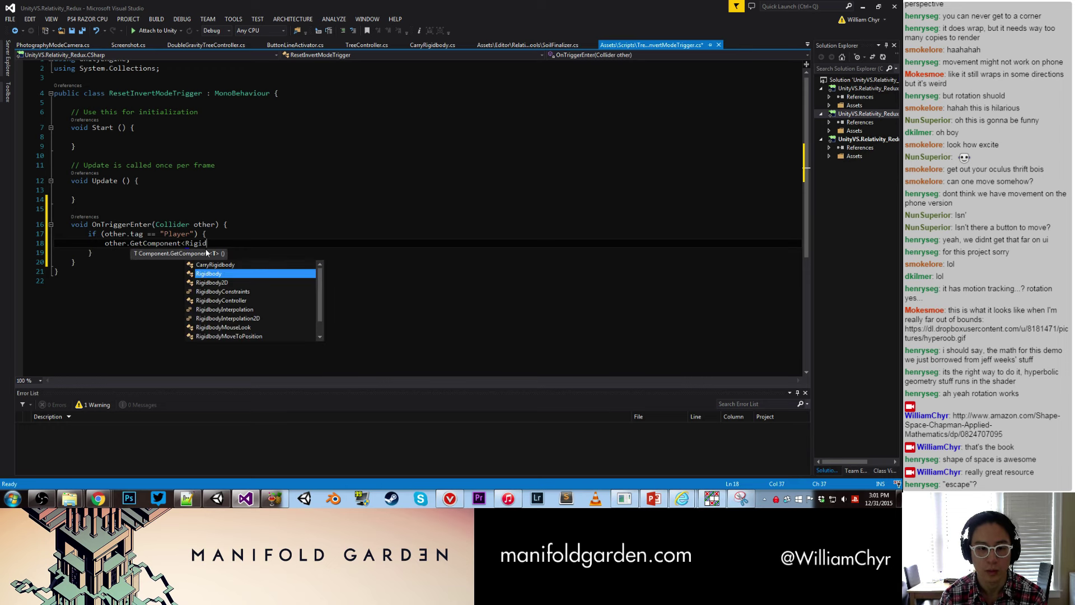
text(bodyController)
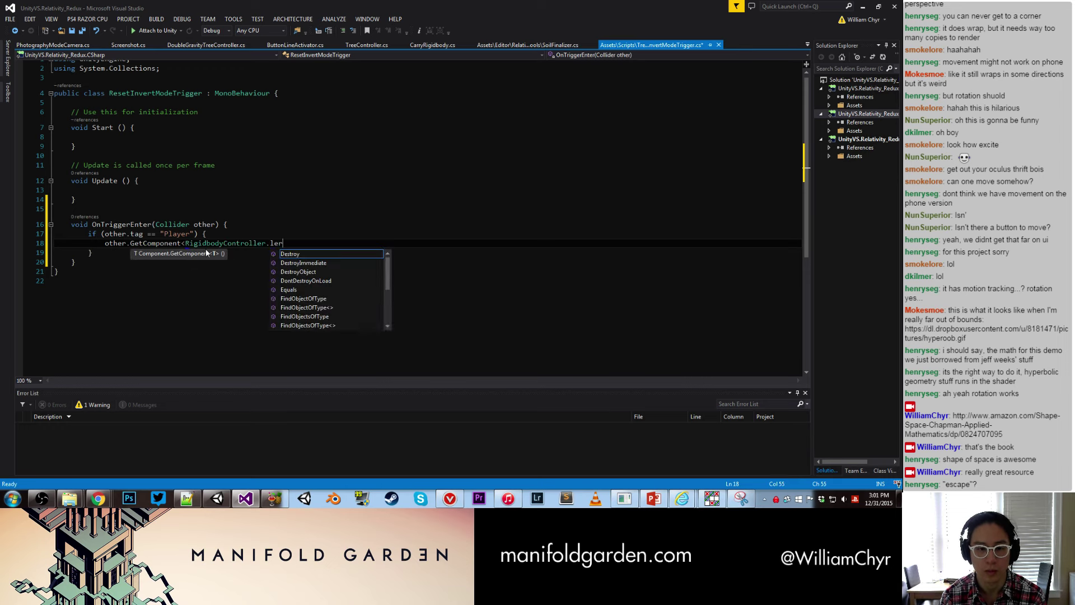
text(>().stR)
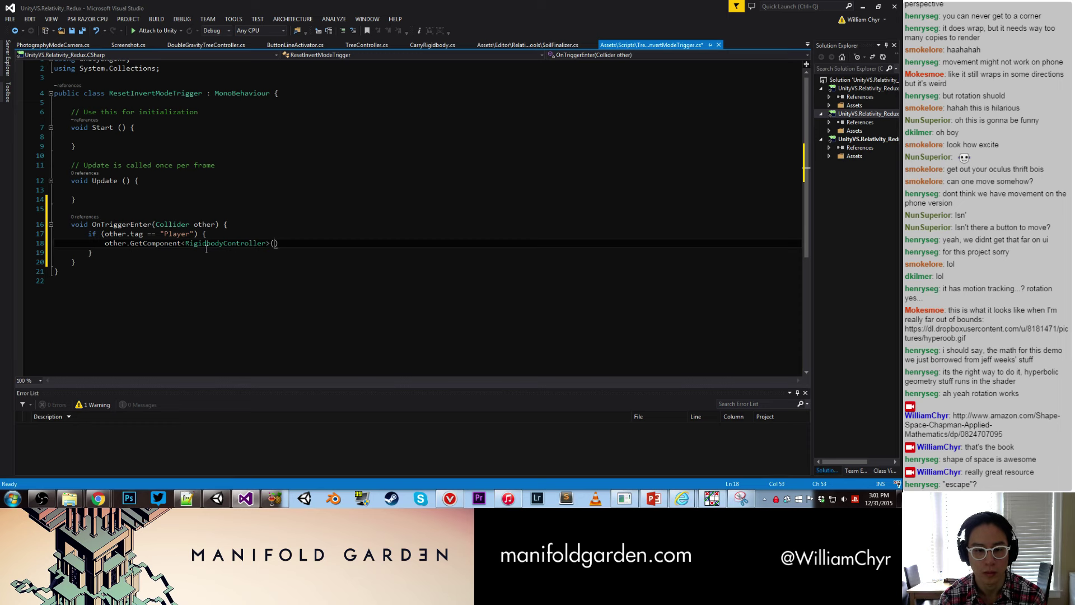
key(BackSpace)
key(BackSpace)
key(BackSpace)
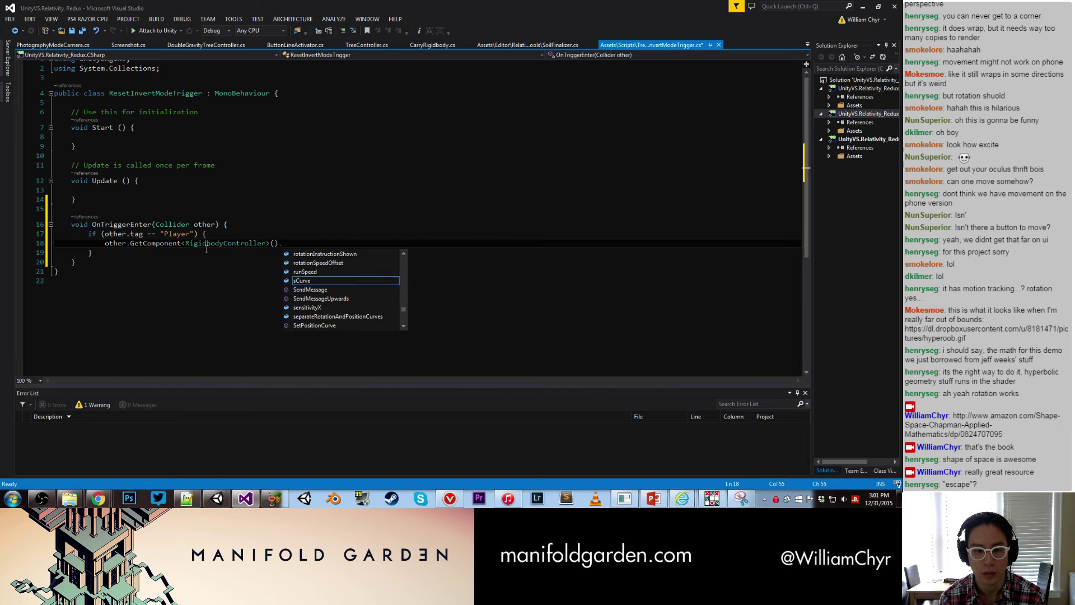
text(StartCoroutine()
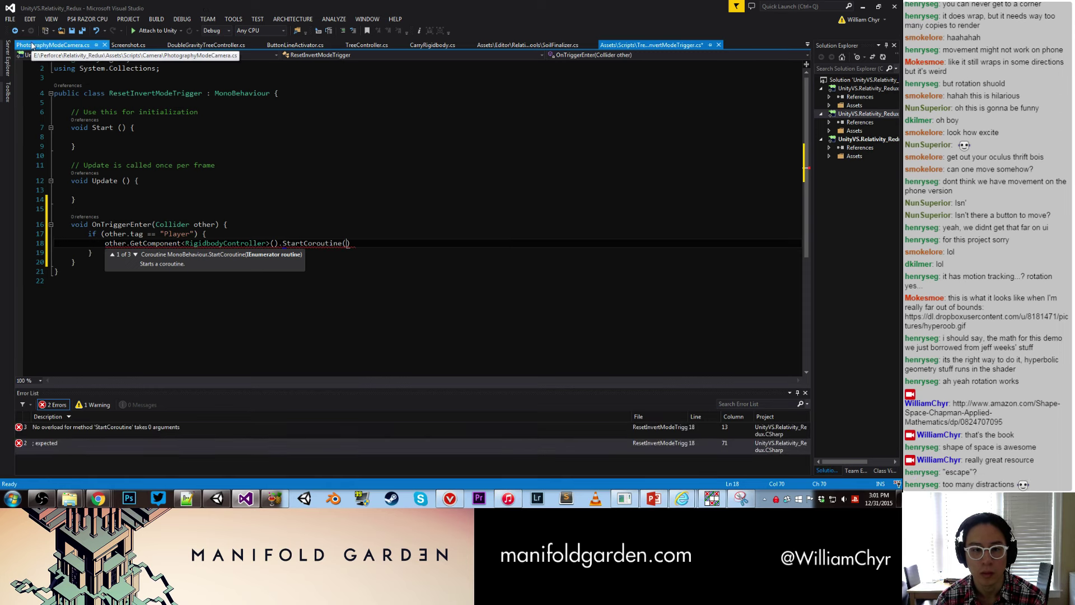
click(426, 46)
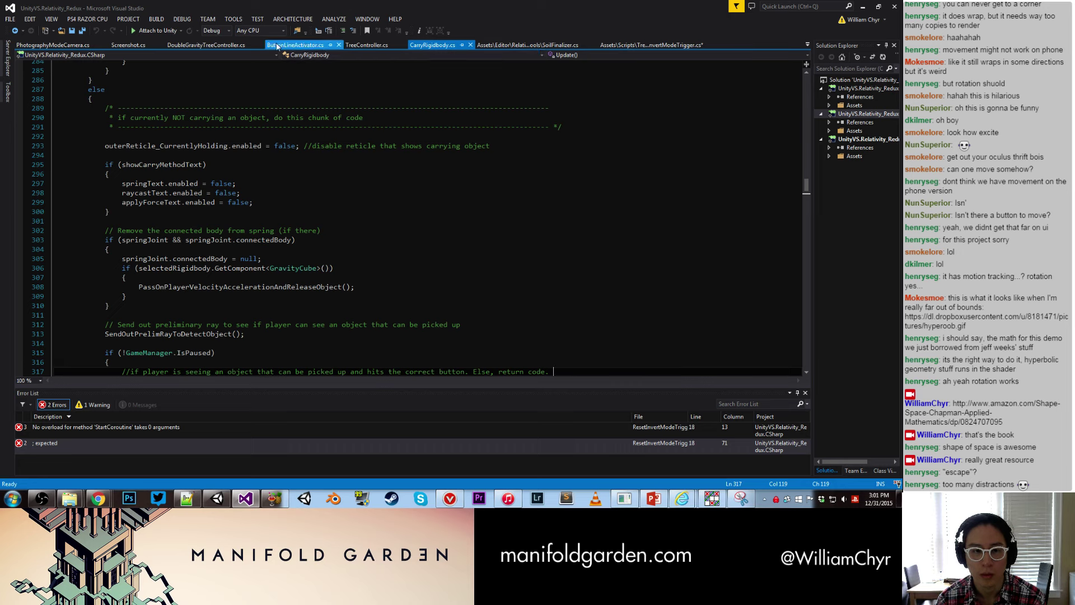
click(526, 45)
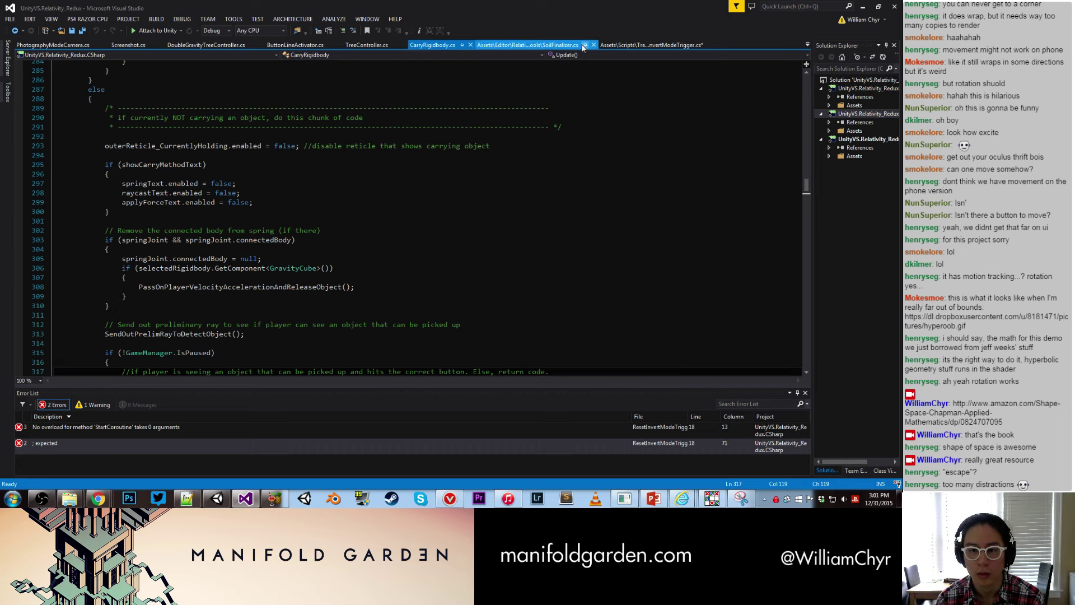
Step: Open RigidbodyController.cs from the Inspector's Rigidbody Controller Script field
click(216, 498)
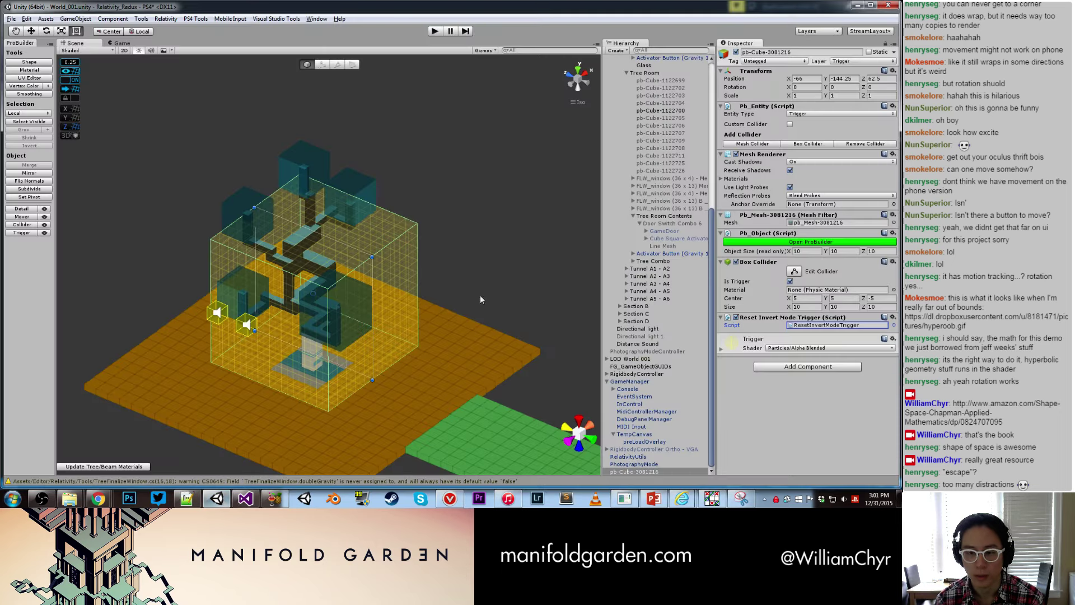
click(634, 374)
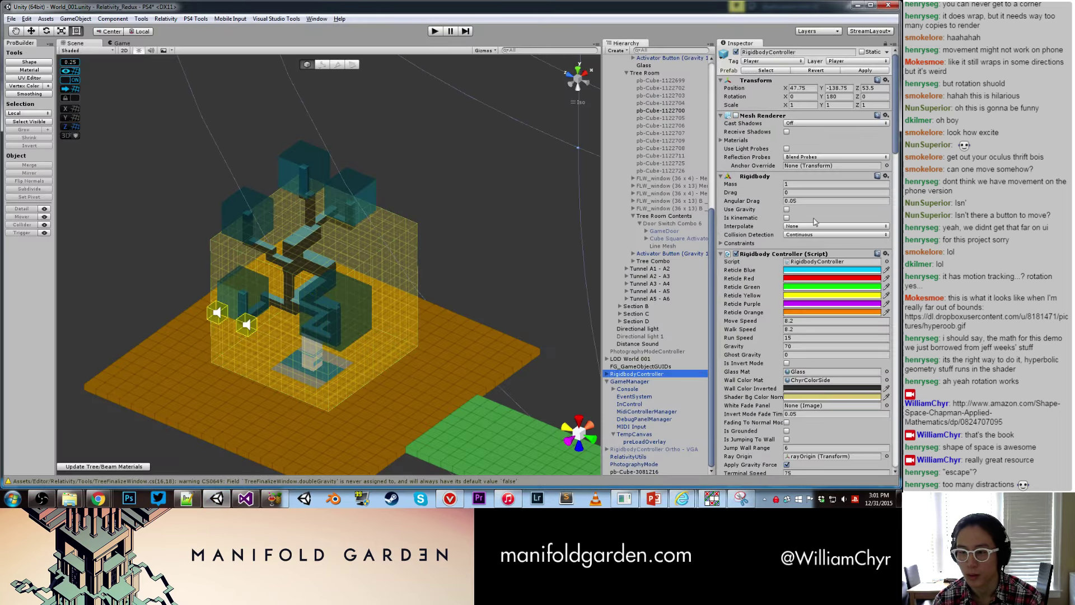
scroll(821, 211, down, 5)
double_click(821, 150)
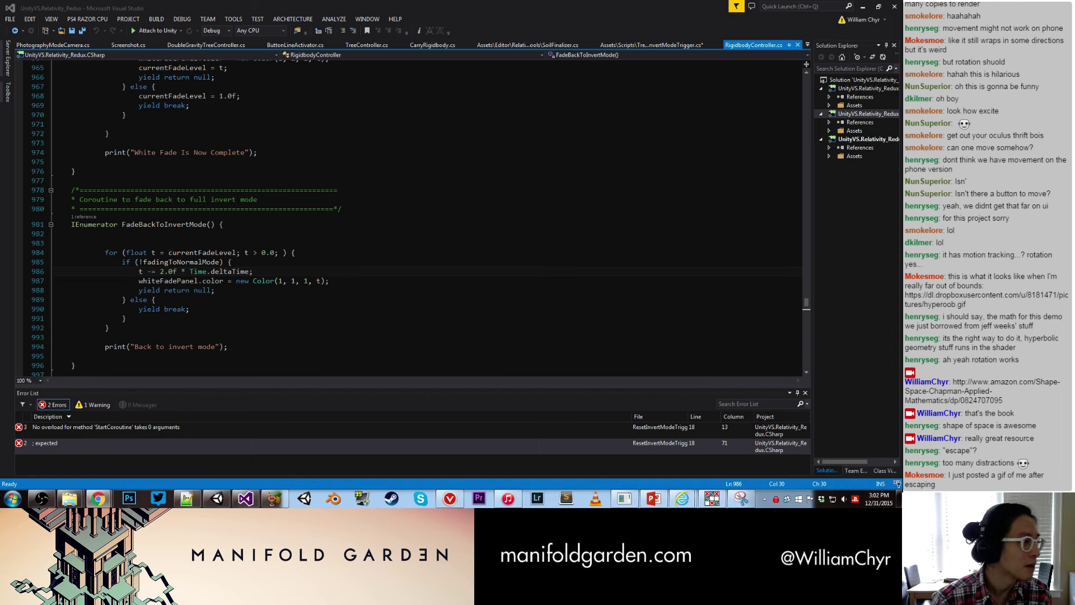
Step: Compare the ResetInvertModeTrigger and RigidbodyController tabs, scrolling up in RigidbodyController
click(391, 230)
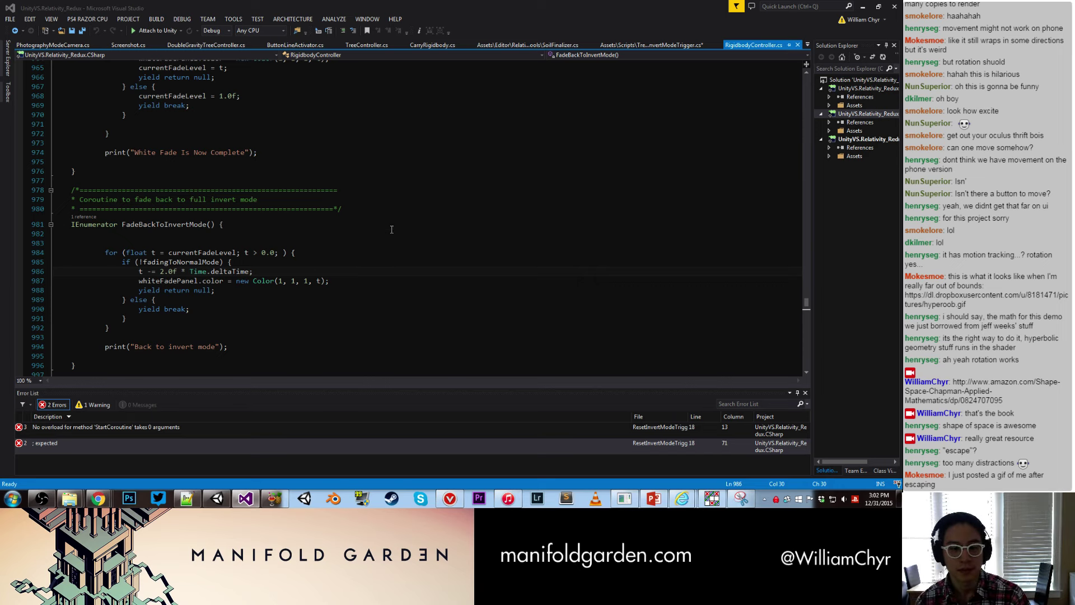
click(609, 45)
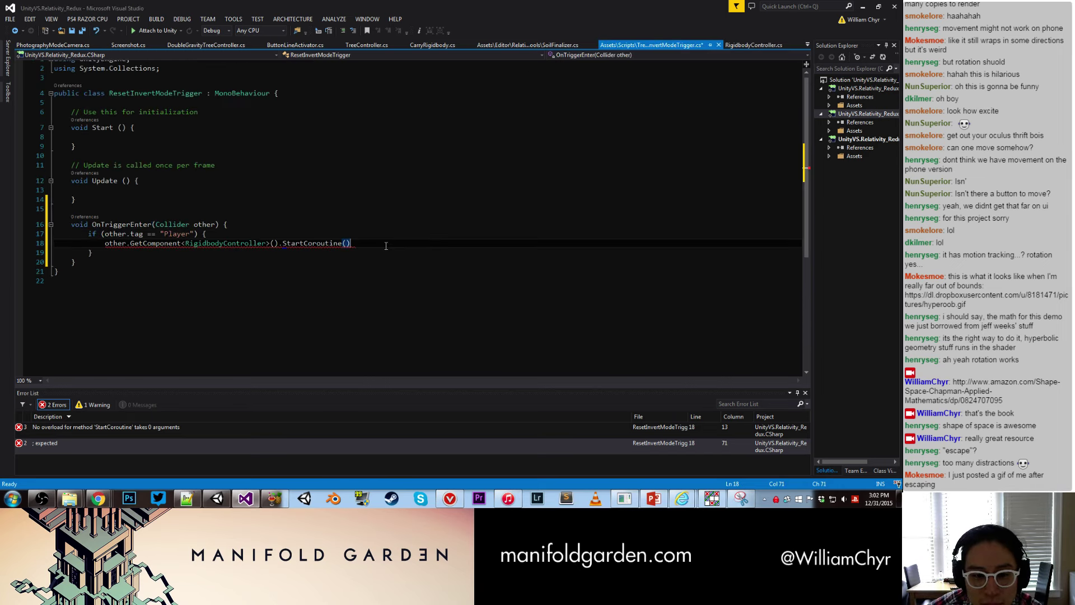
click(748, 45)
scroll(365, 127, up, 20)
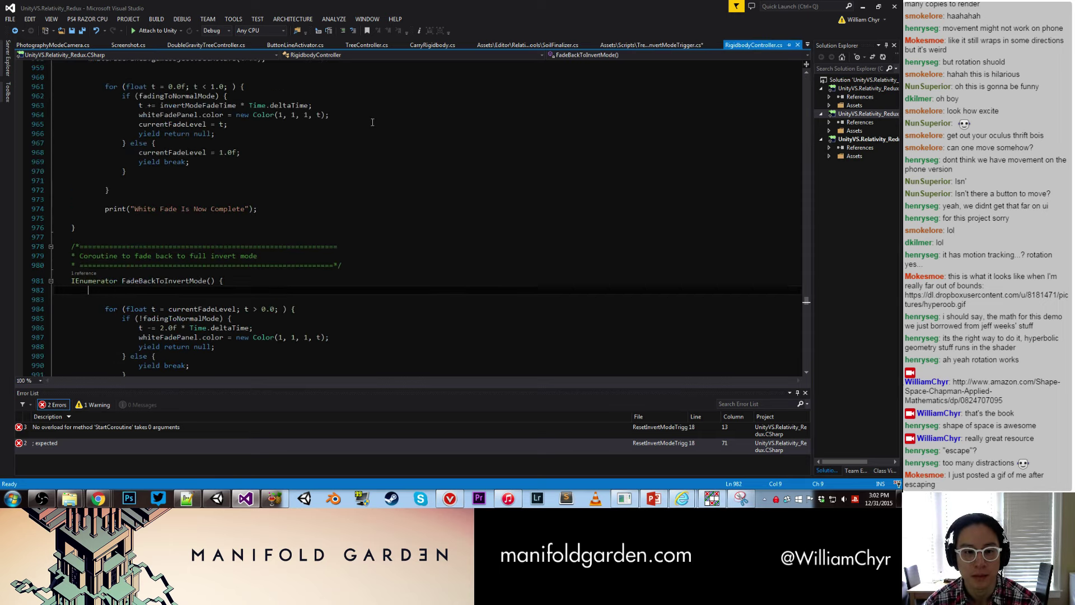
Step: Search for input.getkeydown and select the two fade-to-white lines 816-817
key(ctrl+f)
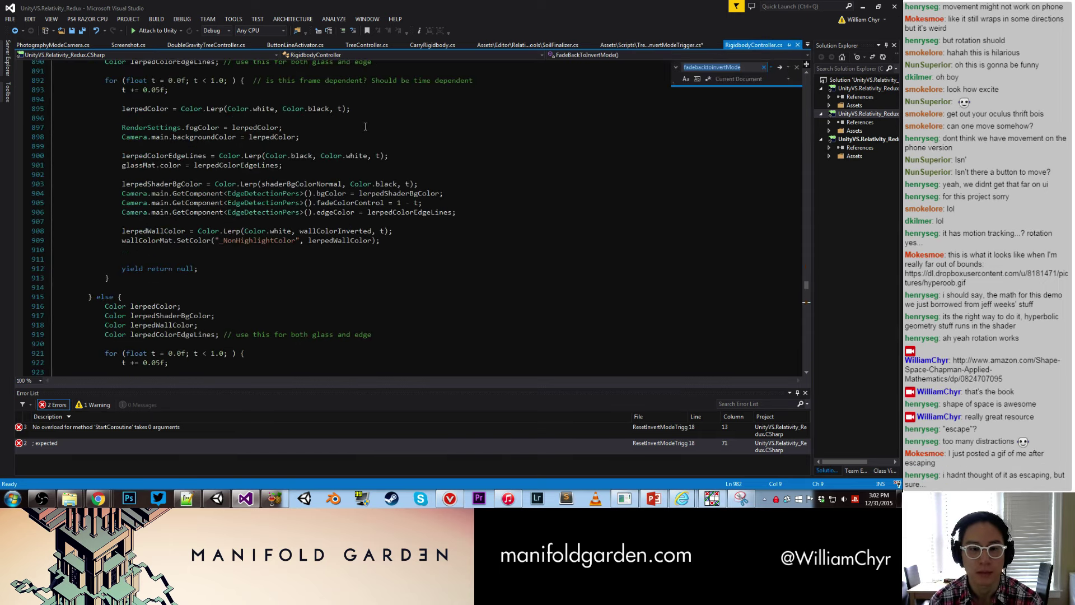
text(input.gE)
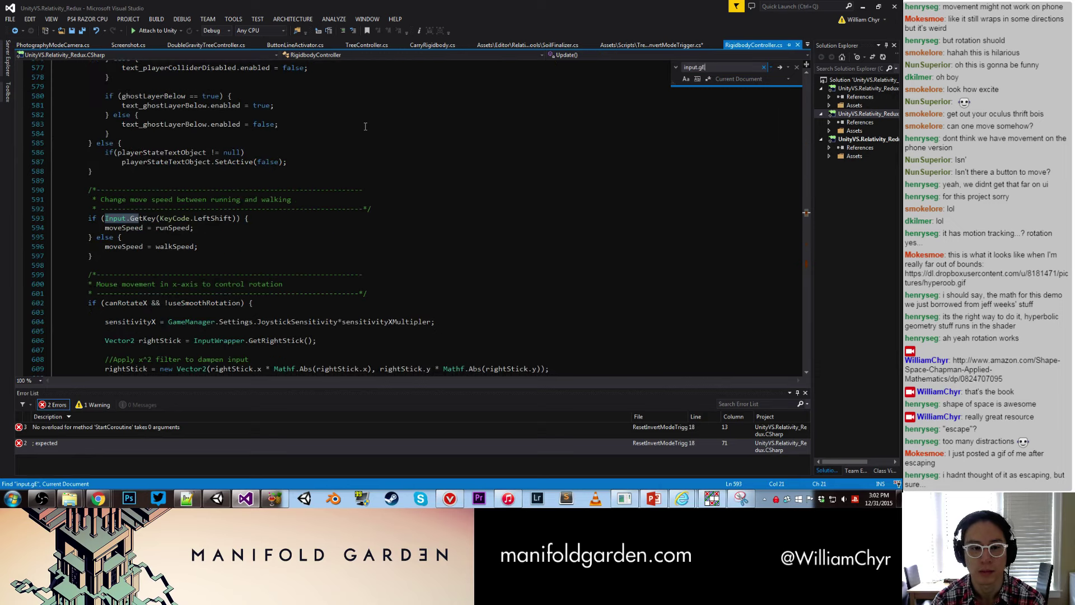
text(tkeydown)
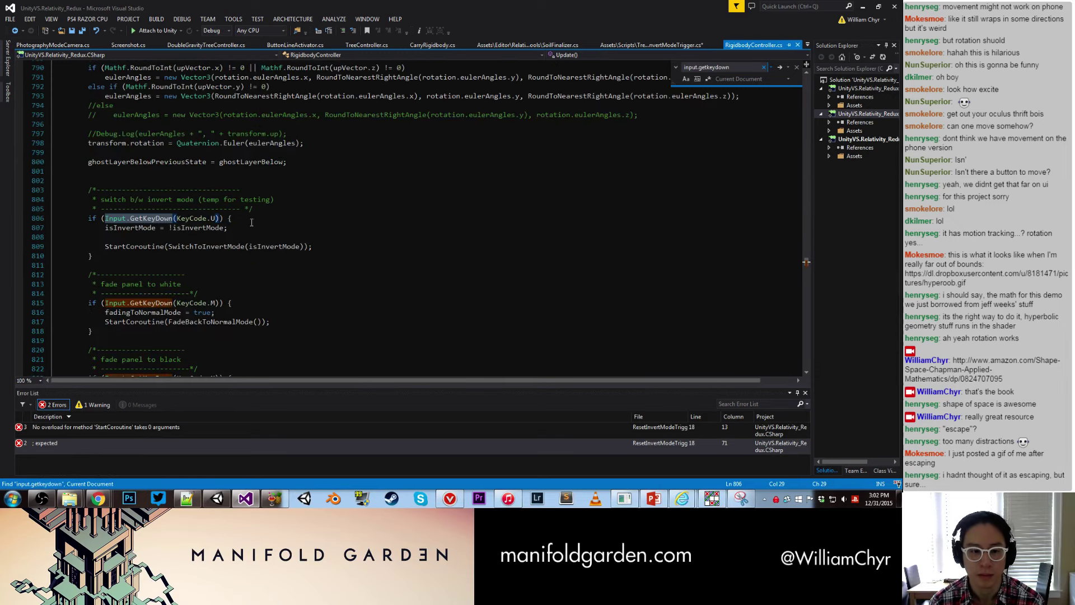
click(233, 312)
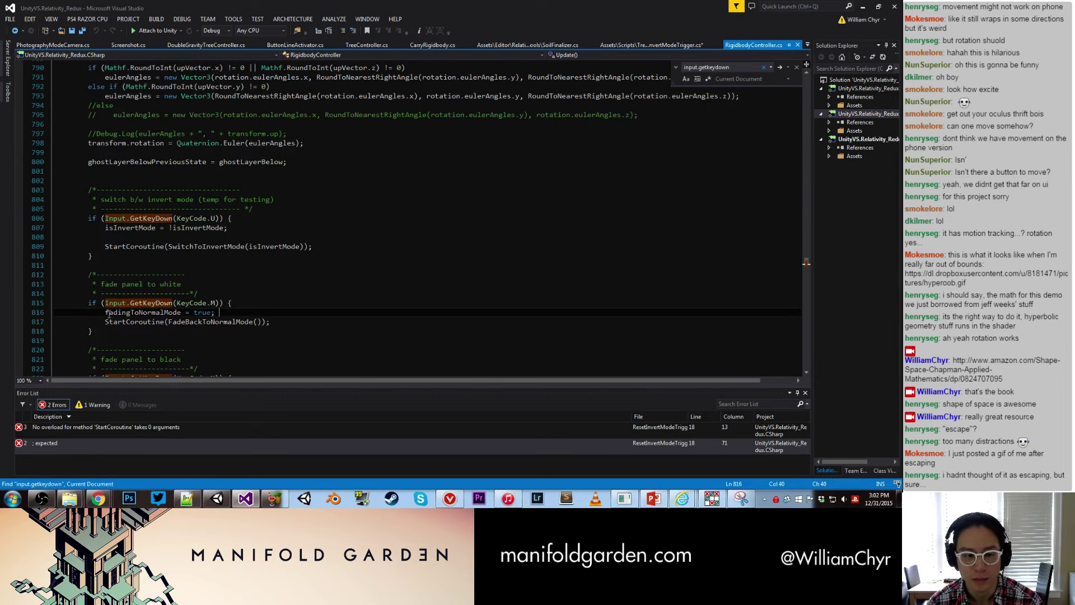
mouse_move(100, 318)
mouse_down()
mouse_move(267, 316)
mouse_move(105, 312)
mouse_up()
key(ctrl+c)
click(270, 318)
Step: Paste the copied fade lines into the Player check of ResetInvertModeTrigger
click(650, 44)
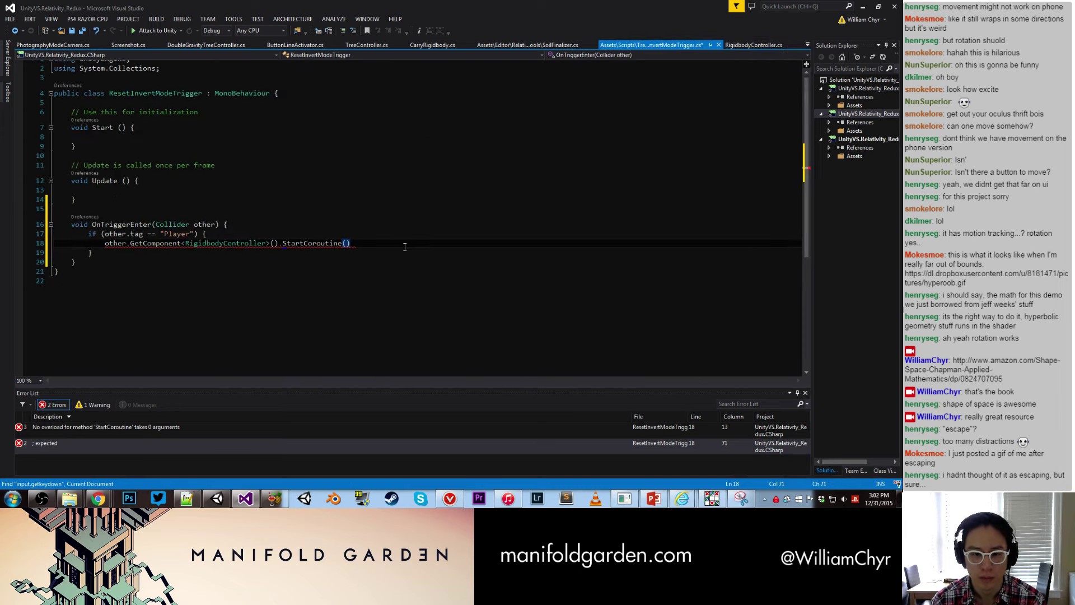
key(Home)
key(Return)
key(Up)
key(ctrl+v)
key(Return)
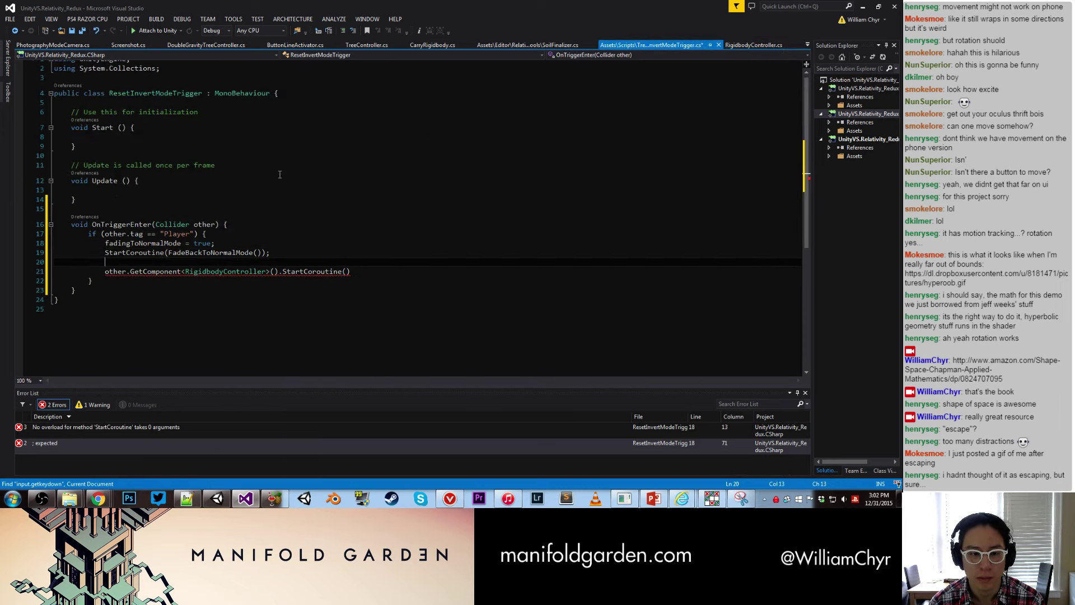
Step: Put FadeBackToInvertMode() inside the empty StartCoroutine call
drag(261, 253, 169, 255)
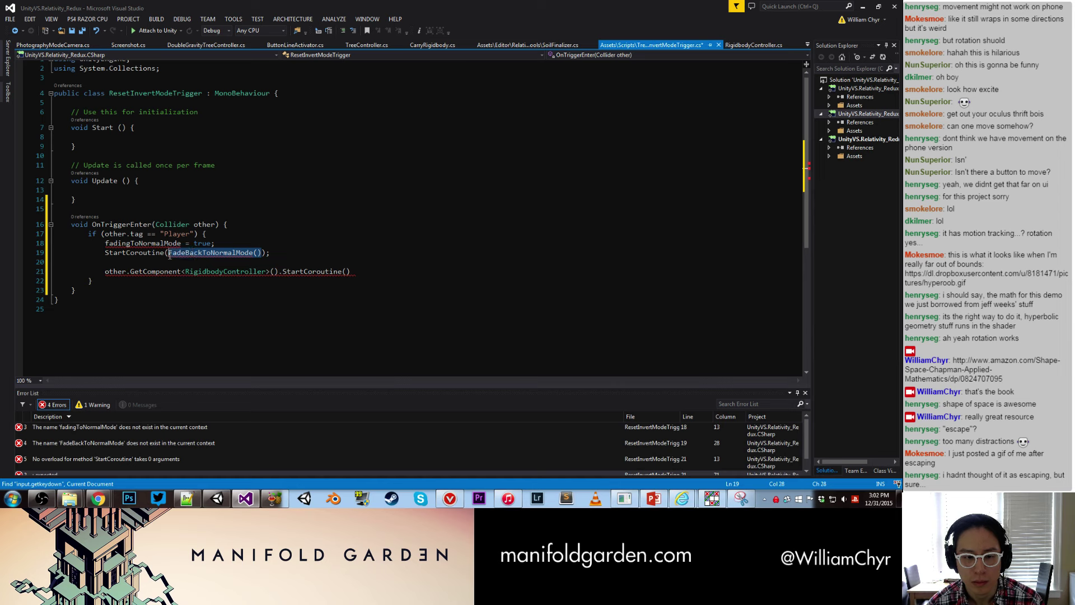
key(ctrl+c)
click(346, 271)
key(ctrl+v)
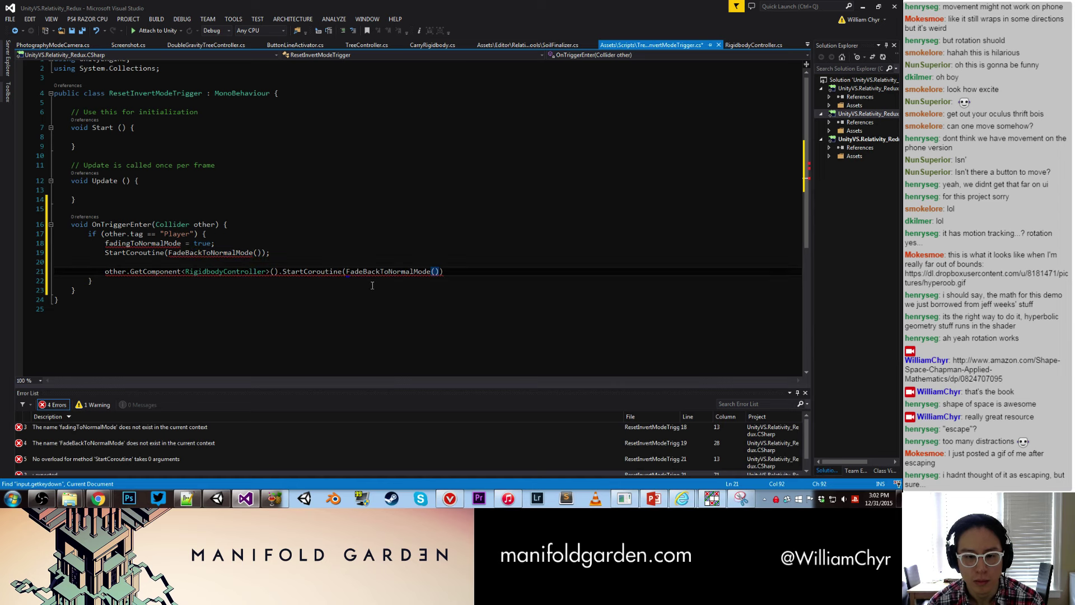
key(BackSpace)
key(BackSpace)
key(BackSpace)
key(BackSpace)
key(BackSpace)
key(BackSpace)
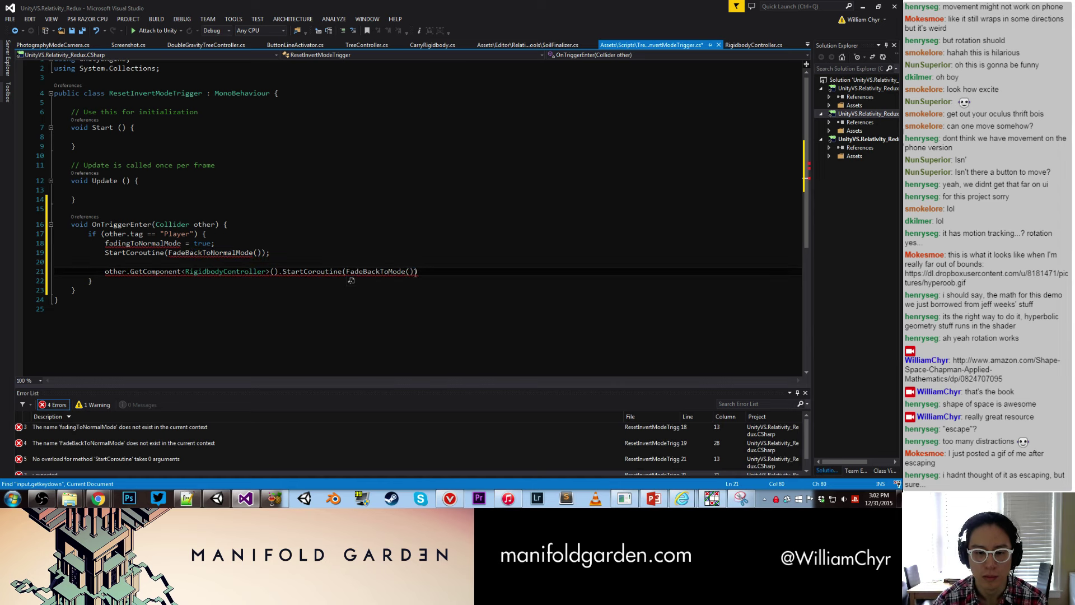
text(Invert)
Step: Terminate line 21 with a semicolon and prefix fadingToNormalMode with other.GetComponent<RigidbodyController>()
click(384, 263)
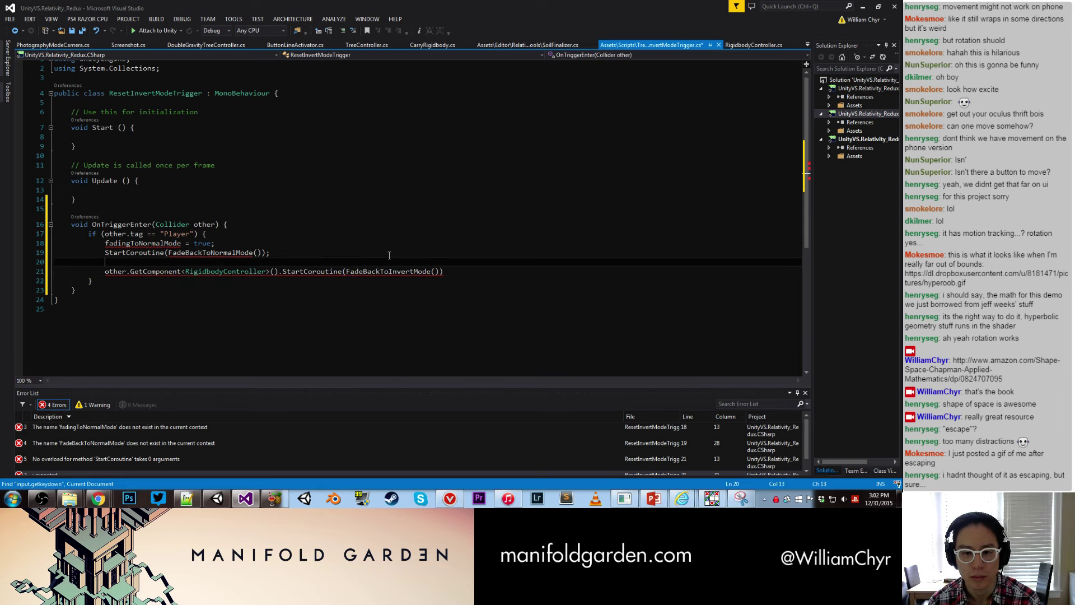
click(476, 268)
text(;)
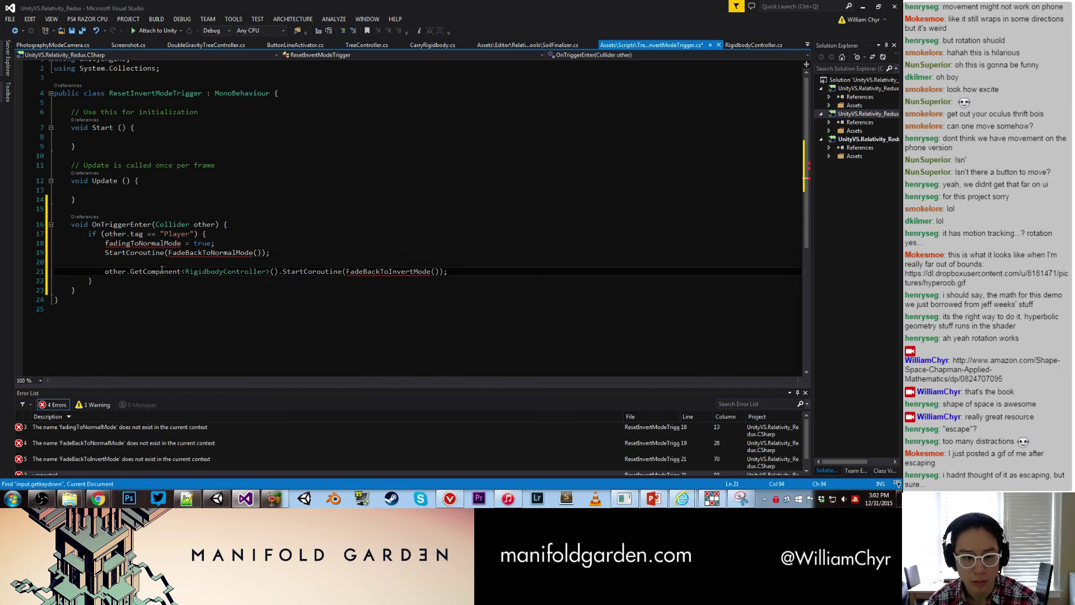
drag(101, 270, 279, 270)
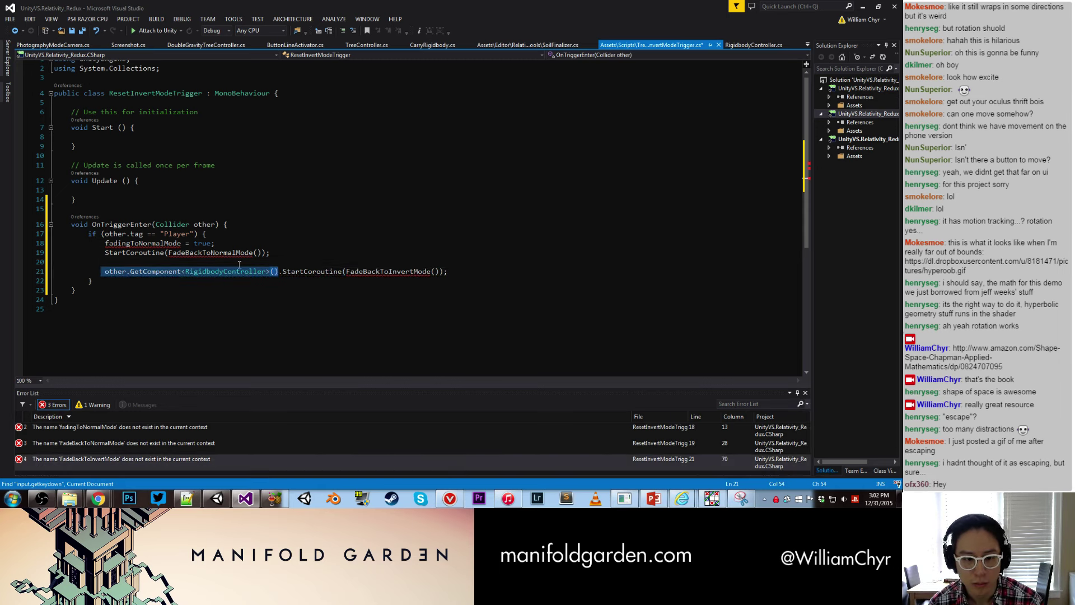
click(106, 244)
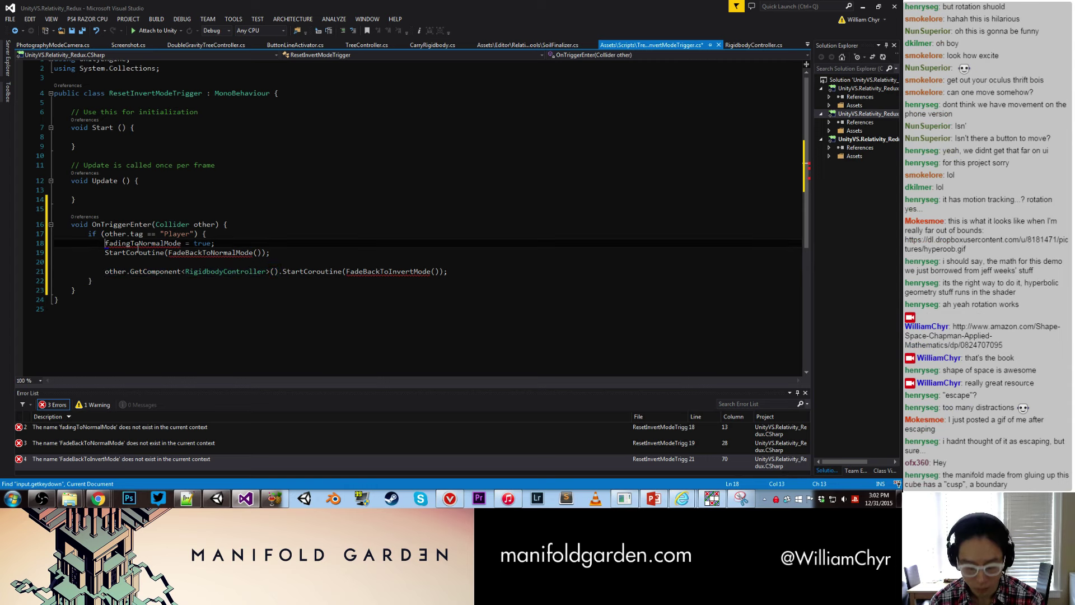
key(ctrl+v)
text(.)
Step: Delete the leftover local StartCoroutine(FadeBackToNormalMode()) line and tidy the spacing
click(271, 253)
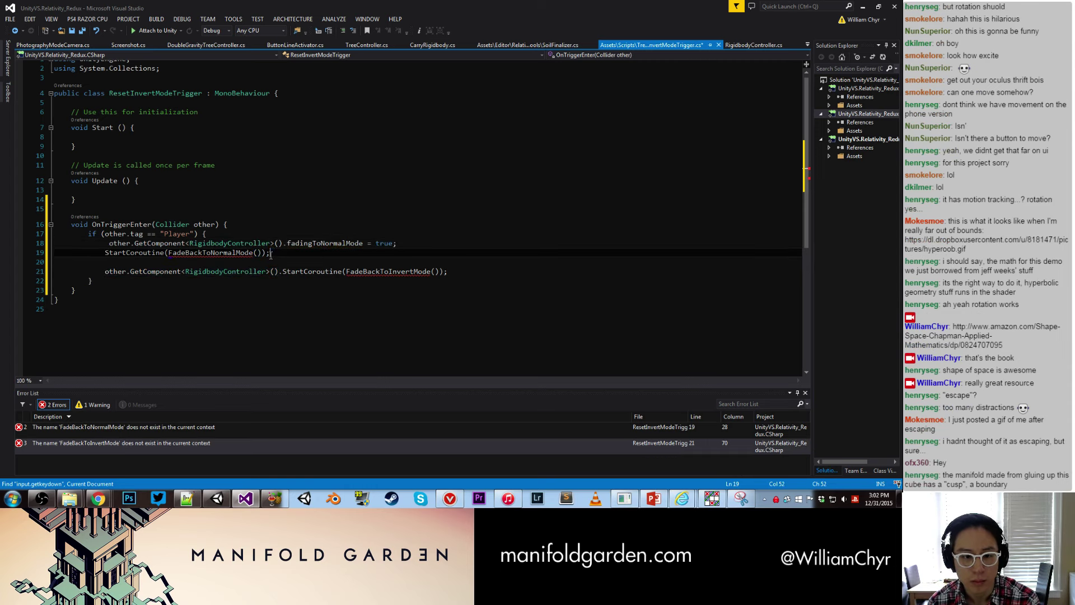
click(68, 262)
drag(49, 257, 46, 255)
key(BackSpace)
key(BackSpace)
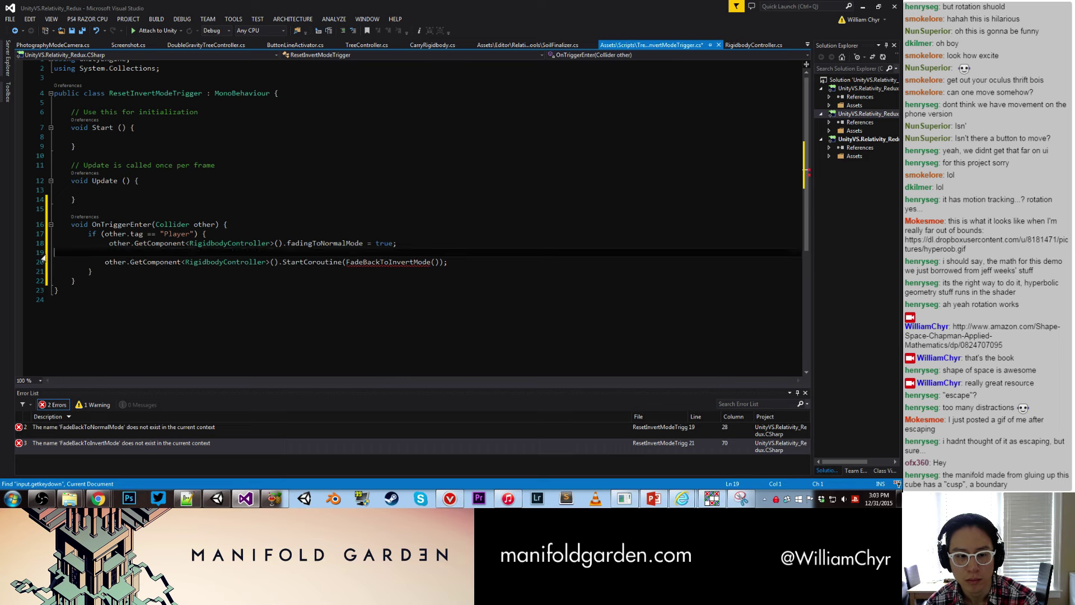
click(111, 244)
key(BackSpace)
Step: Change fadingToNormalMode's value from true to false and save the script
click(389, 244)
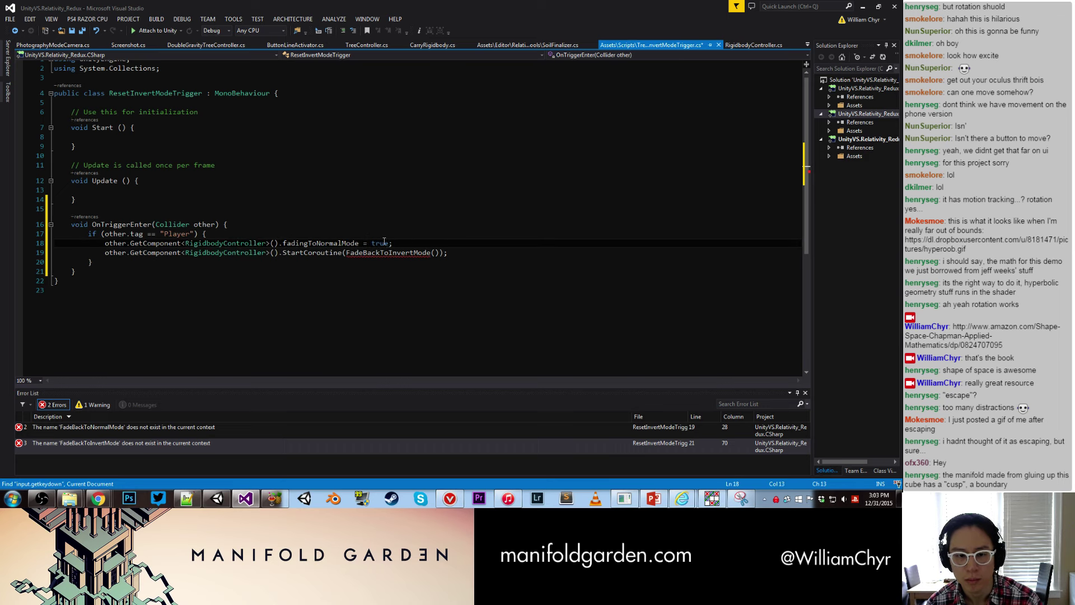
key(BackSpace)
key(BackSpace)
key(BackSpace)
key(BackSpace)
text(false)
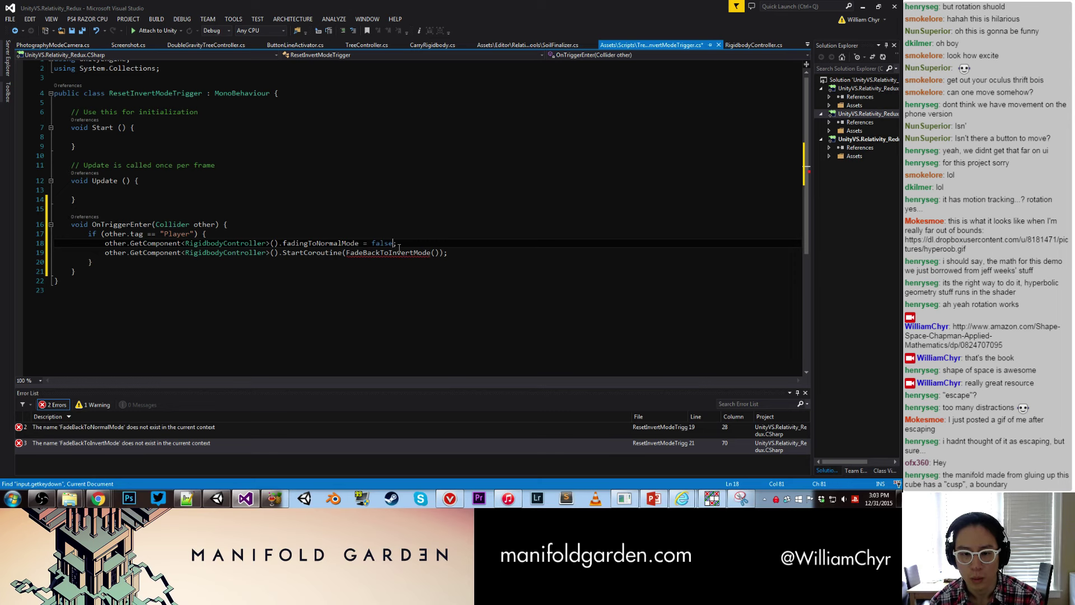
key(ctrl+s)
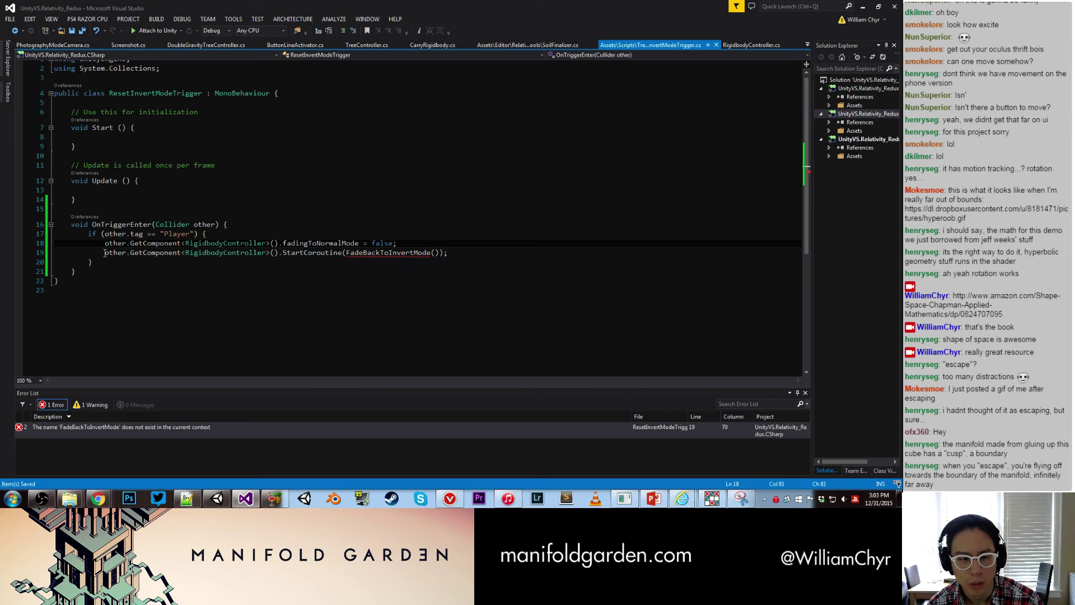
Step: Prefix FadeBackToInvertMode() inside StartCoroutine with other.GetComponent<RigidbodyController>()
drag(104, 253, 279, 253)
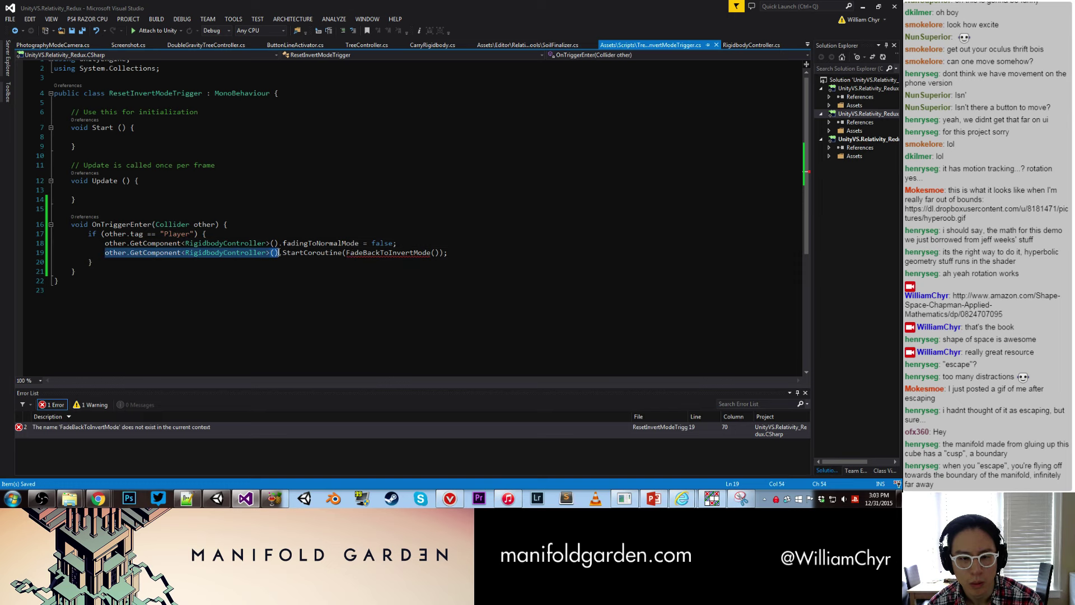
key(ctrl+c)
click(346, 252)
key(ctrl+v)
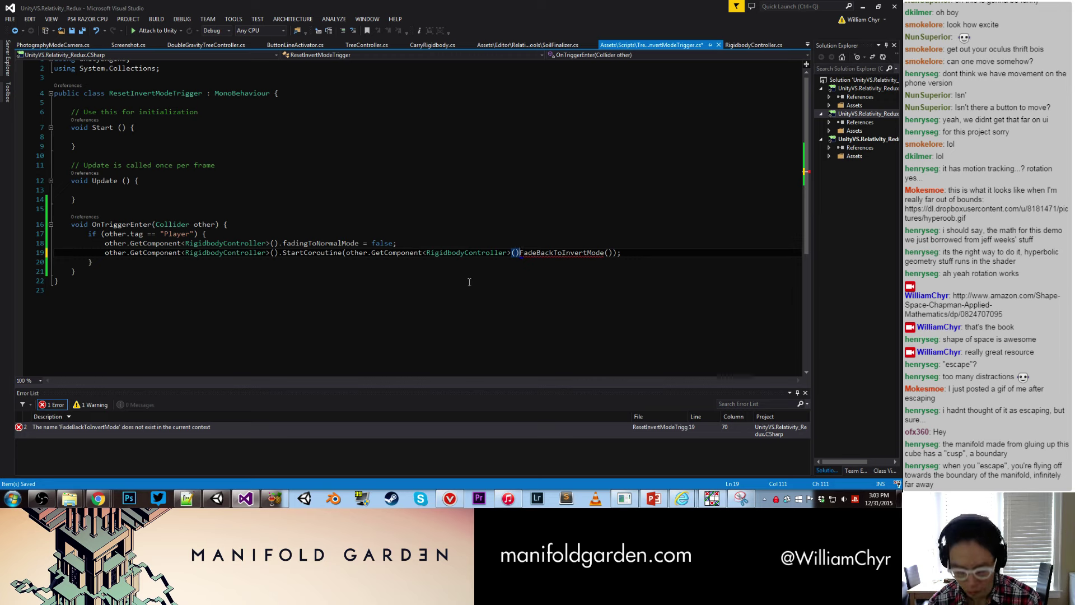
text(.)
click(492, 281)
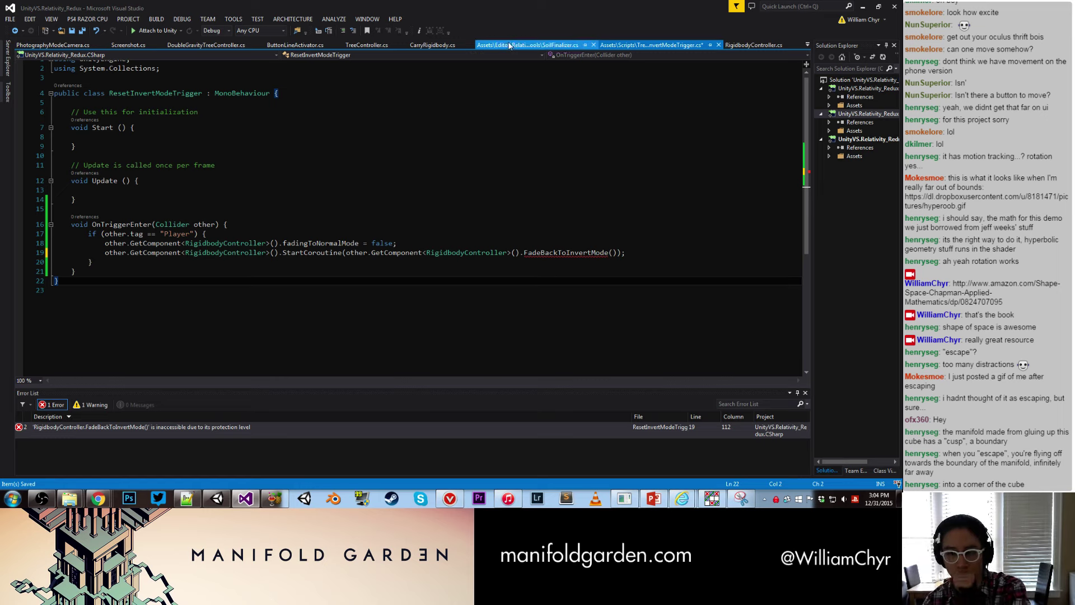
Step: Locate FadeBackToInvertMode in RigidbodyController.cs, checking its call on line 825
click(741, 44)
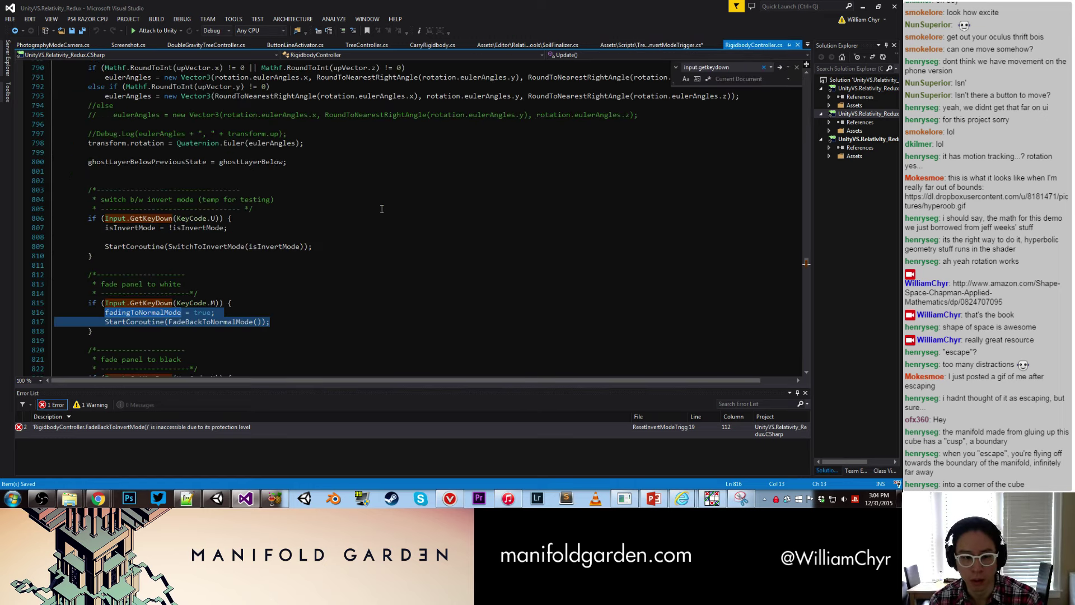
click(346, 254)
scroll(345, 258, down, 3)
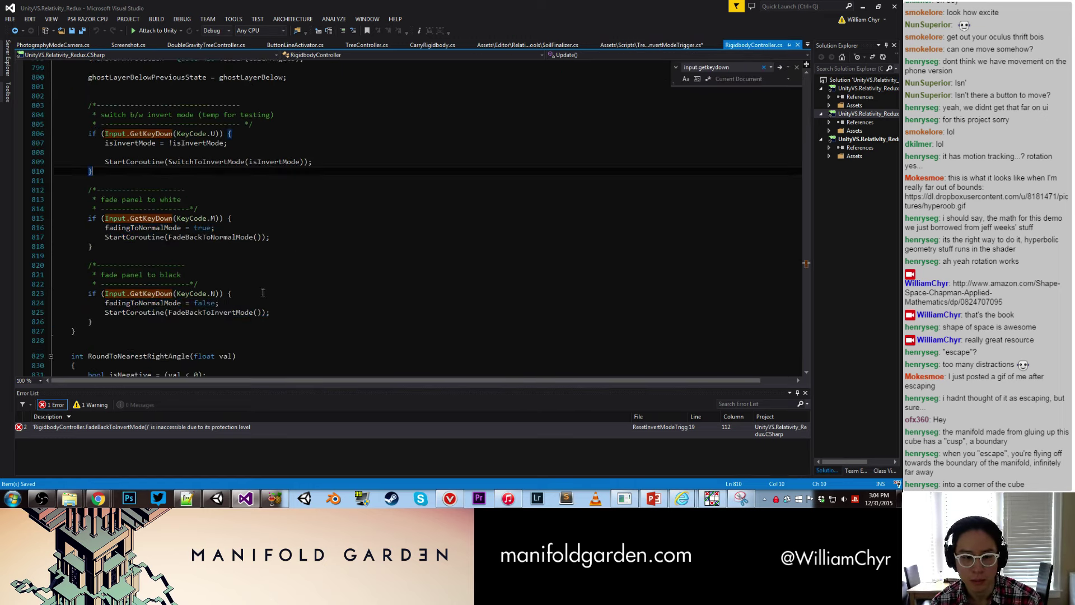
drag(168, 312, 263, 312)
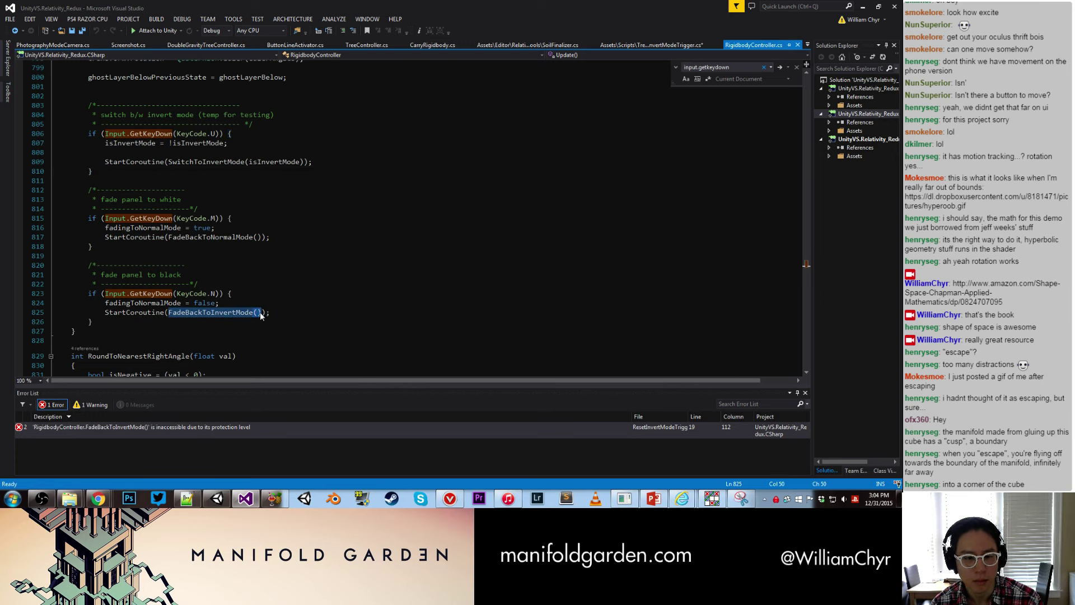
click(197, 266)
scroll(168, 263, down, 20)
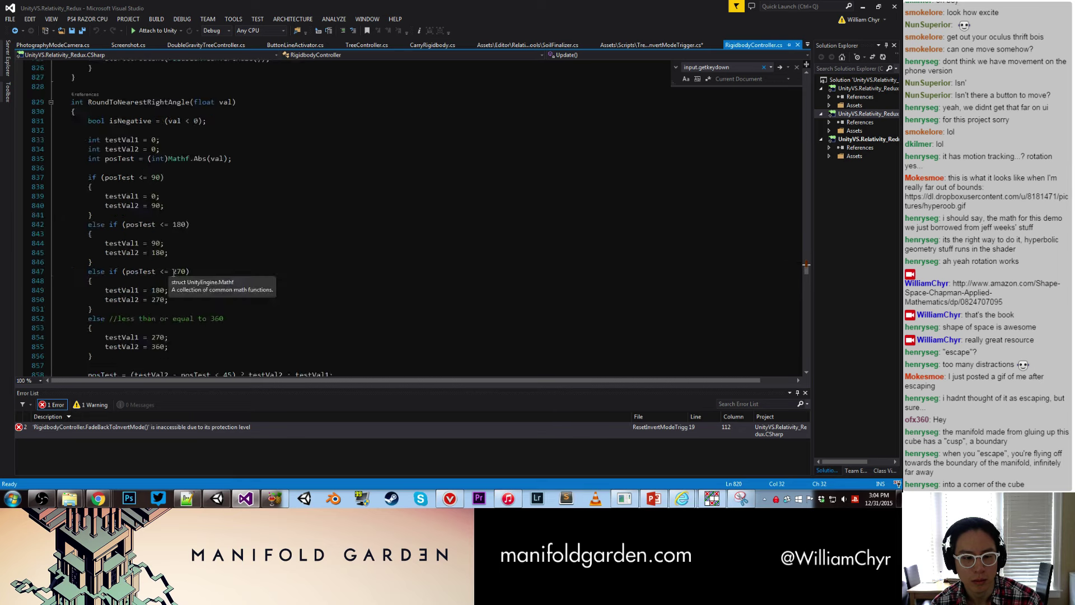
scroll(128, 263, down, 20)
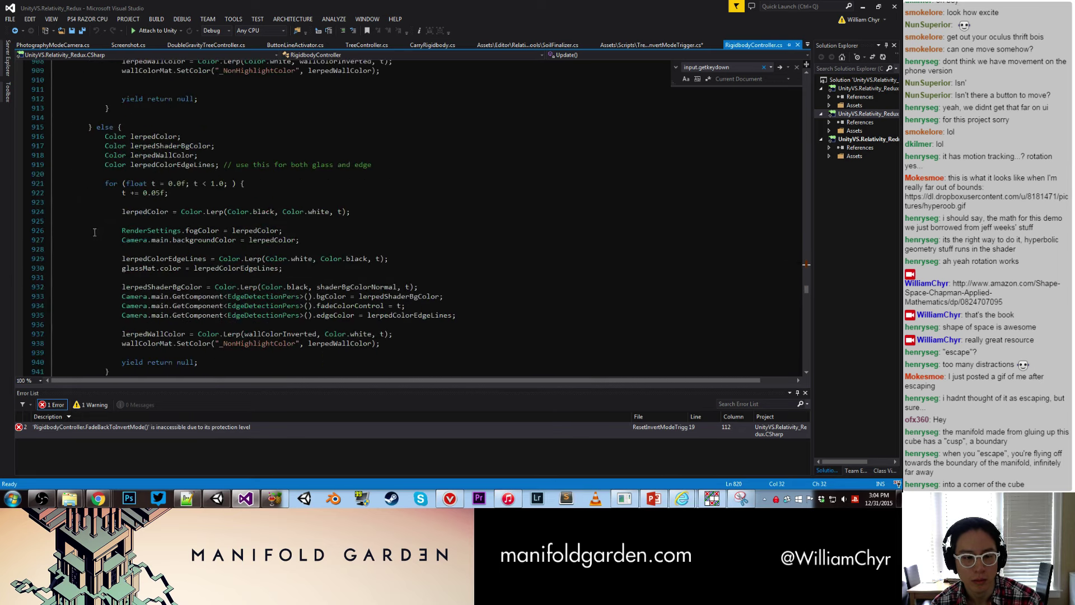
scroll(72, 246, down, 10)
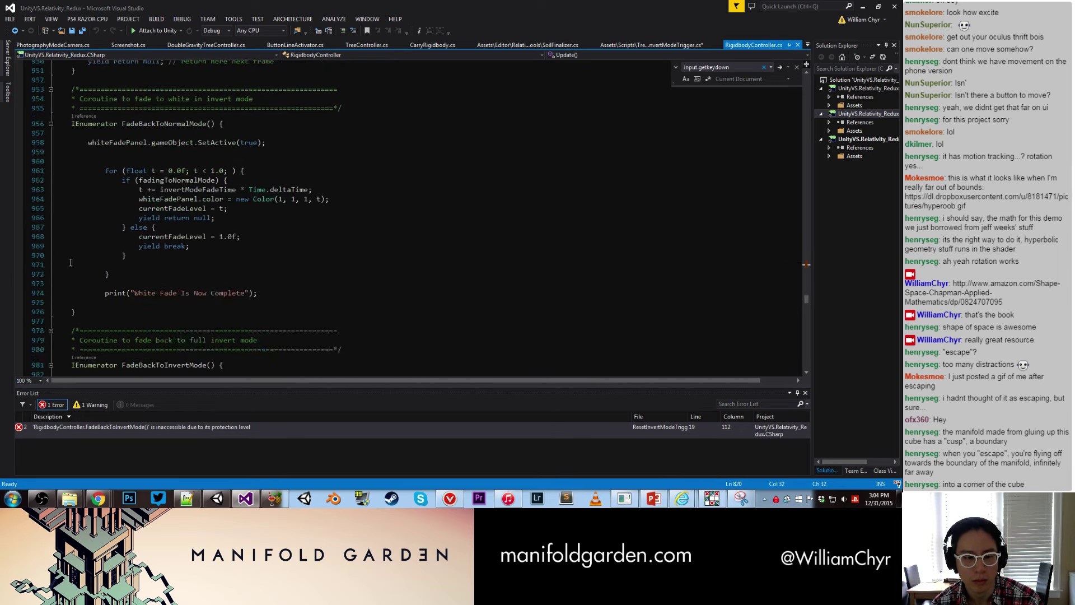
Step: Make the FadeBackToInvertMode() declaration on line 981 public and save it
click(71, 224)
text(publi)
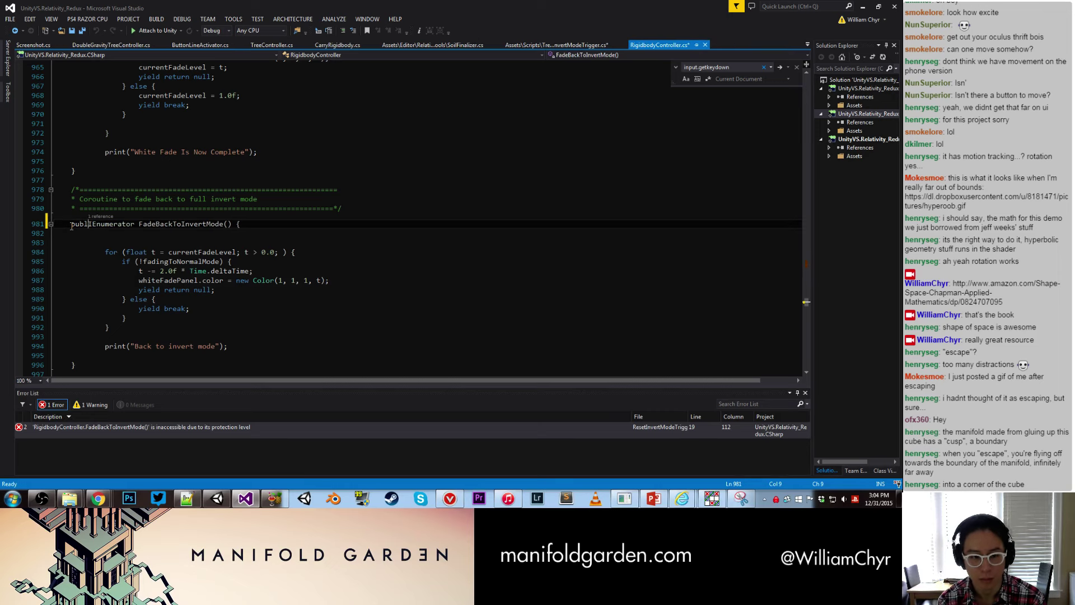
key(BackSpace)
text(c)
key(ctrl+s)
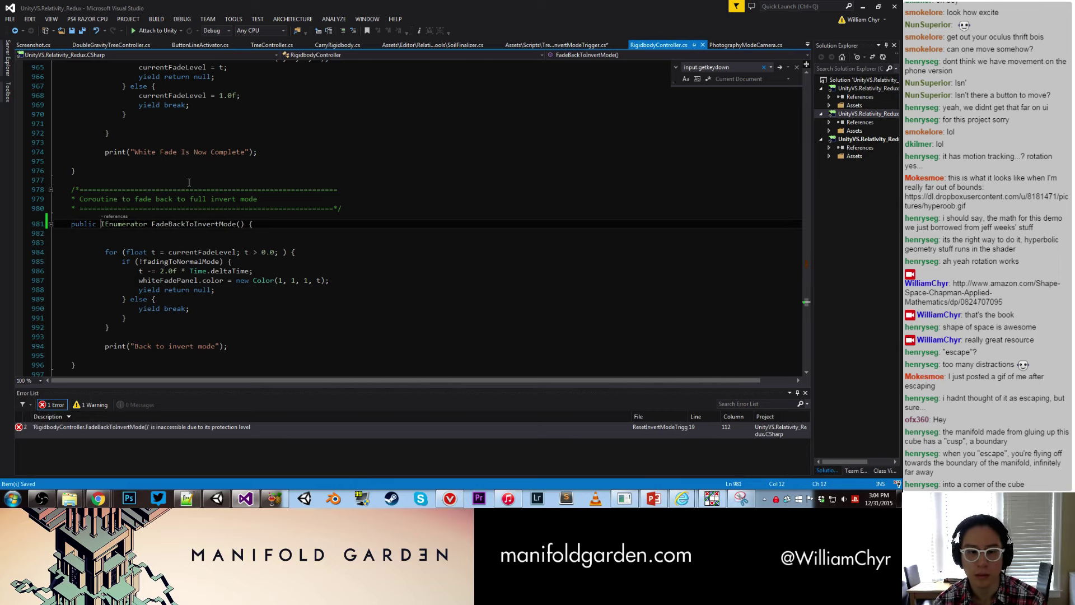
click(556, 44)
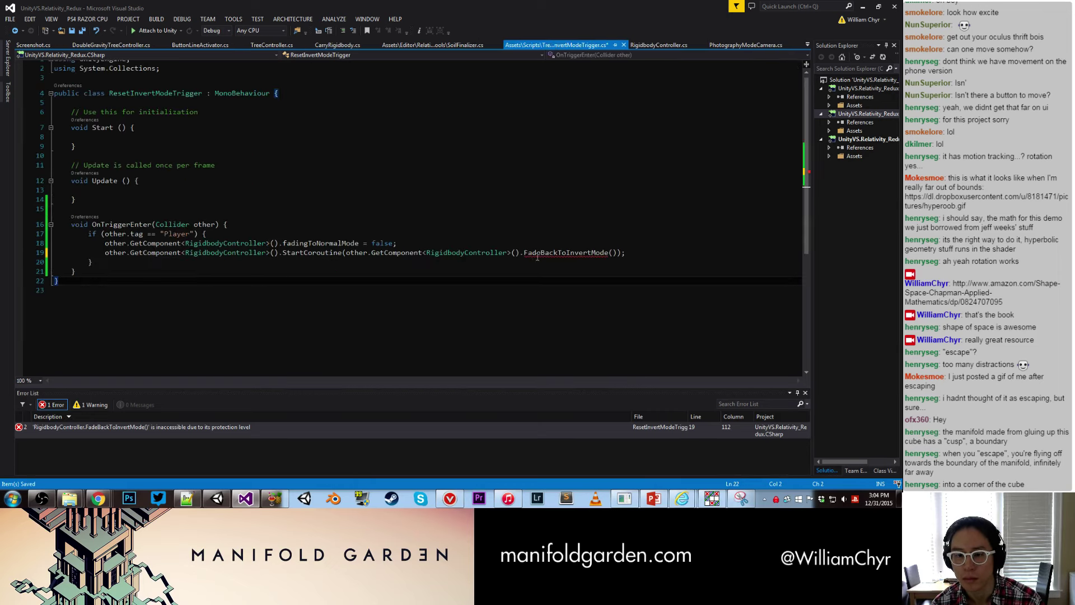
Step: Try dropping the GetComponent prefix in StartCoroutine, then undo to keep the RigidbodyController call, and return to Unity
drag(522, 253, 342, 252)
text(()
click(490, 234)
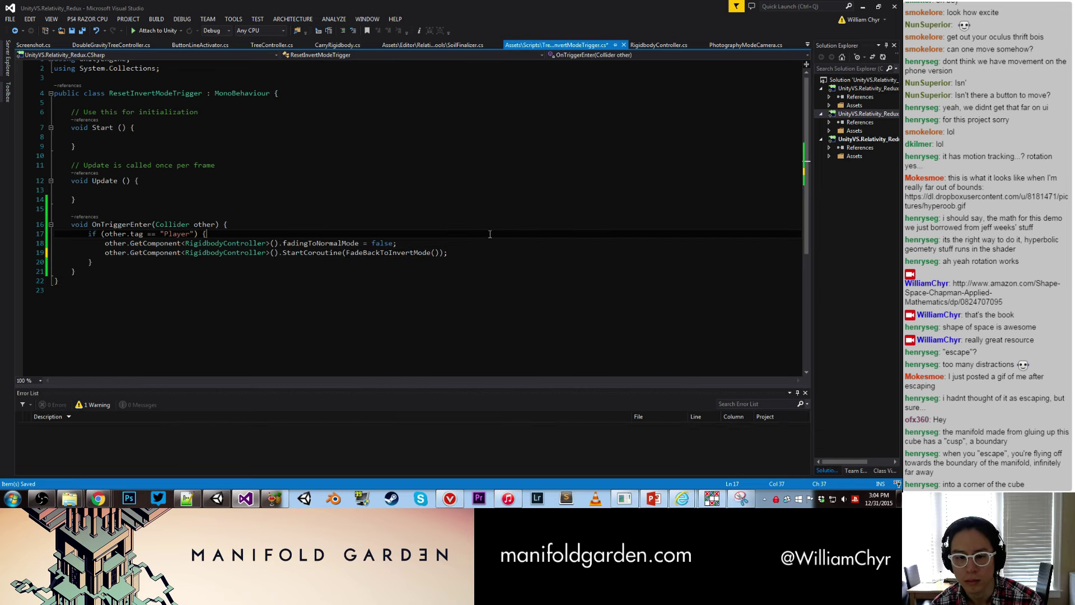
key(ctrl+s)
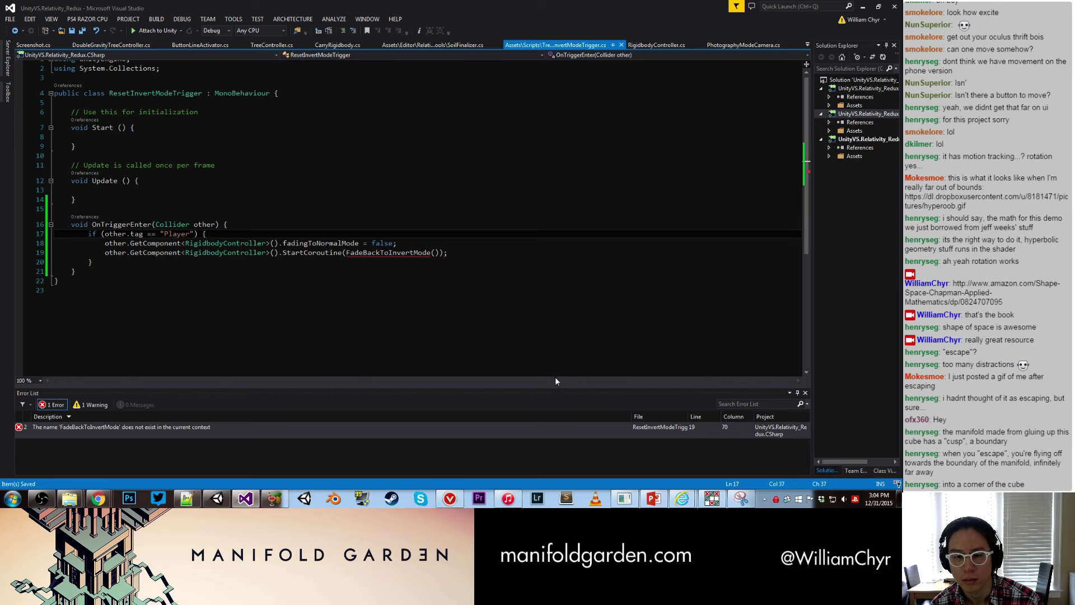
key(ctrl+z)
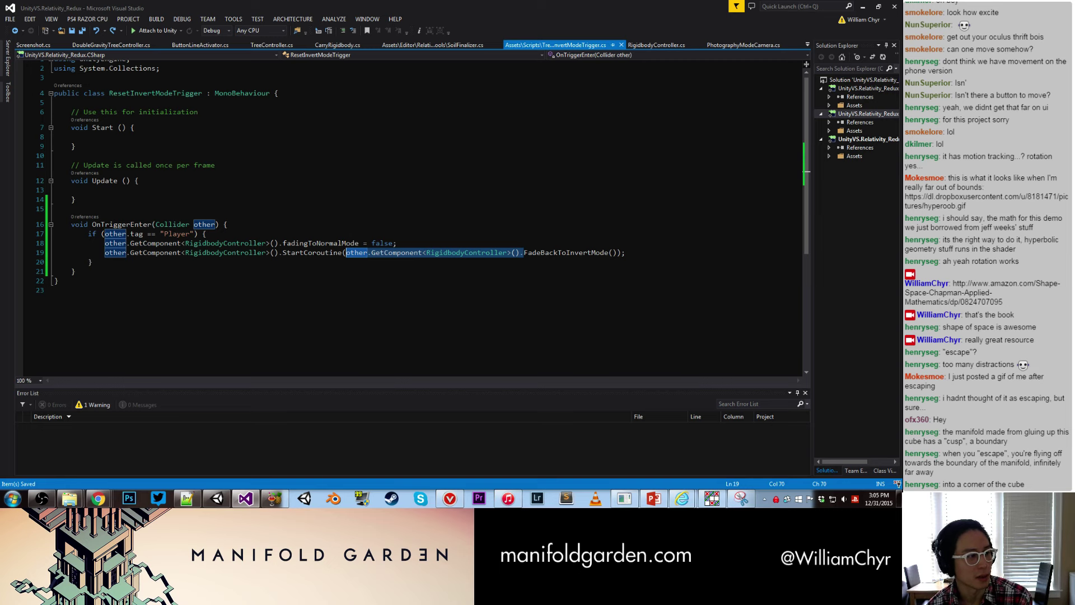
key(alt+Tab)
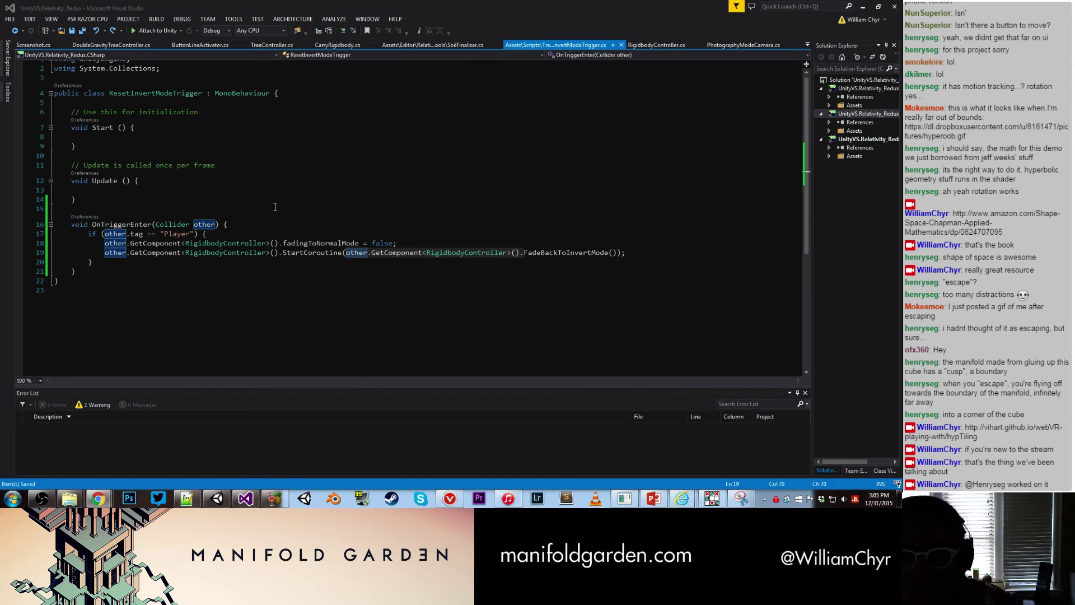
click(217, 498)
Step: Clear the RigidbodyController selection in the Hierarchy and start the level in Play mode
click(427, 238)
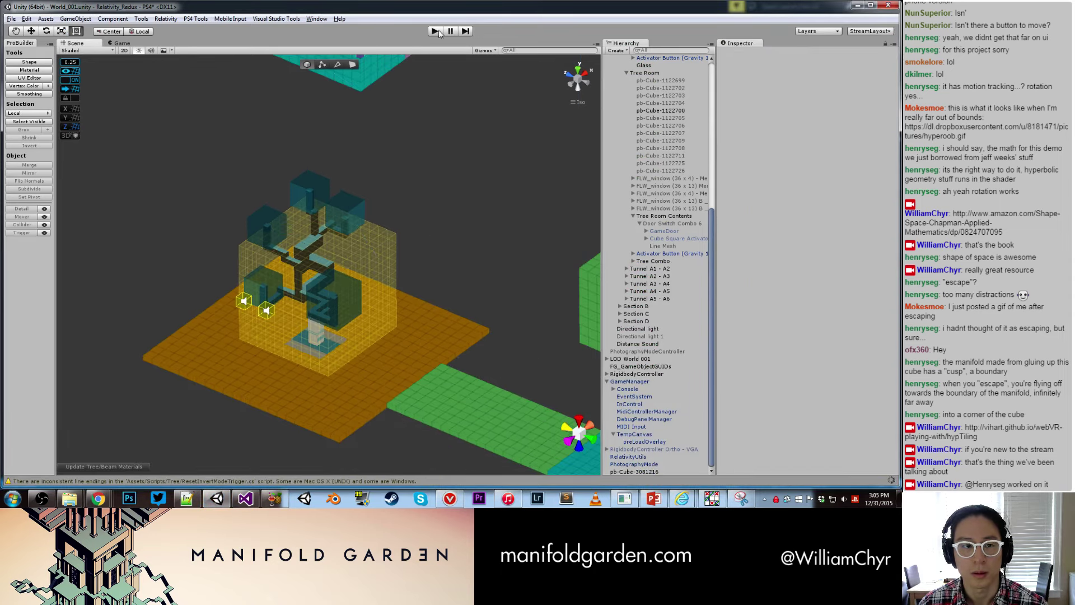
click(437, 30)
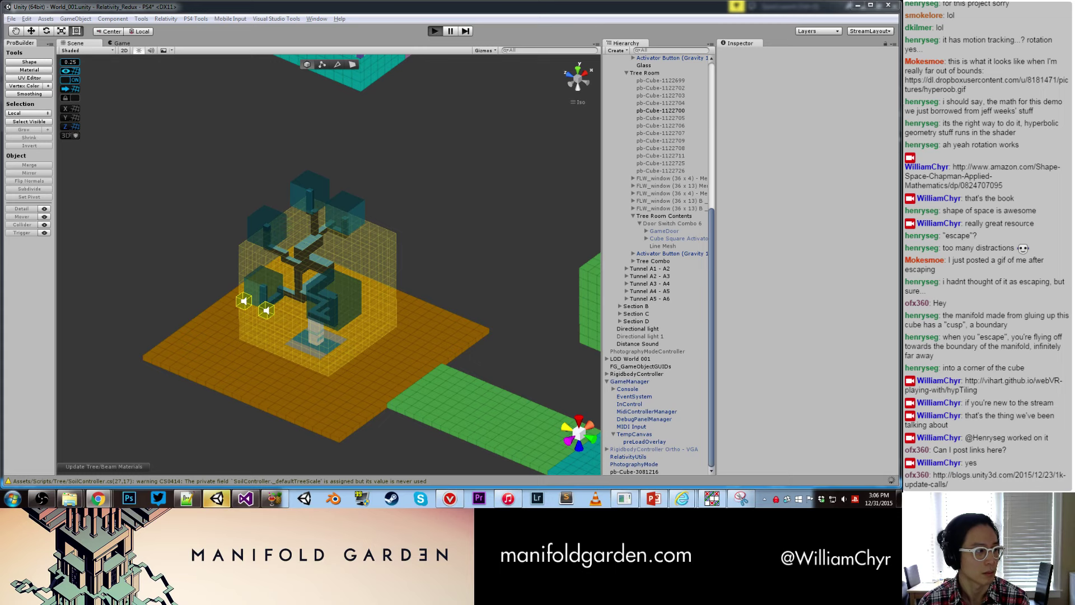
key(ctrl+p)
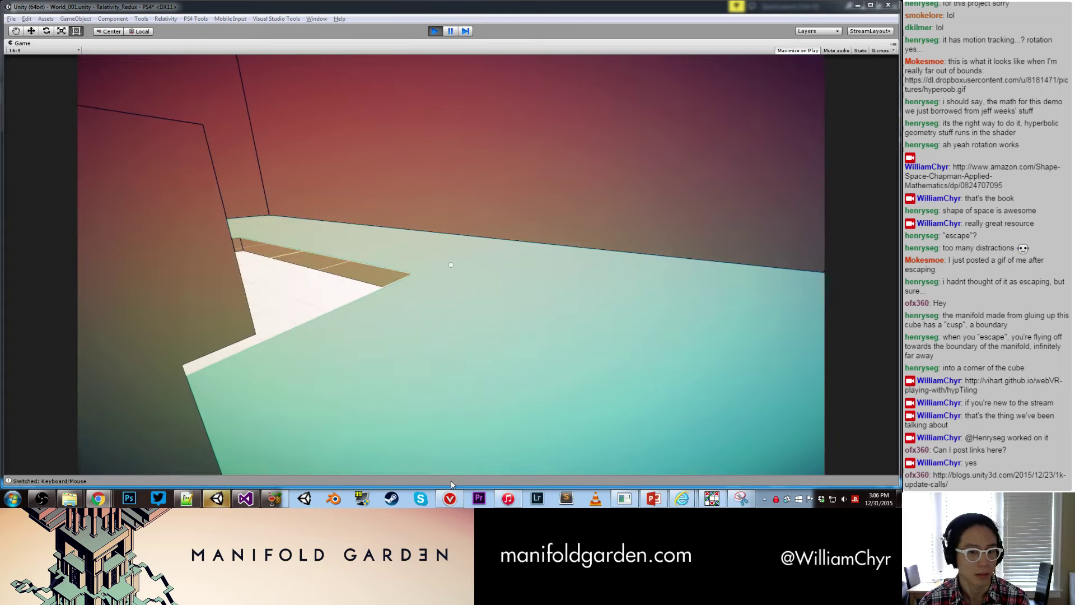
Step: Walk along the teal walkway toward the pillar and cube tree, then back away
click(357, 318)
key(d)
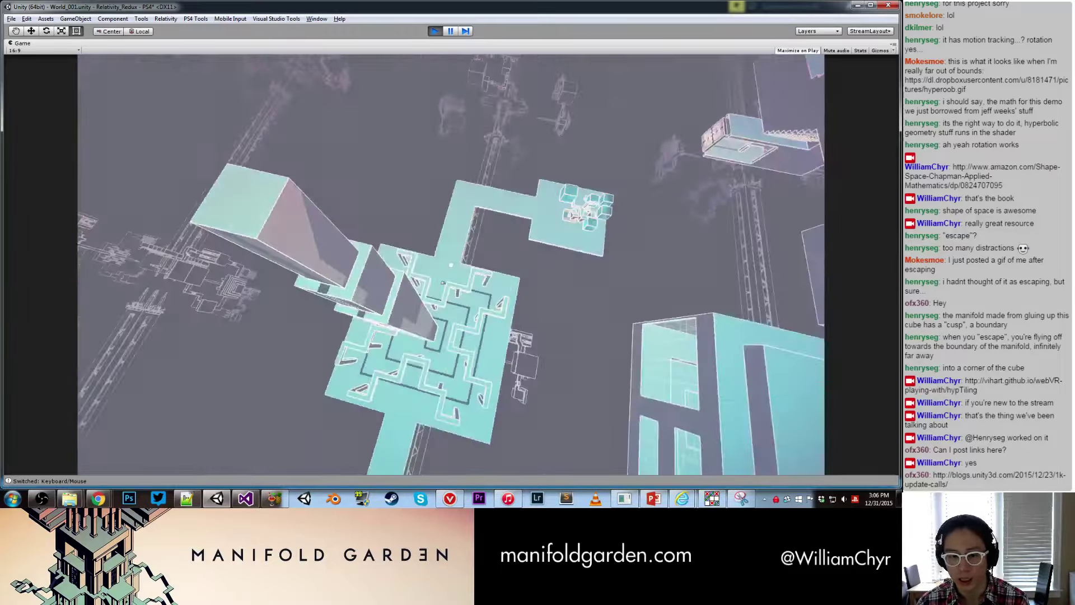
key(w)
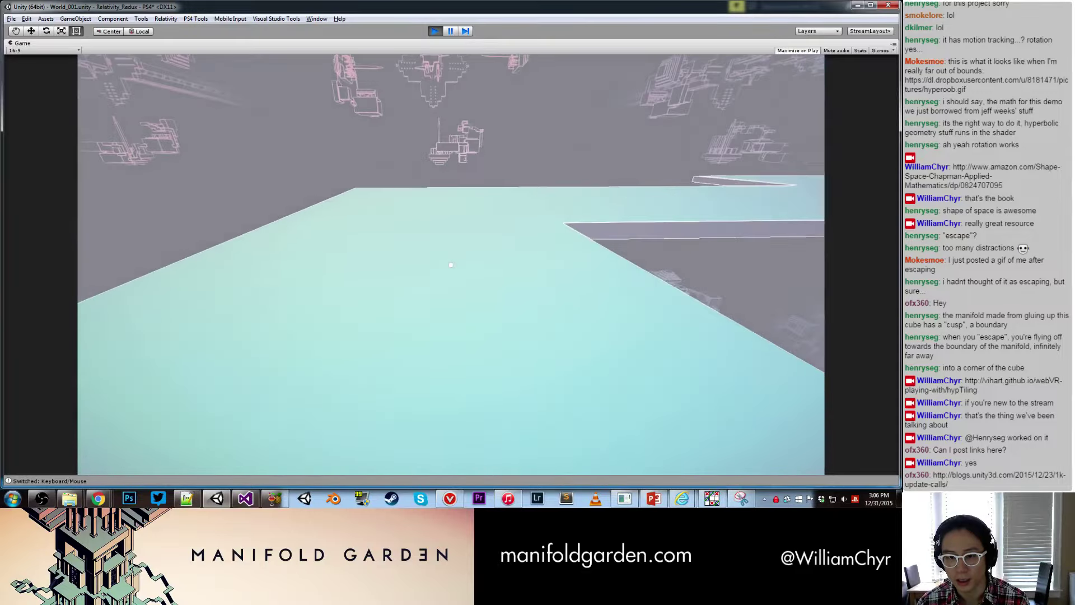
key(w)
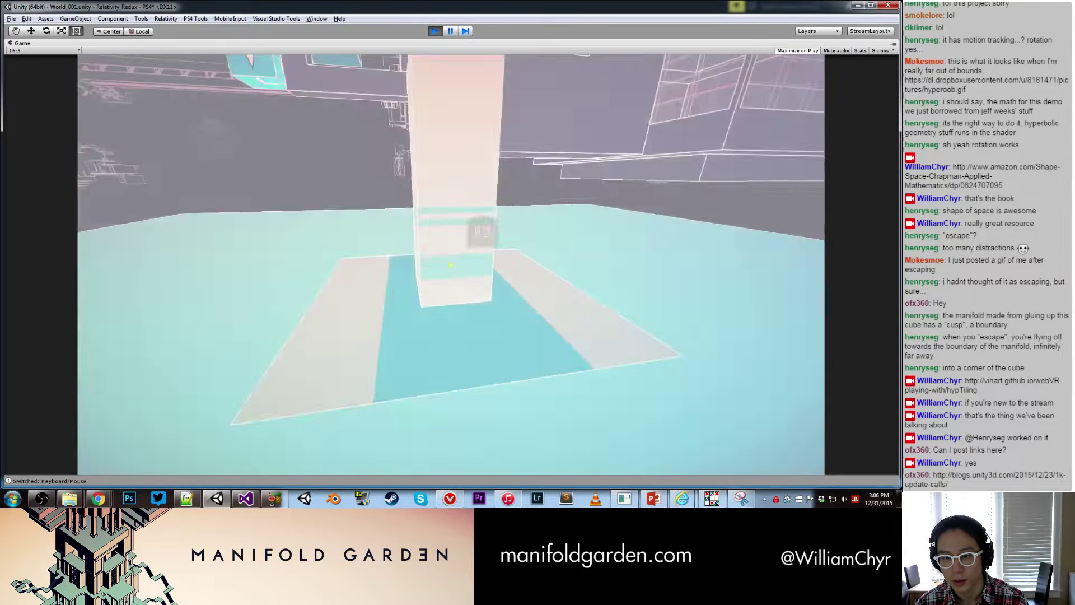
key(s)
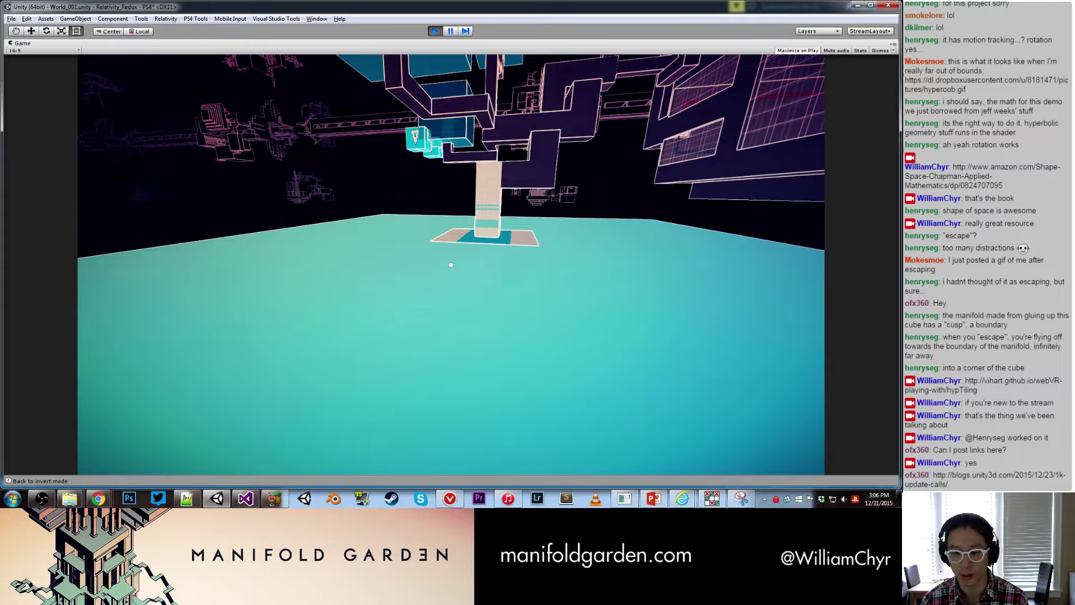
key(s)
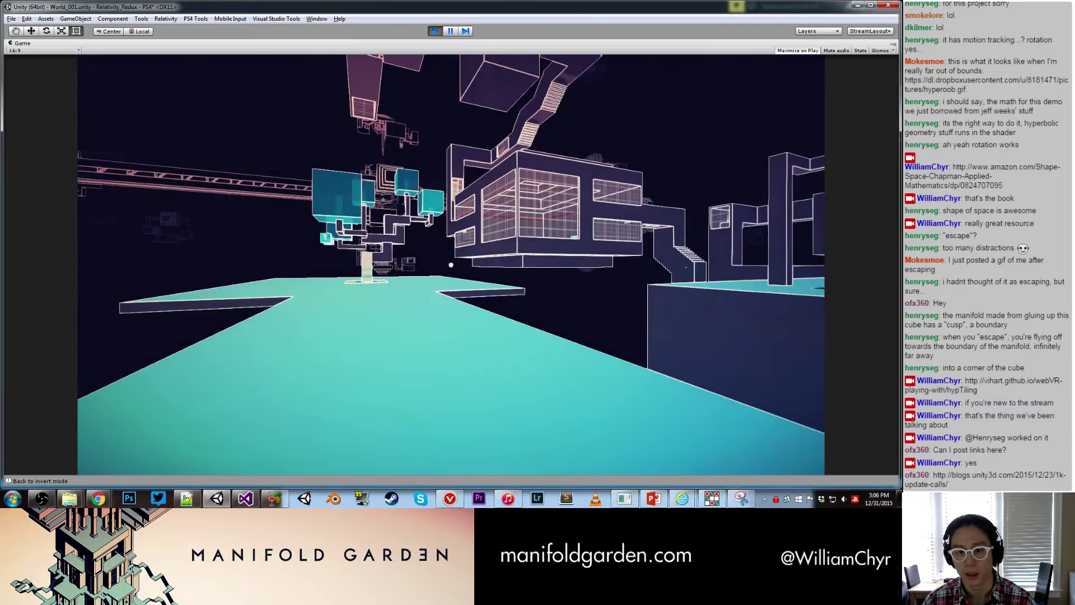
key(w)
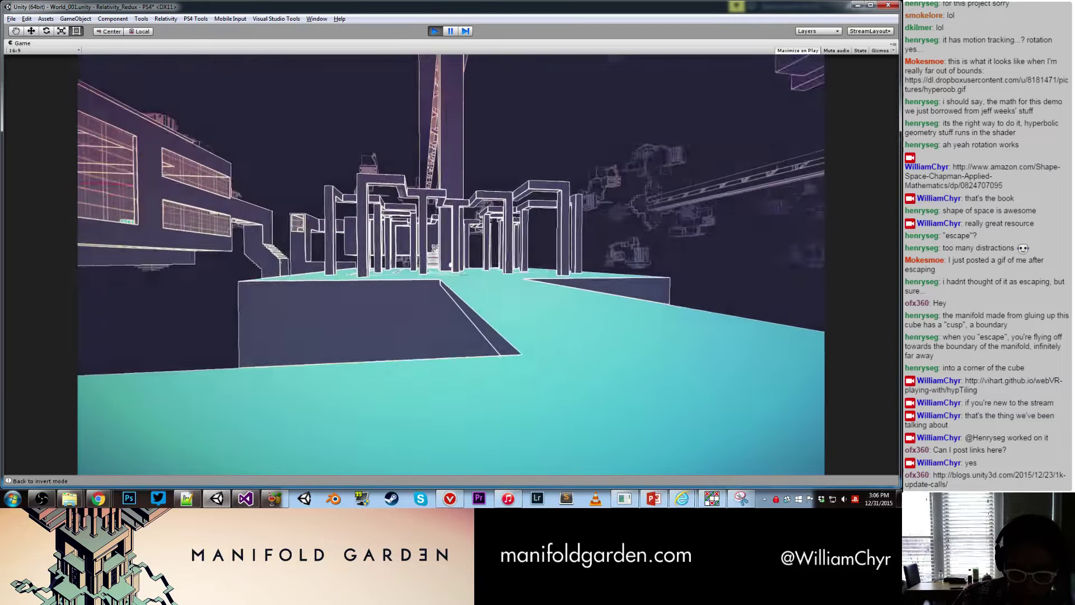
key(w)
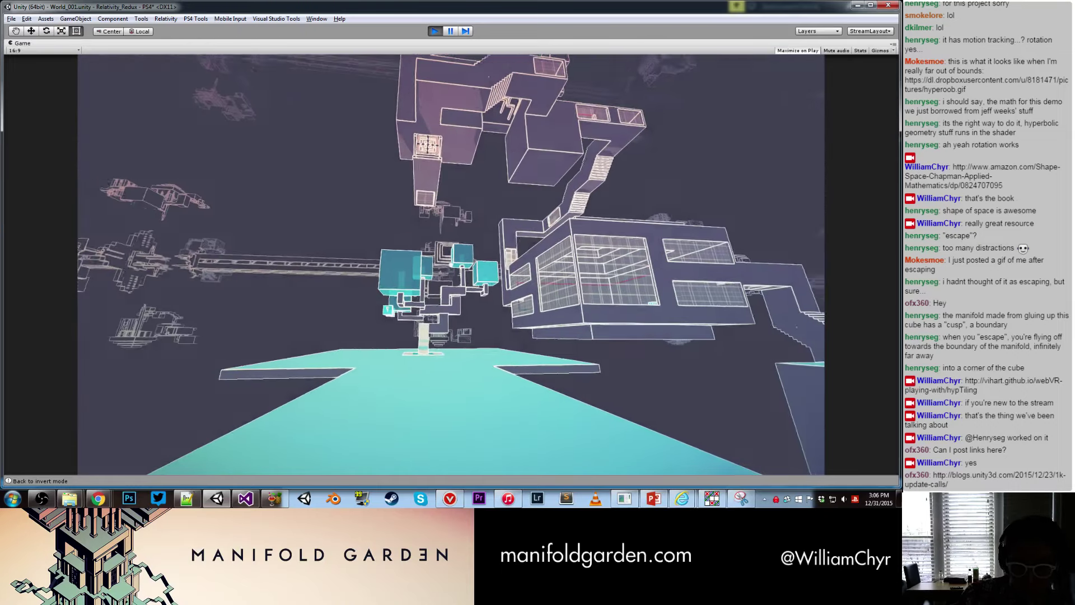
key(s)
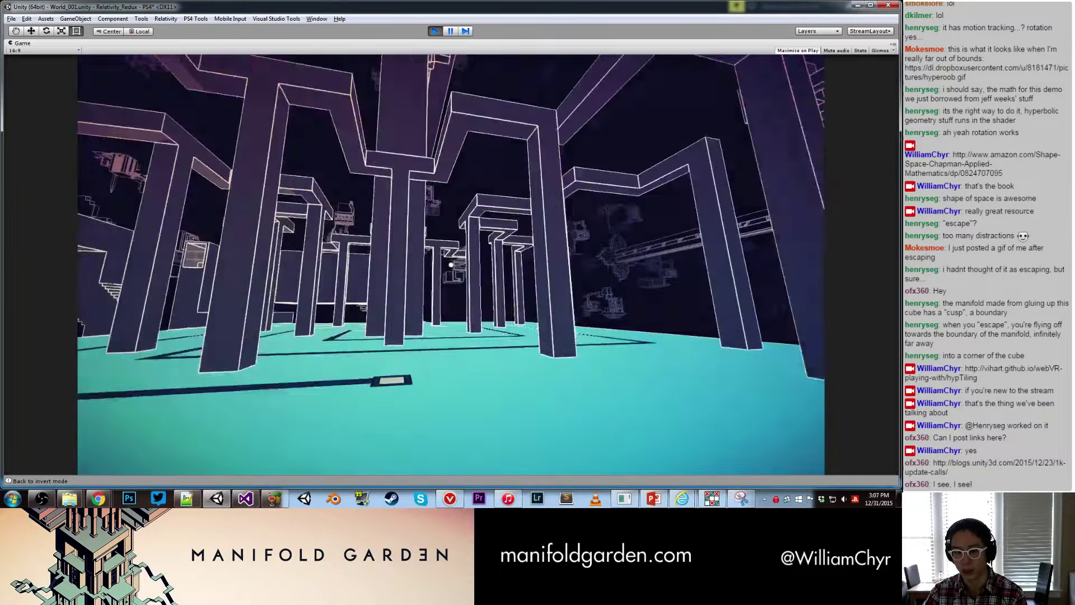
Step: Cross the cyan platform to the pale column, switching the world back to invert mode
key(w)
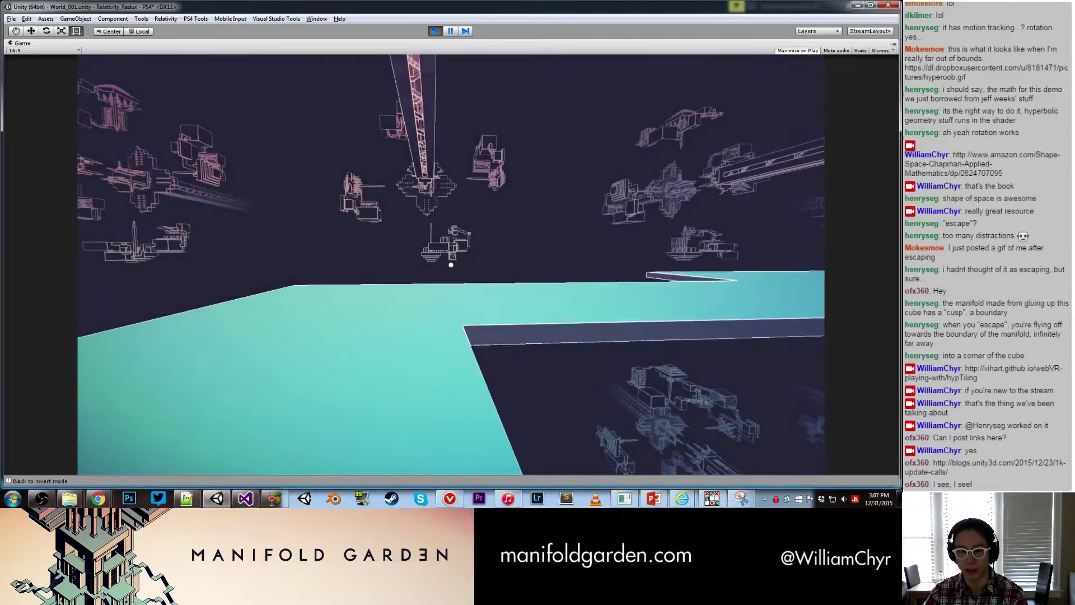
key(w)
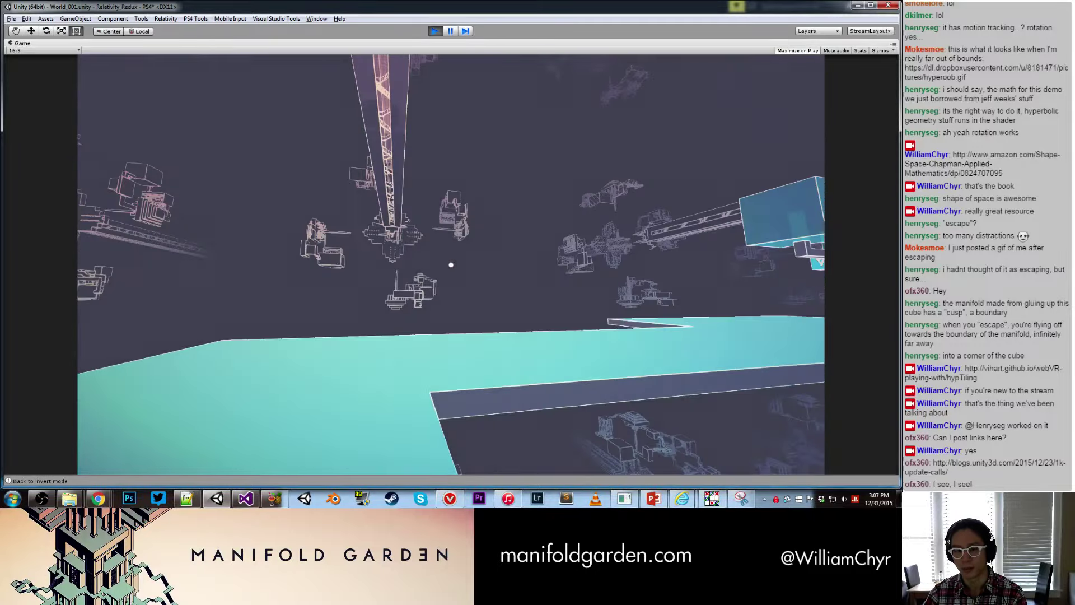
key(a)
key(a)
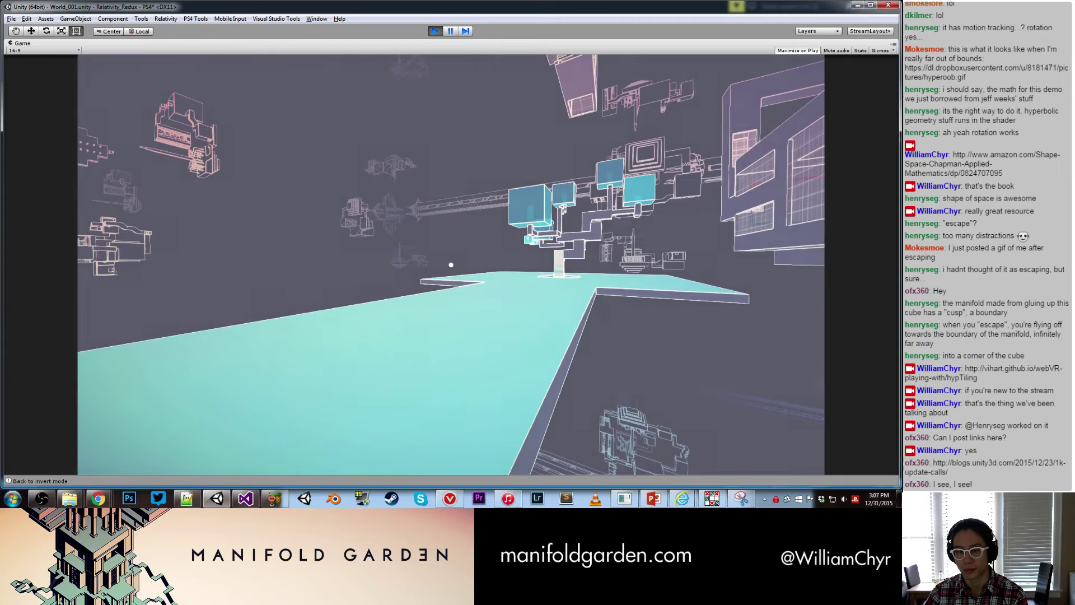
key(w)
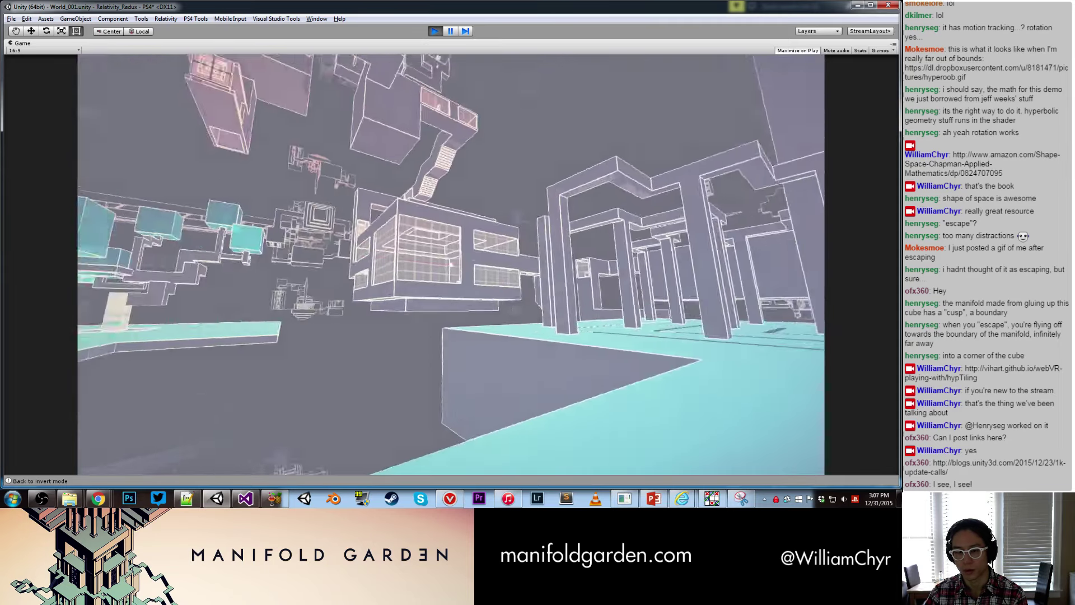
key(w)
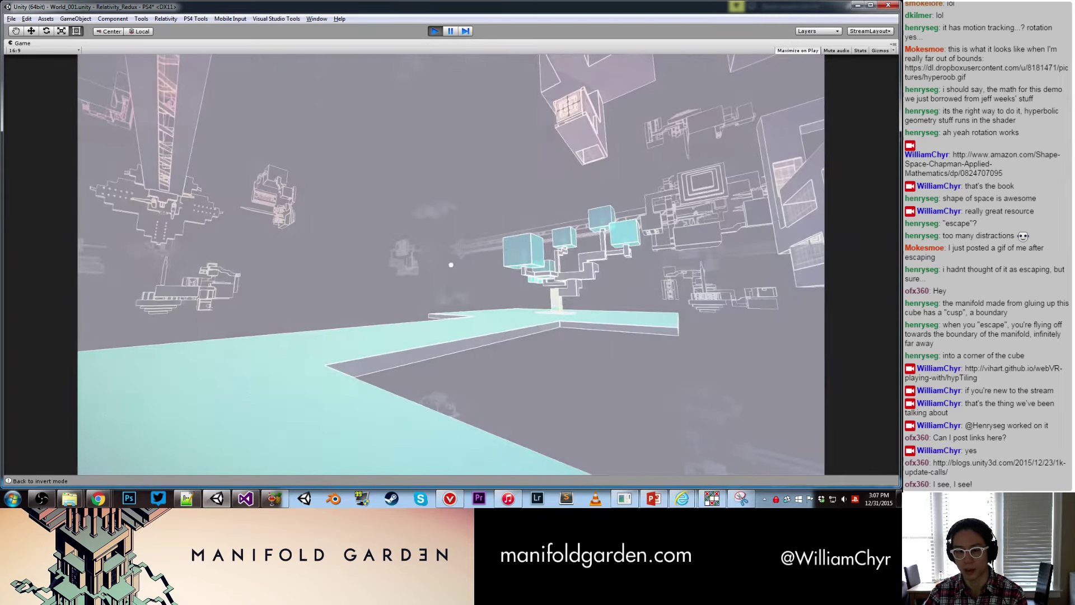
key(w)
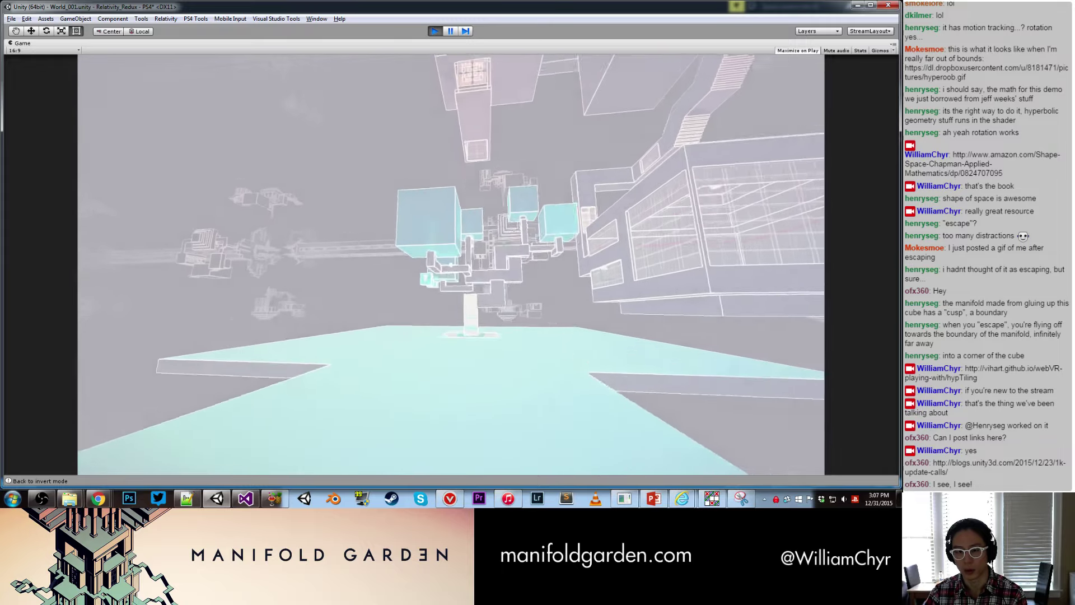
key(s)
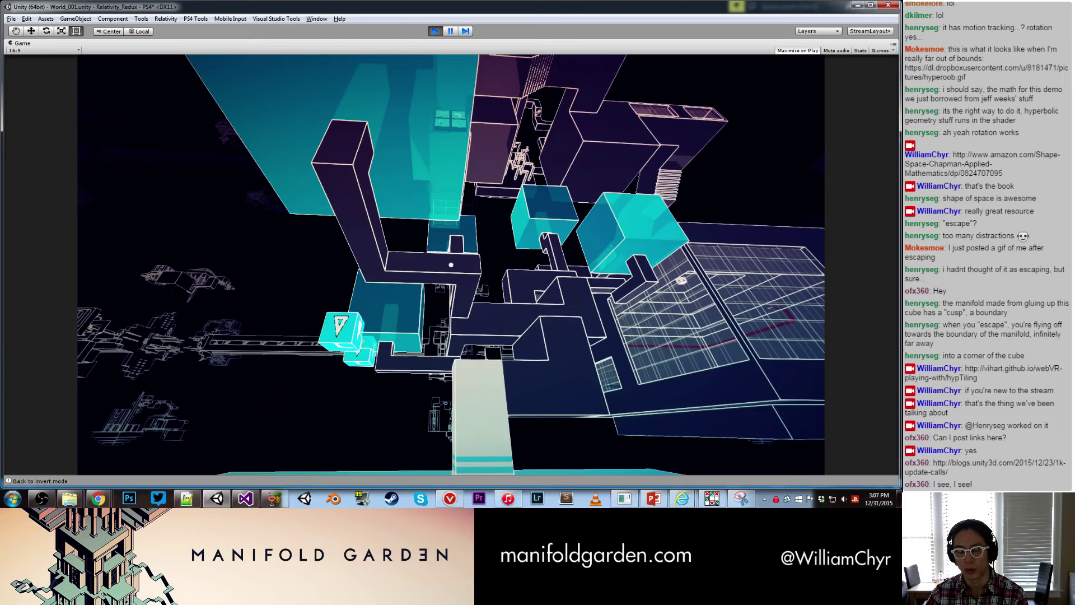
Step: Walk off the tree platform, pausing and resuming with Ctrl+Shift+P to inspect the scene
key(s)
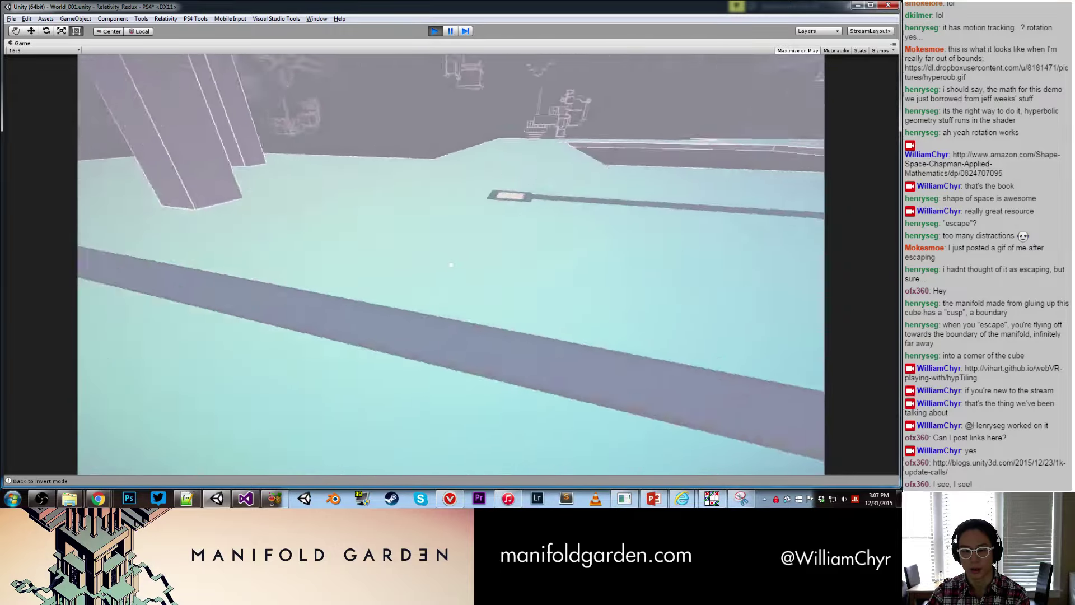
key(w)
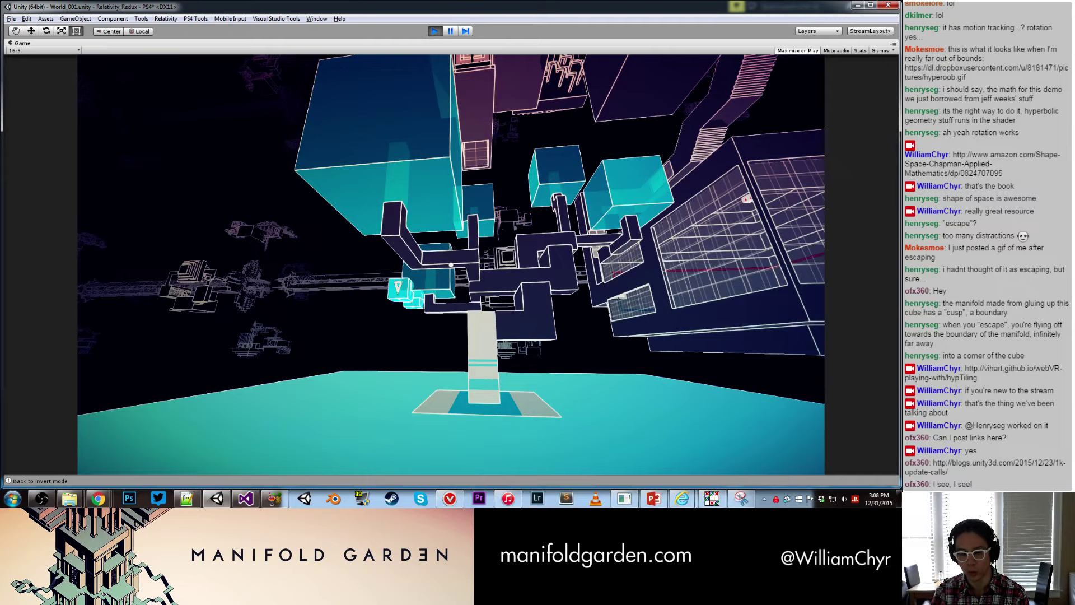
key(ctrl+shift+p)
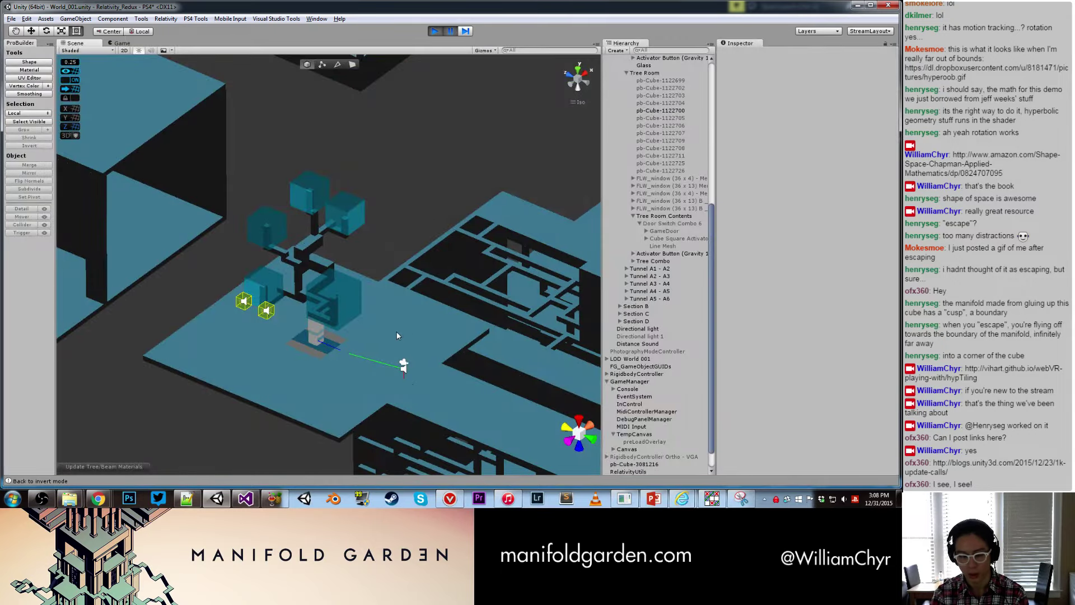
key(ctrl+shift+p)
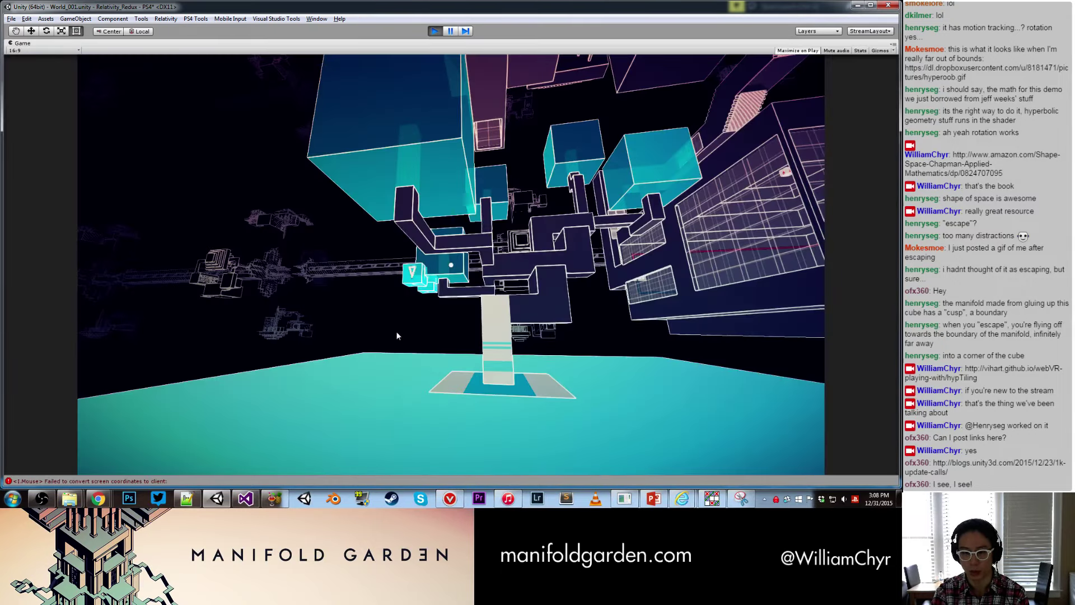
key(ctrl+shift+p)
key(ctrl+shift+p)
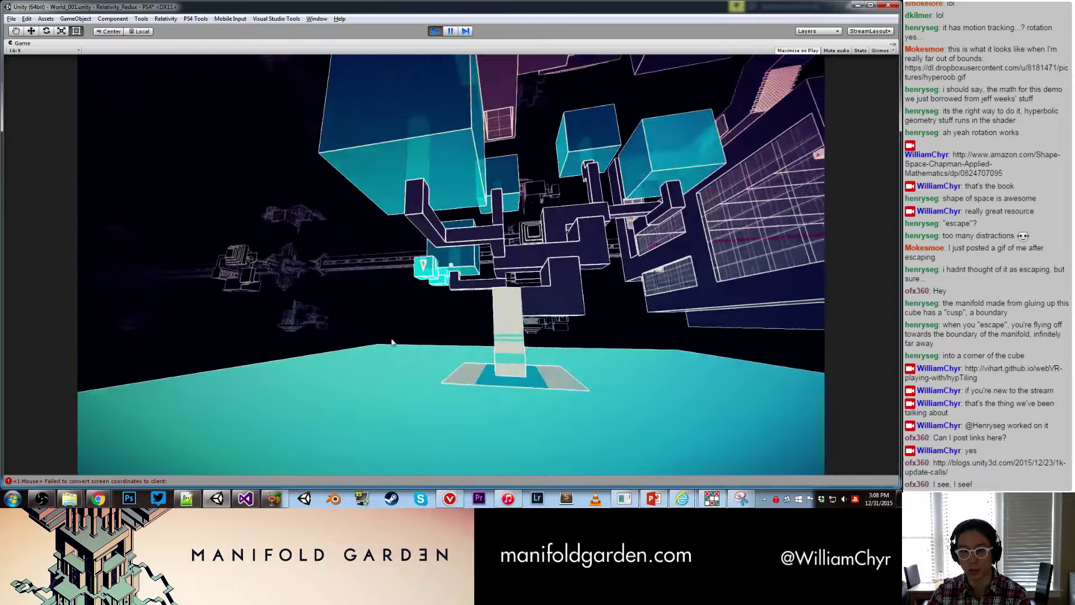
key(s)
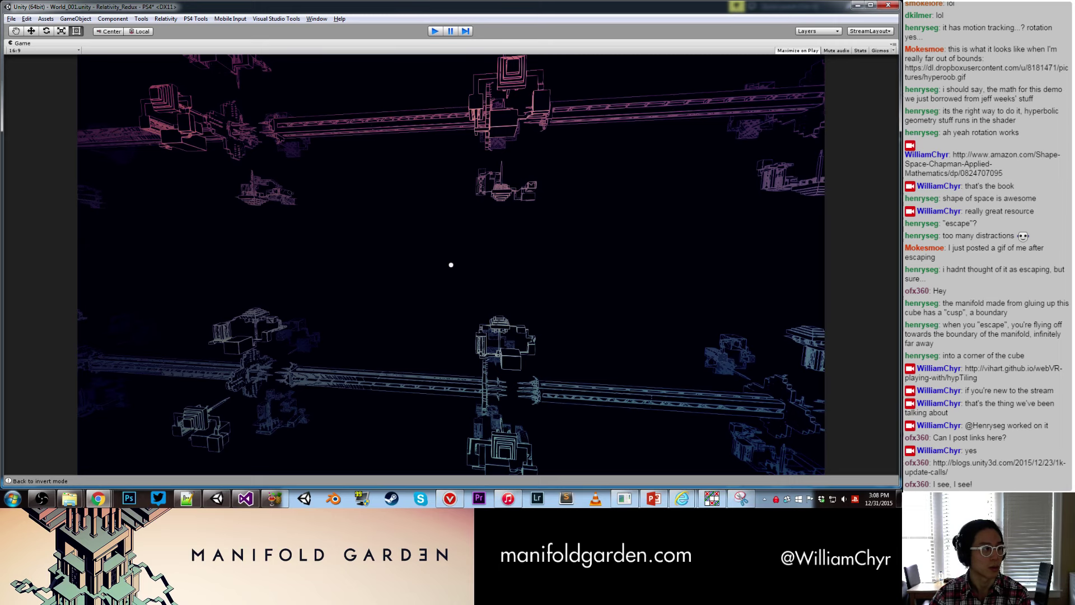
Step: Stop Play mode and open SingleGravityTreeController from the 'Tree (24x24x30) 2 Merged' object
key(ctrl+p)
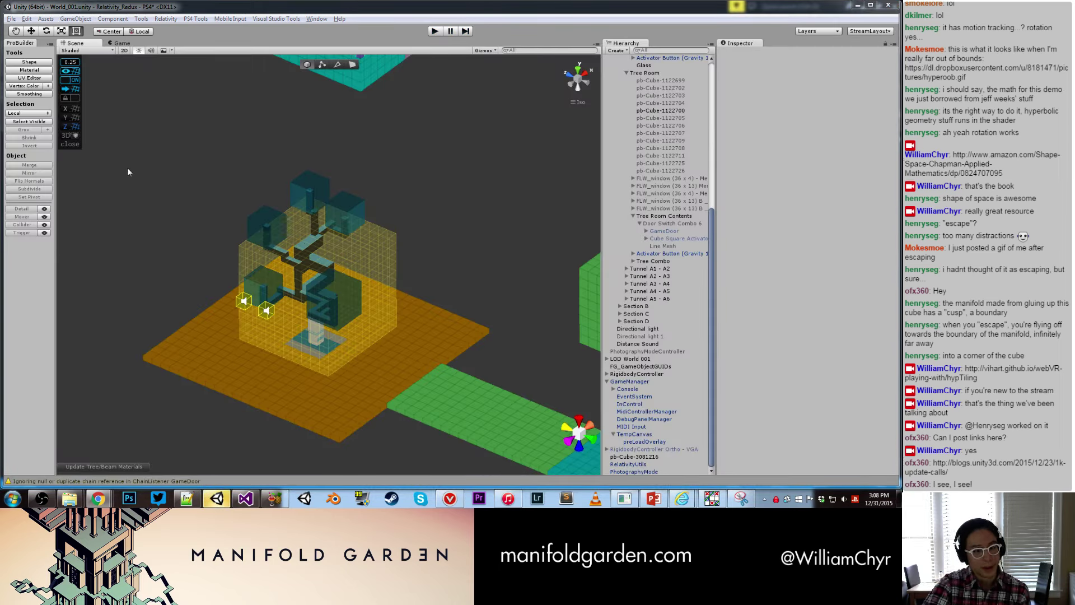
click(308, 191)
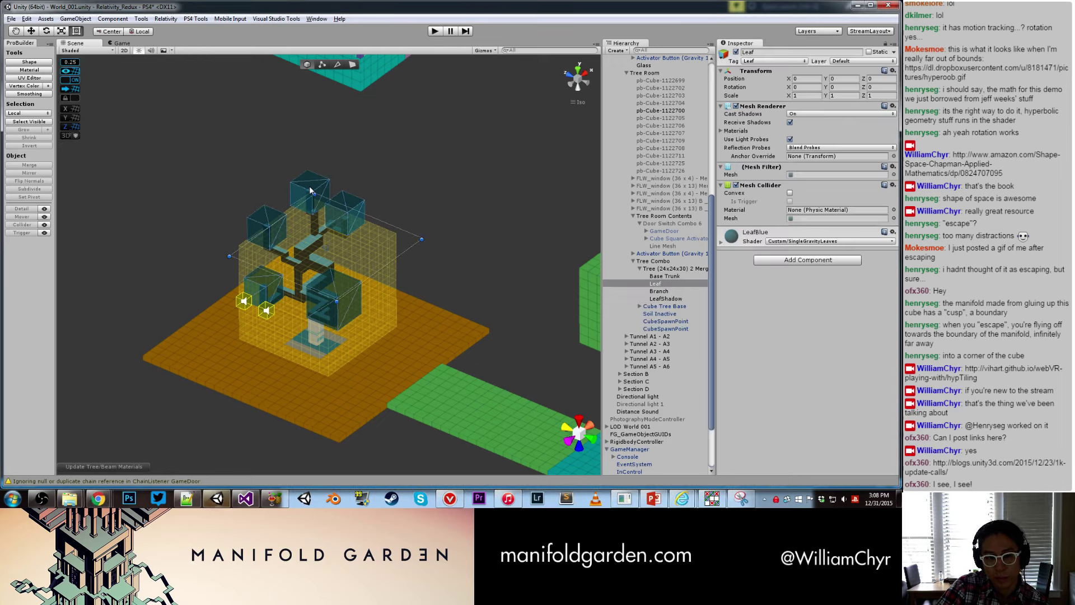
click(694, 269)
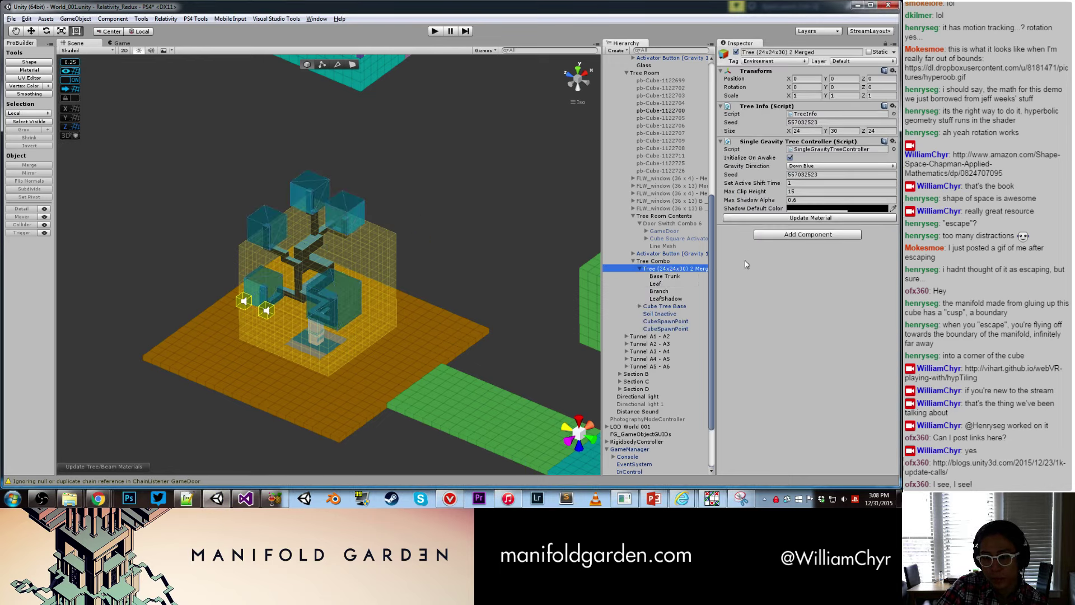
double_click(819, 150)
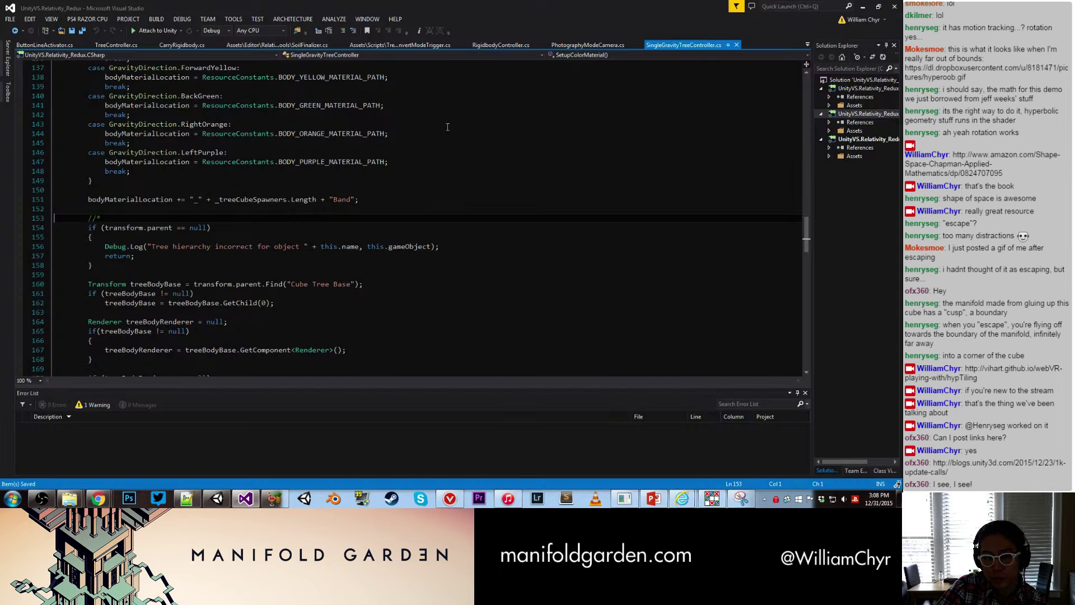
Step: Add a line-15 TO DO comment: tree leaf material should glow and sparkle during invert mode; save
scroll(320, 175, up, 15)
scroll(320, 175, up, 20)
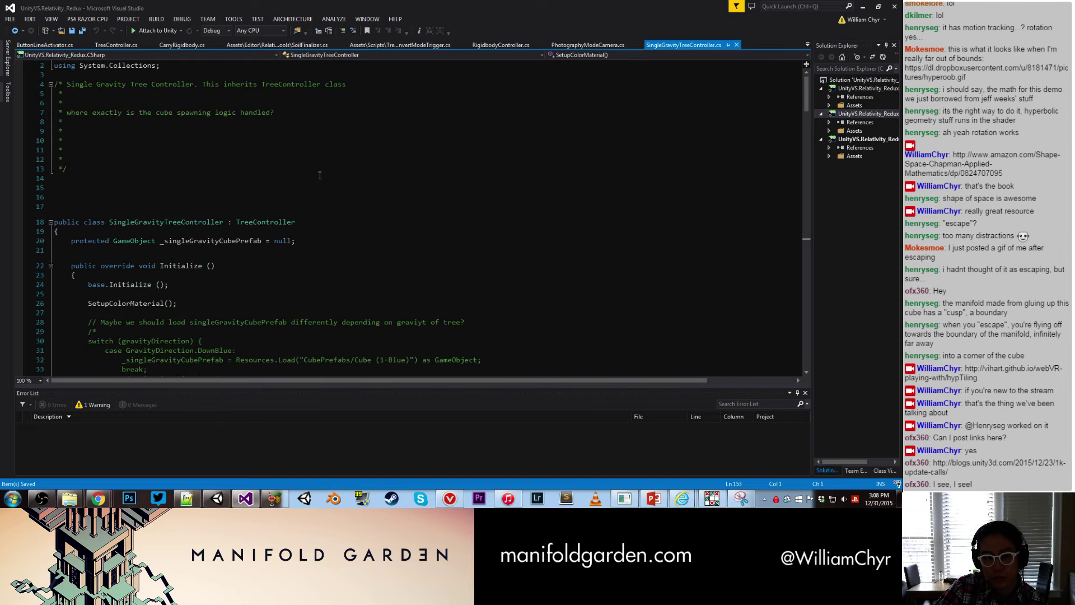
click(235, 159)
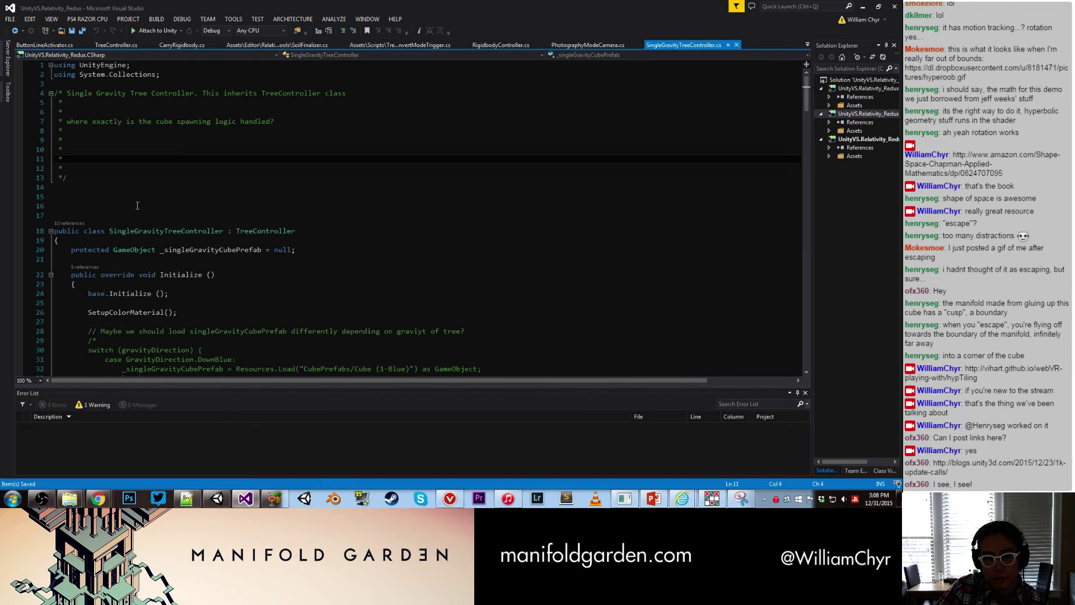
click(108, 198)
text(// TO DO: tre)
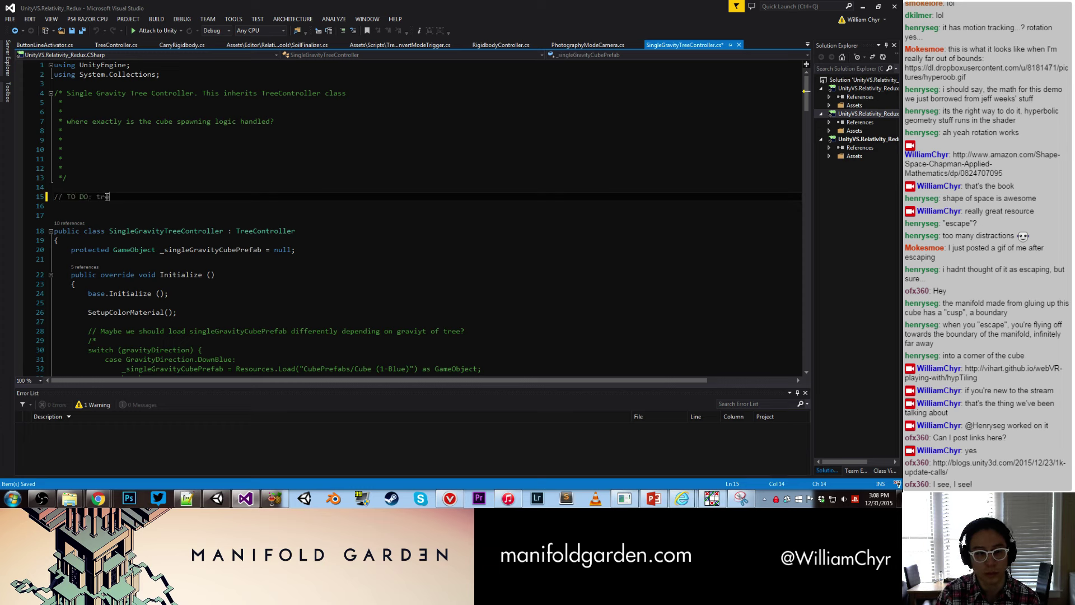
text(e leaf material should glow and sparkle (?) during invert mode to let player know they can)
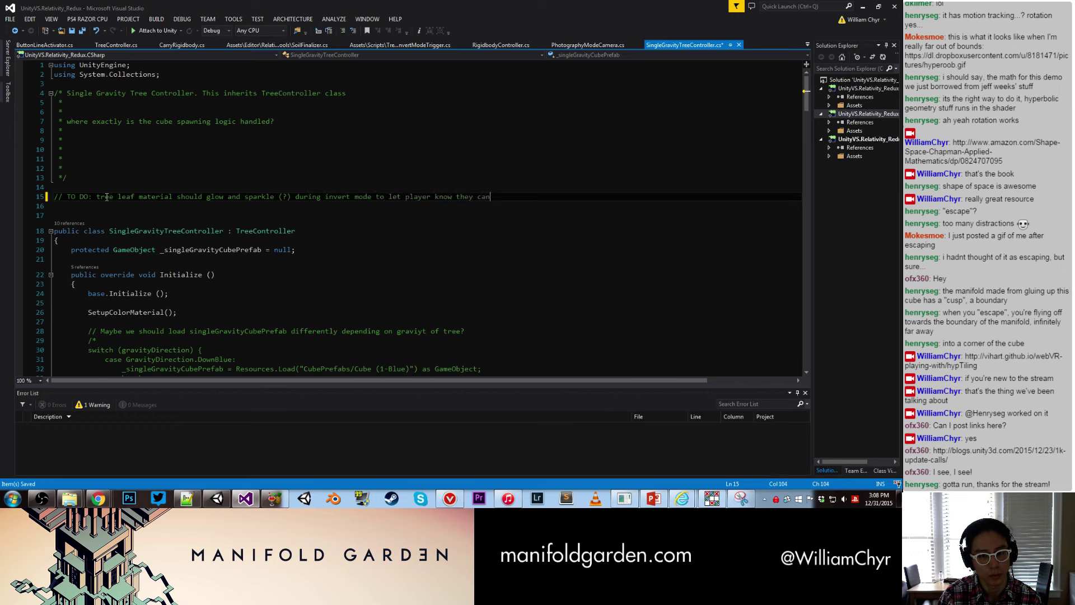
text(charge" there.)
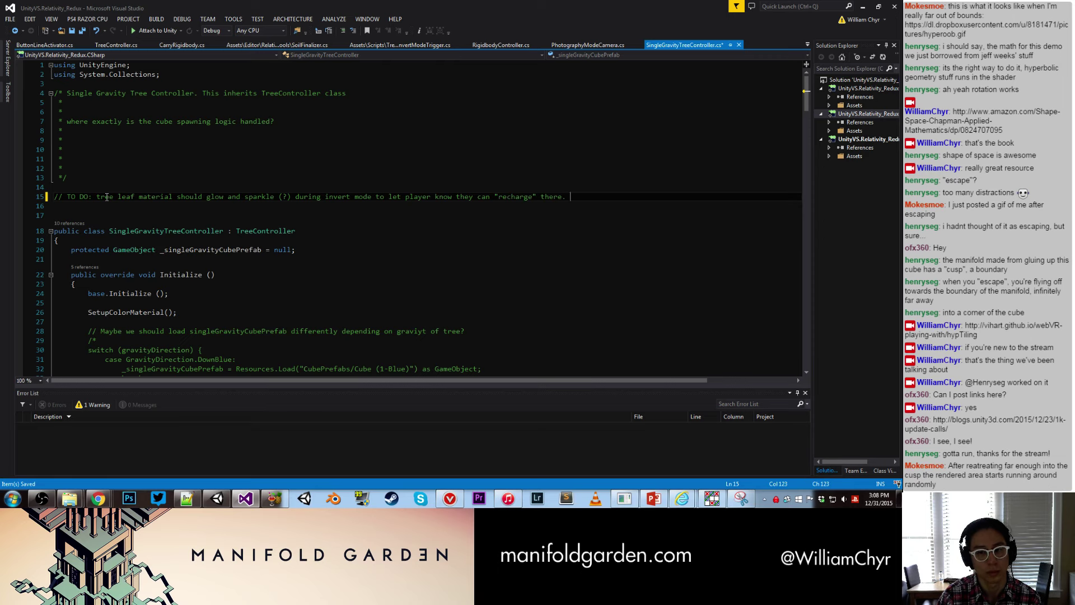
key(ctrl+s)
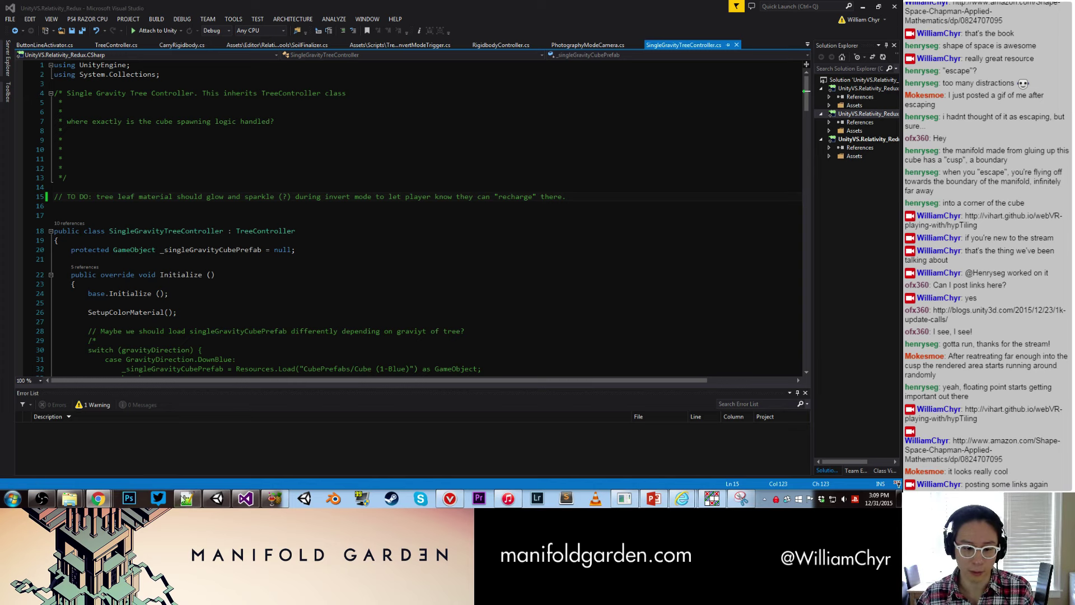
Step: Switch back to Unity, deselect the tree, and run the level in Play mode again
click(213, 500)
click(477, 297)
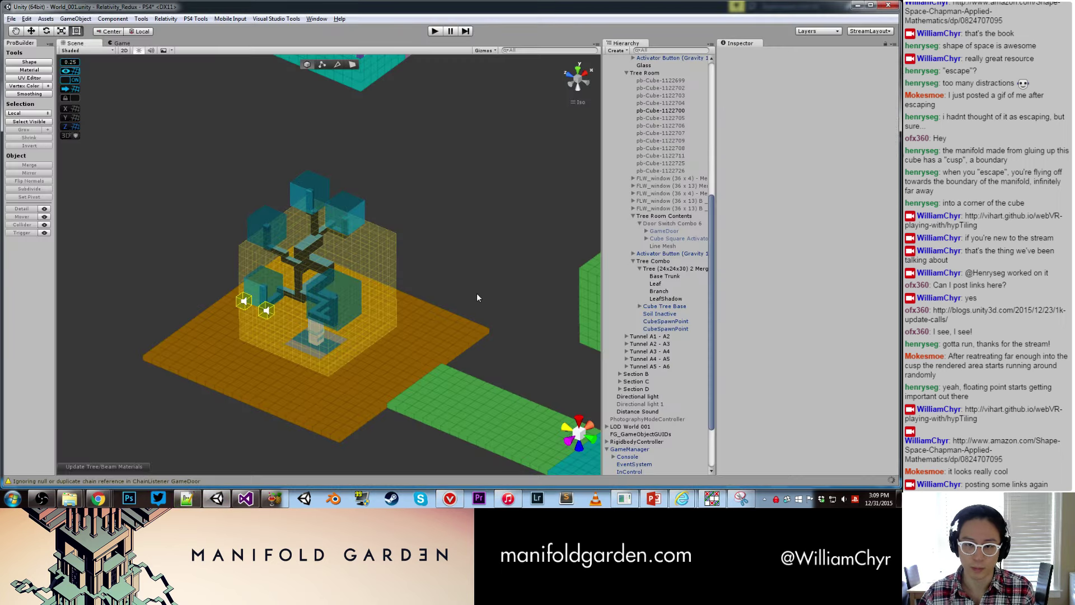
key(ctrl+p)
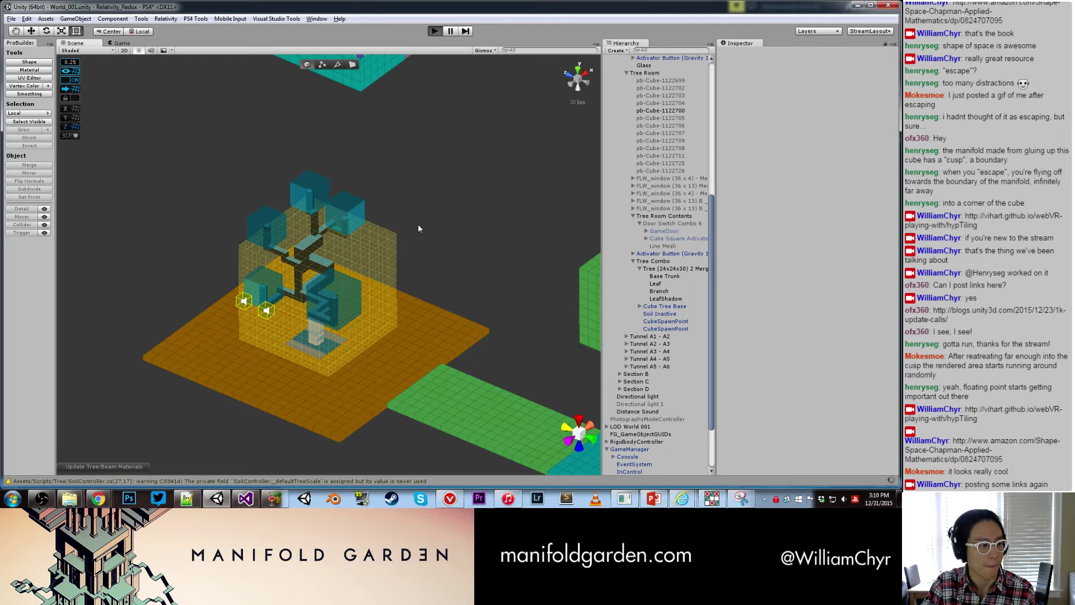
key(ctrl+p)
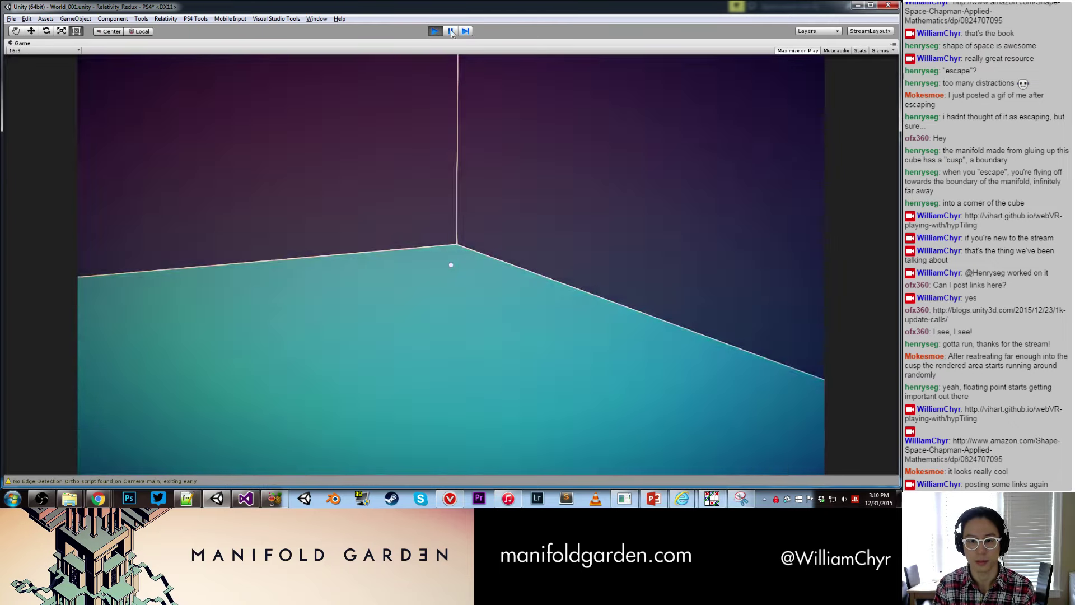
Step: Walk to the block, activate it to invert the world, and continue until 'White Fade Is Now Complete'
key(w)
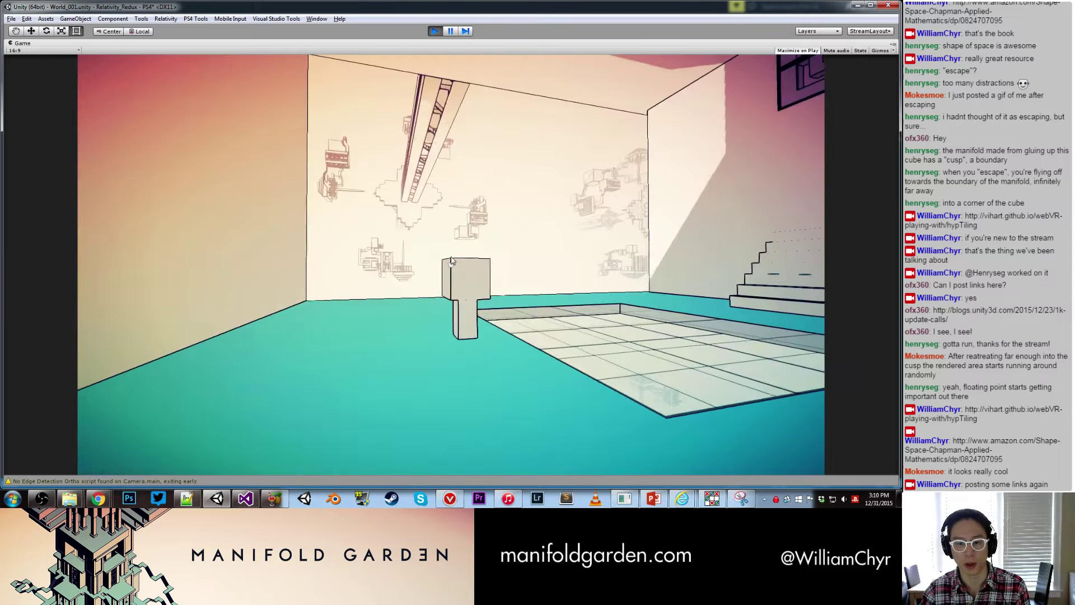
key(w)
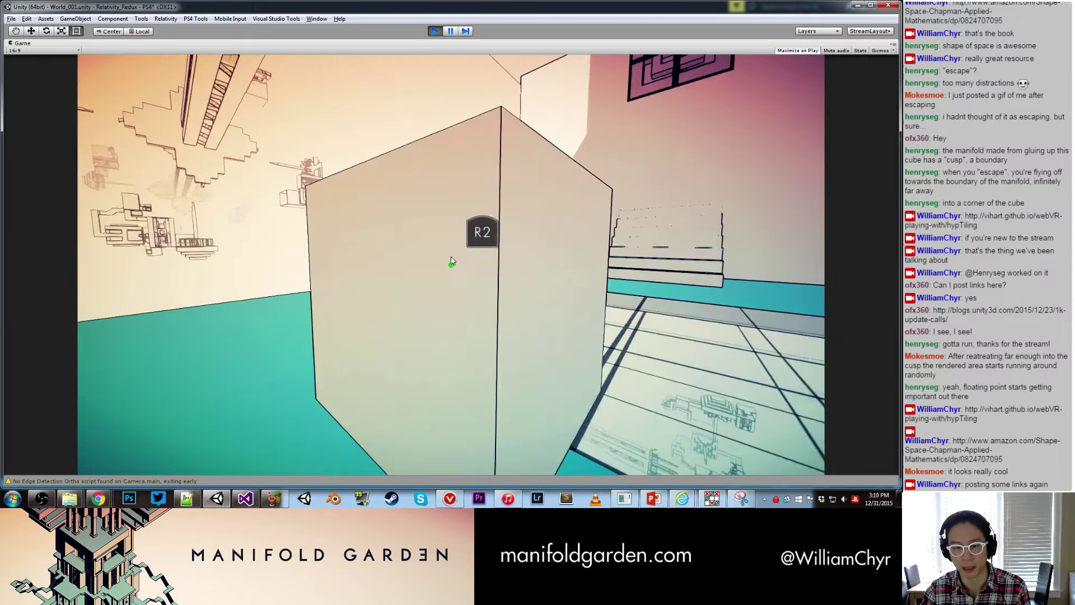
key(s)
click(451, 257)
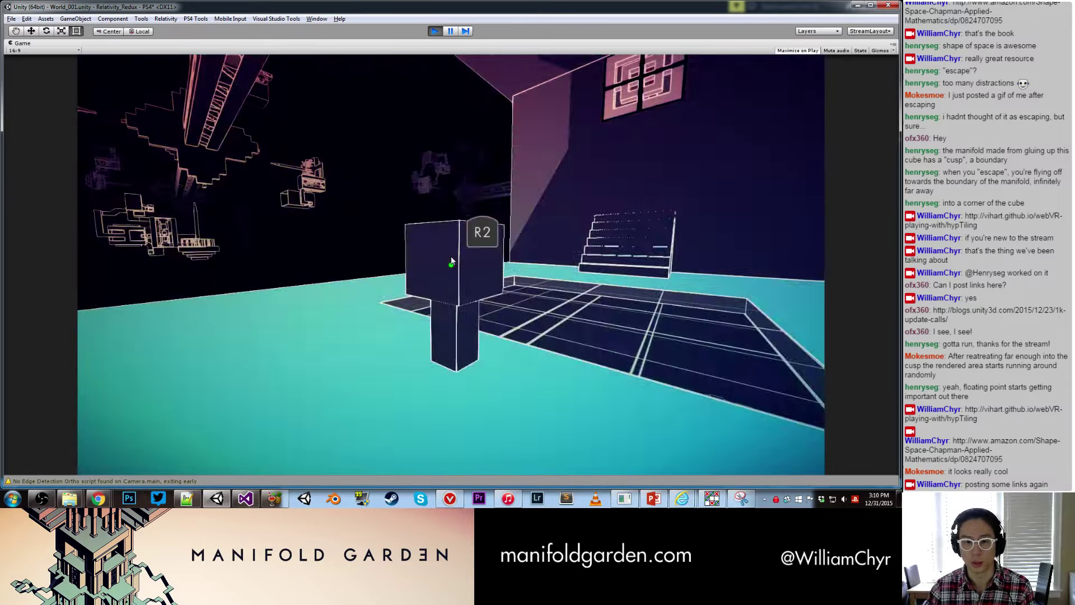
key(w)
key(w)
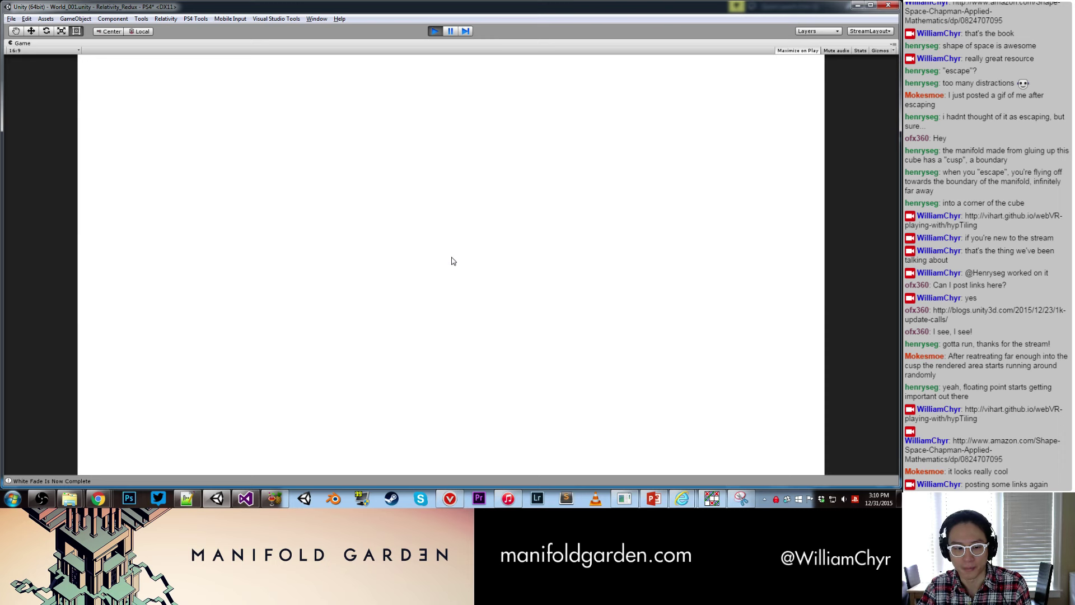
Step: Exit Play mode, returning to the Tree Room Scene view
key(ctrl+p)
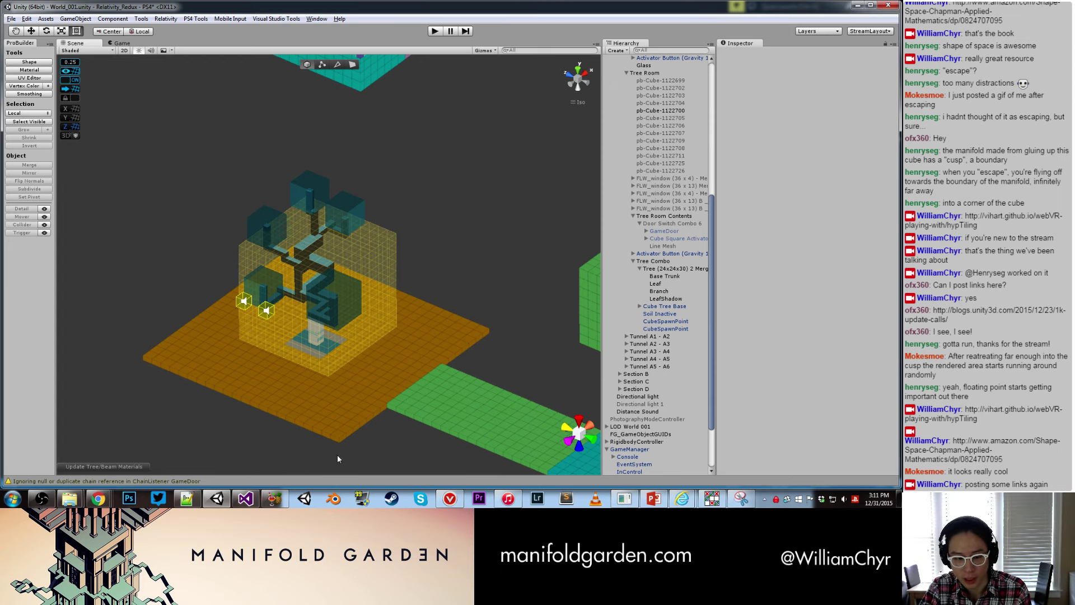
mouse_move(877, 503)
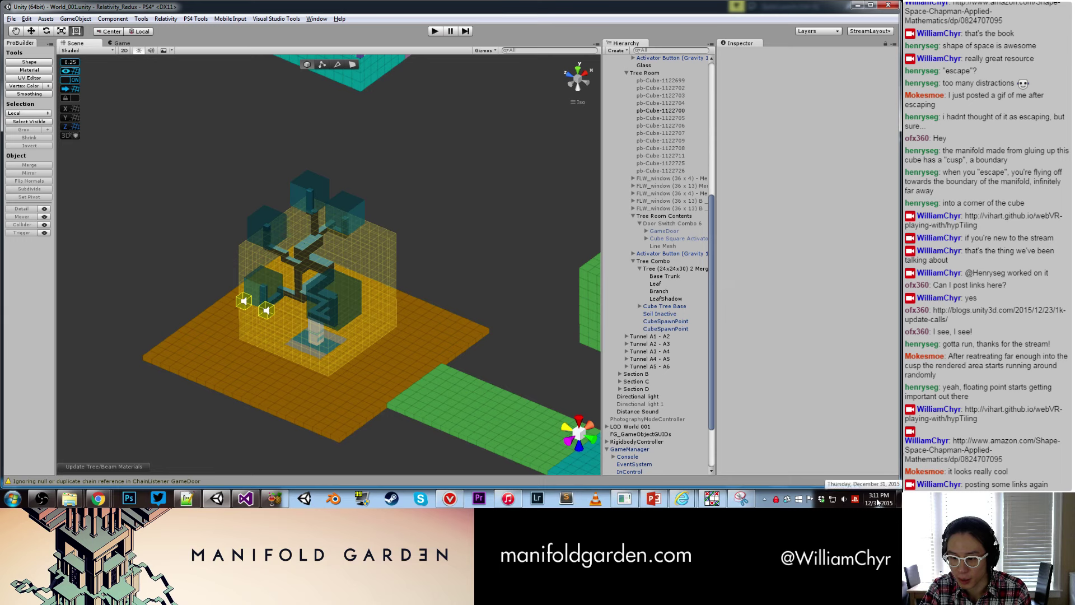